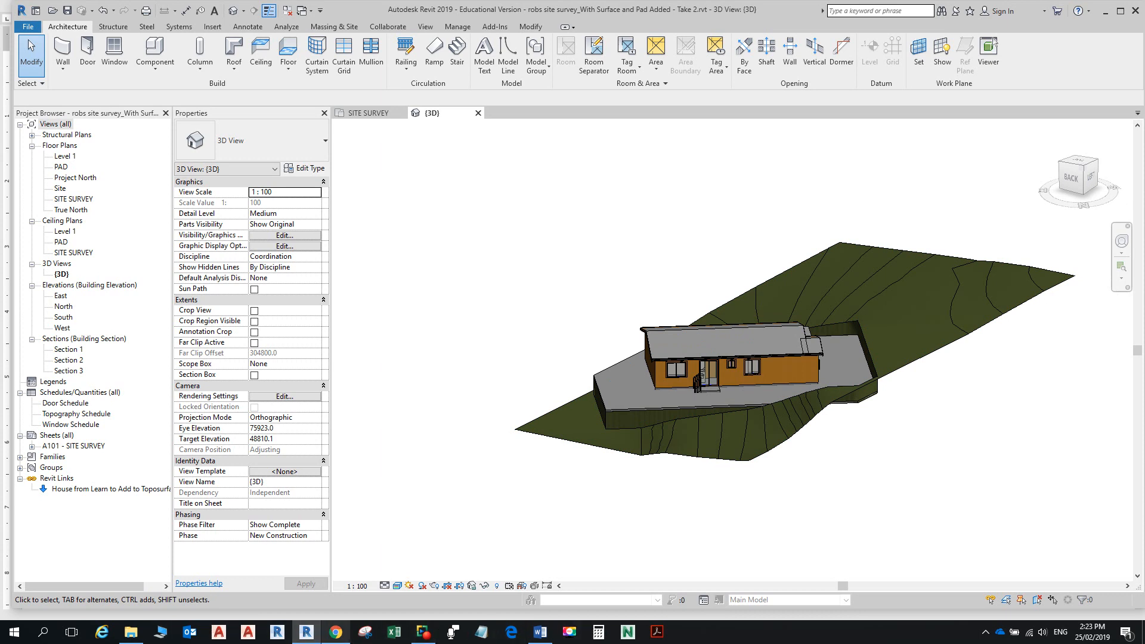
Step: Switch from Revit to the Word notes and bring the practice files folder forward in File Explorer
left_click(540, 632)
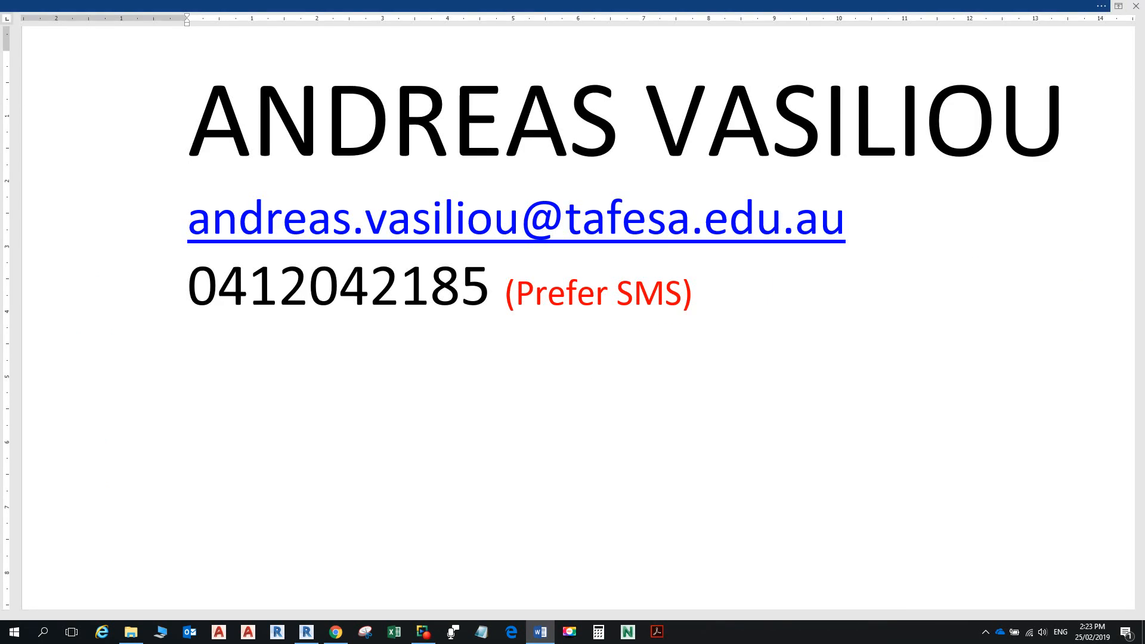
left_click(537, 6)
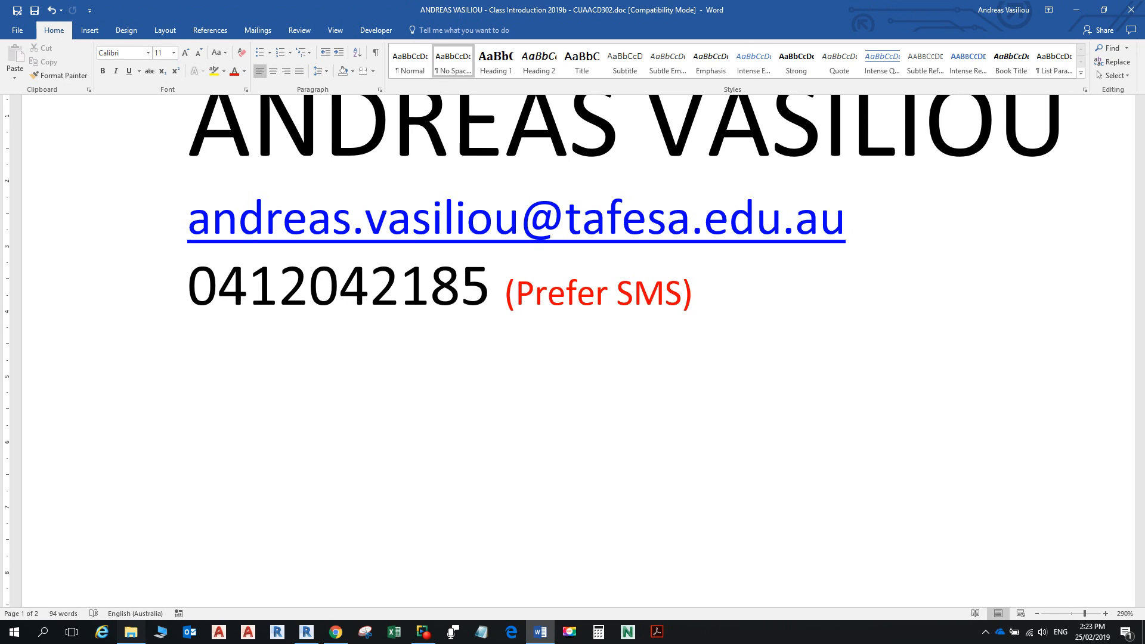
left_click(131, 632)
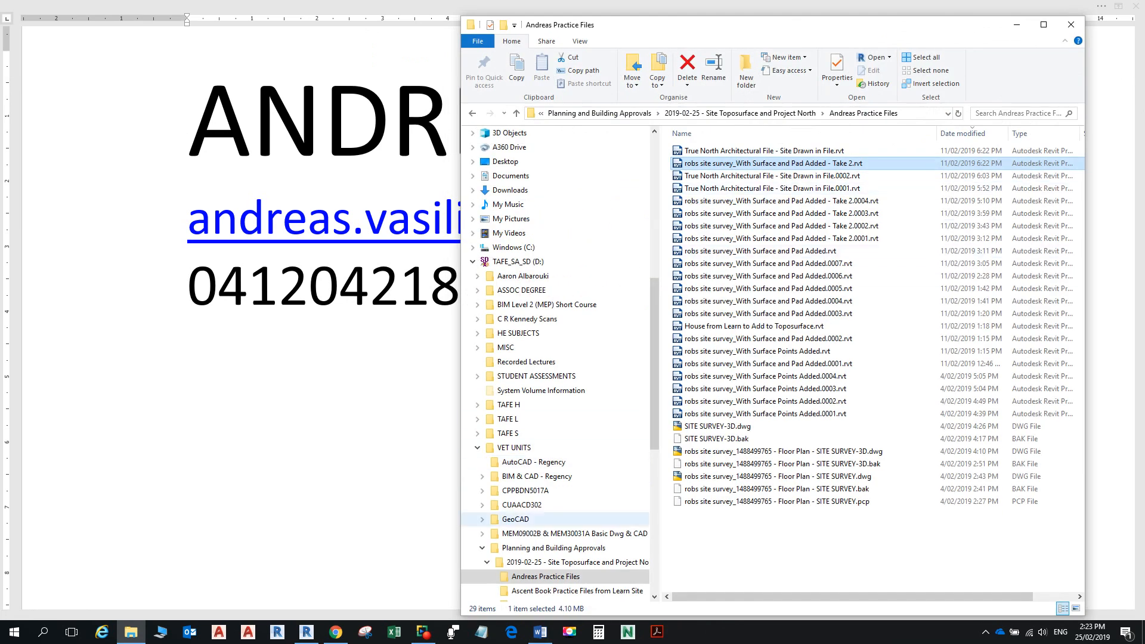
Step: Go to Starting Documents in the 2019-02-25 folder and open the Planning Approvals .docx instructions
scroll(554, 581, "down", 2)
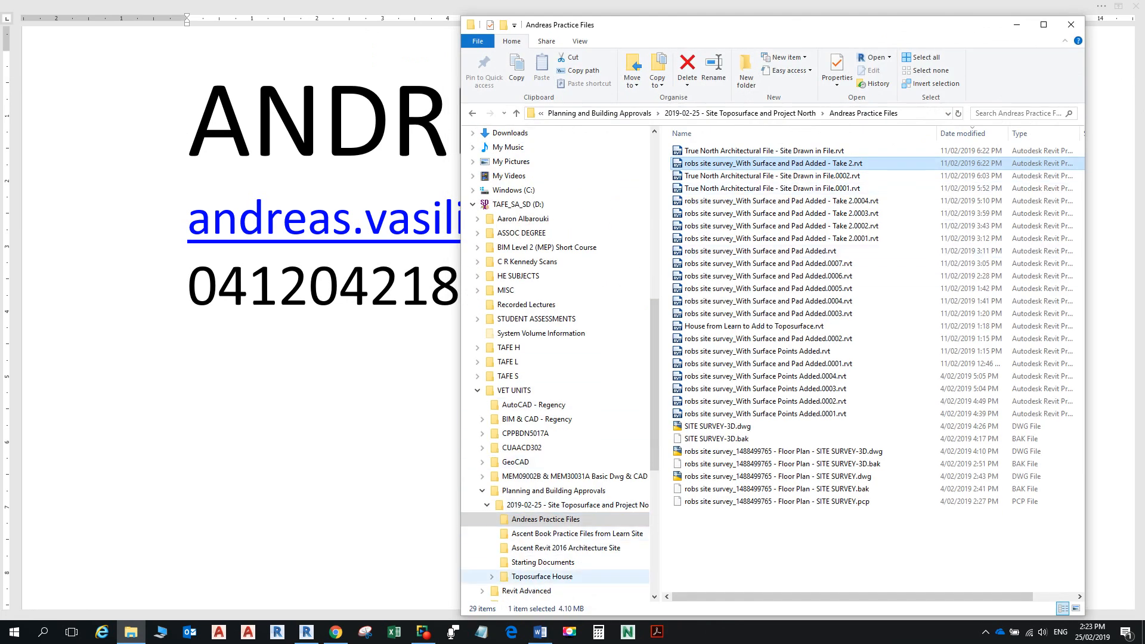
left_click(543, 562)
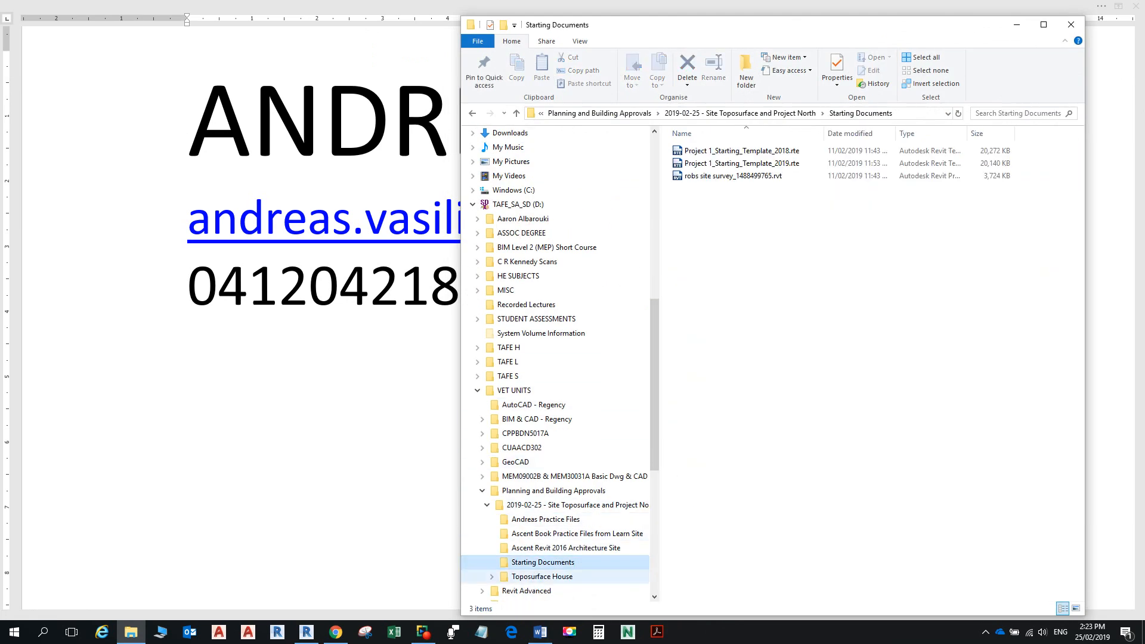
left_click(566, 504)
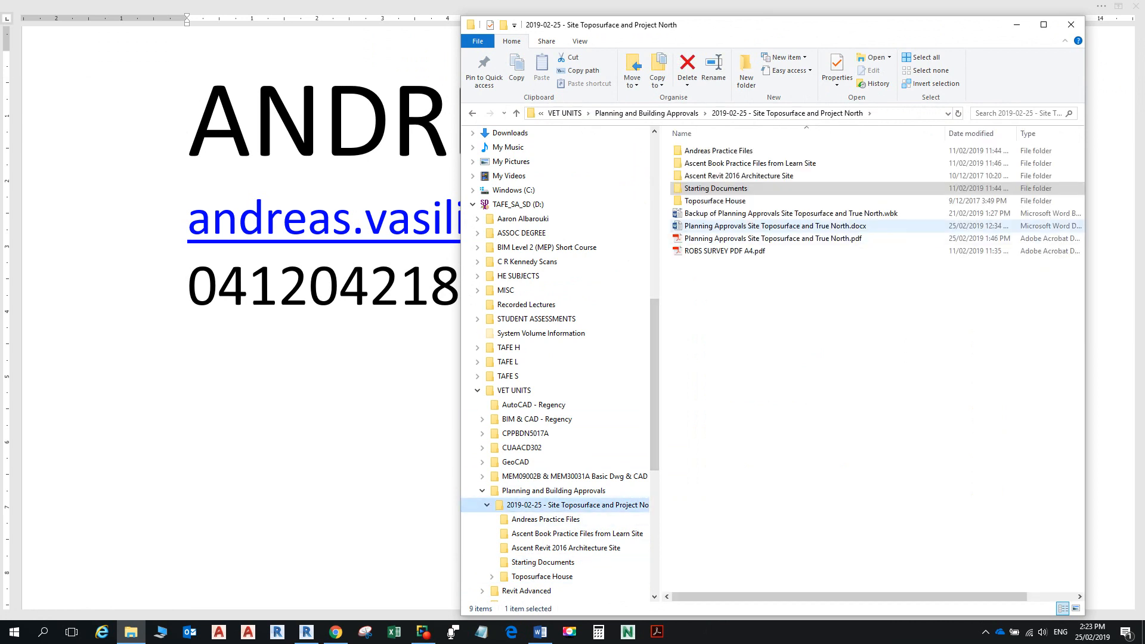
left_click(729, 226)
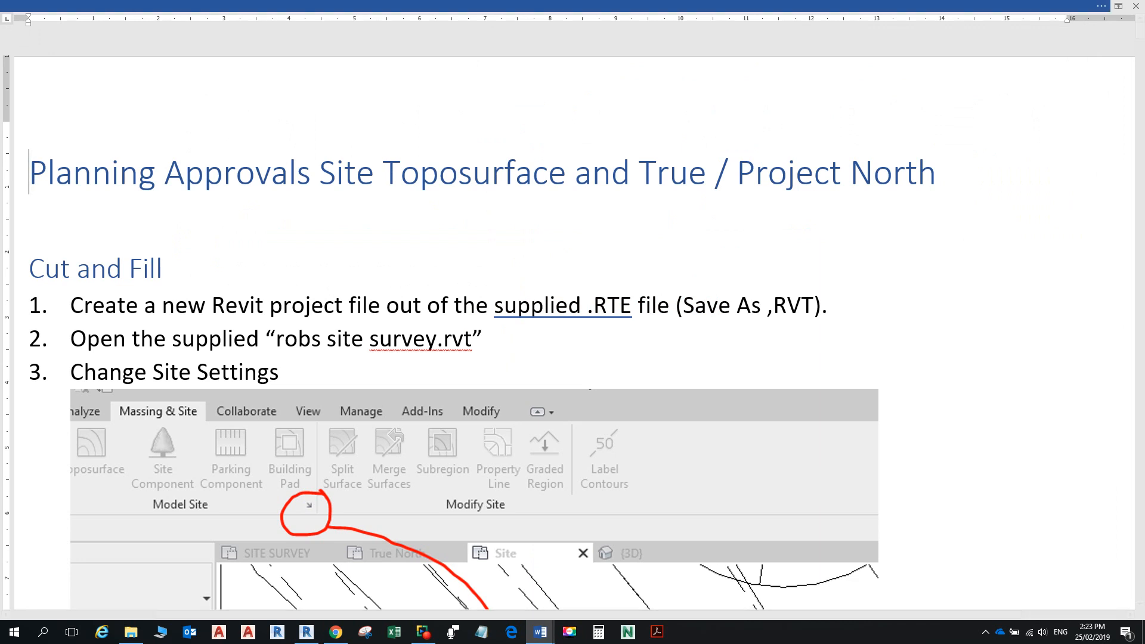
Step: Read steps 1–3 and the Site Settings screenshot in the instructions, then return to Revit's 3D view
scroll(572, 322, "down", 5)
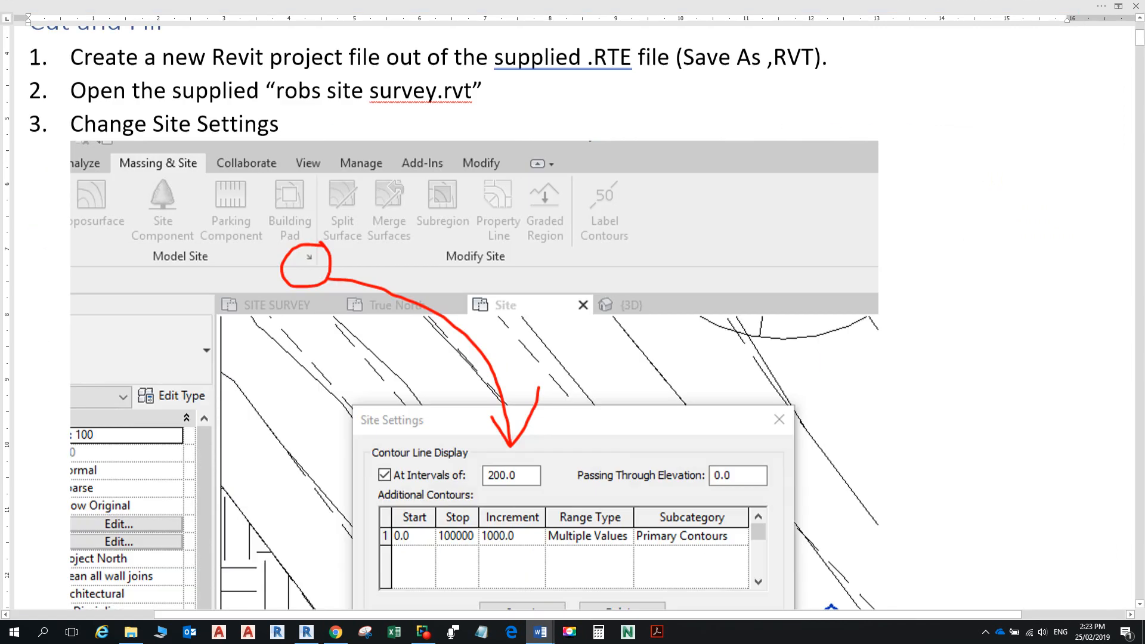
scroll(573, 322, "up", 3)
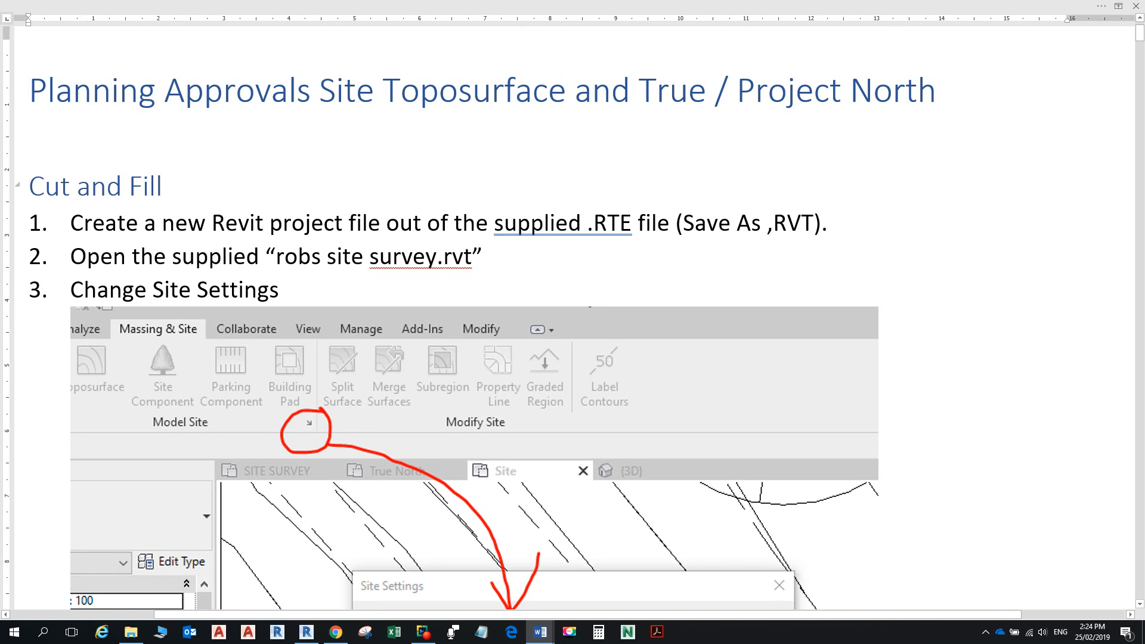
scroll(573, 322, "down", 3)
scroll(572, 322, "down", 1)
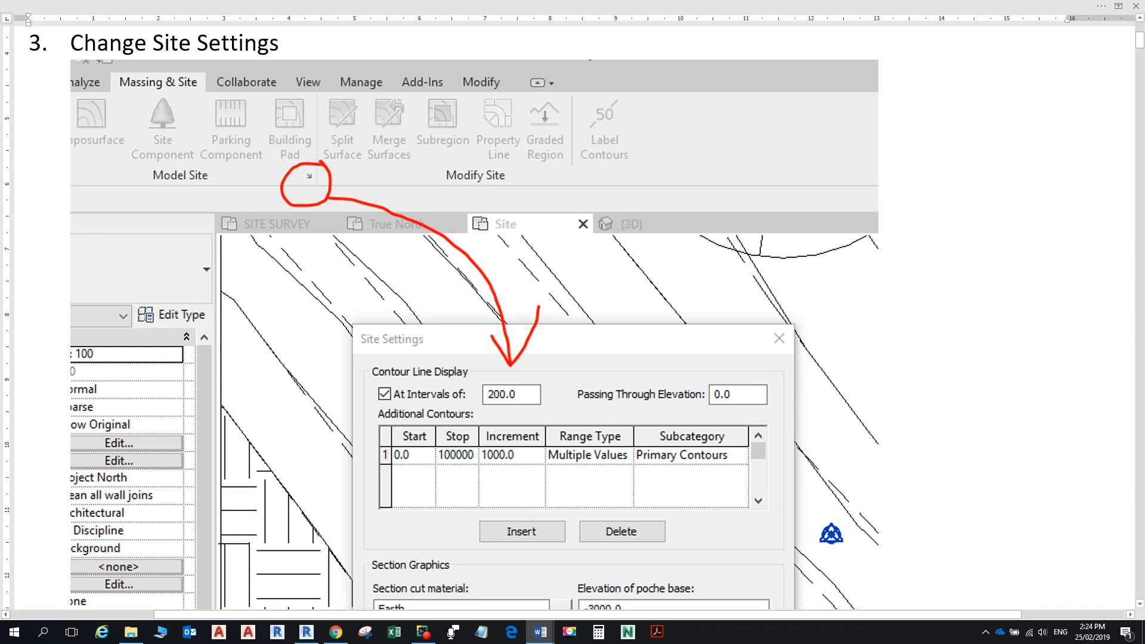
left_click(306, 632)
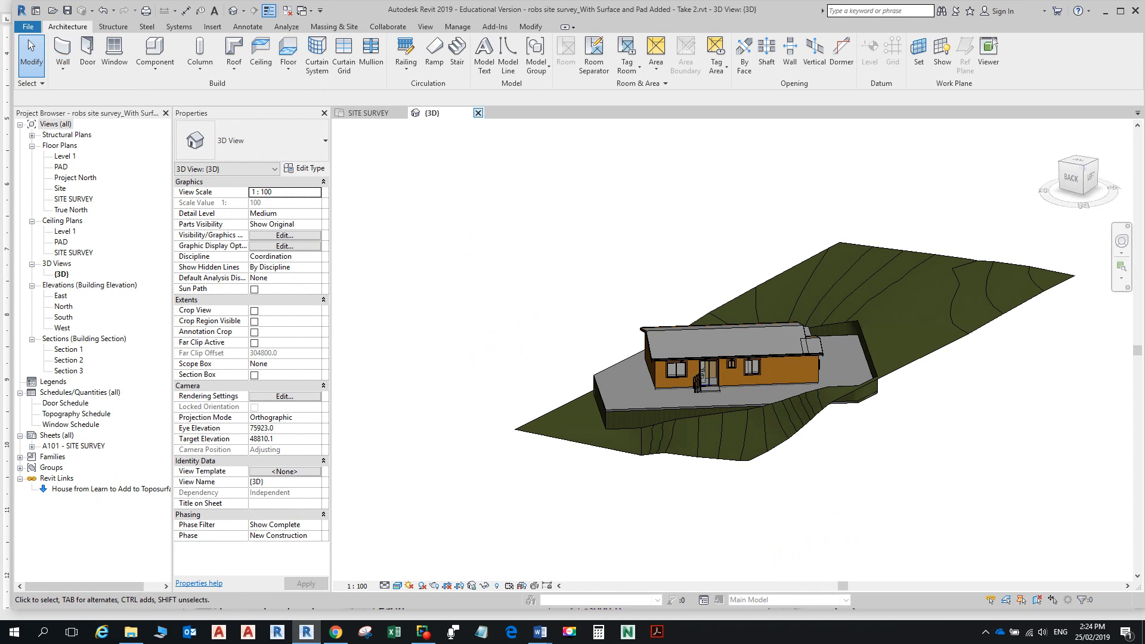
Step: Close the 3D and SITE SURVEY views, discarding changes to the model
left_click(478, 113)
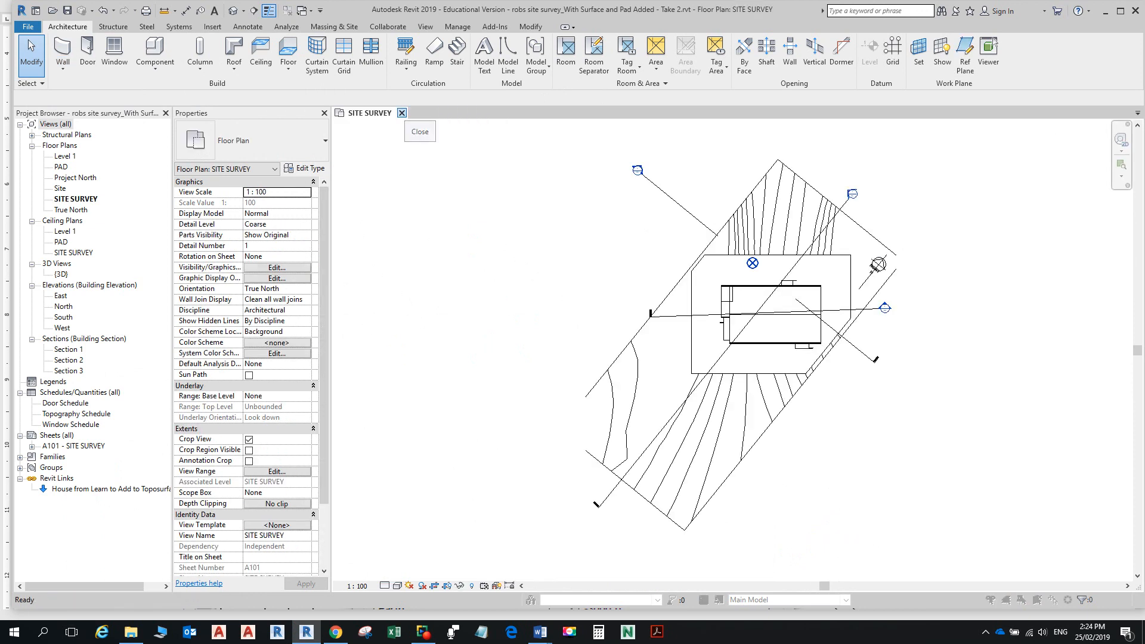
left_click(402, 113)
left_click(597, 329)
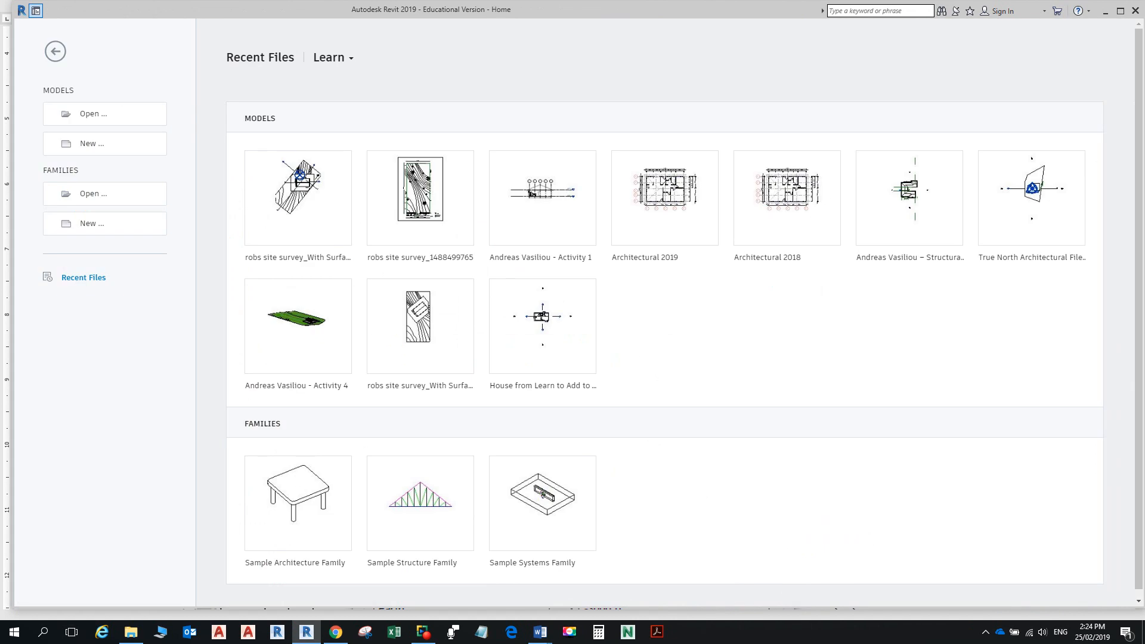
Step: For a new project, browse to D:\VET UNITS\Planning and Building Approvals\2019-02-25\Starting Documents
left_click(92, 143)
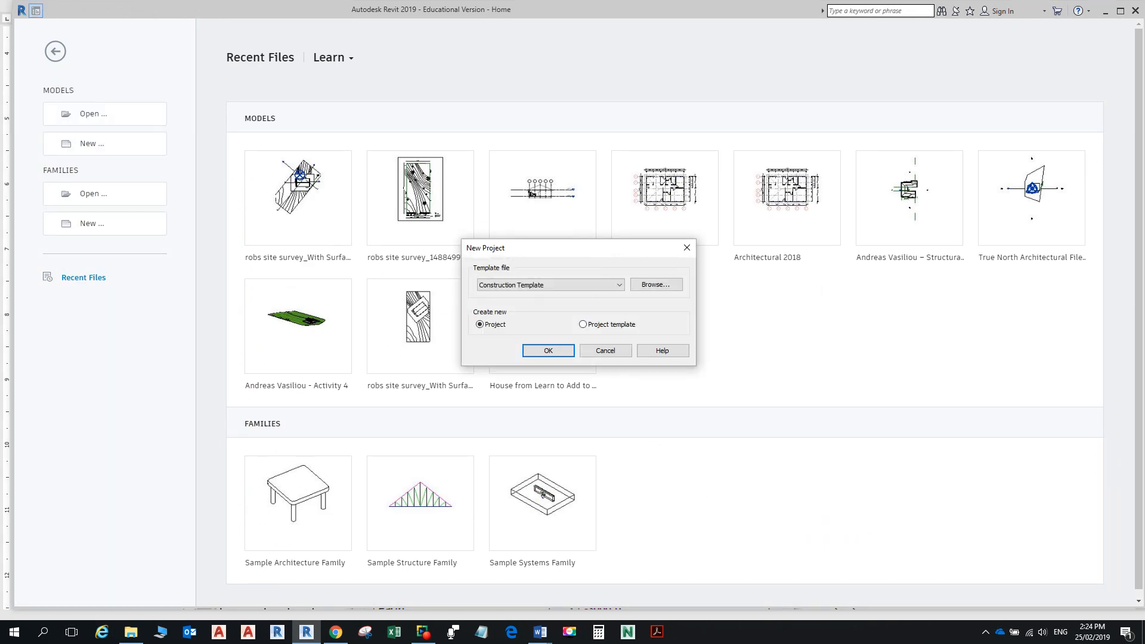
left_click(656, 285)
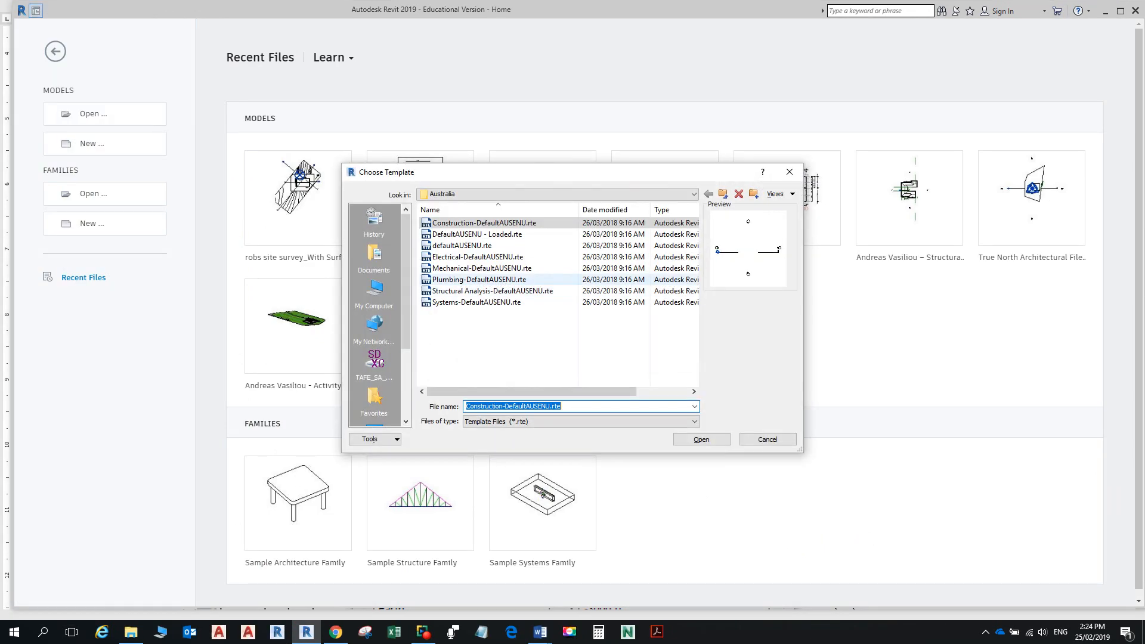
left_click(596, 194)
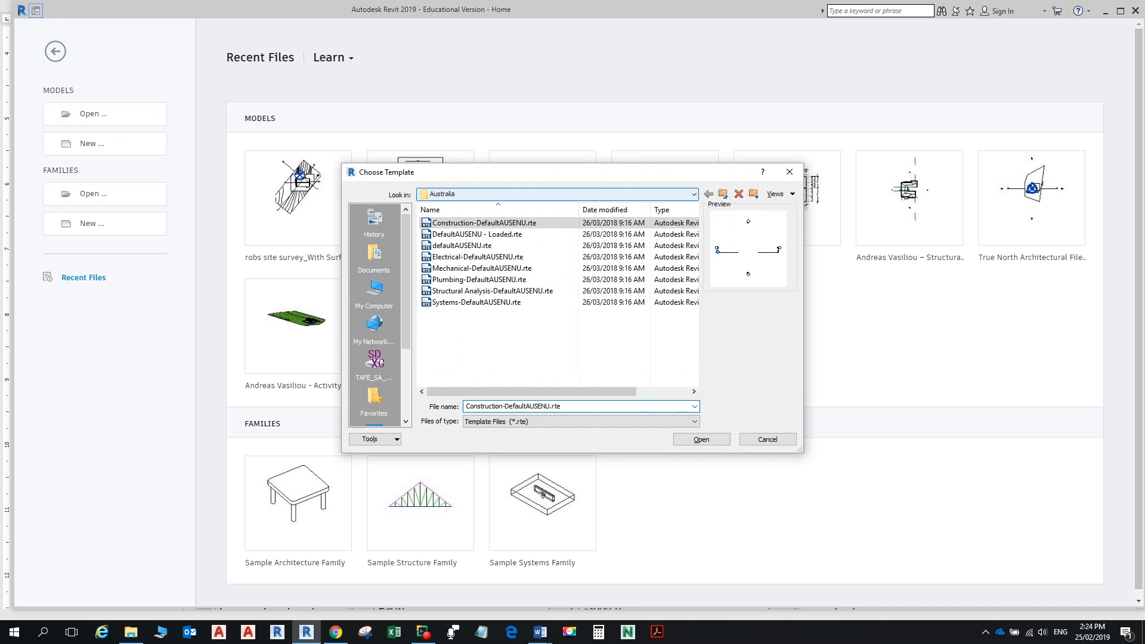
left_click(472, 282)
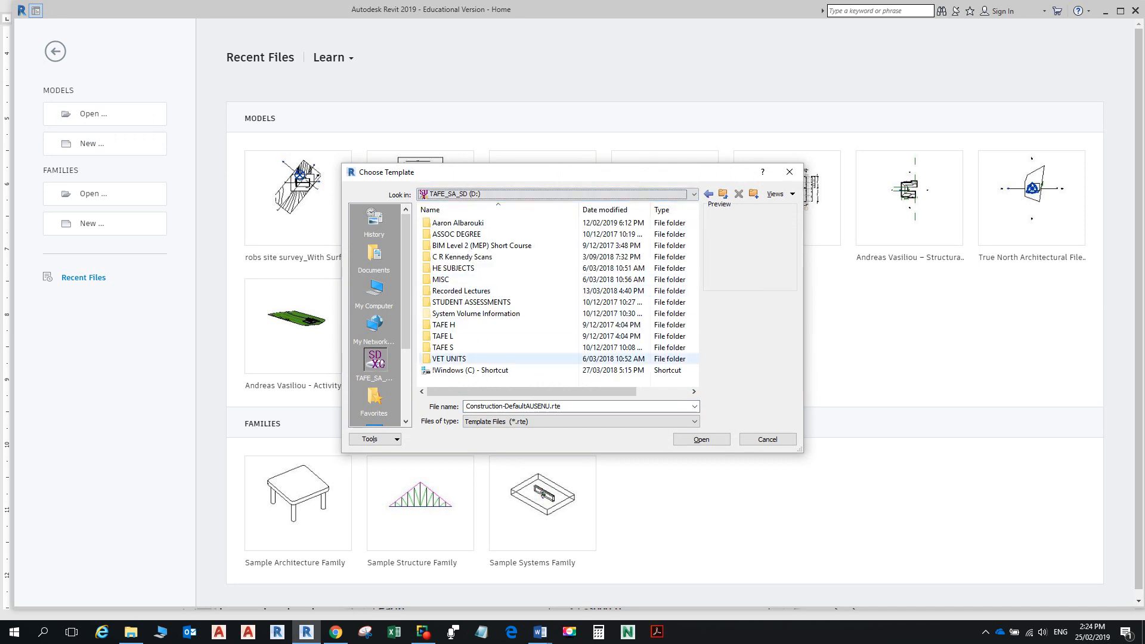
double_click(449, 358)
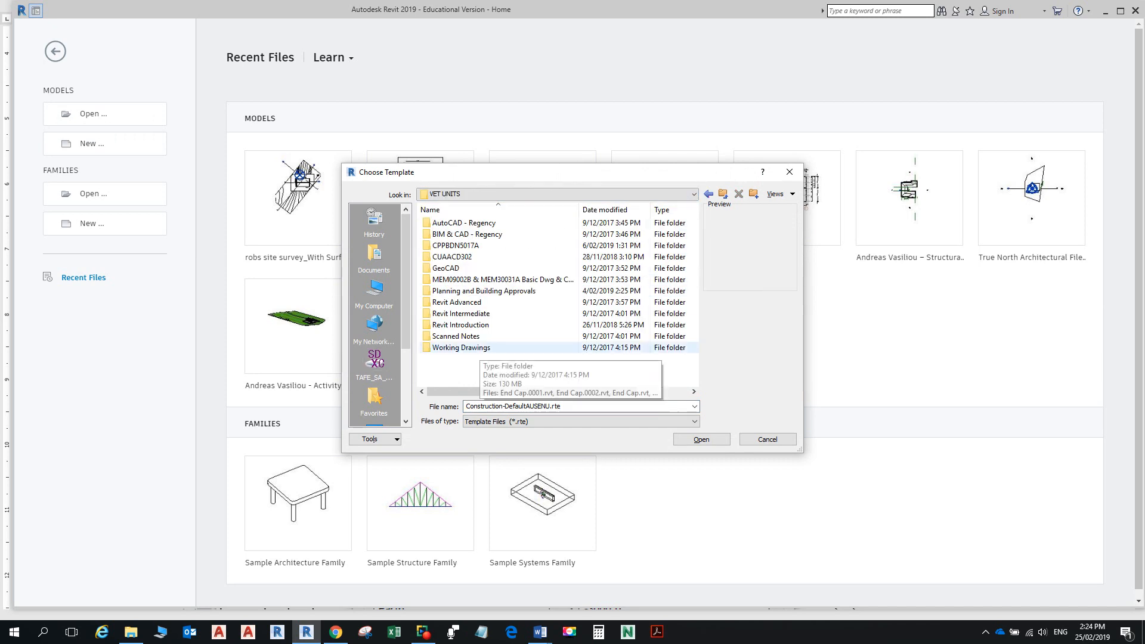
double_click(453, 347)
left_click(708, 194)
double_click(483, 291)
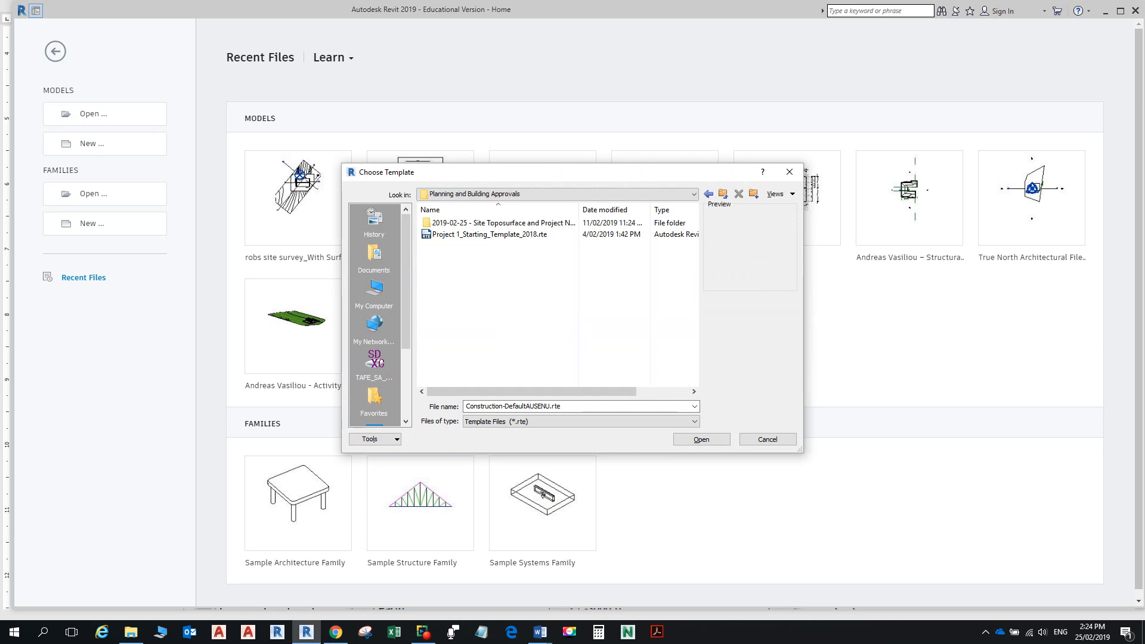
double_click(477, 223)
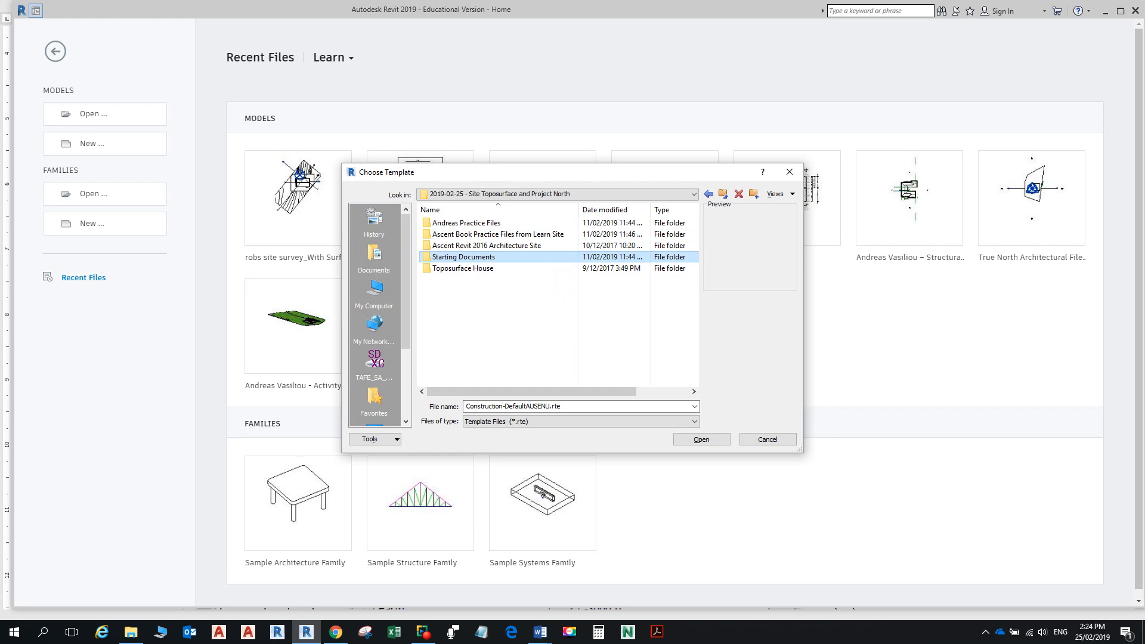
double_click(471, 257)
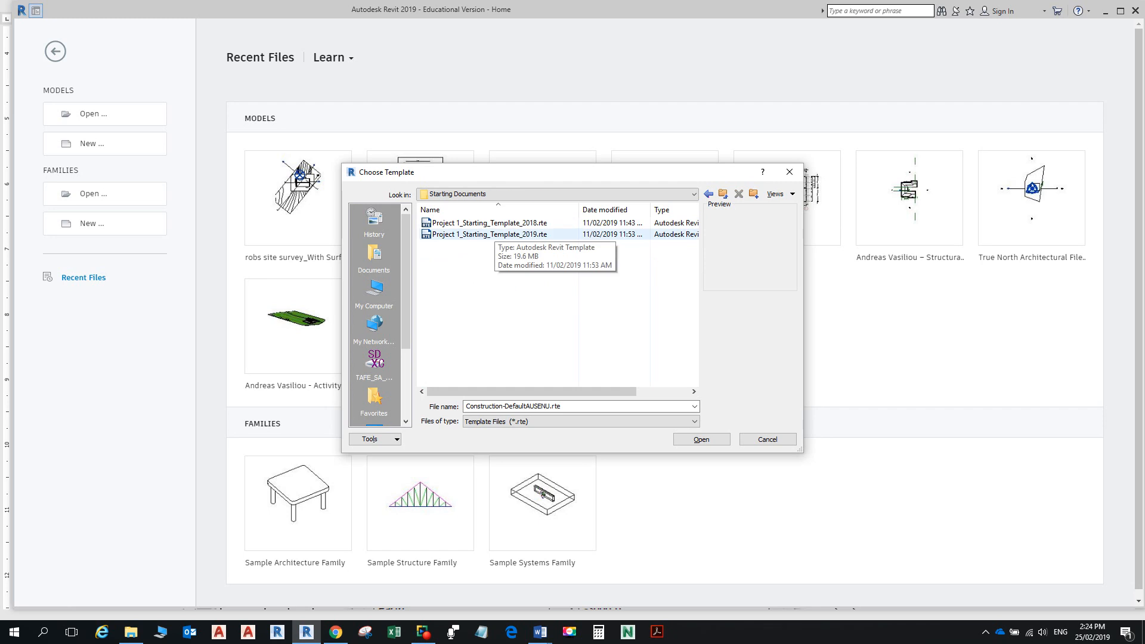
Step: Create a new project from Project 1_Starting_Template_2019.rte
left_click(494, 233)
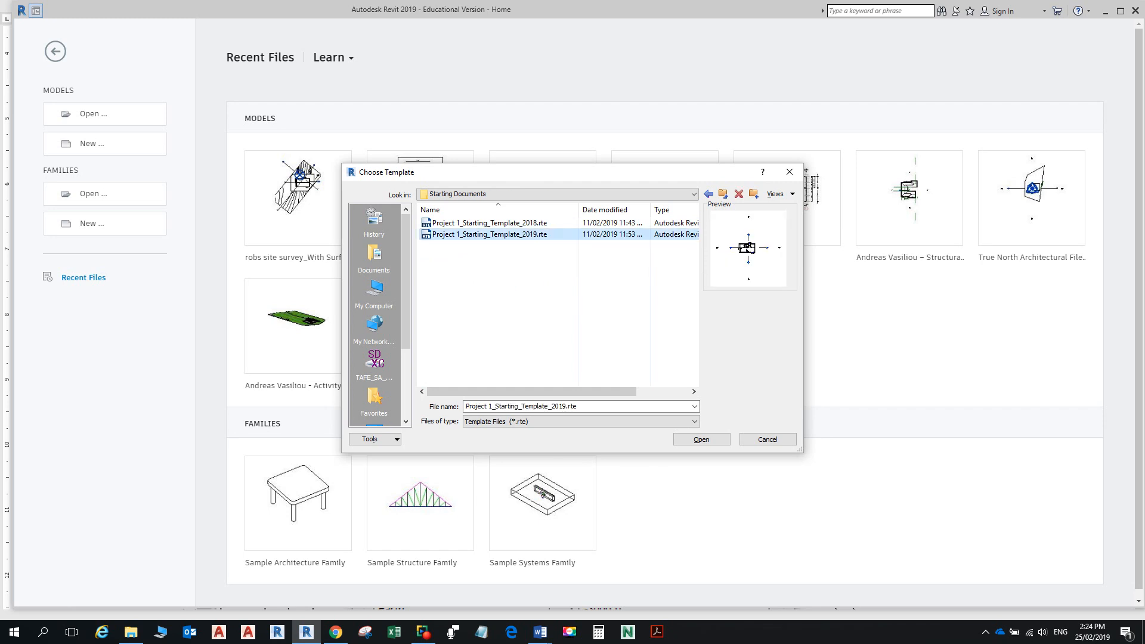
left_click(701, 439)
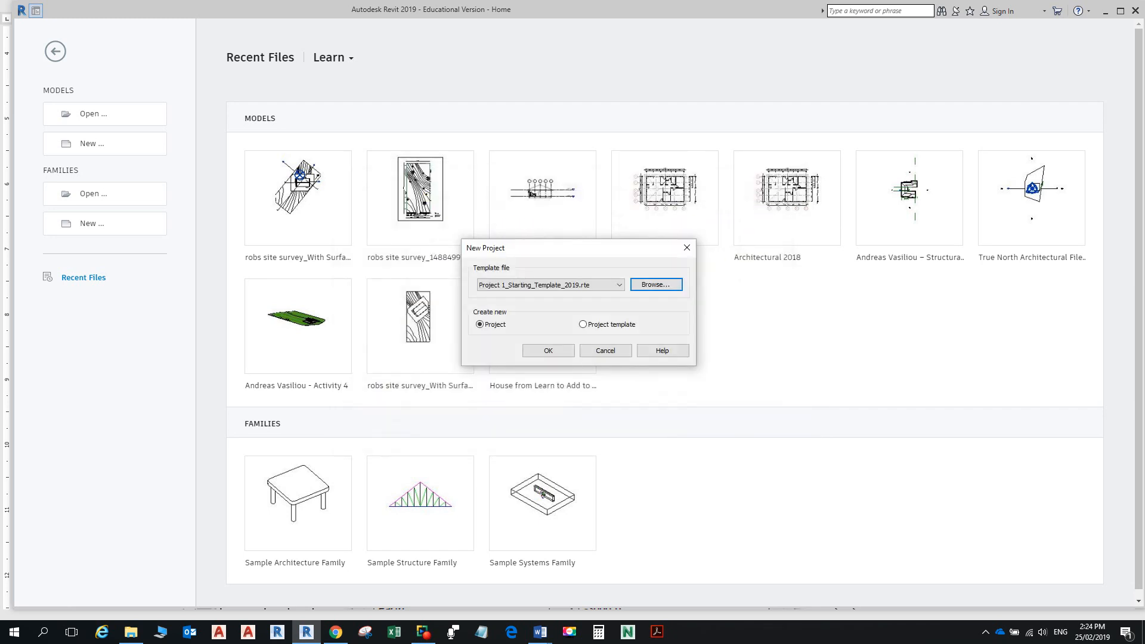
left_click(548, 350)
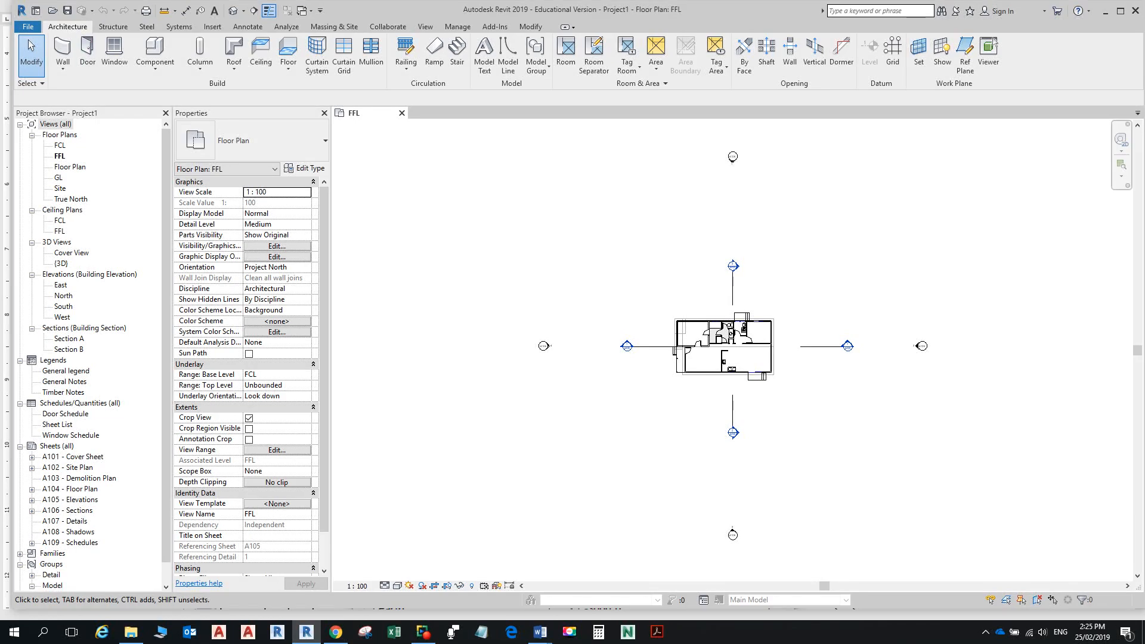
left_click(67, 10)
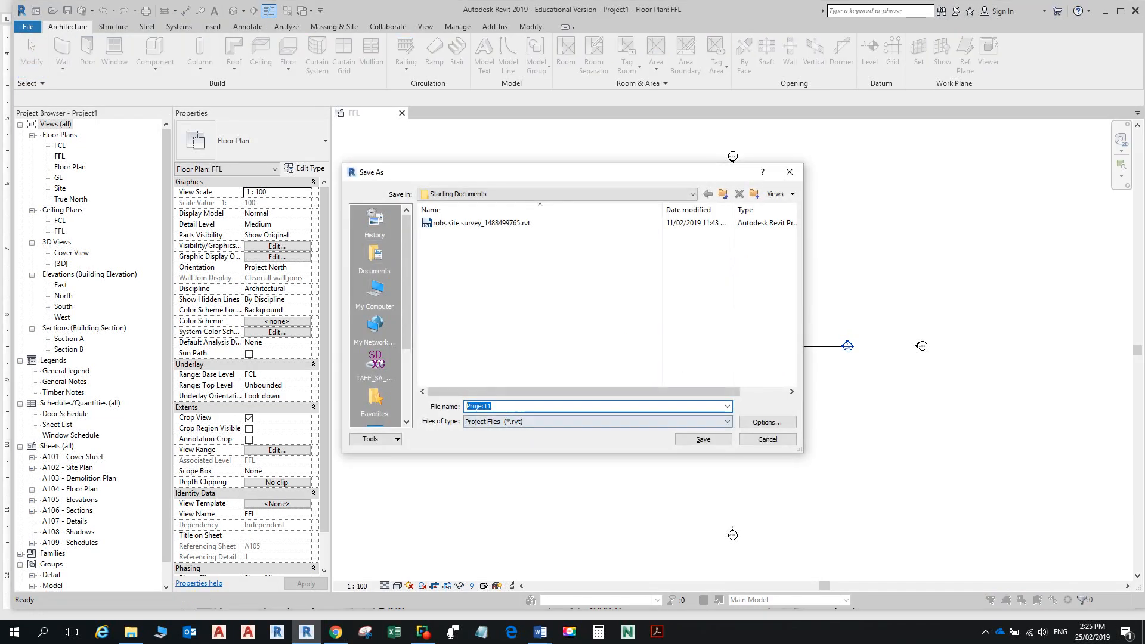
Step: Save the project in Starting Documents as the student's name followed by ' - House', then close the FFL plan
type("cLASS")
key("BackSpace")
key("BackSpace")
key("BackSpace")
key("BackSpace")
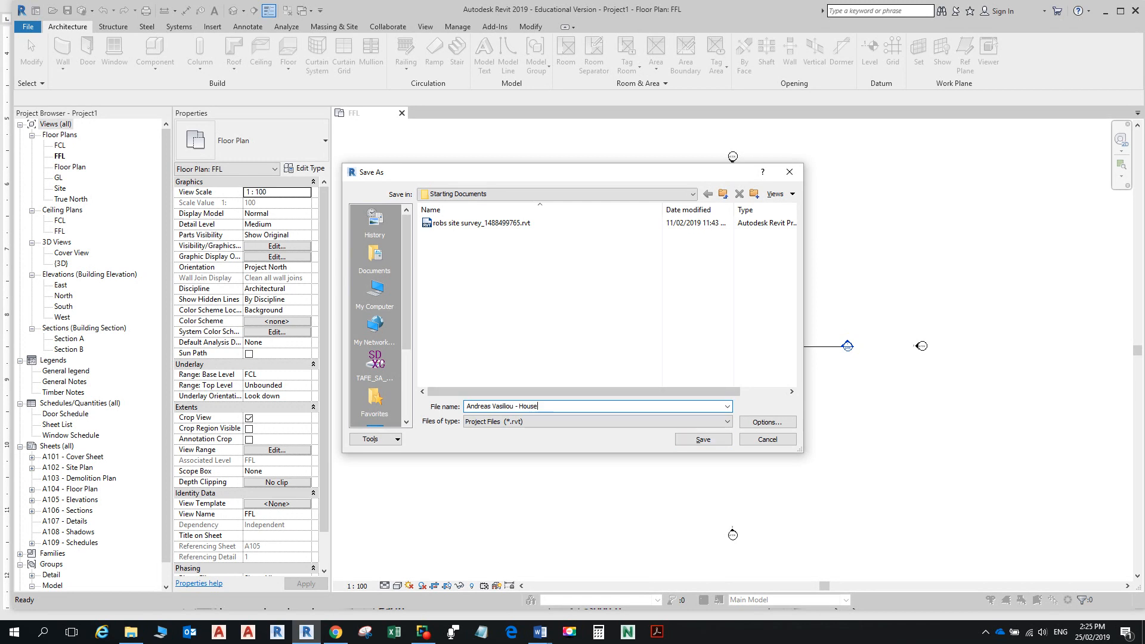
left_click(703, 439)
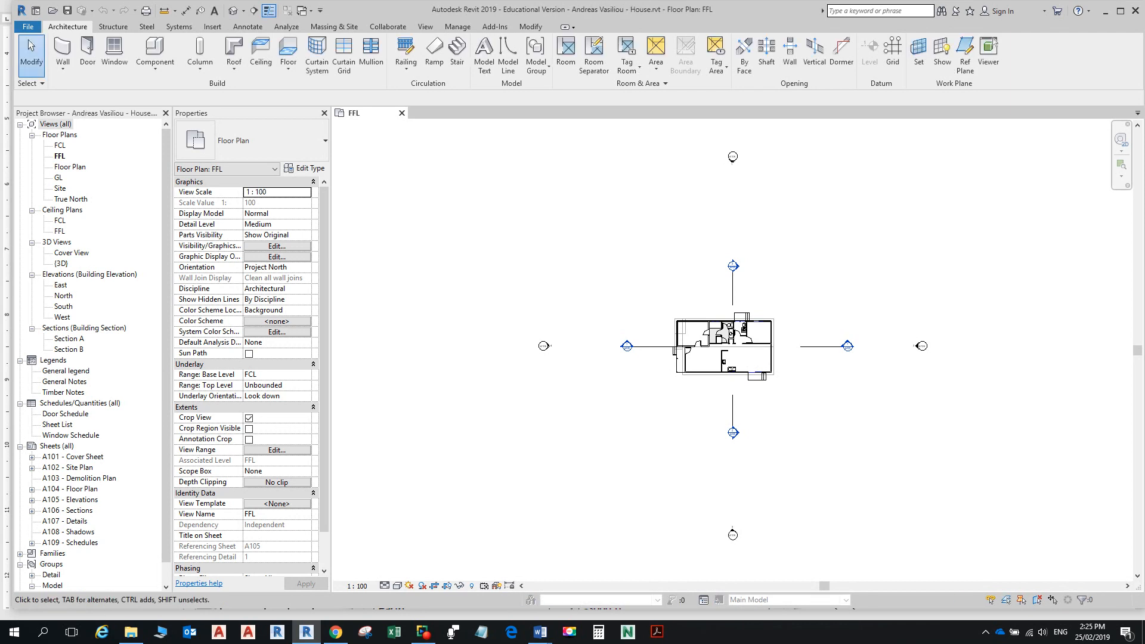
mouse_move(733, 345)
middle_mouse_down()
mouse_move(739, 310)
mouse_move(733, 348)
middle_mouse_up()
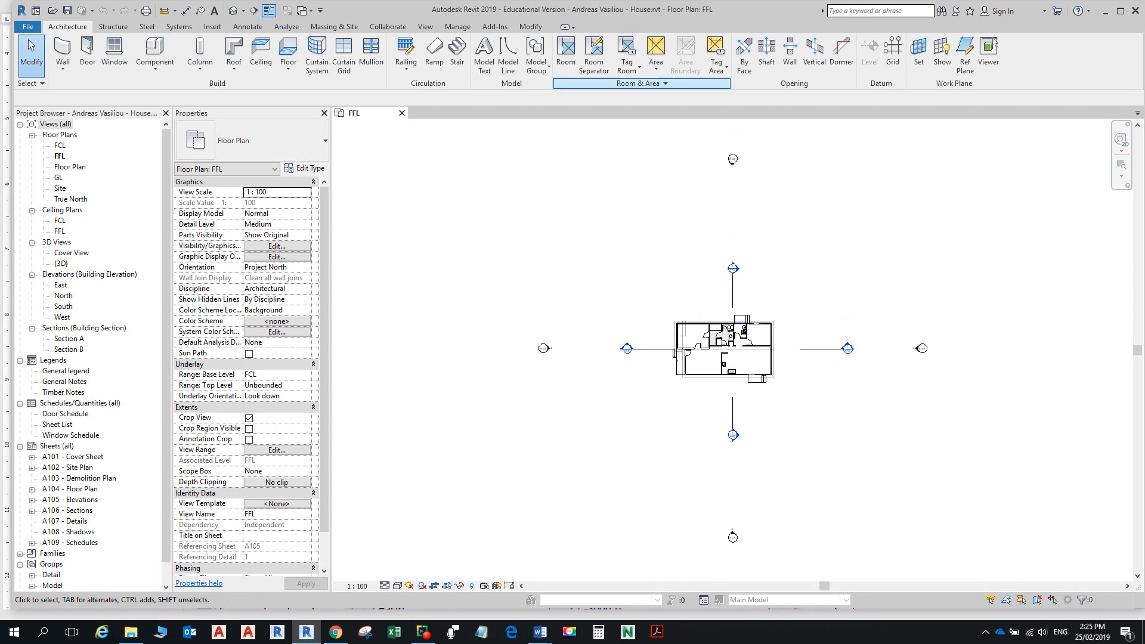
left_click(401, 113)
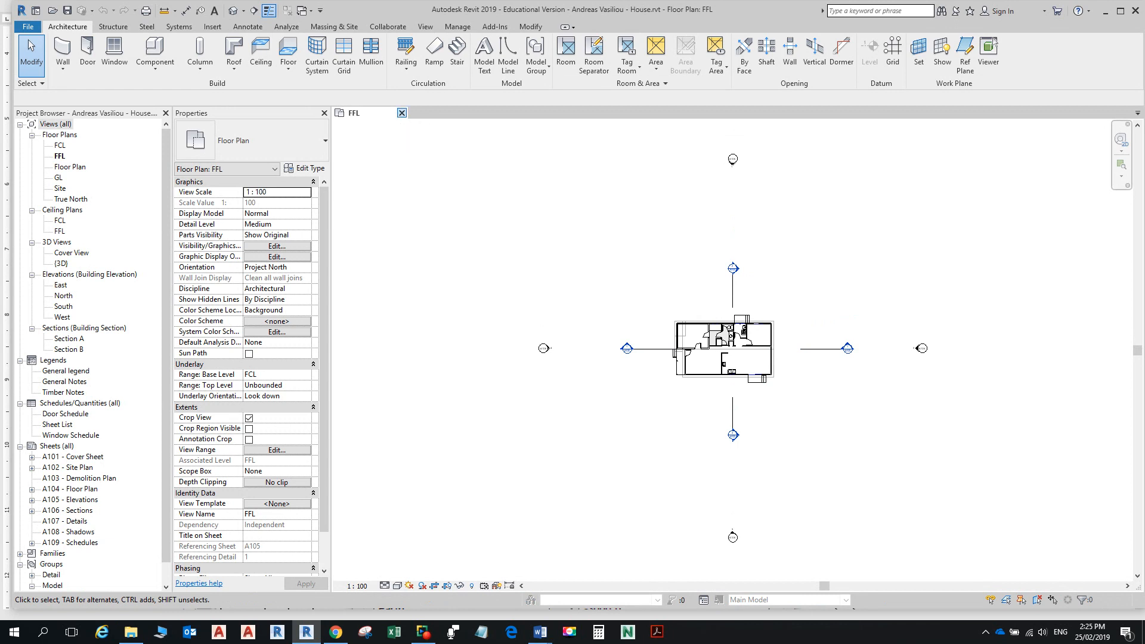
Step: Open robs site survey_1488499765.rvt, upgraded to Revit 2019, on its SITE SURVEY floor plan
left_click(89, 113)
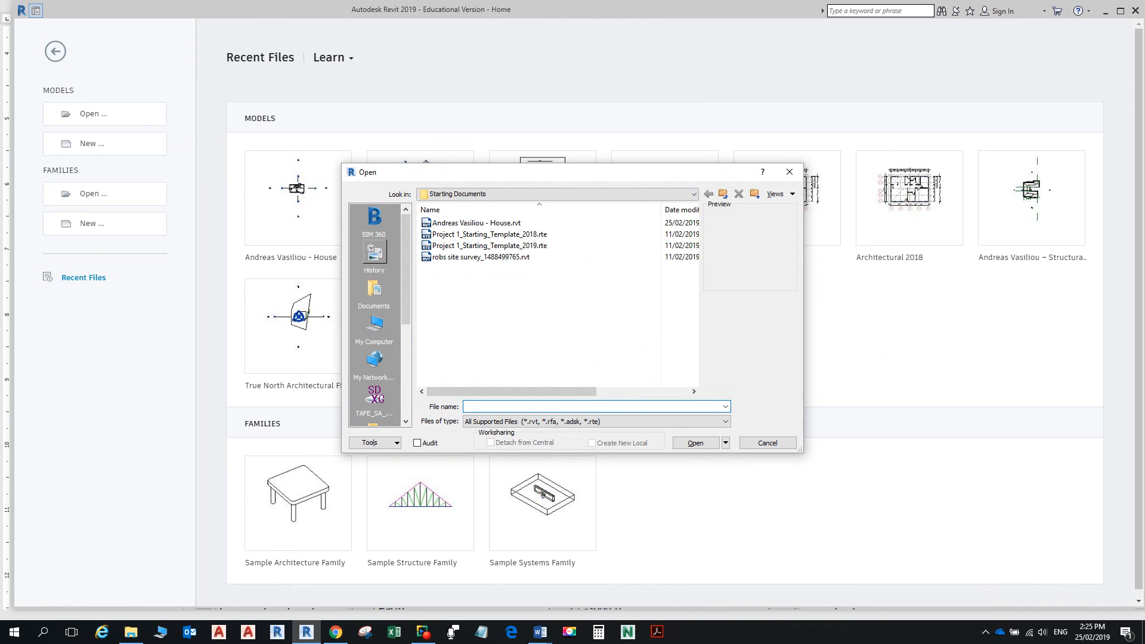
left_click(480, 257)
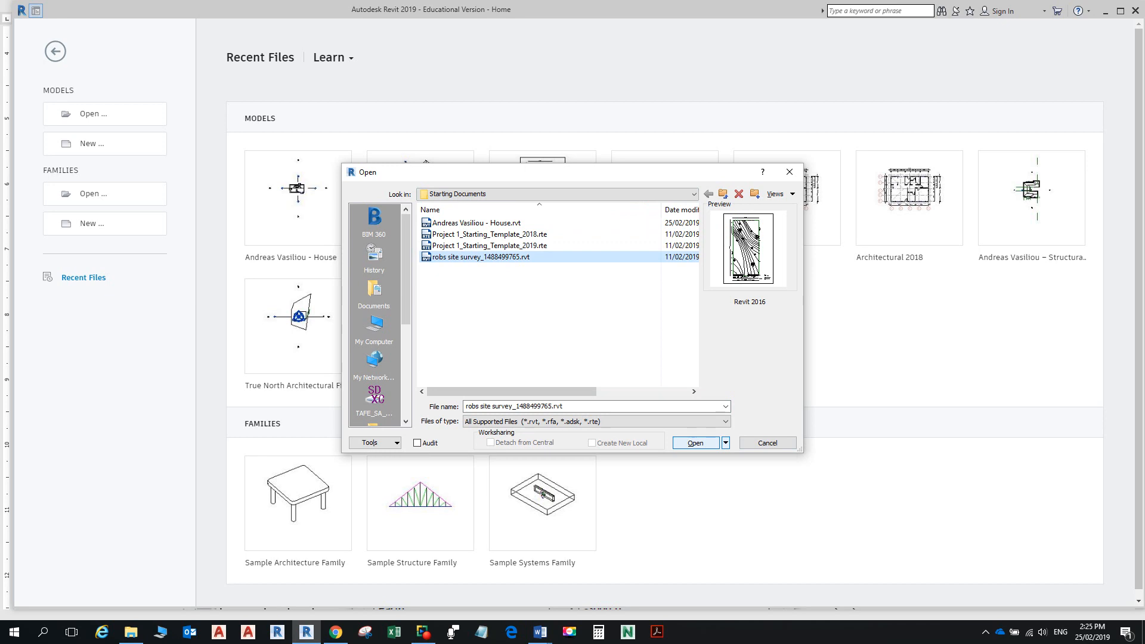
left_click(696, 442)
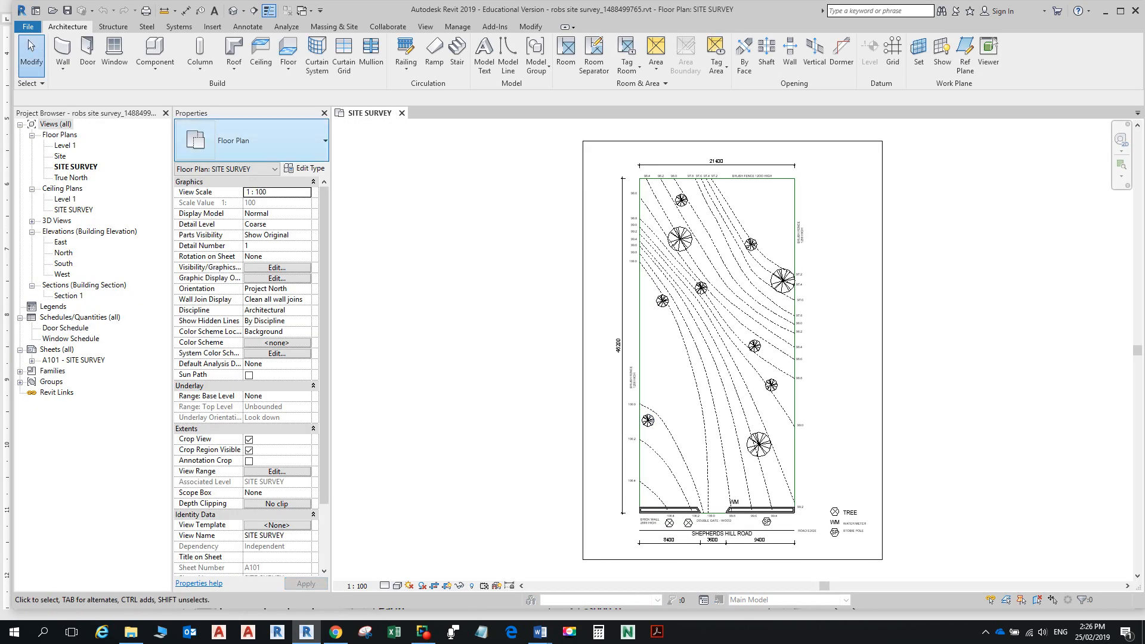
left_click(28, 26)
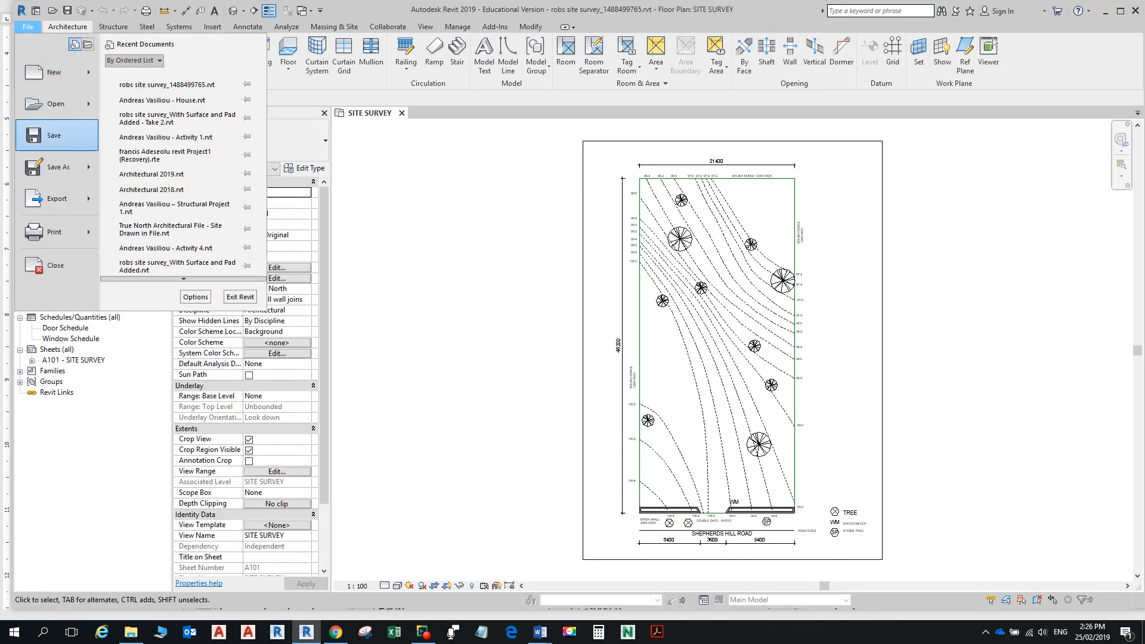
Step: Save the site survey as a new project file with the student's name prefixed to the file name
mouse_move(57, 167)
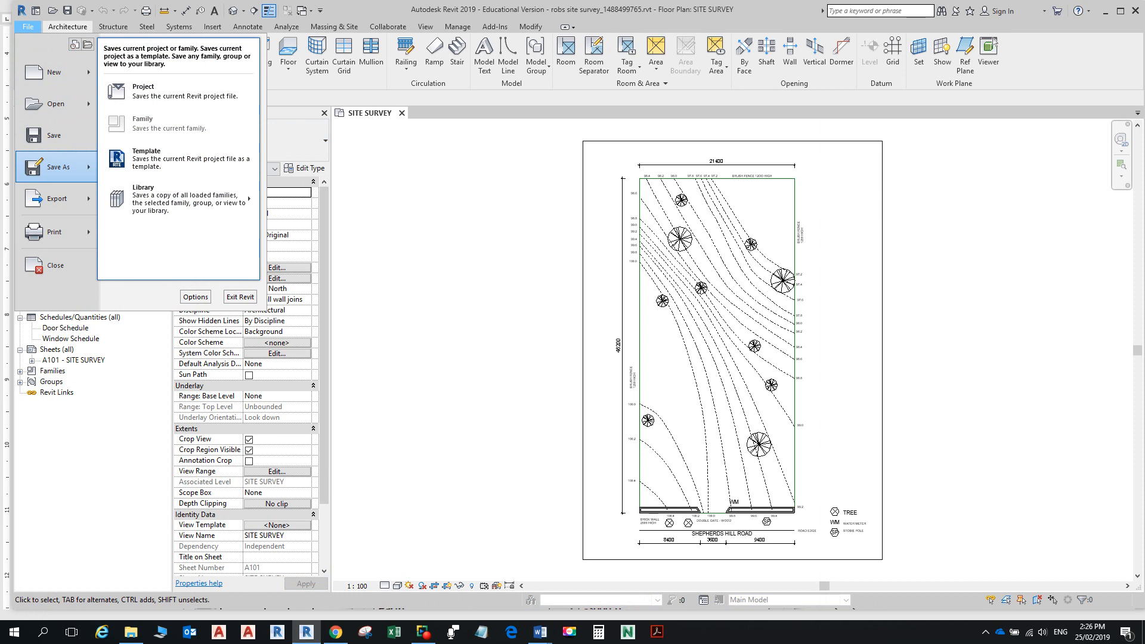
left_click(144, 90)
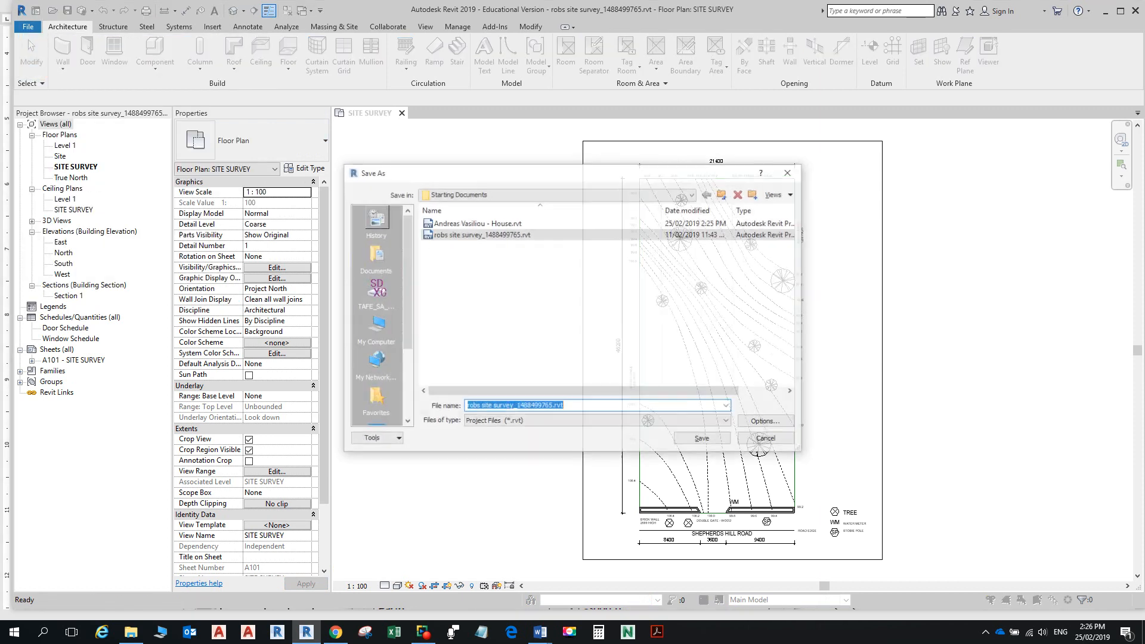
left_click(564, 407)
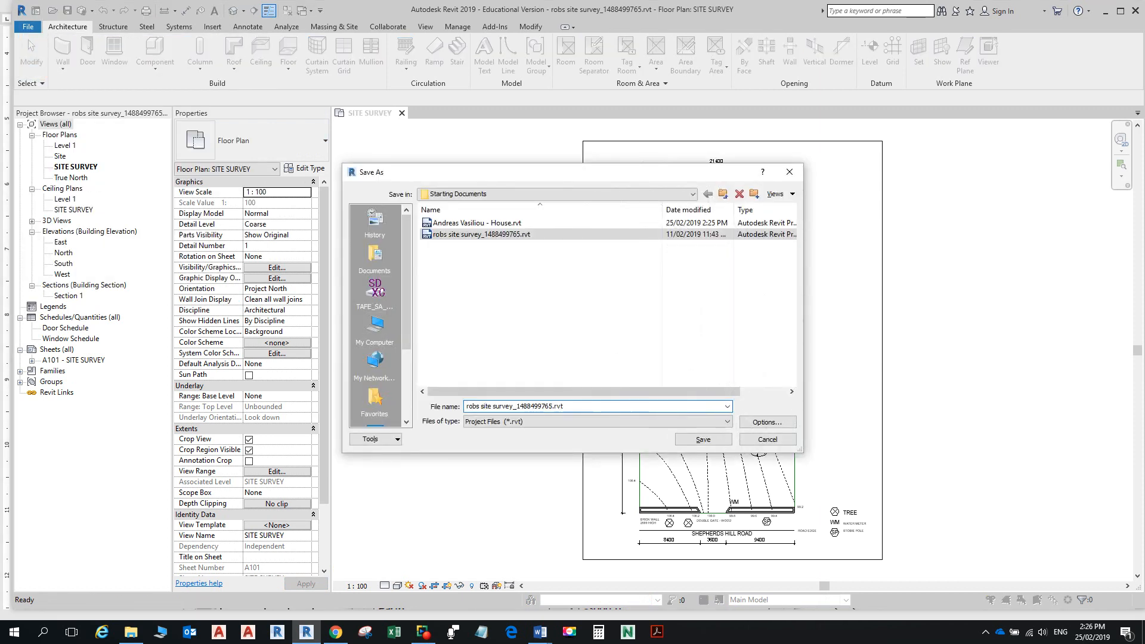
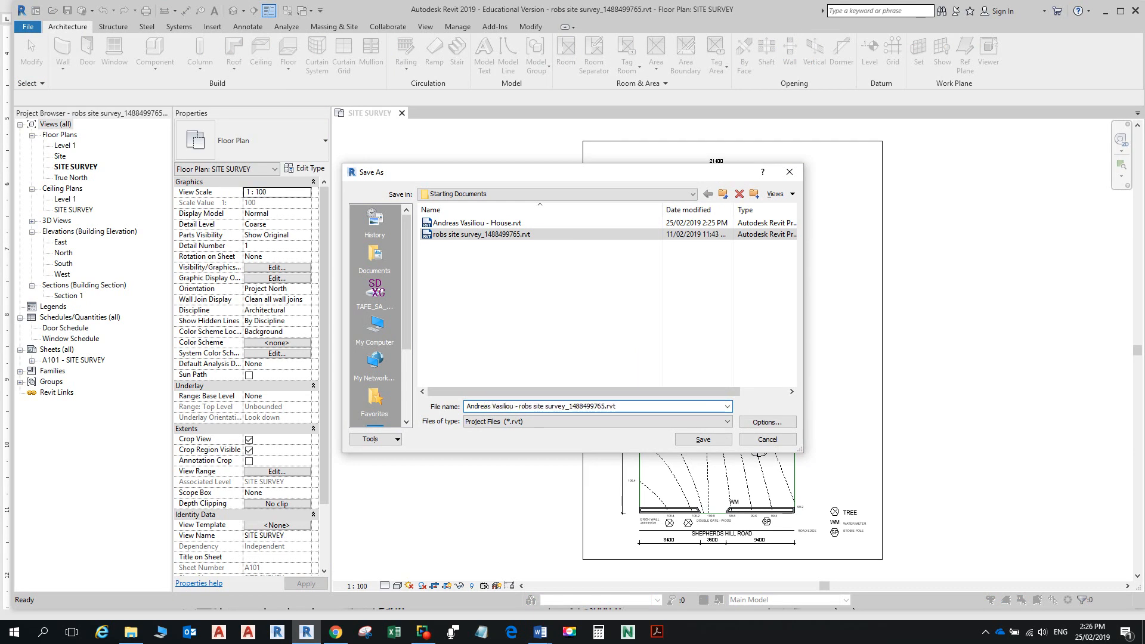
key("Return")
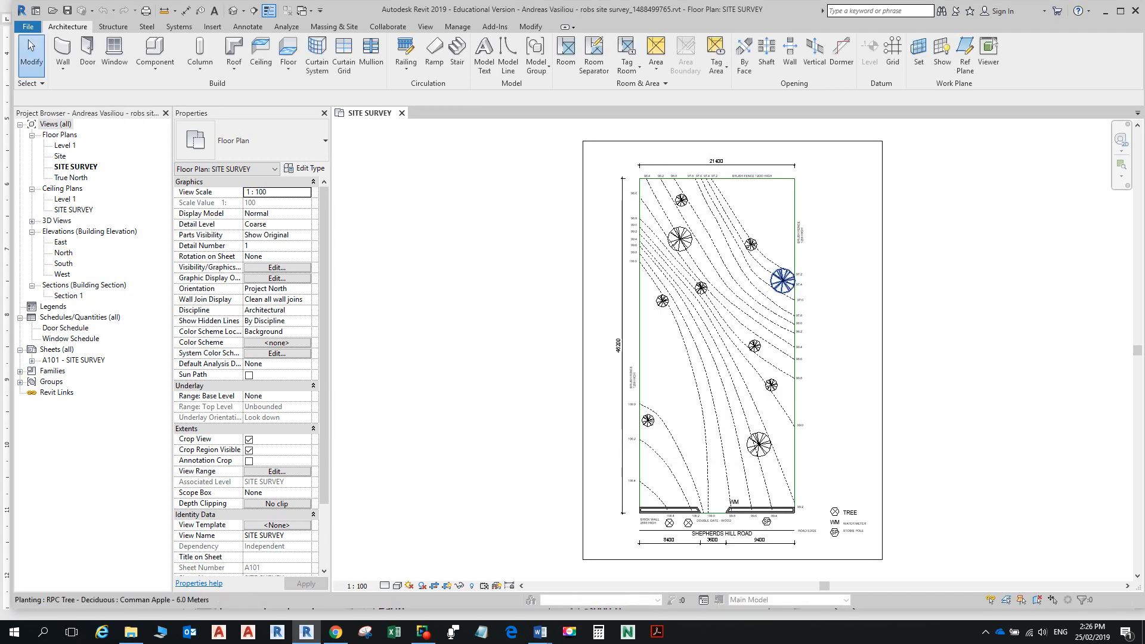
Step: Zoom to the 98.4–97.2 contour labels along the site's top boundary and show the Massing & Site tools
scroll(741, 171, "up", 3)
middle_click_drag(741, 171, 722, 286)
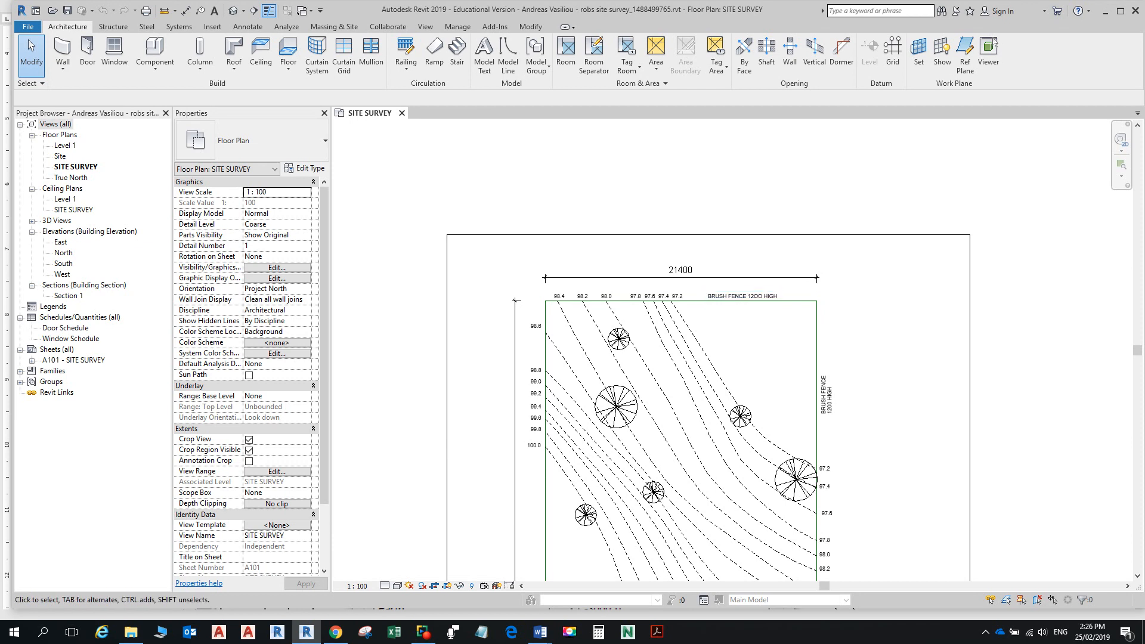
scroll(717, 327, "up", 2)
scroll(709, 331, "up", 3)
middle_click_drag(710, 331, 847, 345)
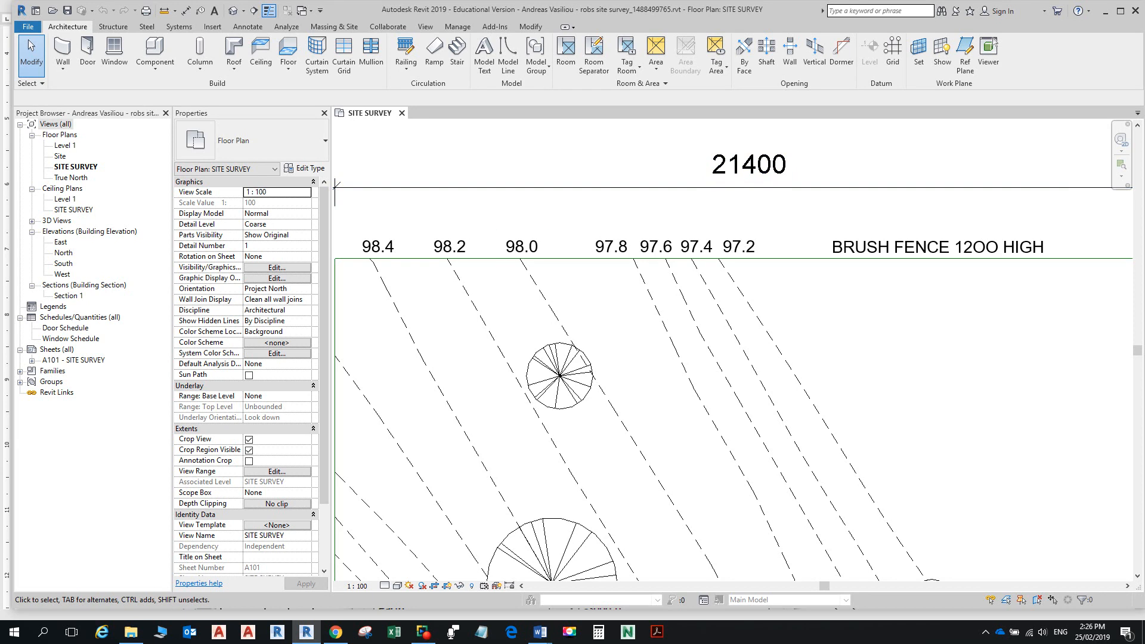
left_click(334, 27)
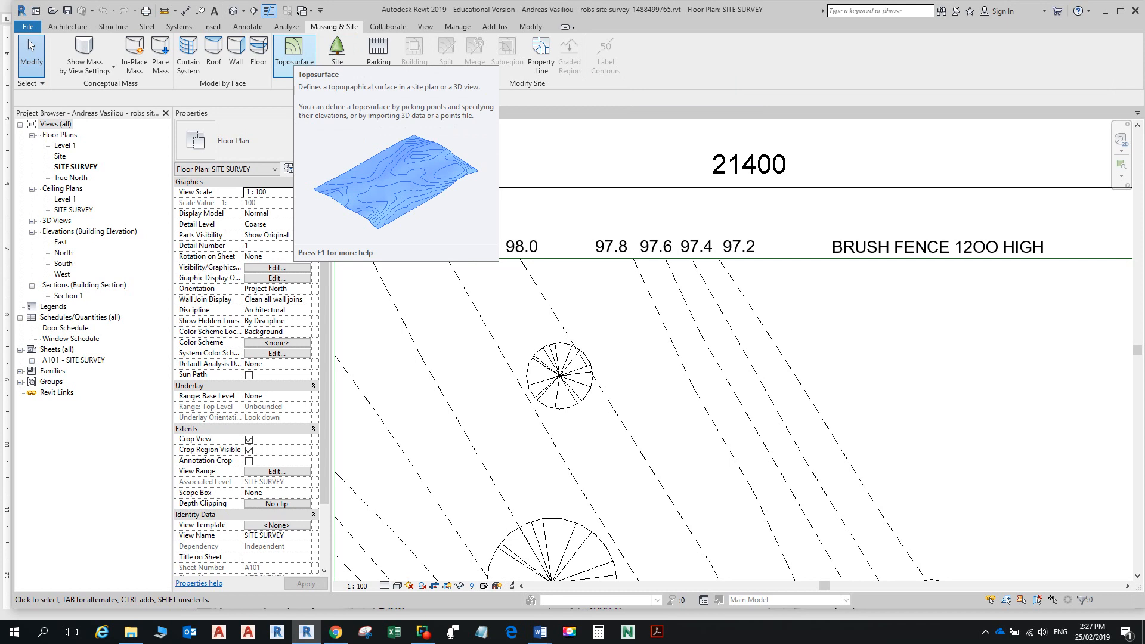
Step: Start a new toposurface in Edit Surface mode with Place Point active at elevation 0.0
left_click(293, 50)
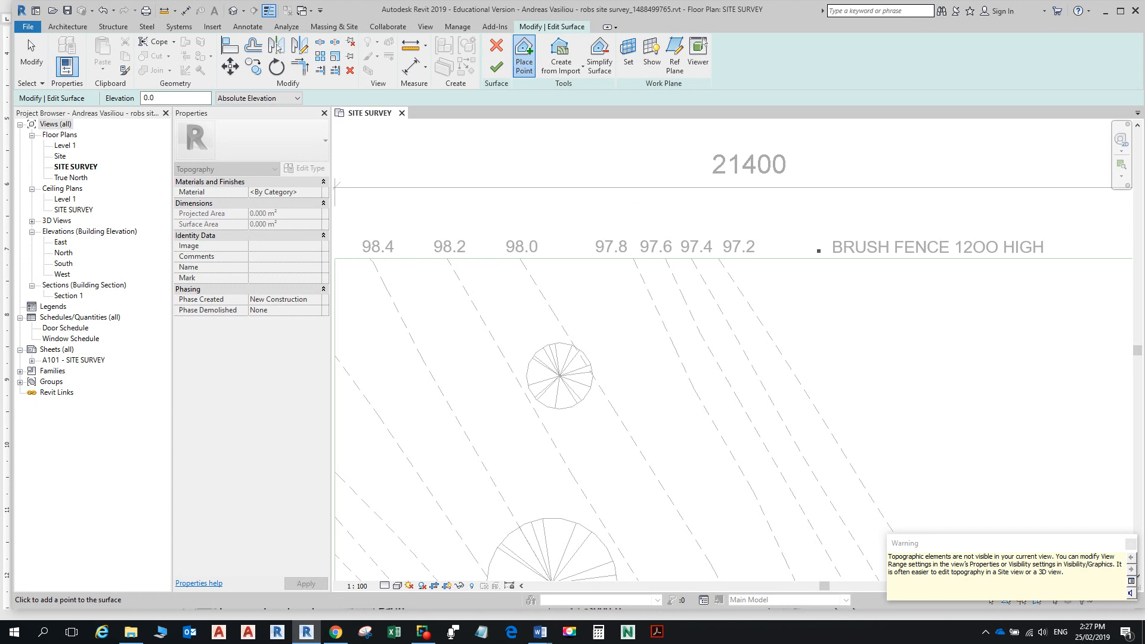
scroll(634, 209, "down", 5)
scroll(868, 267, "up", 3)
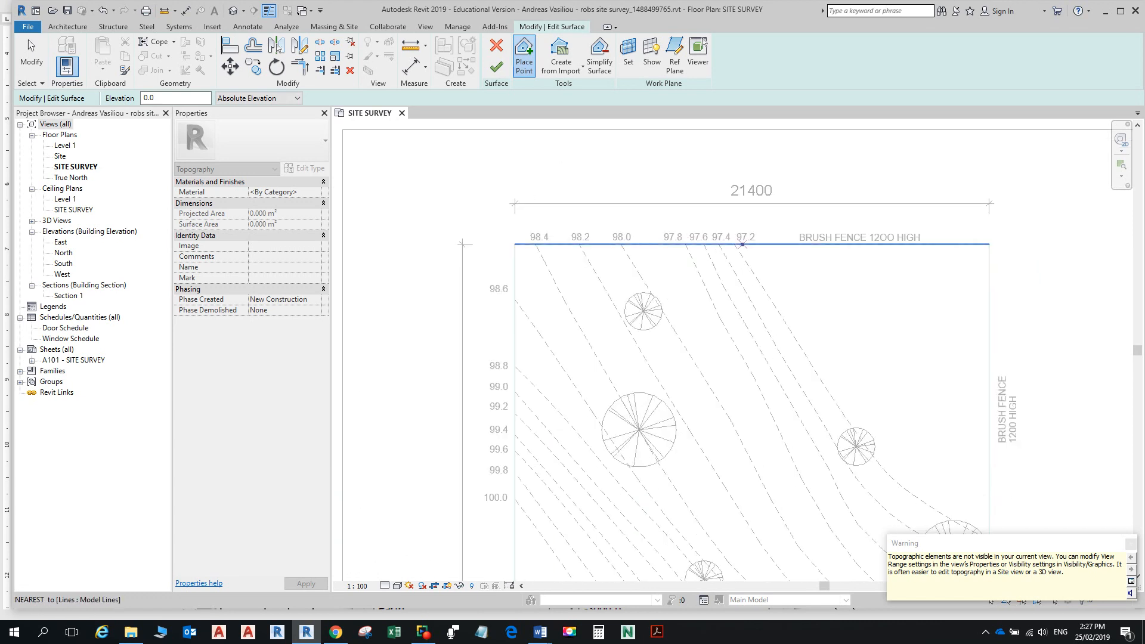
scroll(938, 325, "down", 2)
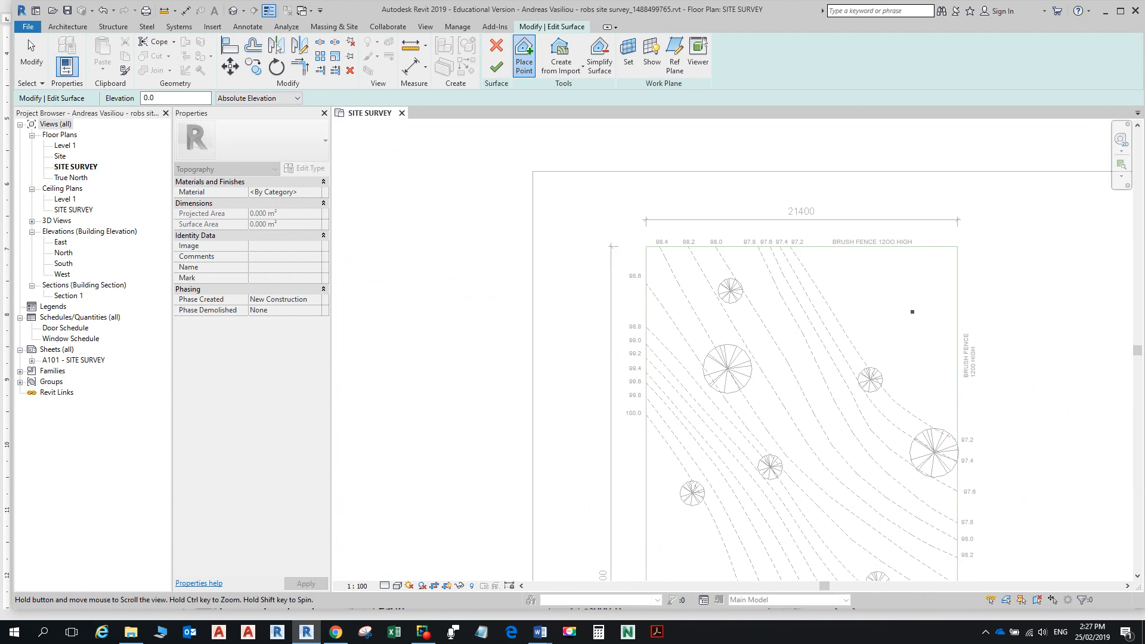
scroll(876, 334, "up", 3)
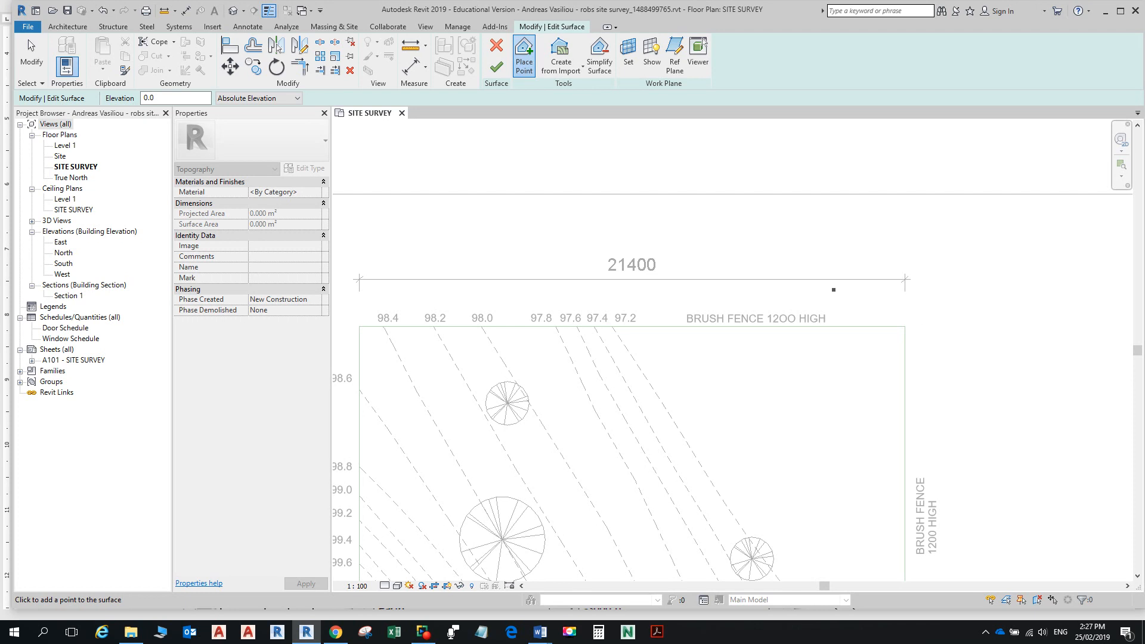
scroll(825, 305, "down", 1)
scroll(825, 304, "down", 2)
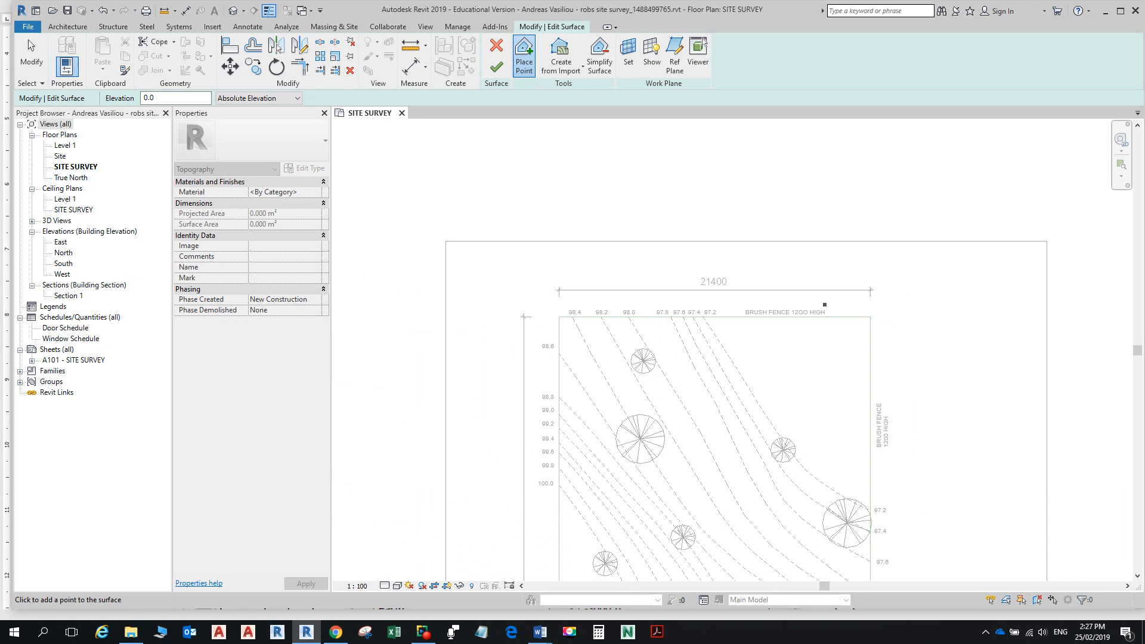
scroll(825, 304, "down", 2)
Step: Pan and zoom across the site plan, checking the lower area and then the top-right contours
middle_click_drag(785, 378, 768, 275)
middle_click_drag(674, 488, 666, 334)
scroll(626, 463, "up", 2)
scroll(665, 513, "up", 2)
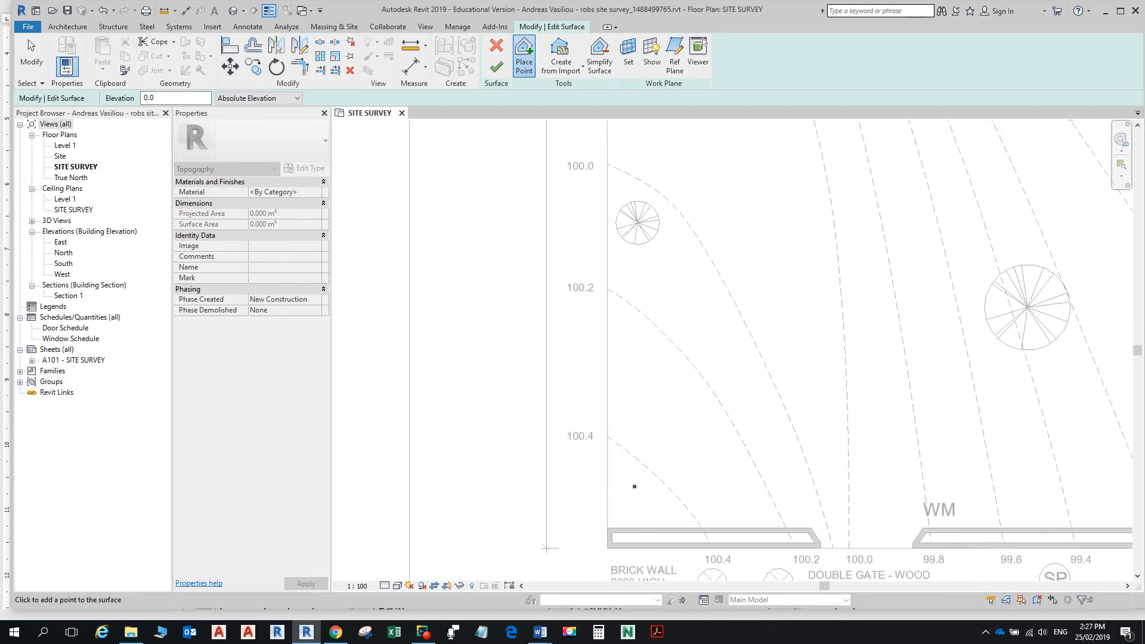
scroll(729, 301, "down", 7)
middle_click_drag(788, 222, 726, 458)
scroll(759, 304, "up", 1)
scroll(739, 430, "up", 4)
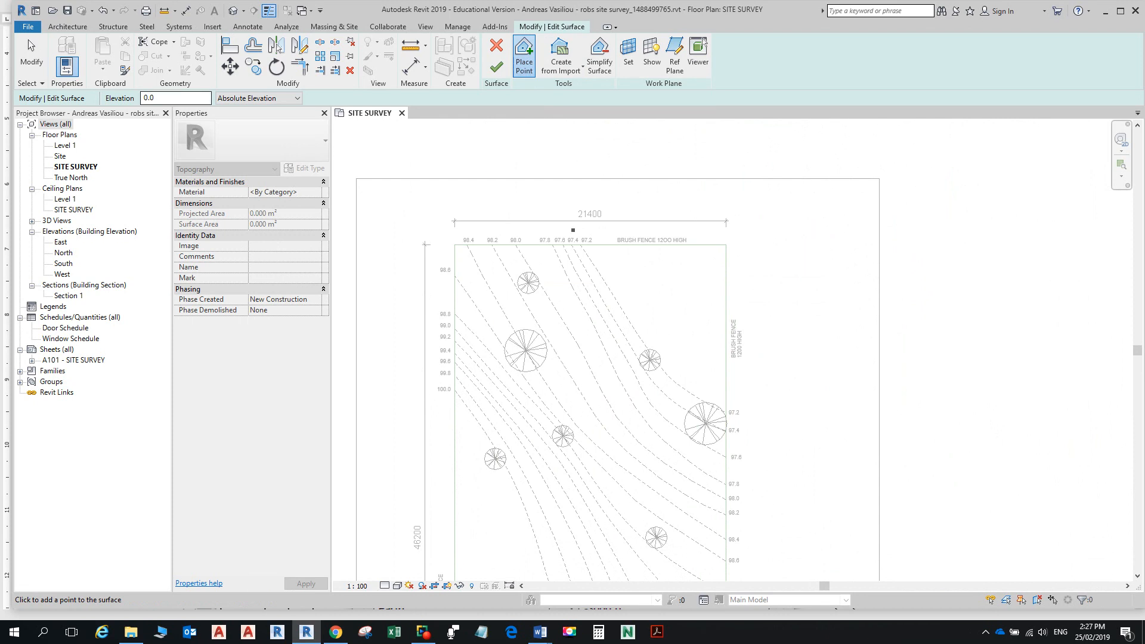
scroll(585, 251, "up", 2)
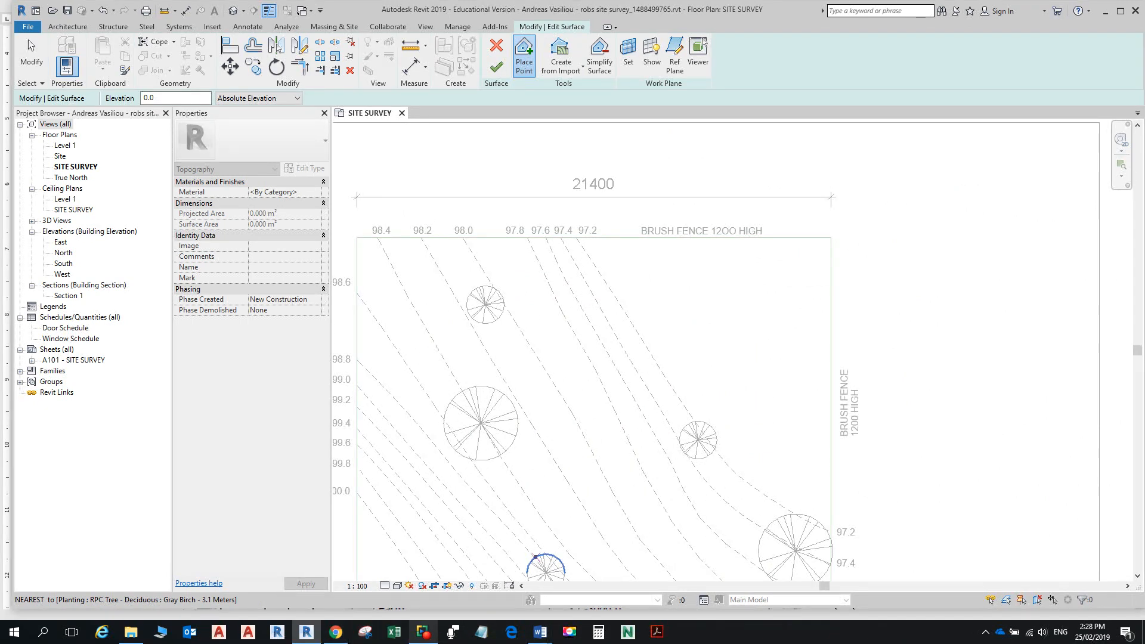
Step: Look up step 3, Change Site Settings, in the Word toposurface instructions
mouse_move(540, 631)
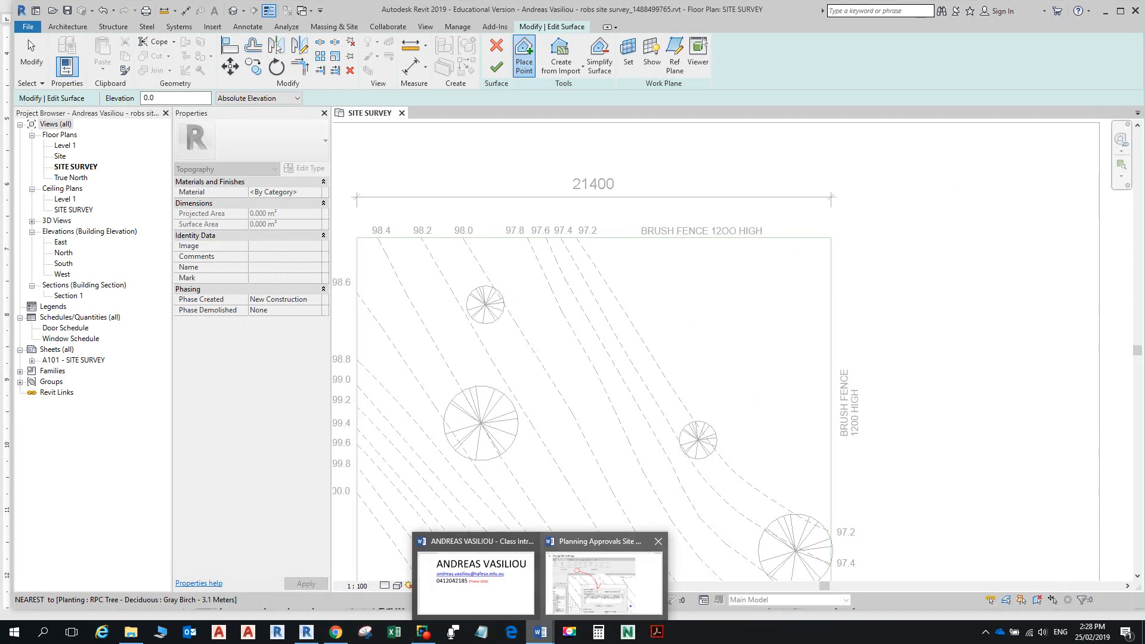
left_click(602, 581)
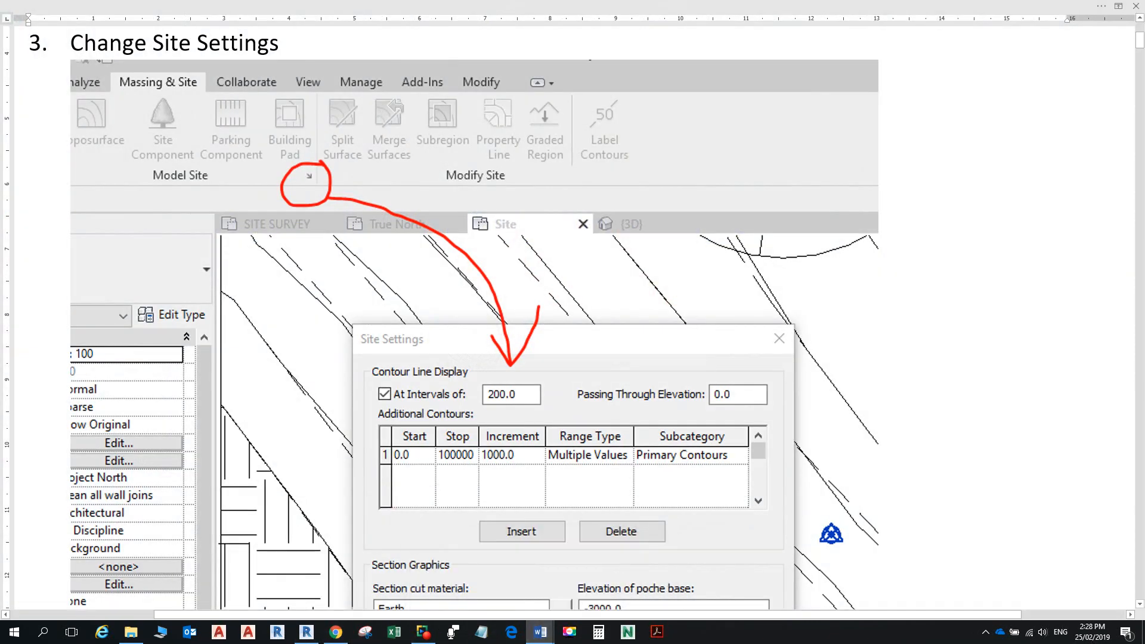
scroll(573, 334, "up", 5)
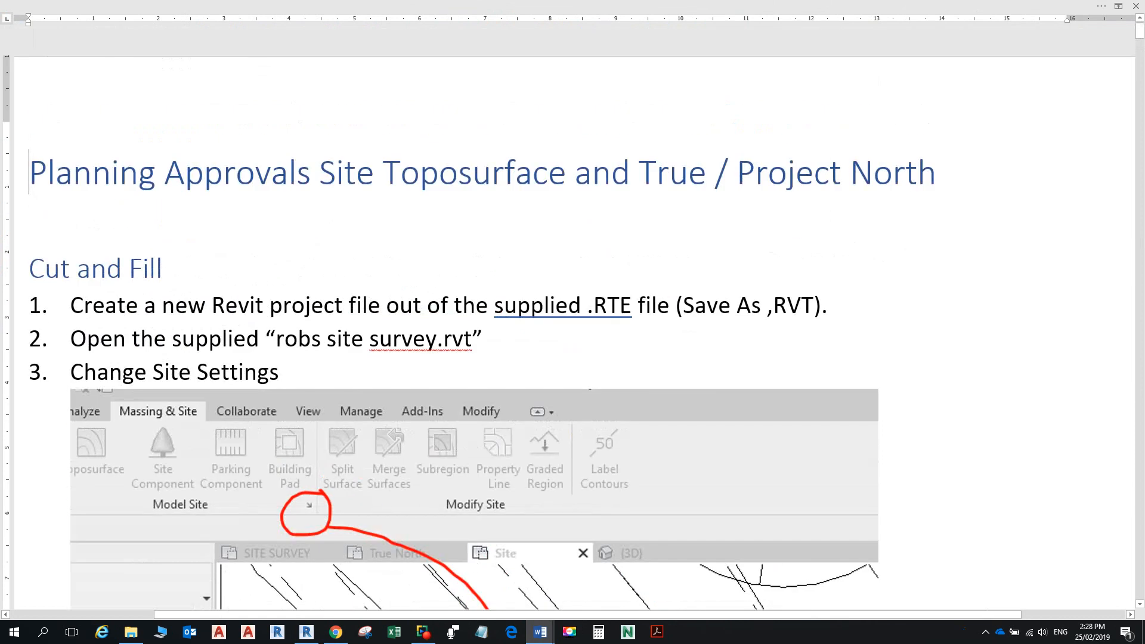
scroll(572, 334, "down", 5)
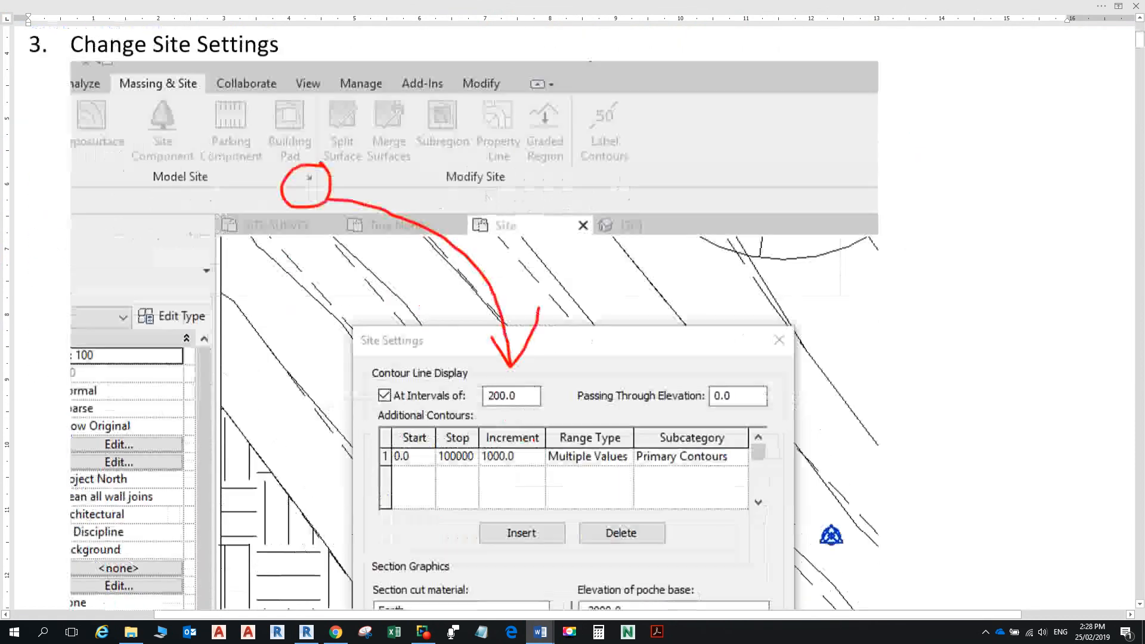
scroll(573, 334, "up", 4)
scroll(573, 334, "down", 5)
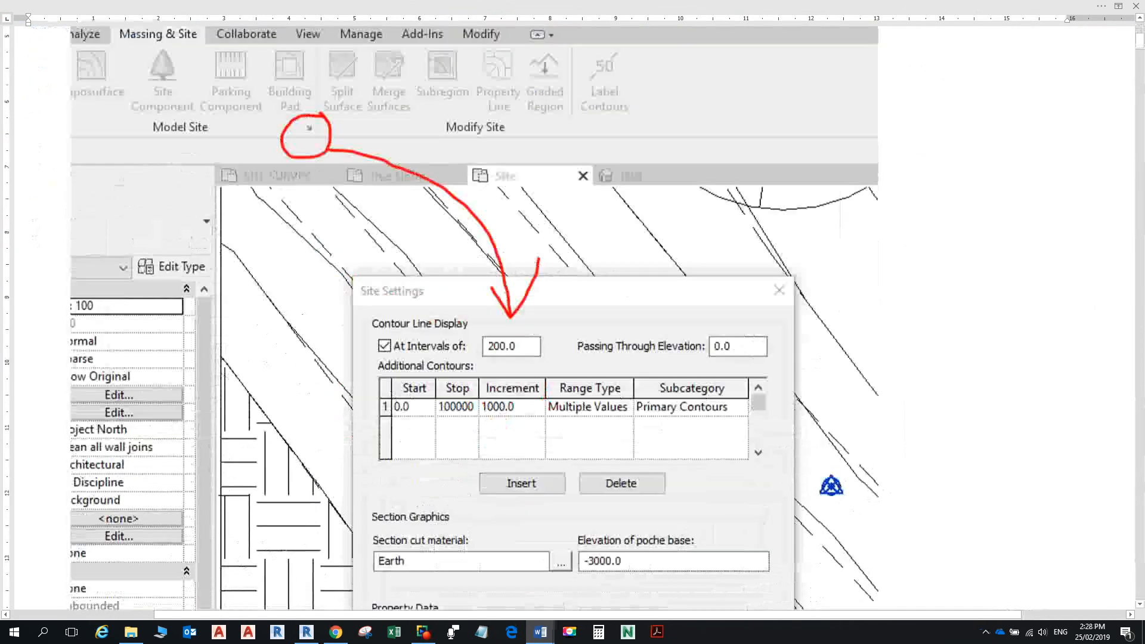
scroll(573, 334, "down", 3)
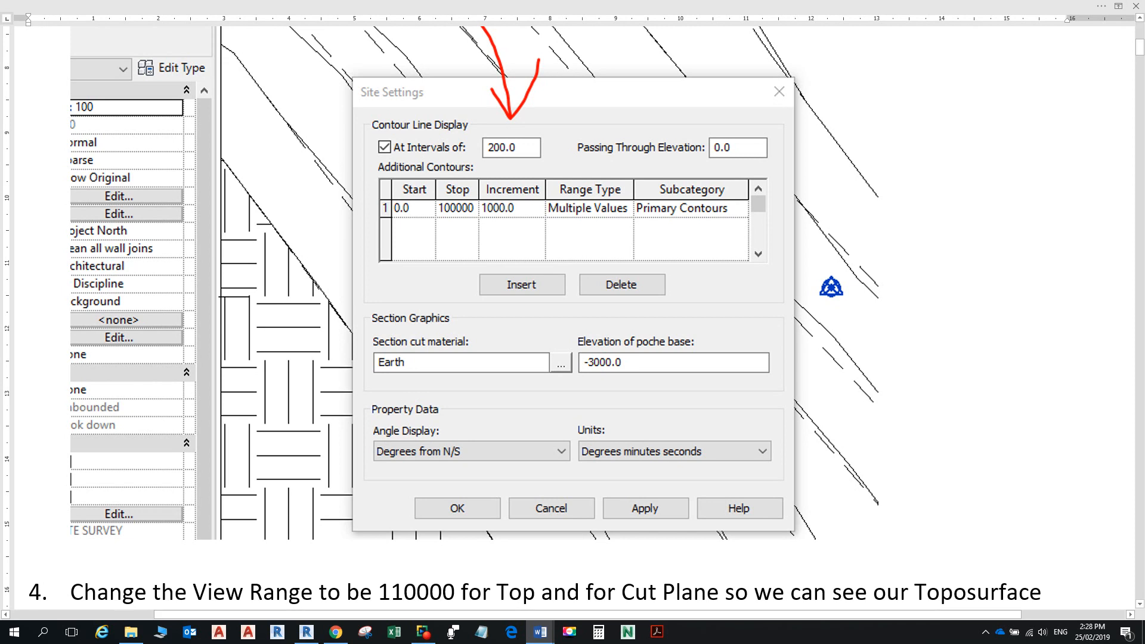
Step: Back in Revit, cancel the unfinished toposurface
key("alt+Tab")
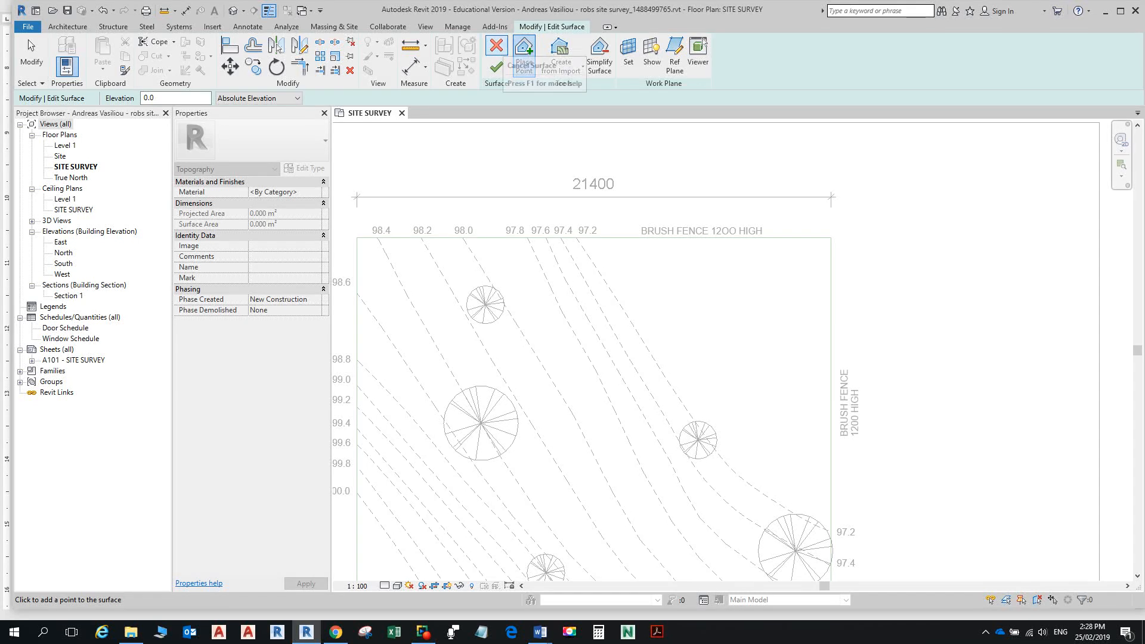
left_click(496, 46)
scroll(384, 209, "up", 3)
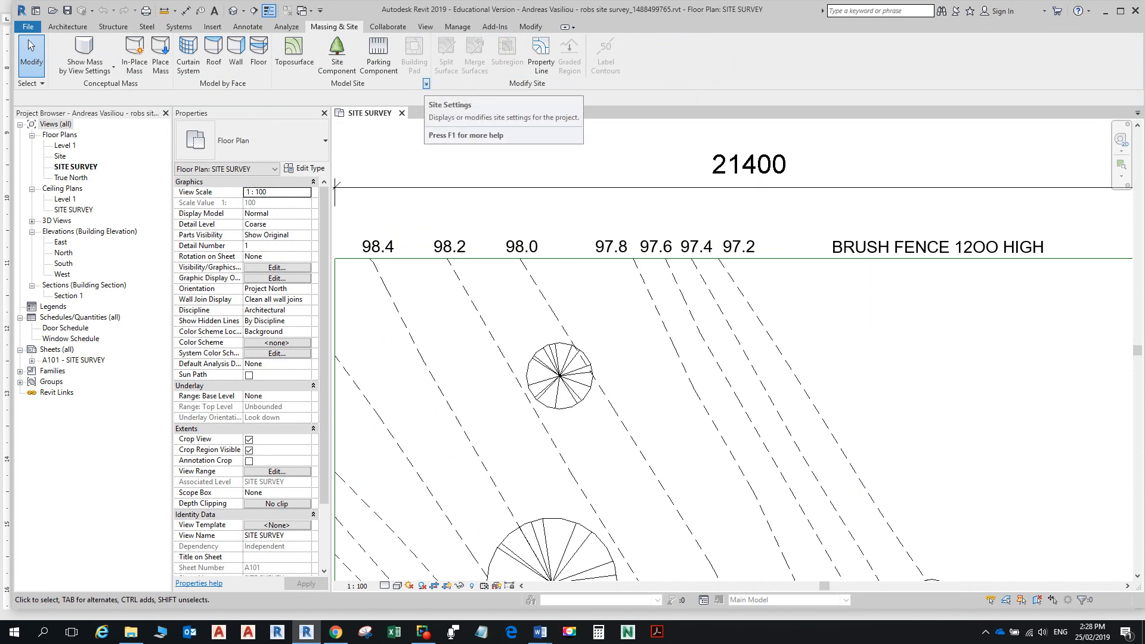
Step: Recheck the instructions, then open Revit's Site Settings showing the 5000.0 contour interval
key("alt+Tab")
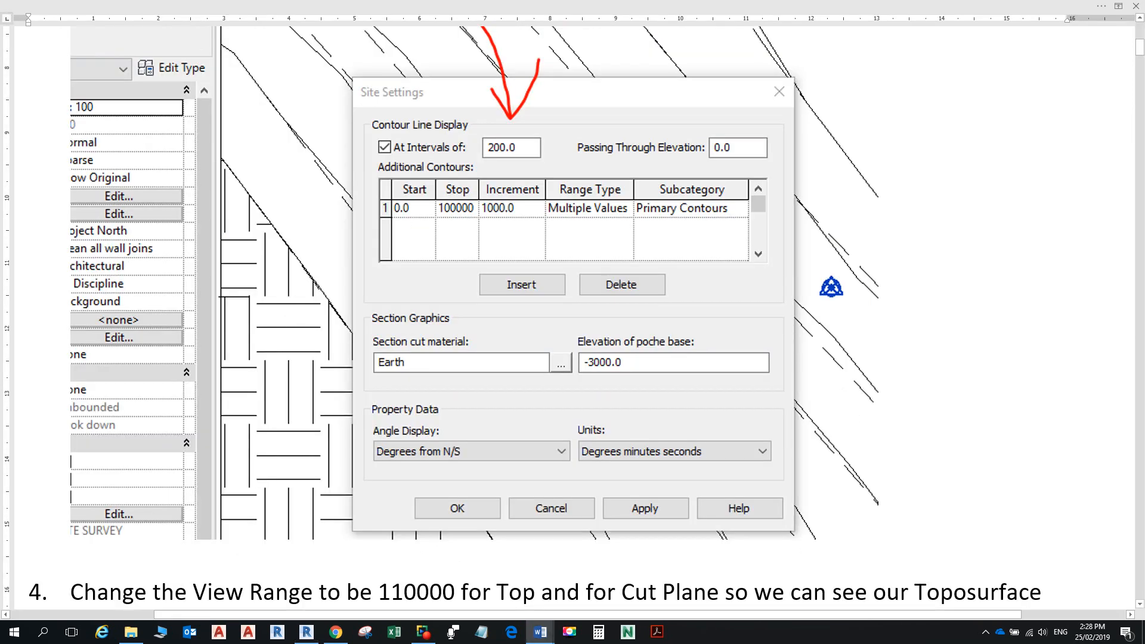
scroll(426, 85, "up", 5)
scroll(572, 322, "up", 3, "ctrl")
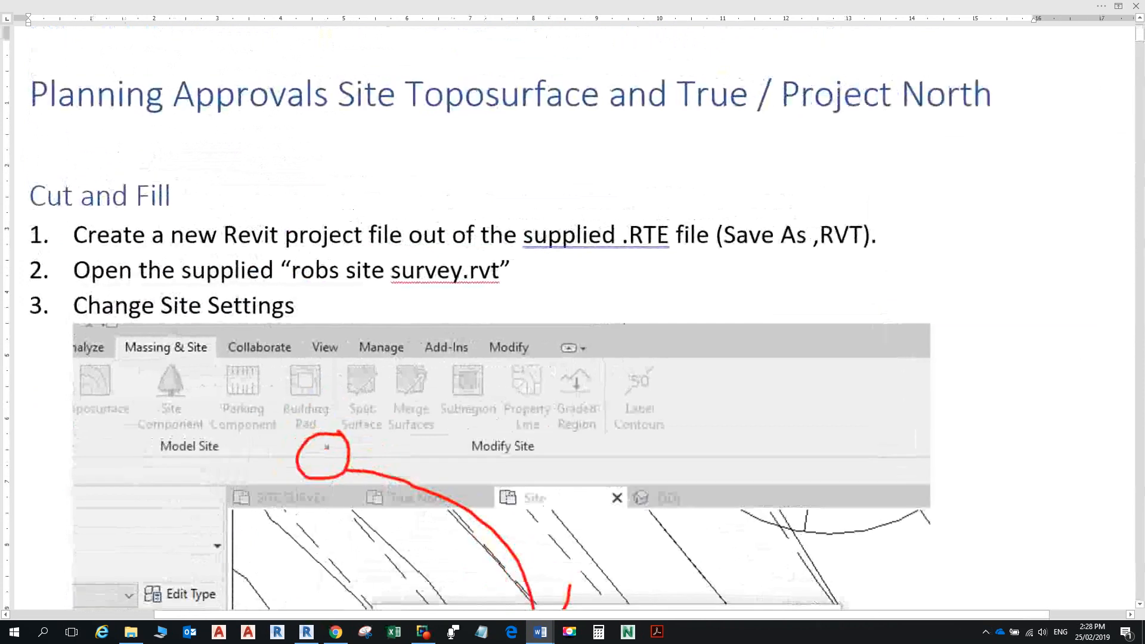
scroll(573, 322, "down", 3)
scroll(572, 322, "up", 3)
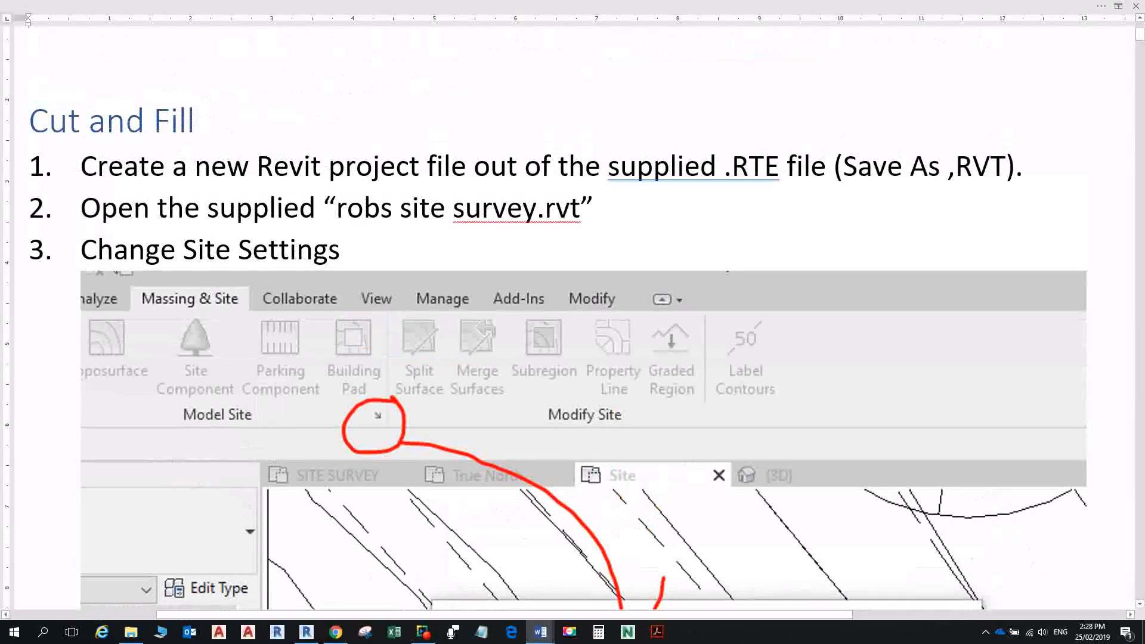
scroll(572, 322, "down", 3)
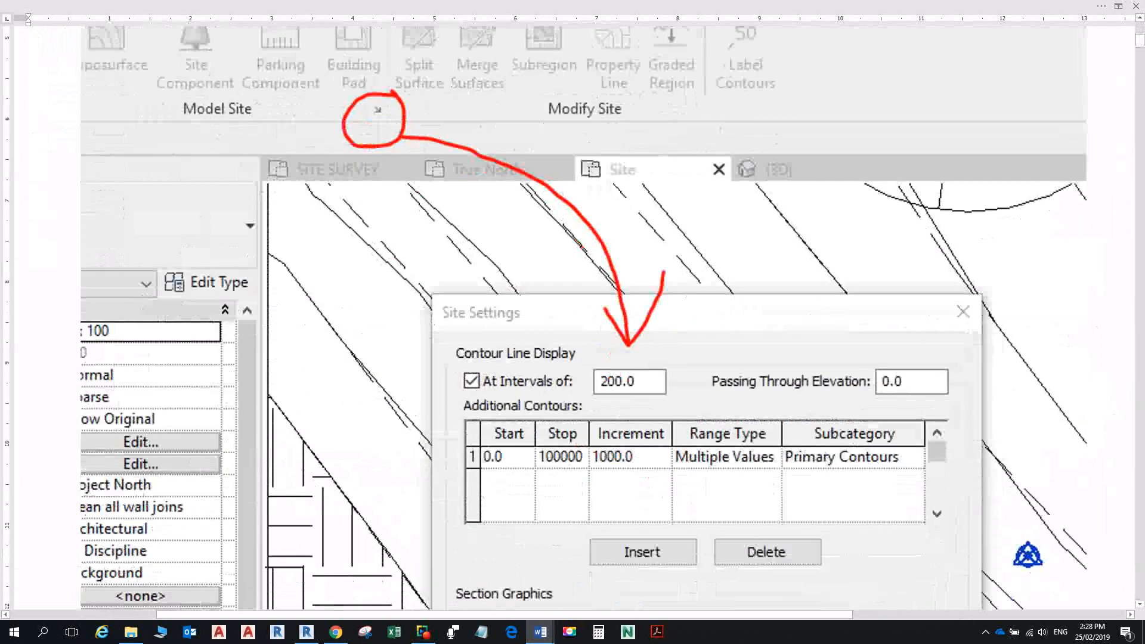
key("alt+Tab")
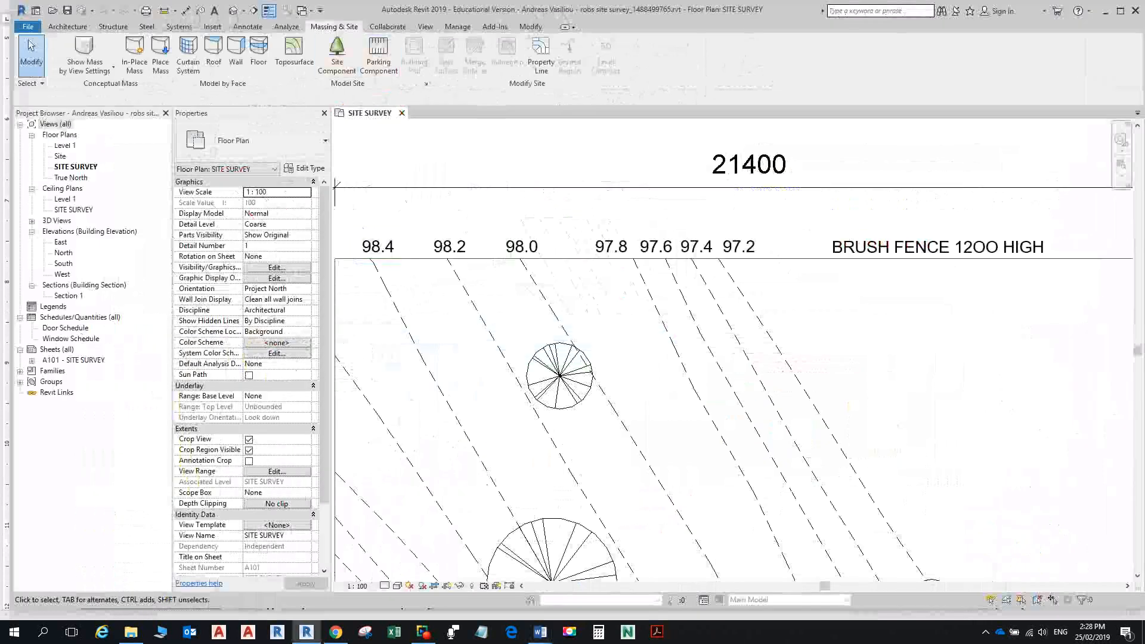
left_click(426, 84)
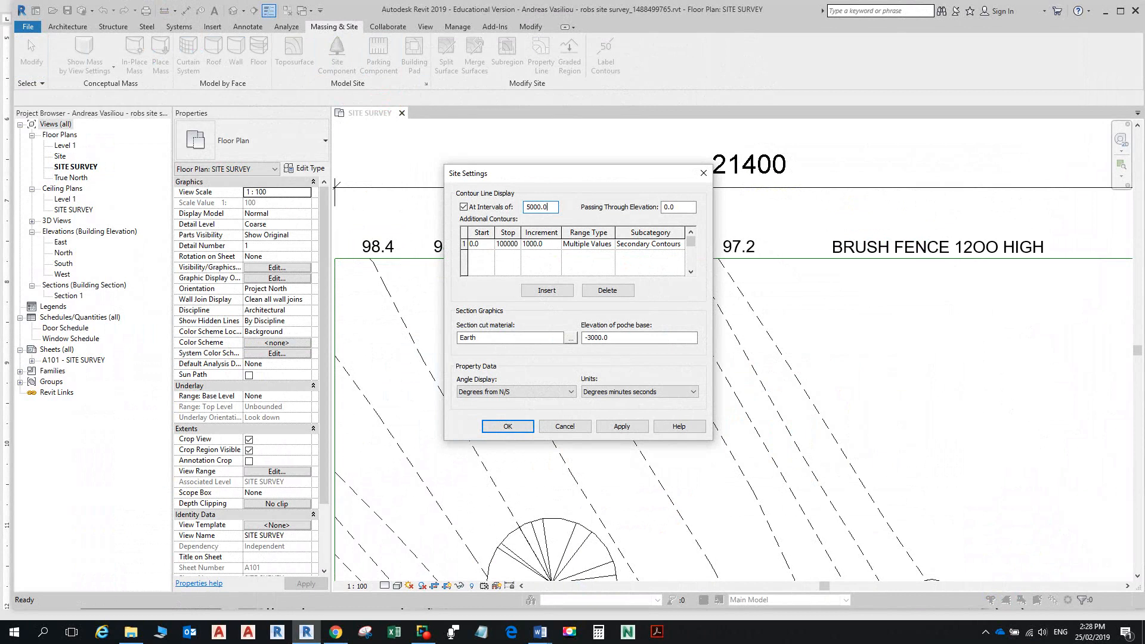
left_click_drag(529, 206, 547, 207)
type("200")
left_click(508, 426)
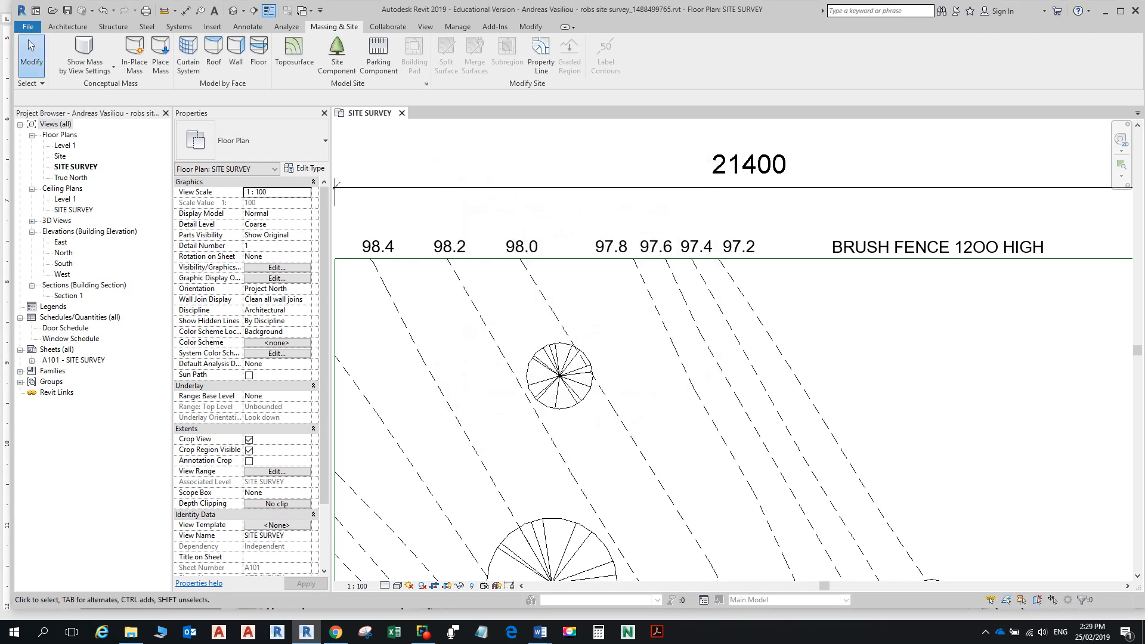
Step: Start a new toposurface, open the Site floor plan zoomed out, then return to SITE SURVEY
left_click(280, 49)
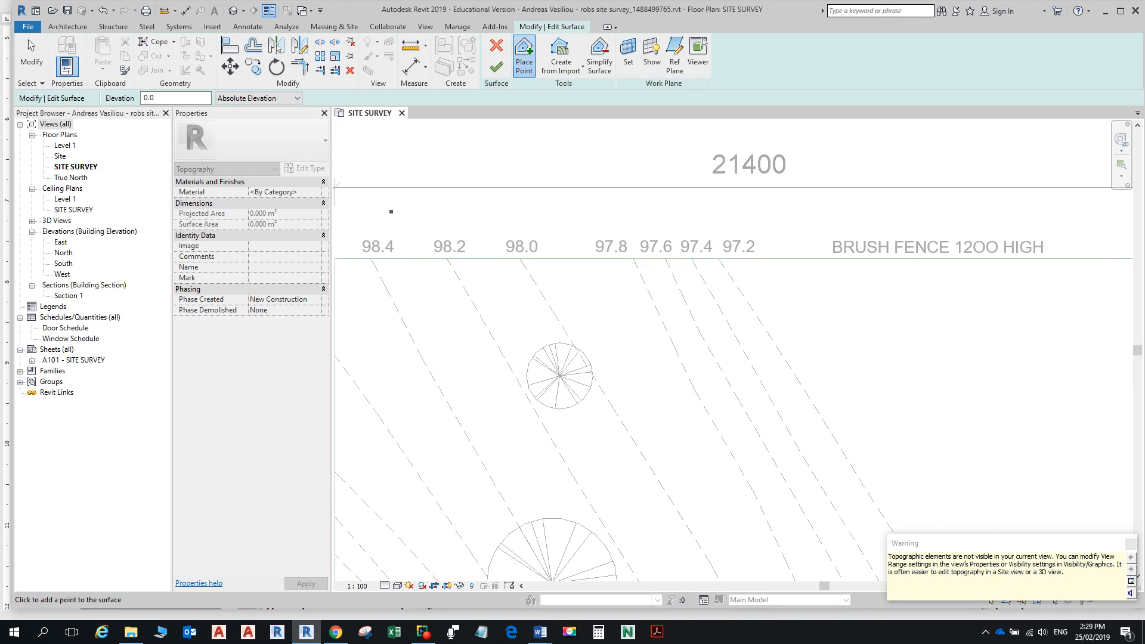
double_click(60, 156)
scroll(843, 323, "down", 7)
middle_click_drag(843, 322, 811, 213)
scroll(811, 214, "down", 1)
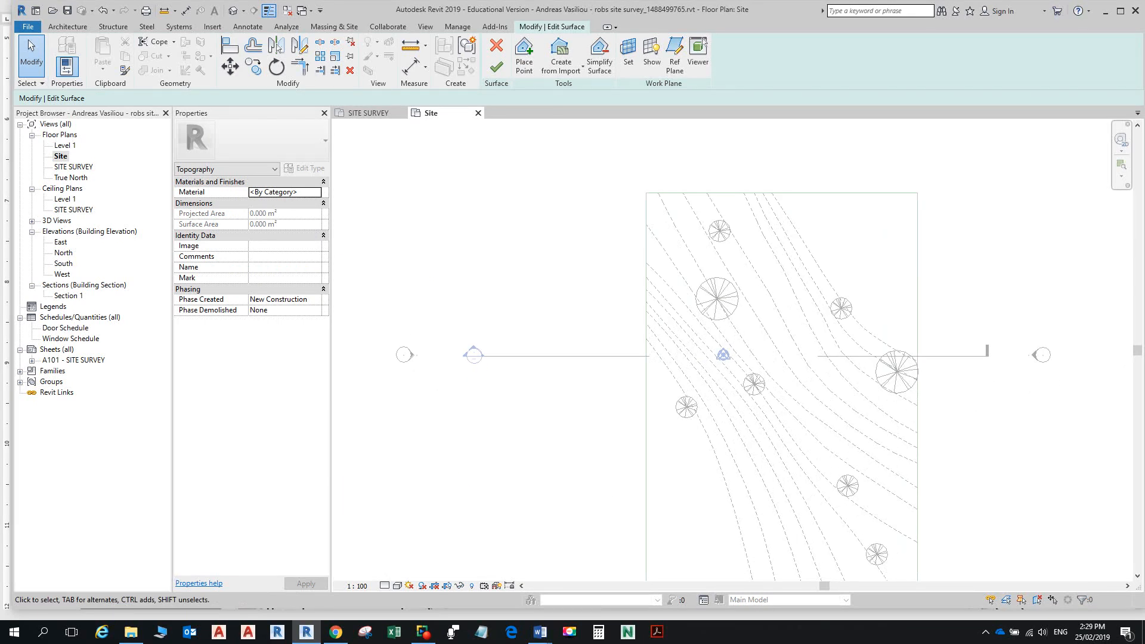
left_click(368, 113)
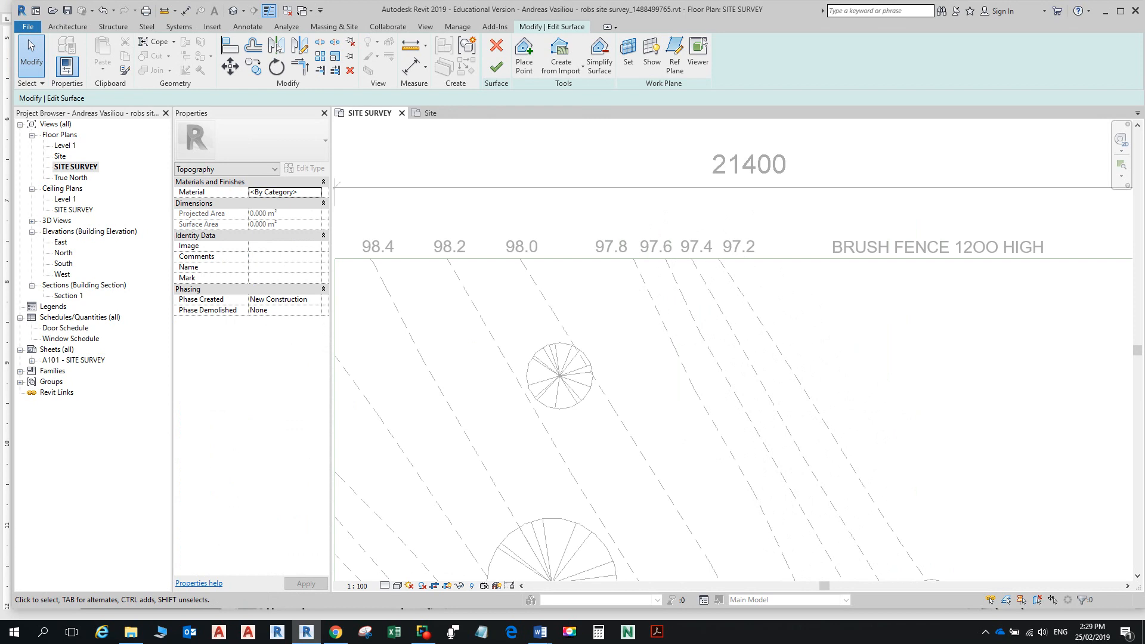
Step: Turn on the Topography category in the SITE SURVEY visibility overrides
key("v")
key("v")
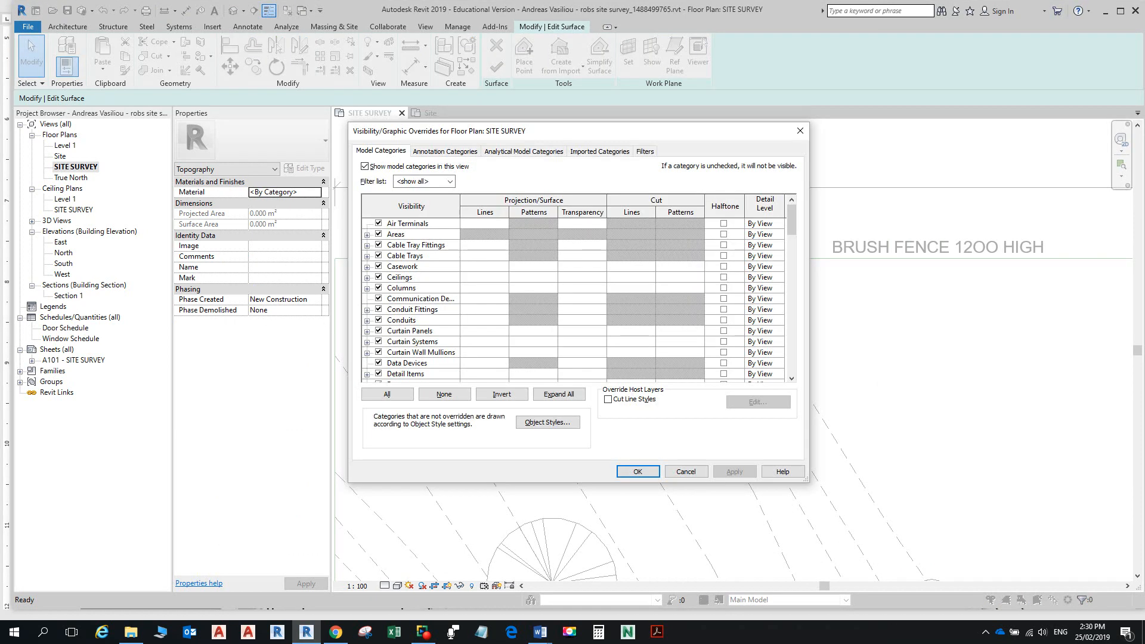
left_click(412, 310)
key("t")
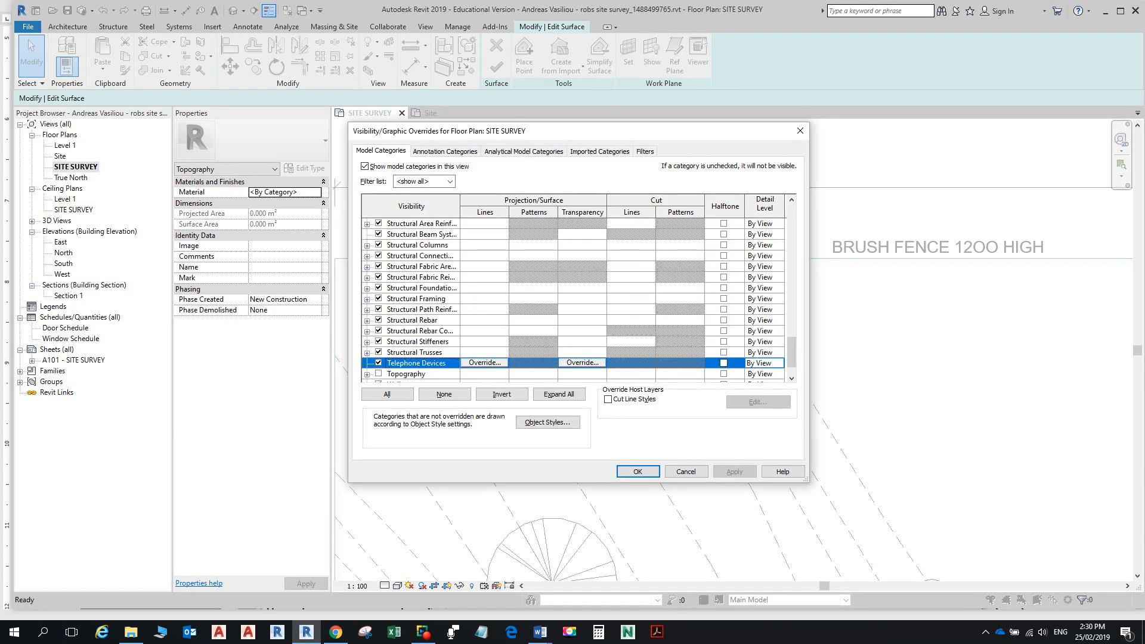
scroll(412, 309, "down", 1)
key("t")
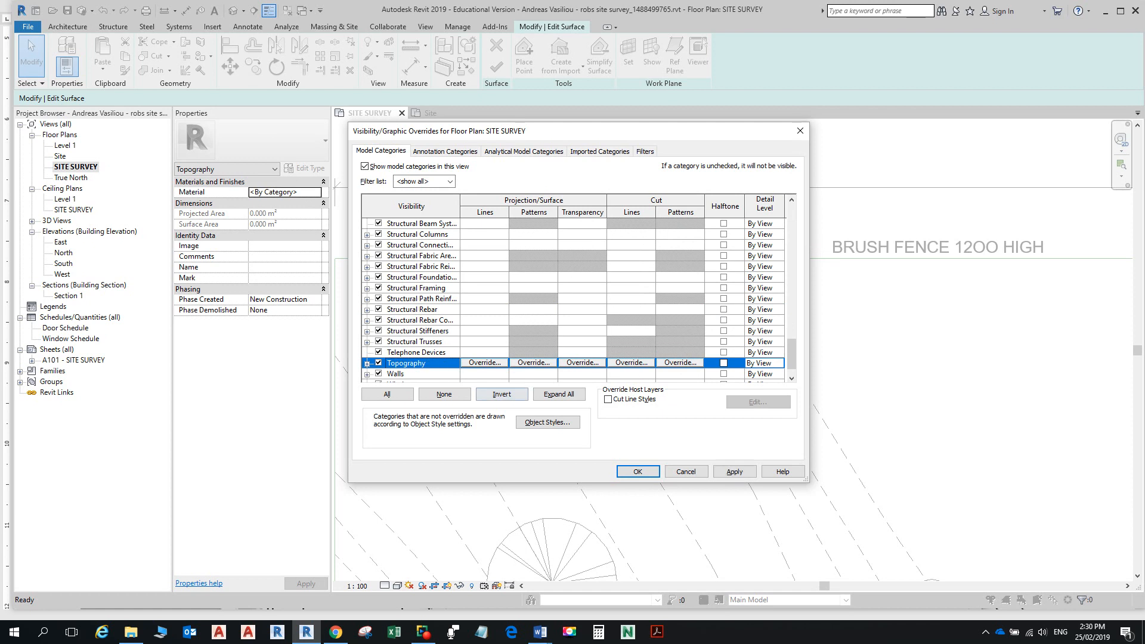
key("Return")
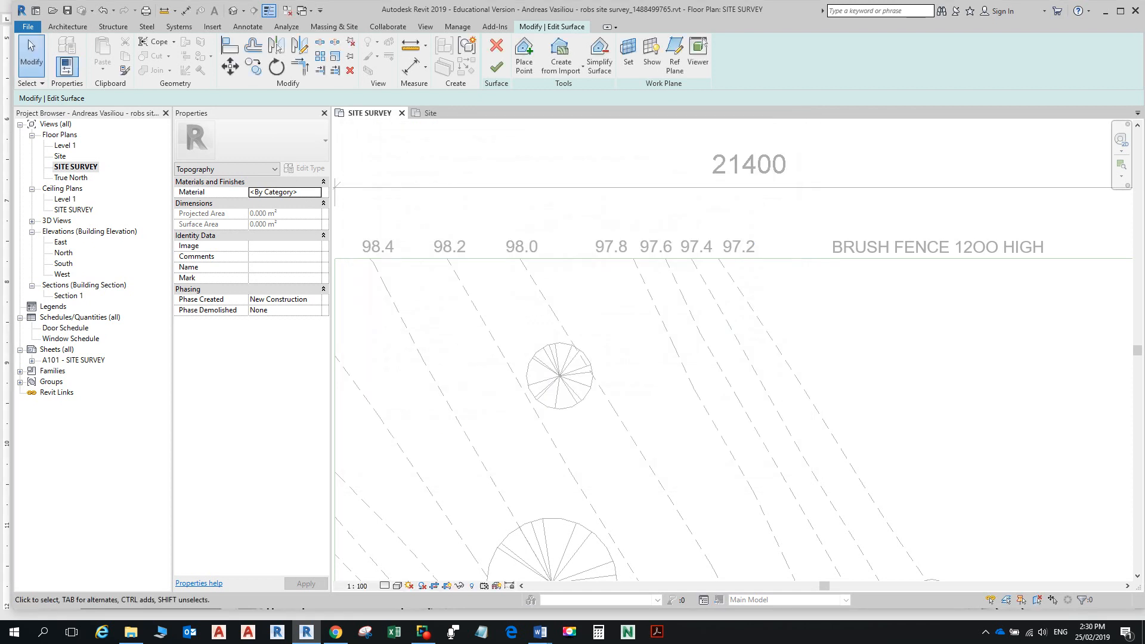
scroll(817, 338, "down", 2)
scroll(422, 292, "down", 2)
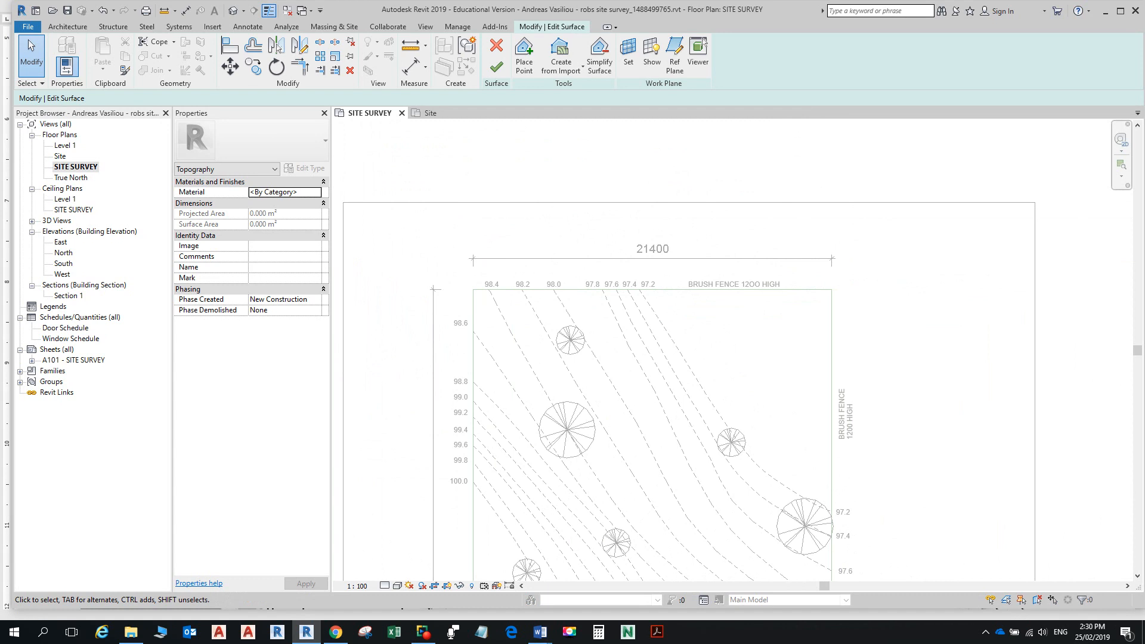
Step: Set the point elevation to 97200, then cancel and discard the unfinished toposurface
left_click(524, 56)
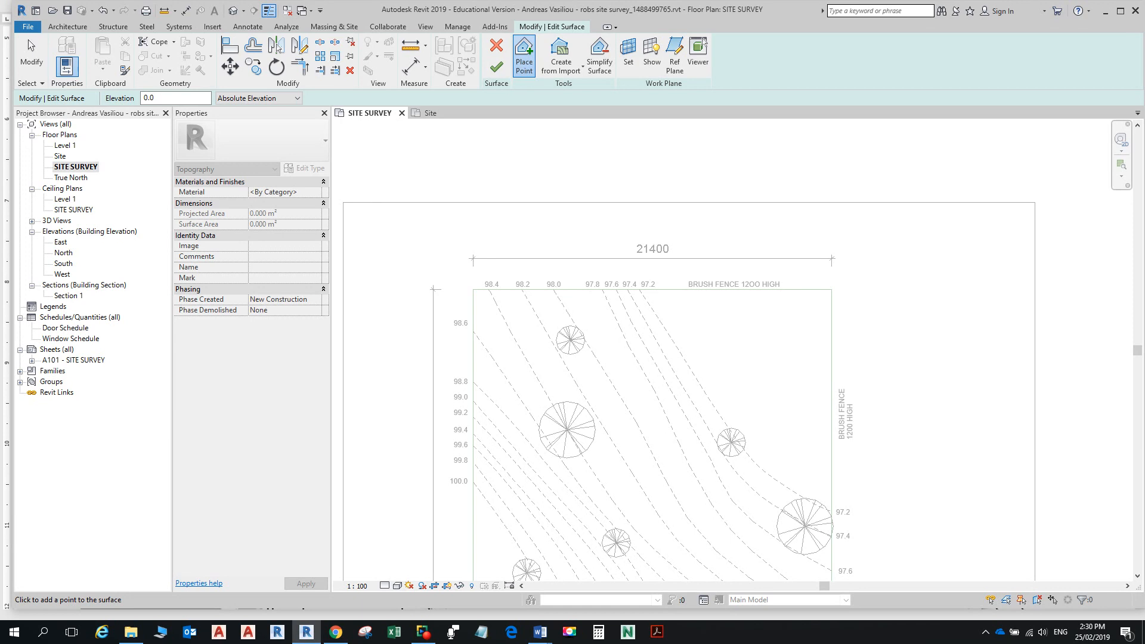
left_click(173, 98)
type("97200")
scroll(832, 290, "up", 2)
left_click(847, 289)
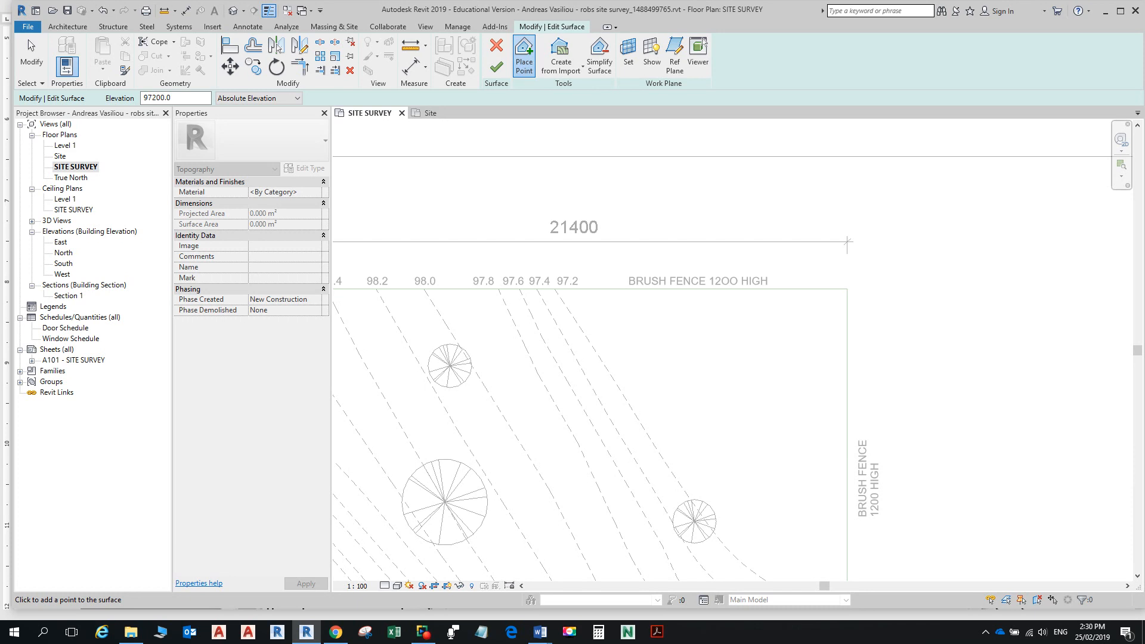
left_click(496, 46)
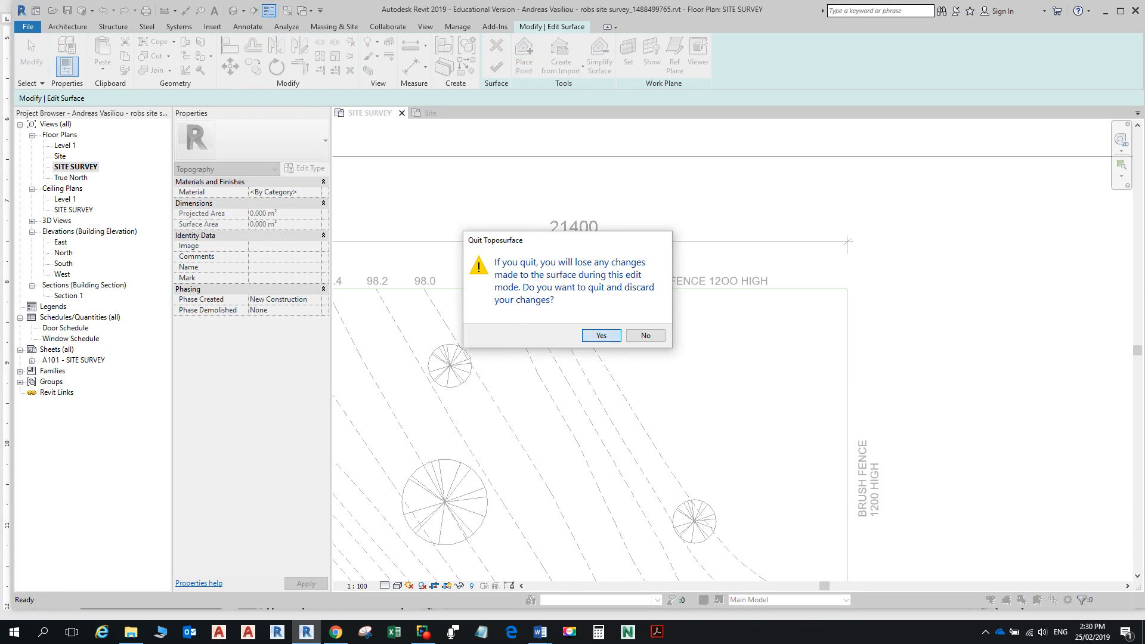
key("Return")
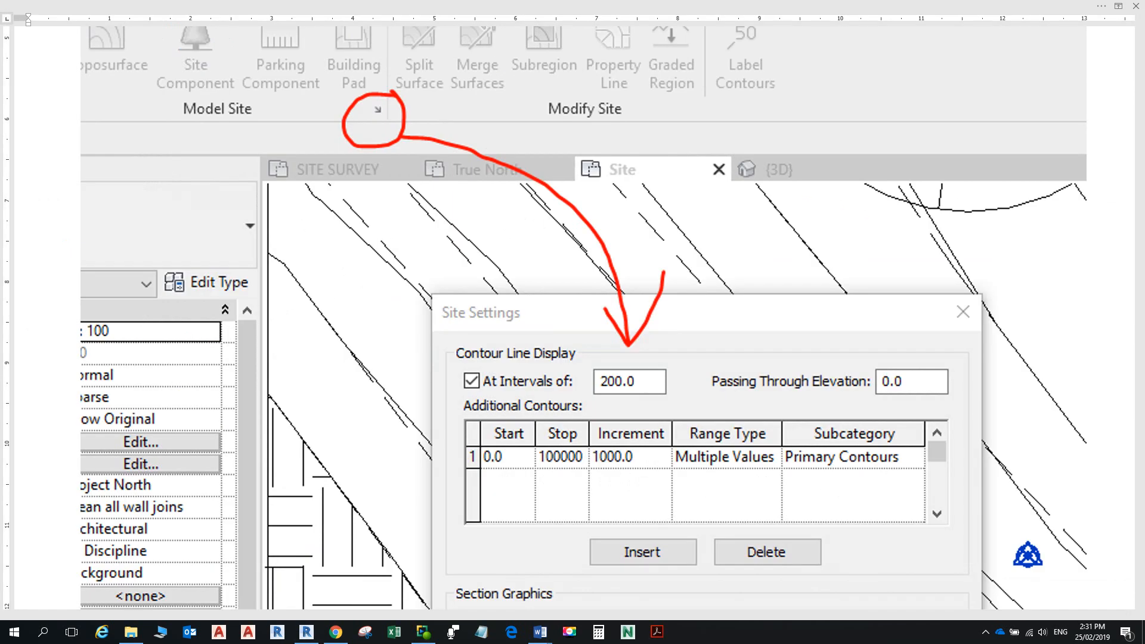
Step: Check the 110000 View Range value in step 4 of the Word handout, then return to Revit
scroll(573, 322, "down", 10)
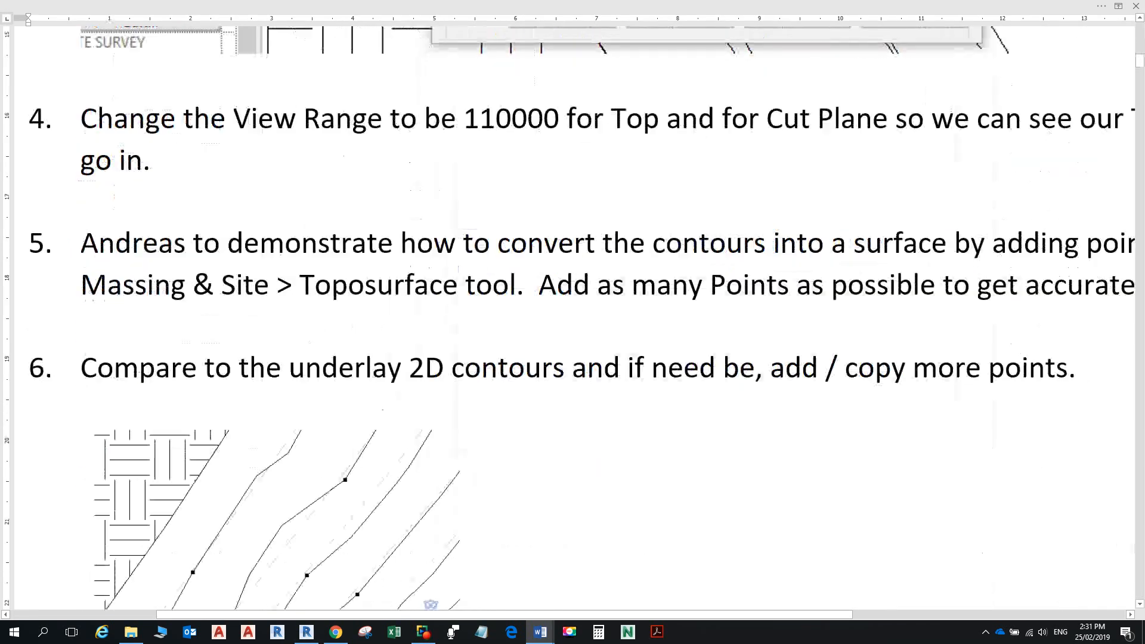
scroll(366, 595, "up", 2)
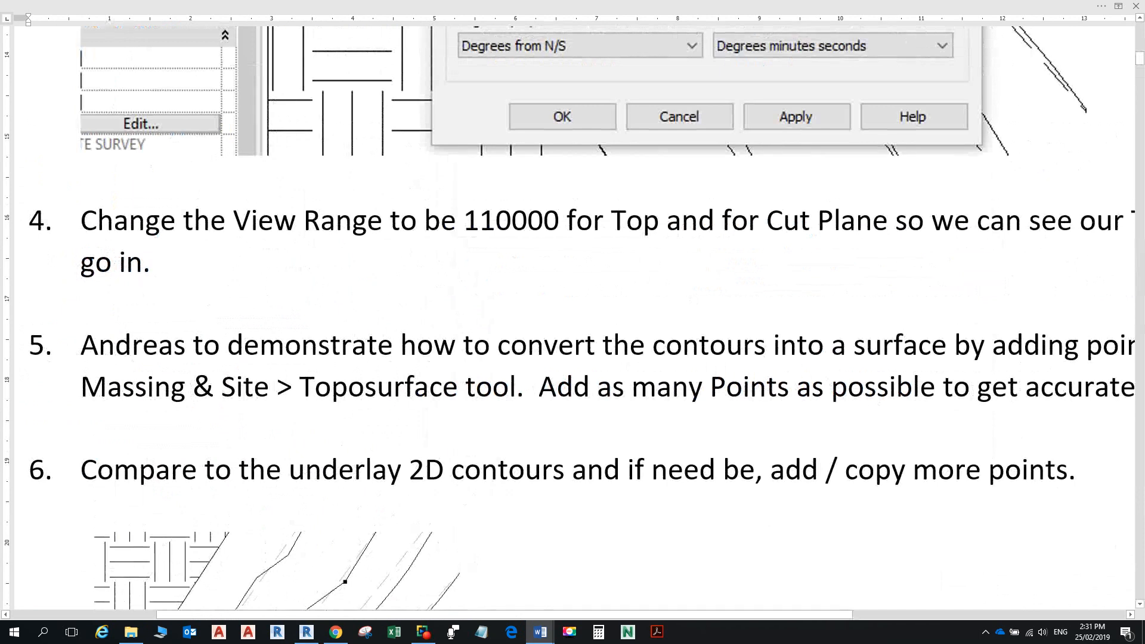
left_click(511, 221)
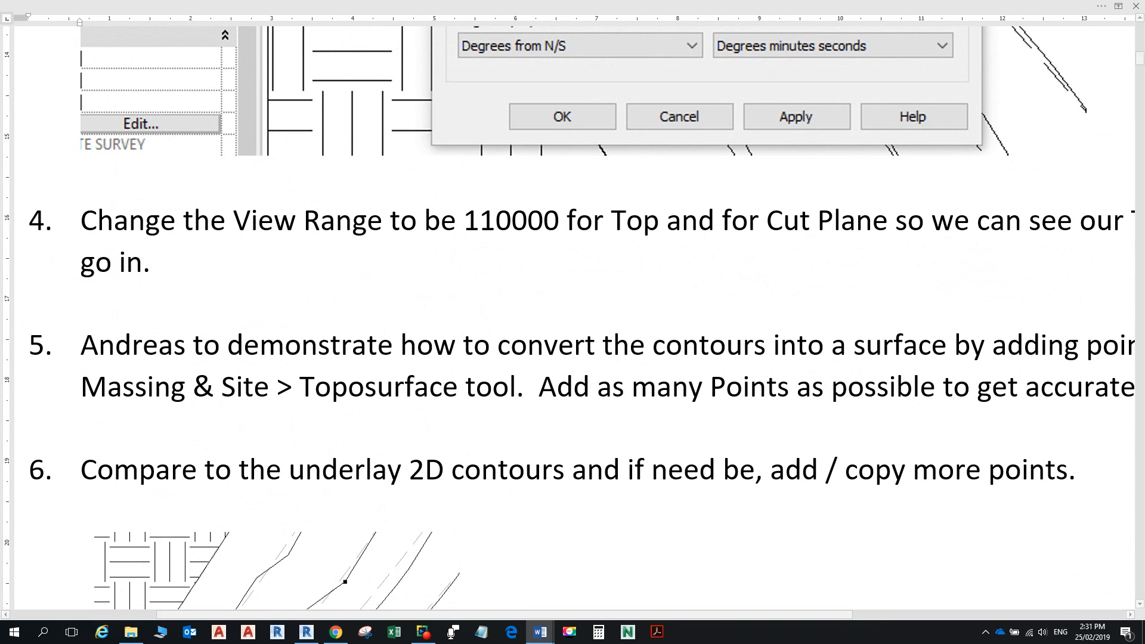
key("alt+Tab")
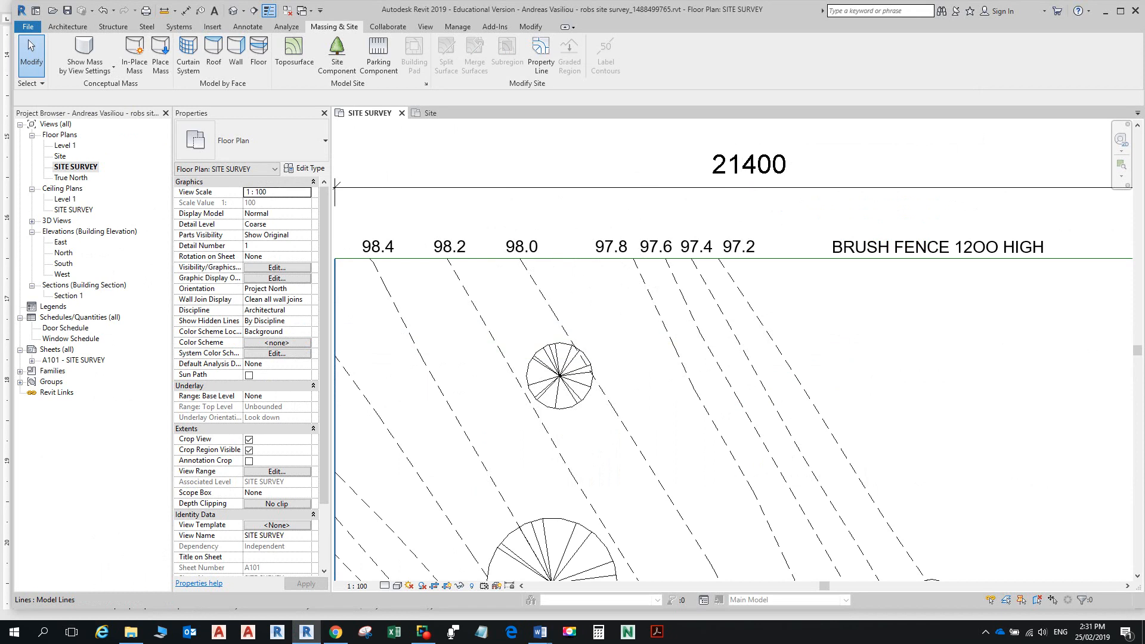
Step: Set the SITE SURVEY view range Top and Cut plane offsets both to 110000
left_click(277, 471)
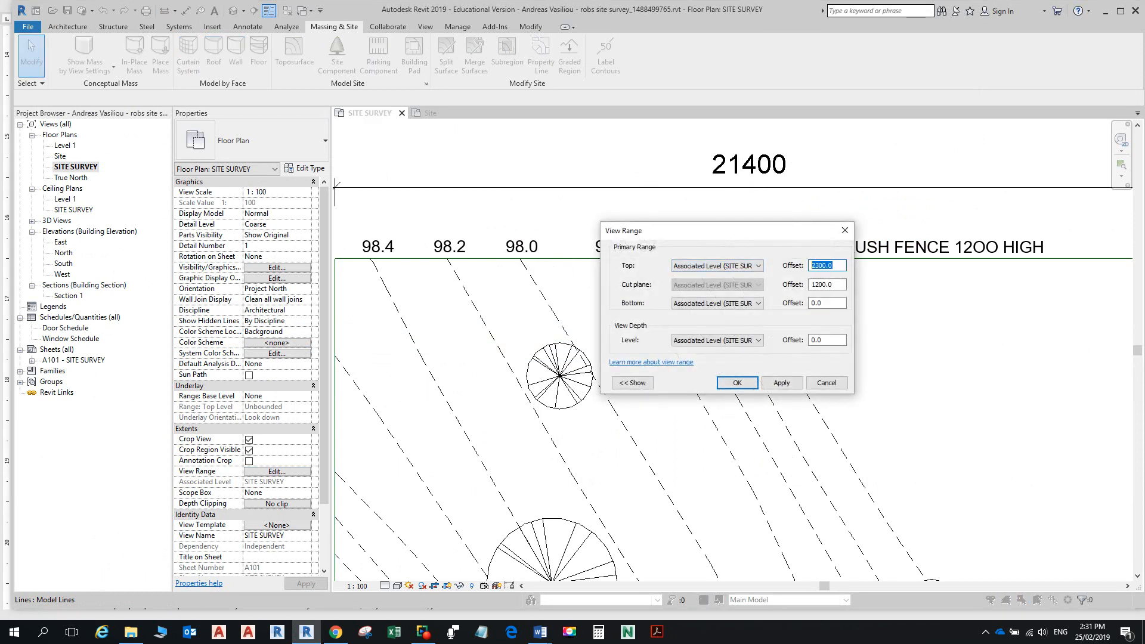
type("110000")
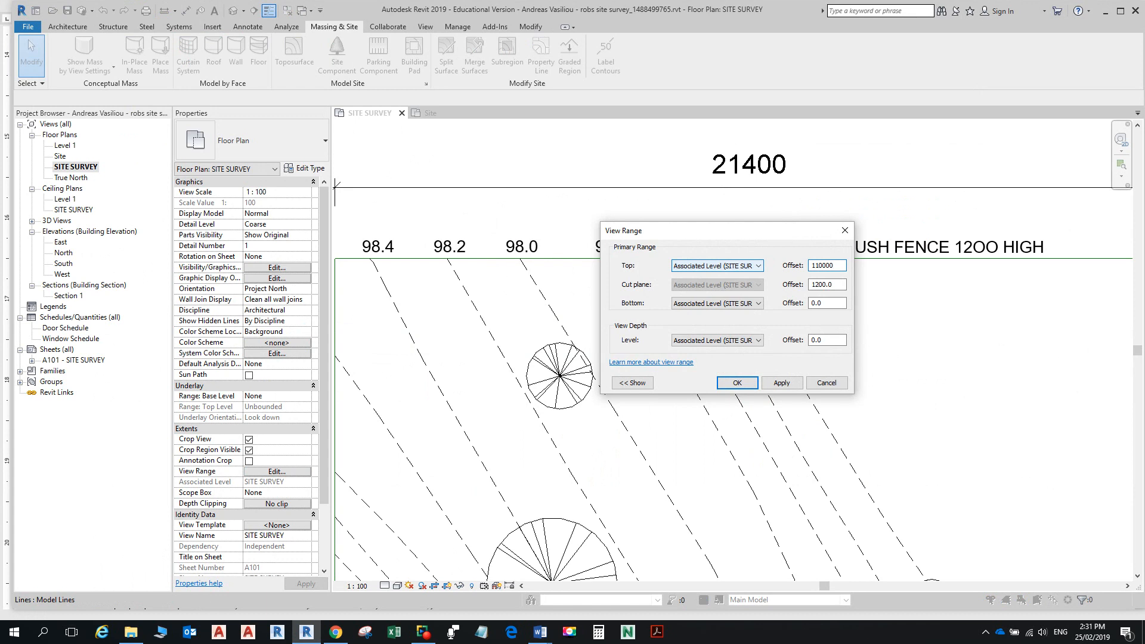
key("Tab")
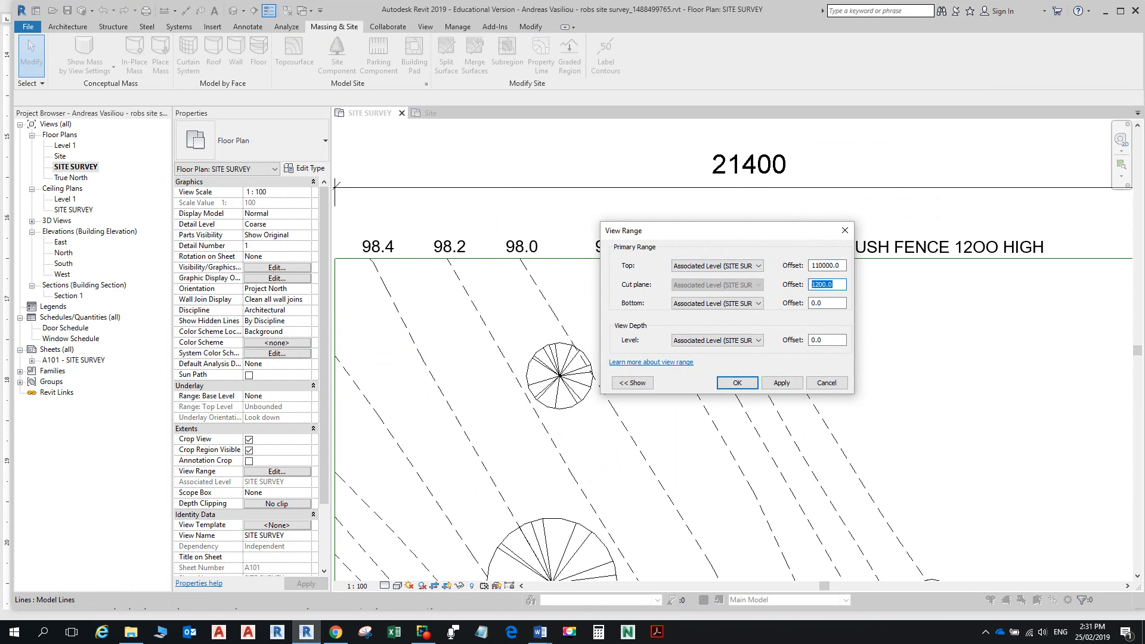
type("110000")
key("Return")
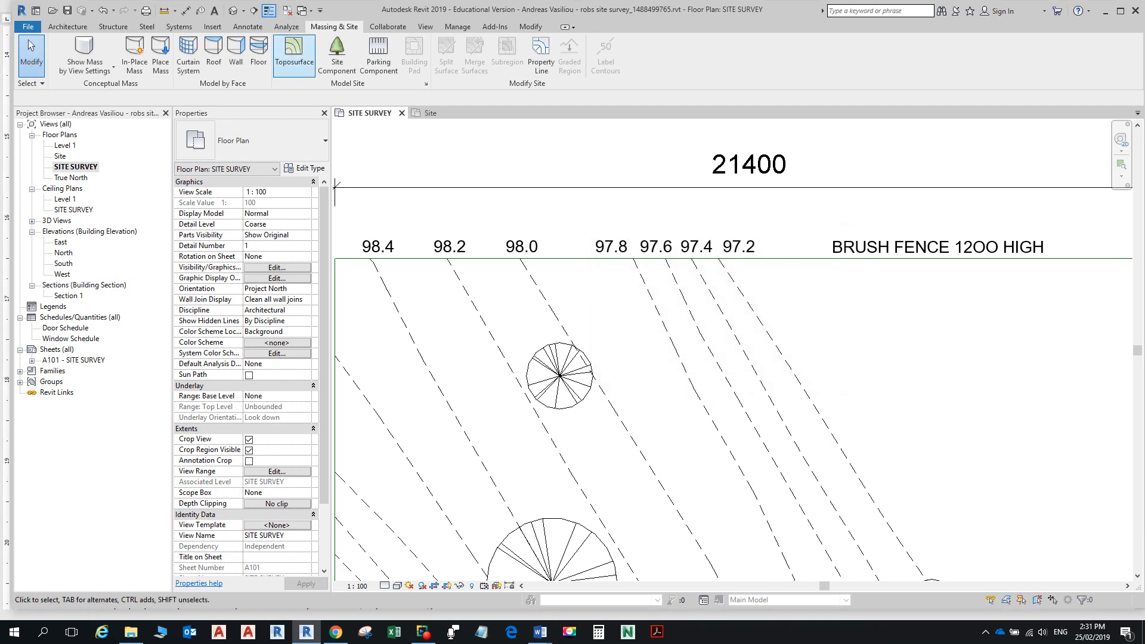
Step: Restart the toposurface, pan to the site boundary, and open Visibility/Graphic Overrides with VG
left_click(294, 54)
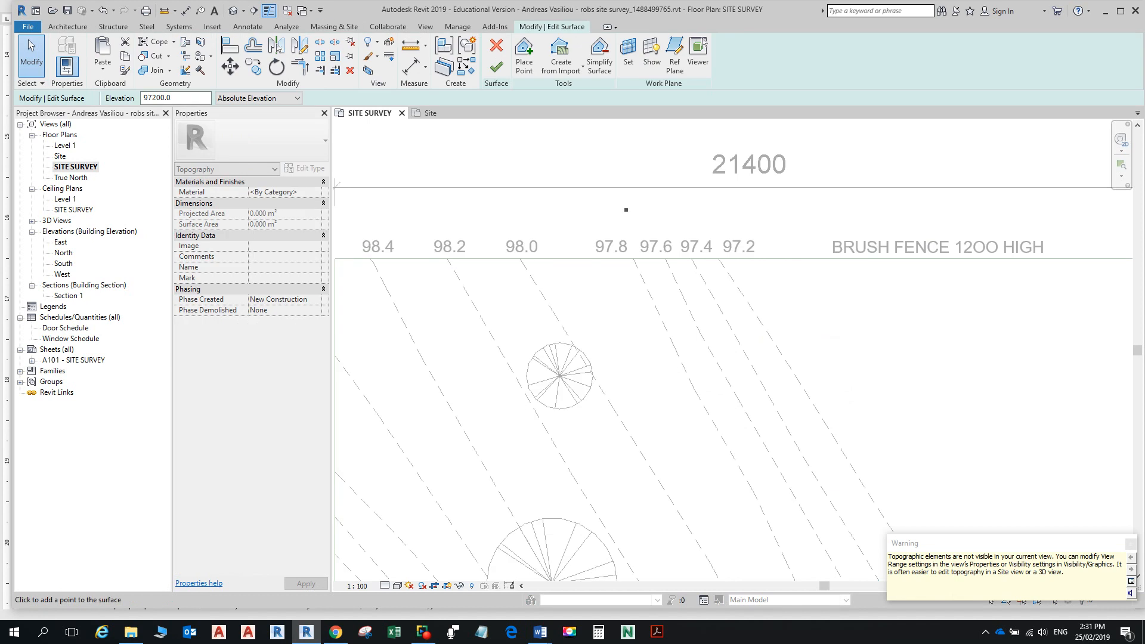
scroll(837, 316, "down", 1)
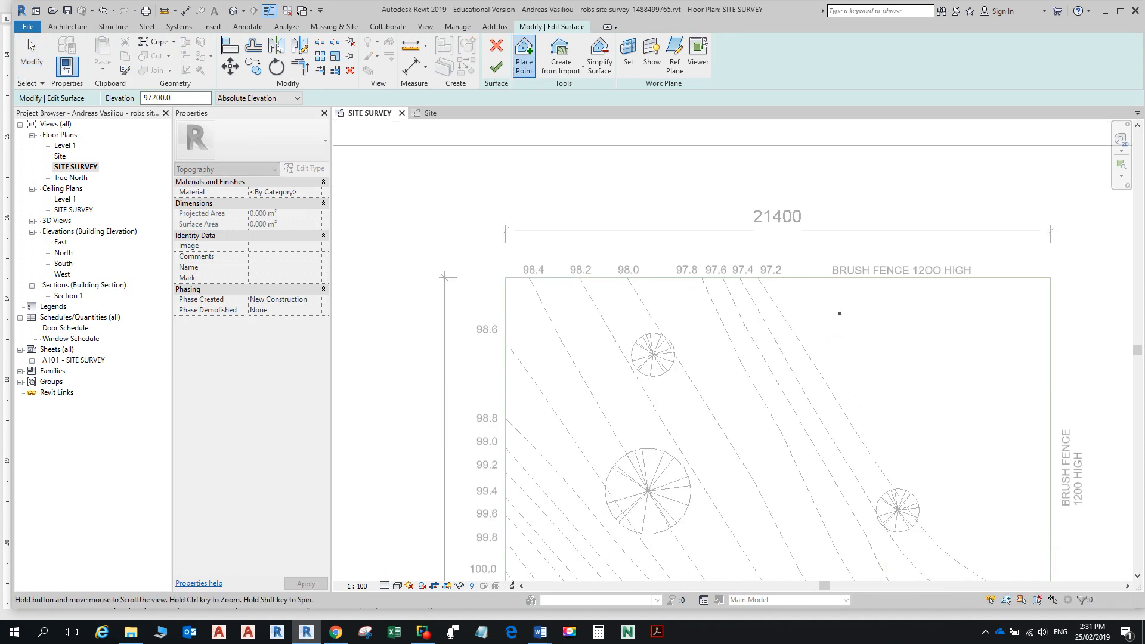
middle_click_drag(837, 317, 714, 268)
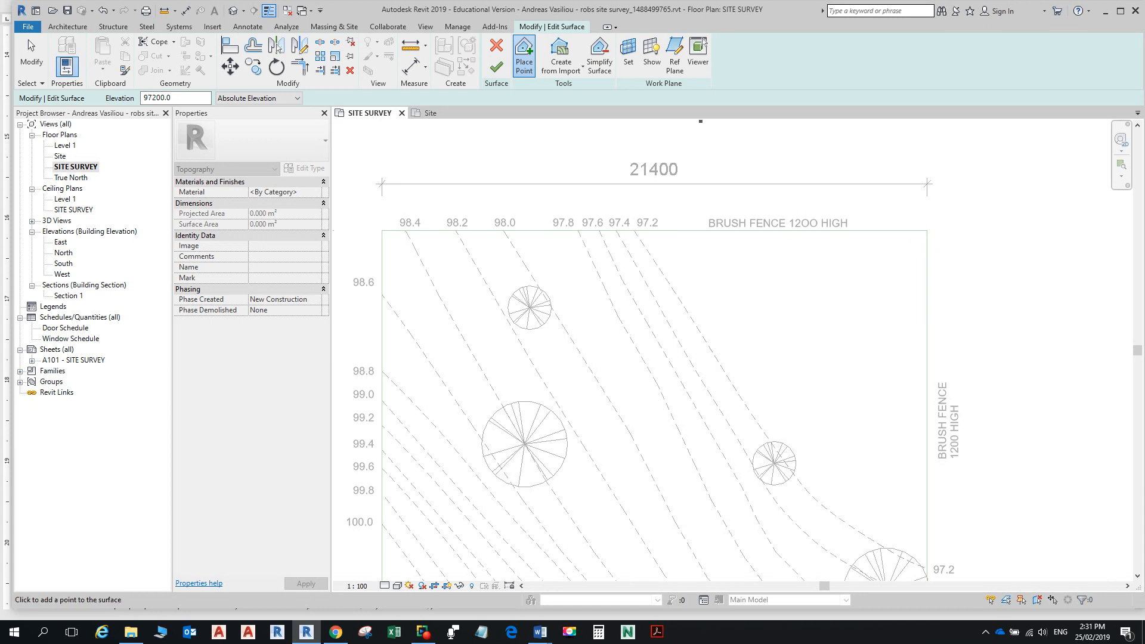
key("Escape")
key("v")
key("g")
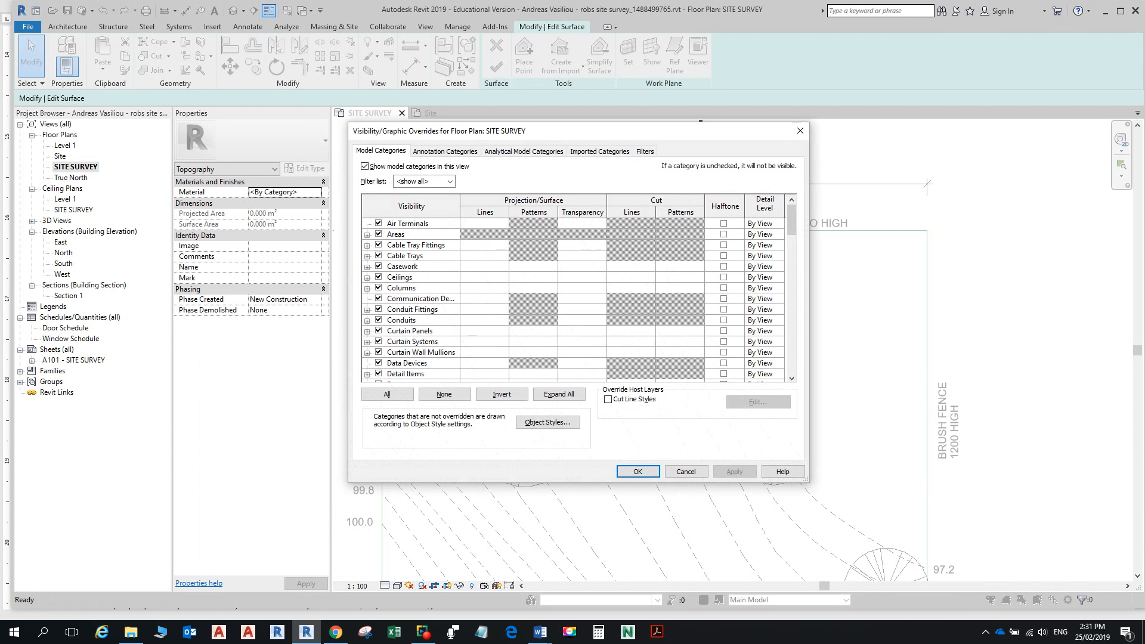
Step: Tick the Topography category in Visibility/Graphic Overrides and confirm with OK
left_click(421, 298)
key("t")
scroll(421, 299, "down", 3)
left_click(378, 342)
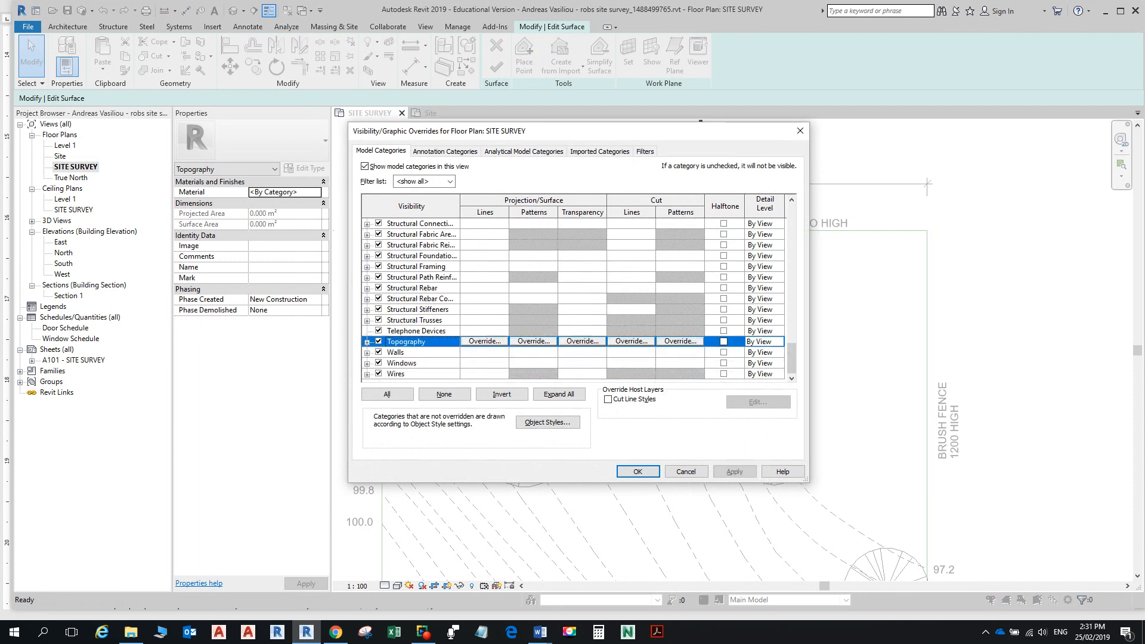
left_click(638, 472)
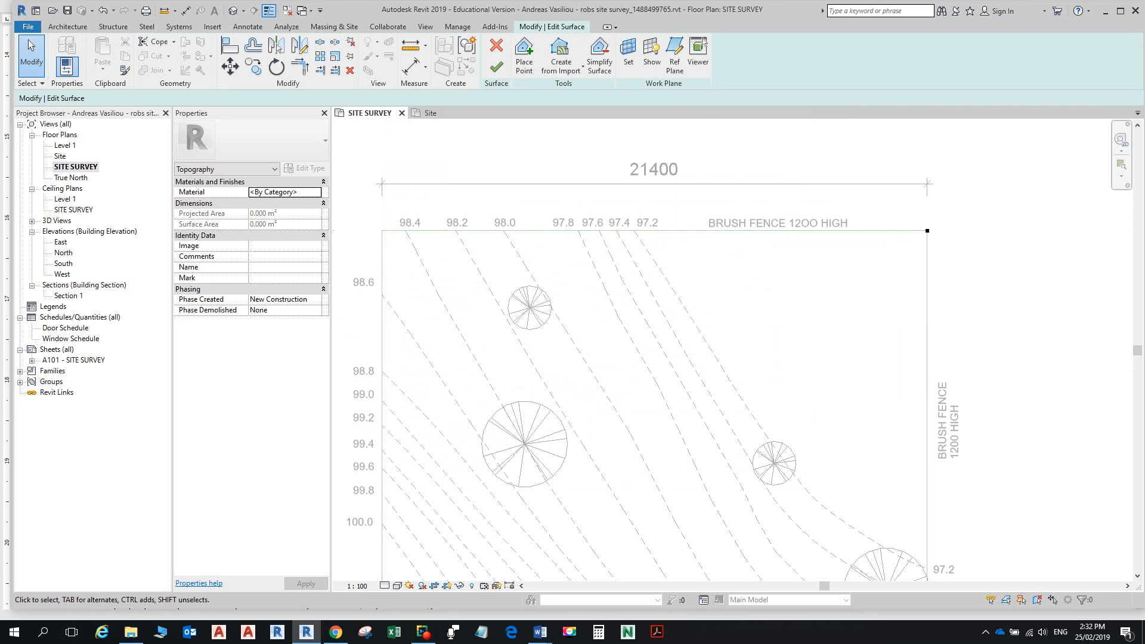
left_click(524, 55)
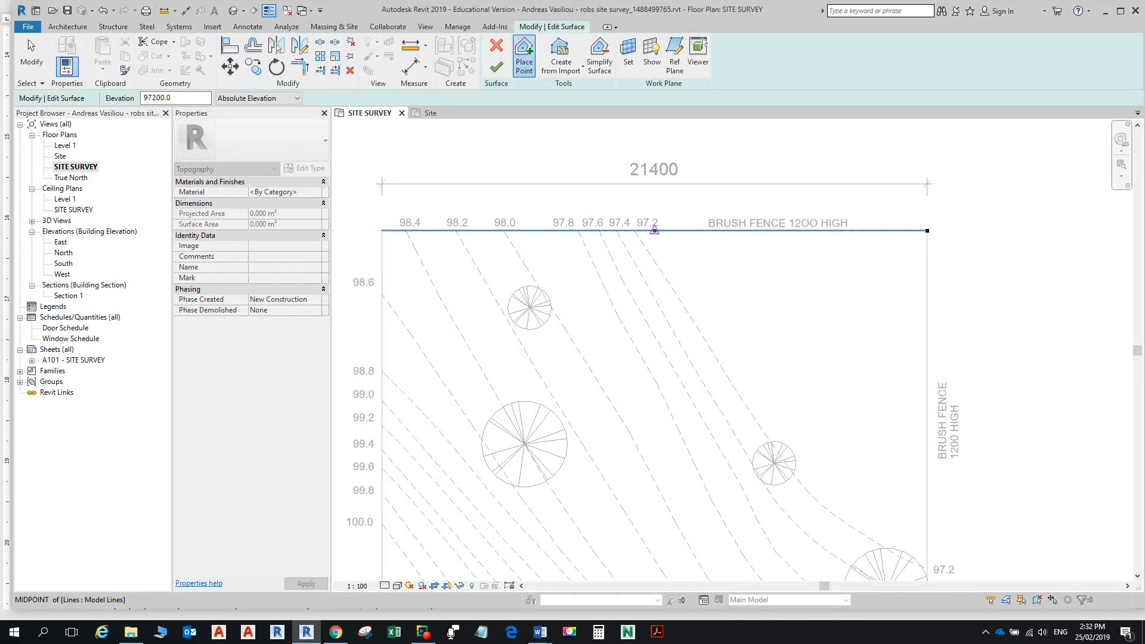
Step: Place a 97200 point at the 97.2 contour's top-boundary crossing and zoom in along it
left_click(634, 230)
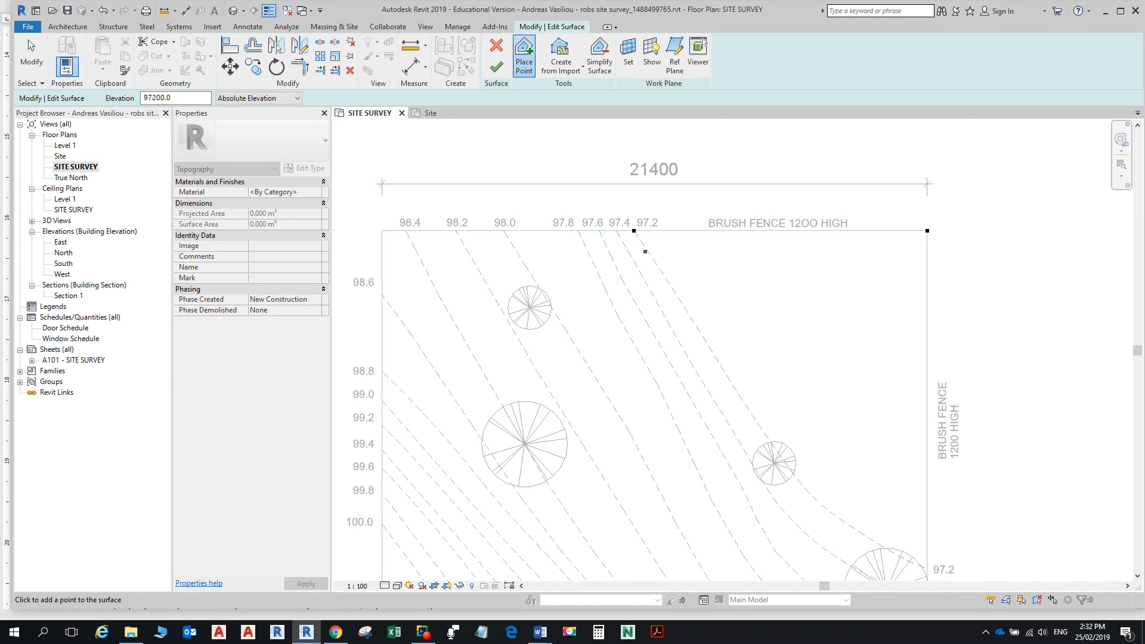
scroll(646, 249, "up", 3)
scroll(646, 241, "up", 2)
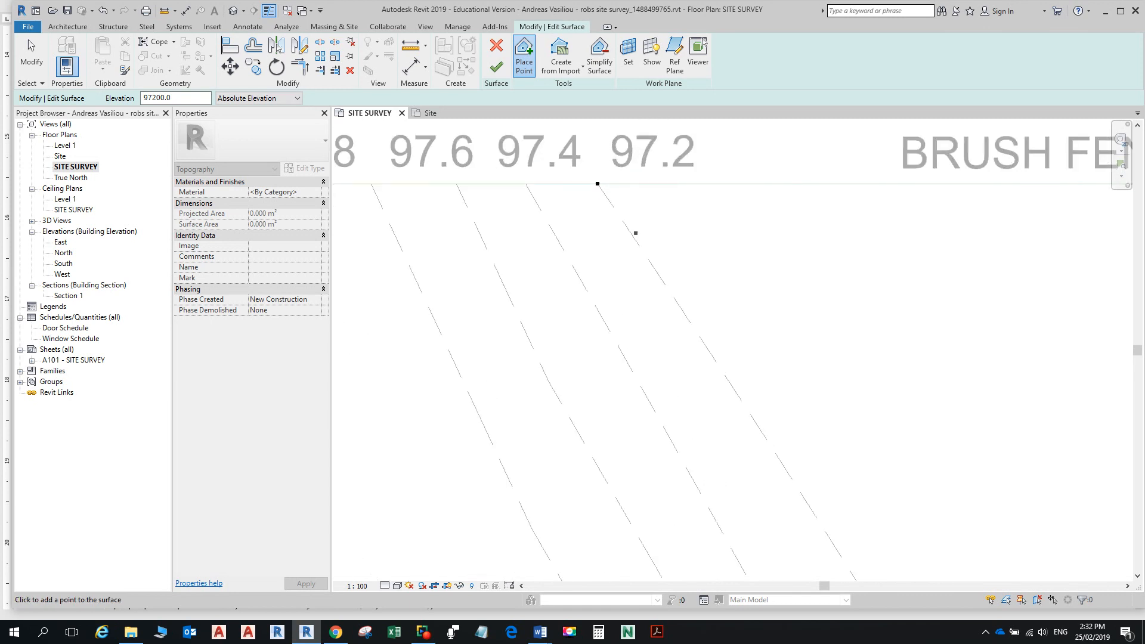
scroll(632, 235, "up", 2)
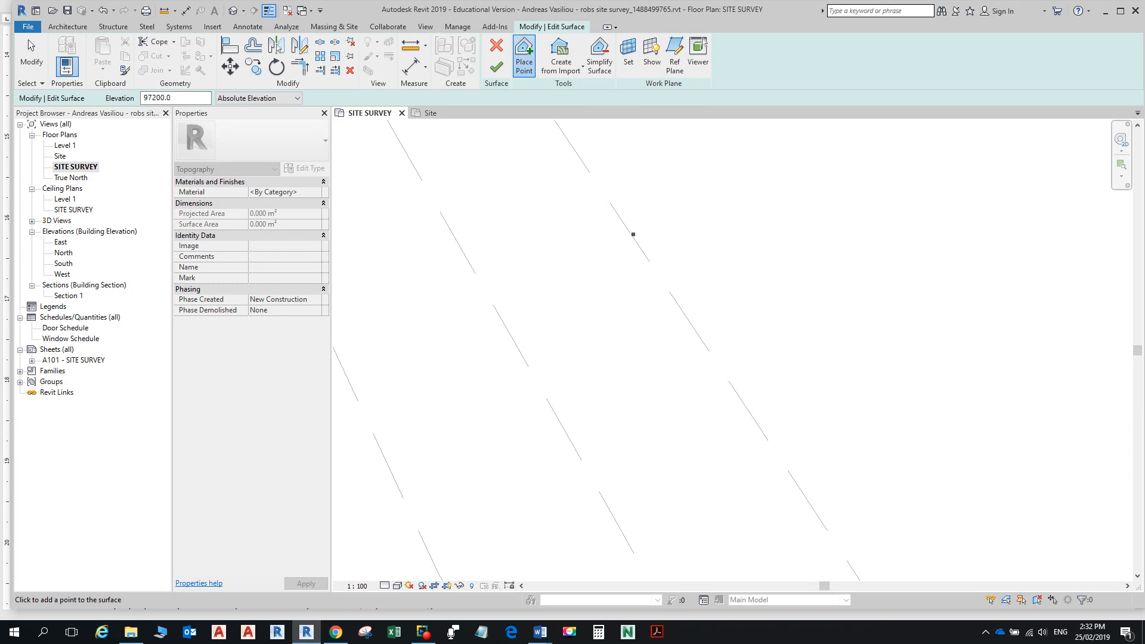
Step: Place 97200 points down the 97.2 contour from the top fence to the tree
left_click(630, 232)
scroll(660, 275, "down", 2)
scroll(660, 275, "down", 1)
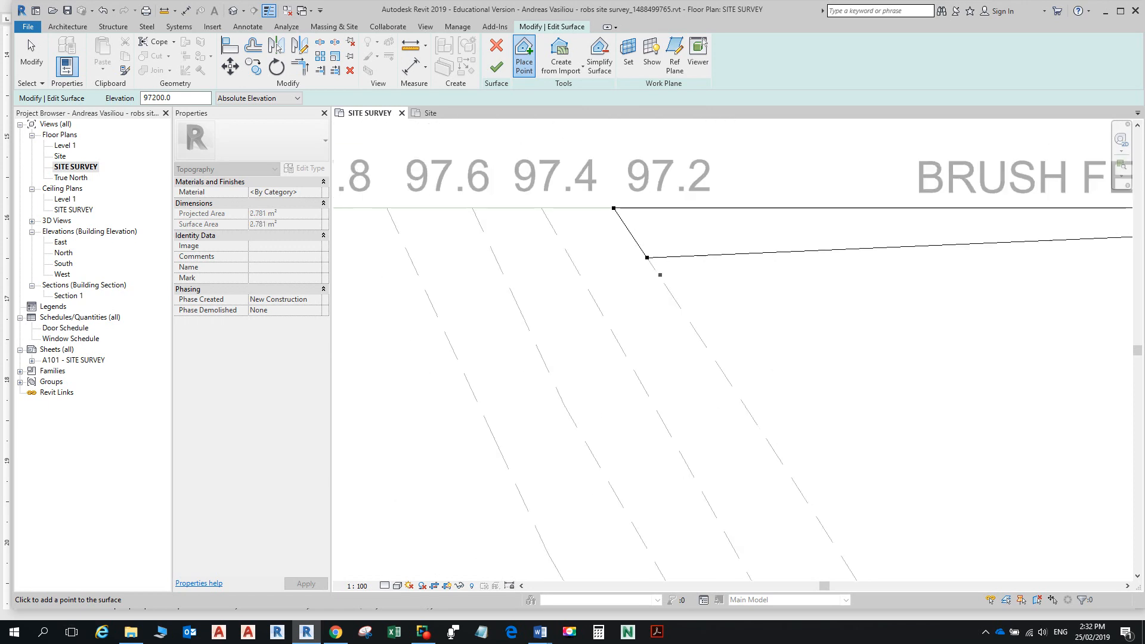
left_click(679, 308)
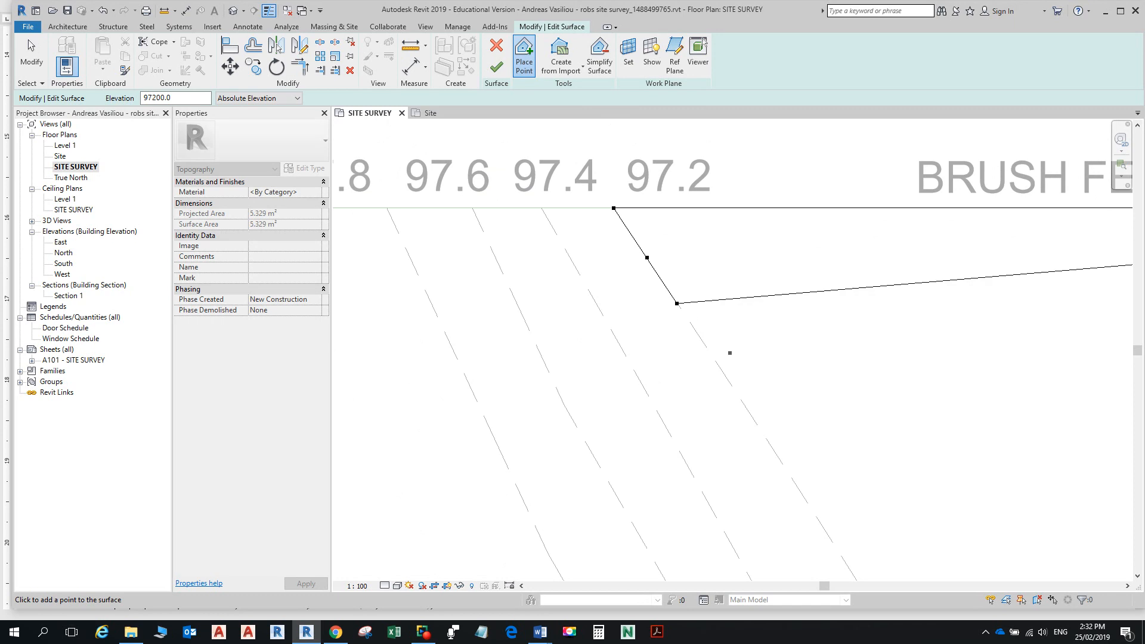
left_click(700, 335)
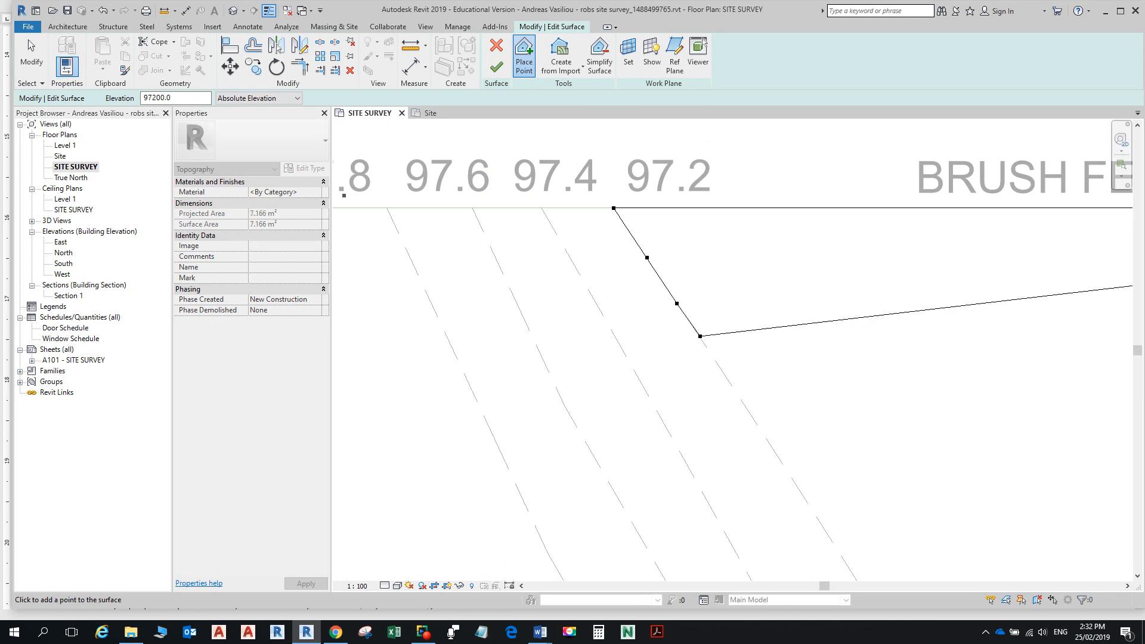
scroll(721, 358, "down", 3)
middle_click_drag(715, 345, 468, 190)
left_click(486, 226)
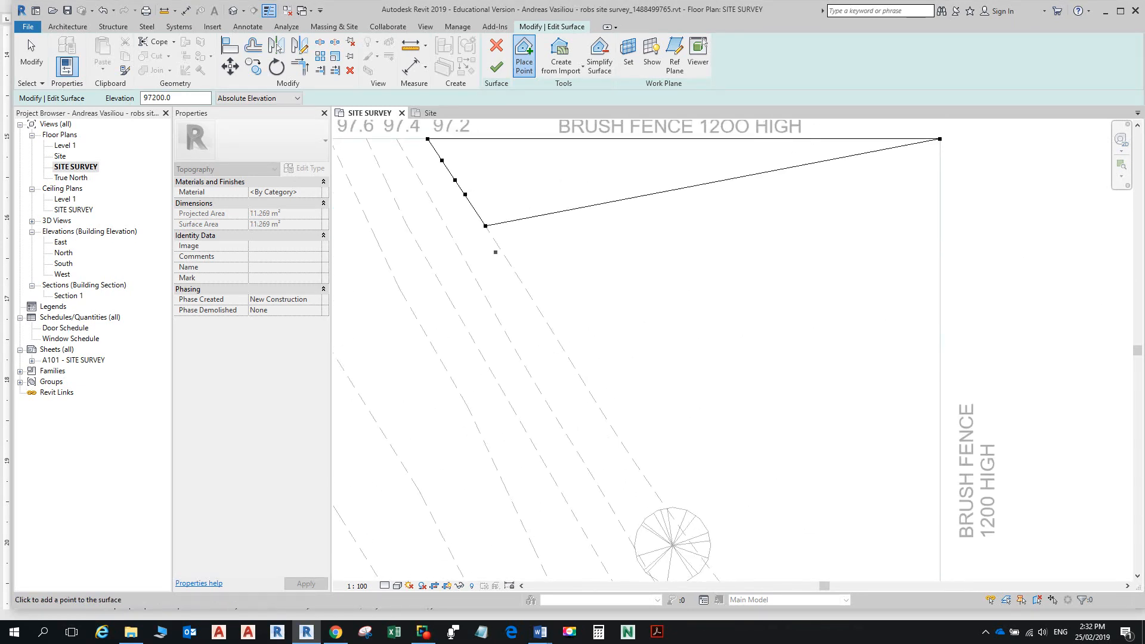
left_click(505, 257)
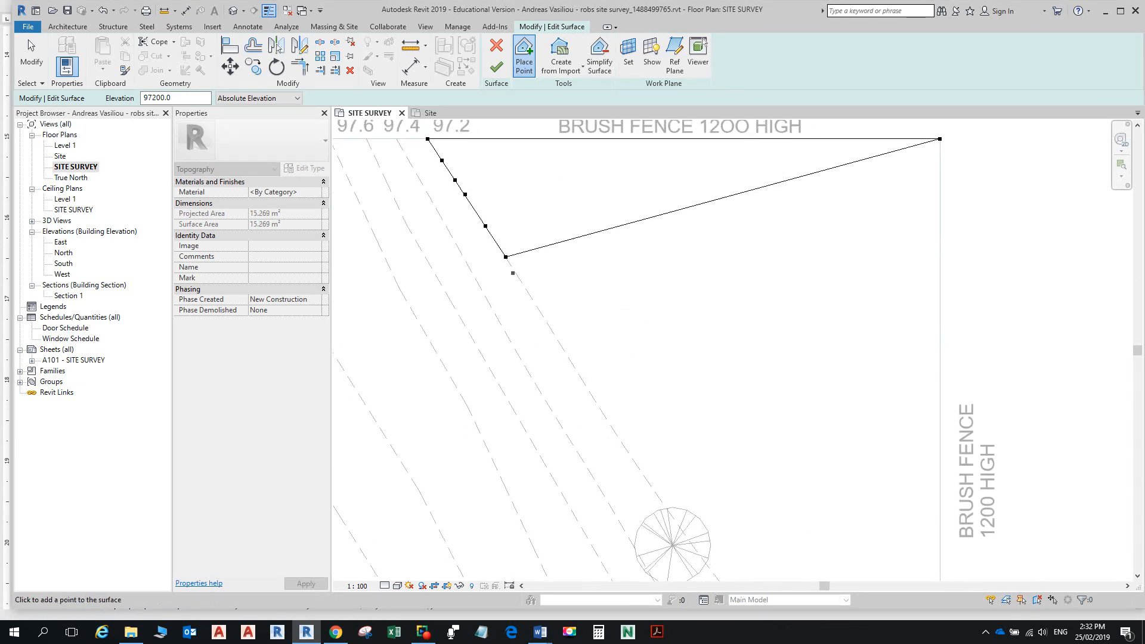
left_click(522, 284)
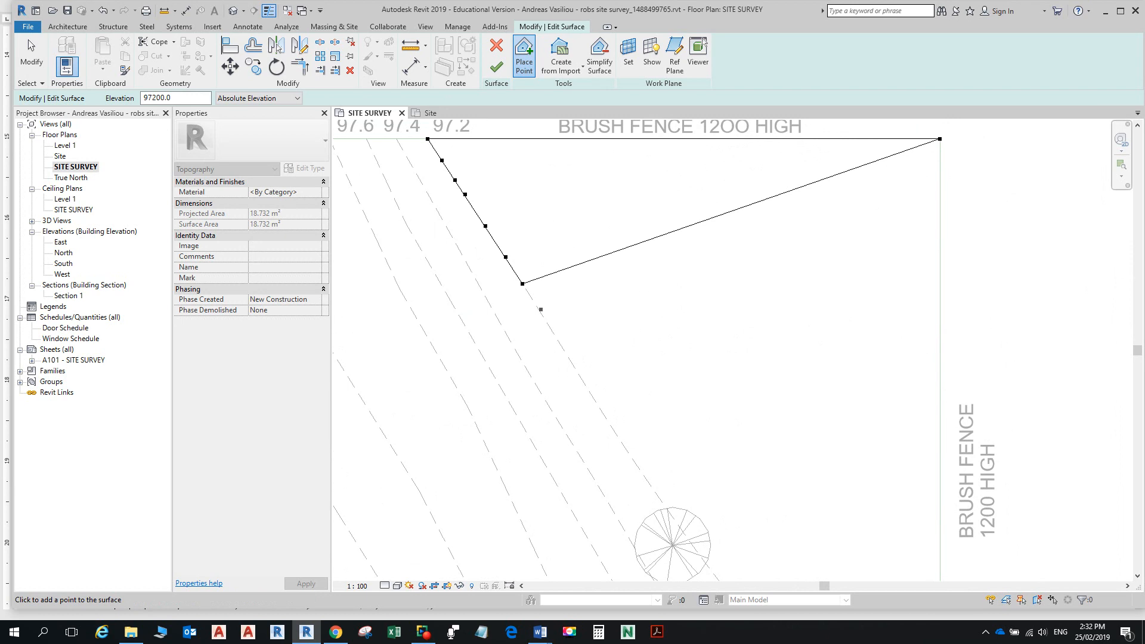
left_click(541, 313)
left_click(560, 344)
left_click(573, 363)
left_click(586, 389)
scroll(624, 450, "down", 1)
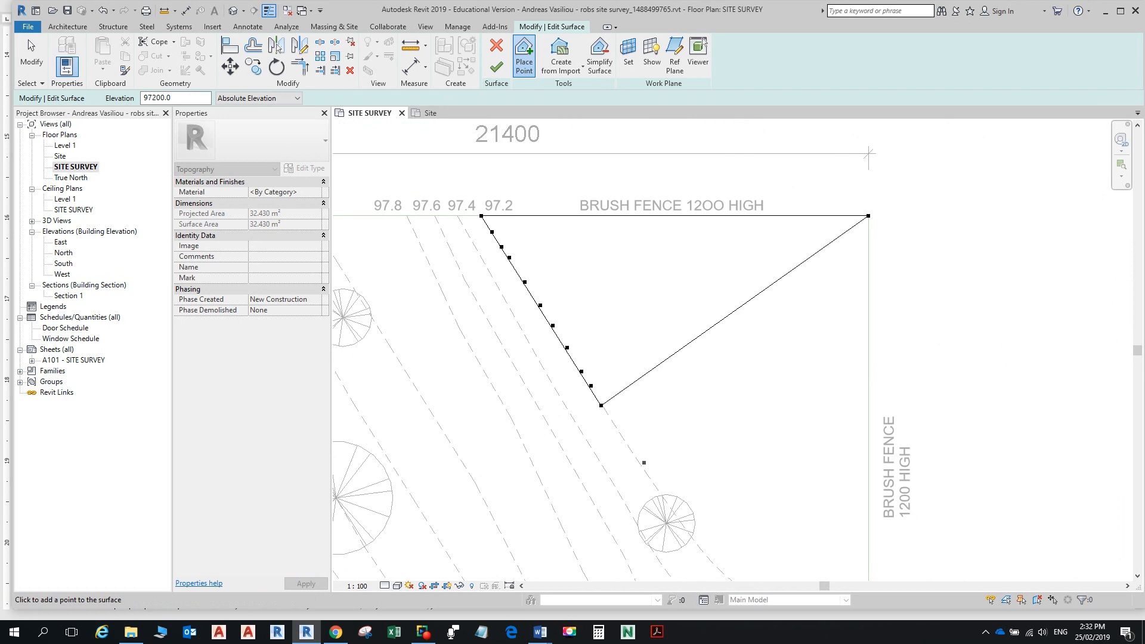
left_click(624, 451)
left_click(649, 475)
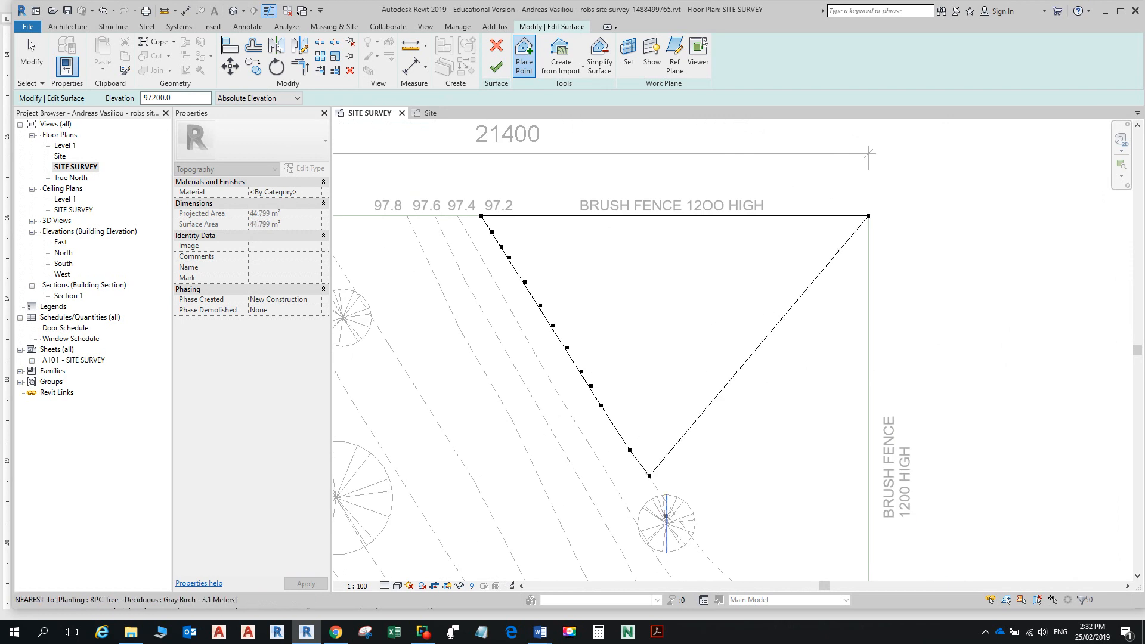
Step: Continue 97200 points along the 97.2 contour past the tree and around its curve
scroll(676, 513, "up", 2)
scroll(658, 490, "up", 2)
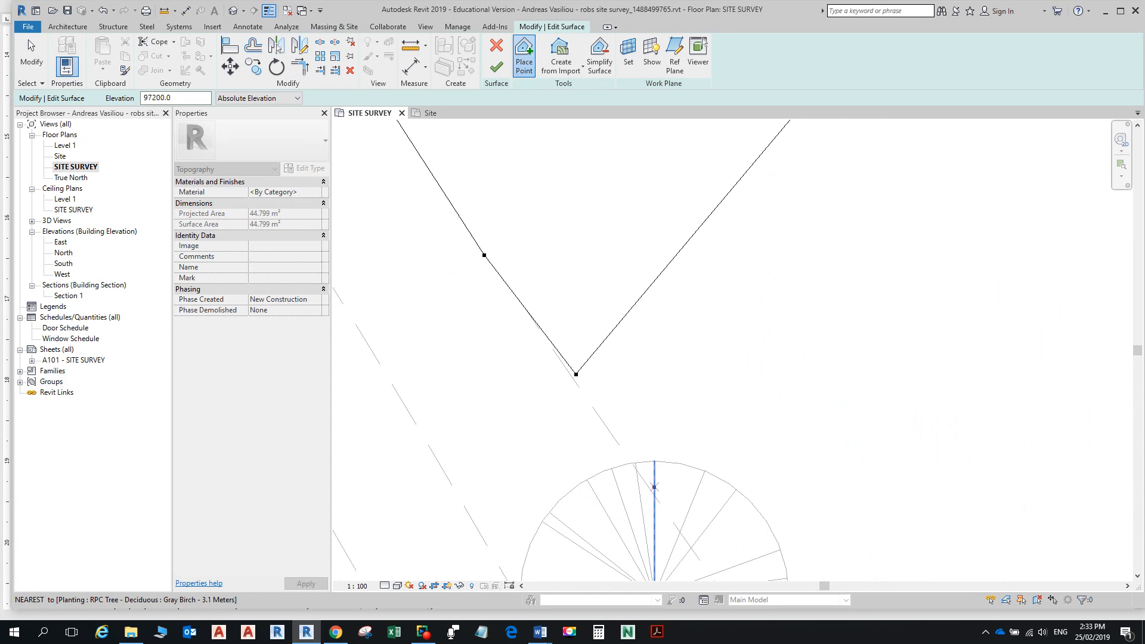
scroll(656, 486, "up", 3)
scroll(685, 290, "down", 5)
scroll(697, 364, "up", 2)
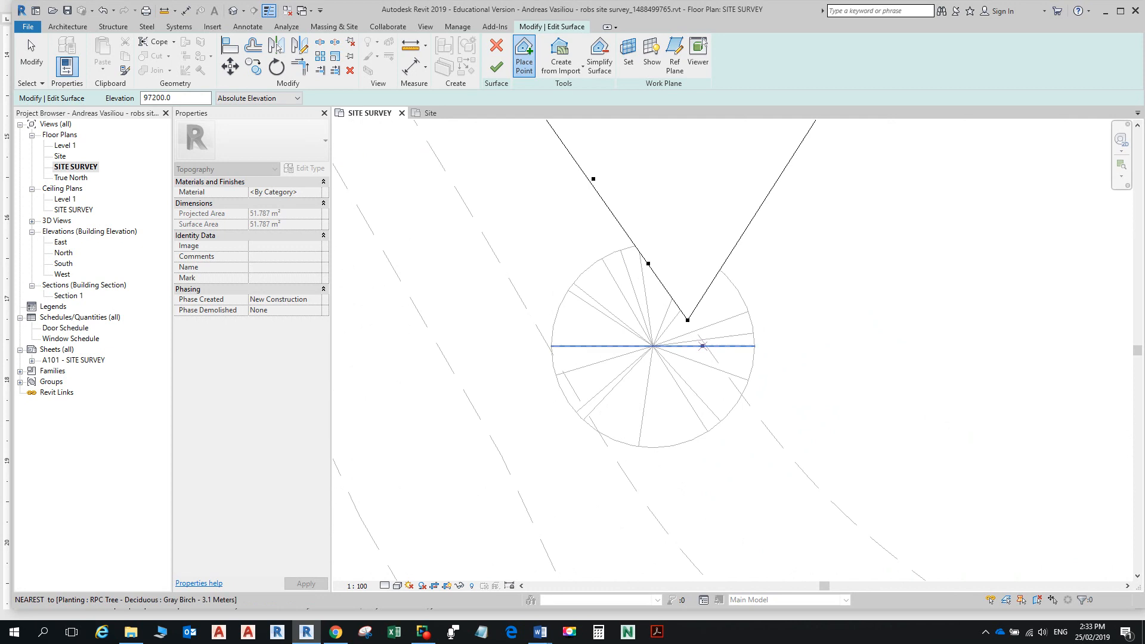
left_click(717, 359)
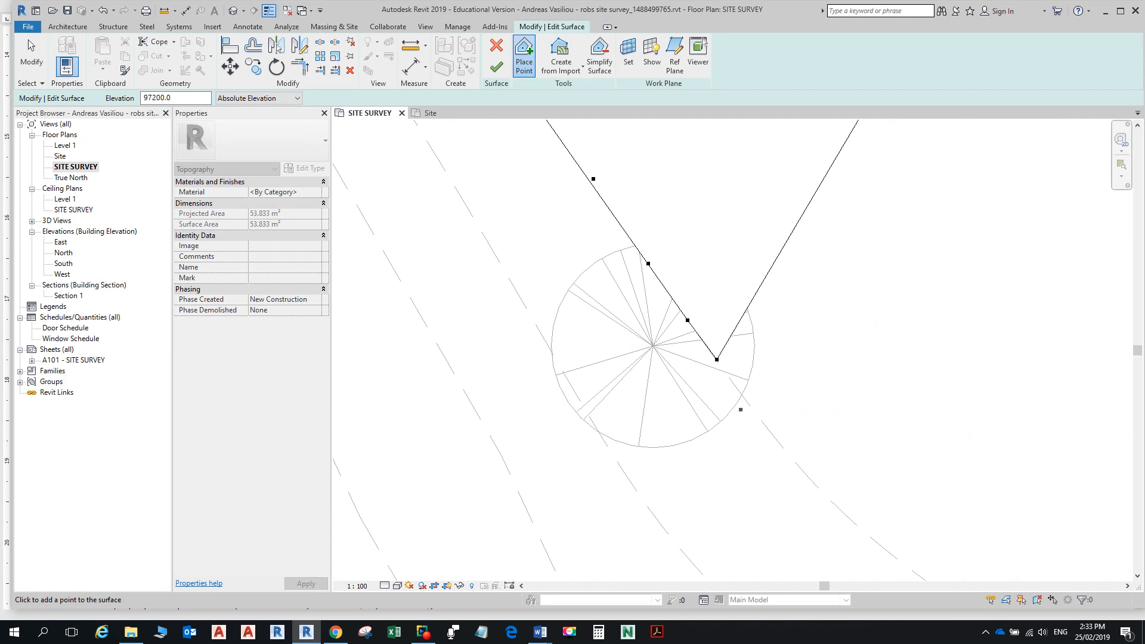
left_click(765, 426)
scroll(762, 416, "down", 5)
middle_click_drag(823, 478, 724, 355)
scroll(723, 356, "up", 1)
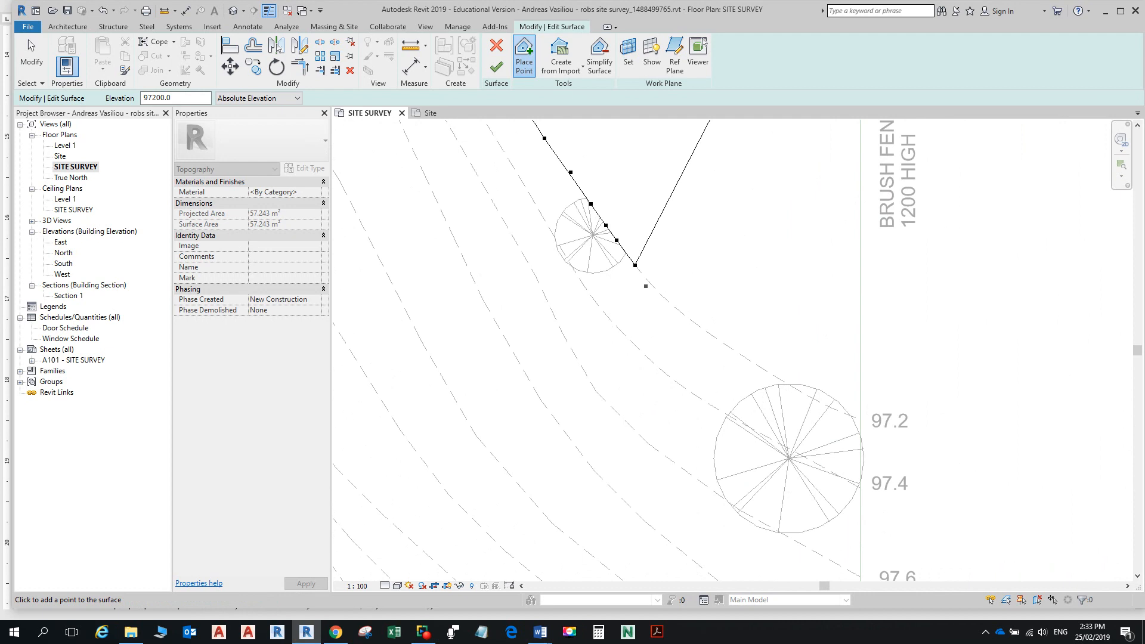
left_click(656, 288)
scroll(694, 337, "up", 3)
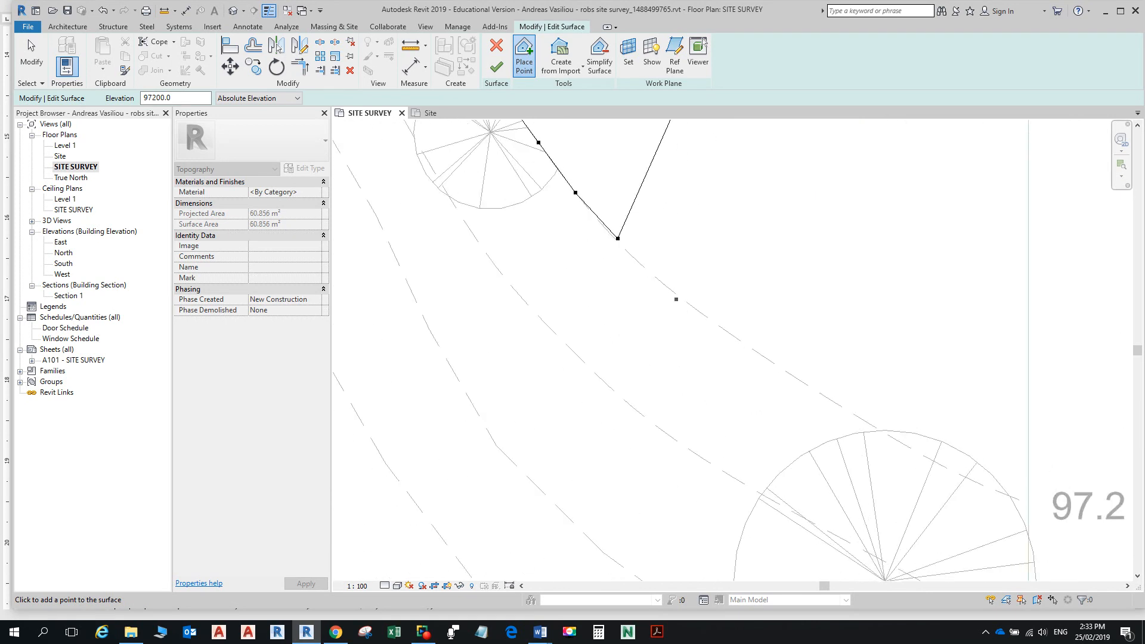
scroll(677, 298, "up", 1)
left_click(677, 292)
left_click(781, 369)
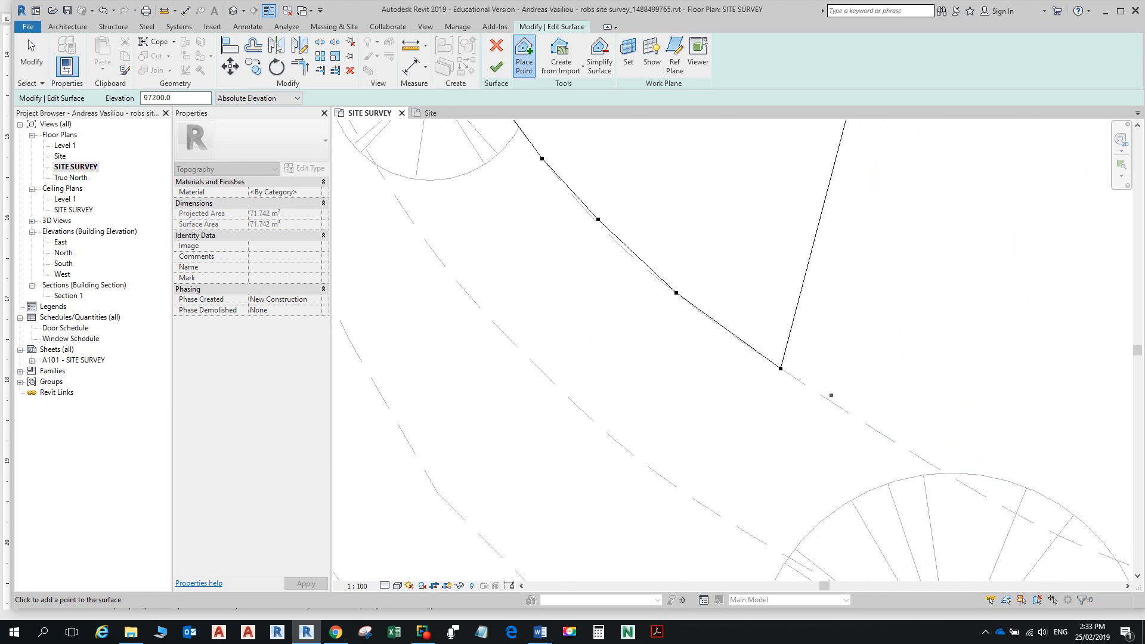
left_click(873, 428)
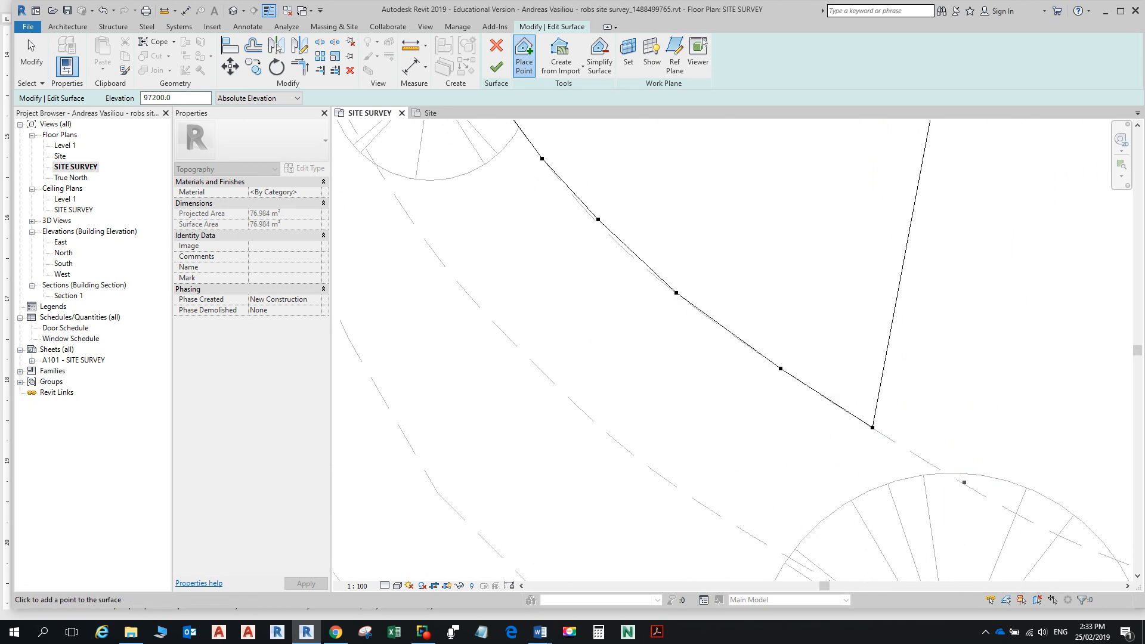
left_click(933, 467)
Step: Finish the 97.2 contour with points ending where it meets the side fence
scroll(935, 460, "down", 2)
middle_click_drag(938, 456, 748, 345)
scroll(760, 359, "up", 2)
scroll(788, 388, "up", 2)
left_click(809, 394)
left_click(907, 444)
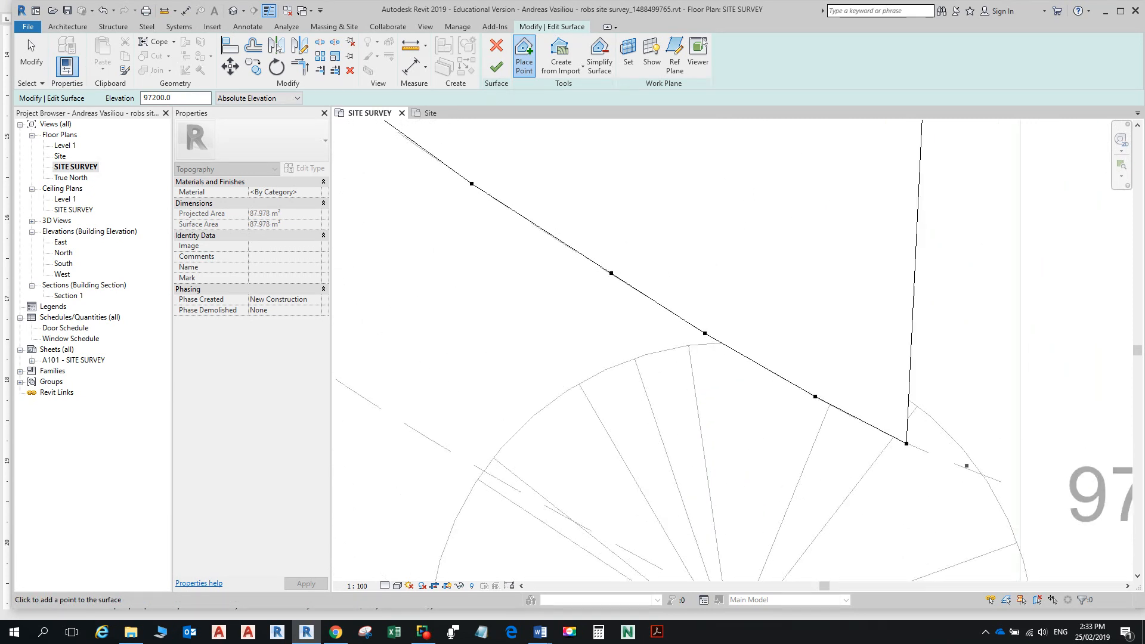
left_click(967, 469)
left_click(1001, 482)
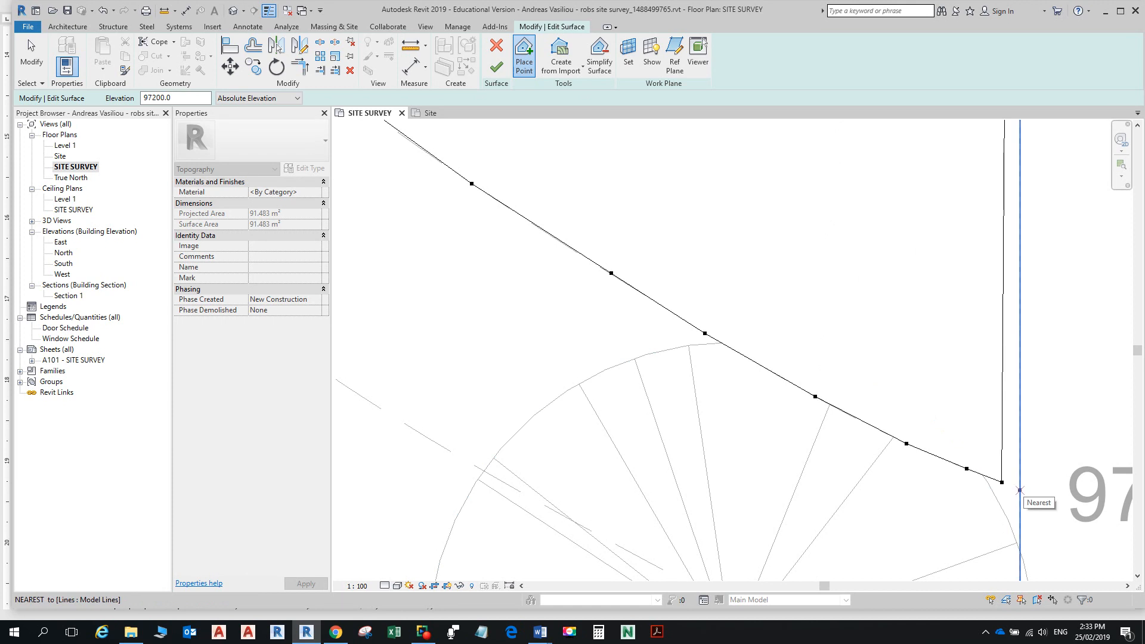
left_click(1019, 488)
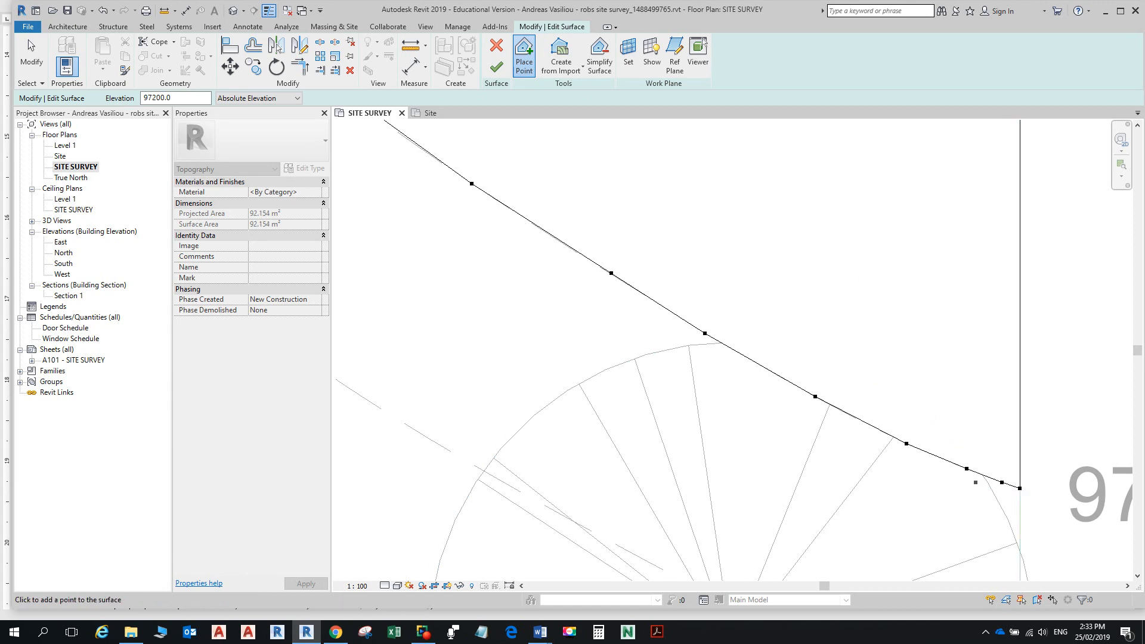
scroll(970, 455, "down", 4)
scroll(969, 453, "down", 5)
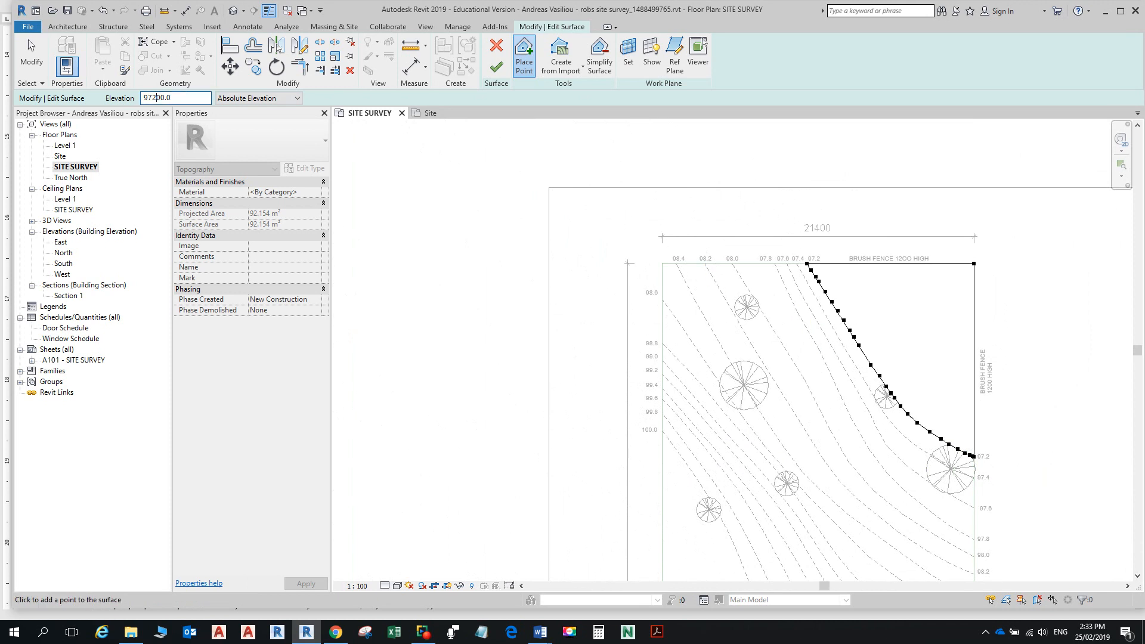
scroll(797, 262, "up", 3)
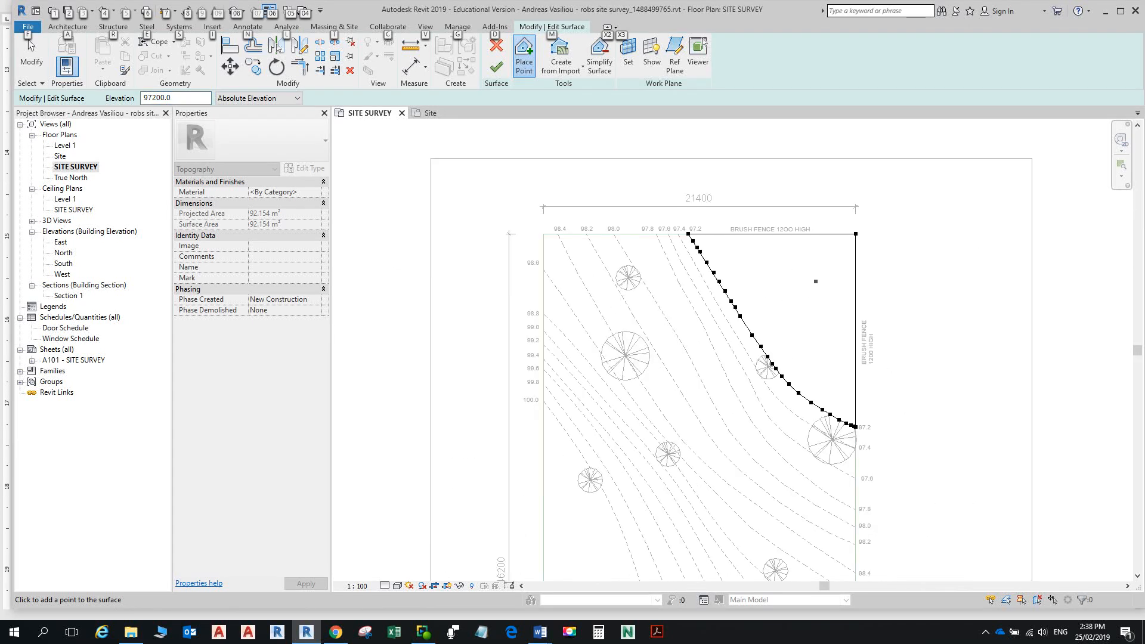
scroll(752, 299, "up", 4)
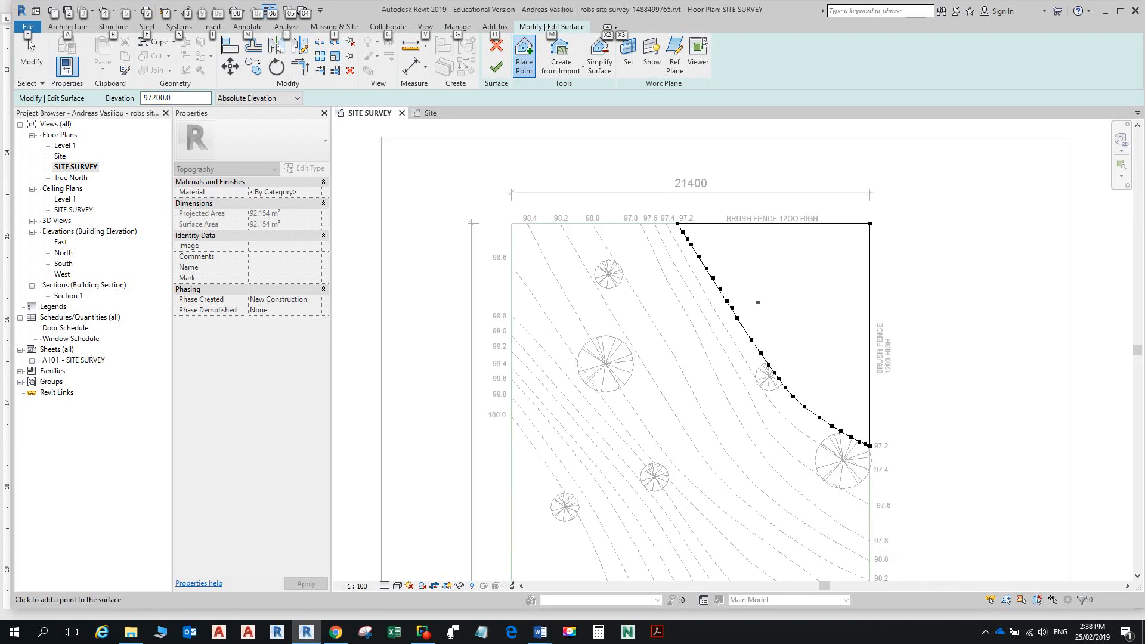
key("alt")
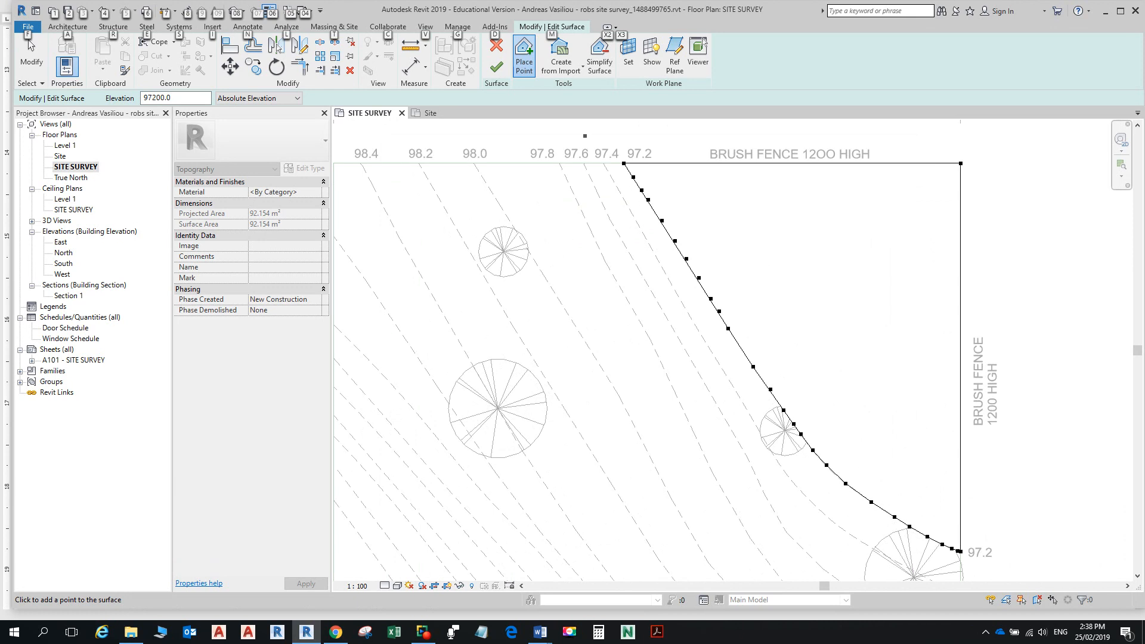
key("alt+Tab")
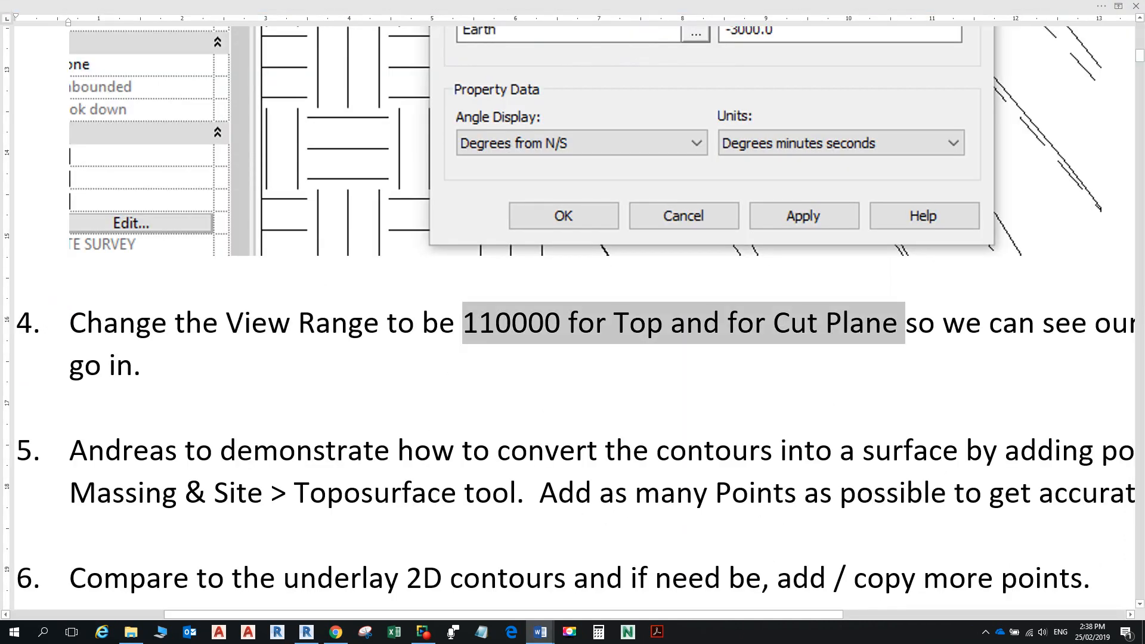
key("alt+Tab")
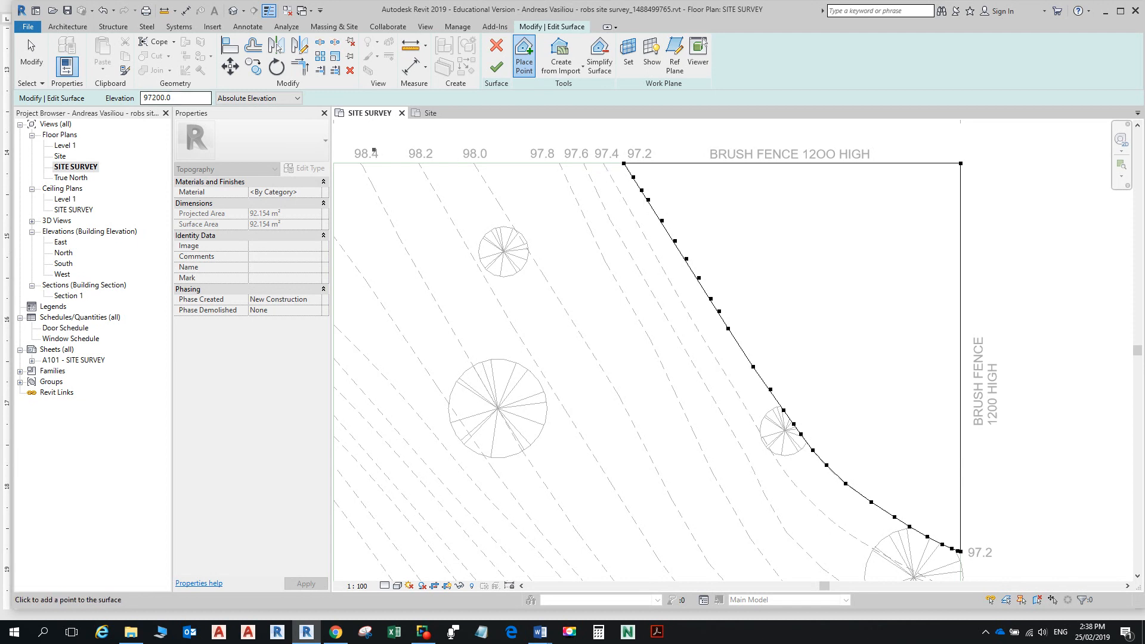
Step: Change the point elevation to 97400 and place points down the 97.4 contour from the top fence
key("BackSpace")
type("4")
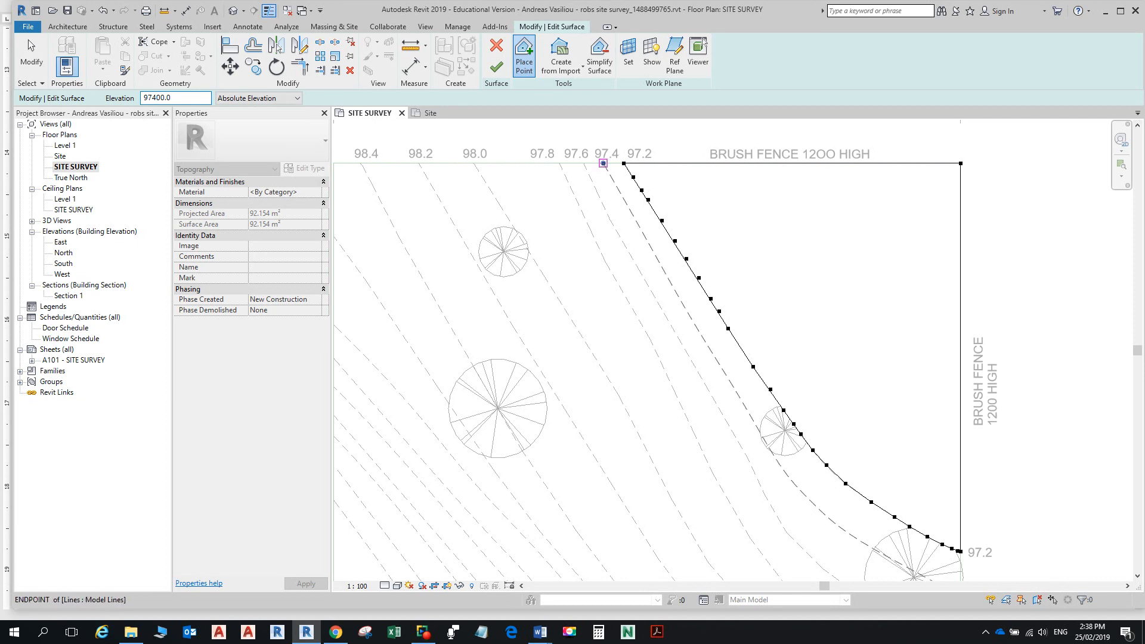
scroll(603, 163, "up", 2)
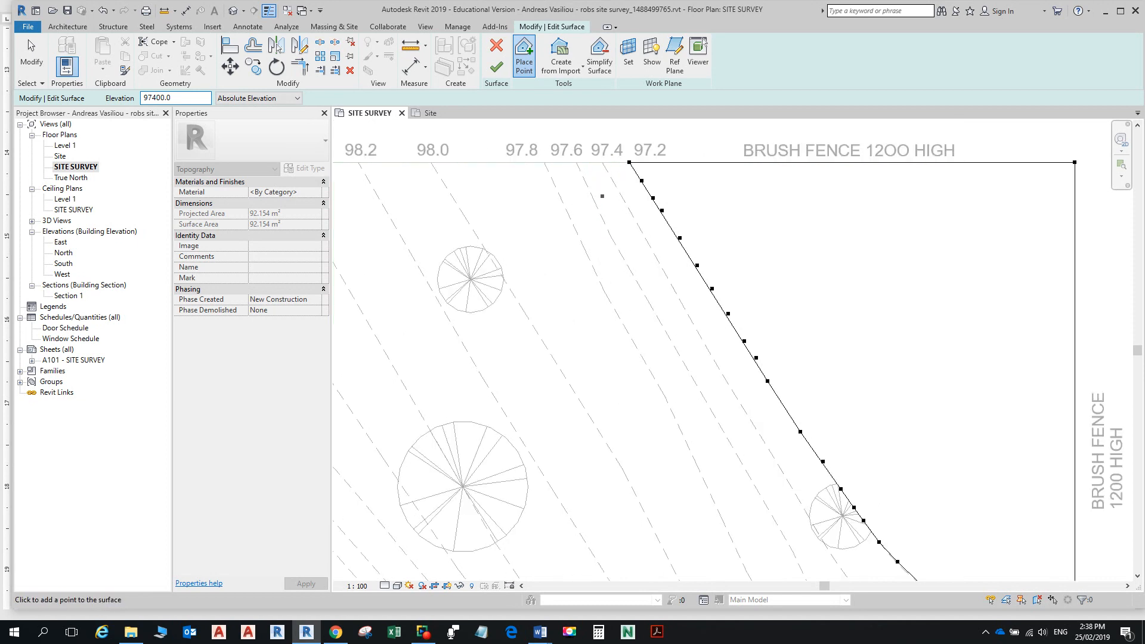
left_click(603, 162)
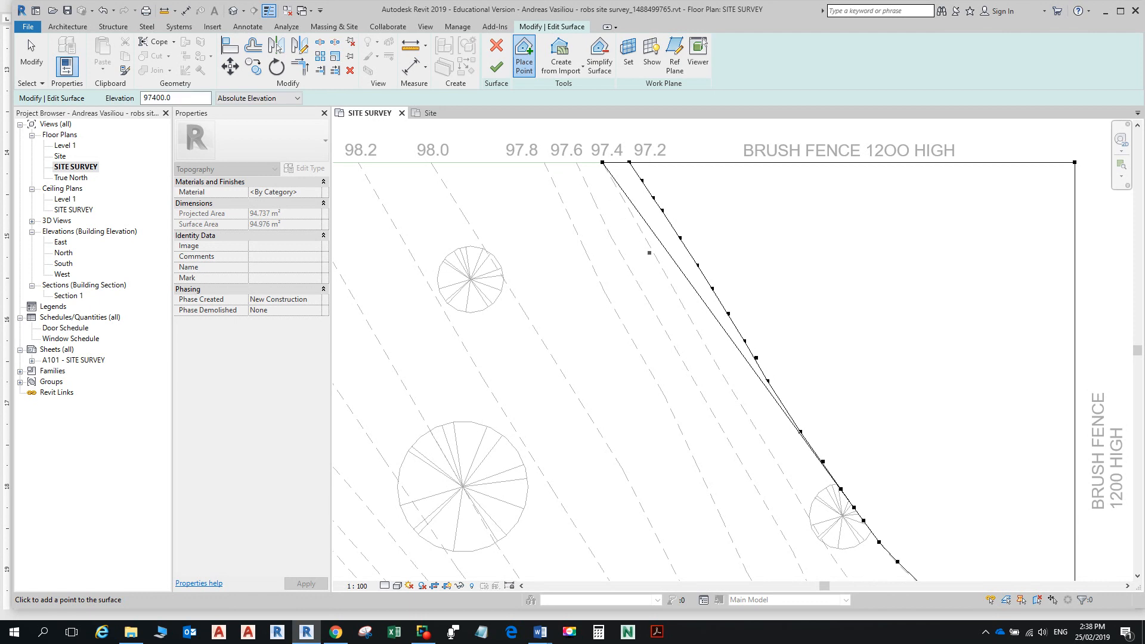
left_click(652, 251)
left_click(727, 382)
scroll(727, 382, "down", 2)
scroll(739, 364, "up", 1)
scroll(743, 358, "up", 1)
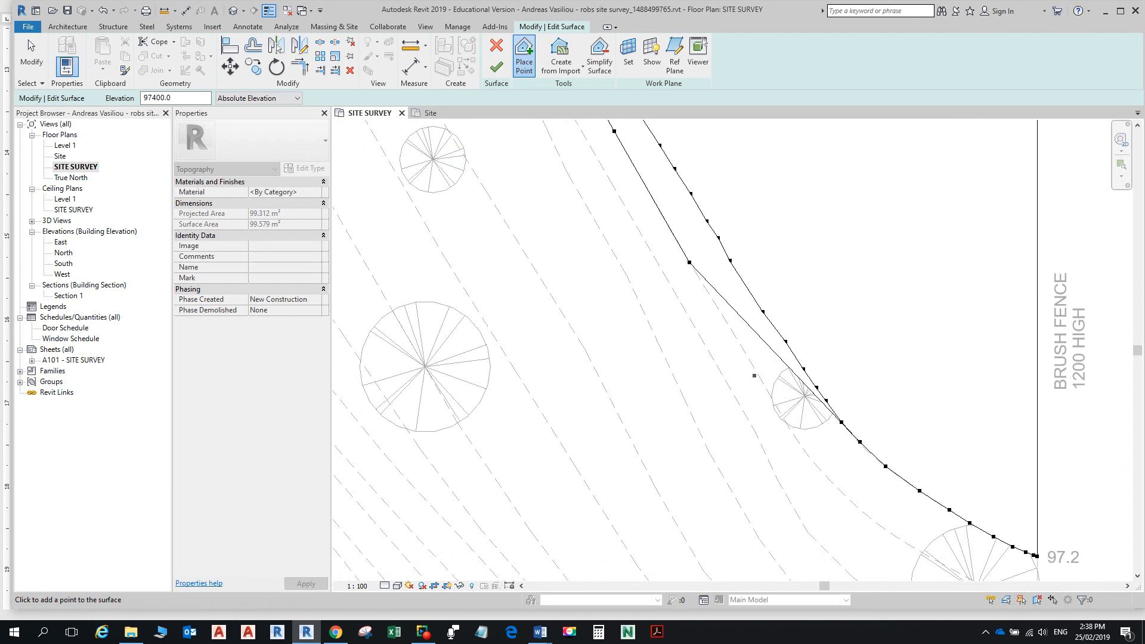
left_click(764, 385)
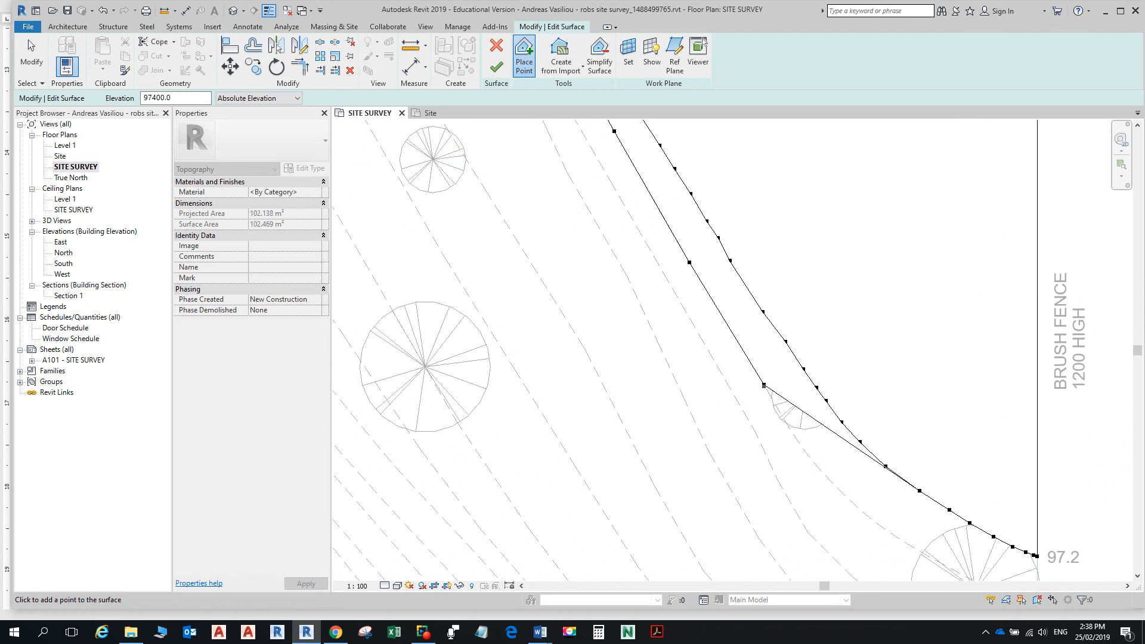
Step: Continue placing 97400 points along the 97.4 contour toward the side fence
scroll(767, 344, "down", 2)
scroll(767, 344, "up", 1)
scroll(767, 344, "up", 2)
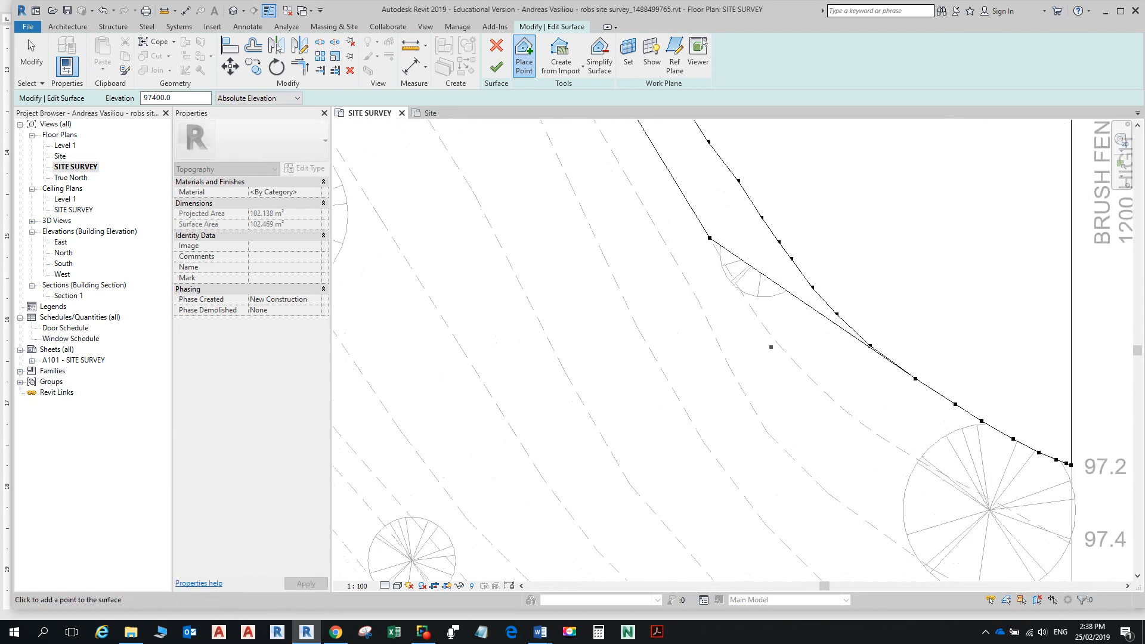
left_click(765, 326)
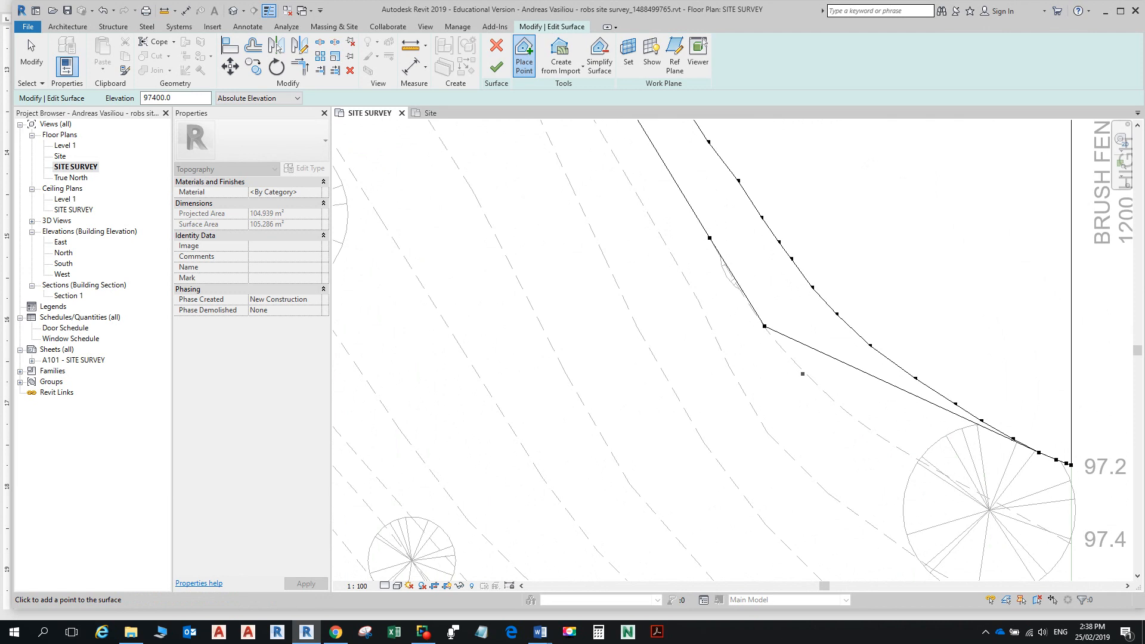
left_click(796, 364)
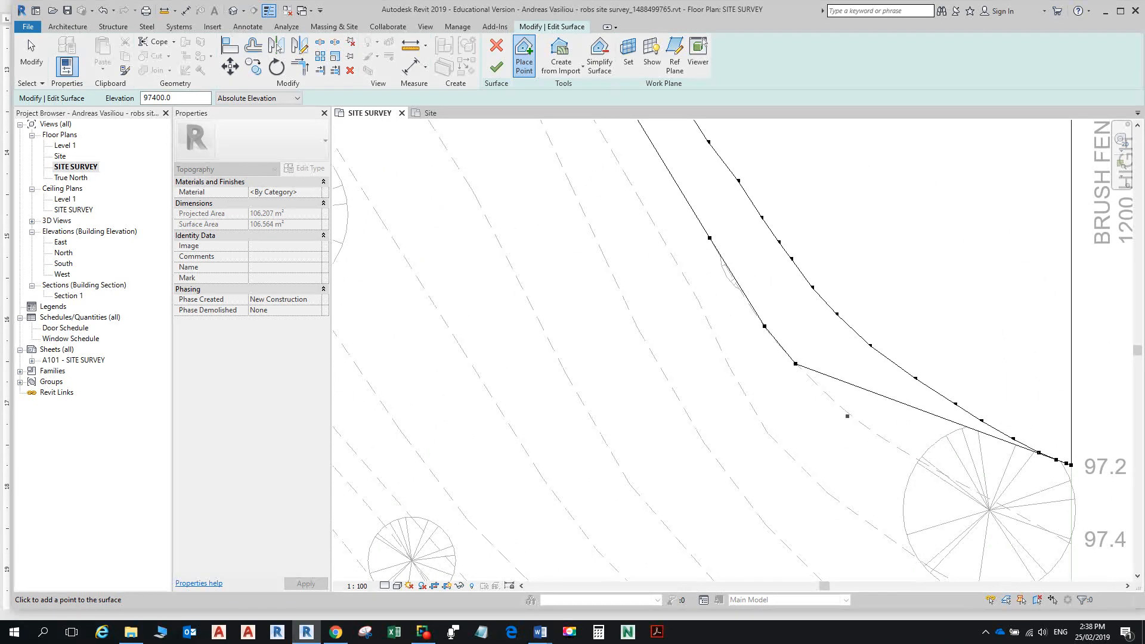
left_click(834, 401)
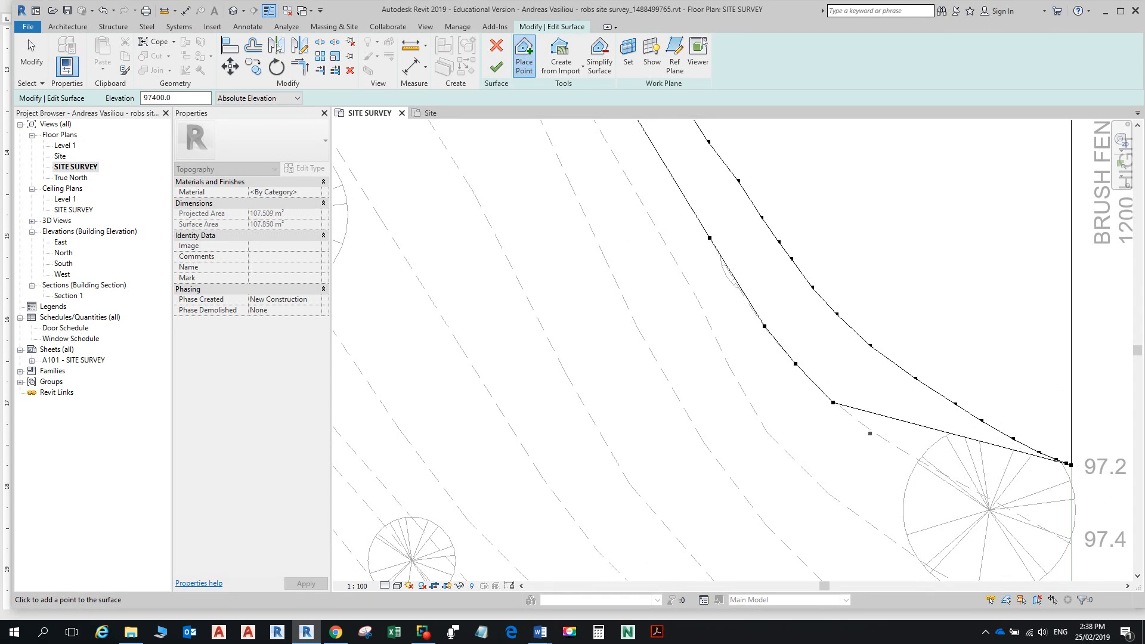
left_click(887, 439)
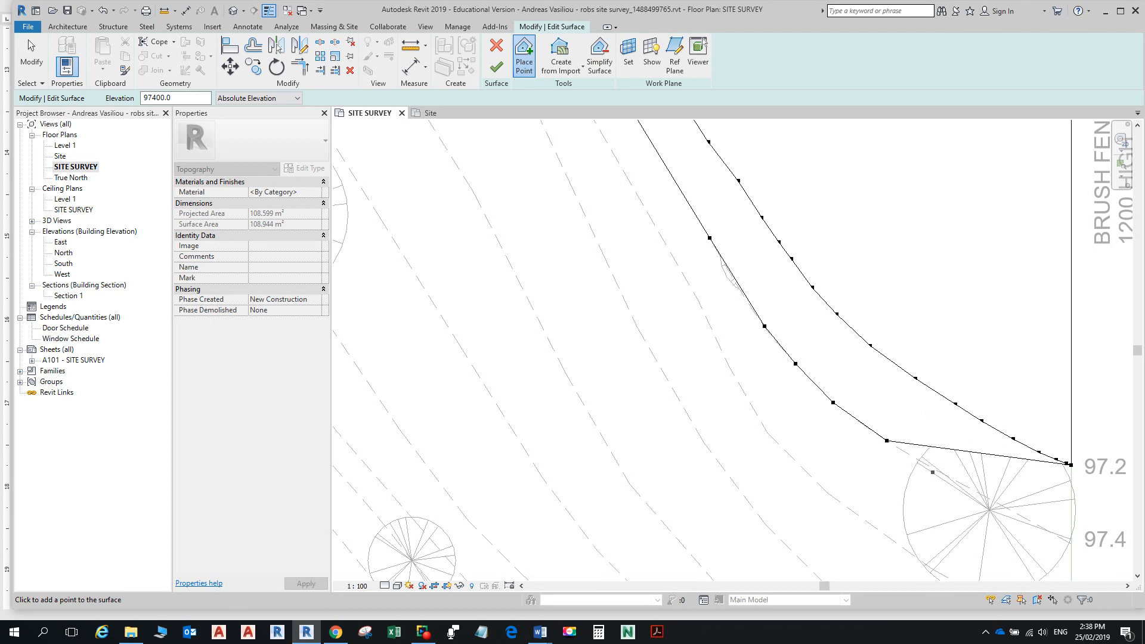
scroll(932, 467, "up", 3)
scroll(927, 460, "down", 2)
left_click(907, 444)
Step: Add 97400 points near the tree and at the 97.4 contour's endpoint
scroll(913, 441, "up", 3)
middle_click_drag(917, 435, 728, 292)
scroll(823, 358, "up", 2)
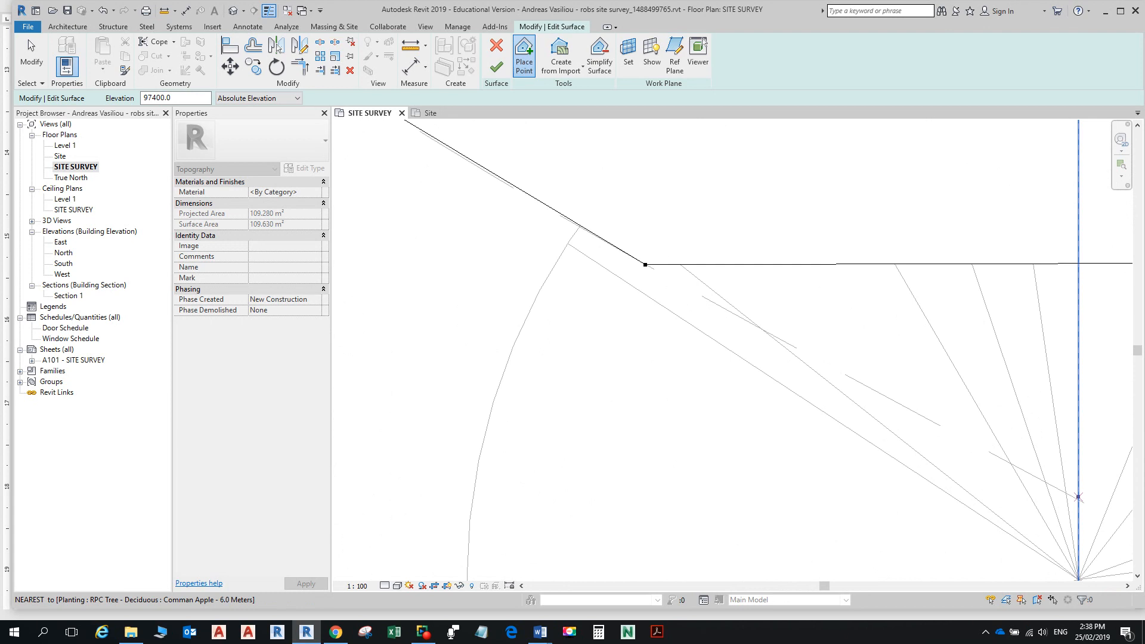
left_click(1033, 476)
scroll(954, 421, "down", 2)
middle_click_drag(937, 410, 516, 223)
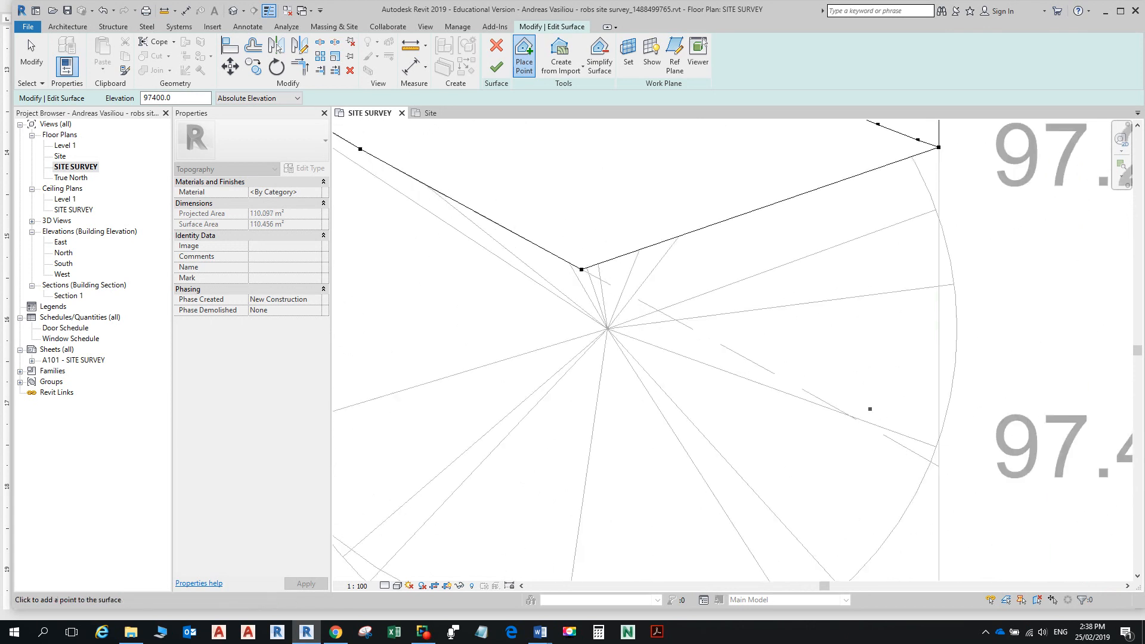
scroll(945, 473, "up", 2)
scroll(940, 460, "up", 3)
left_click(940, 460)
scroll(871, 403, "down", 4)
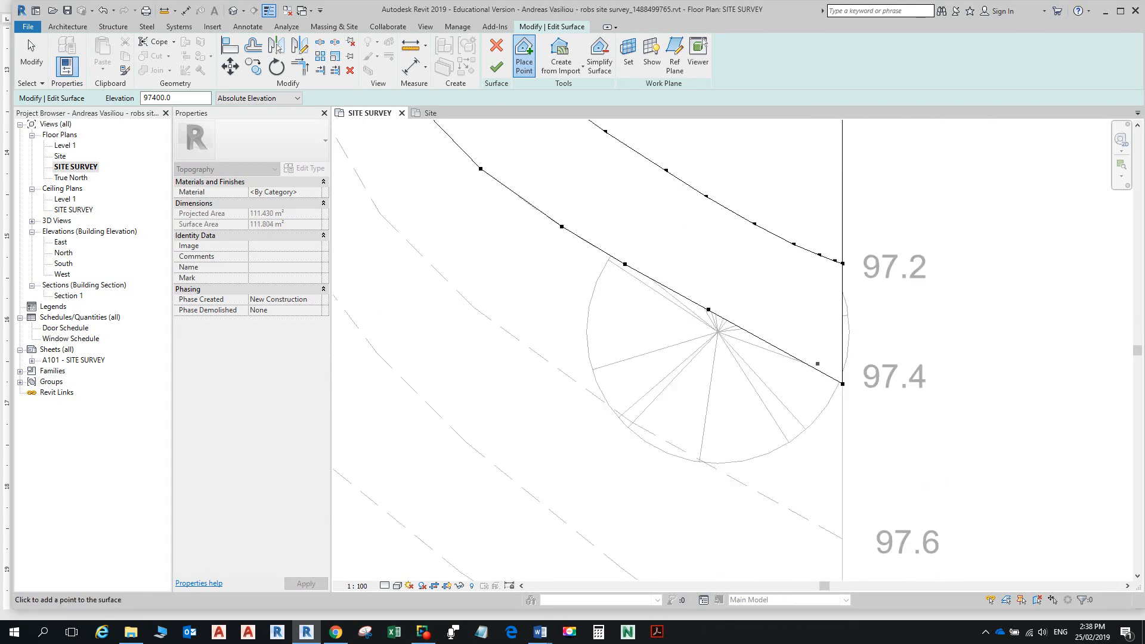
scroll(806, 360, "down", 4)
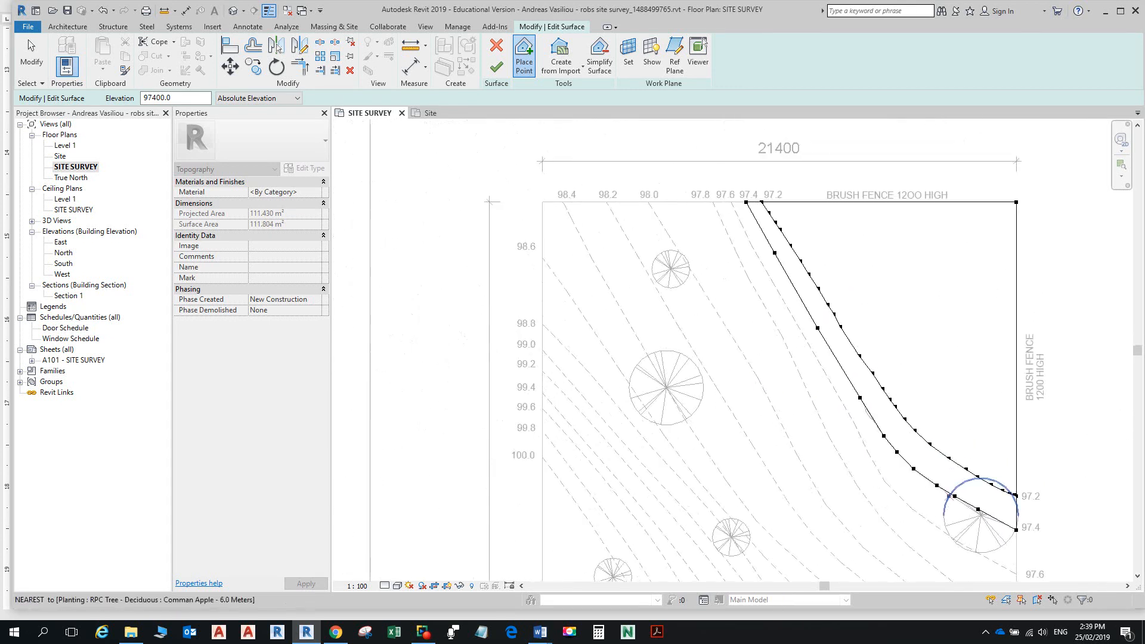
scroll(847, 376, "up", 4)
scroll(805, 382, "down", 4)
middle_click_drag(784, 329, 829, 522)
scroll(769, 403, "up", 7)
Step: Add points at the 97.6 top end, the boundary bend and the interior, then finish the surface
left_click(736, 366)
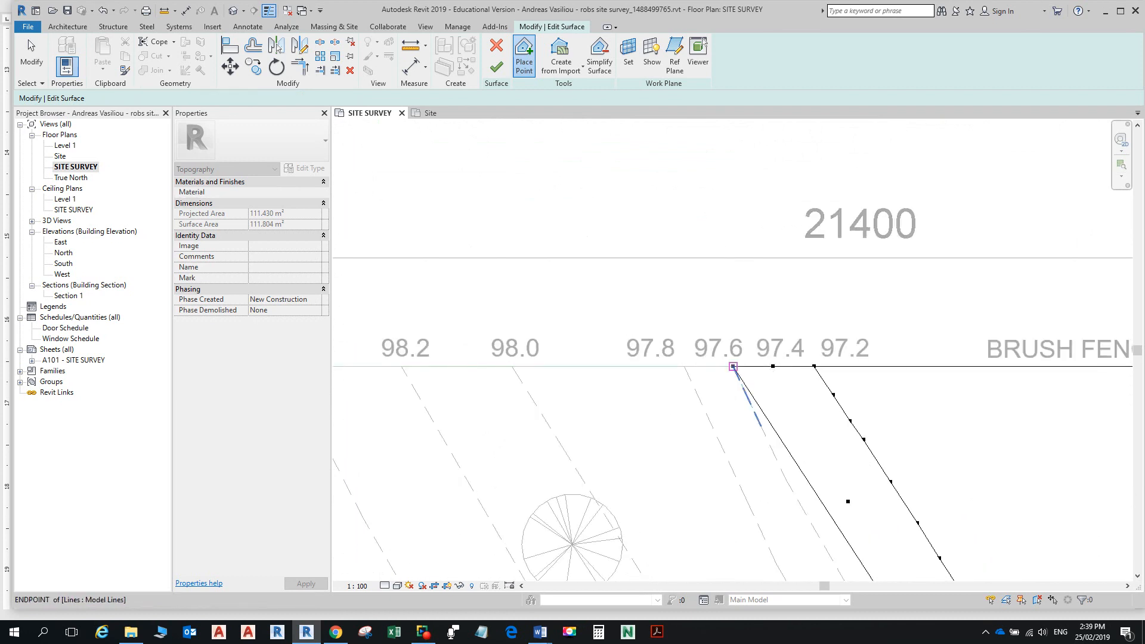
scroll(742, 415, "down", 3)
scroll(754, 420, "down", 4)
scroll(751, 335, "up", 3)
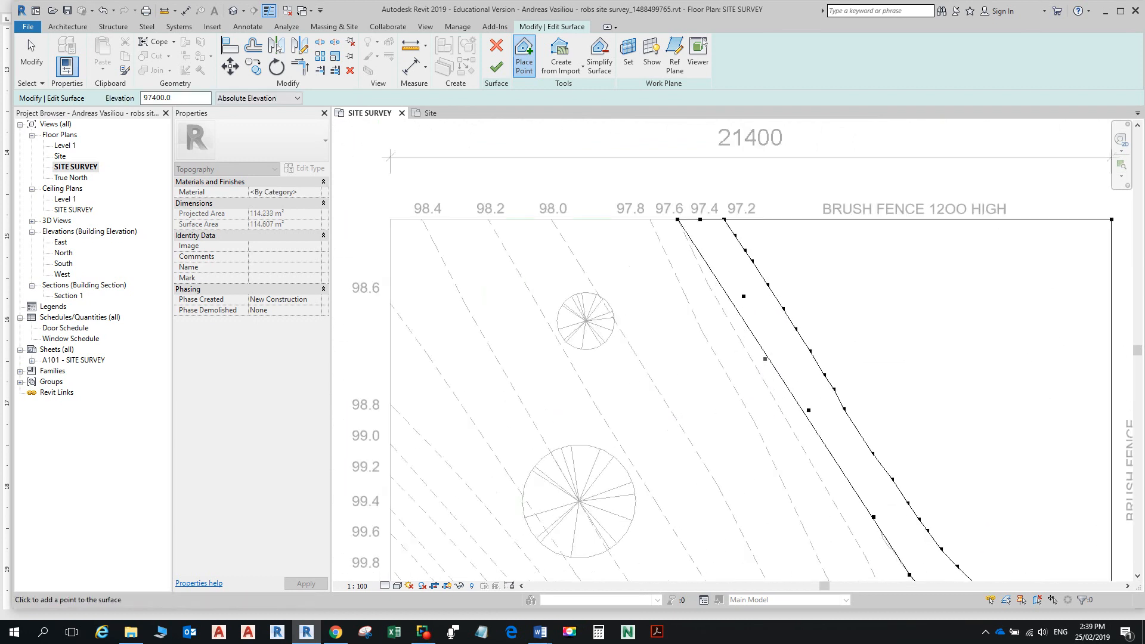
left_click(741, 342)
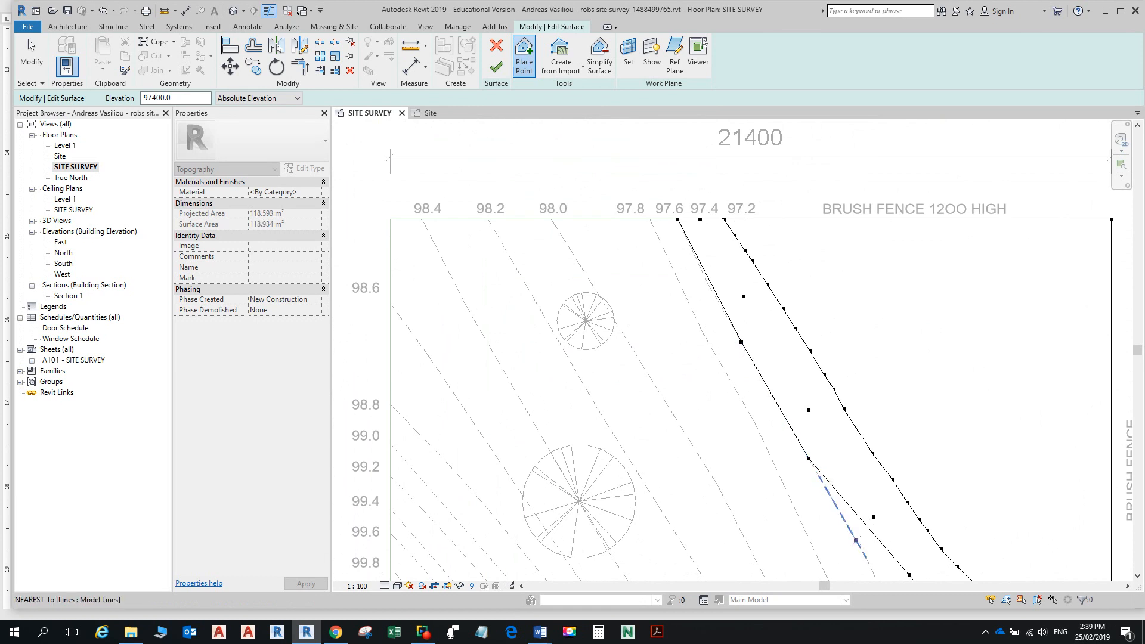
left_click(857, 544)
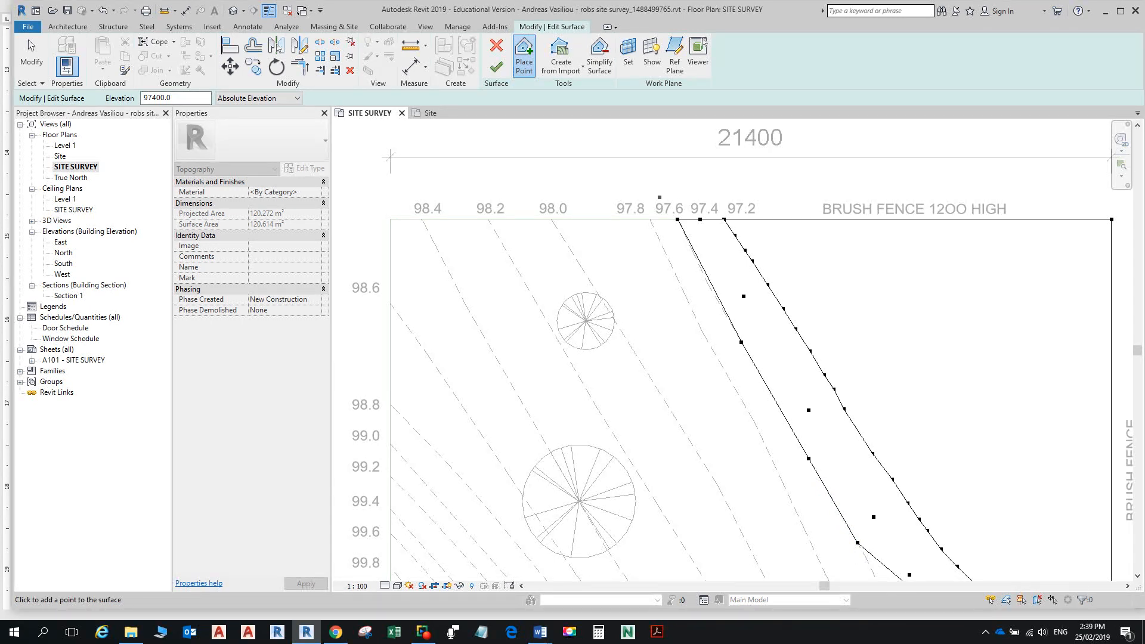
scroll(659, 197, "down", 2)
left_click(939, 271)
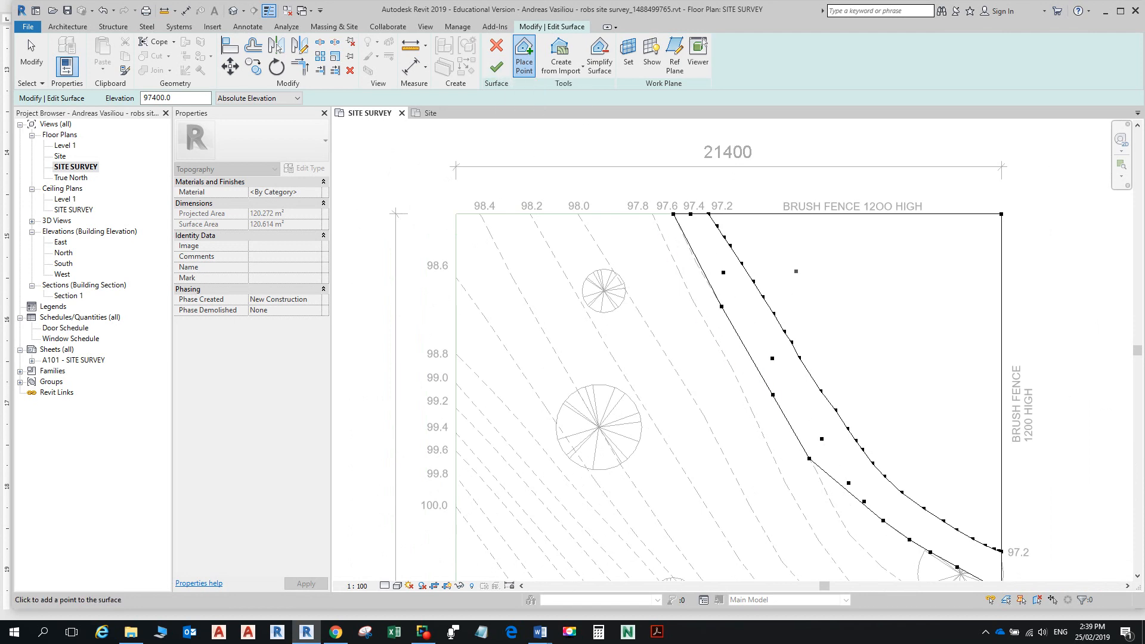
scroll(879, 314, "down", 2)
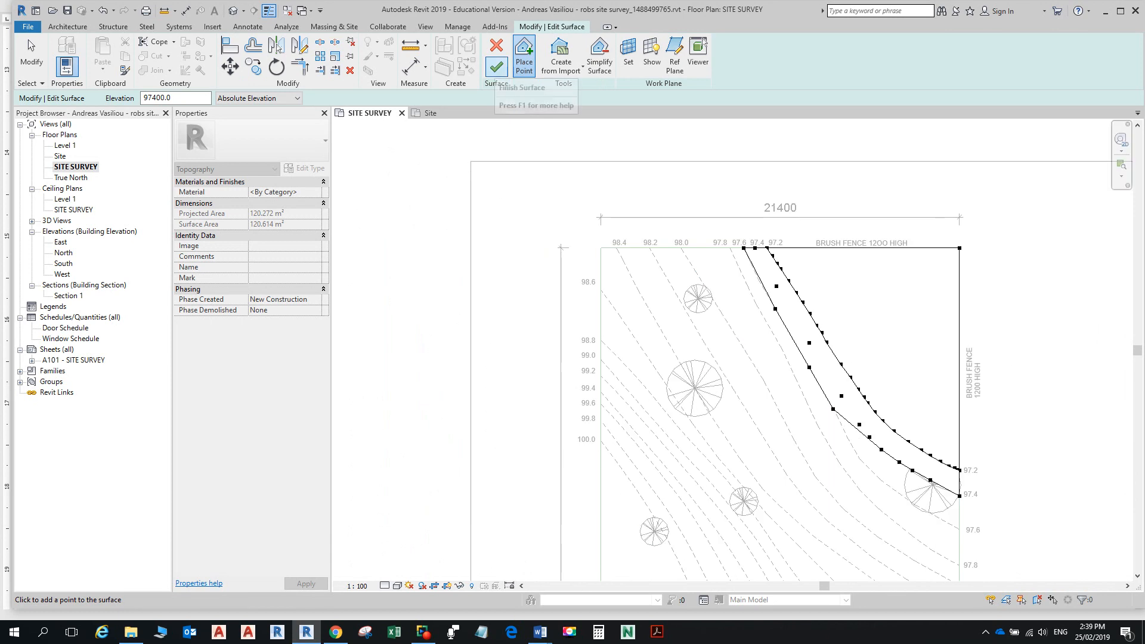
left_click(496, 67)
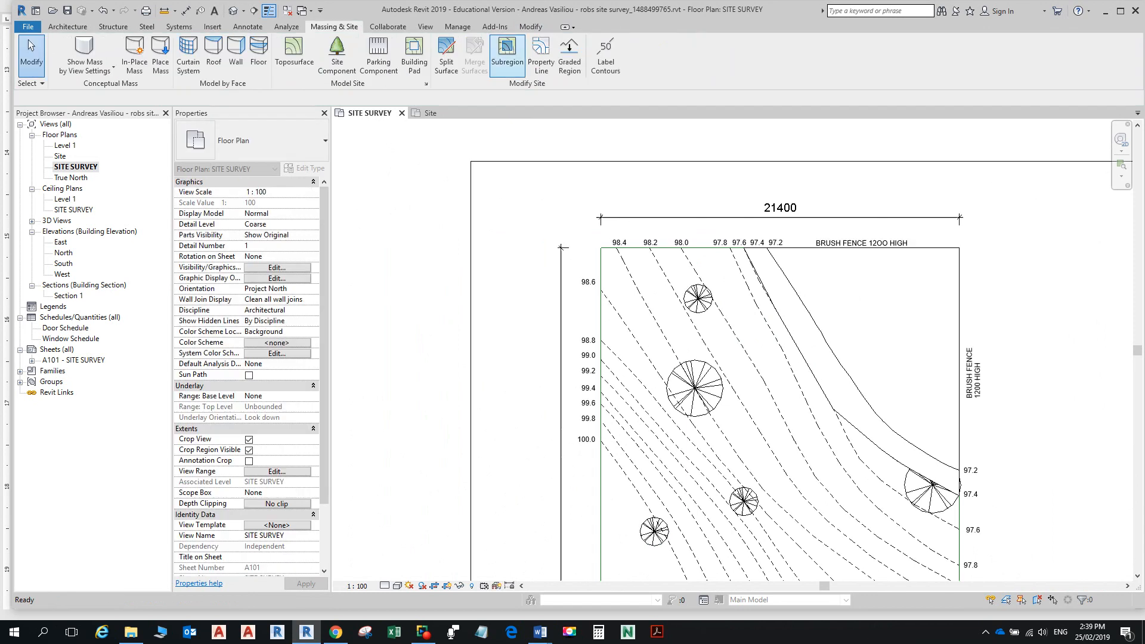
Step: Select the SITE SURVEY toposurface and reopen it with Edit Surface
scroll(860, 452, "up", 2)
scroll(847, 422, "down", 2)
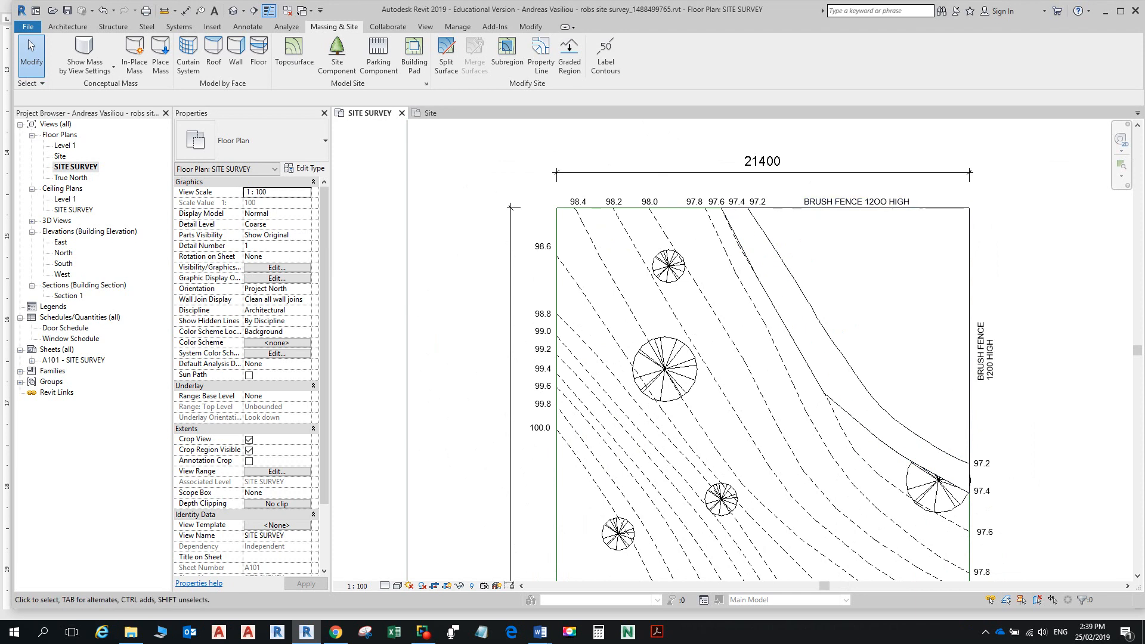
left_click(969, 351)
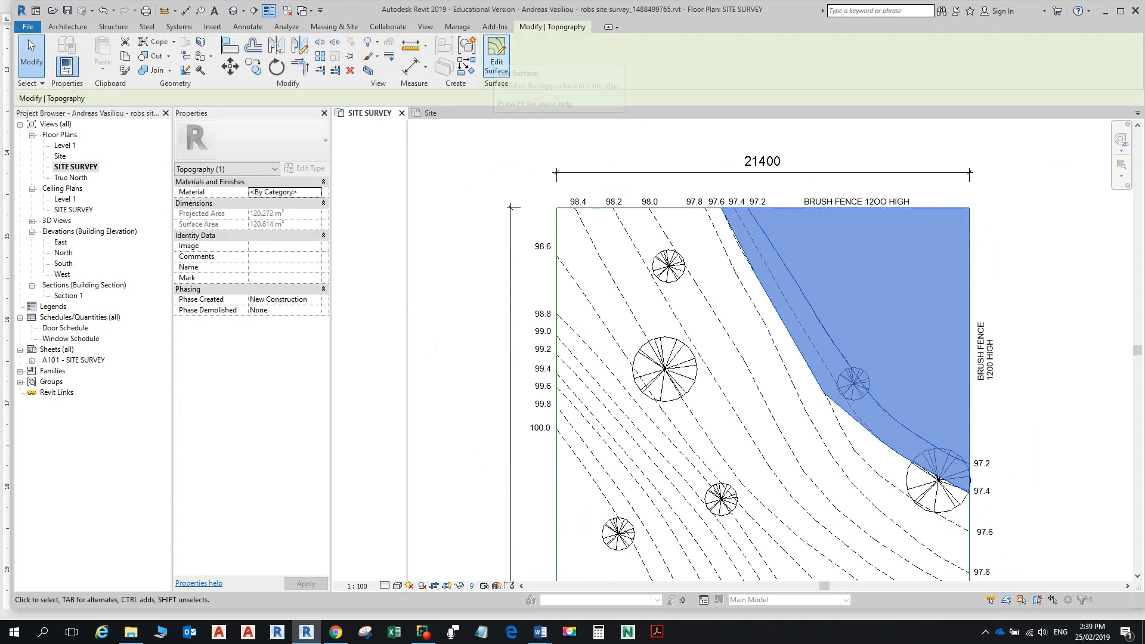
left_click(496, 56)
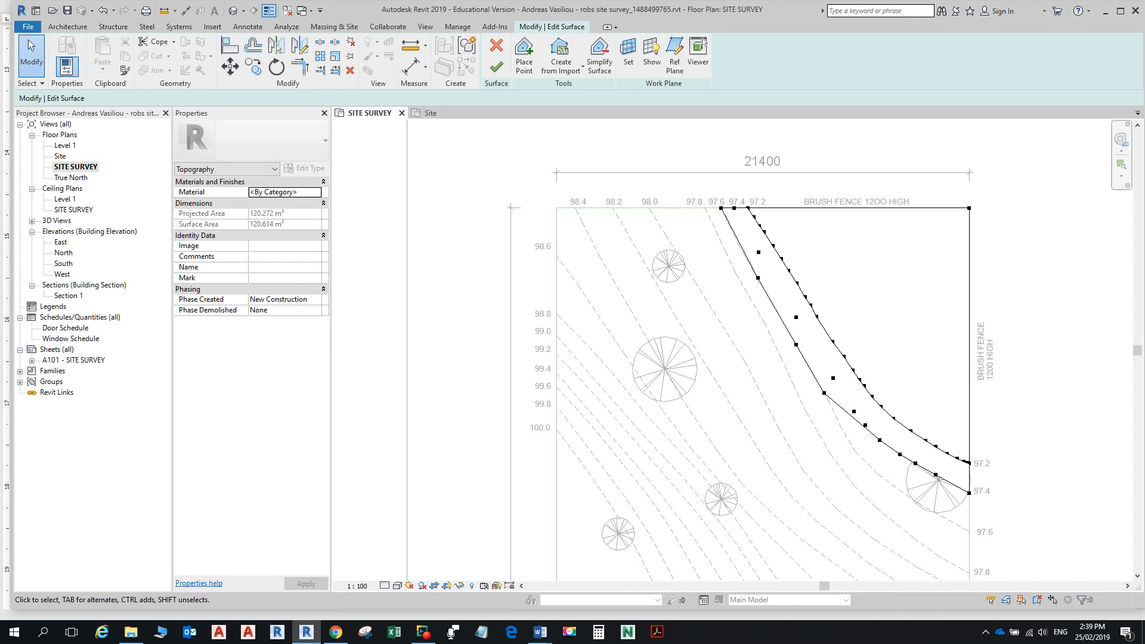
Step: Place a surface point at the top endpoint of the 97.4 contour line
left_click(524, 56)
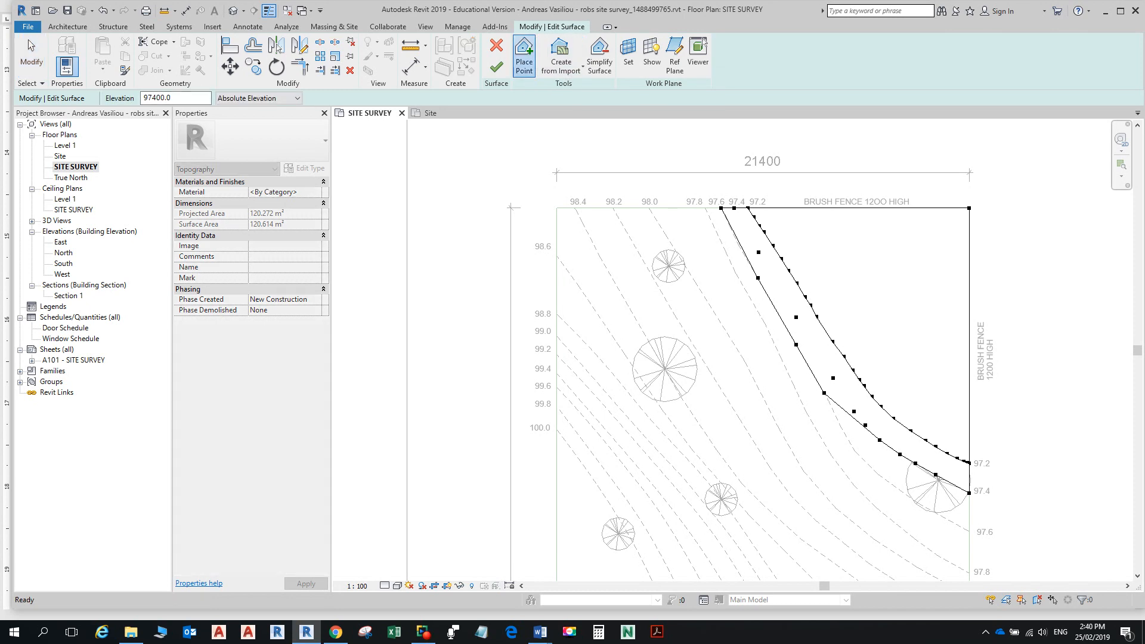
double_click(157, 97)
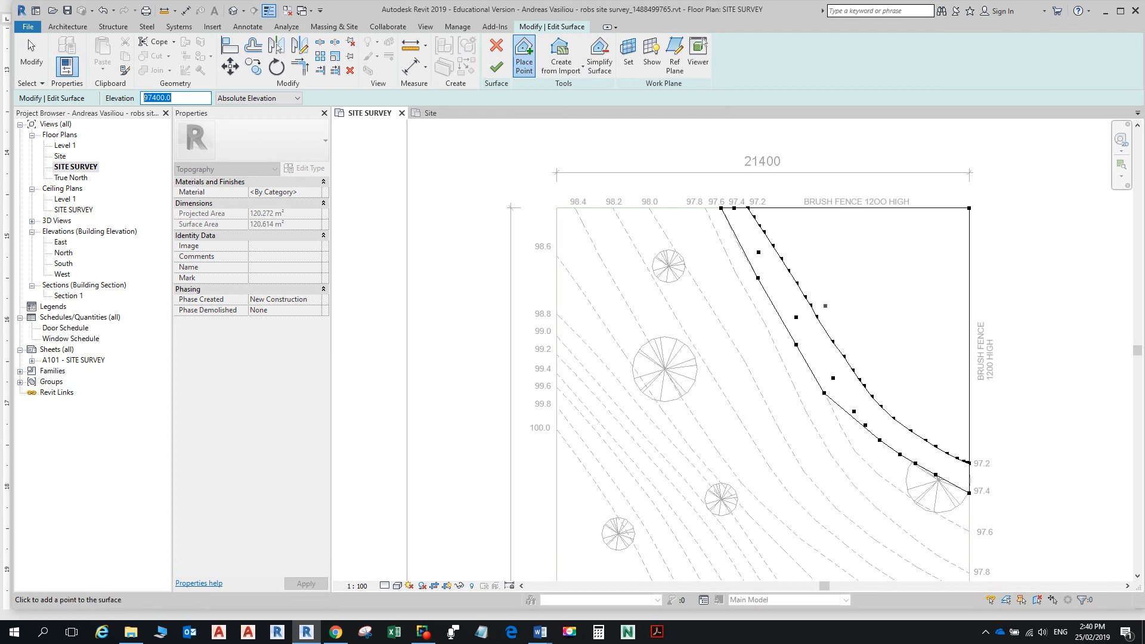
scroll(730, 202, "up", 4)
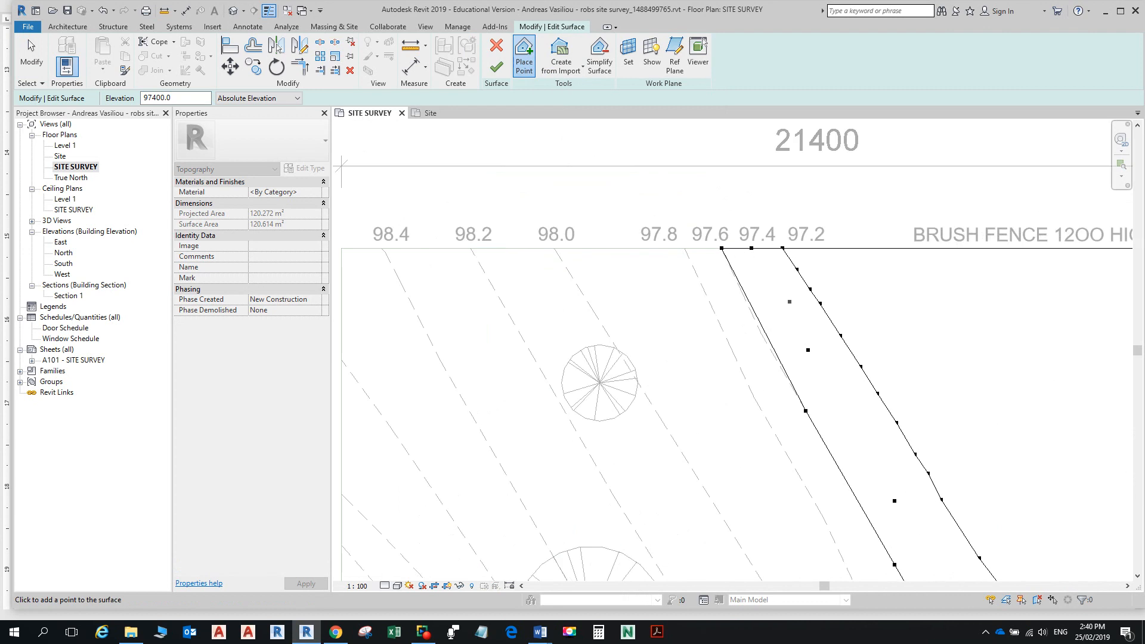
left_click(751, 248)
key("Escape")
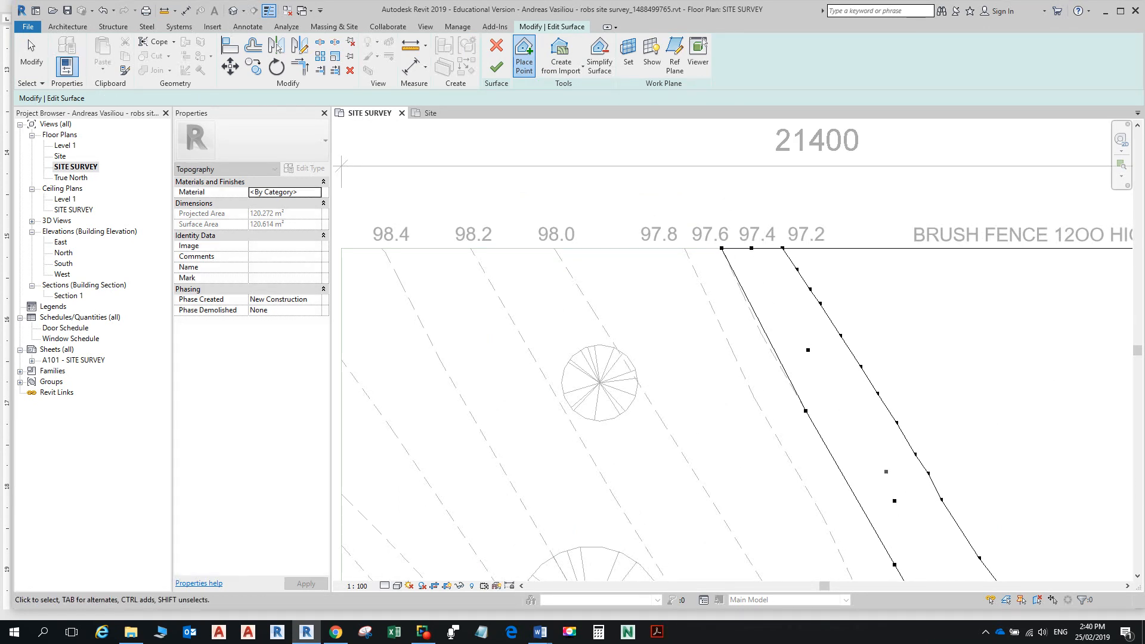
Step: Select four boundary points lying along the 97.6 contour line
left_click(893, 501)
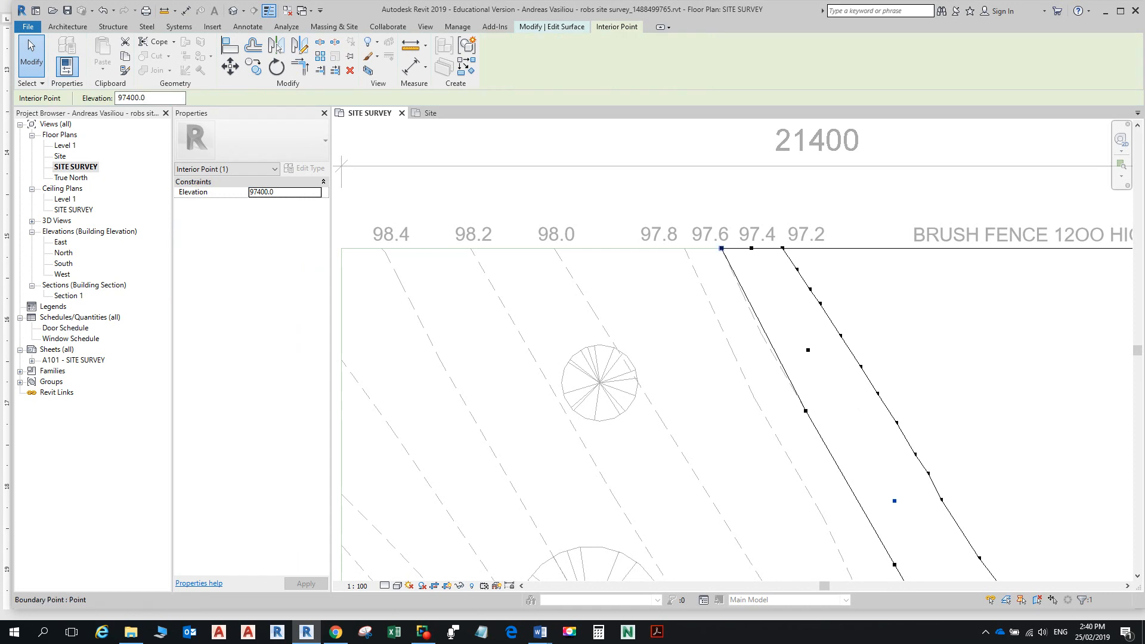
left_click(721, 248)
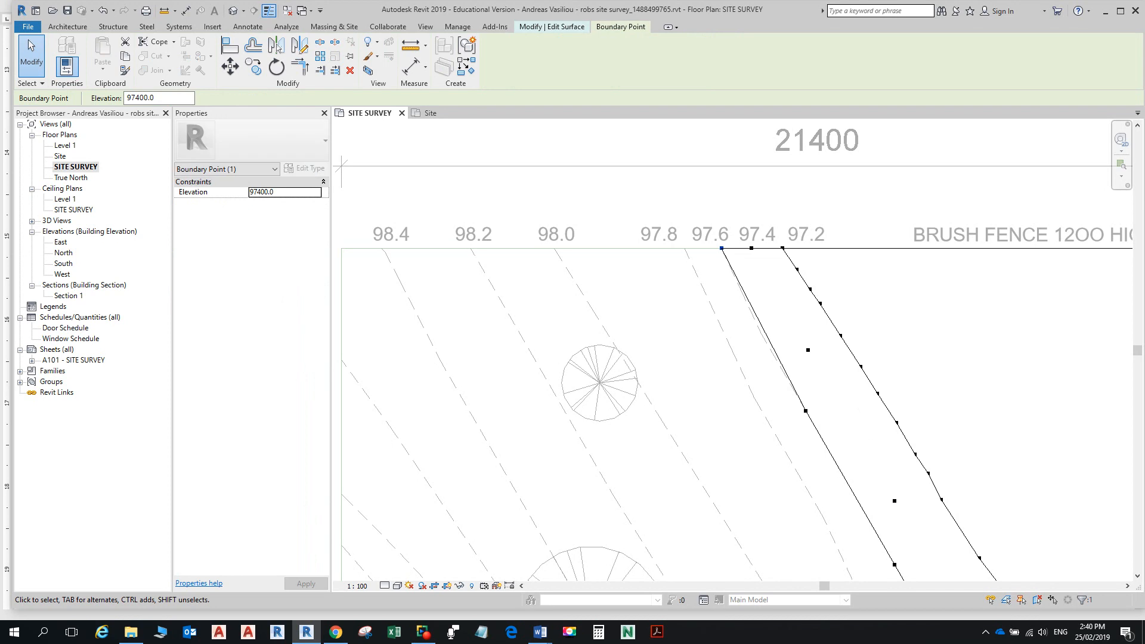
scroll(807, 315, "down", 2)
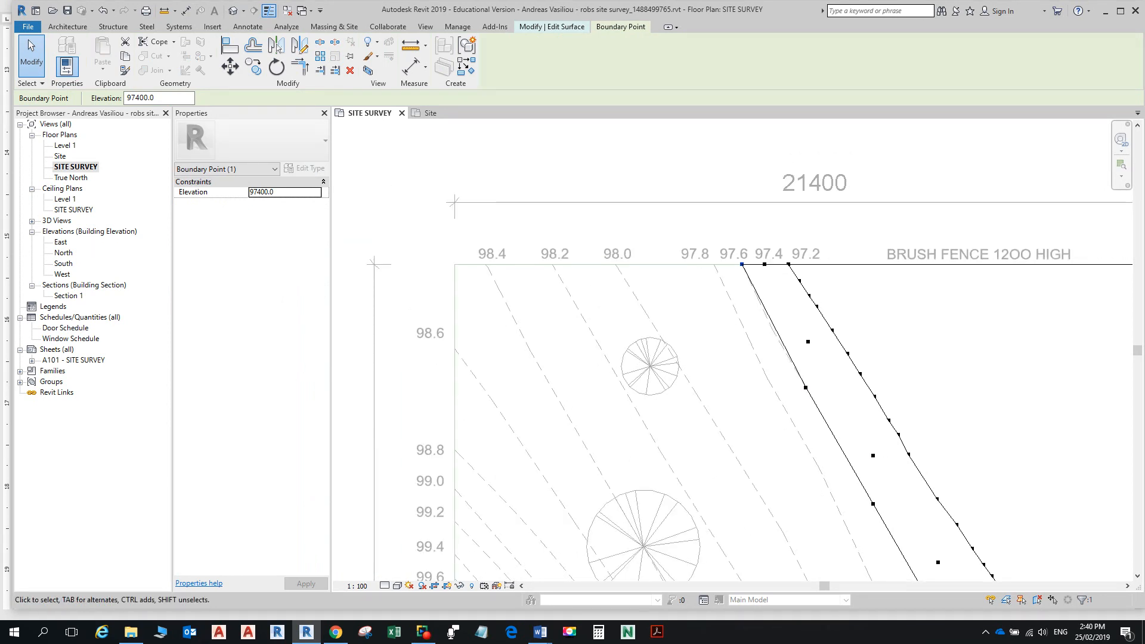
left_click_drag(789, 372, 855, 487, "ctrl")
left_click(873, 503, "ctrl")
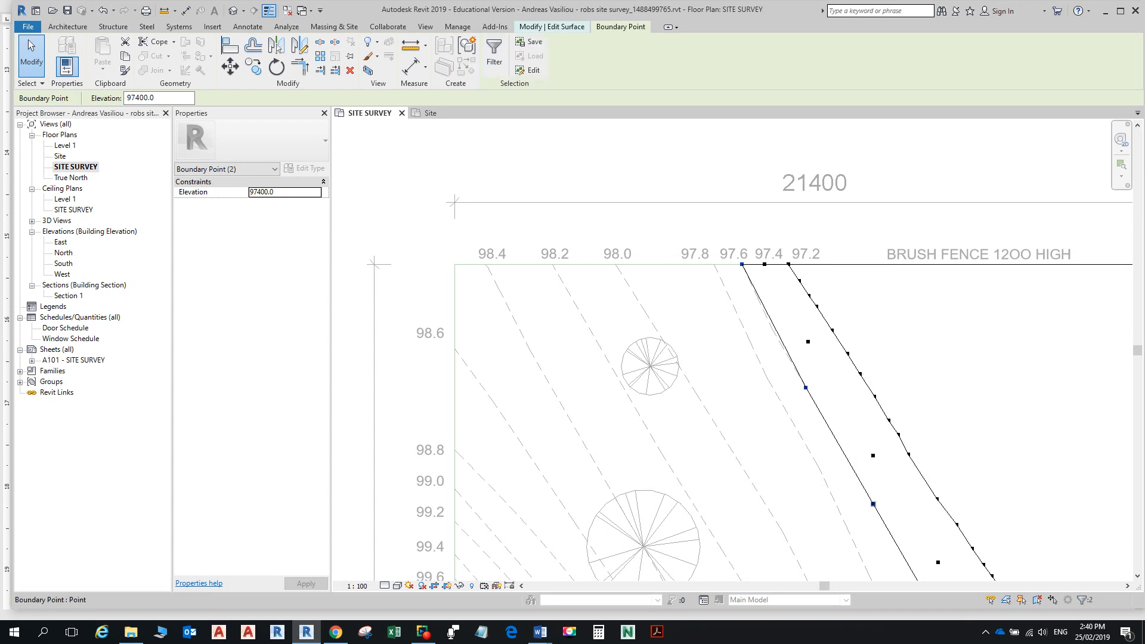
left_click(873, 504, "ctrl")
scroll(869, 422, "down", 1)
middle_click_drag(869, 422, 730, 228)
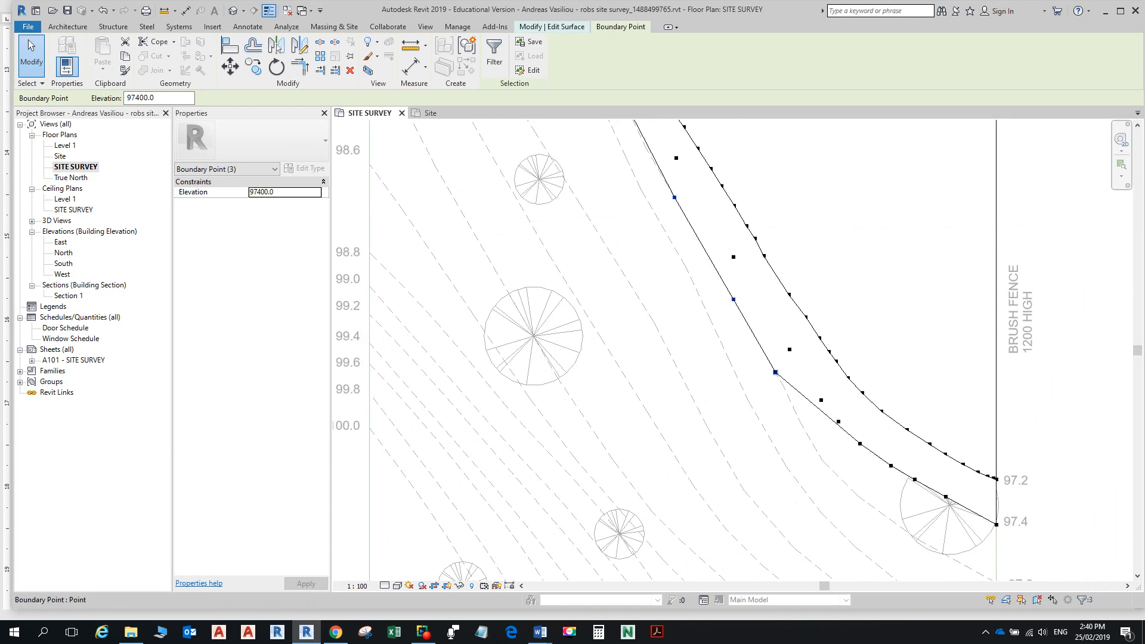
left_click(774, 372, "ctrl")
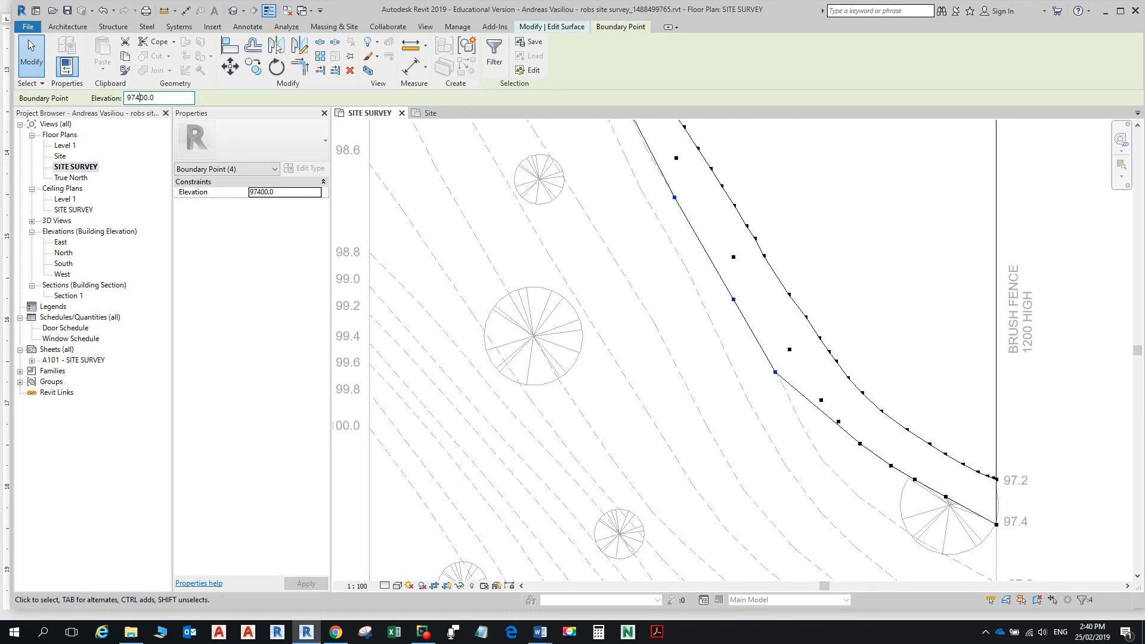
Step: Change the selected points' elevation to 97600 and confirm it
key("BackSpace")
type("6")
key("Return")
scroll(714, 320, "down", 2)
scroll(694, 212, "up", 2)
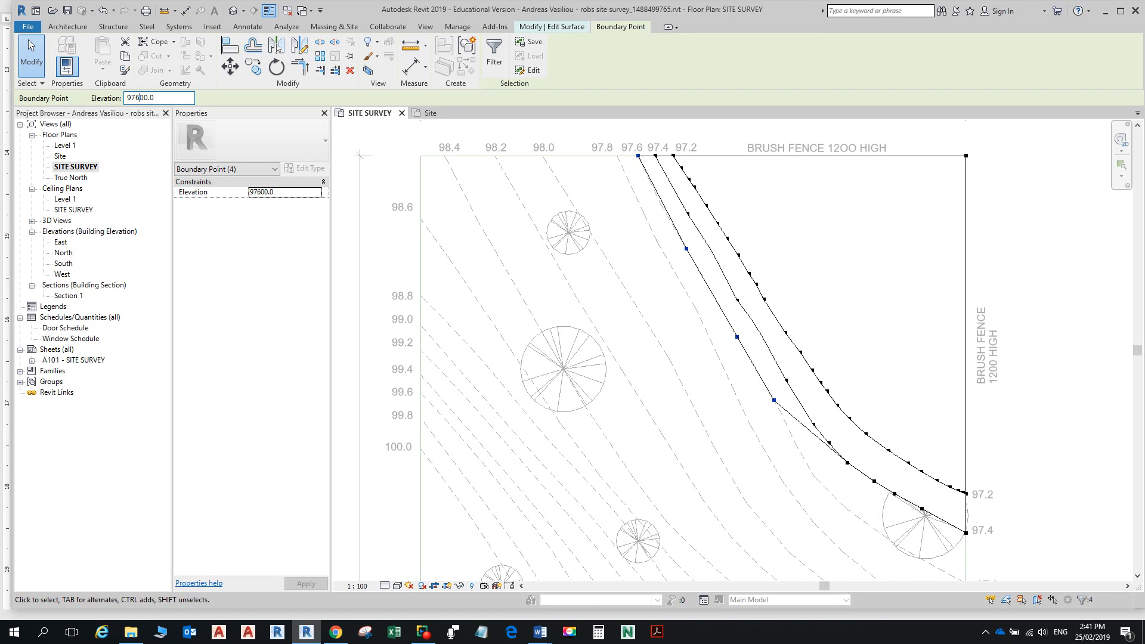
key("Return")
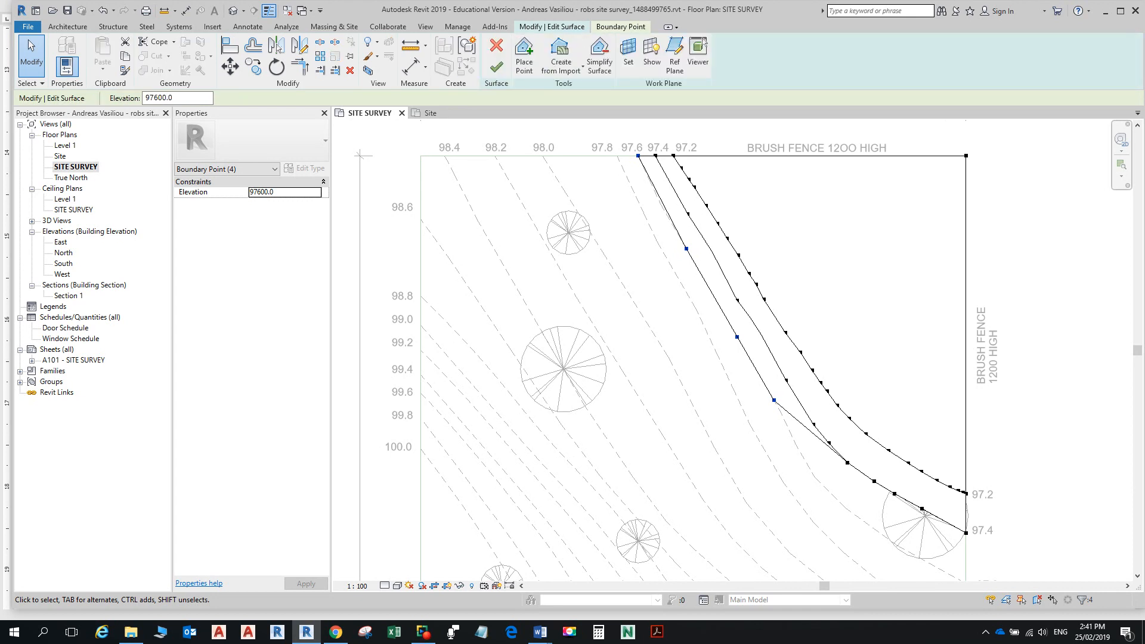
left_click(620, 27)
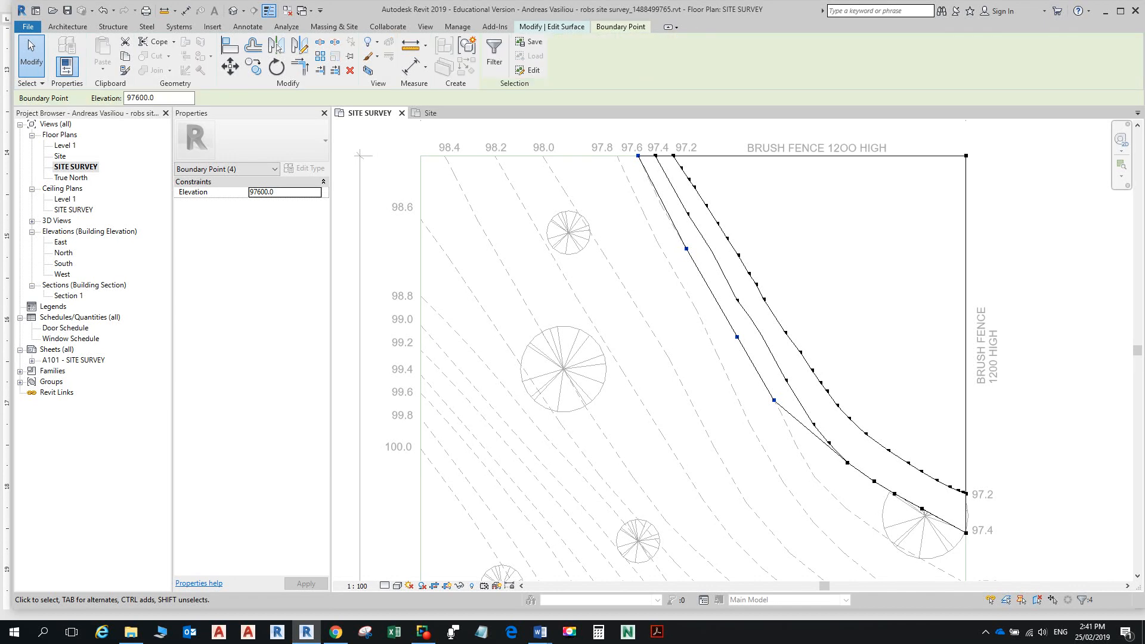
left_click(552, 26)
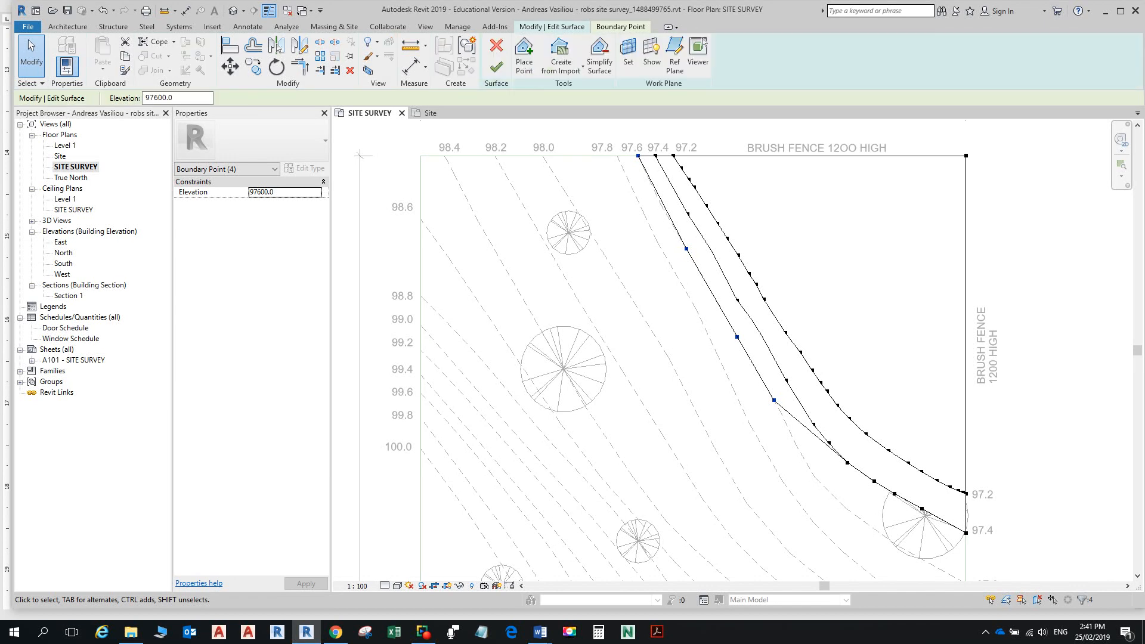
Step: Place two surface points at contour line midpoints
left_click(525, 57)
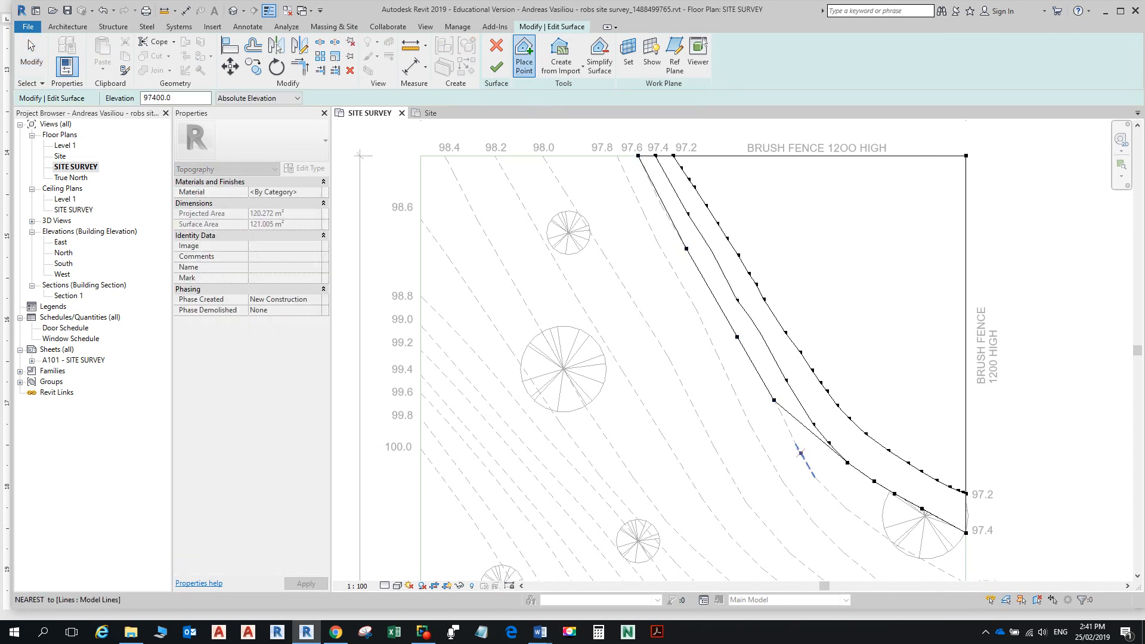
scroll(814, 477, "up", 3)
left_click(781, 423)
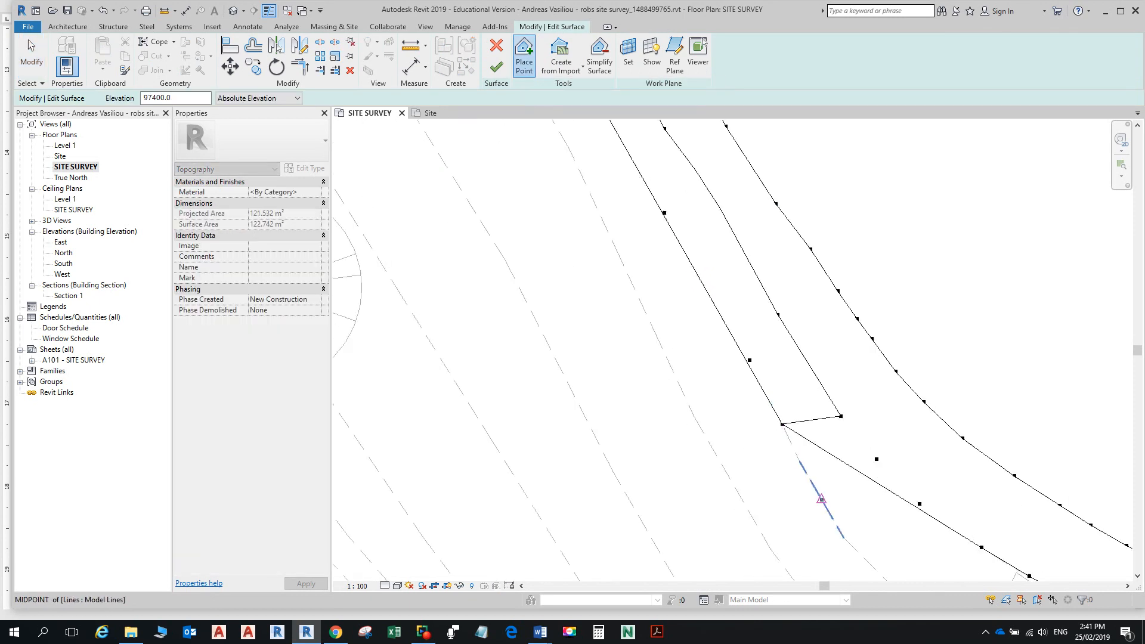
left_click(821, 498)
scroll(834, 477, "down", 2)
middle_click_drag(832, 474, 775, 320)
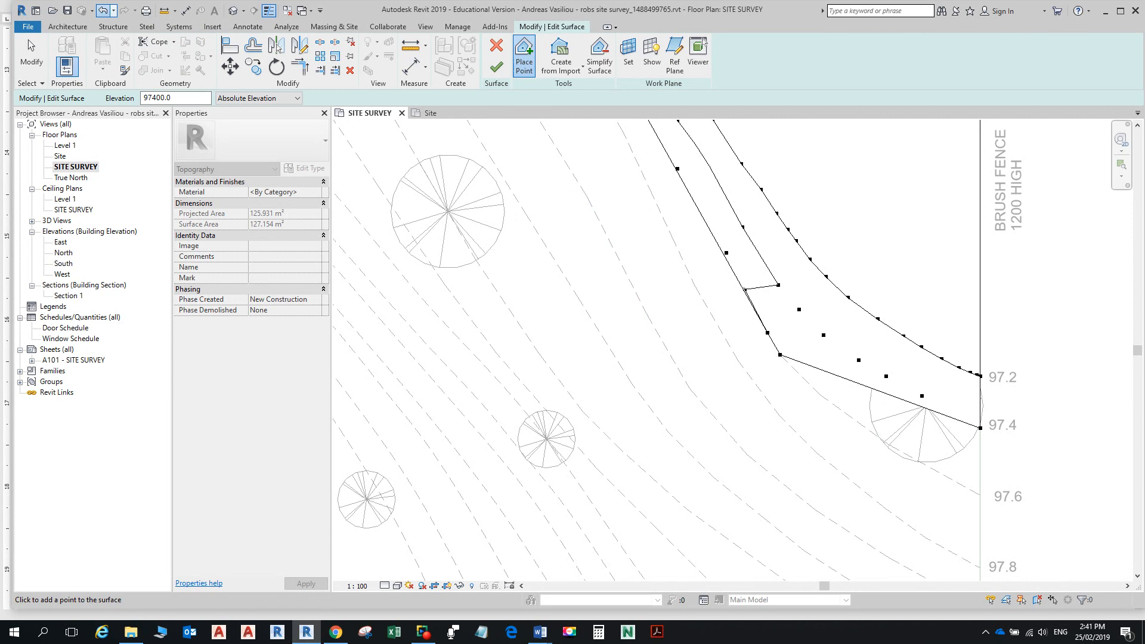
Step: Undo the three stray points and set the new-point elevation to 97600
left_click(105, 10)
left_click(104, 11)
left_click(104, 10)
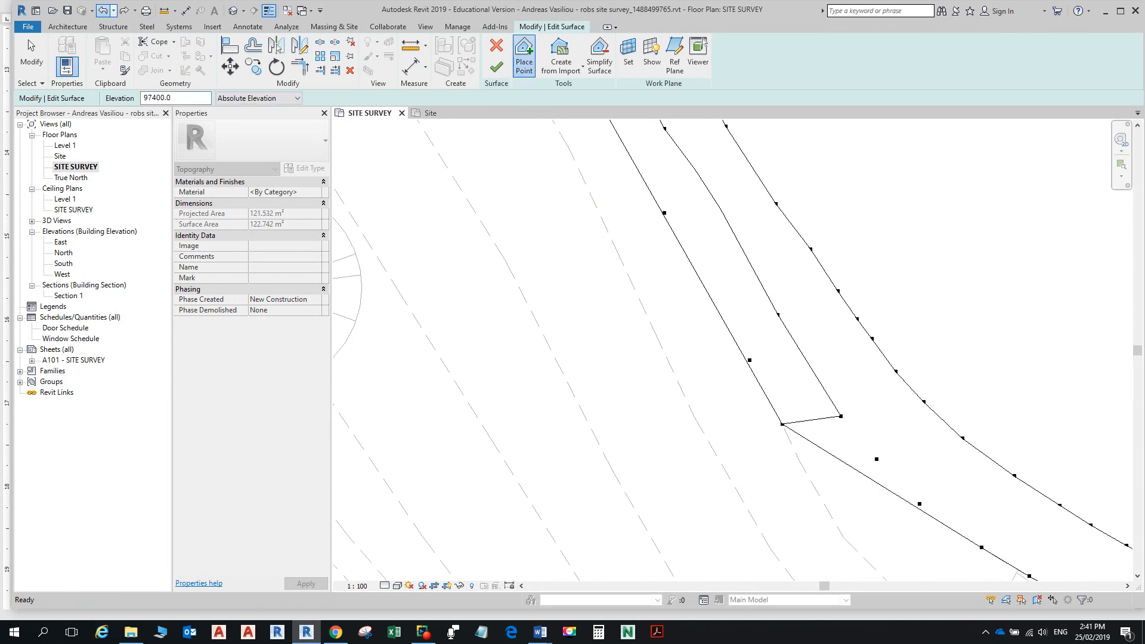
left_click(155, 98)
left_click(156, 98)
key("BackSpace")
type("6")
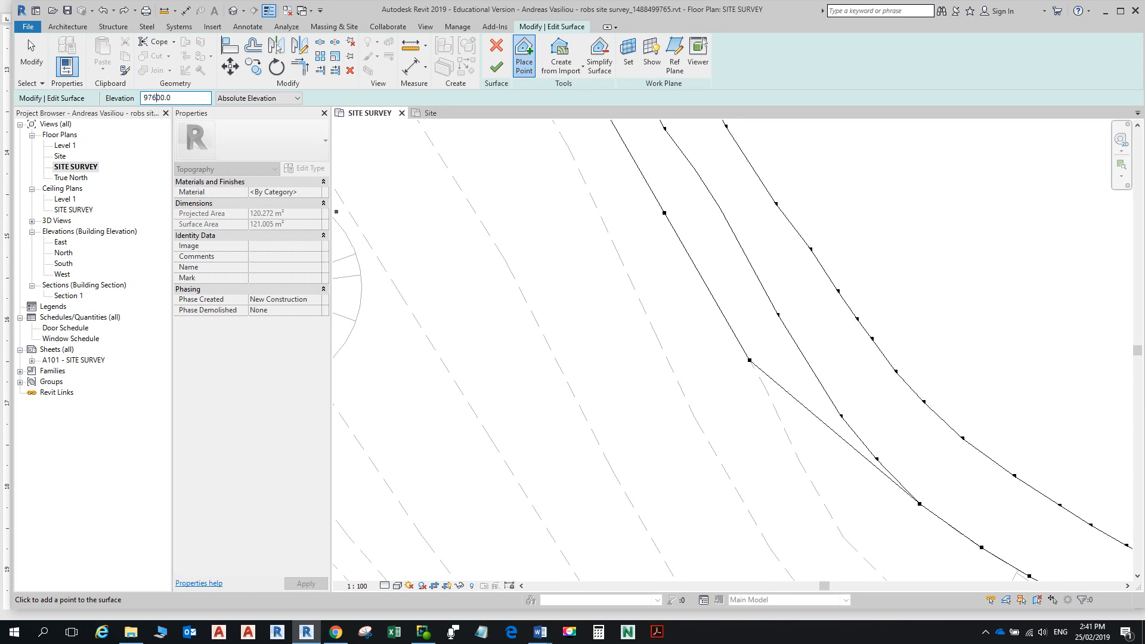
Step: Place 97600 surface points along the 97.6 contour line to its ends
left_click(789, 442)
scroll(811, 486, "down", 2)
middle_click_drag(811, 486, 798, 339)
left_click(774, 338)
left_click(780, 349)
left_click(827, 396)
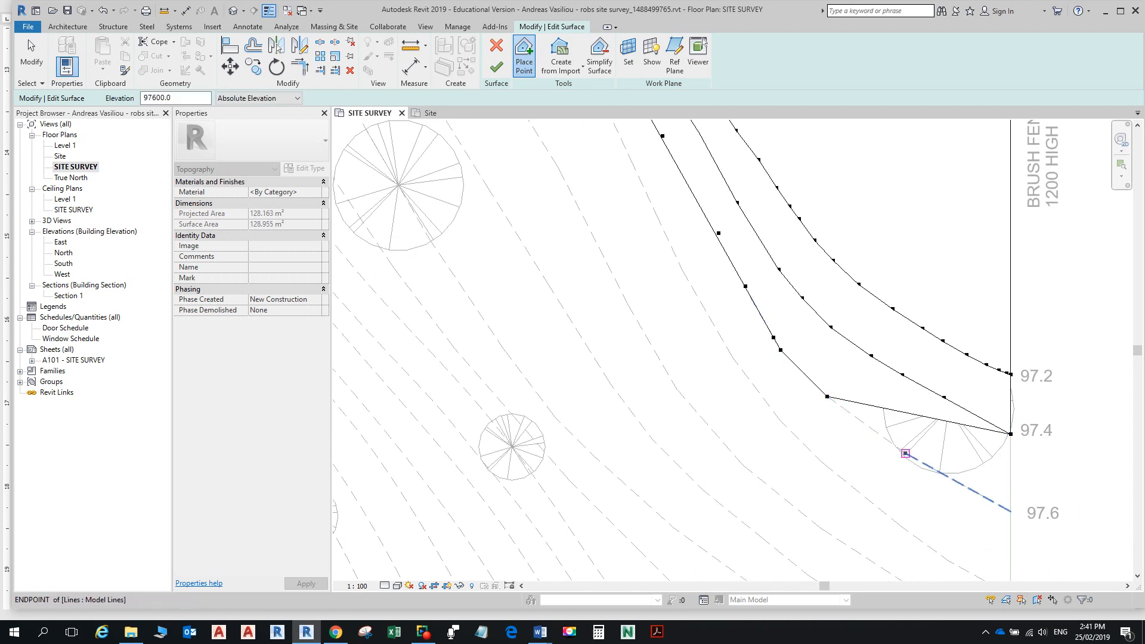
left_click(906, 453)
left_click(1010, 511)
scroll(806, 372, "down", 4)
middle_click_drag(836, 441, 799, 300)
scroll(889, 391, "up", 3)
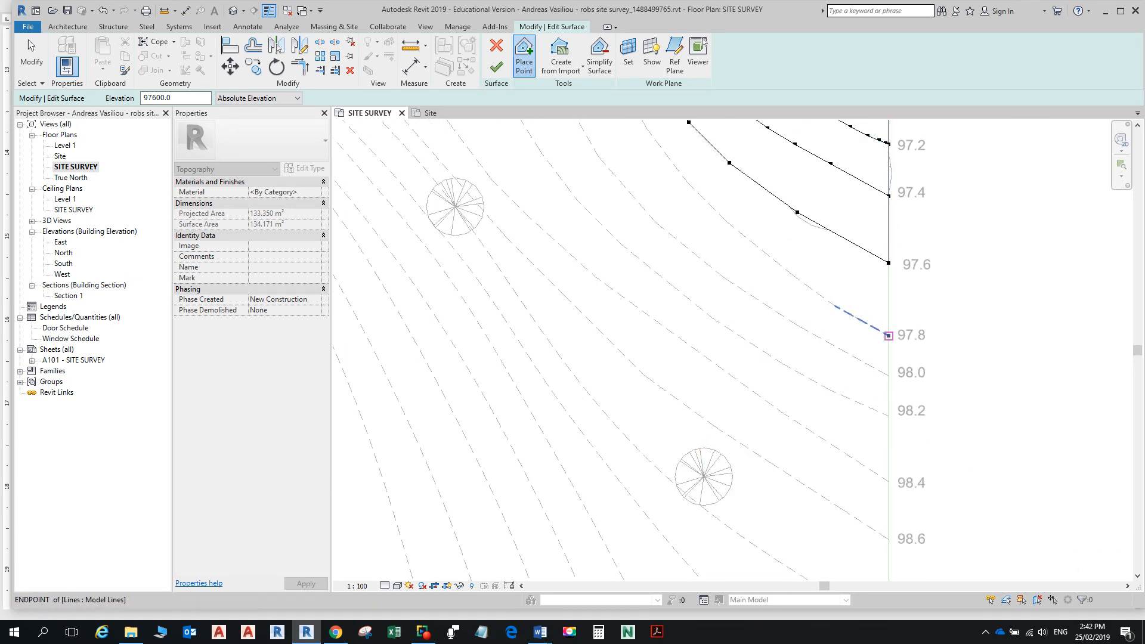
scroll(935, 340, "down", 4)
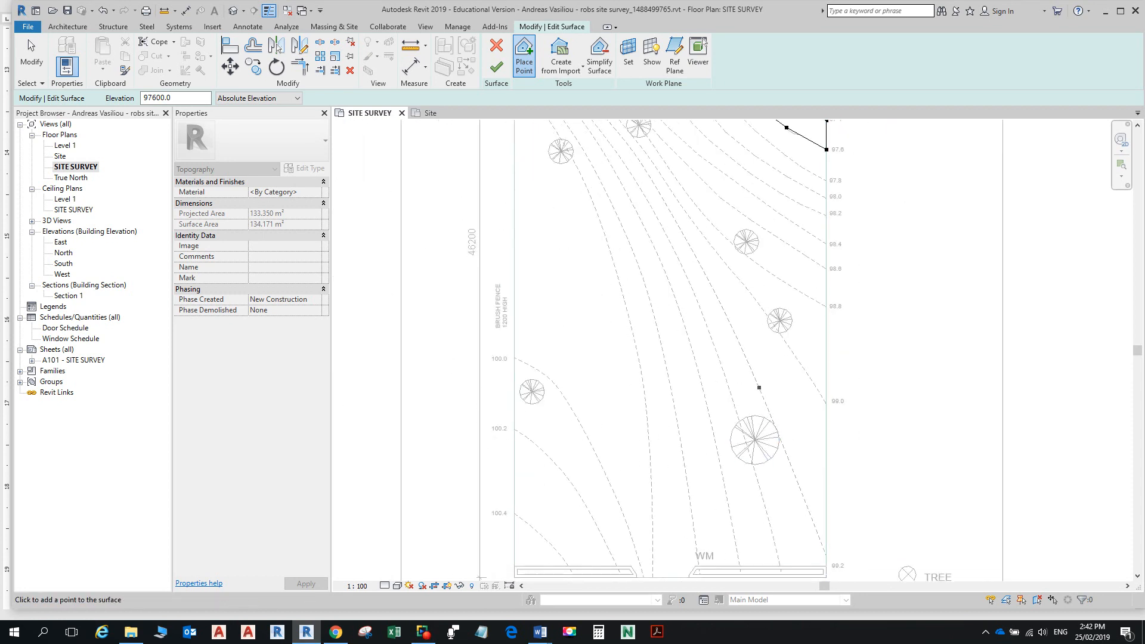
scroll(704, 239, "down", 2)
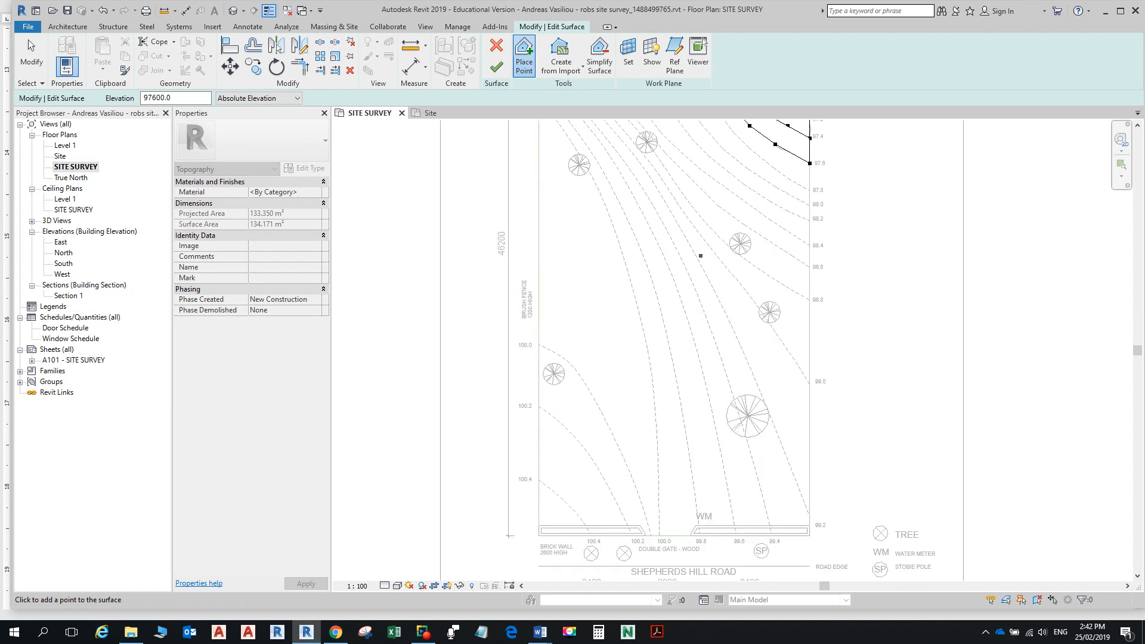
middle_click_drag(710, 225, 714, 436)
scroll(779, 423, "up", 3)
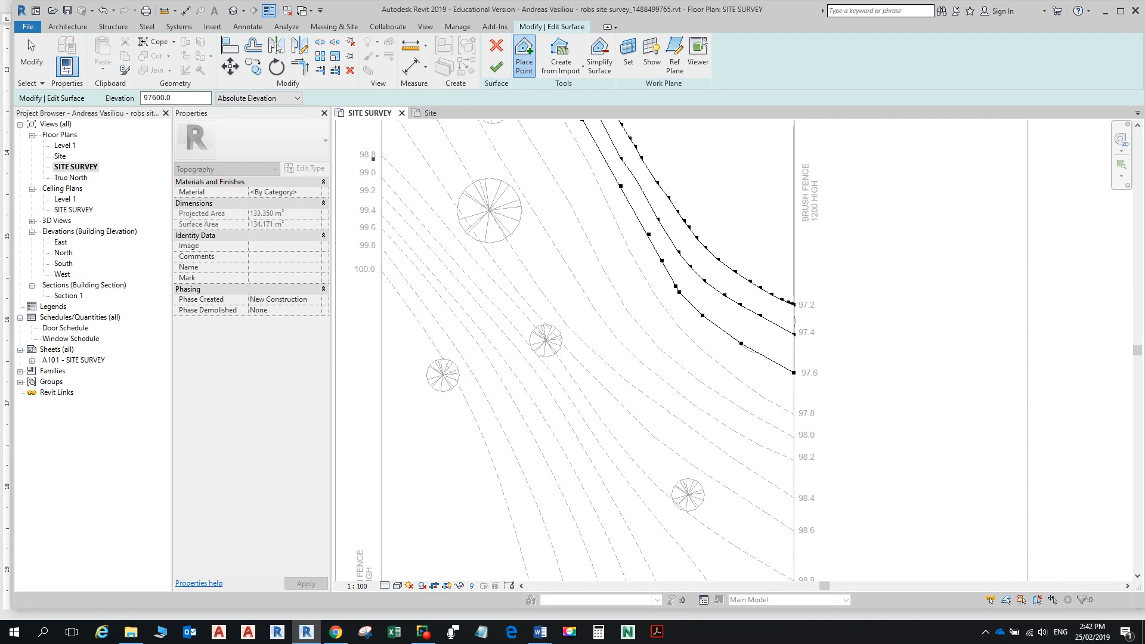
Step: Set the elevation to 97800 and place the first points along the 97.8 contour
left_click(157, 98)
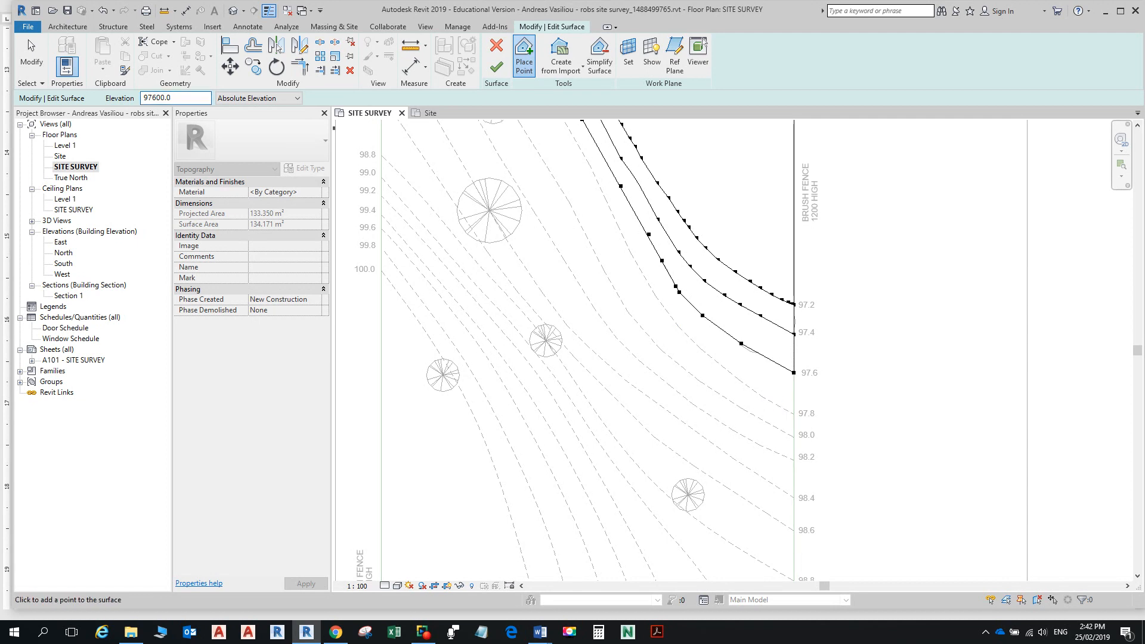
key("BackSpace")
type("8")
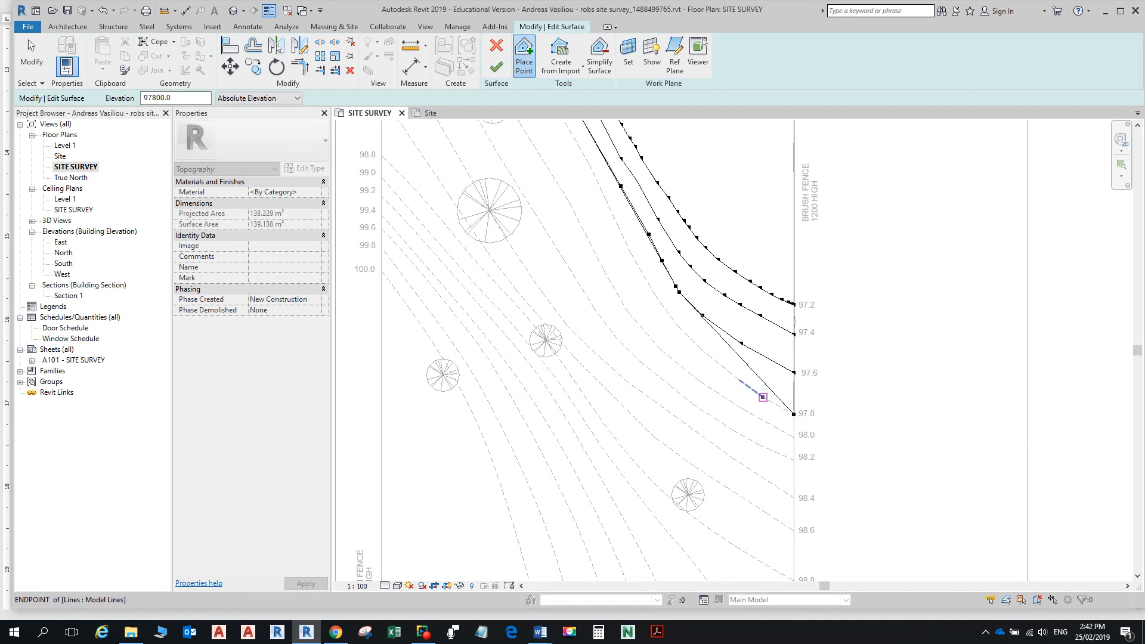
left_click(763, 396)
left_click(701, 349)
left_click(679, 327)
left_click(656, 296)
left_click(617, 226)
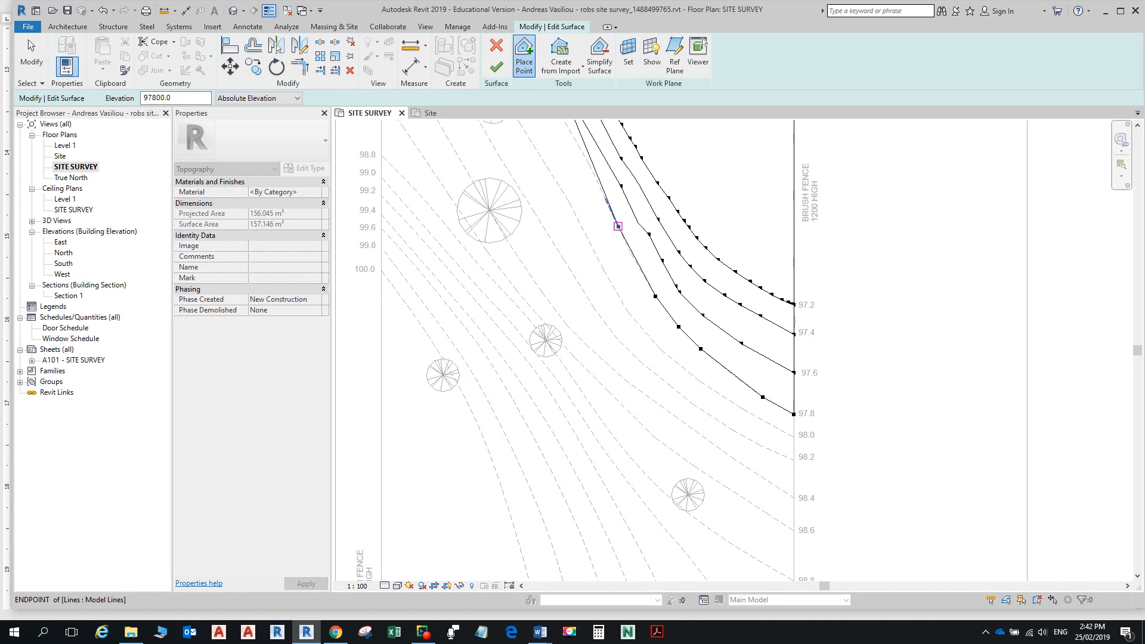
Step: Place the remaining 97.8 contour points to the fence end and finish the surface
scroll(620, 232, "down", 1)
scroll(641, 245, "down", 1)
scroll(663, 456, "up", 4)
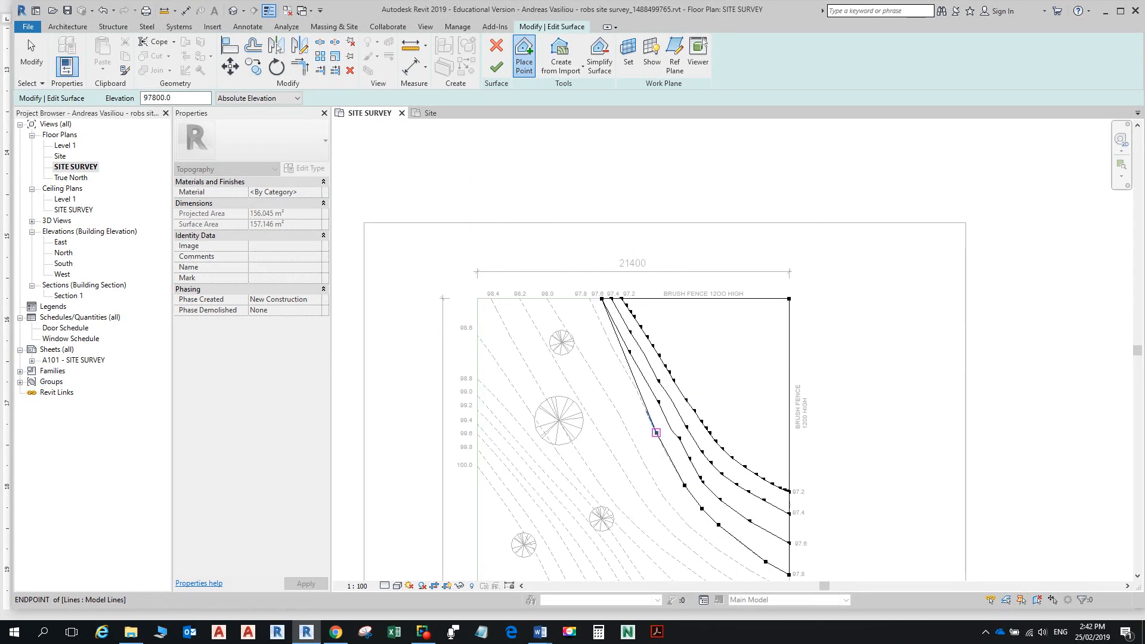
scroll(635, 411, "up", 3)
left_click(641, 398)
left_click(605, 322)
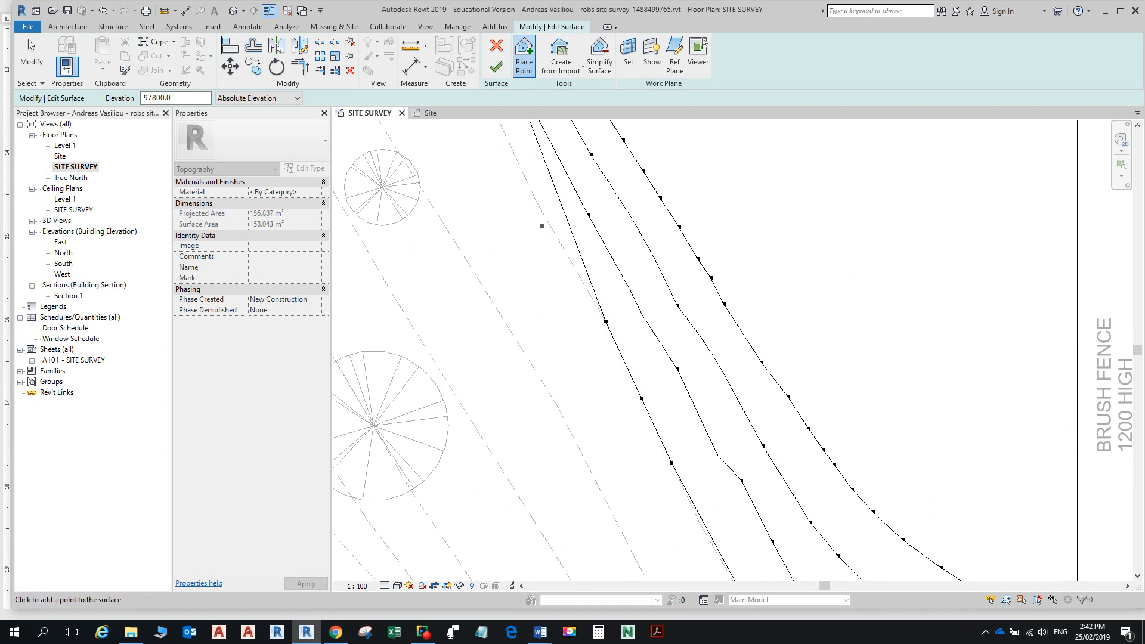
left_click(537, 202)
scroll(537, 202, "down", 3)
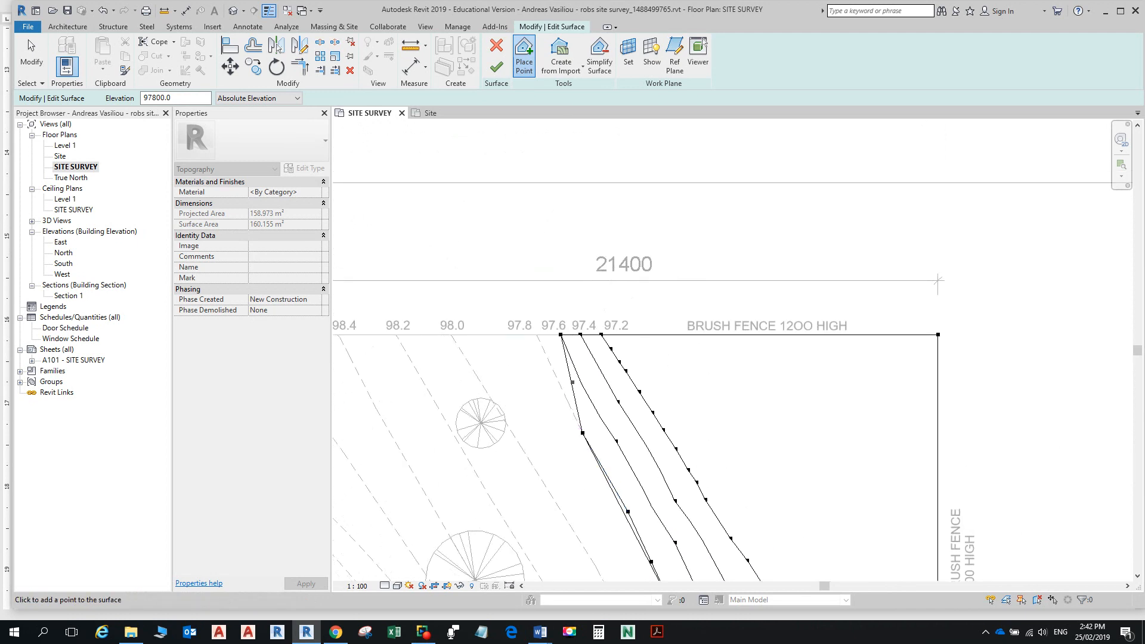
left_click(537, 334)
scroll(596, 361, "down", 2)
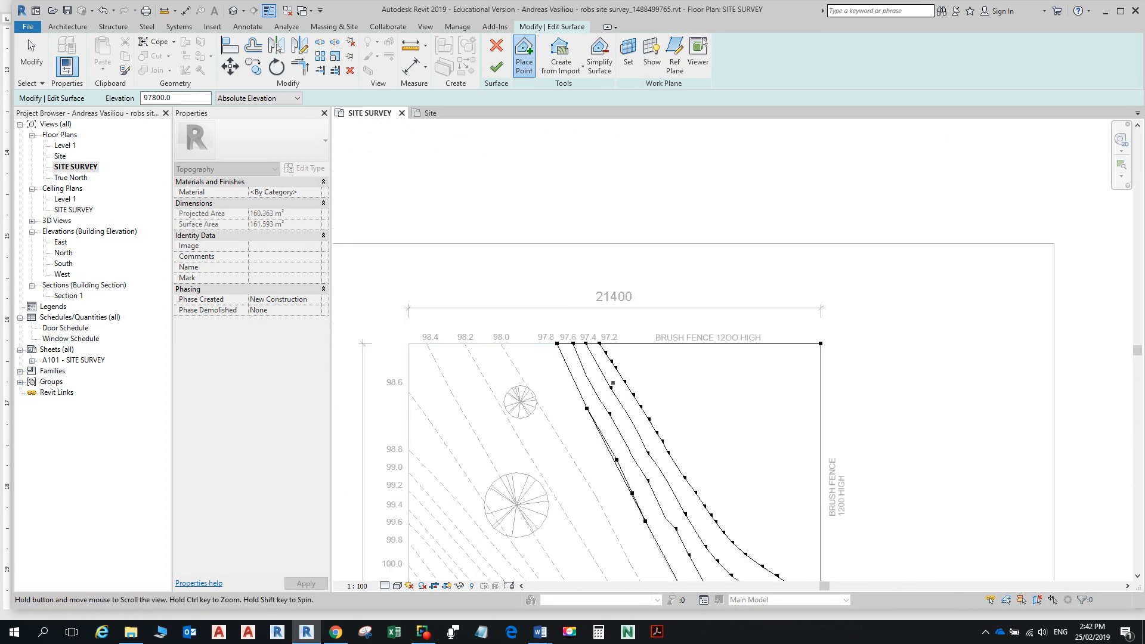
middle_click_drag(613, 383, 617, 345)
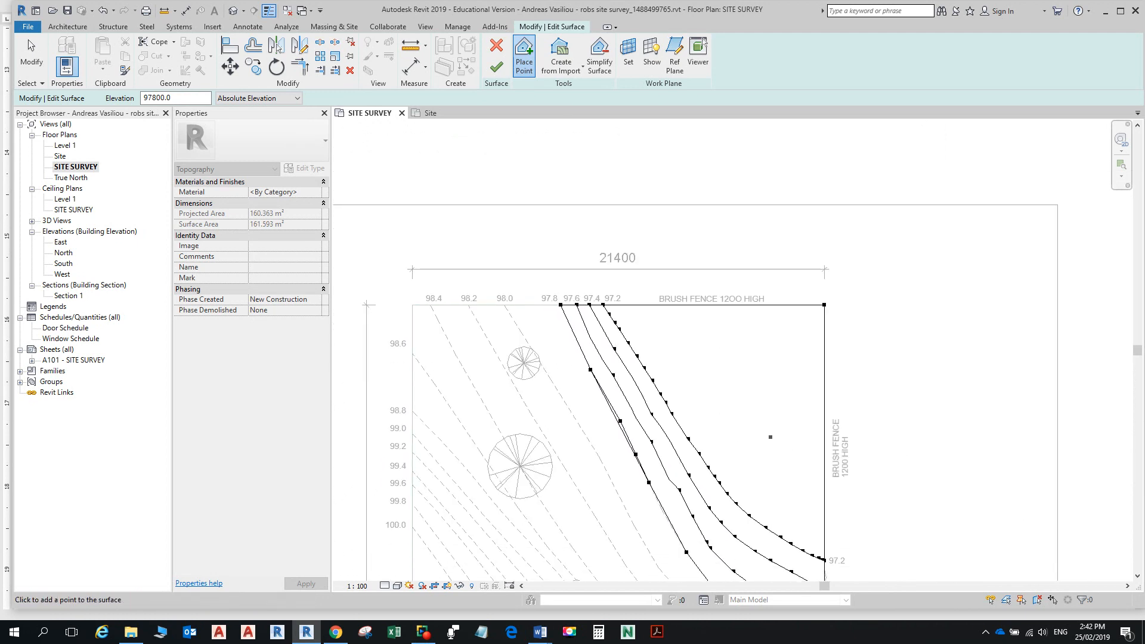
scroll(629, 431, "up", 4)
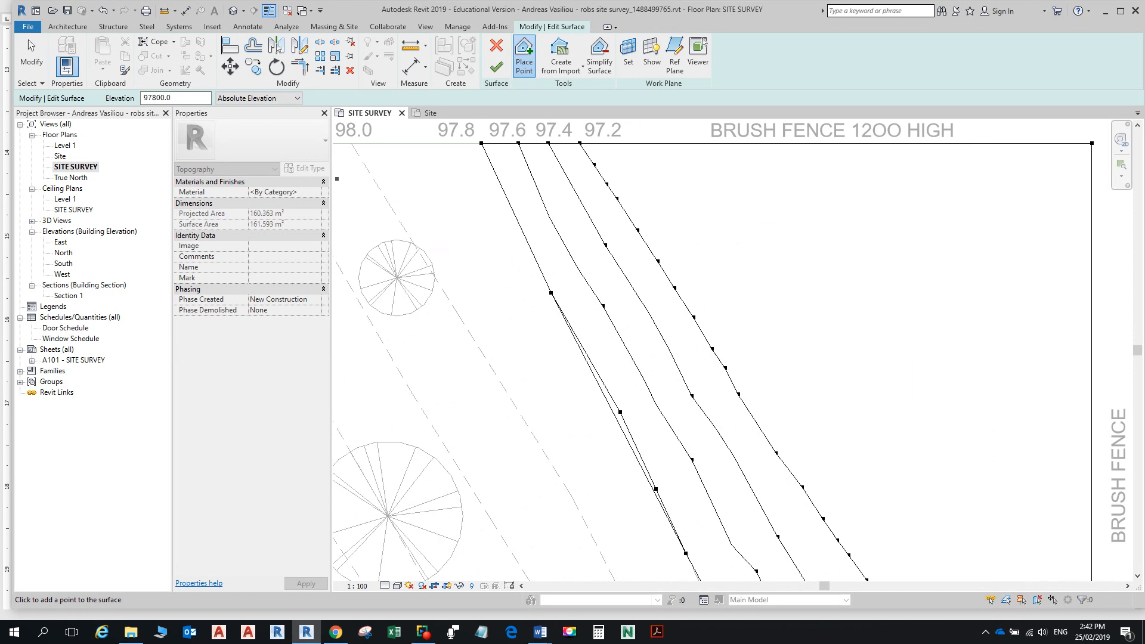
left_click(496, 67)
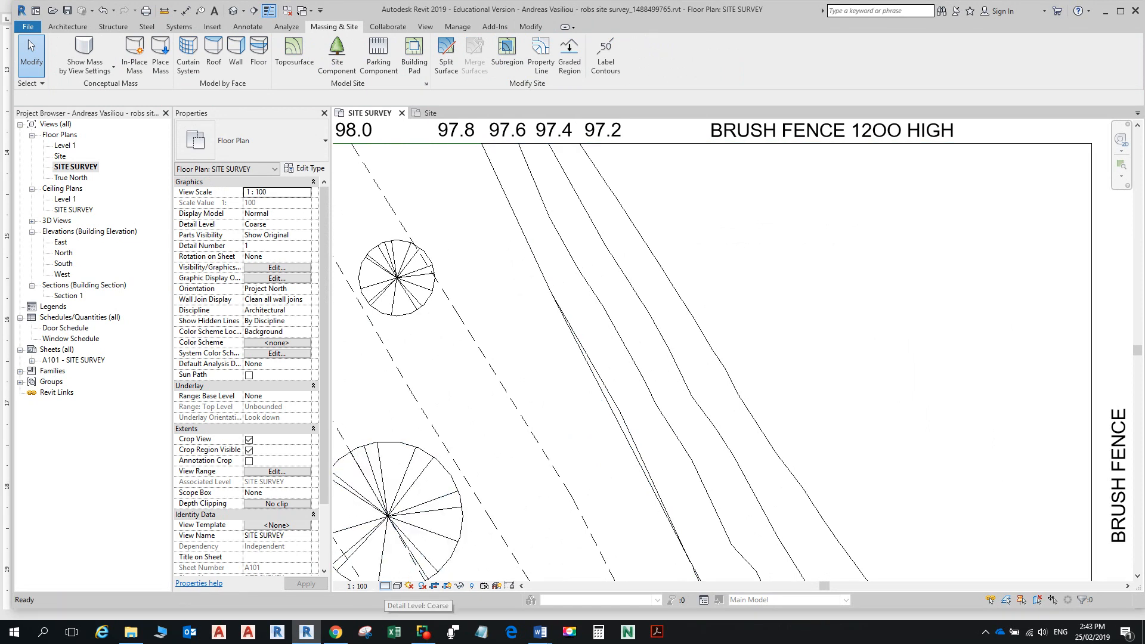
Step: Switch the plan's visual style to Wireframe and zoom around to inspect the surface edge
left_click(385, 586)
left_click(397, 585)
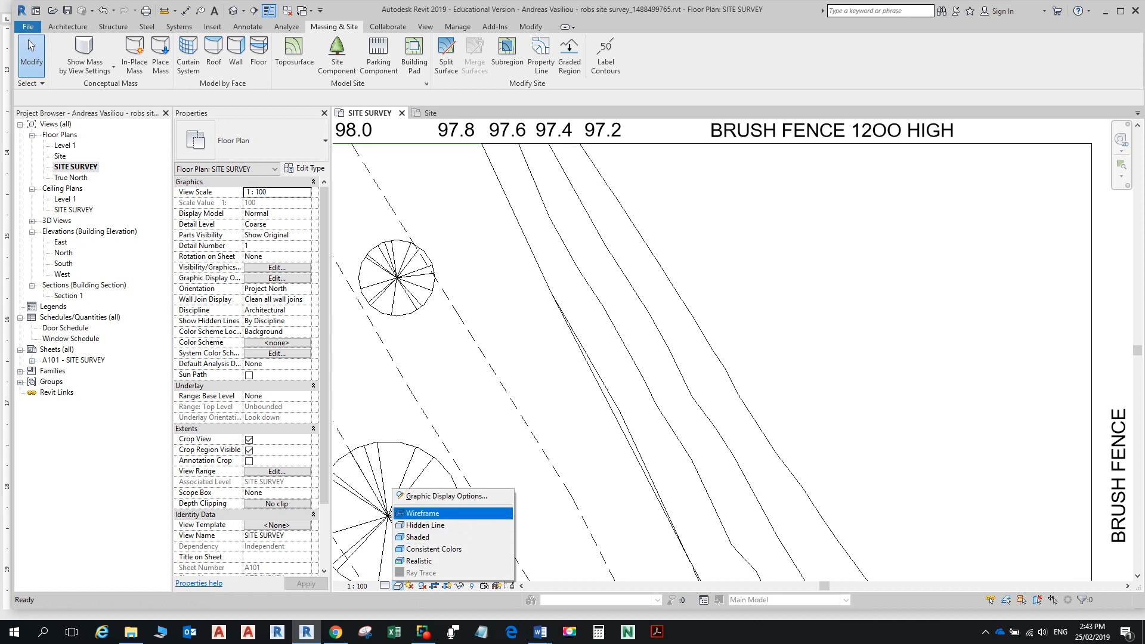
left_click(422, 513)
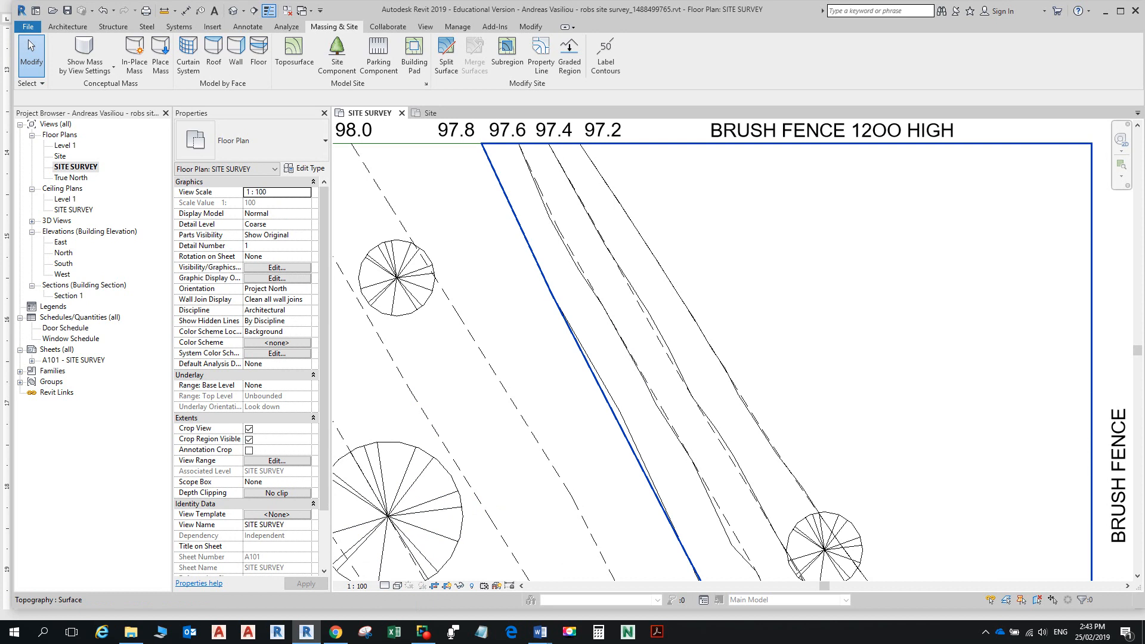
scroll(605, 432, "up", 2)
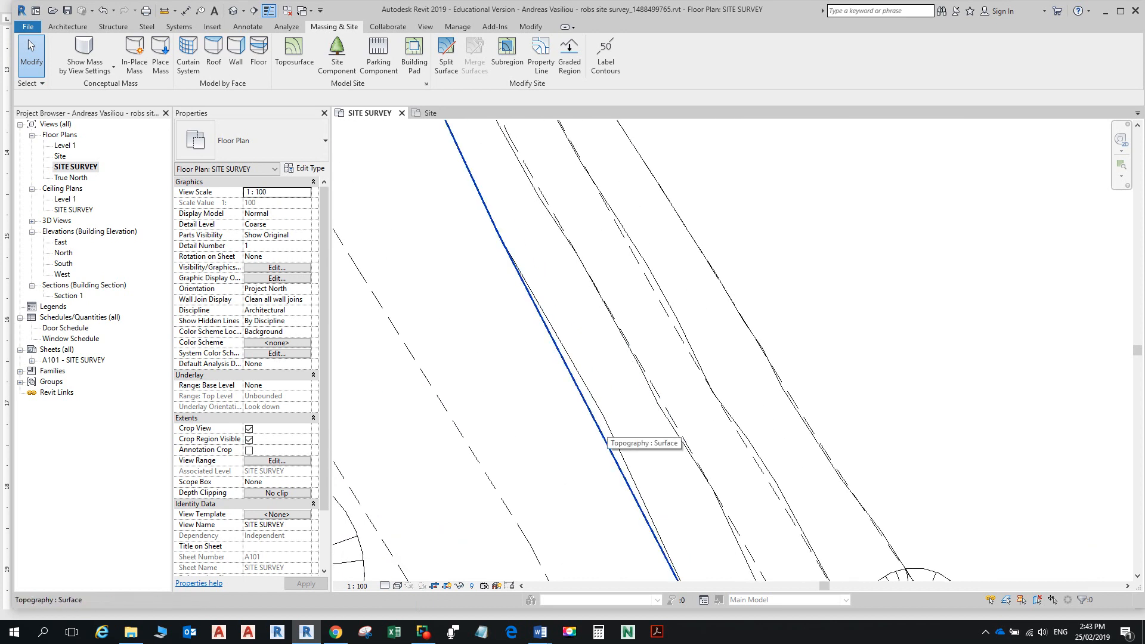
scroll(507, 486, "down", 6)
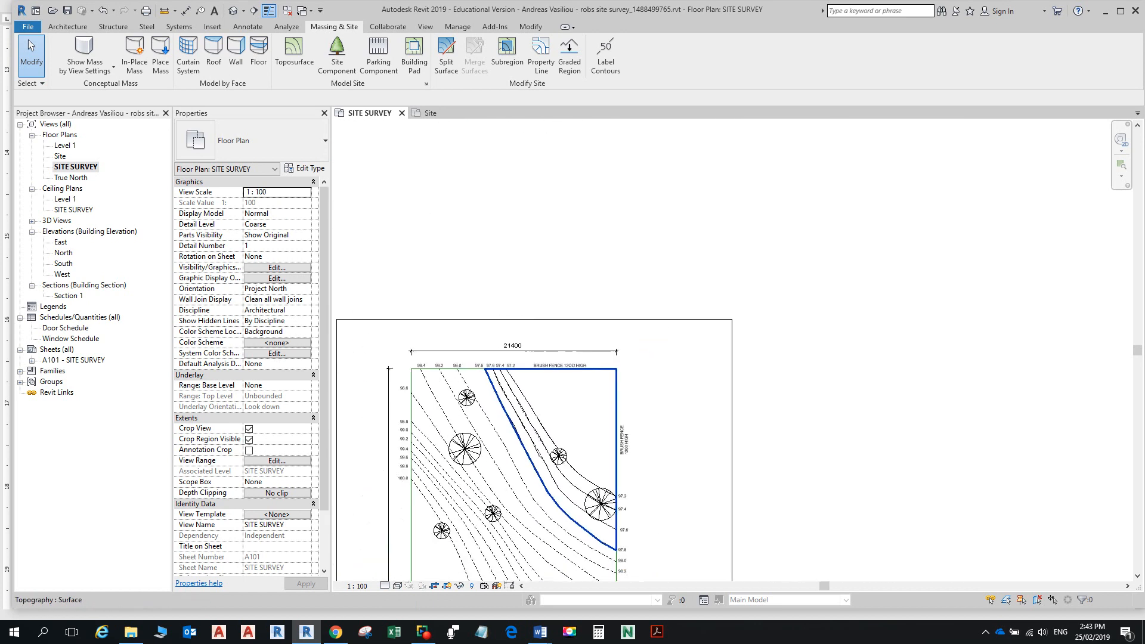
scroll(526, 431, "up", 5)
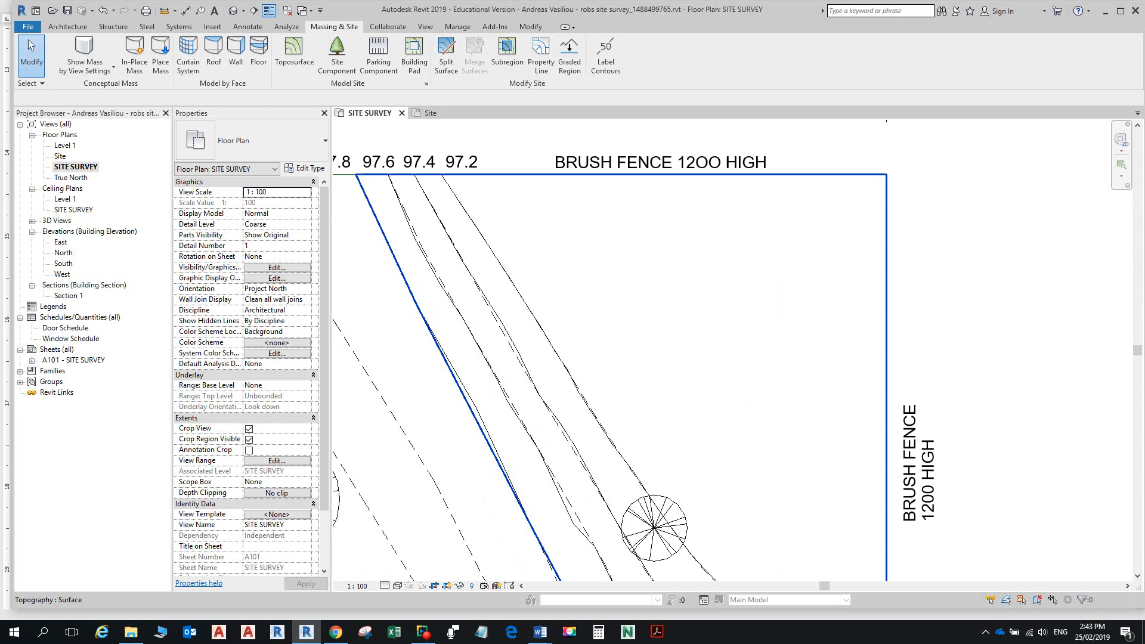
scroll(495, 477, "up", 2)
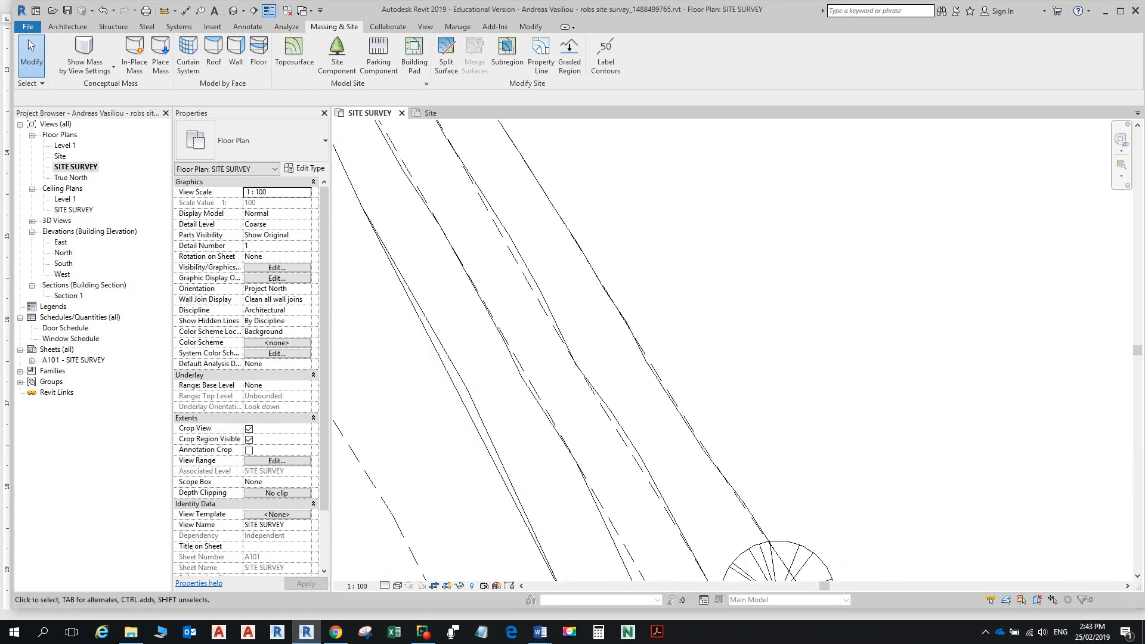
scroll(662, 429, "down", 2)
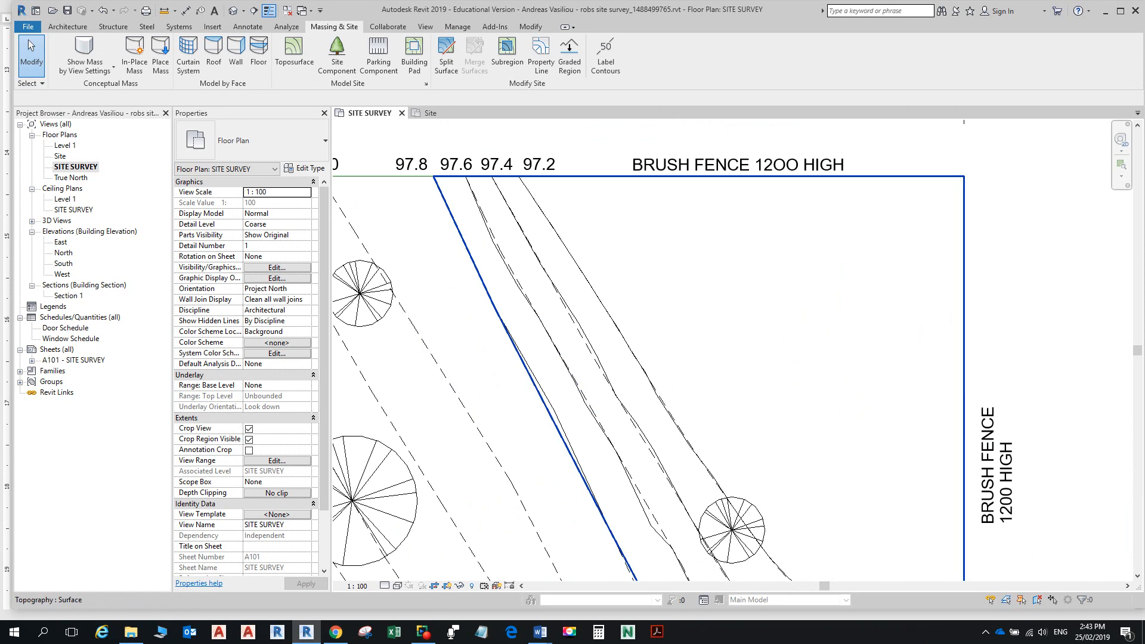
scroll(579, 408, "up", 4)
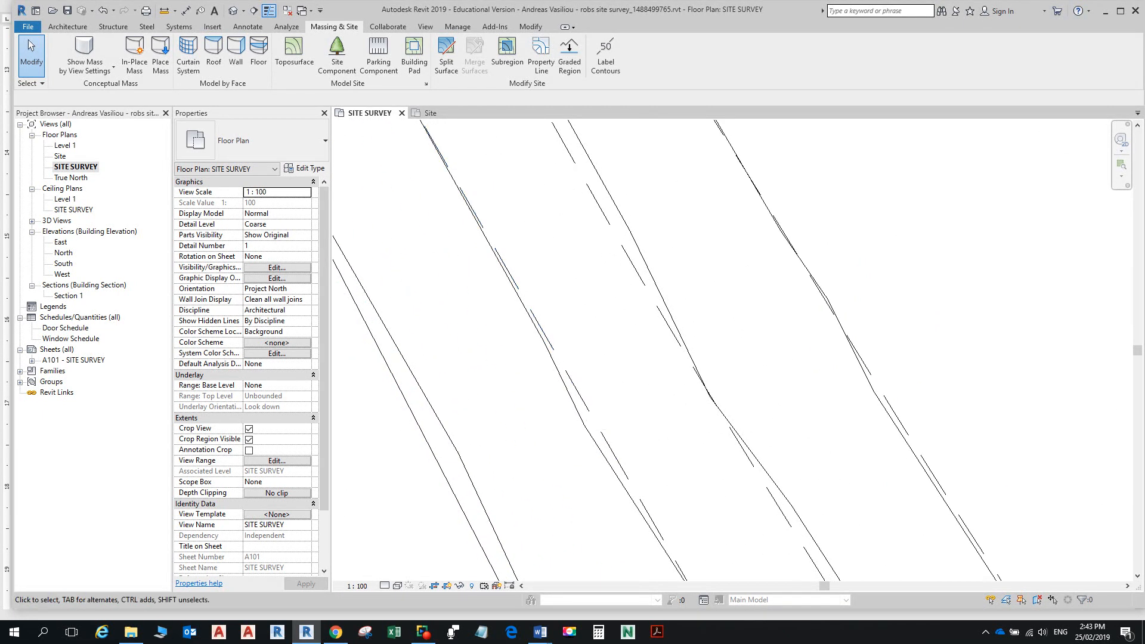
scroll(447, 444, "down", 5)
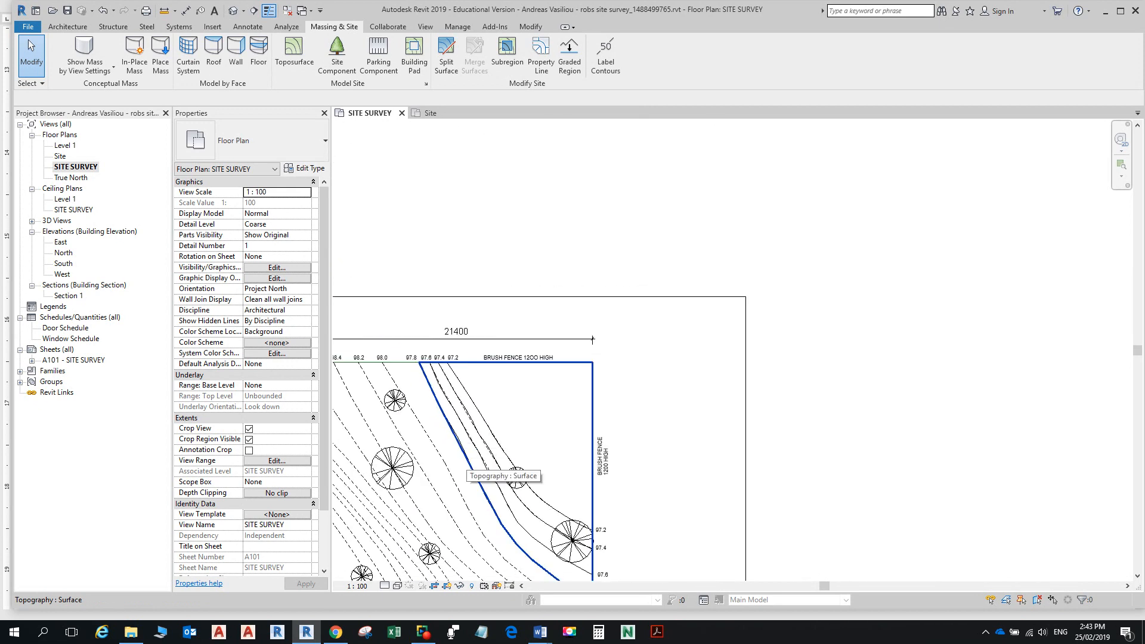
scroll(444, 456, "up", 5)
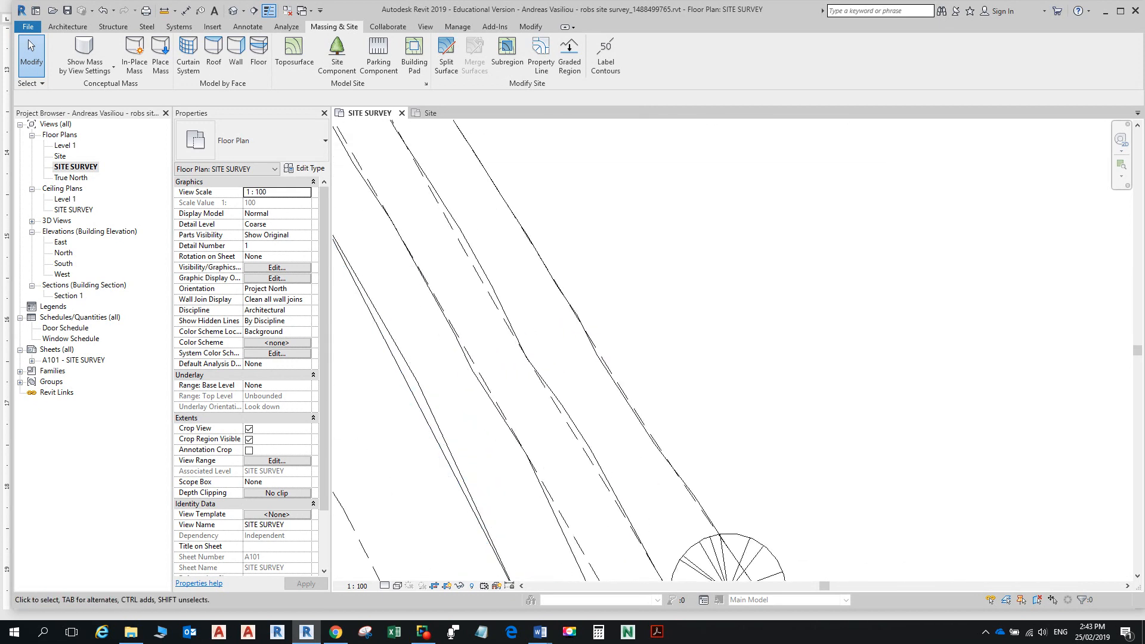
scroll(720, 287, "down", 3)
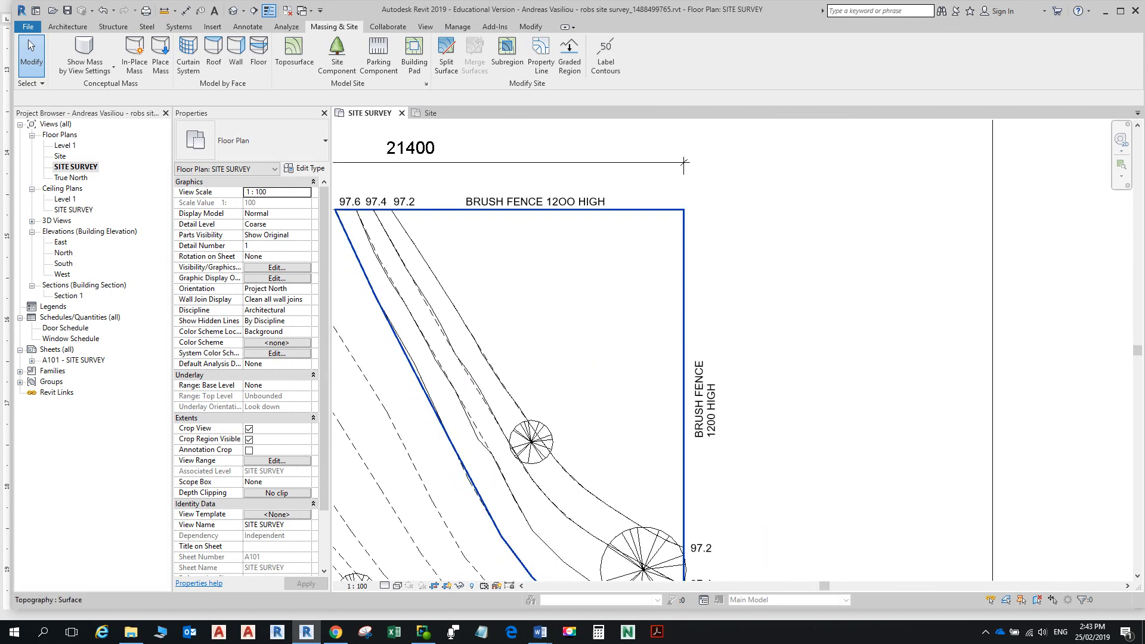
Step: Reopen the toposurface and add one 97800 point on the lower 97.8 contour
left_click(721, 287)
left_click(496, 58)
middle_click_drag(603, 381, 616, 287)
scroll(416, 392, "up", 5)
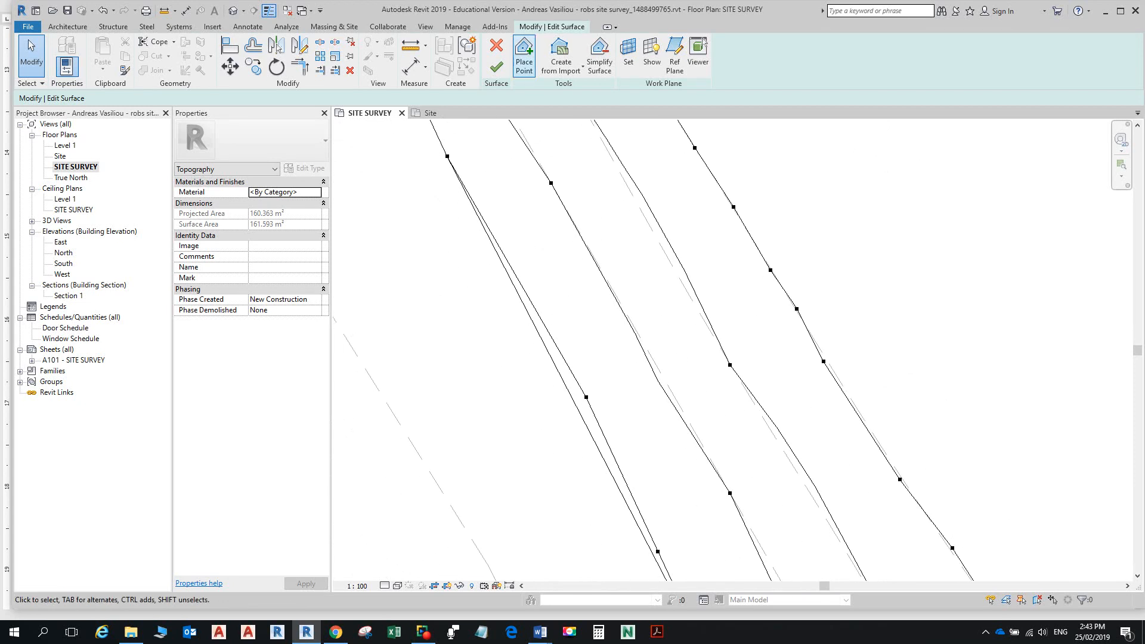
left_click(524, 56)
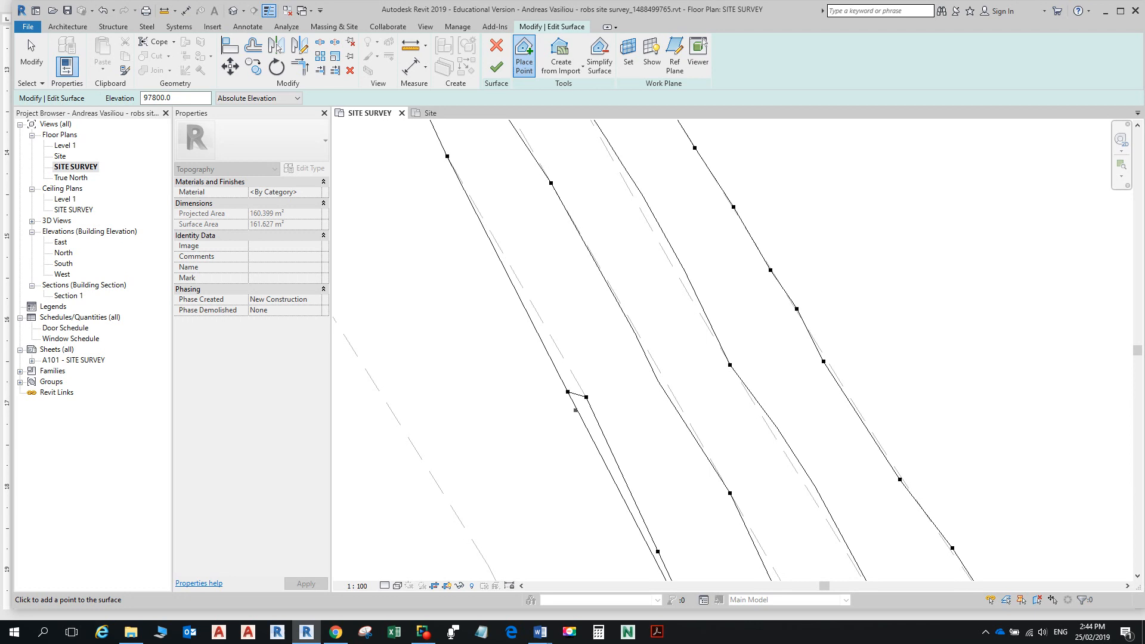
left_click(599, 451)
key("Escape")
Step: Drag a boundary point and the new point onto the contour line
left_click(567, 391)
mouse_move(567, 391)
left_mouse_down()
mouse_move(582, 364)
mouse_move(574, 377)
left_mouse_up()
left_click(598, 450)
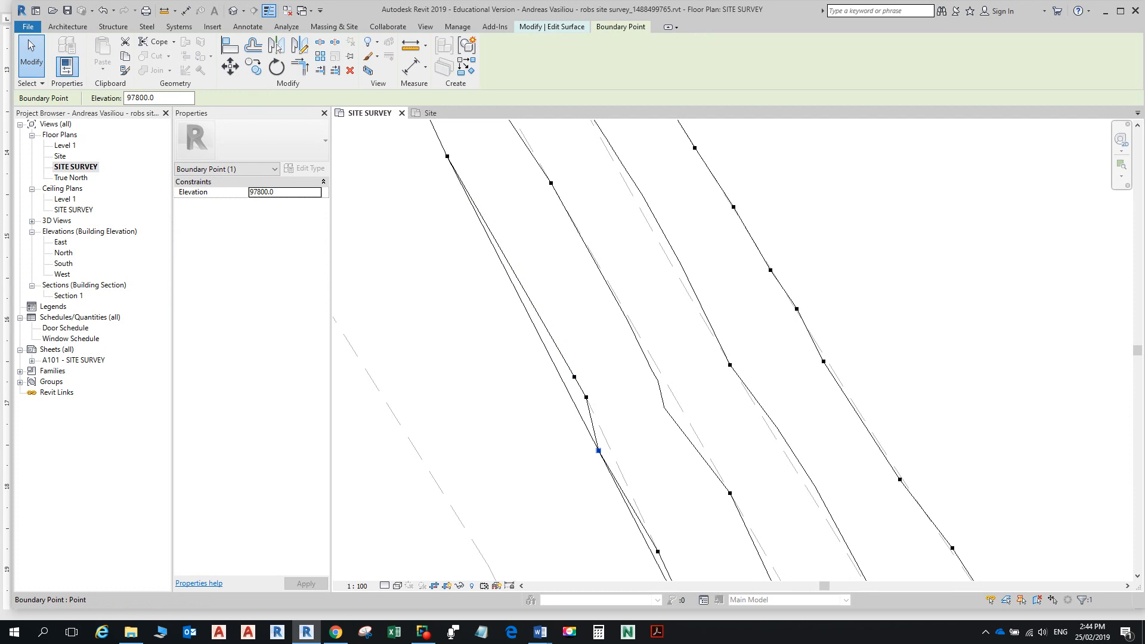
mouse_move(598, 450)
left_mouse_down()
mouse_move(623, 434)
mouse_move(609, 448)
left_mouse_up()
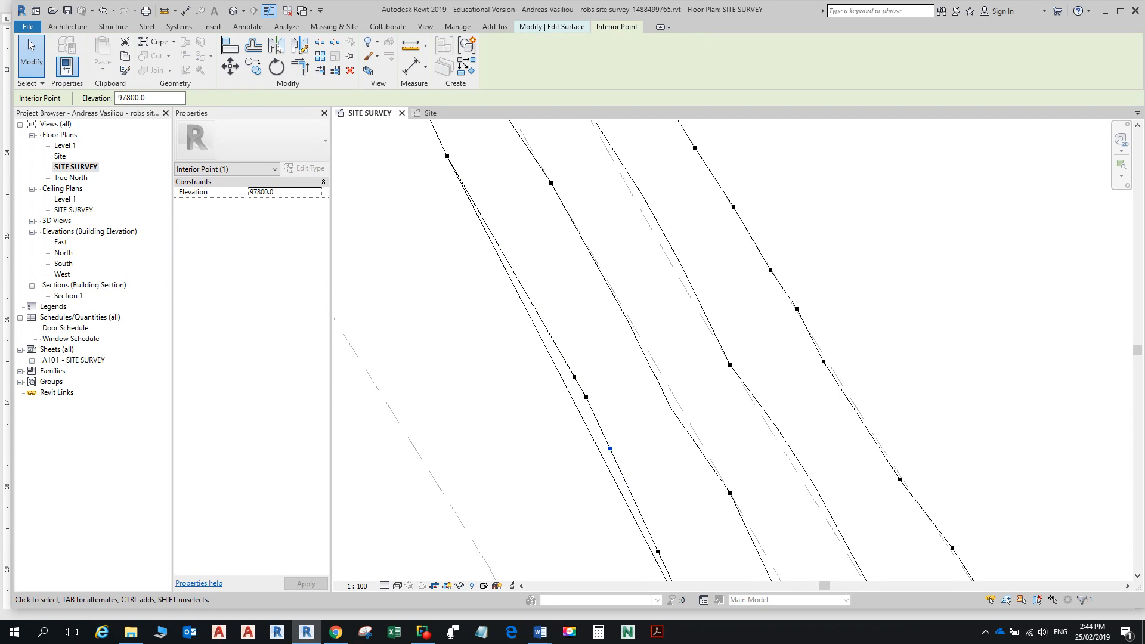
scroll(626, 322, "down", 5)
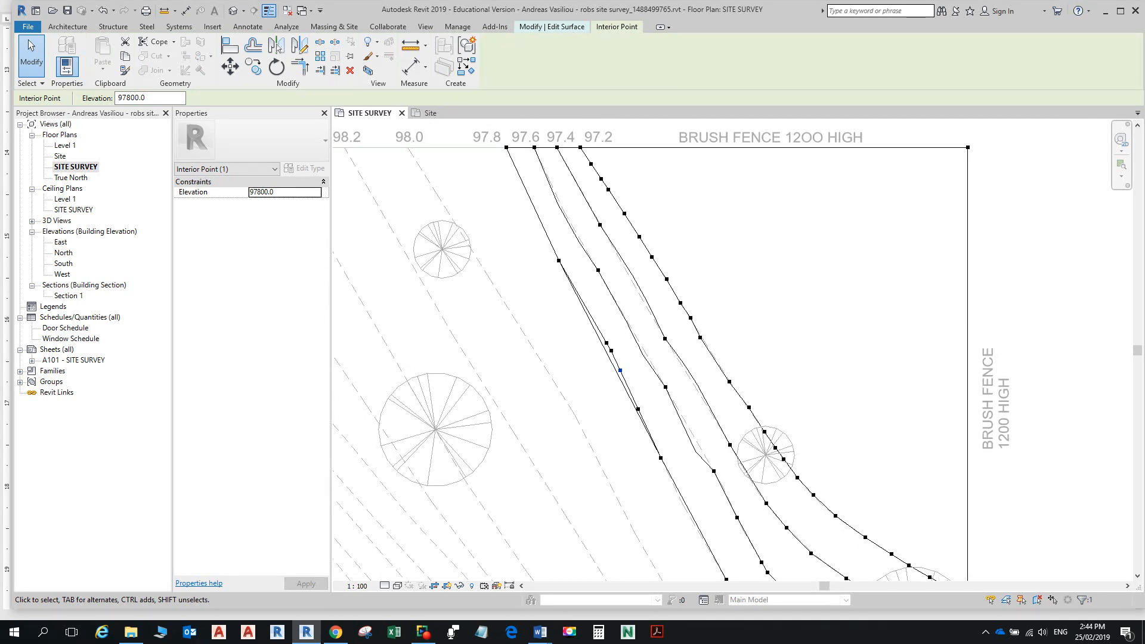
scroll(651, 351, "down", 1)
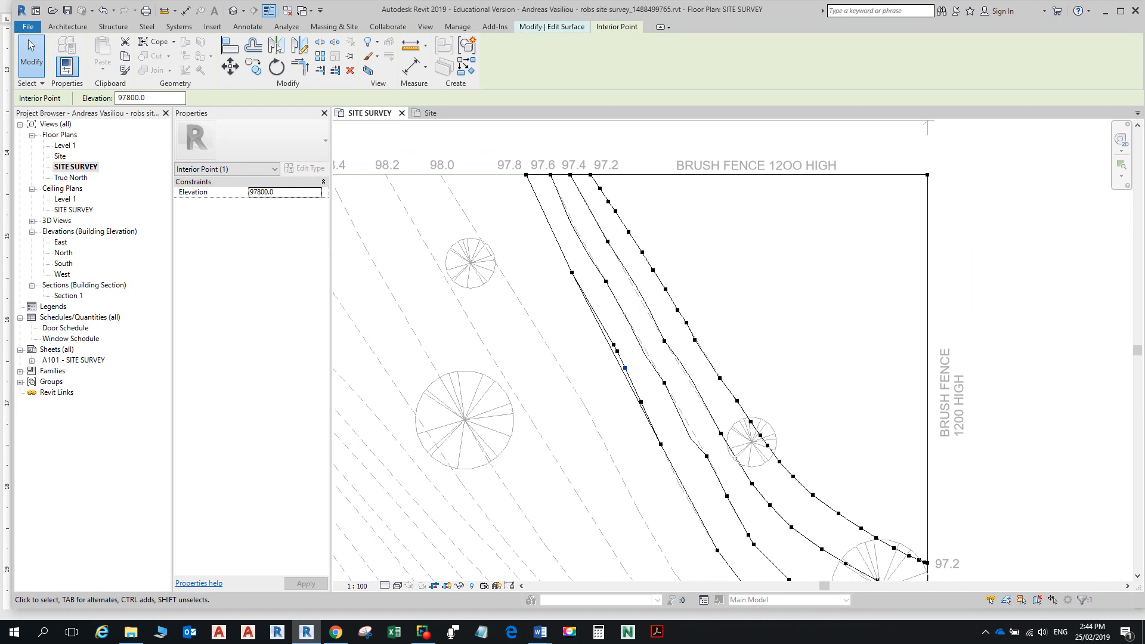
scroll(600, 347, "up", 1)
scroll(601, 347, "down", 2)
scroll(696, 435, "up", 3)
scroll(673, 407, "up", 2)
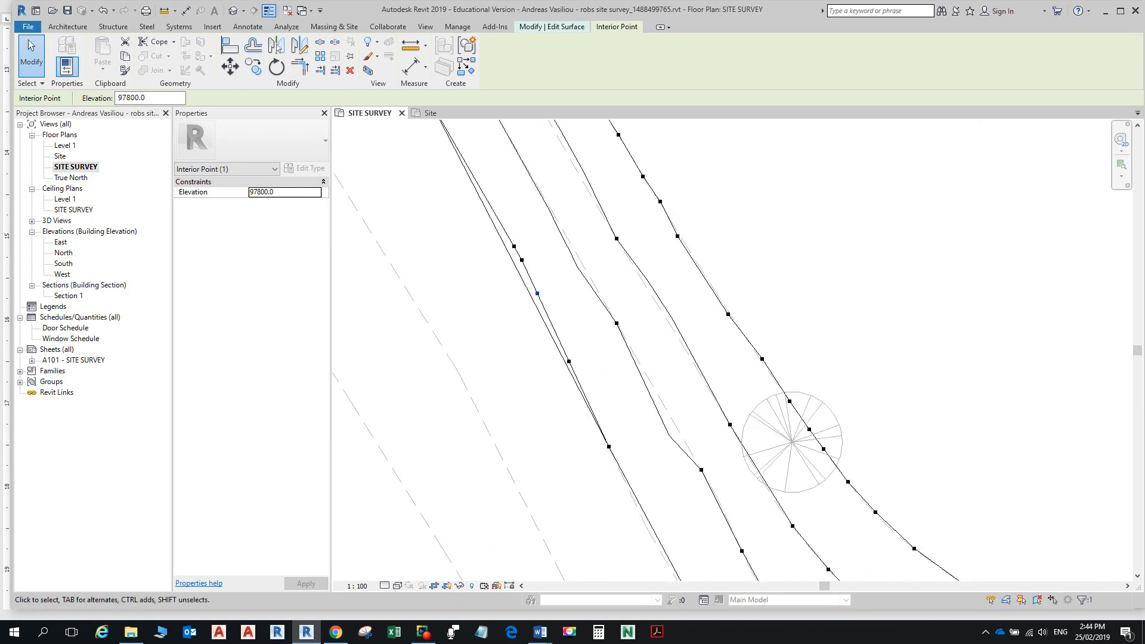
scroll(716, 477, "down", 3)
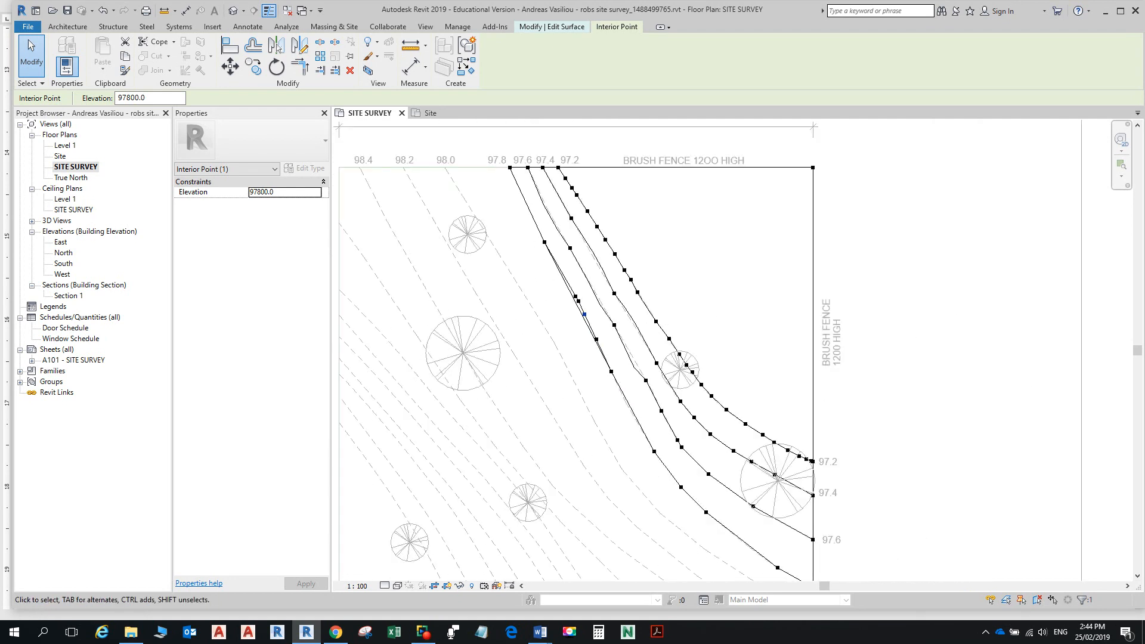
scroll(649, 371, "up", 5)
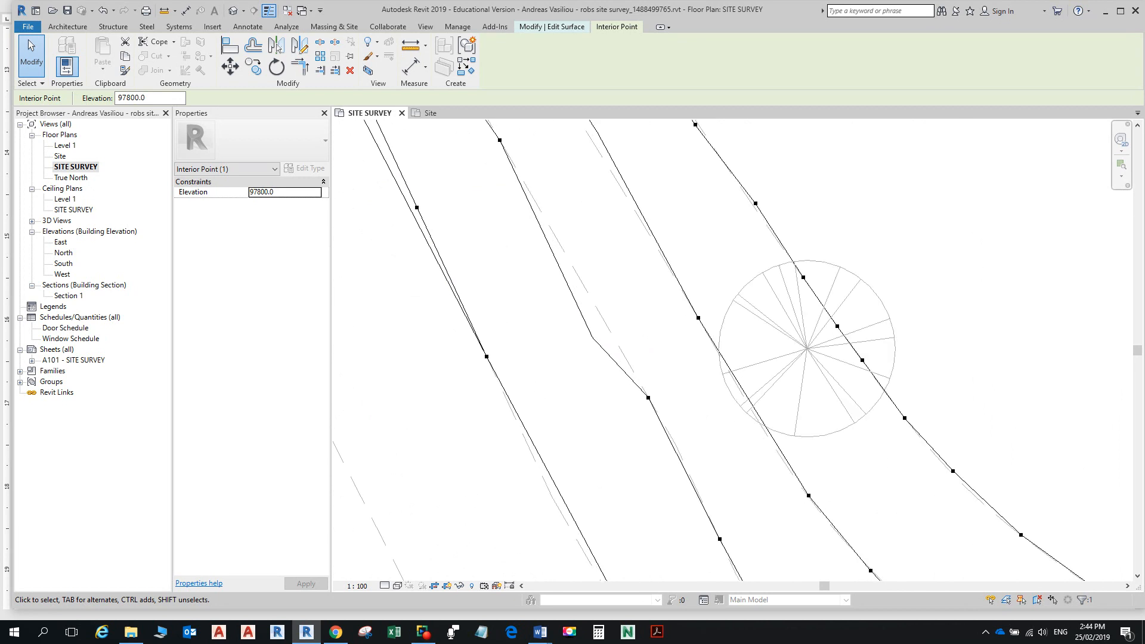
Step: Enter 97600 as the elevation and place the interior point
left_click(132, 98)
type("6")
key("Return")
scroll(577, 263, "down", 2)
left_click(454, 164)
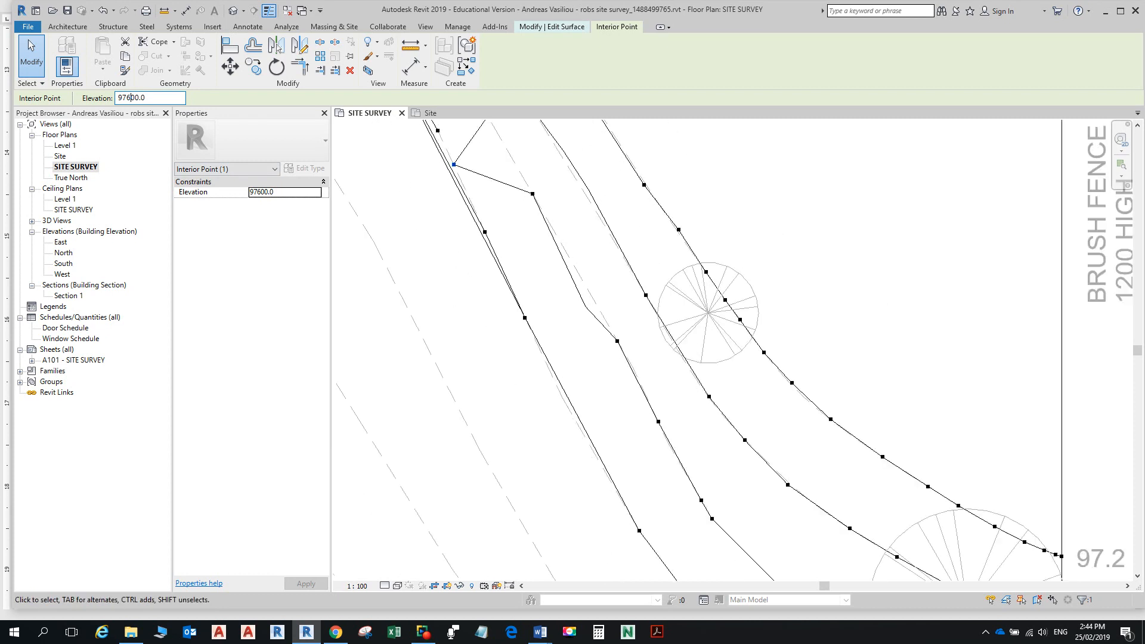
Step: Attempt a further elevation edit, then undo it to restore the previous value
key("shift+Left")
key("Return")
key("ctrl+z")
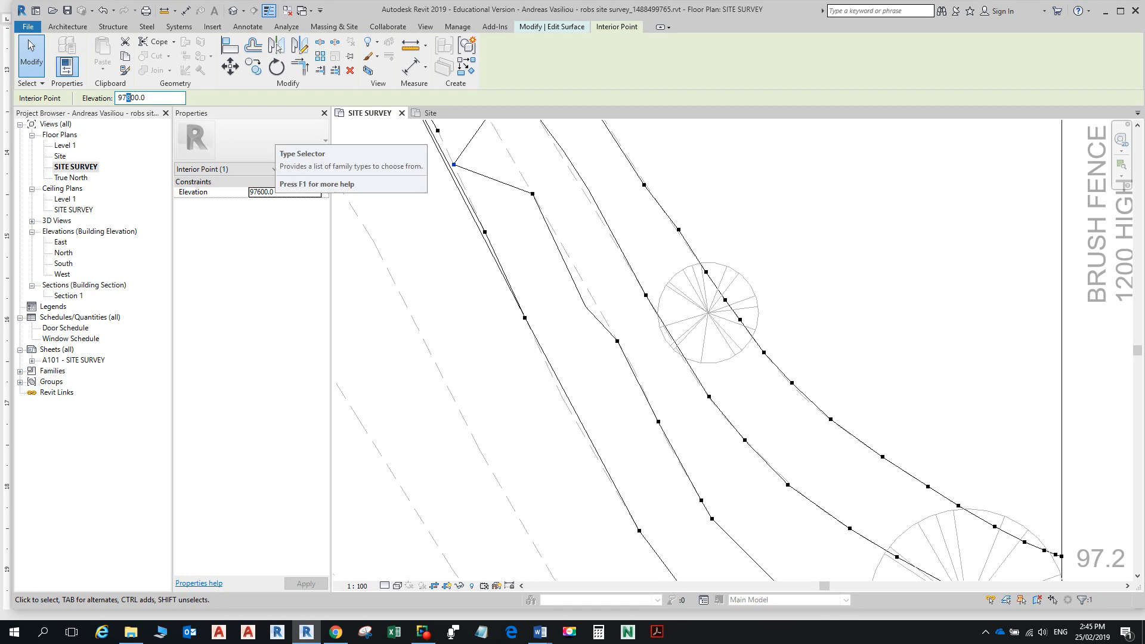
type("2")
key("ctrl+z")
Step: Finish the surface, then reselect the toposurface and reopen it for editing
left_click(552, 27)
left_click(498, 59)
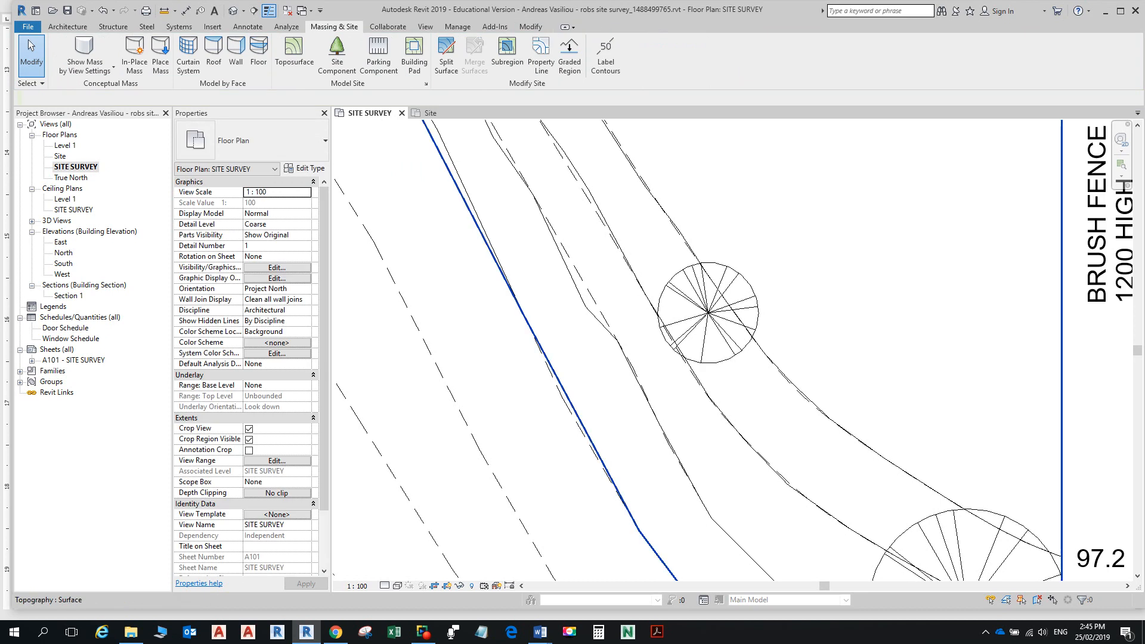
scroll(577, 265, "up", 3)
scroll(578, 250, "down", 5)
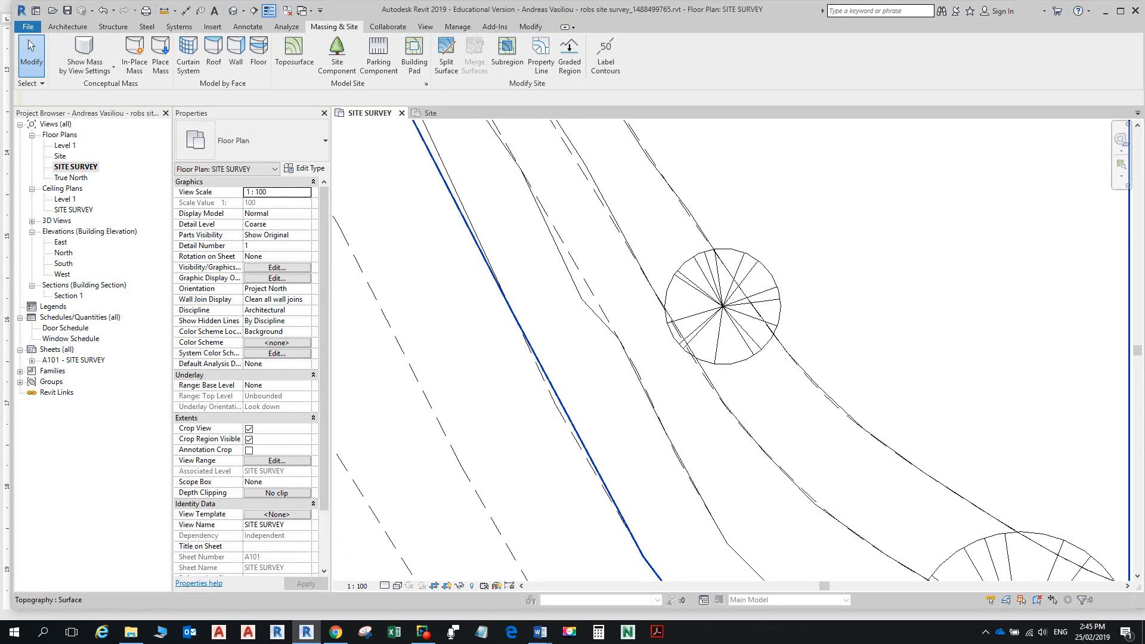
left_click(563, 260)
left_click(496, 59)
middle_click_drag(406, 161, 620, 535)
scroll(591, 222, "down", 5)
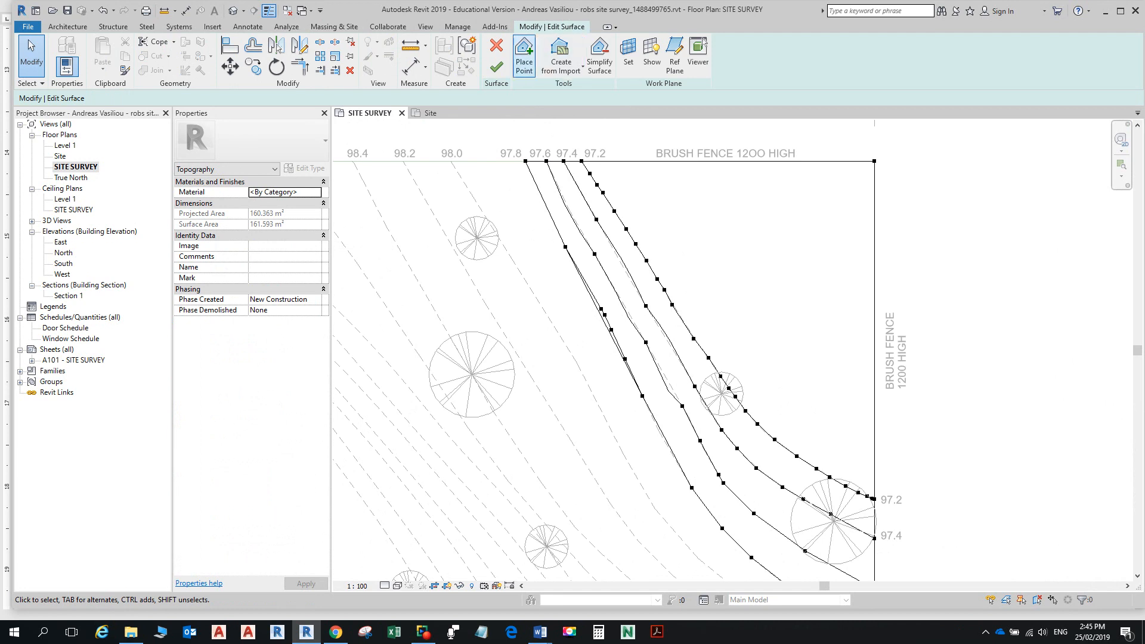
Step: Set the elevation to 97600 and add three points along the 97.6 contour
left_click(524, 55)
left_click(156, 97)
key("BackSpace")
type("600.0")
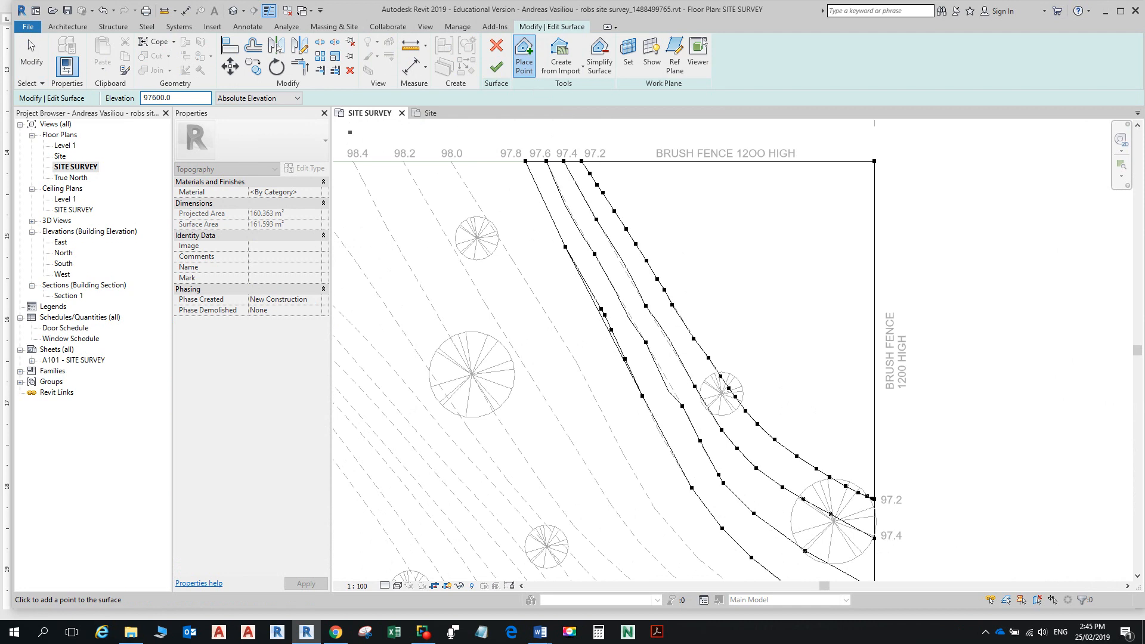
scroll(649, 330, "up", 4)
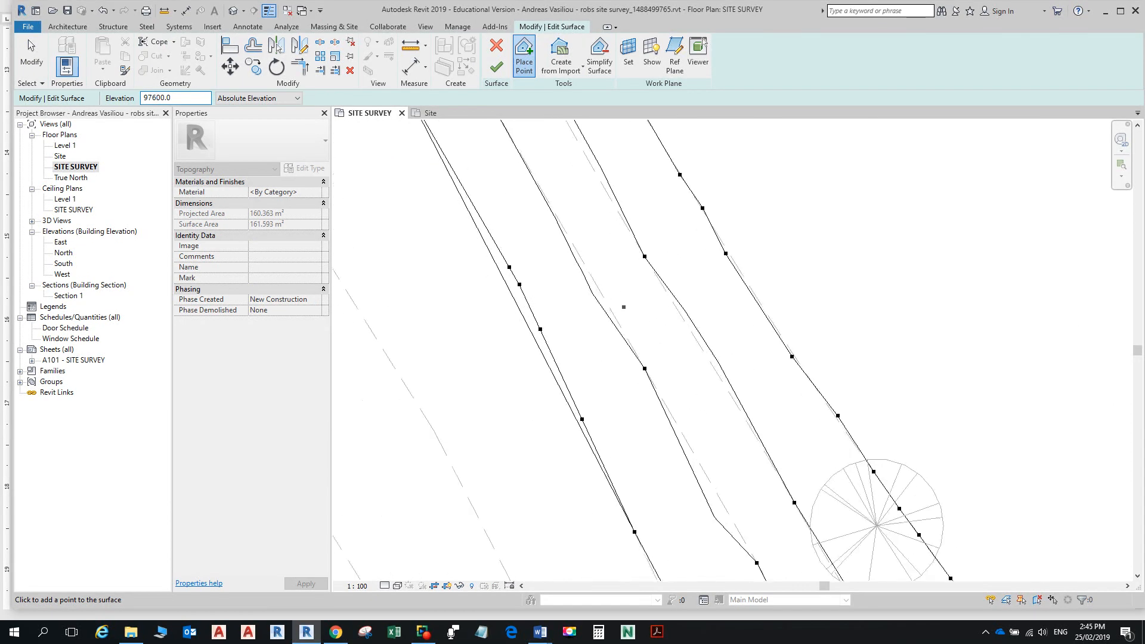
left_click(598, 288)
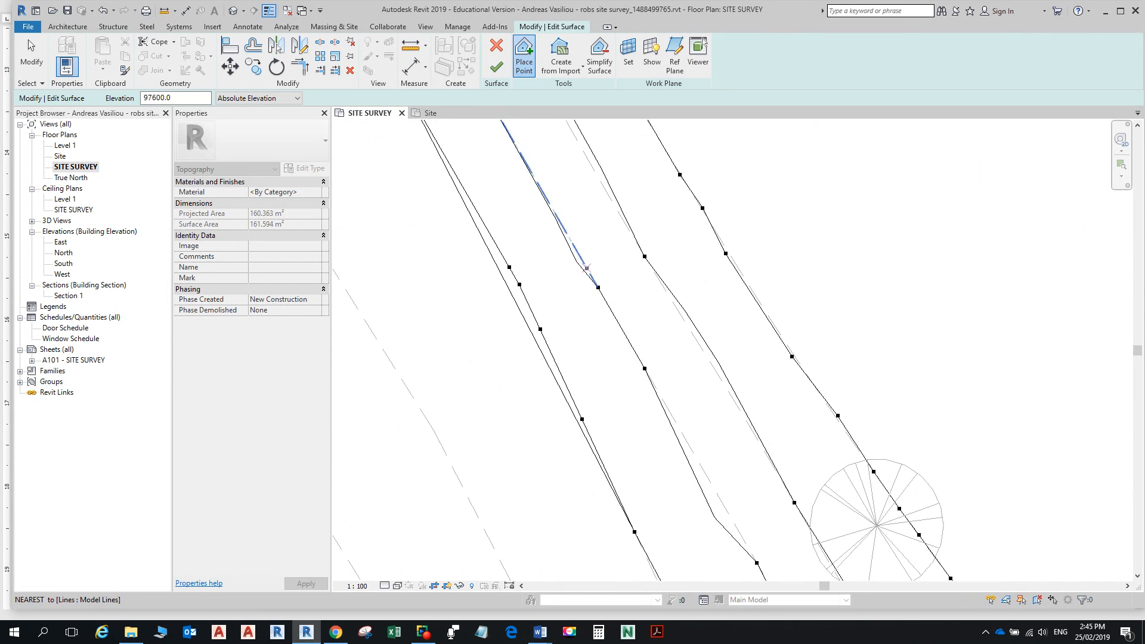
left_click(561, 225)
scroll(562, 225, "down", 1)
middle_click_drag(562, 224, 593, 394)
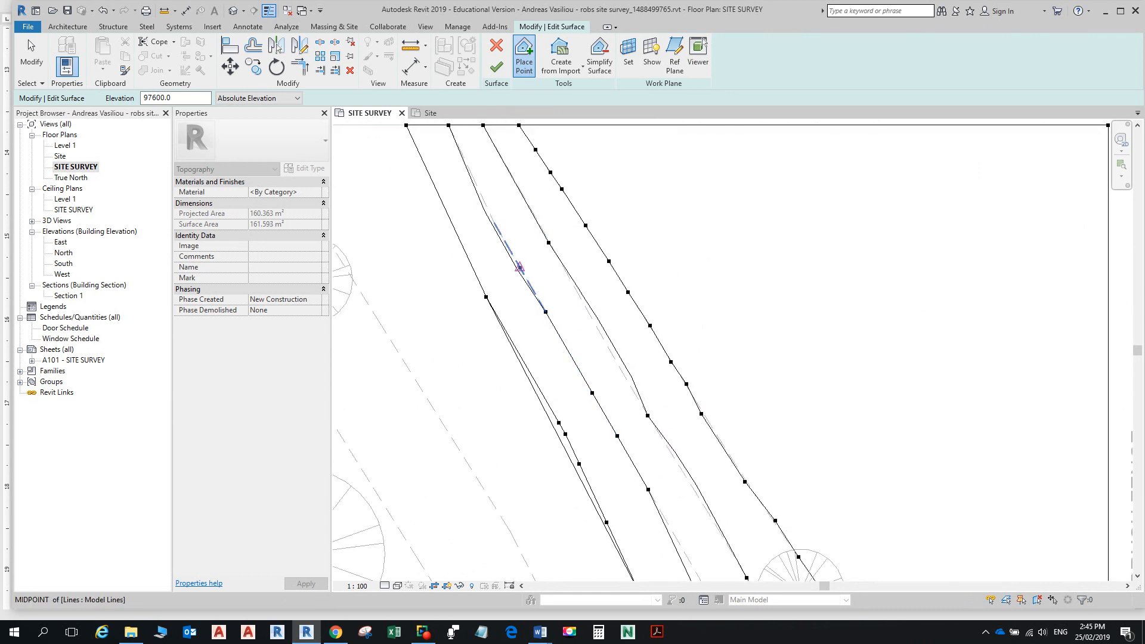
left_click(511, 250)
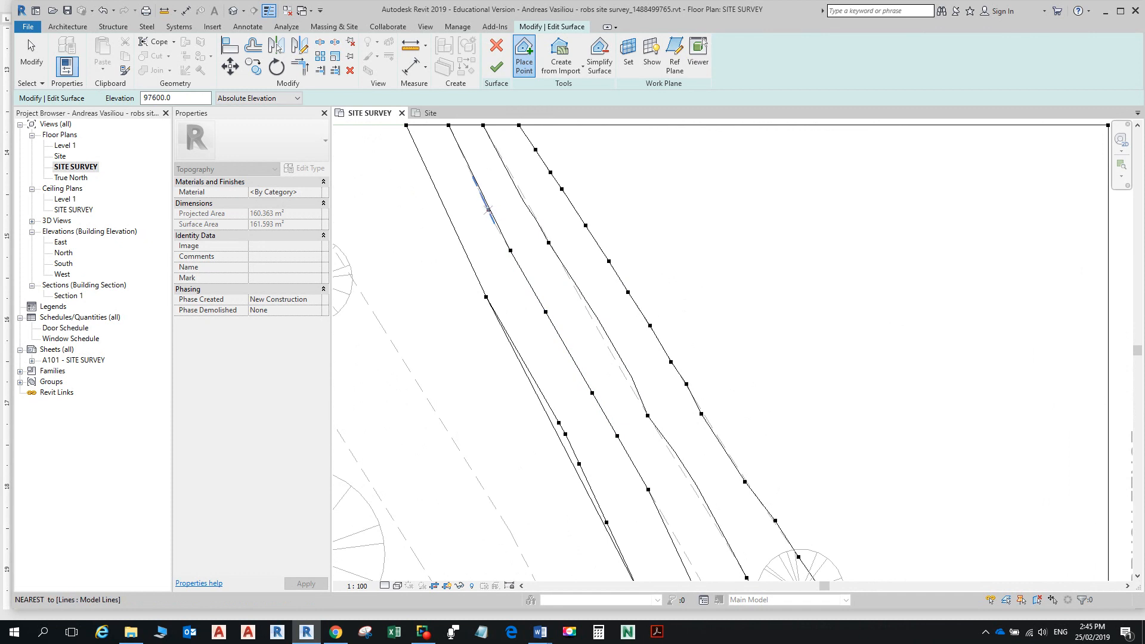
scroll(552, 274, "down", 1)
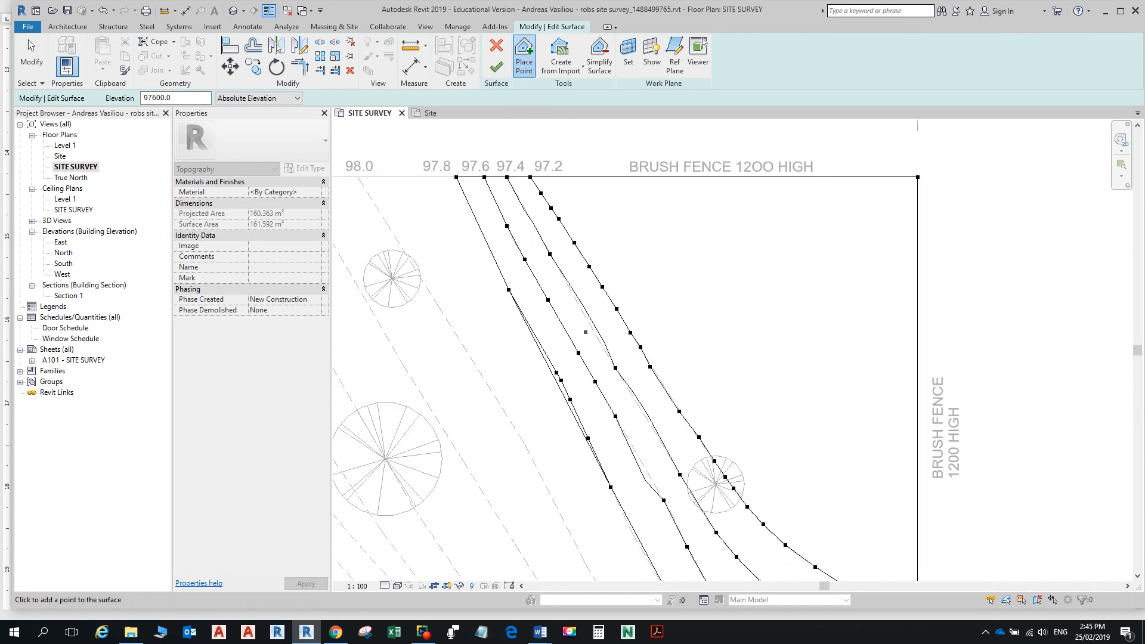
scroll(596, 328, "down", 1)
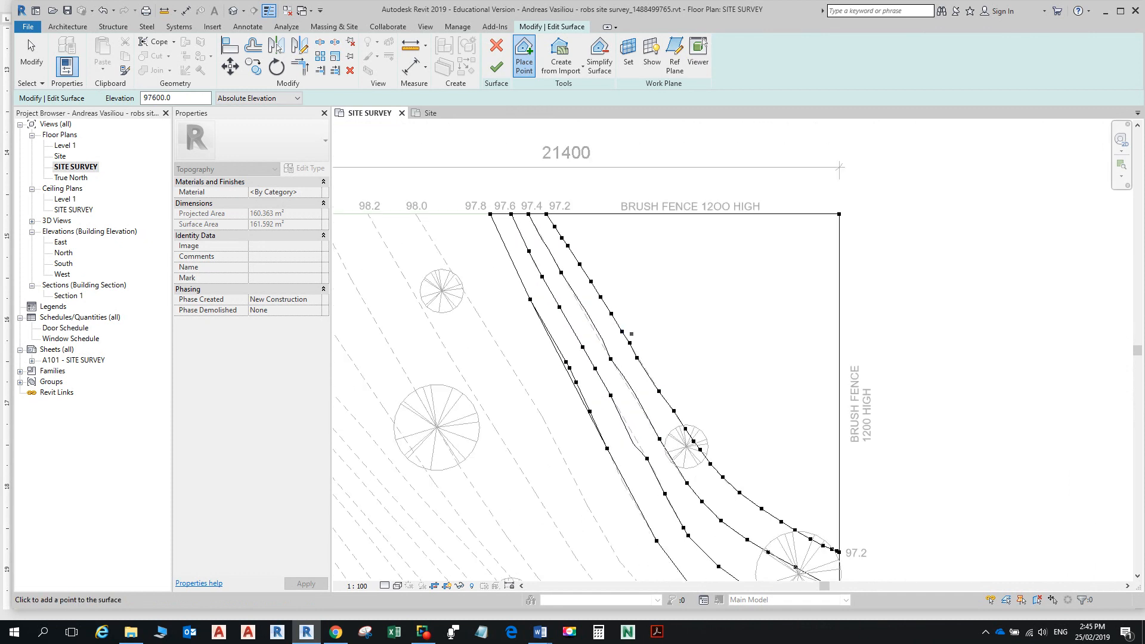
scroll(644, 348, "up", 3)
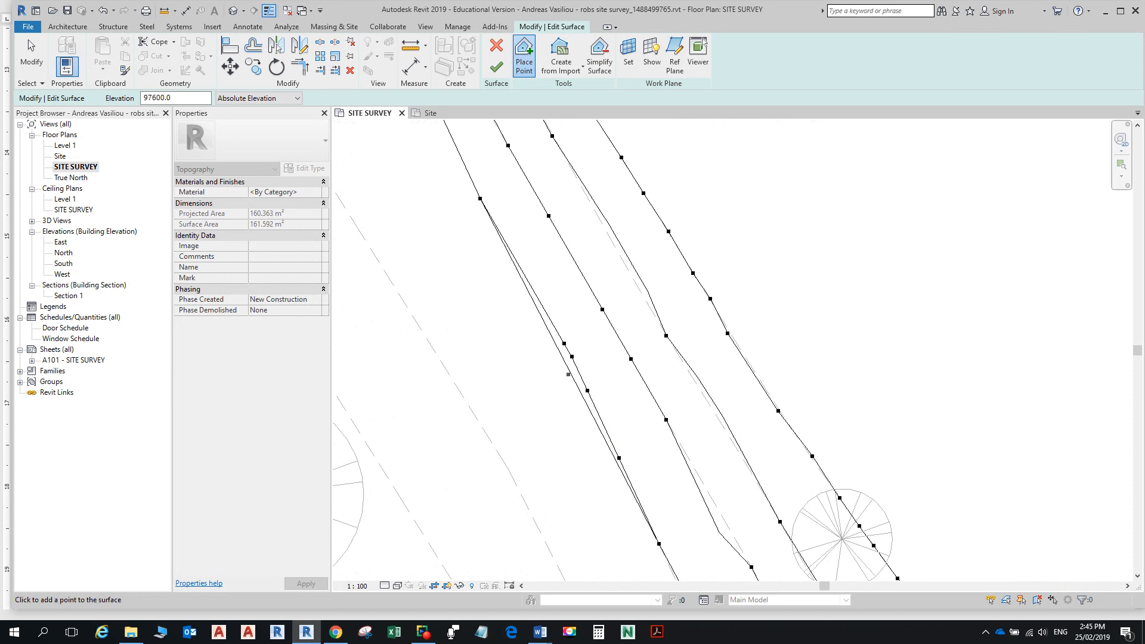
Step: Change the elevation for new points to 97800
left_click(152, 97)
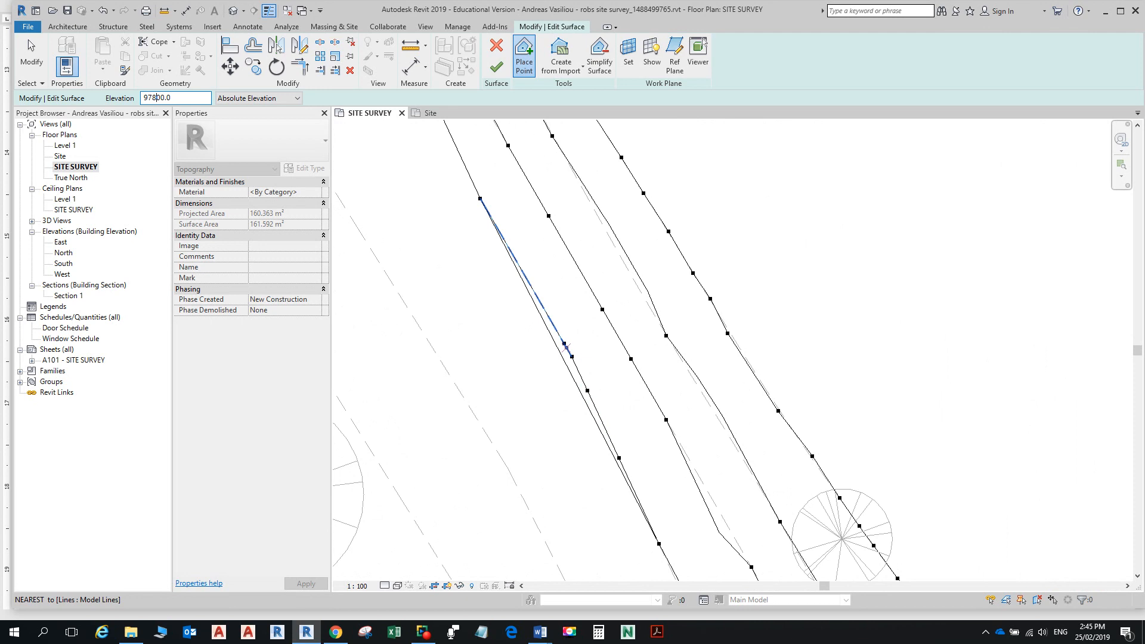
scroll(590, 397, "down", 5)
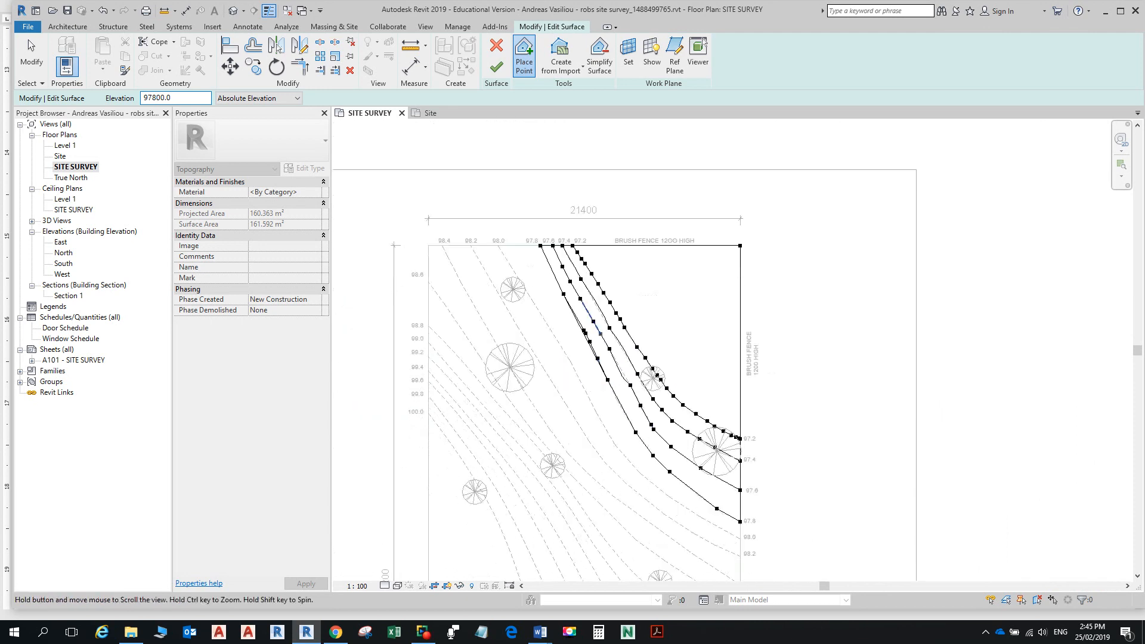
scroll(538, 348, "up", 2)
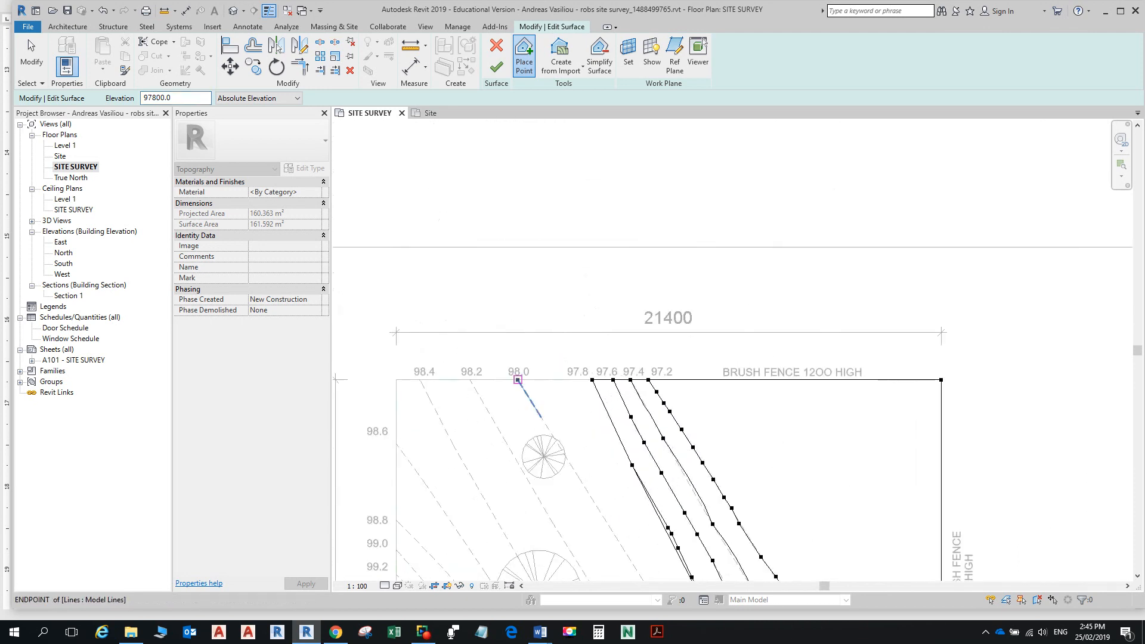
Step: Set point elevation to 98000 and place points along the 98.0 contour from the top boundary
left_click(152, 98)
key("BackSpace")
key("BackSpace")
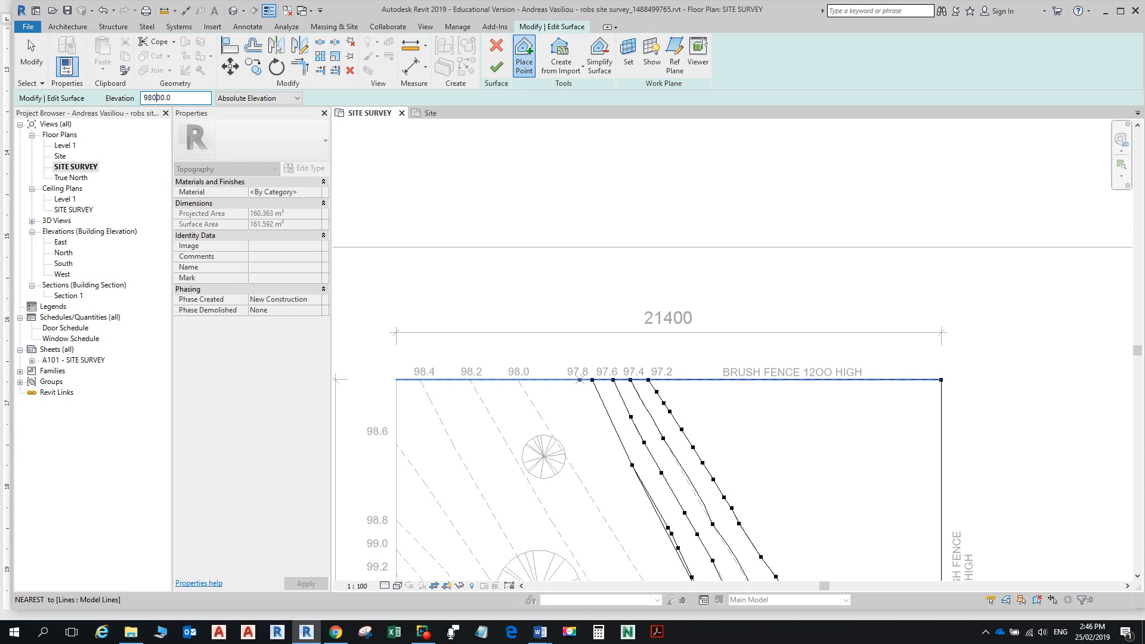
left_click(518, 379)
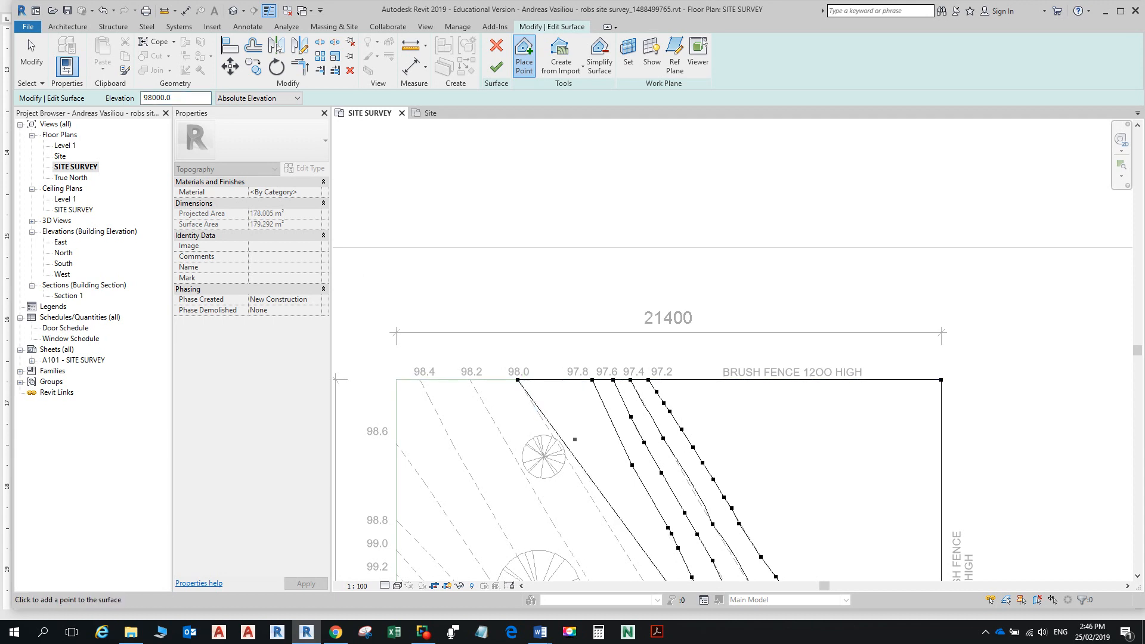
scroll(597, 440, "down", 3)
middle_click_drag(599, 457, 581, 348)
scroll(580, 347, "up", 3)
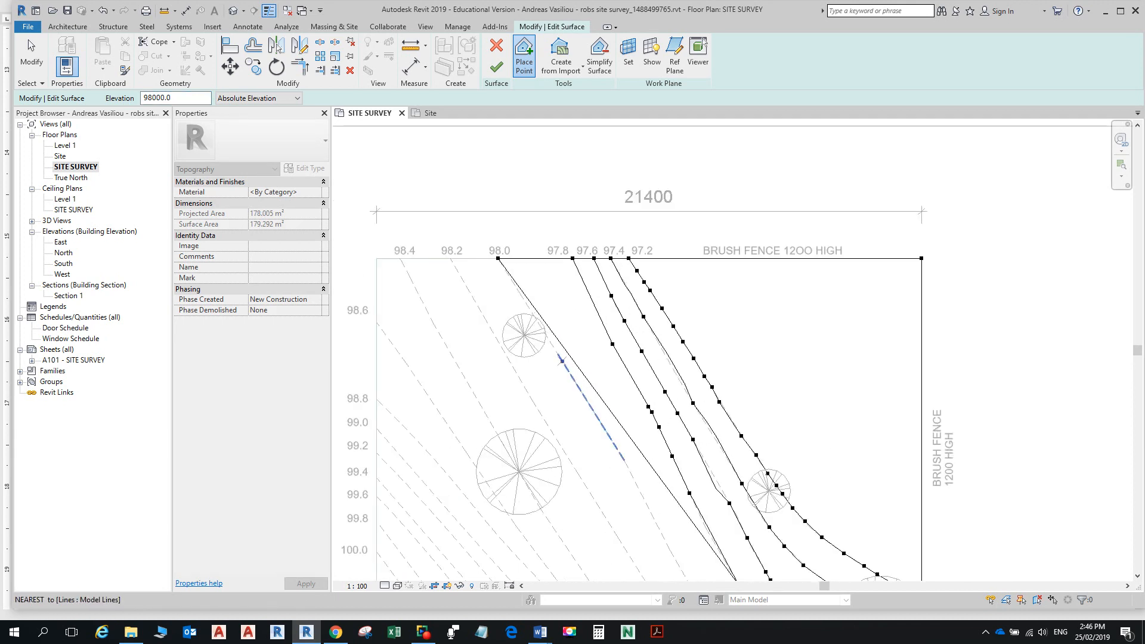
left_click(559, 355)
left_click(627, 467)
Step: Continue placing 98000 points down the 98.0 contour to where it meets the fence
scroll(633, 391, "down", 2)
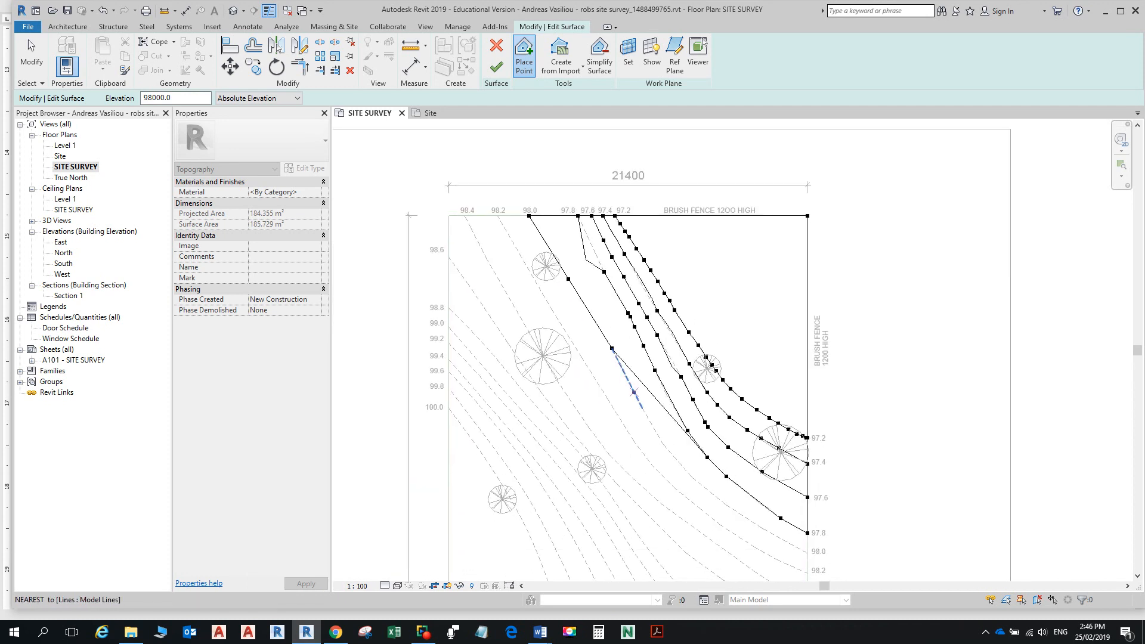
left_click(642, 408)
left_click(662, 444)
left_click(691, 477)
left_click(725, 504)
left_click(762, 528)
scroll(767, 524, "down", 1)
scroll(769, 522, "up", 3)
left_click(705, 464)
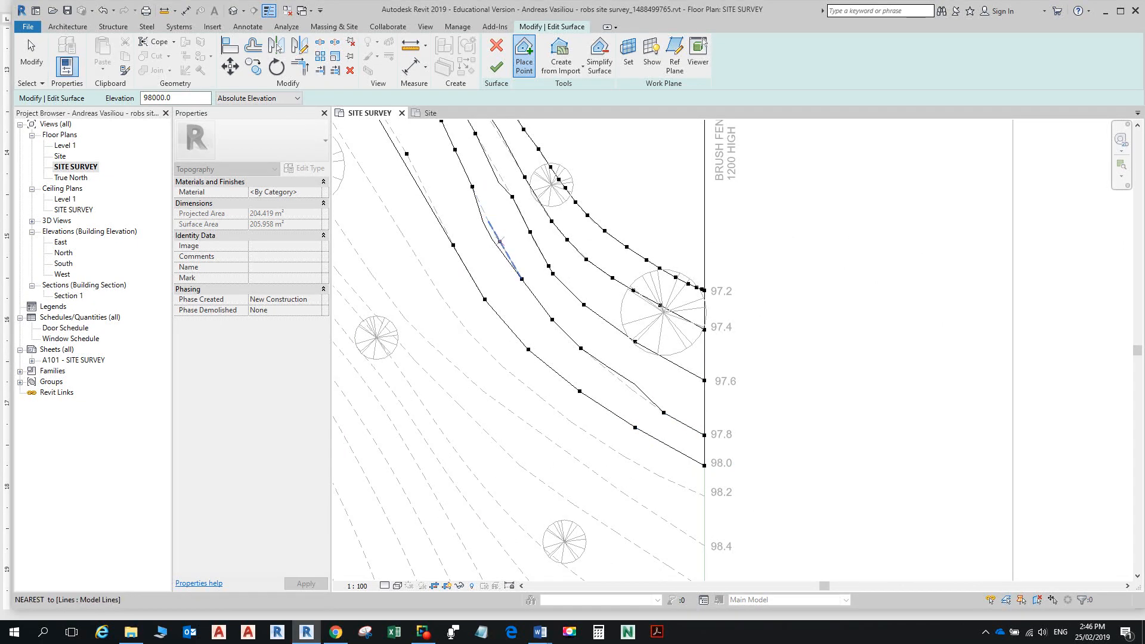
Step: Zoom around the SITE SURVEY contours and bring up the Visual Style choices for the view
scroll(498, 240, "up", 2)
scroll(501, 219, "down", 5)
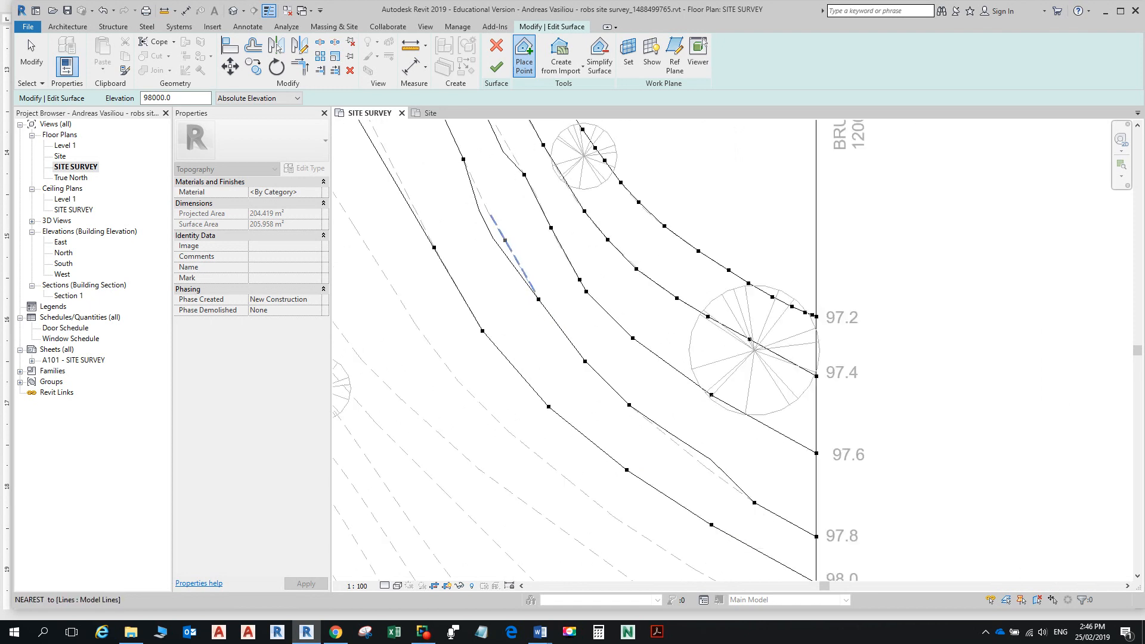
scroll(630, 326, "up", 5)
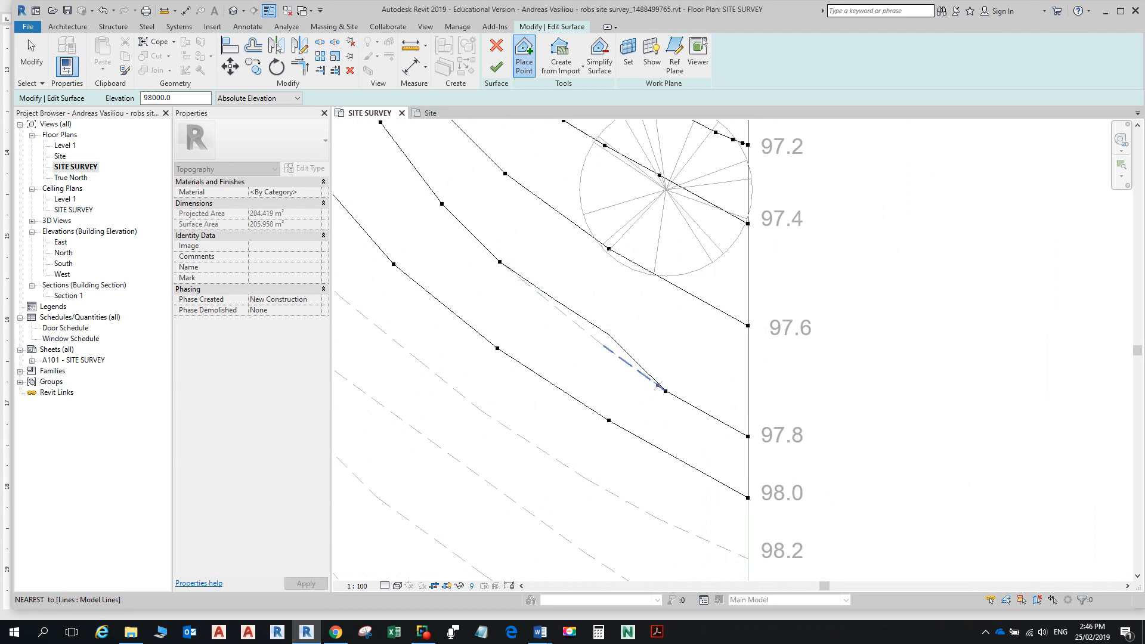
scroll(665, 342, "down", 1)
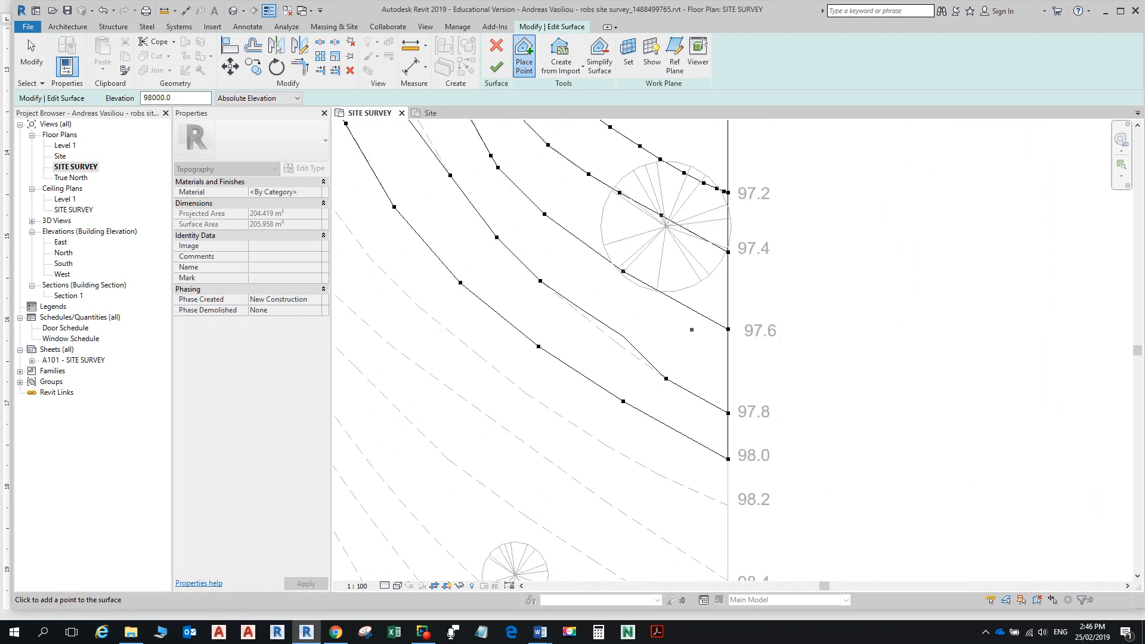
scroll(697, 324, "down", 3)
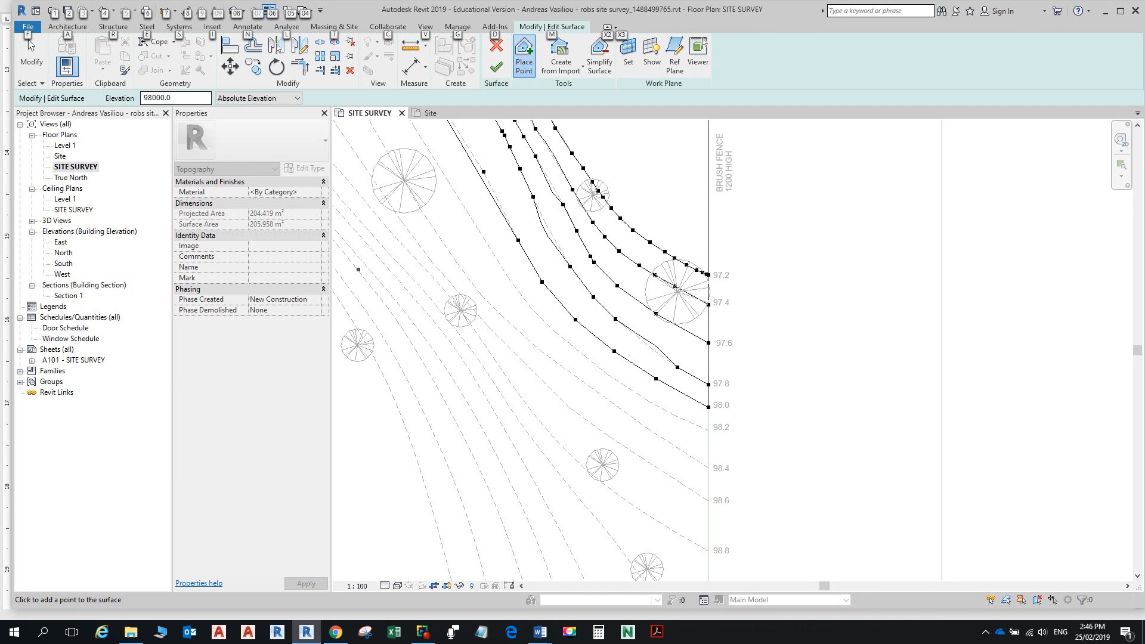
scroll(636, 412, "down", 1)
scroll(653, 514, "down", 3)
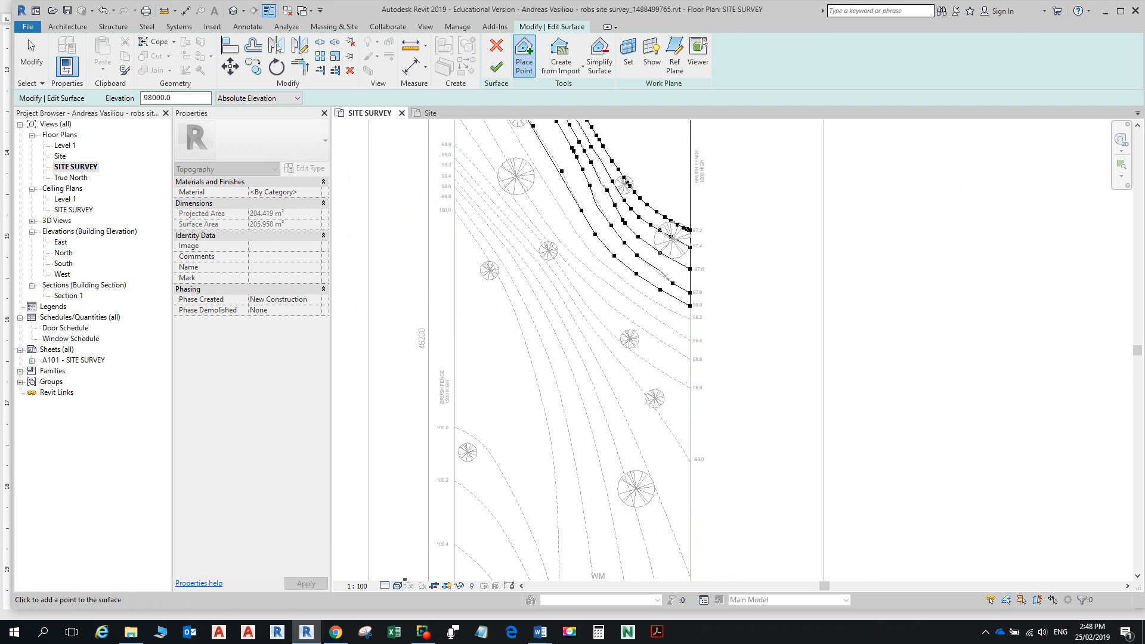
left_click(397, 586)
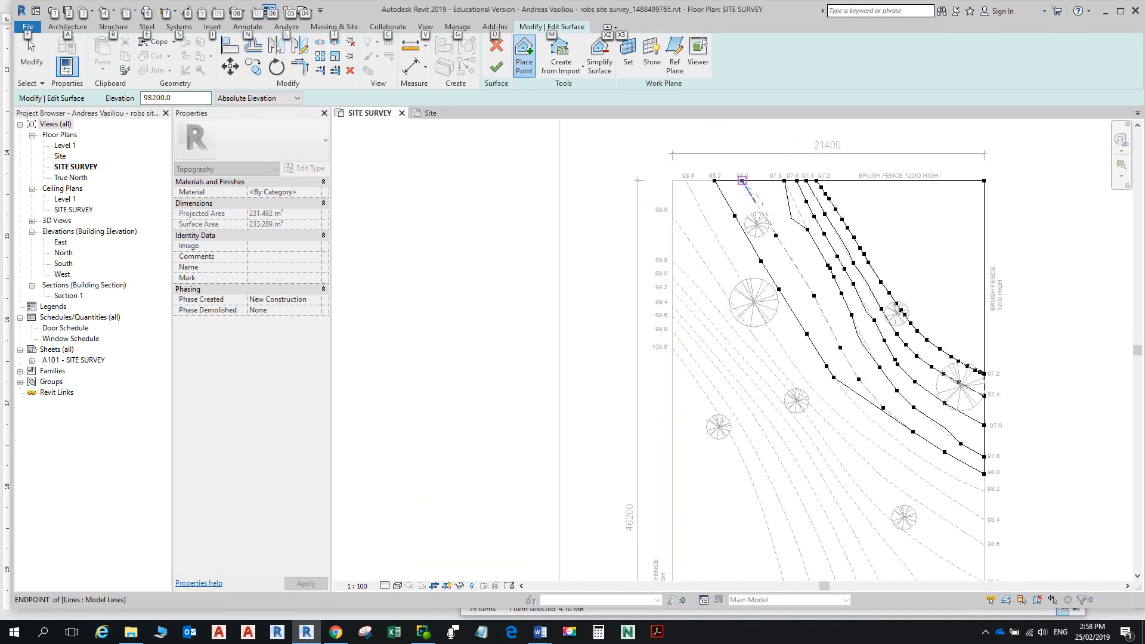
Step: Add three 98200 points along the upper stretch of the 98.2 contour
scroll(779, 242, "up", 2)
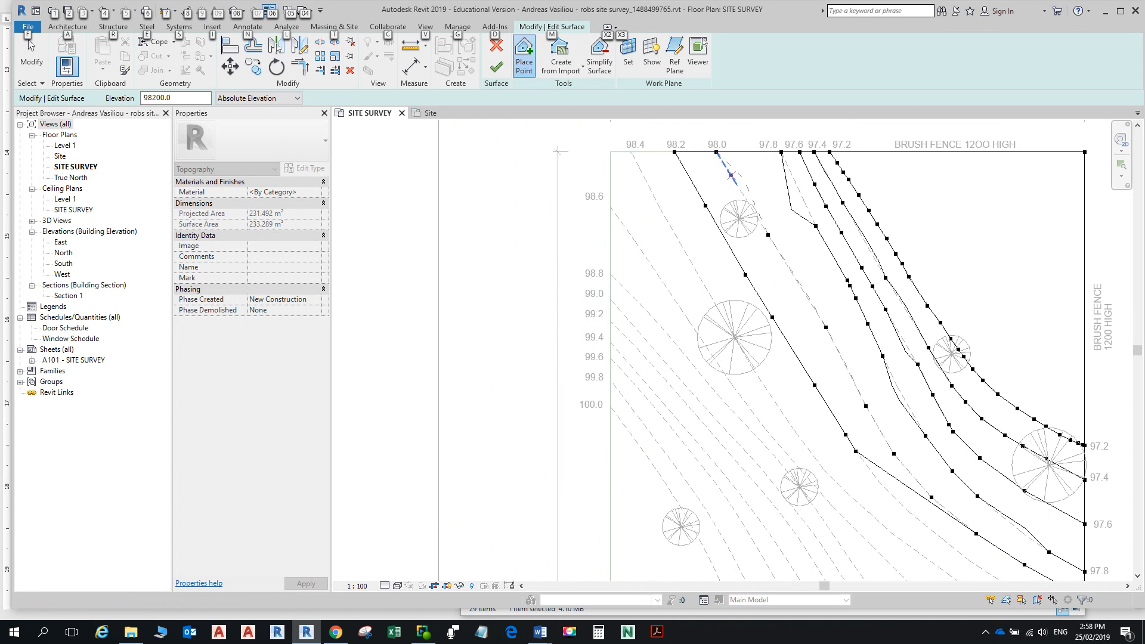
scroll(826, 330, "down", 2)
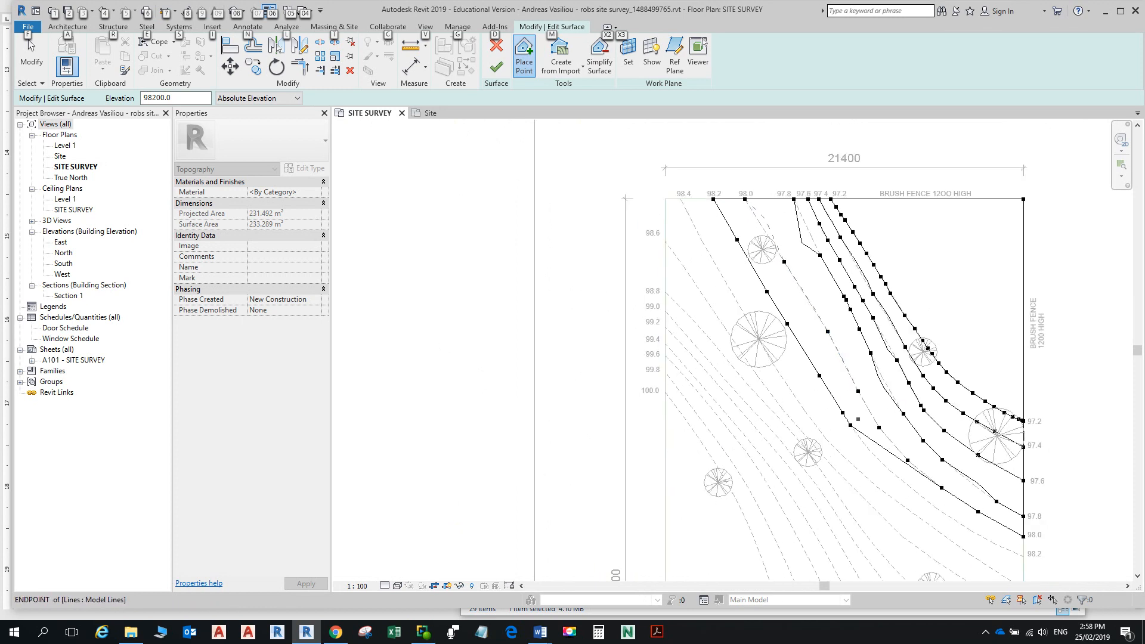
middle_click_drag(896, 400, 873, 292)
scroll(873, 292, "up", 3)
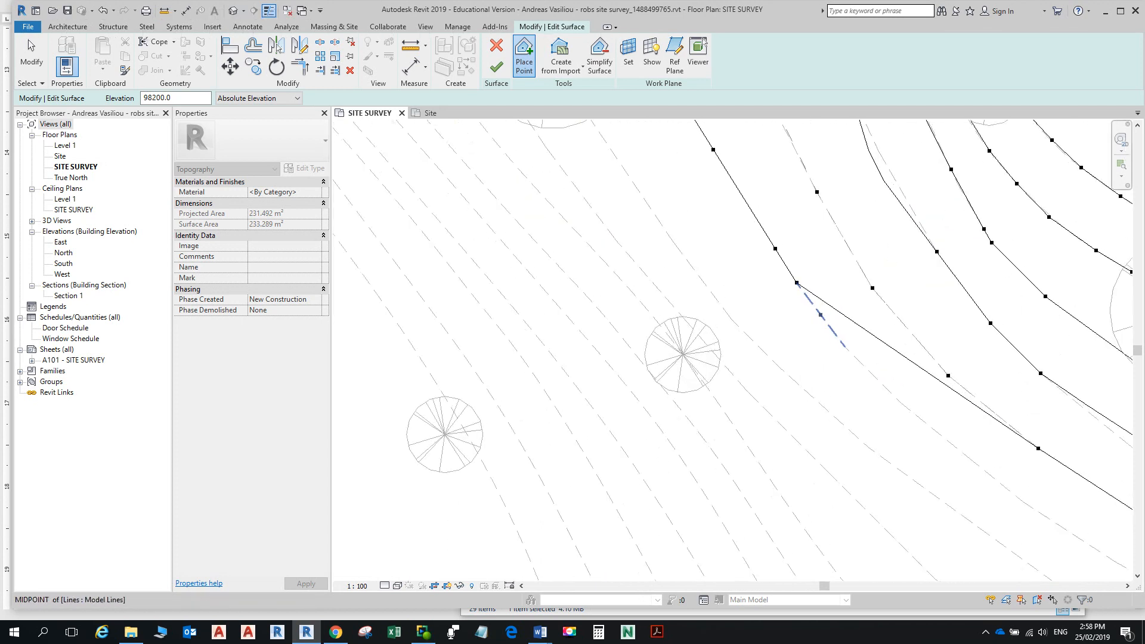
left_click(844, 346)
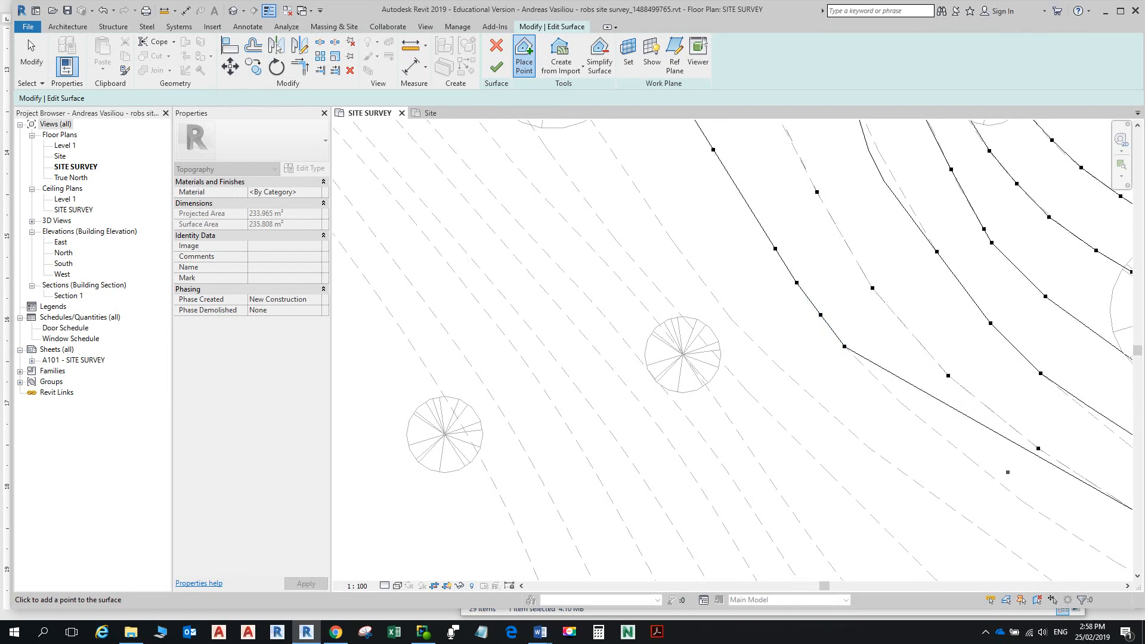
left_click(901, 403)
left_click(972, 459)
Step: Continue the 98.2 contour with four more 98200 points down to its end
scroll(972, 457, "down", 2)
middle_click_drag(970, 438, 834, 284)
left_click(866, 332)
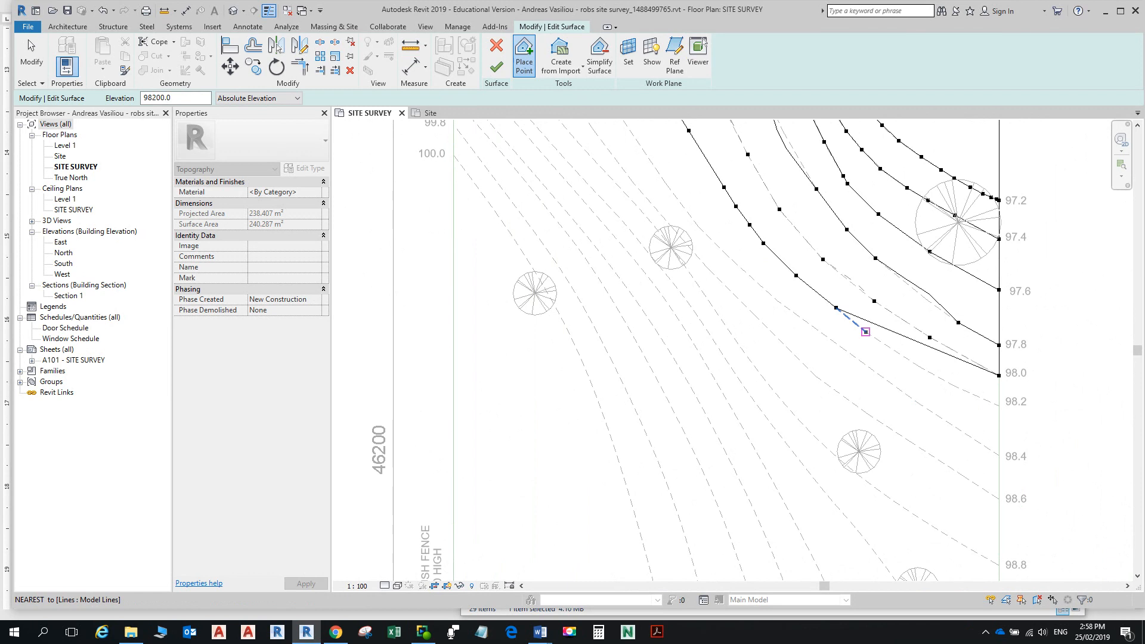
left_click(918, 365)
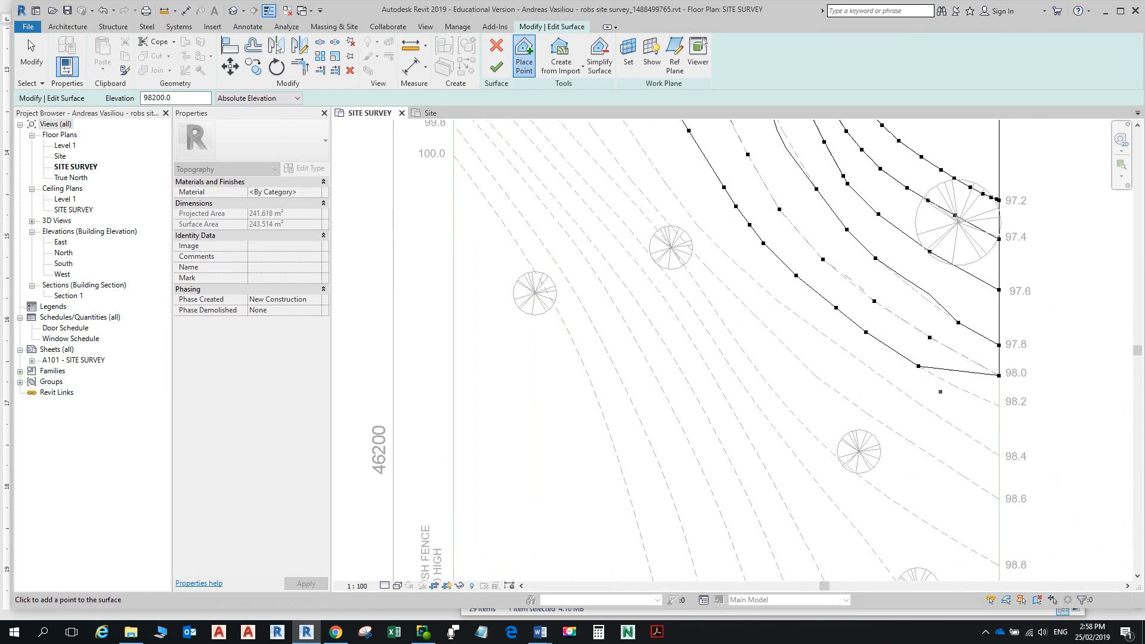
left_click(976, 396)
left_click(998, 406)
Step: Return to the top boundary contour labels and begin editing the point elevation value
scroll(990, 402, "down", 2)
middle_click_drag(920, 347, 932, 472)
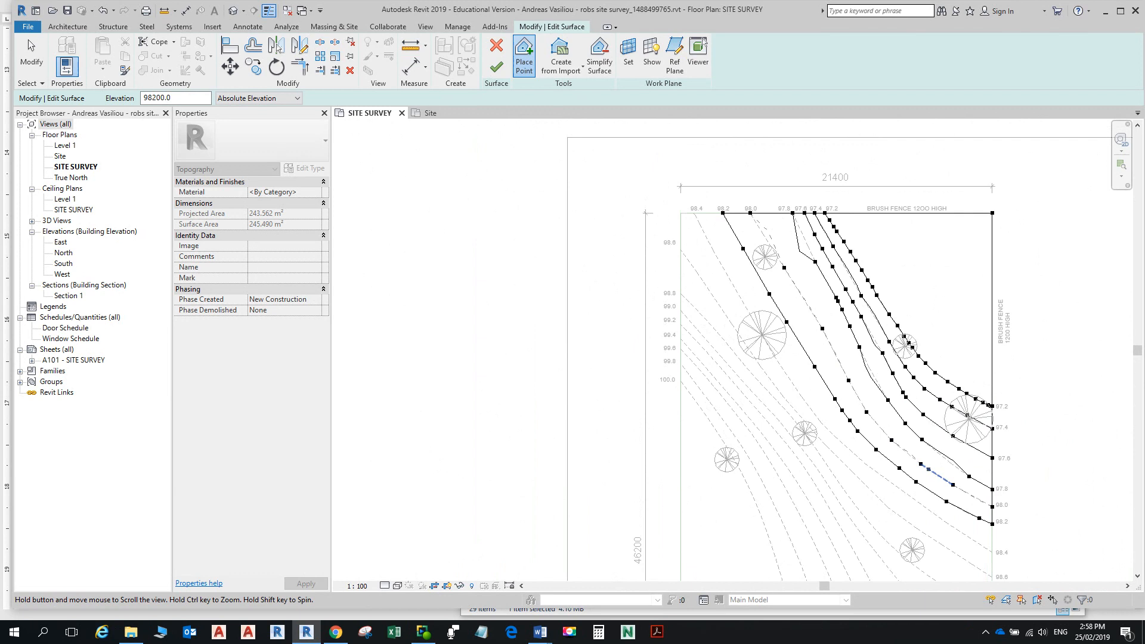
scroll(812, 264, "up", 3)
middle_click_drag(796, 251, 804, 419)
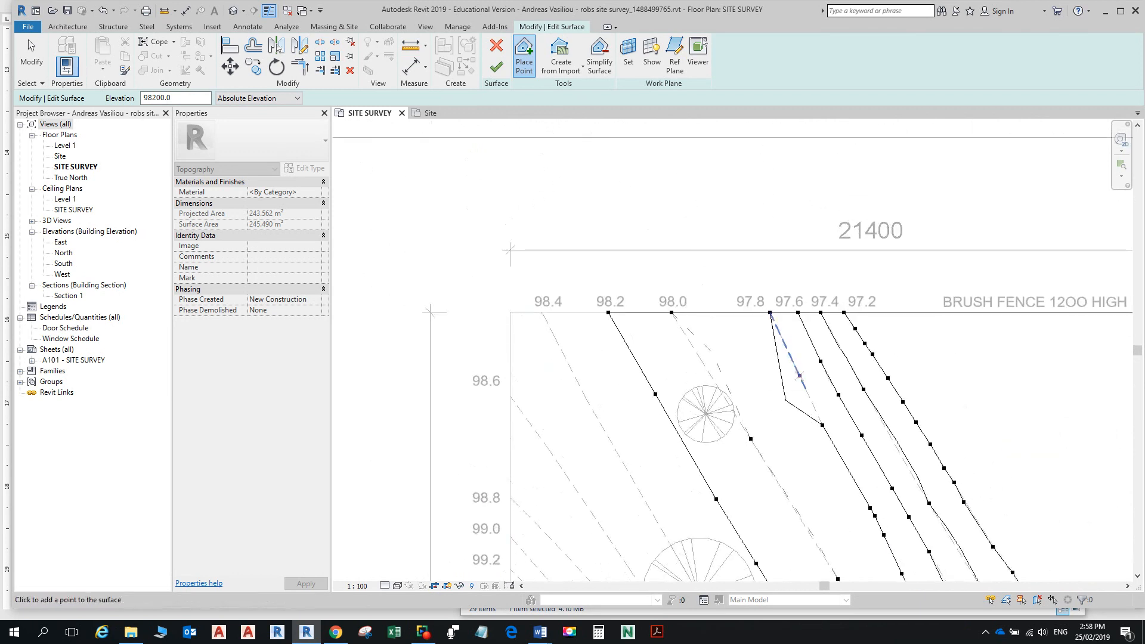
scroll(801, 371, "up", 2)
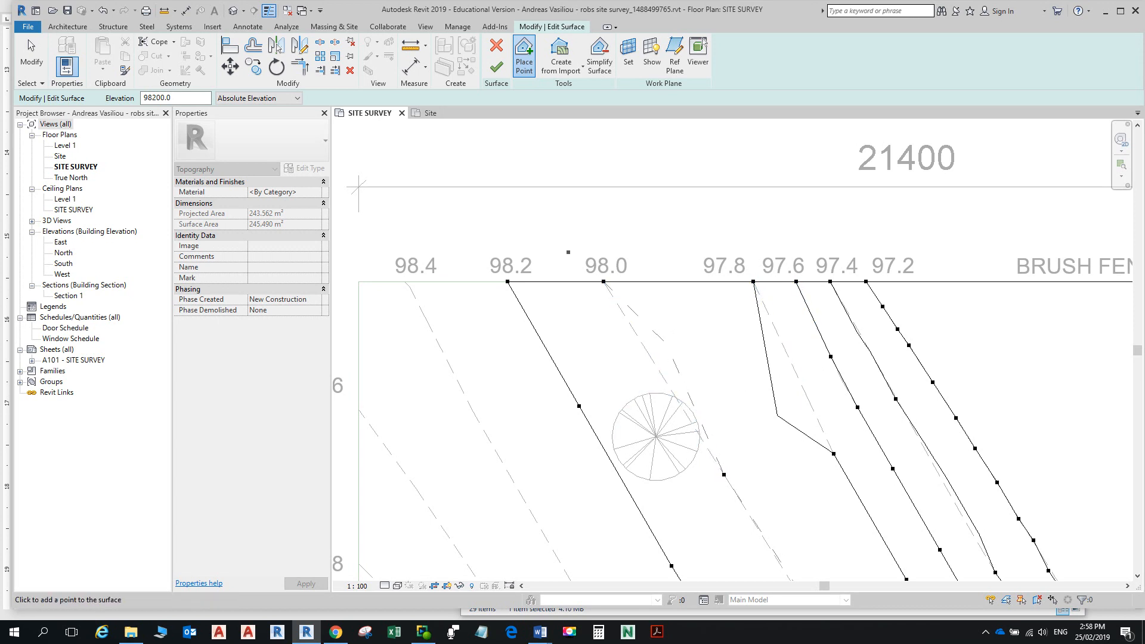
left_click(150, 98)
Step: Add a 98000 point at the 98.0 contour's end and a 97800 point on the 97.8 contour
key("BackSpace")
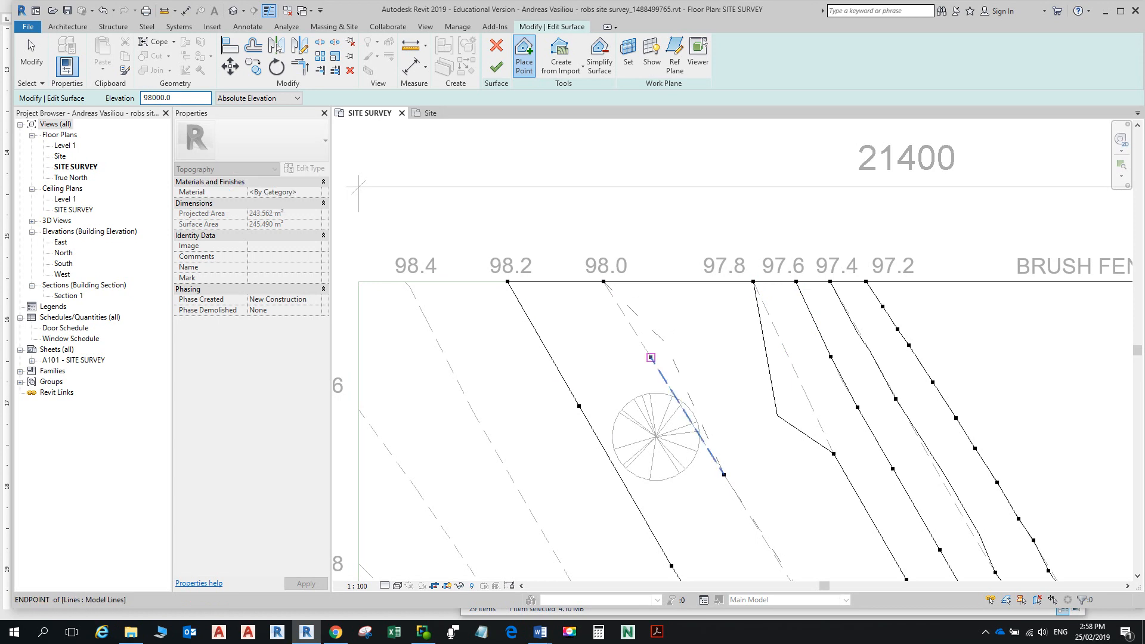
left_click(651, 358)
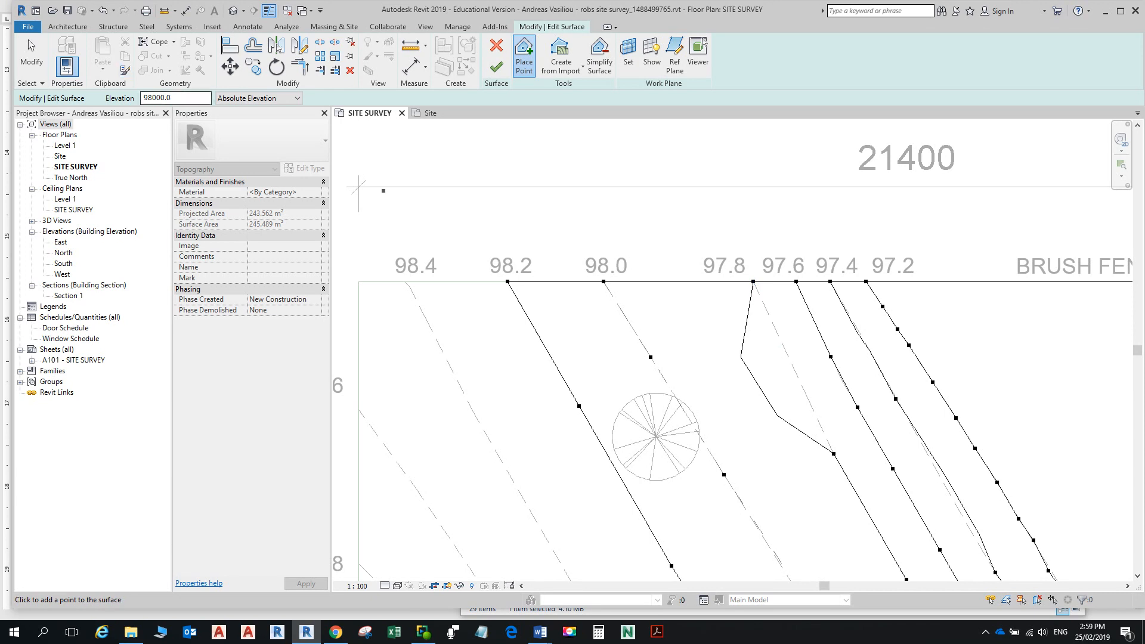
left_click(153, 98)
left_click(780, 340)
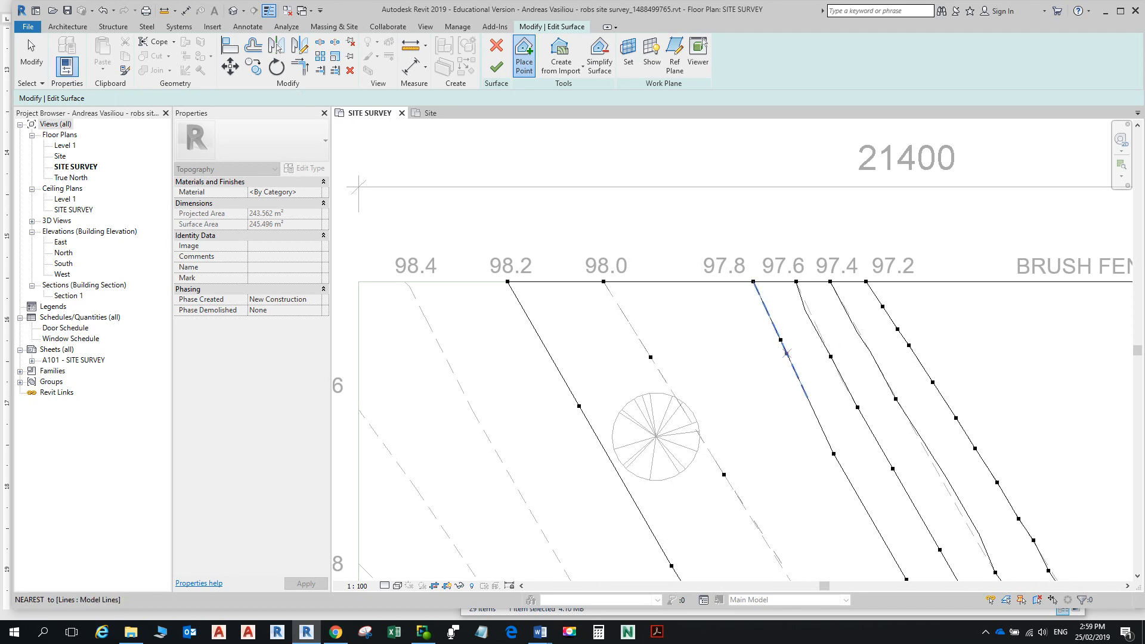
scroll(780, 430, "down", 5)
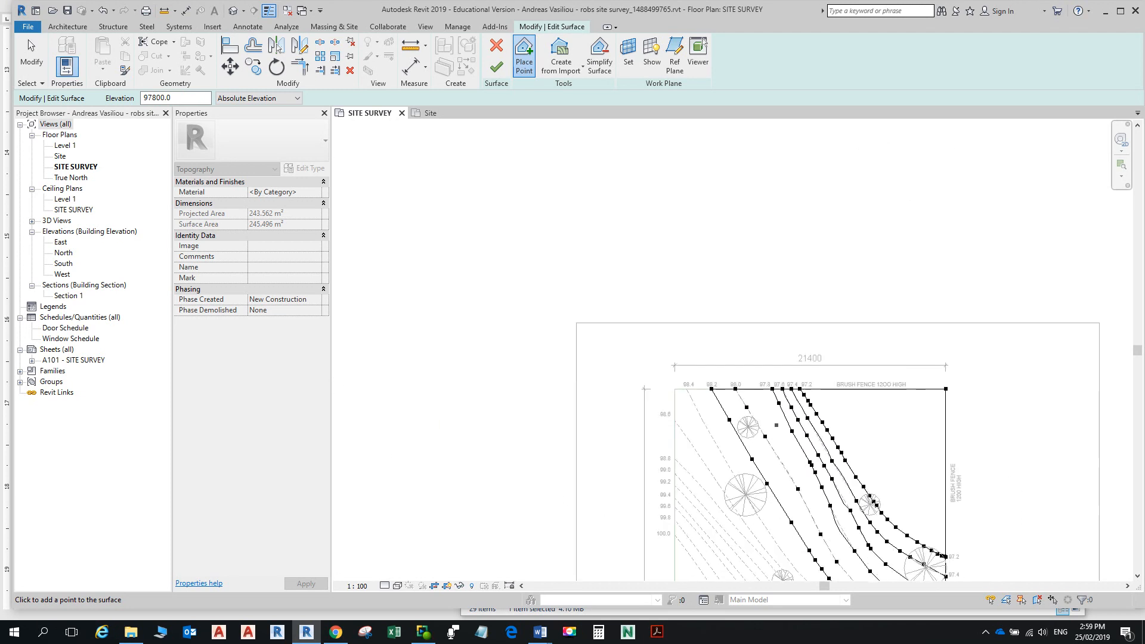
scroll(768, 303, "up", 4)
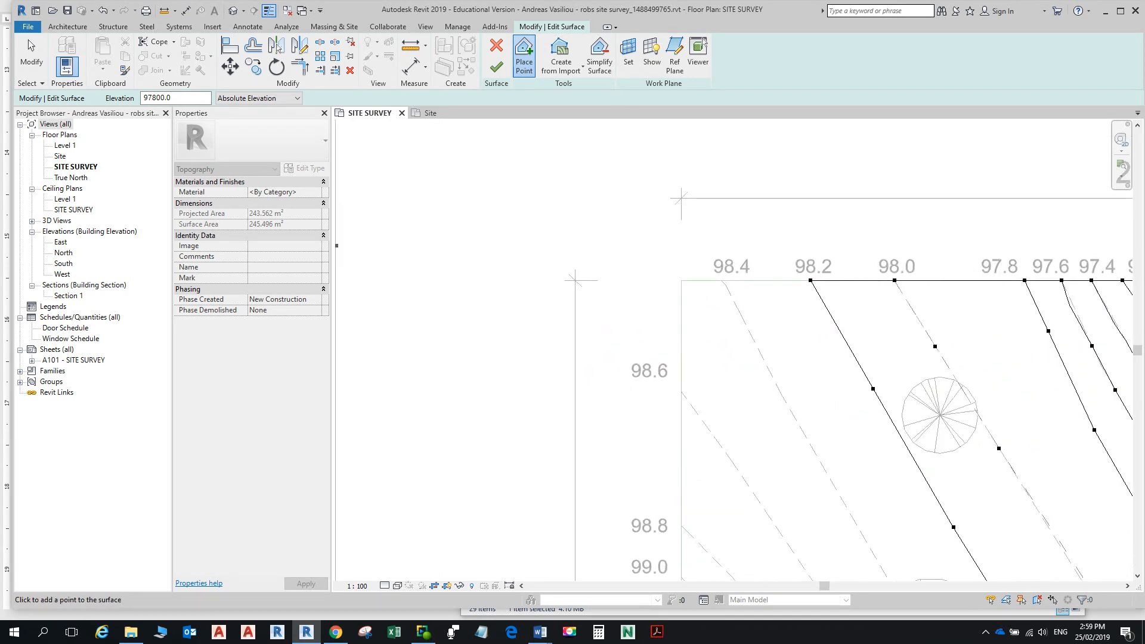
double_click(167, 98)
left_click(162, 98)
Step: Set elevation to 98400 and add points along the upper part of the 98.4 contour
key("BackSpace")
key("BackSpace")
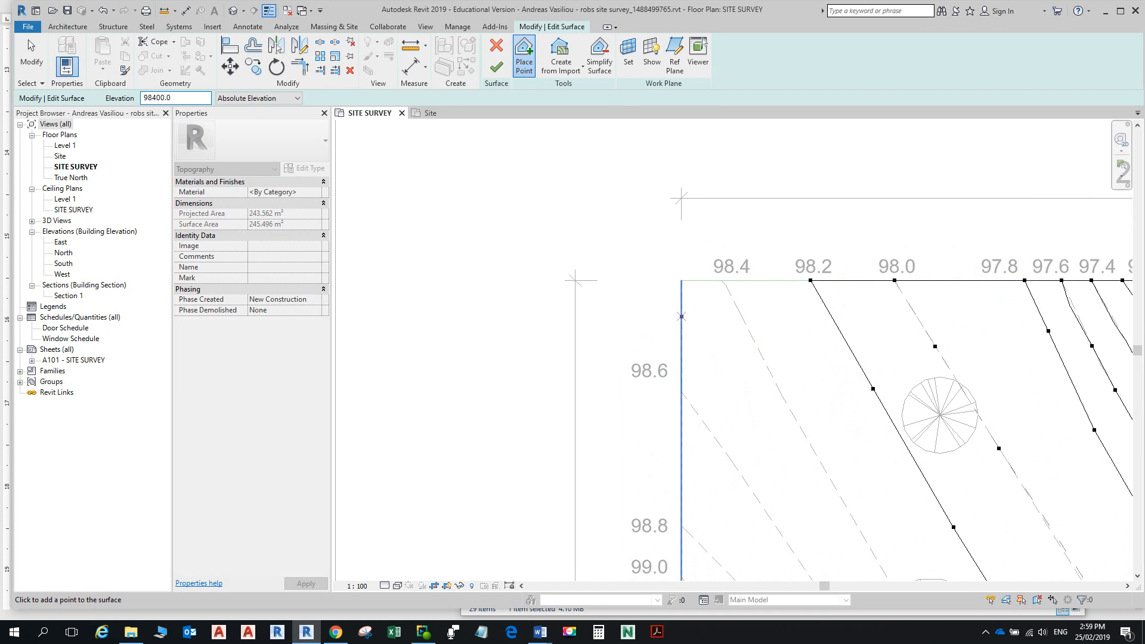
left_click(725, 285)
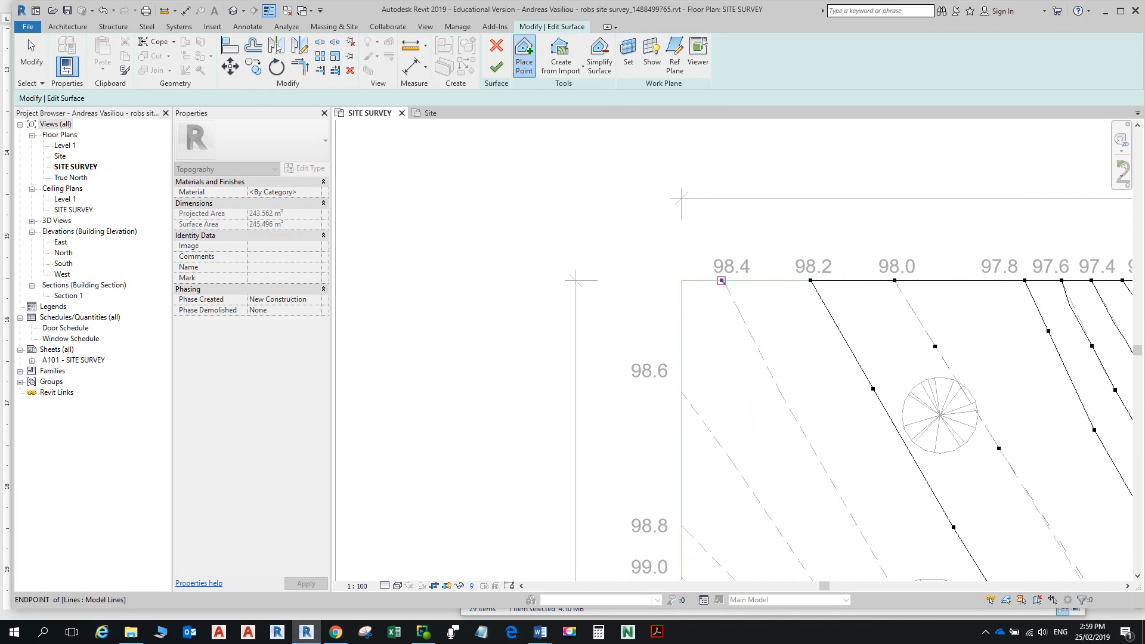
left_click(741, 315)
scroll(741, 315, "down", 2)
middle_click_drag(741, 315, 693, 197)
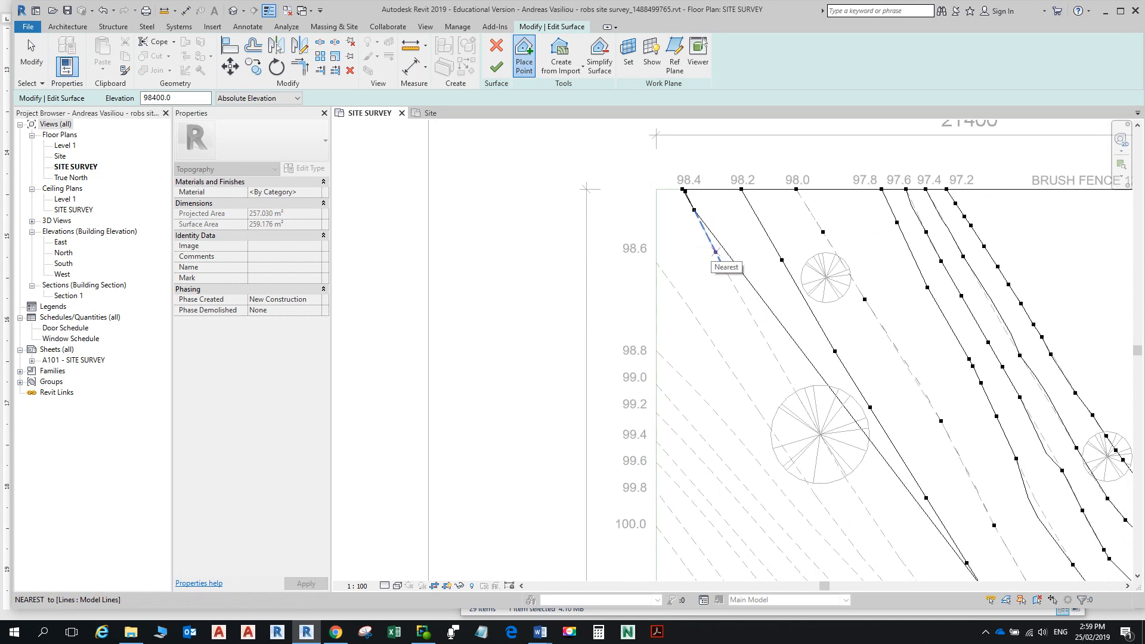
left_click(718, 258)
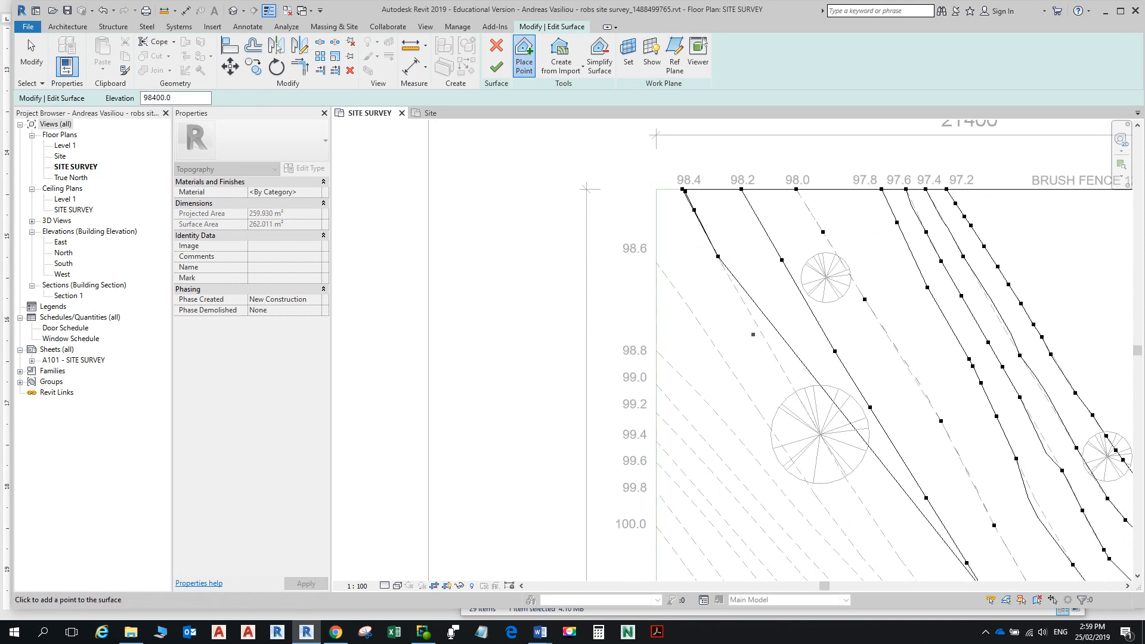
left_click(761, 331)
left_click(788, 375)
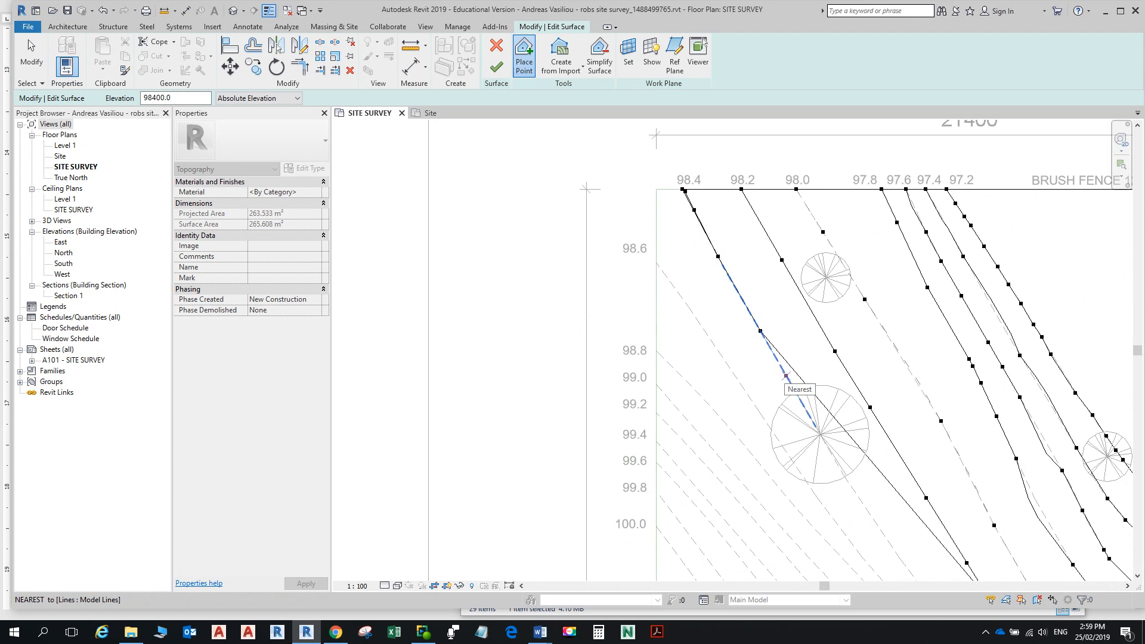
left_click(811, 414)
Step: Continue placing 98400 points down the 98.4 line past the tree
scroll(811, 414, "down", 2)
scroll(770, 292, "up", 3)
left_click(770, 287)
left_click(816, 370)
scroll(870, 442, "down", 2)
middle_click_drag(870, 441, 819, 359)
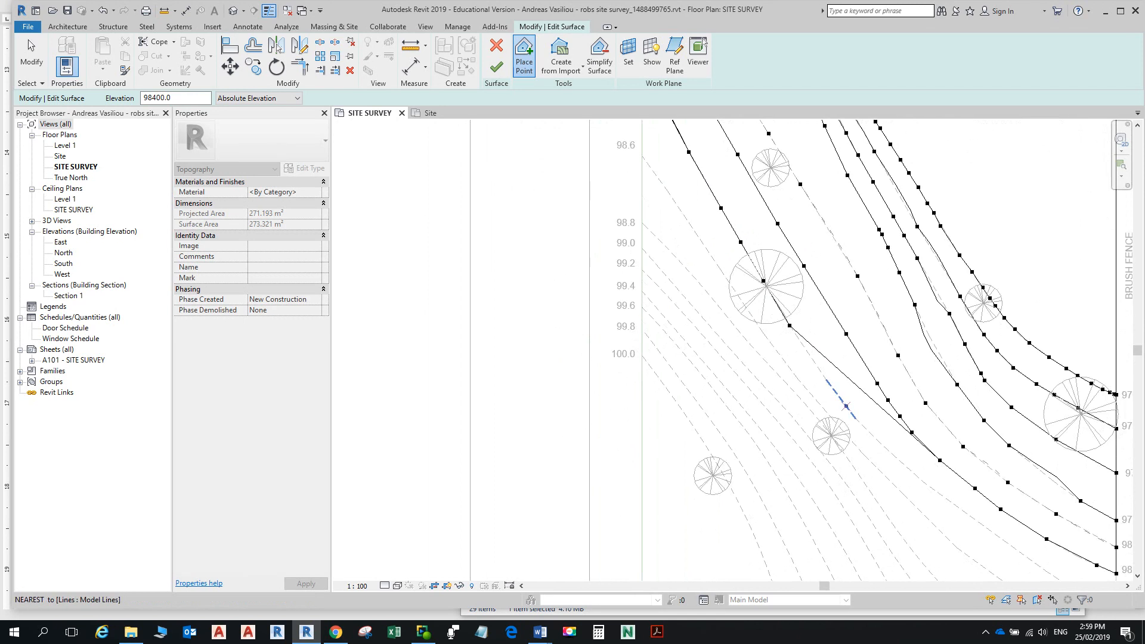
left_click(826, 379)
left_click(855, 419)
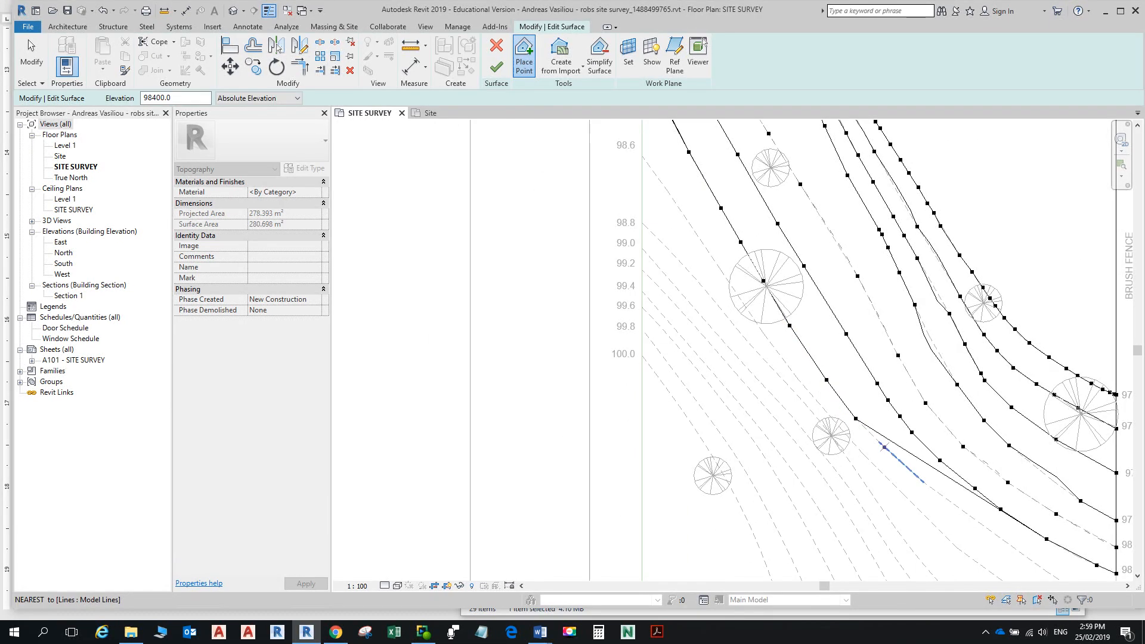
left_click(879, 442)
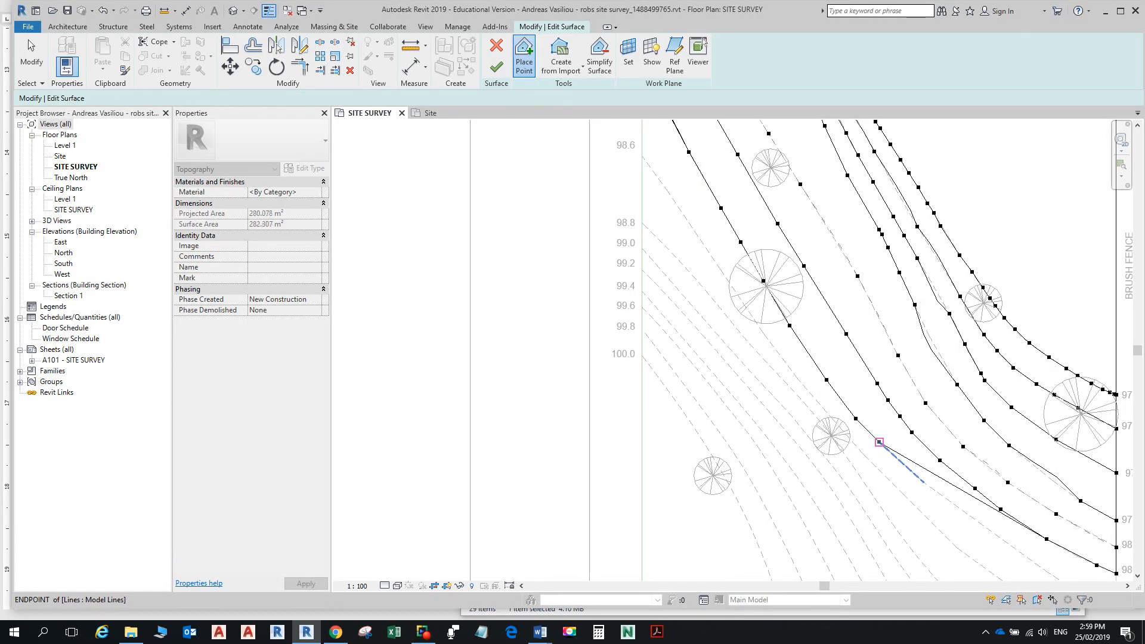
left_click(922, 483)
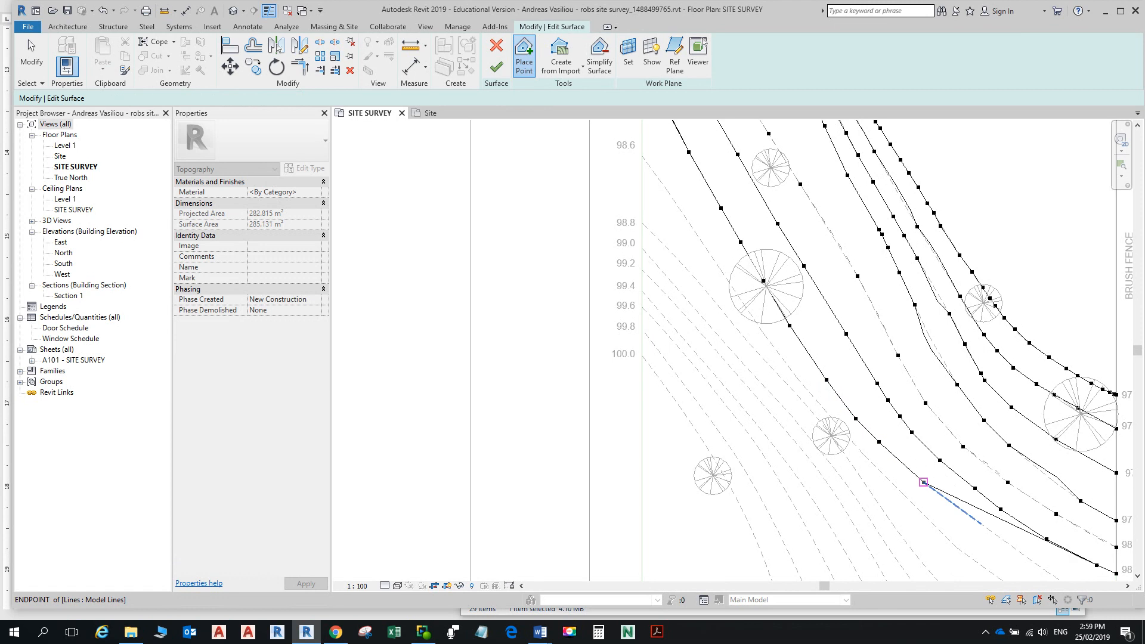
Step: Add 98400 points where the 98.4 line meets the fence and at the top-boundary contour end
scroll(922, 483, "down", 1)
middle_click_drag(922, 483, 787, 317)
scroll(817, 370, "up", 1)
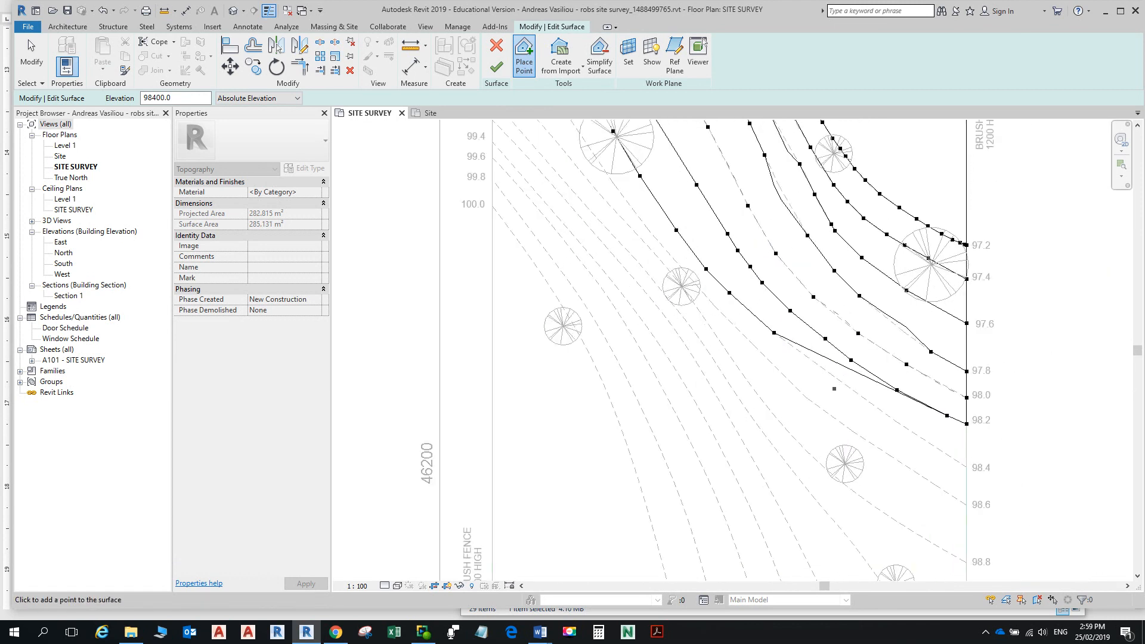
left_click(831, 374)
left_click(896, 421)
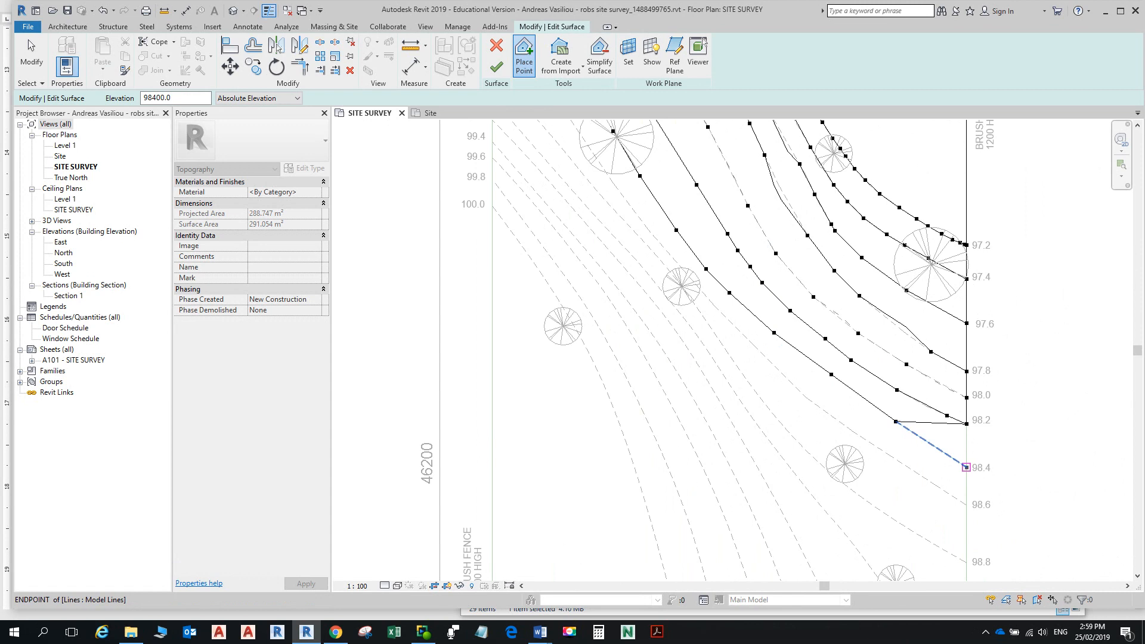
scroll(903, 423, "down", 1)
middle_click_drag(731, 281, 818, 483)
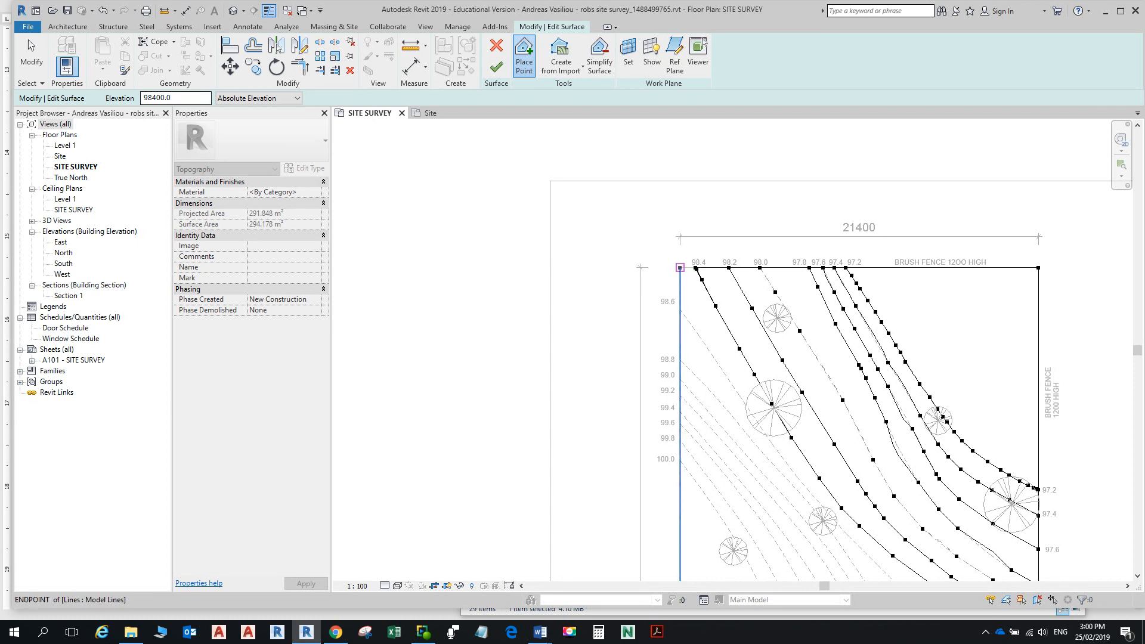
left_click(679, 268)
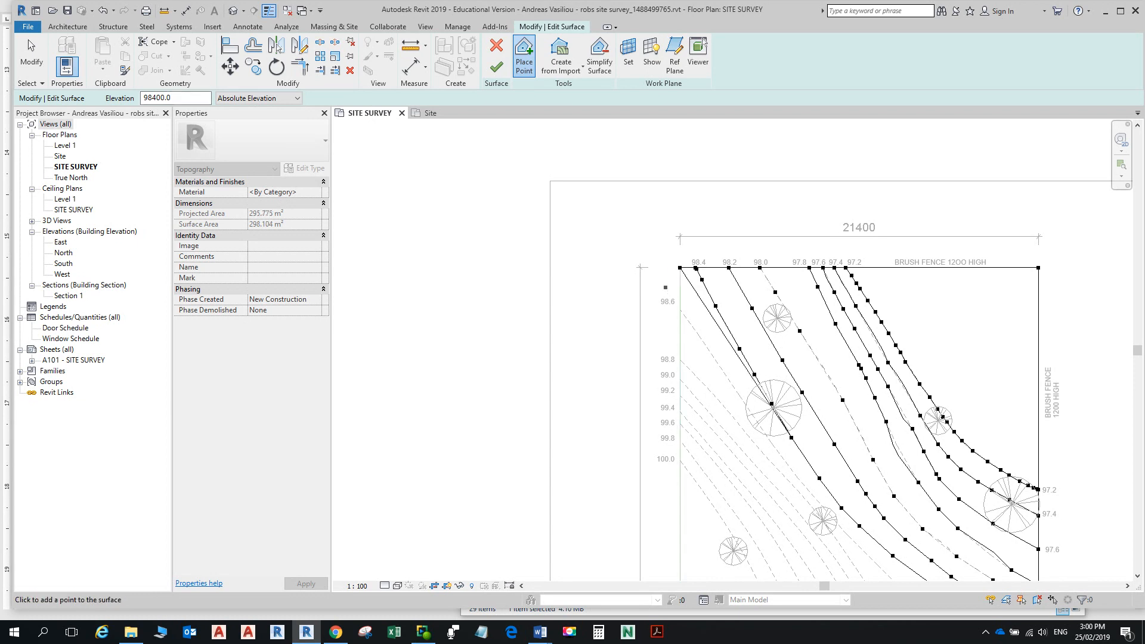
left_click(157, 98)
key("BackSpace")
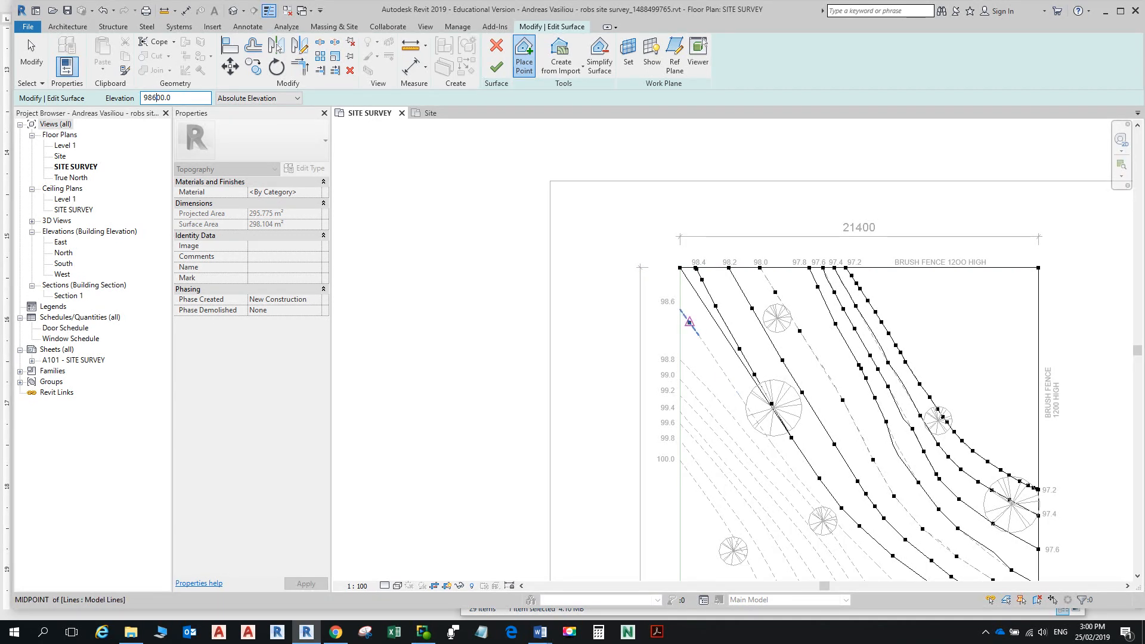
Step: Add a 98600 point on the 98.6 contour, zoom to the top-left corner, and stop placing points
left_click(690, 322)
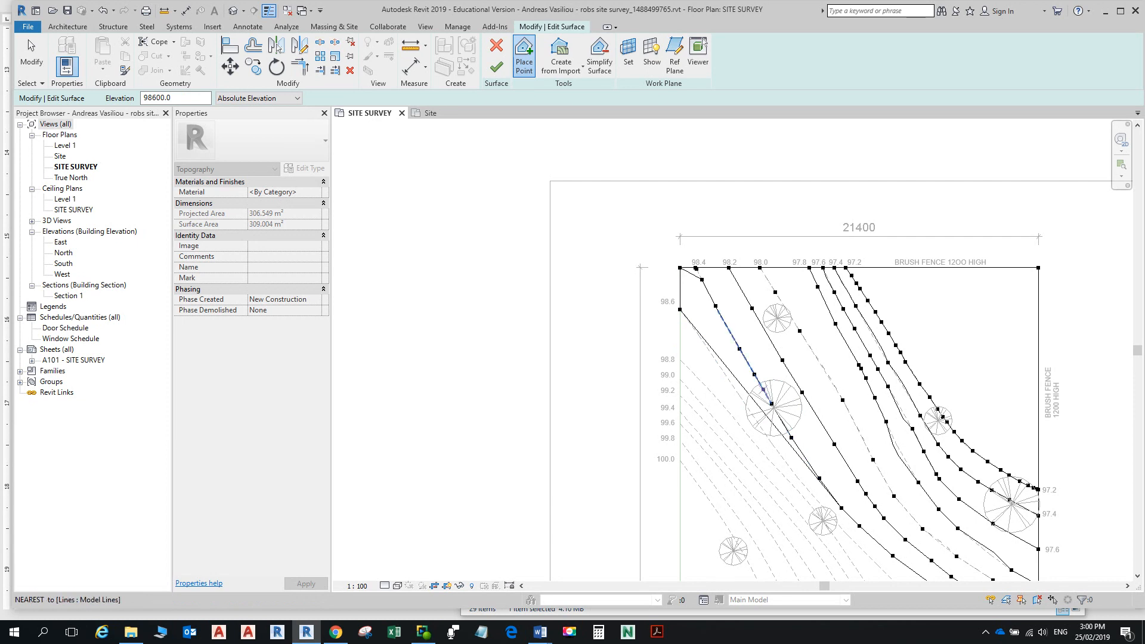
scroll(704, 277, "up", 4)
scroll(695, 262, "up", 2)
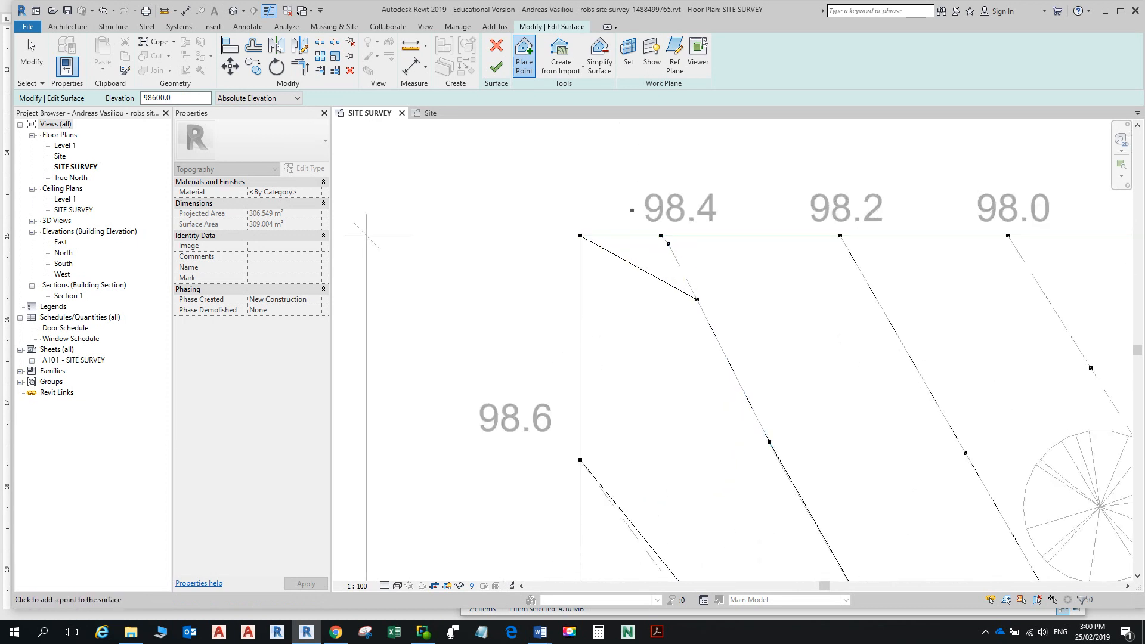
scroll(666, 398, "down", 2)
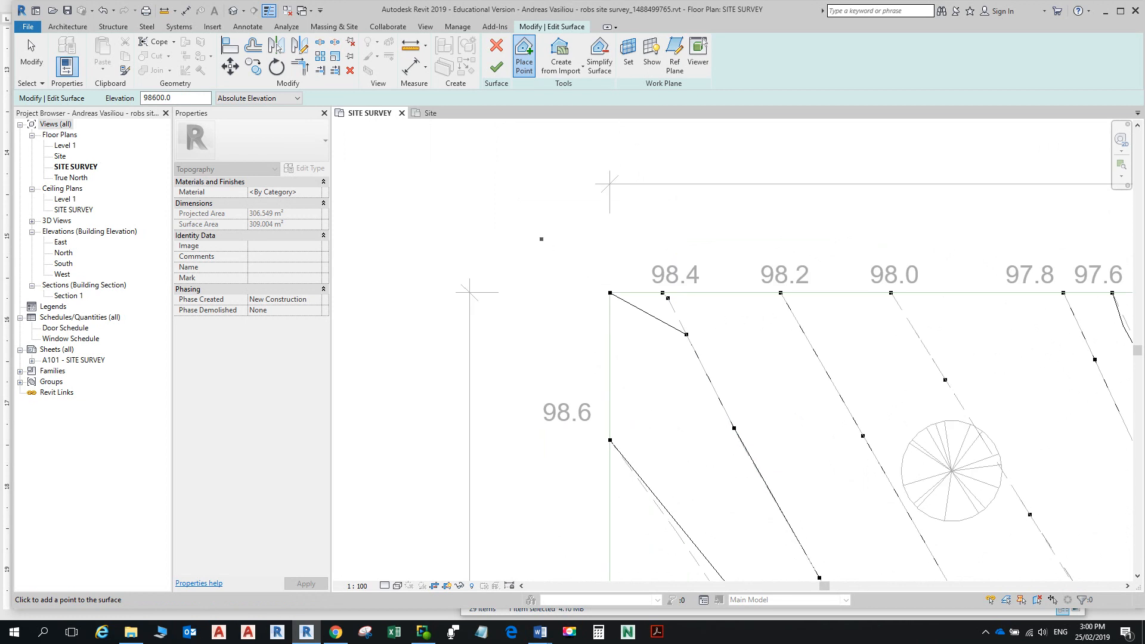
key("Escape")
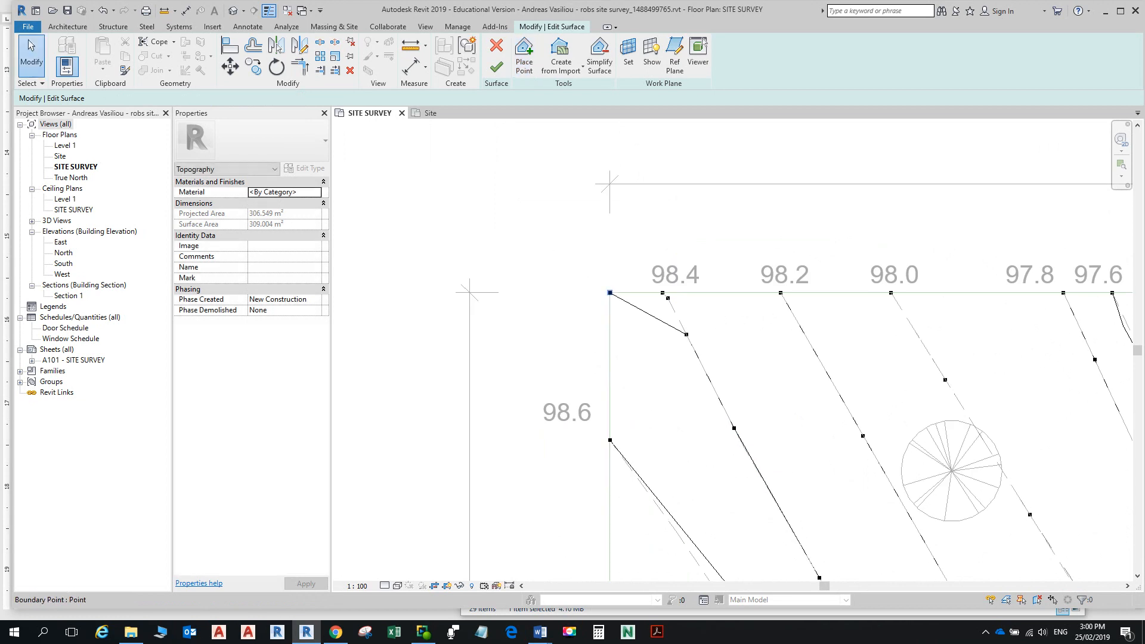
Step: Select the top-left corner boundary point and raise its elevation to 98500, then 98600
left_click(610, 292)
left_click(133, 98)
key("BackSpace")
type("500.0")
key("Return")
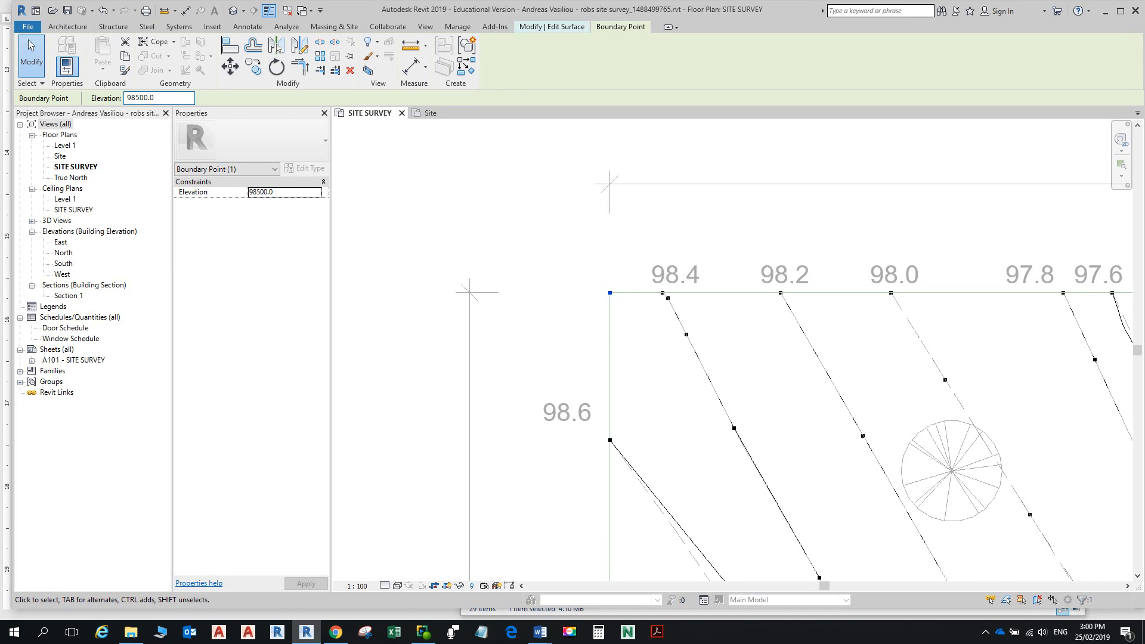
scroll(593, 391, "down", 2)
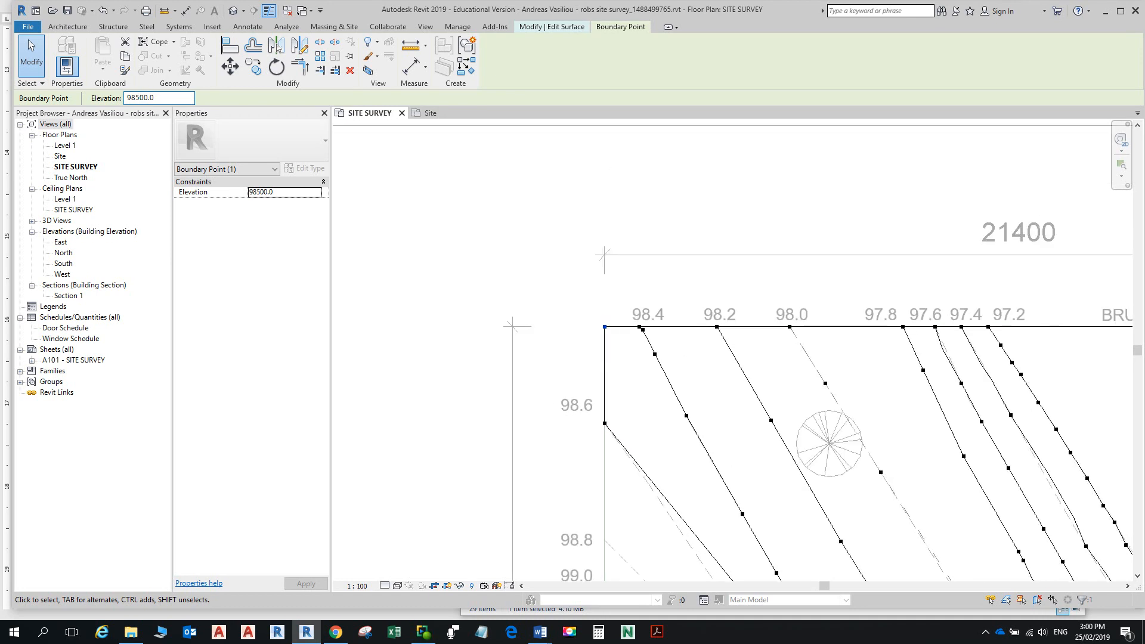
scroll(594, 391, "down", 3)
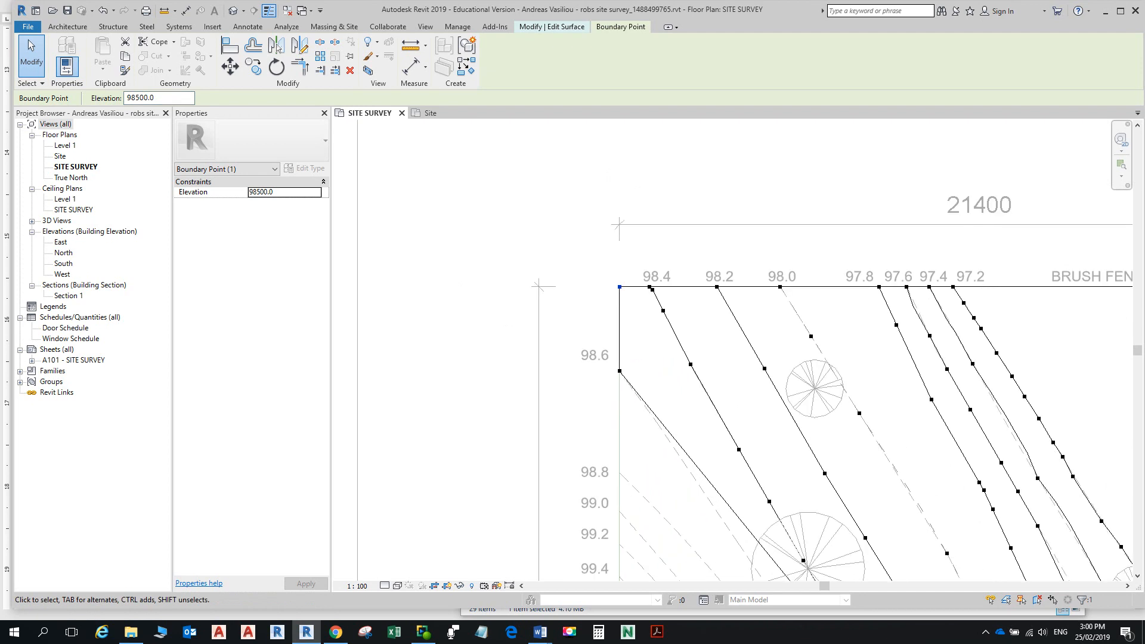
left_click(140, 98)
key("BackSpace")
type("6")
scroll(443, 168, "down", 2)
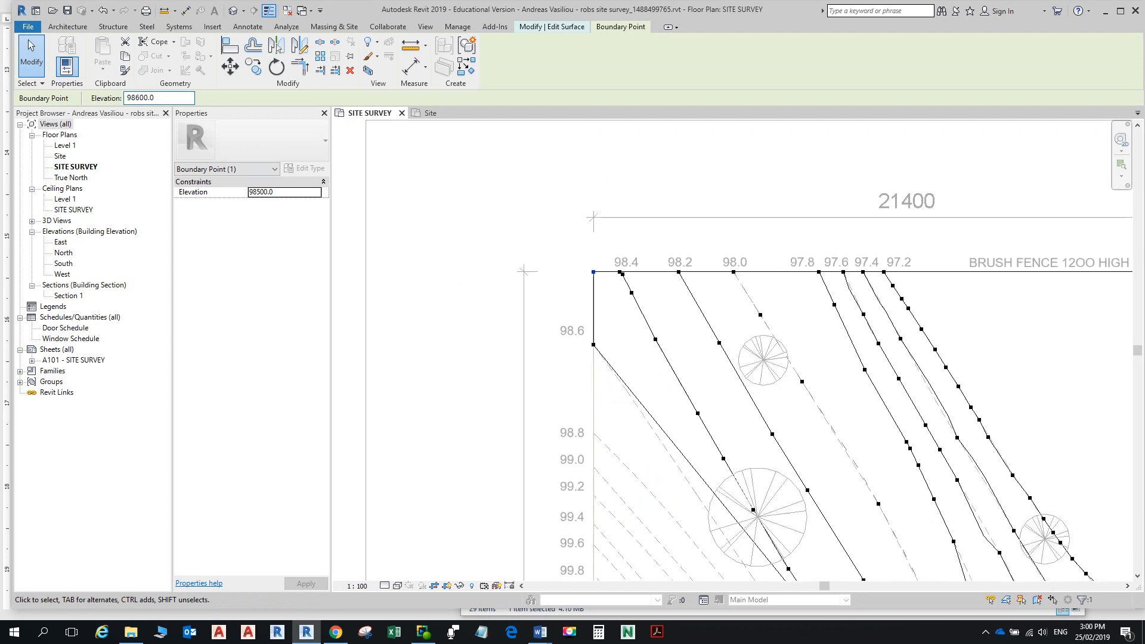
scroll(628, 563, "up", 2)
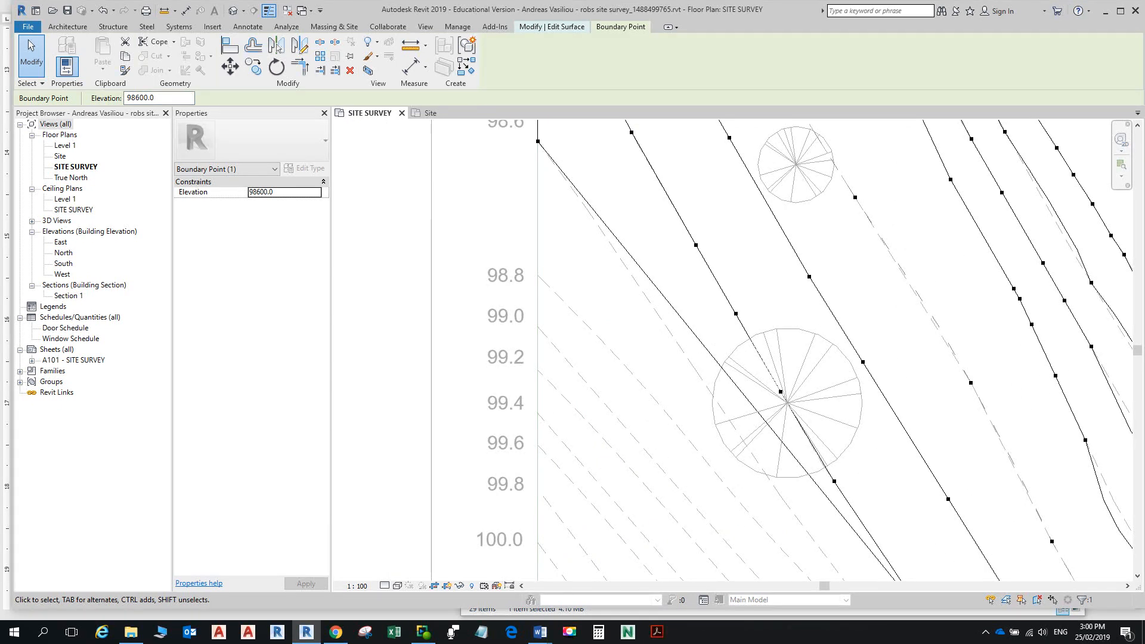
Step: Resume Place Point and add three 98600 points along the start of the 98.6 contour
key("Escape")
left_click(524, 55)
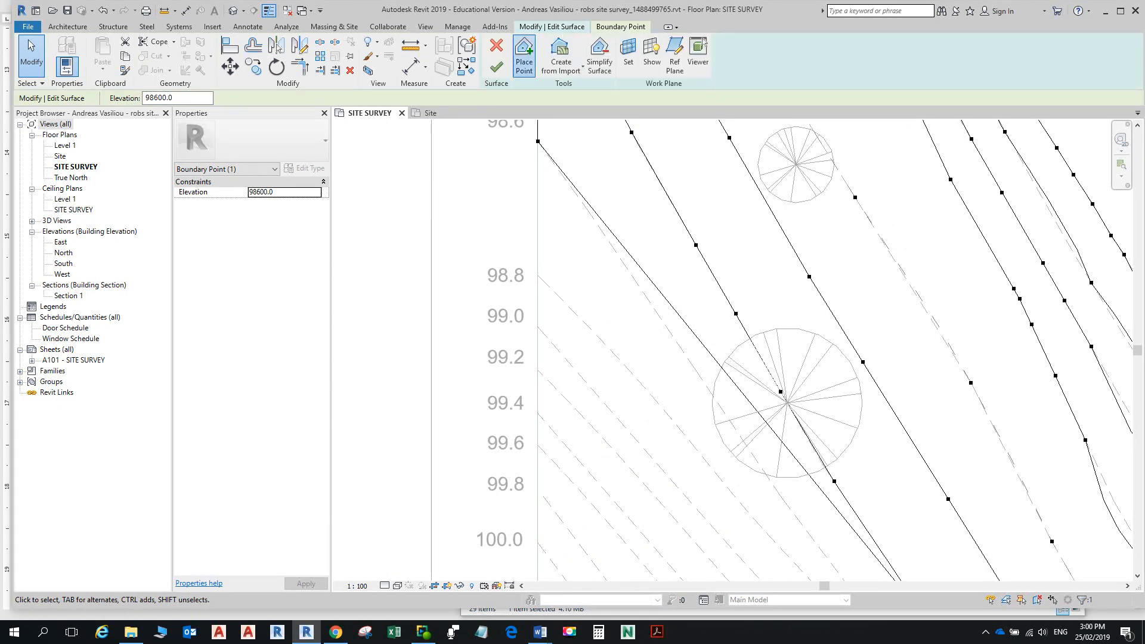
left_click(587, 210)
left_click(656, 312)
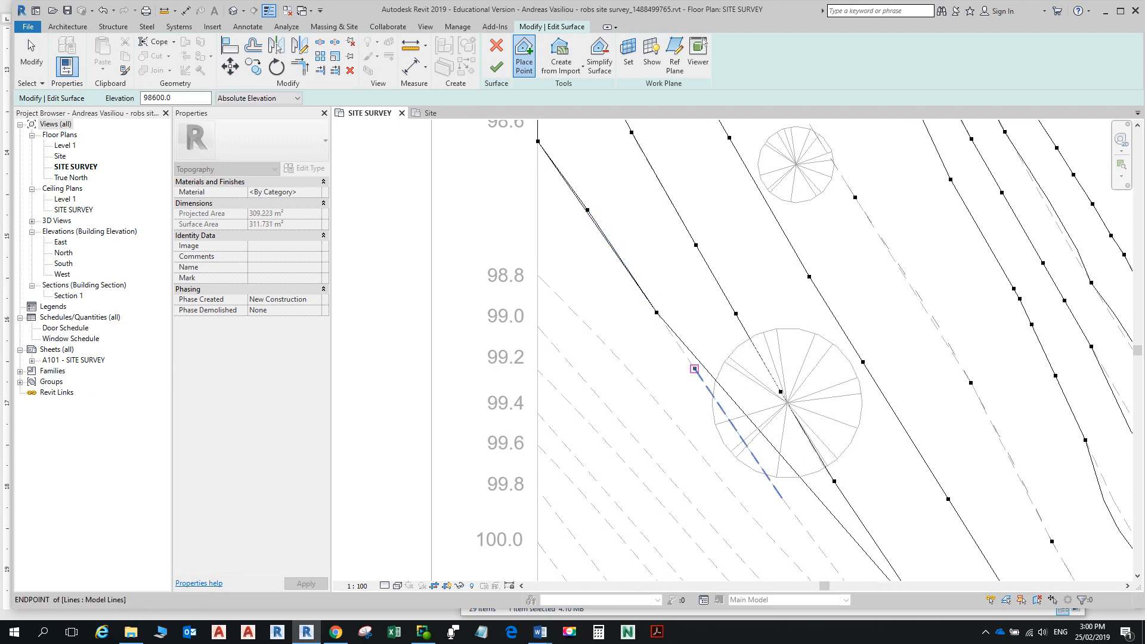
left_click(704, 383)
scroll(702, 401, "down", 2)
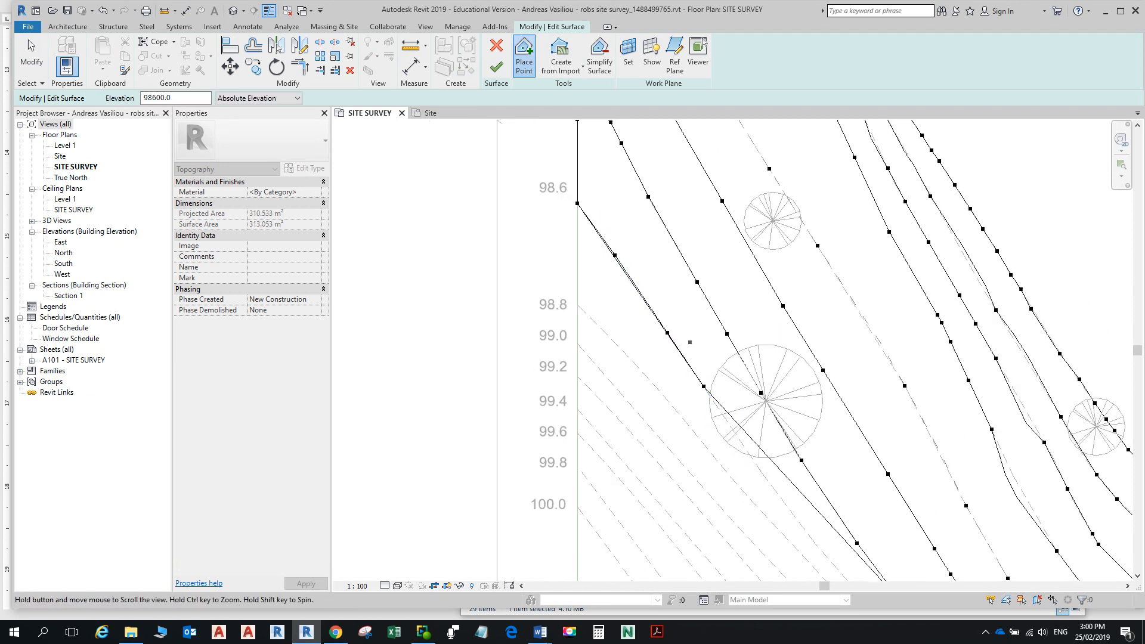
middle_click_drag(709, 411, 651, 249)
Step: Continue placing 98600 points along the next stretches of the 98.6 contour
left_click(700, 310)
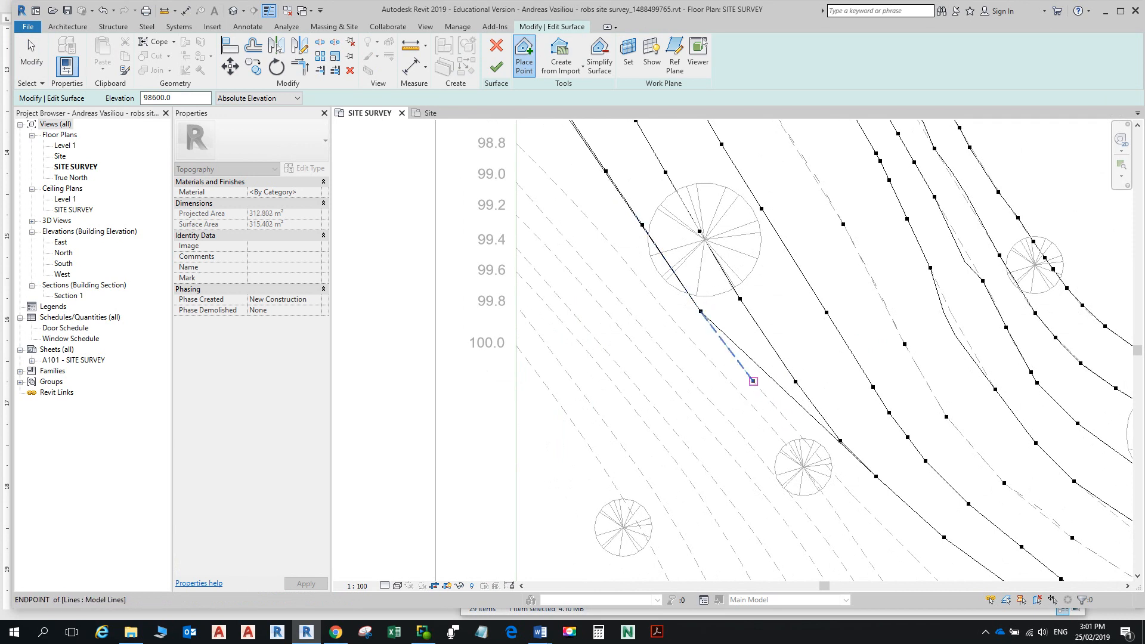
left_click(753, 381)
left_click(803, 438)
left_click(853, 495)
scroll(852, 495, "down", 3)
middle_click_drag(836, 466, 747, 308)
scroll(796, 376, "up", 2)
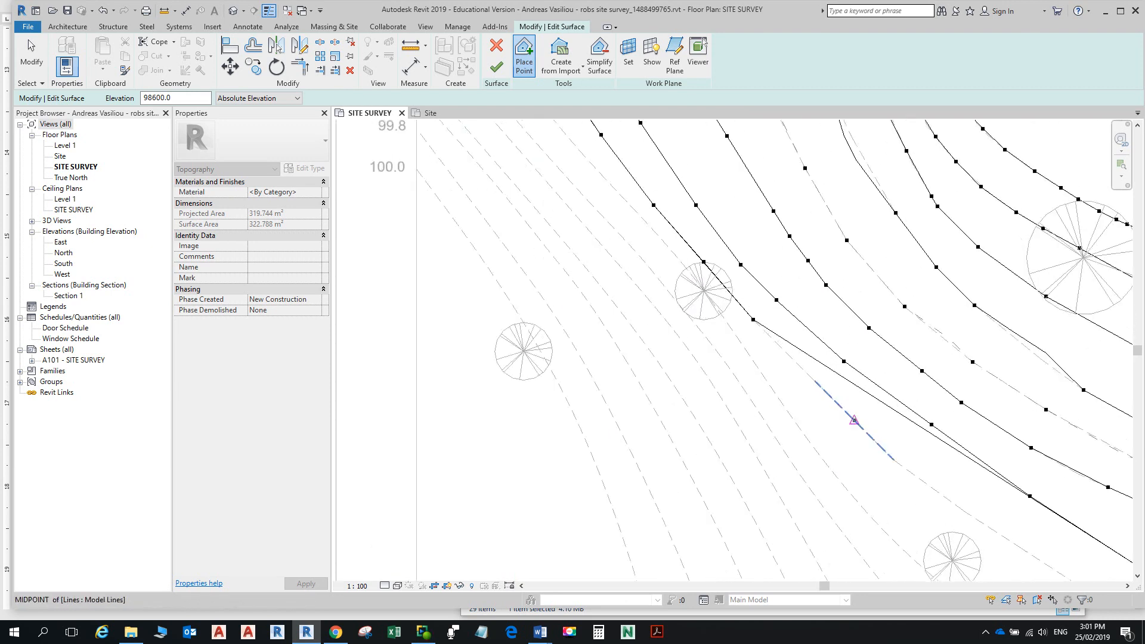
left_click(814, 380)
left_click(893, 459)
Step: Add four more 98600 points out to where the 98.6 contour meets the right boundary
scroll(893, 460, "down", 3)
middle_click_drag(894, 462, 788, 339)
scroll(825, 386, "up", 2)
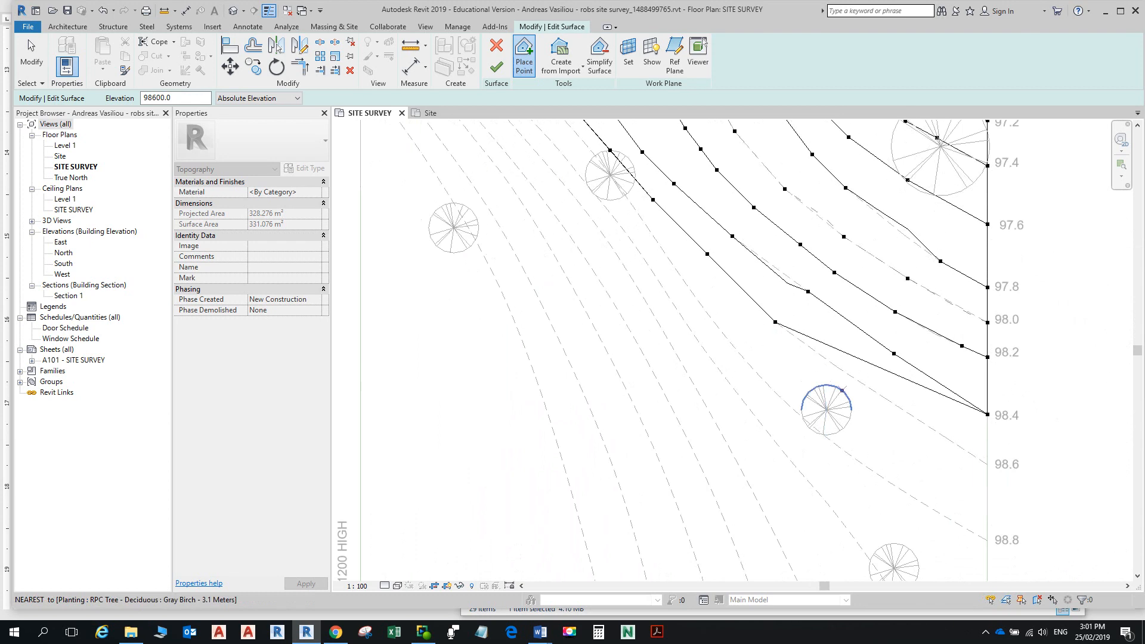
left_click(837, 367)
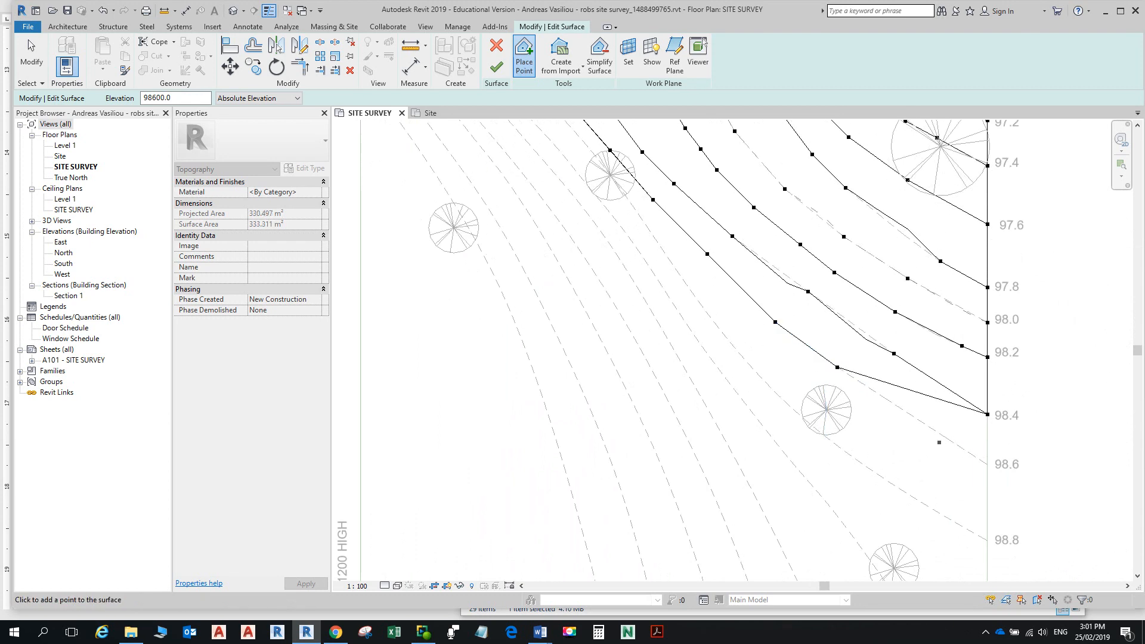
left_click(886, 398)
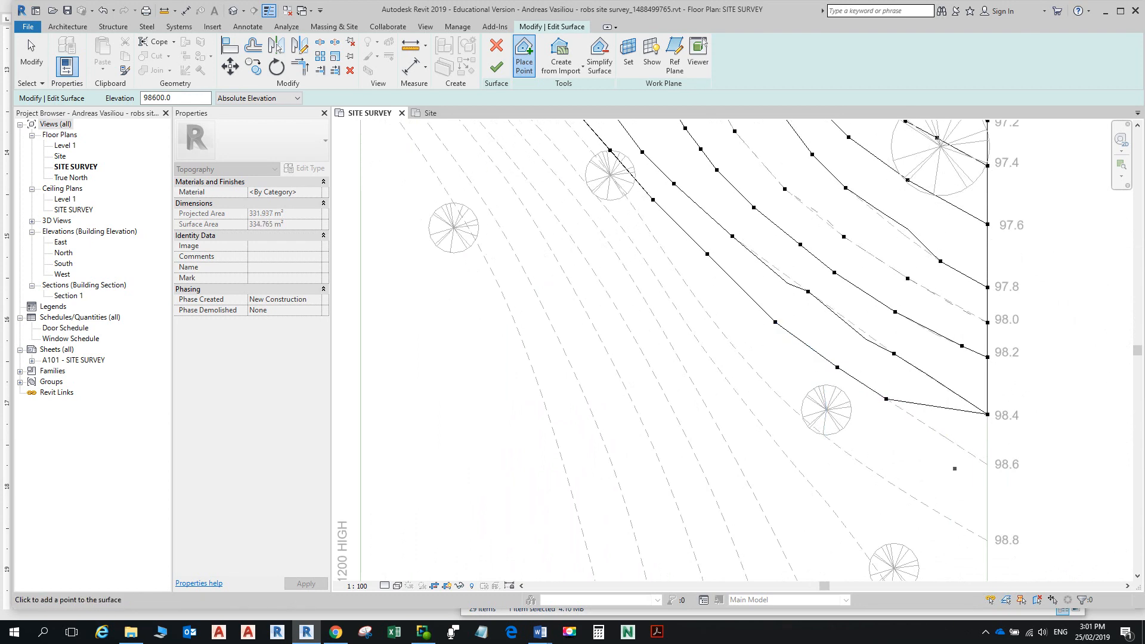
left_click(945, 437)
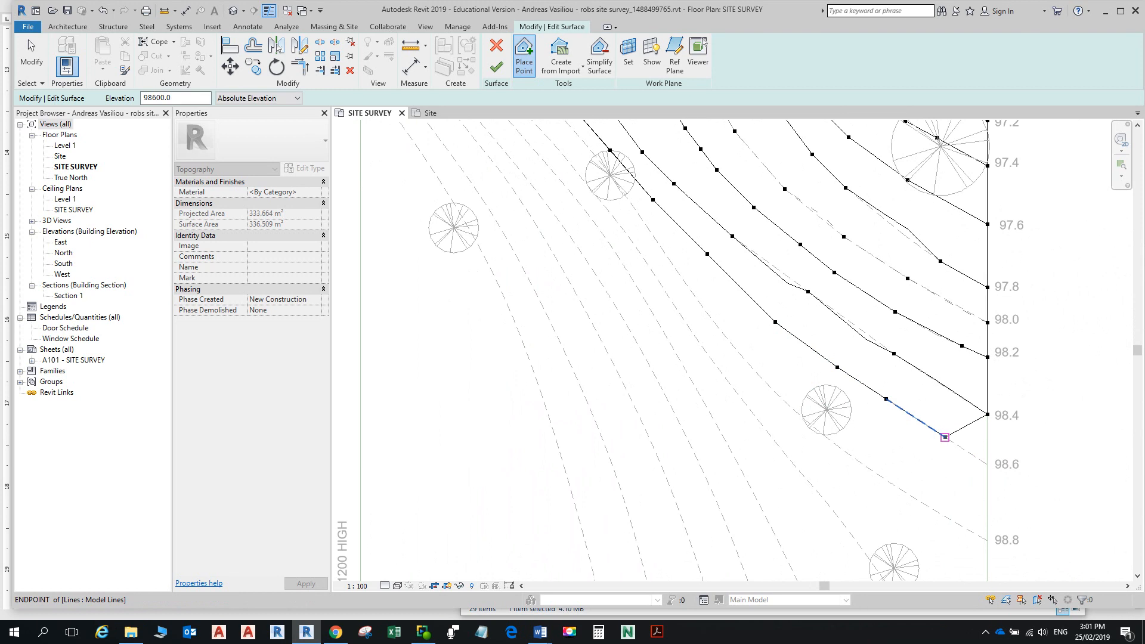
left_click(987, 464)
scroll(829, 406, "down", 3)
middle_click_drag(844, 371, 837, 482)
scroll(838, 482, "up", 3)
scroll(853, 425, "down", 6)
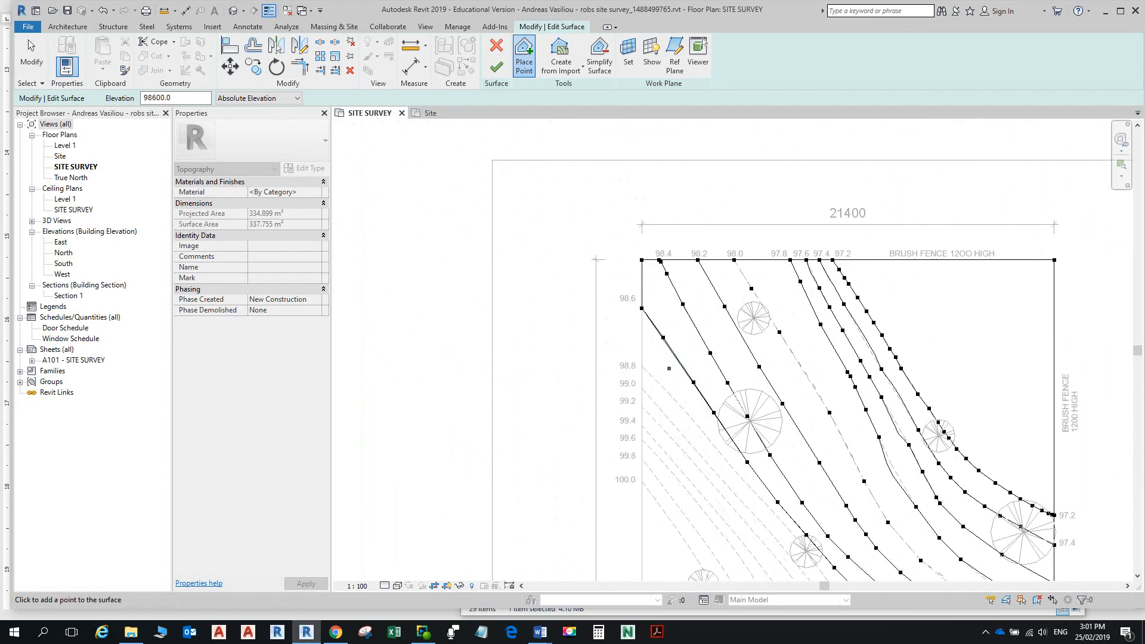
scroll(669, 367, "up", 2)
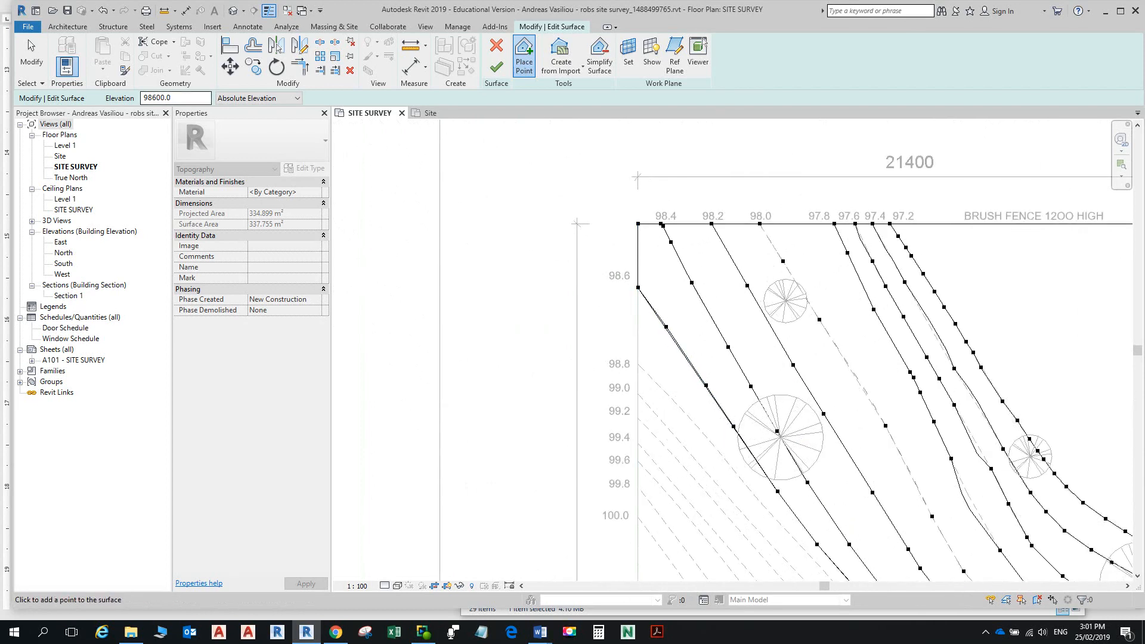
key("Delete")
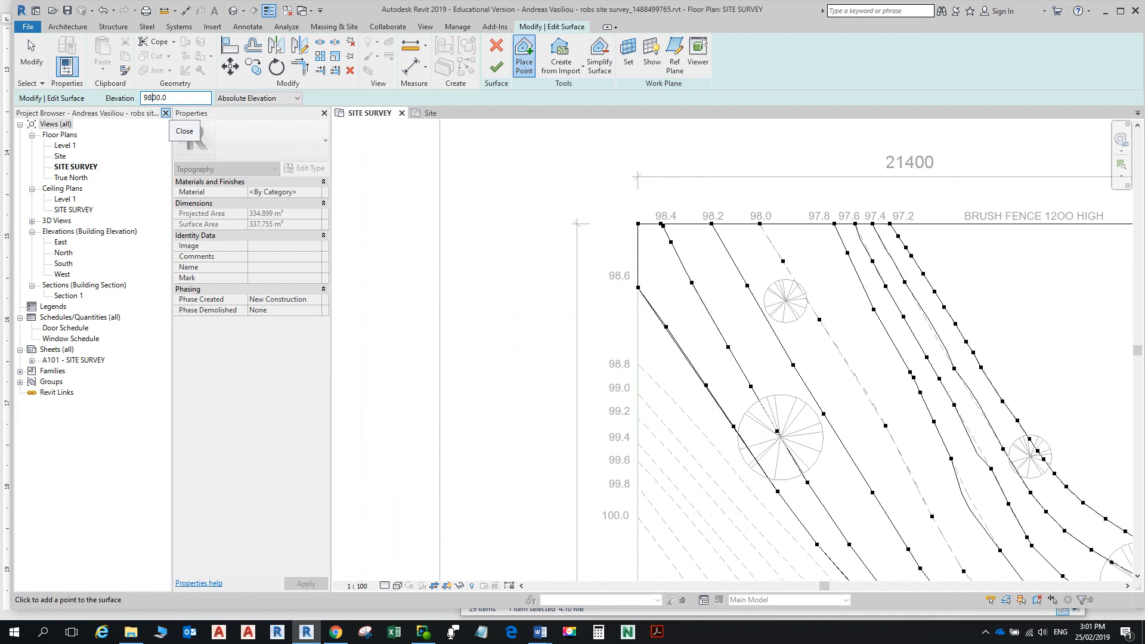
Step: Place 98800-elevation surface points along the first stretch of the 98.8 contour
type("8")
left_click(728, 346)
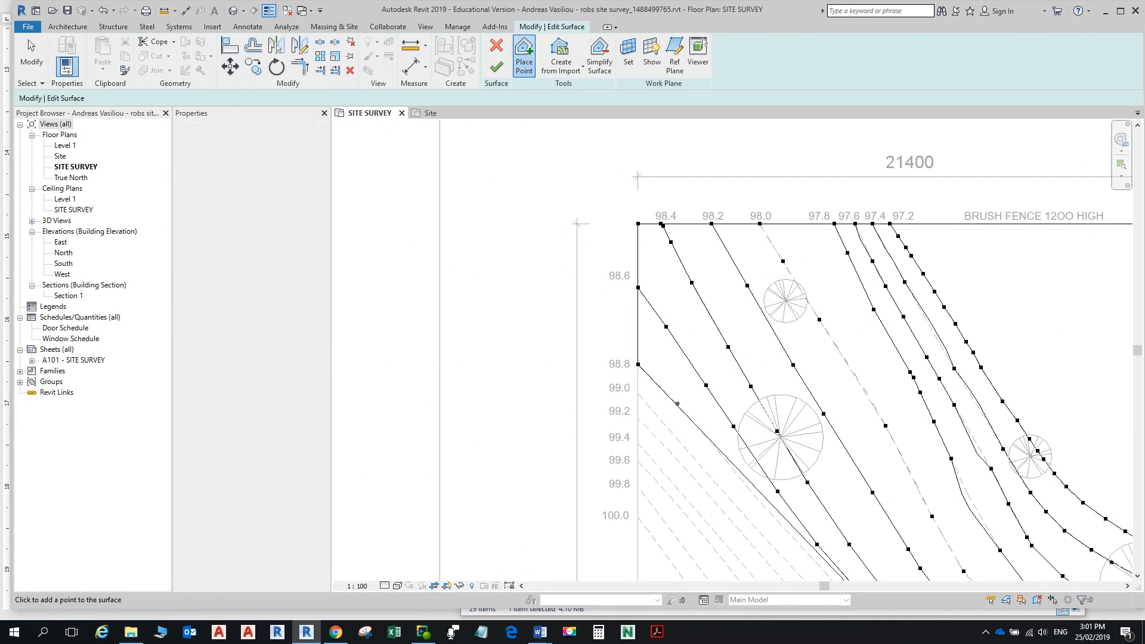
scroll(683, 447, "down", 3)
scroll(683, 447, "up", 6)
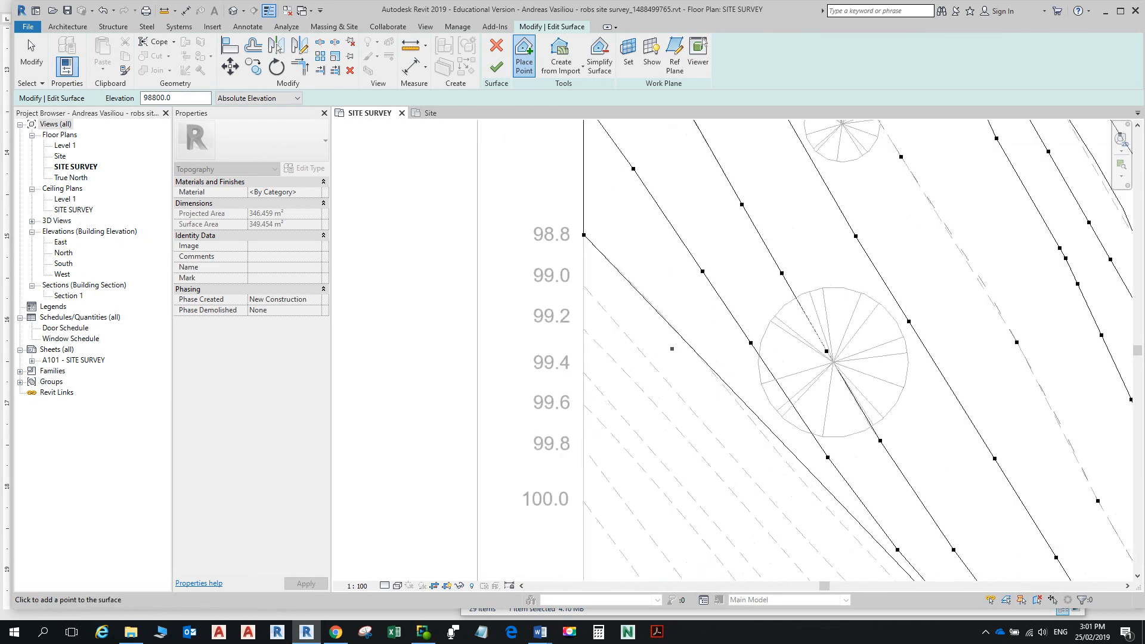
scroll(597, 268, "up", 4)
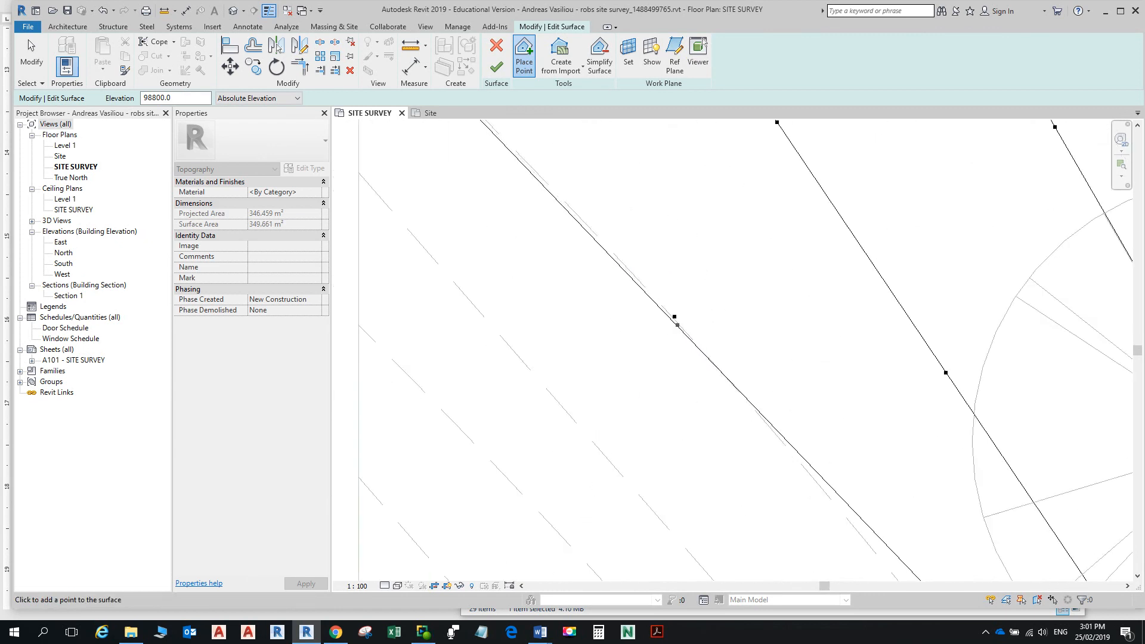
scroll(695, 345, "down", 5)
middle_click_drag(708, 339, 656, 221)
scroll(723, 314, "up", 2)
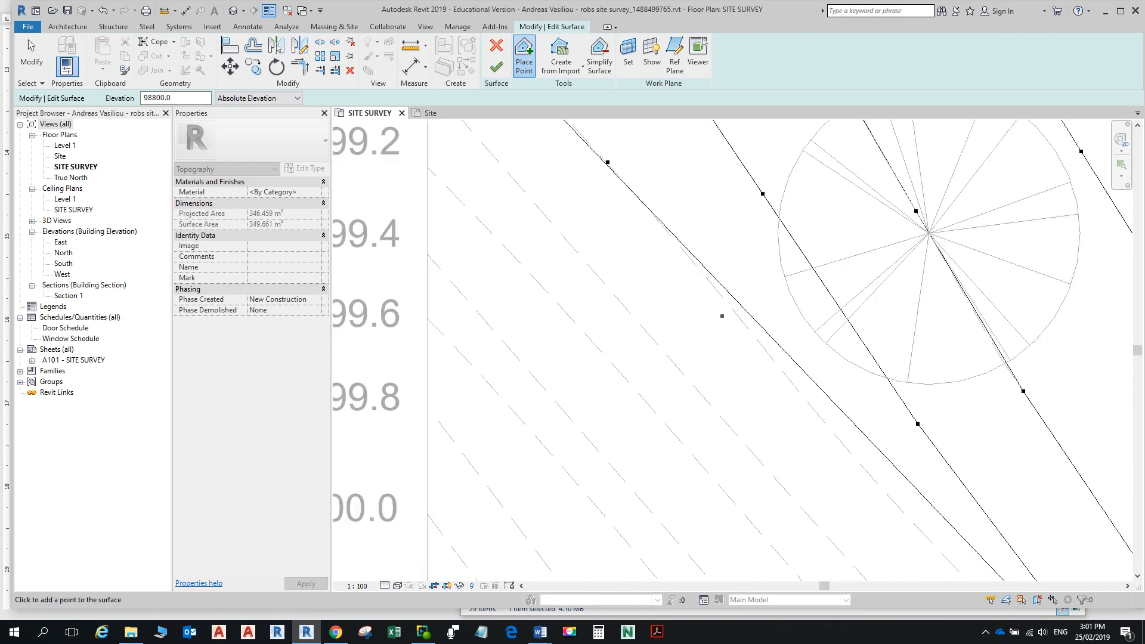
left_click(718, 292)
scroll(750, 320, "down", 2)
middle_click_drag(751, 320, 712, 235)
scroll(750, 319, "up", 2)
left_click(774, 310)
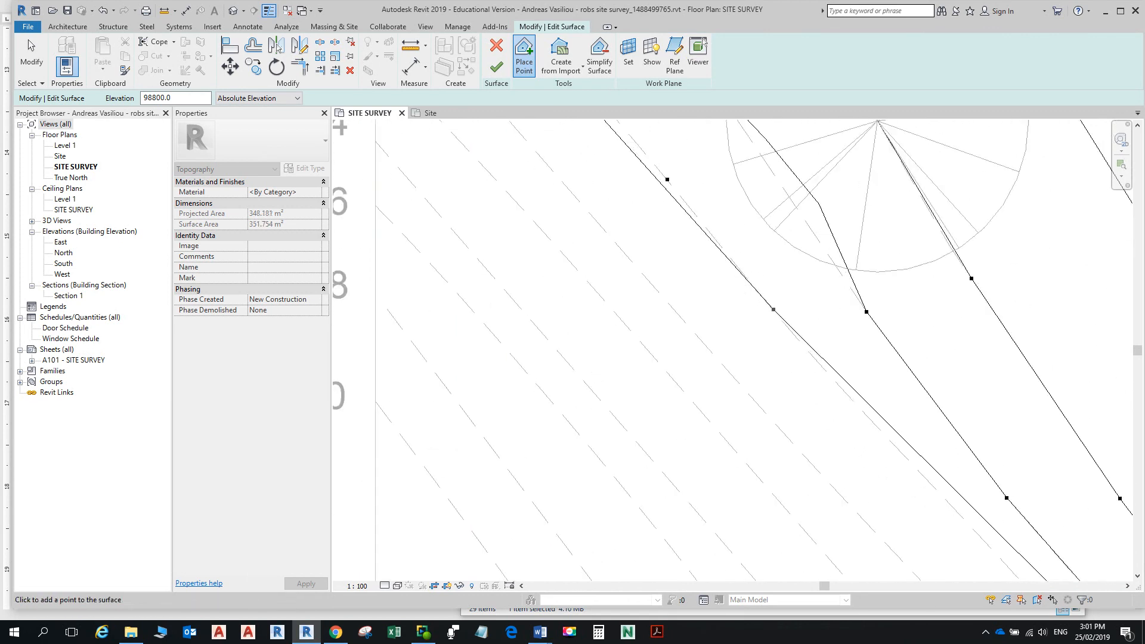
left_click(938, 490)
scroll(820, 346, "down", 5)
middle_click_drag(743, 269, 760, 453)
scroll(705, 399, "up", 2)
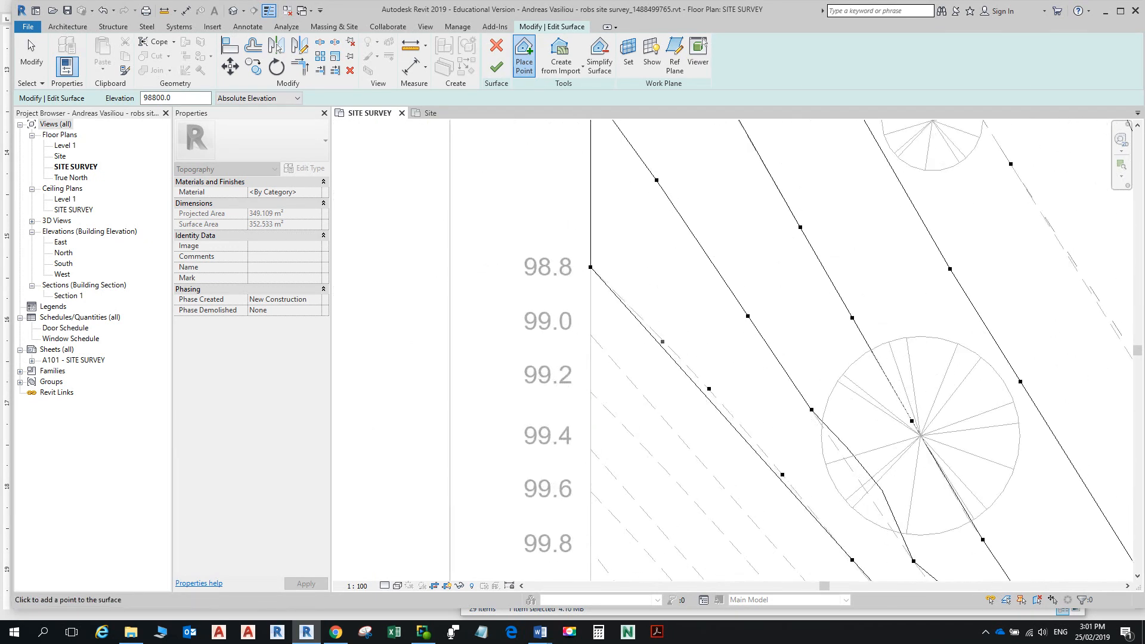
scroll(735, 403, "down", 2)
middle_click_drag(733, 403, 649, 196)
middle_click_drag(692, 429, 619, 249)
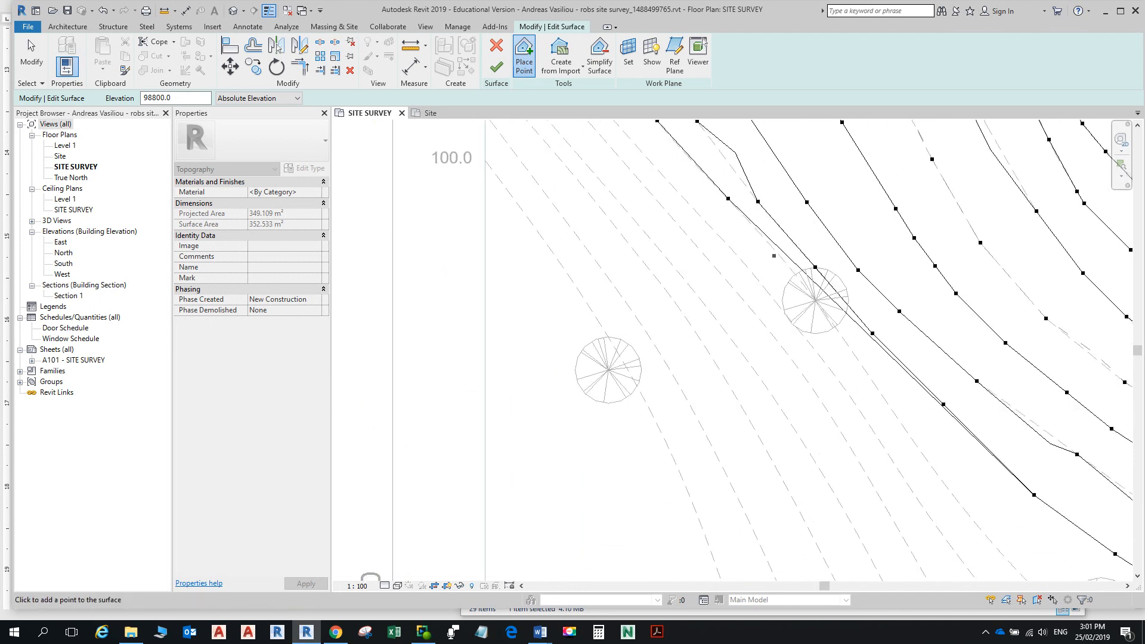
Step: Continue the 98800 points along the 98.8 contour to the right site boundary
left_click(768, 242)
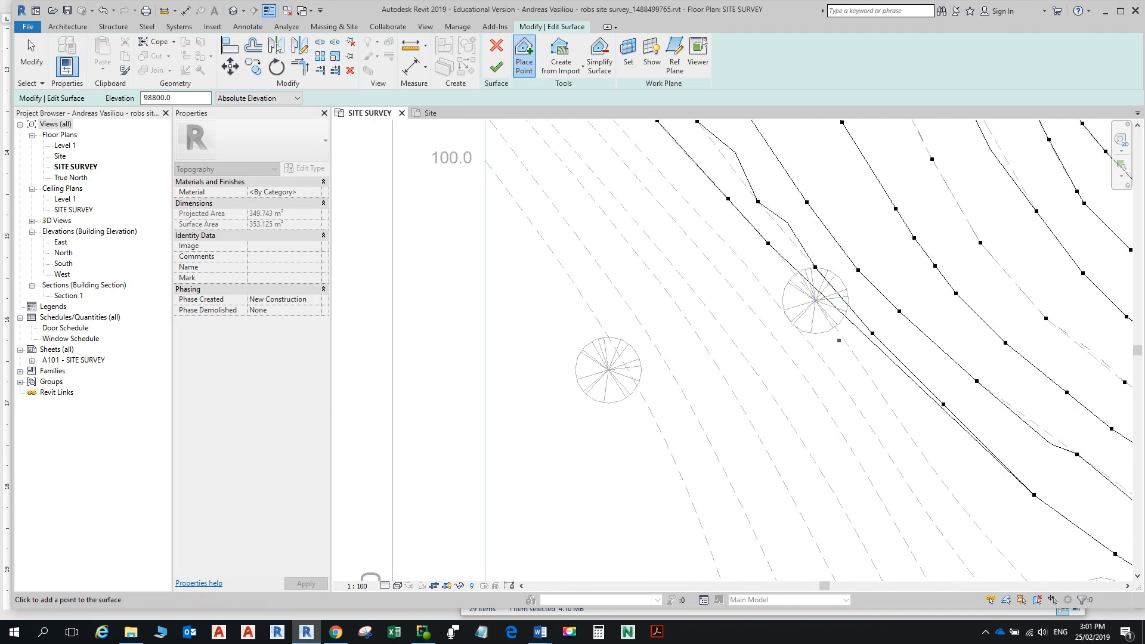
scroll(839, 333, "up", 2)
left_click(837, 323)
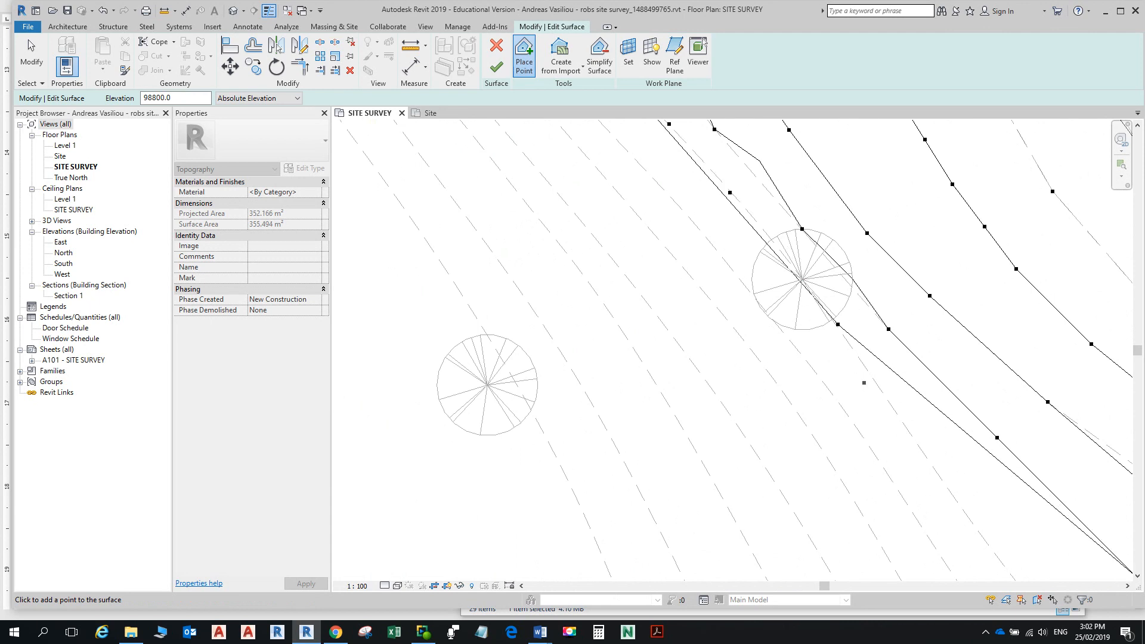
left_click(896, 414)
scroll(895, 414, "down", 2)
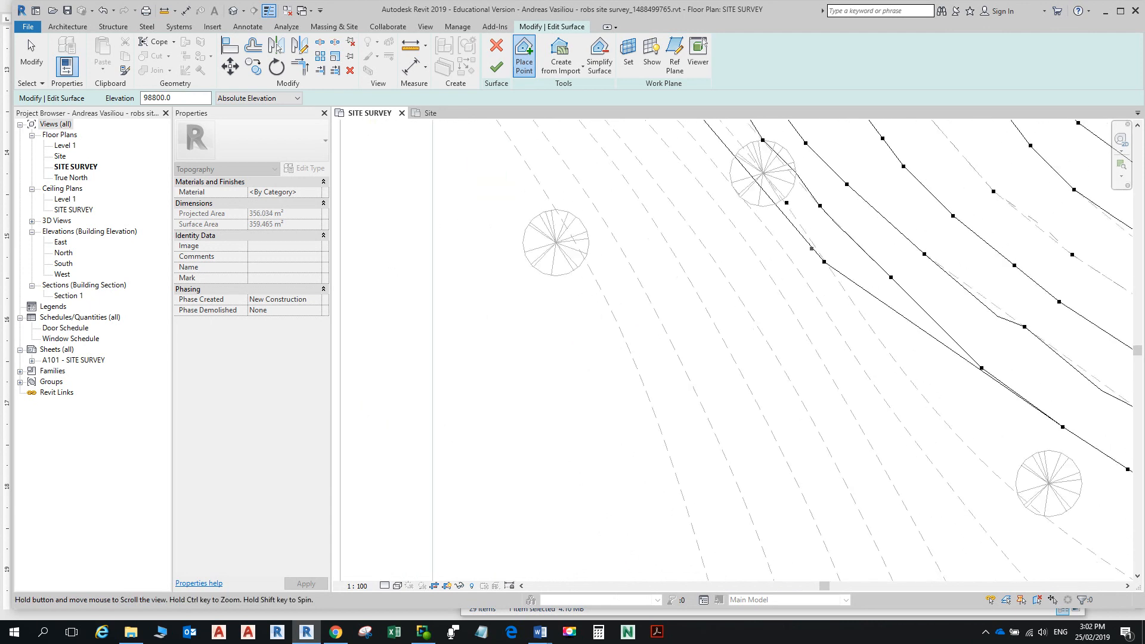
middle_click_drag(895, 412, 850, 306)
left_click(861, 311)
left_click(925, 395)
scroll(950, 406, "down", 2)
middle_click_drag(950, 406, 845, 264)
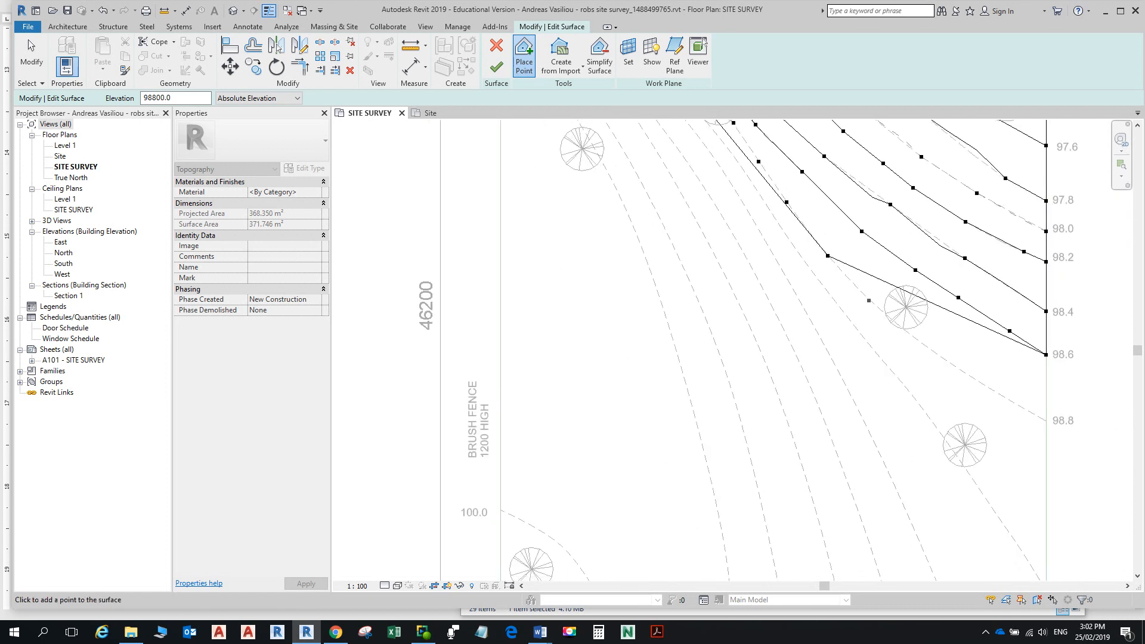
left_click(869, 298)
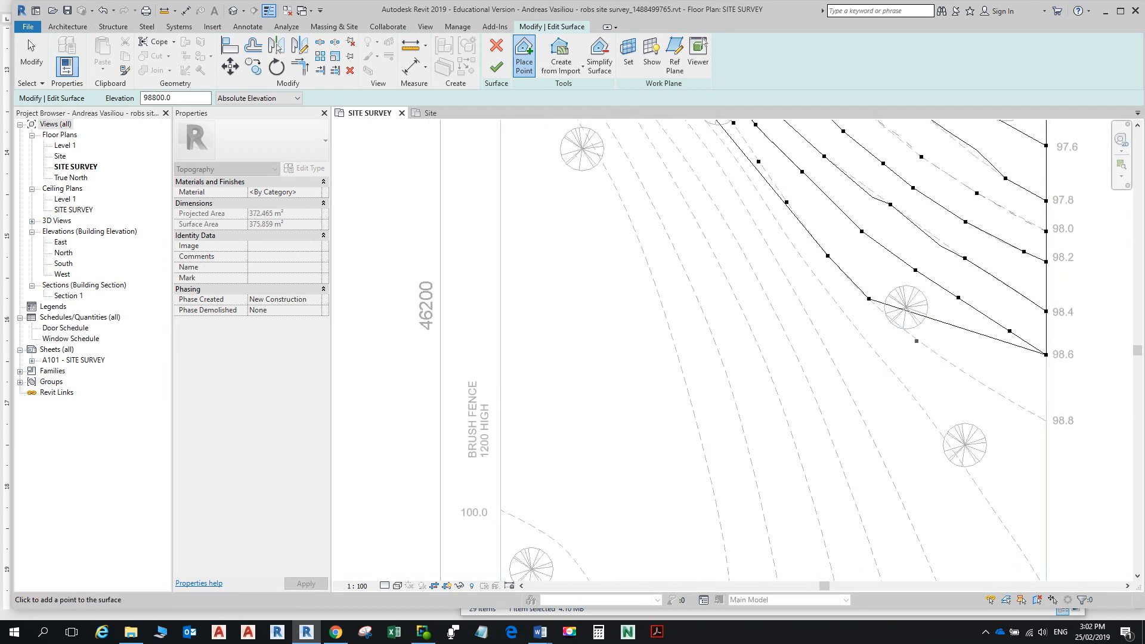
left_click(906, 328)
scroll(934, 347, "up", 2)
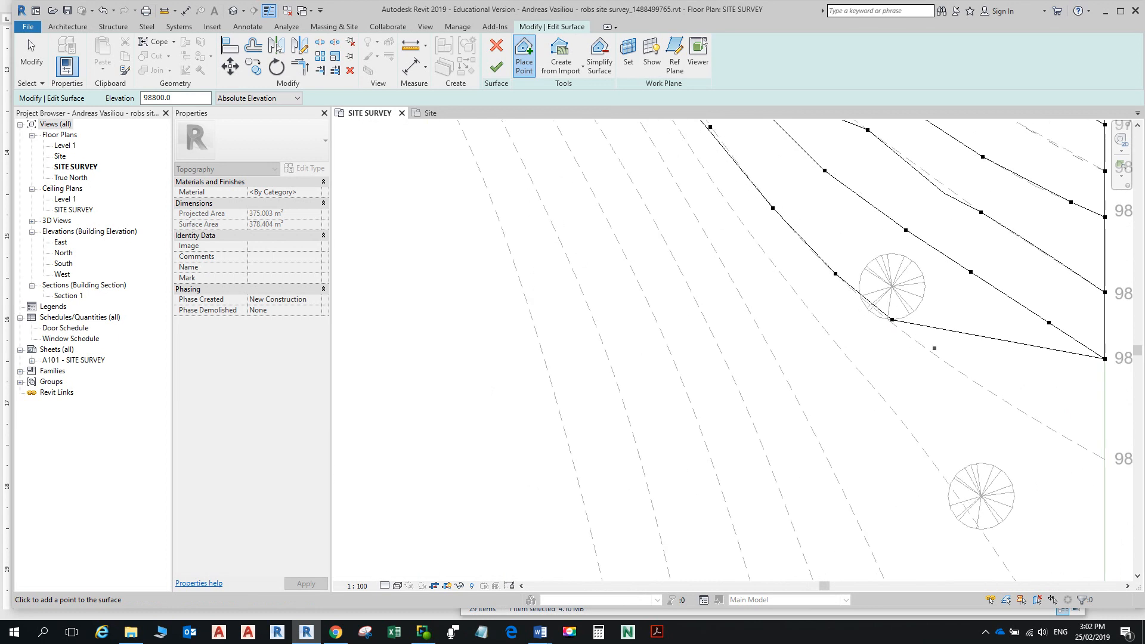
left_click(947, 360)
left_click(1032, 416)
left_click(1076, 442)
left_click(1104, 459)
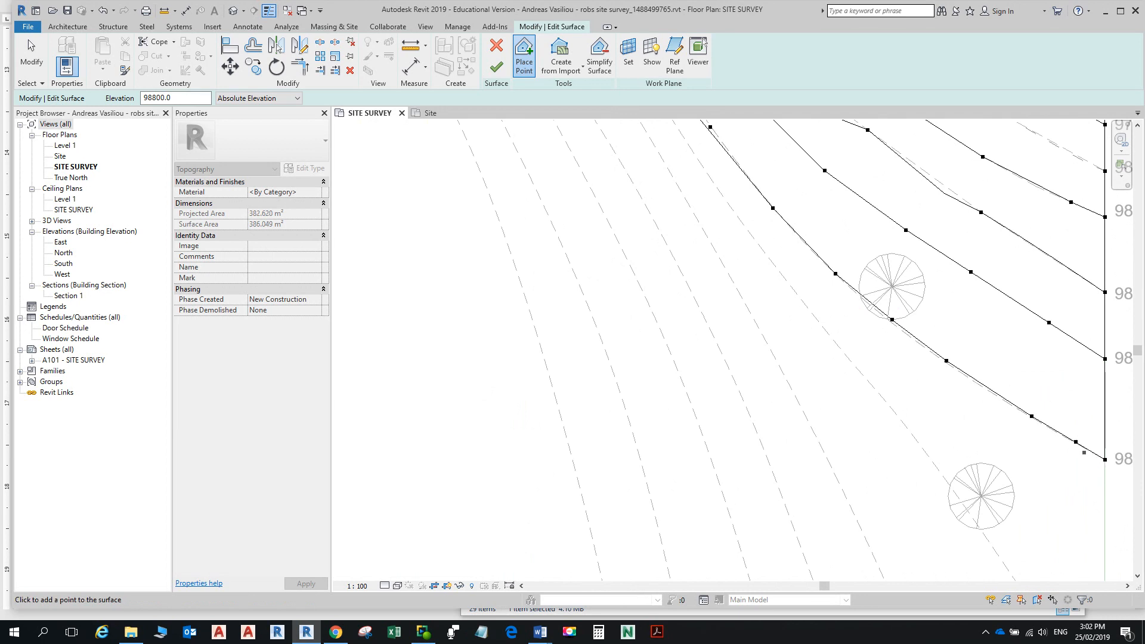
Step: Bring the upper contours back into view and select the Options Bar Elevation box
scroll(921, 332, "down", 5)
middle_click_drag(797, 251, 850, 462)
scroll(856, 468, "up", 2)
scroll(857, 469, "up", 1)
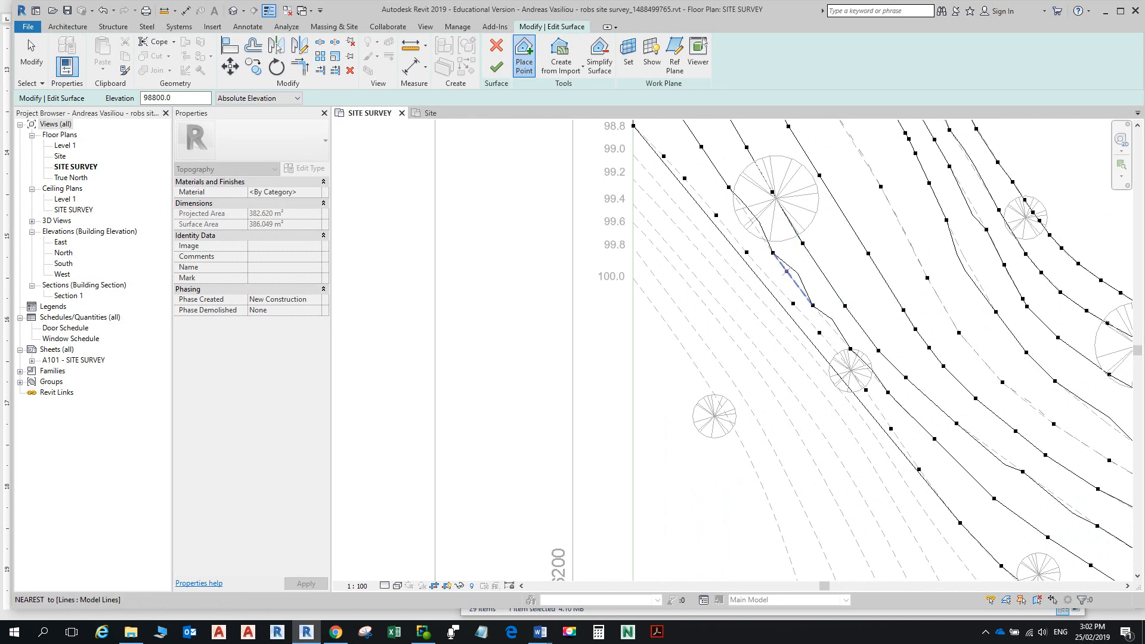
scroll(775, 255, "up", 3)
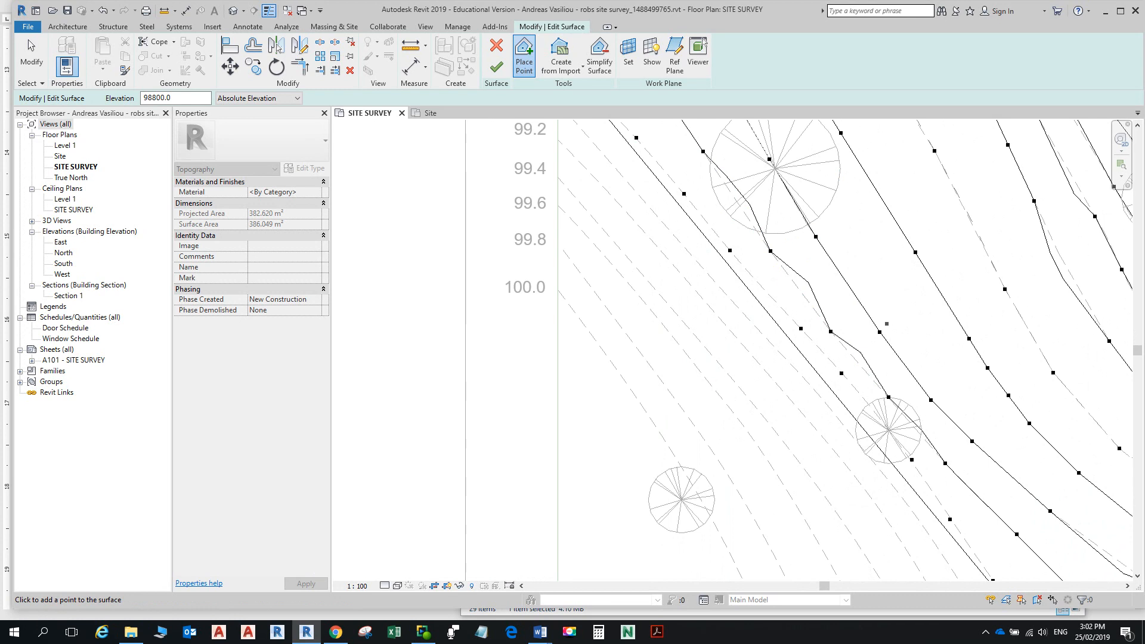
scroll(676, 301, "down", 1)
scroll(728, 267, "down", 1)
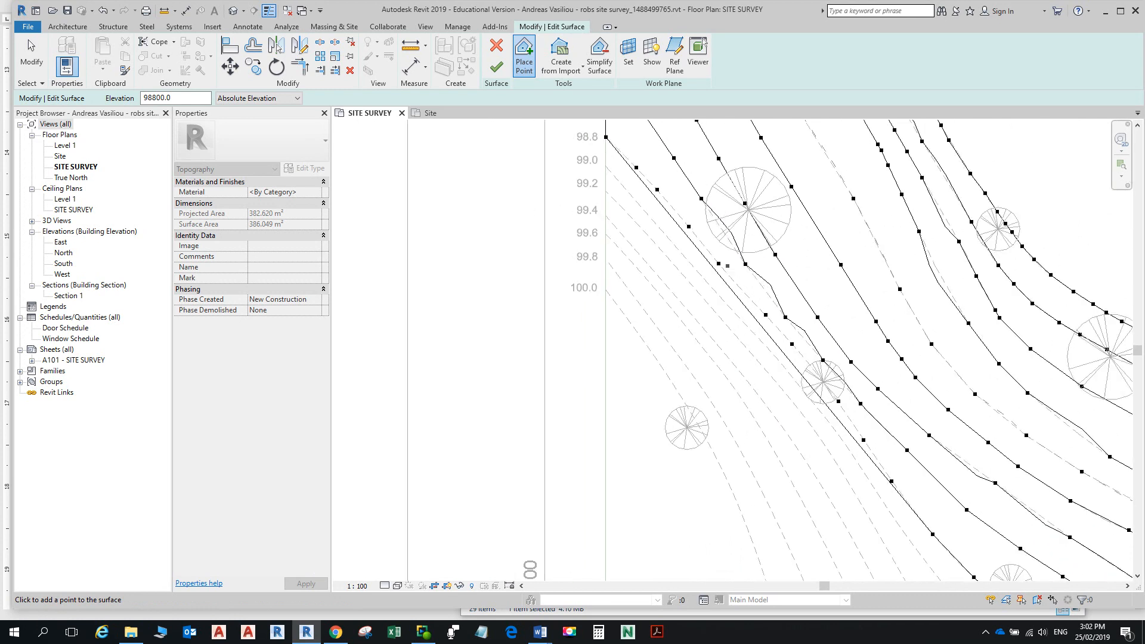
scroll(699, 244, "down", 1)
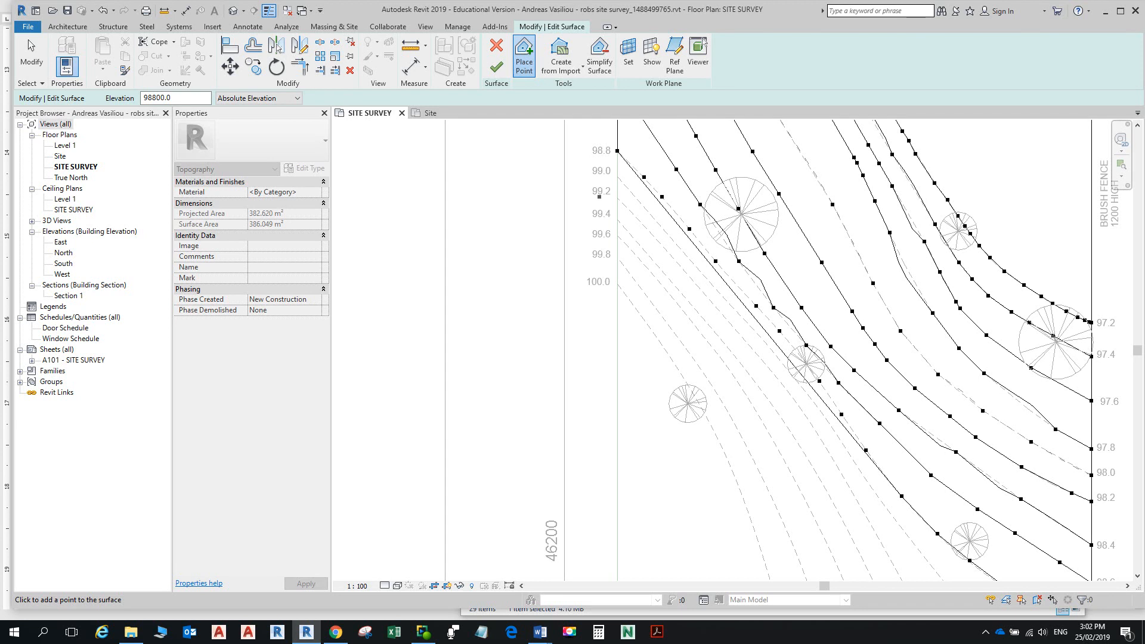
left_click(157, 98)
Step: Set the point elevation to 99000 and place the first points along the 99.0 contour
key("BackSpace")
key("BackSpace")
type("90")
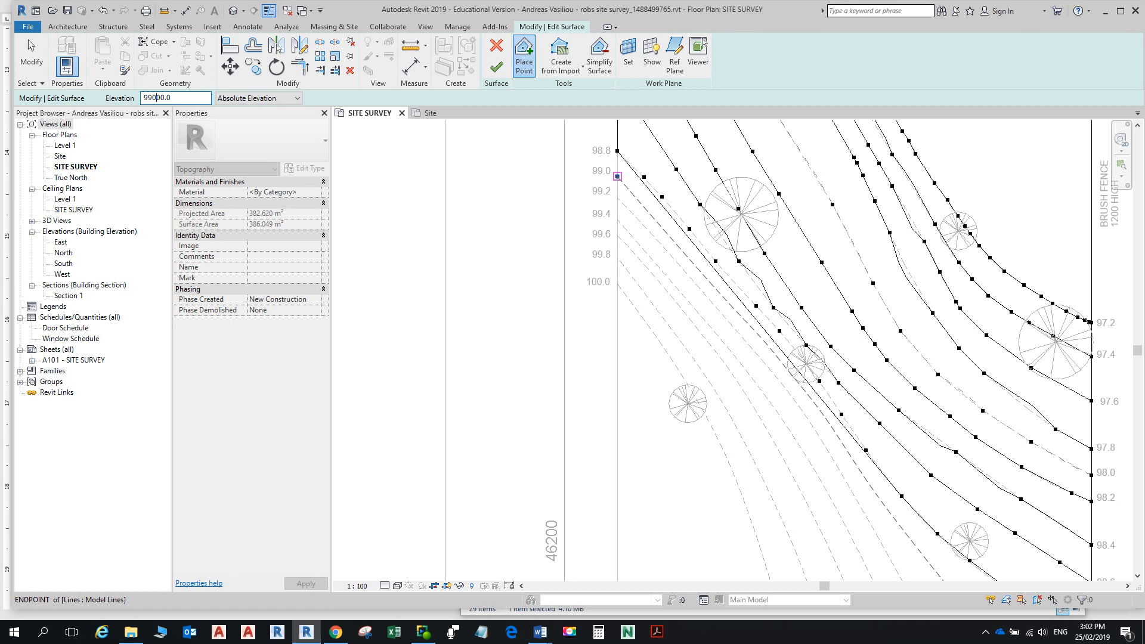
left_click(618, 176)
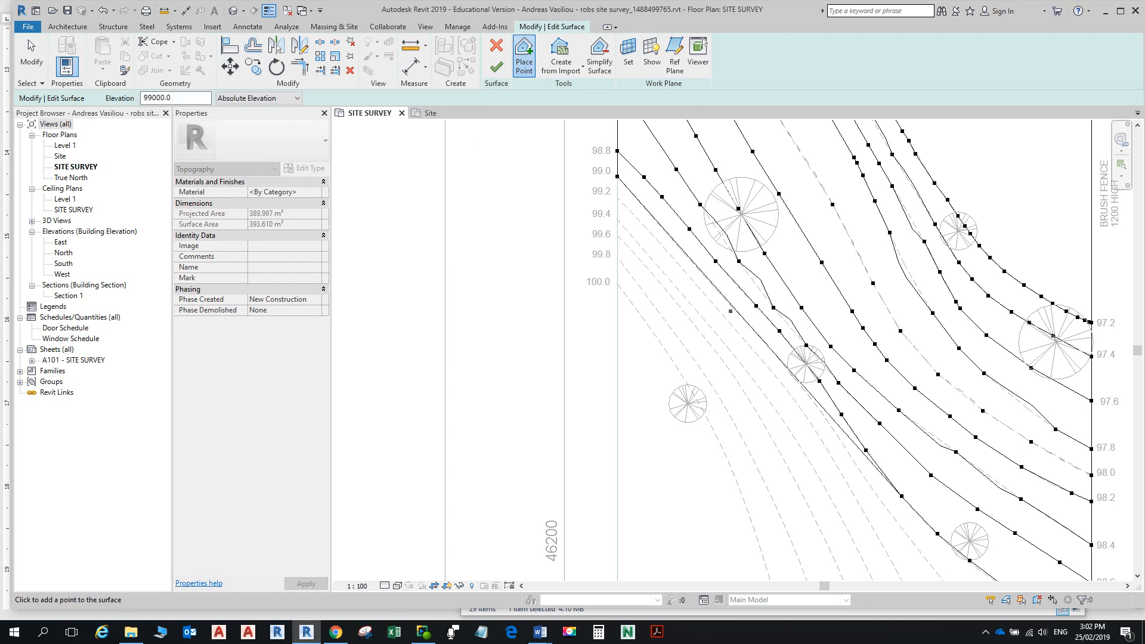
scroll(677, 233, "up", 3)
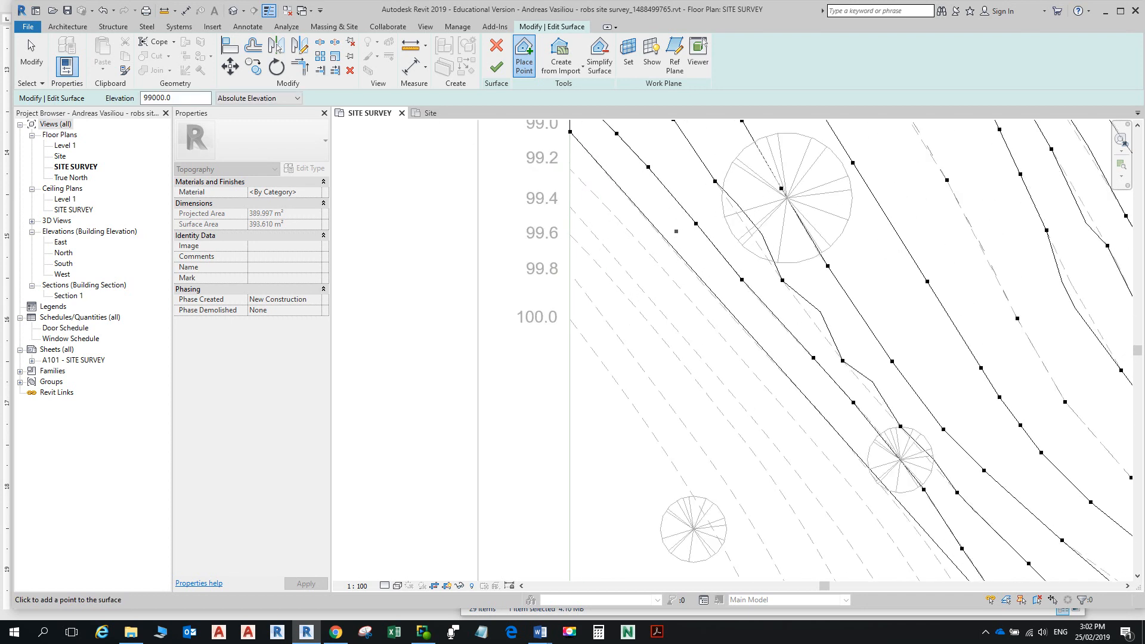
scroll(635, 209, "up", 2)
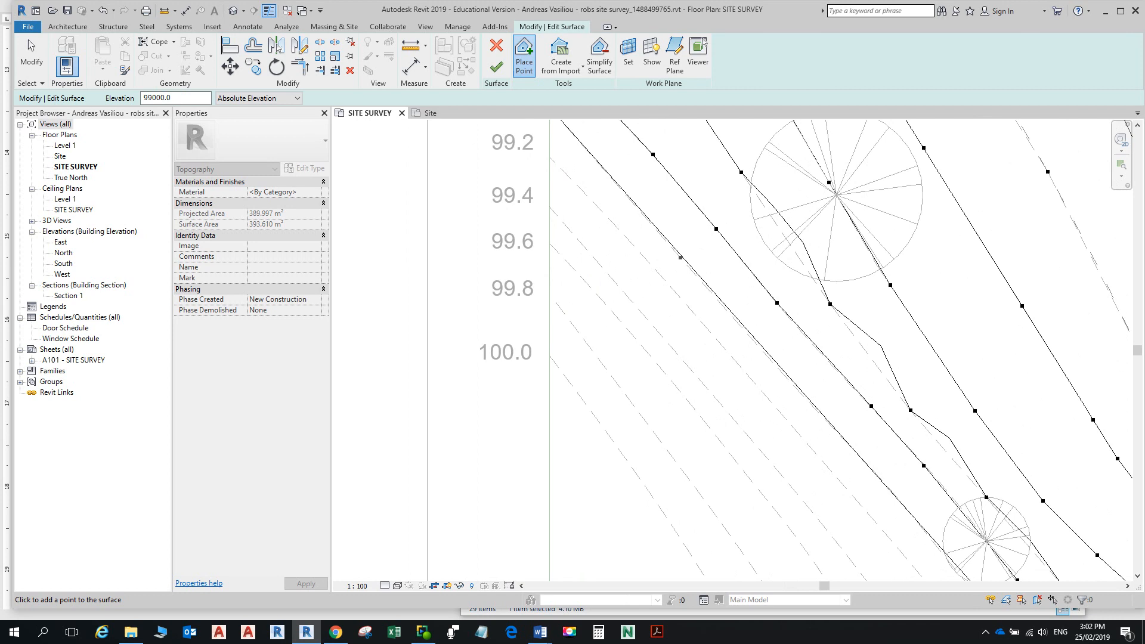
left_click(680, 258)
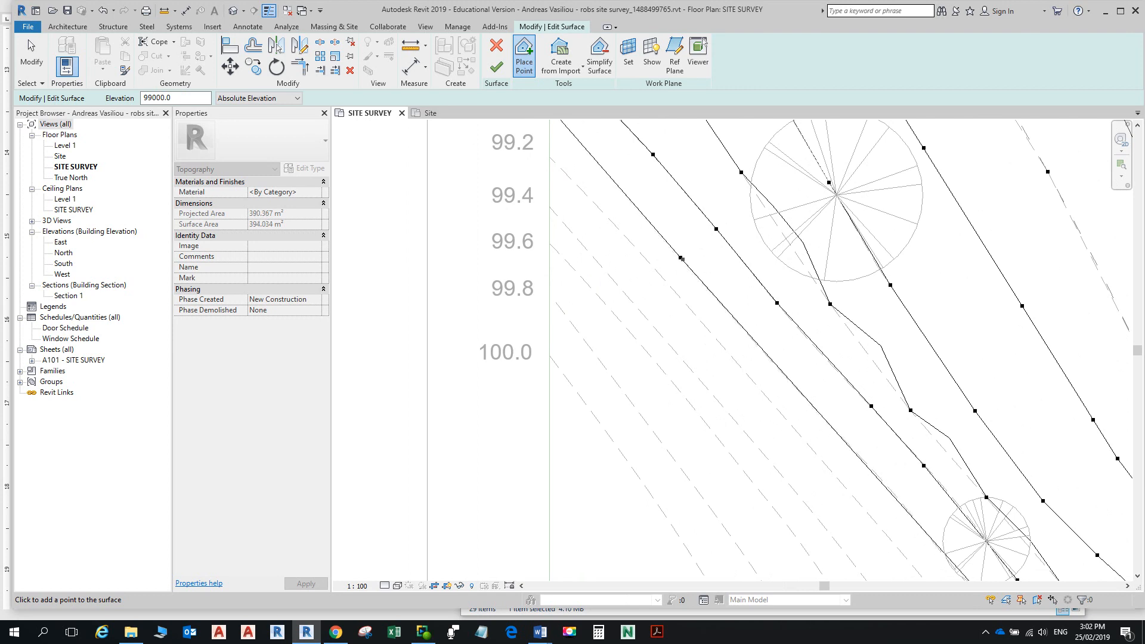
scroll(718, 286, "down", 3)
middle_click_drag(836, 349, 797, 193)
scroll(799, 197, "up", 2)
scroll(794, 304, "up", 1)
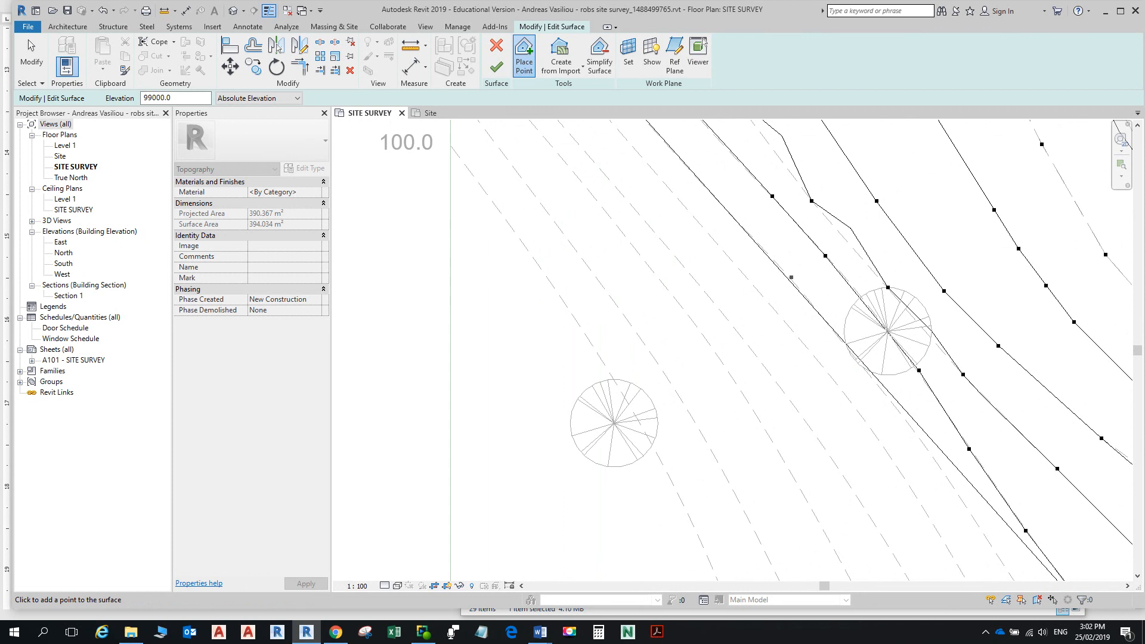
left_click(758, 244)
left_click(795, 283)
Step: Continue the 99000 points down the 99.0 contour to its boundary end point
scroll(870, 291, "down", 1)
middle_click_drag(876, 401, 861, 260)
scroll(861, 260, "up", 2)
left_click(861, 260)
left_click(920, 339)
middle_click_drag(949, 401, 906, 296)
left_click(945, 338)
left_click(1008, 430)
scroll(1008, 430, "down", 2)
middle_click_drag(976, 377, 873, 202)
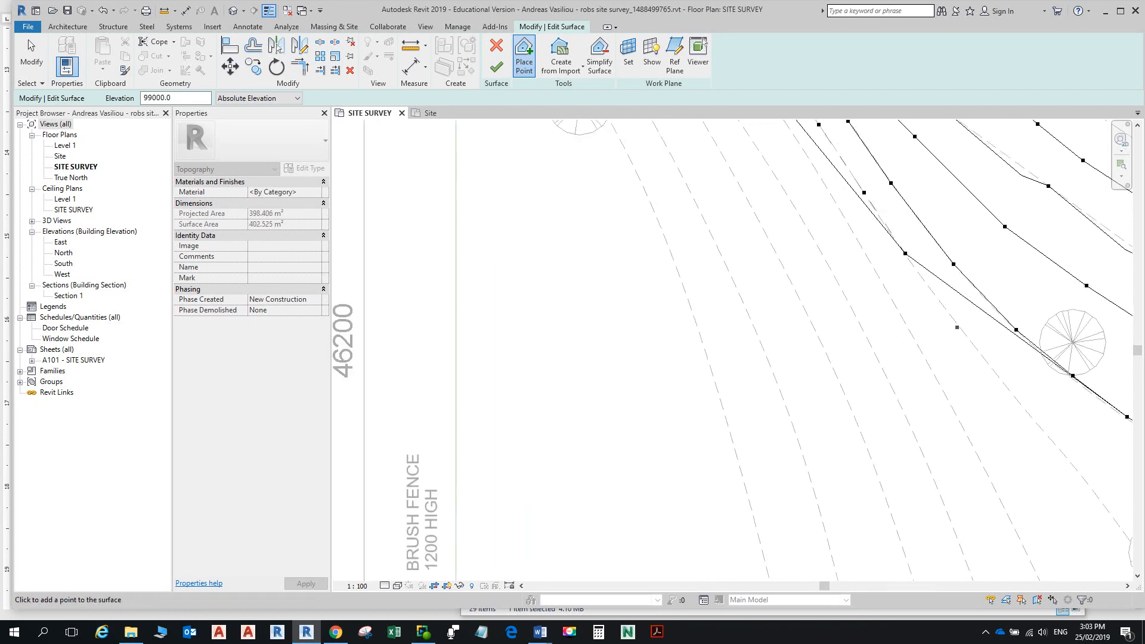
left_click(960, 329)
left_click(1022, 406)
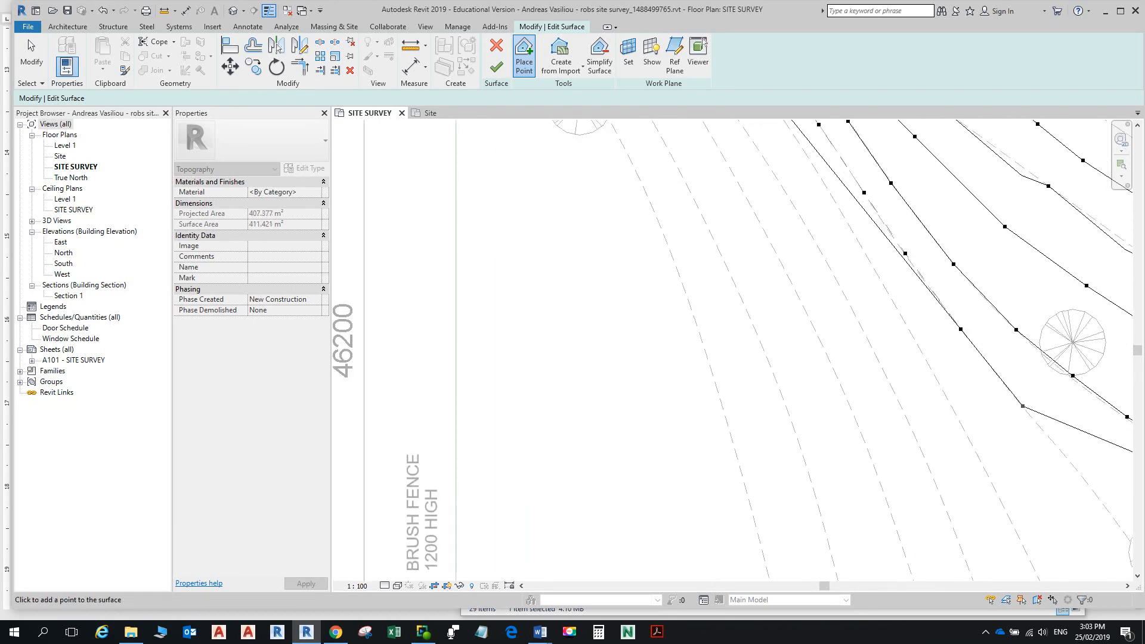
scroll(1047, 445, "down", 1)
middle_click_drag(1039, 429, 894, 272)
left_click(942, 327)
middle_click_drag(1003, 408, 961, 346)
left_click(960, 346)
scroll(960, 347, "down", 1)
middle_click_drag(961, 347, 877, 268)
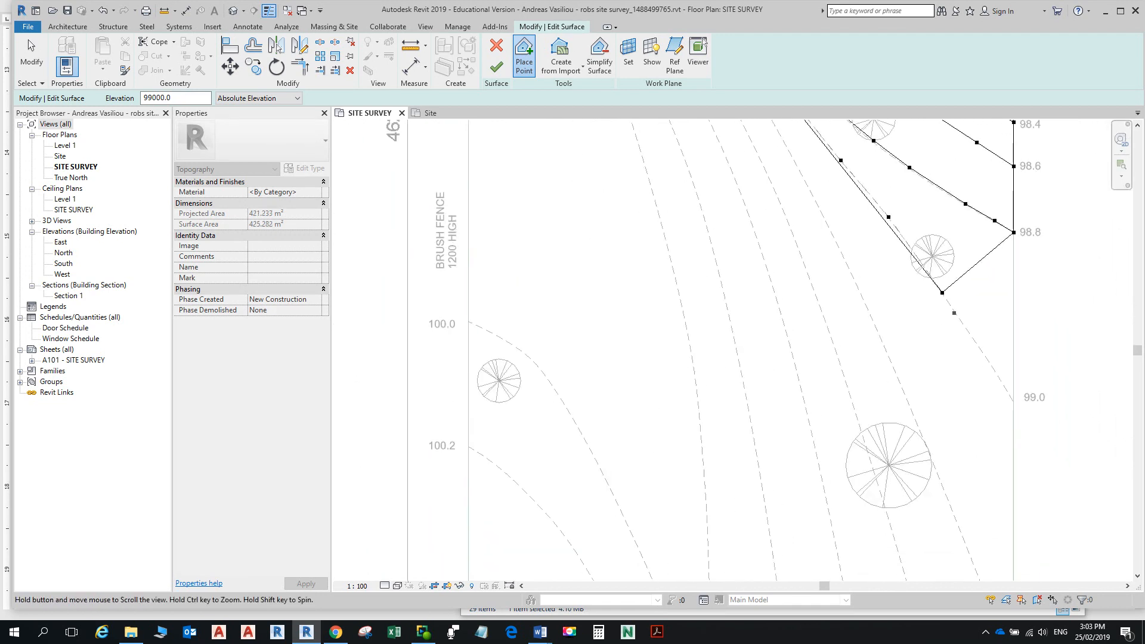
left_click(988, 361)
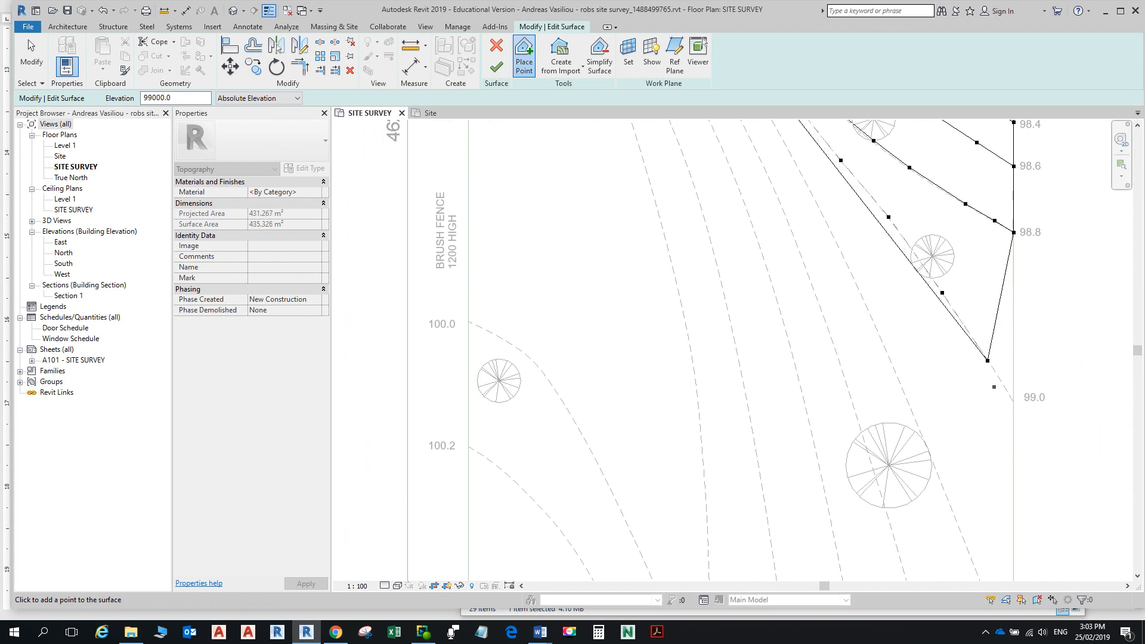
left_click(1013, 401)
Step: Change the Options Bar point elevation to 99200
scroll(990, 386, "down", 1)
scroll(954, 369, "down", 4)
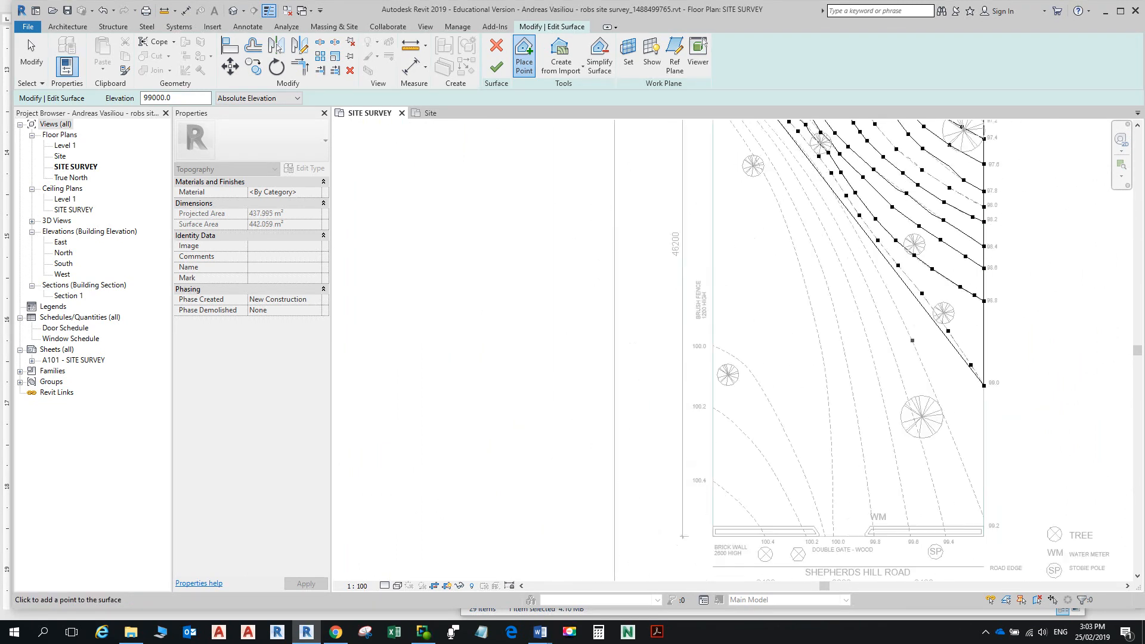
middle_click_drag(732, 206, 773, 370)
scroll(817, 310, "up", 6)
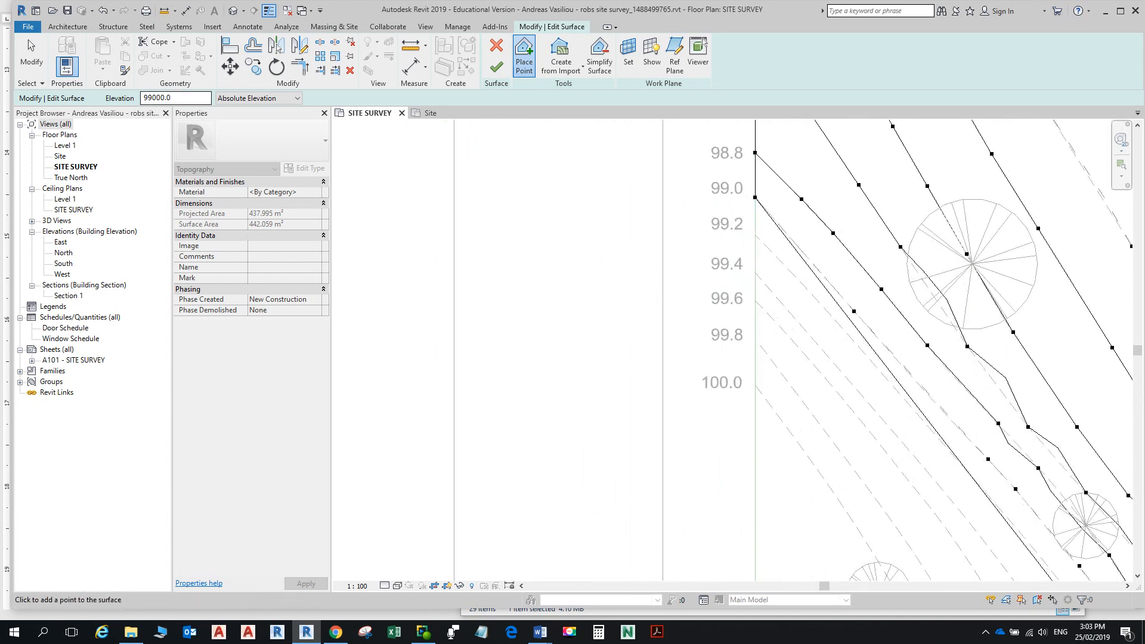
left_click(157, 98)
key("BackSpace")
type("2")
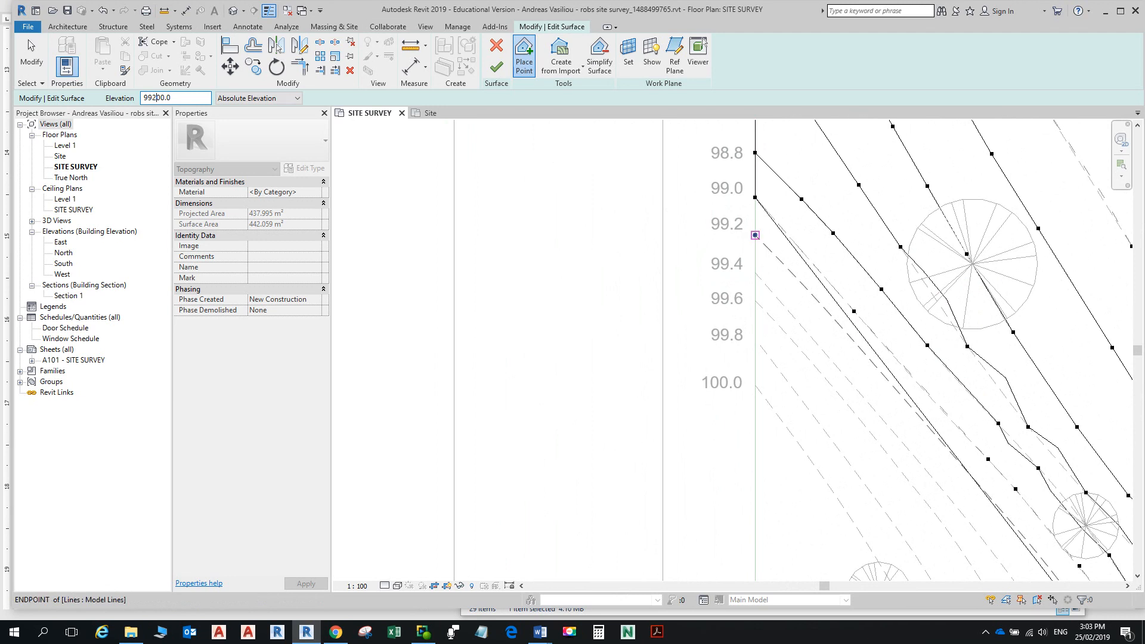
Step: Place 99200-elevation points along the upper stretch of the 99.2 contour
left_click(754, 235)
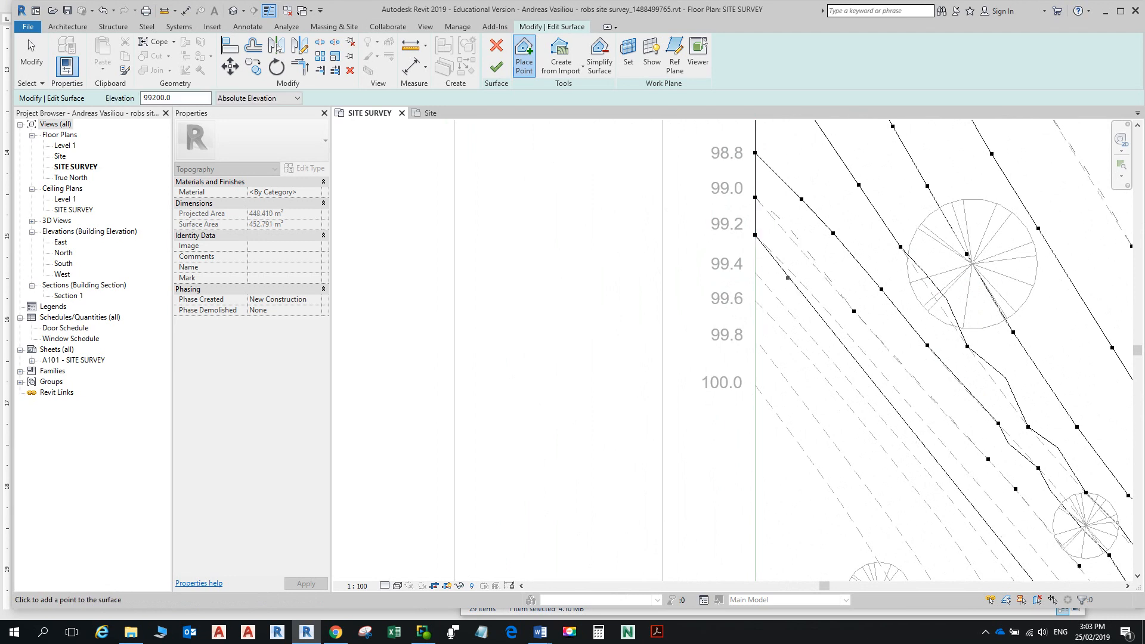
left_click(825, 310)
left_click(882, 373)
left_click(940, 438)
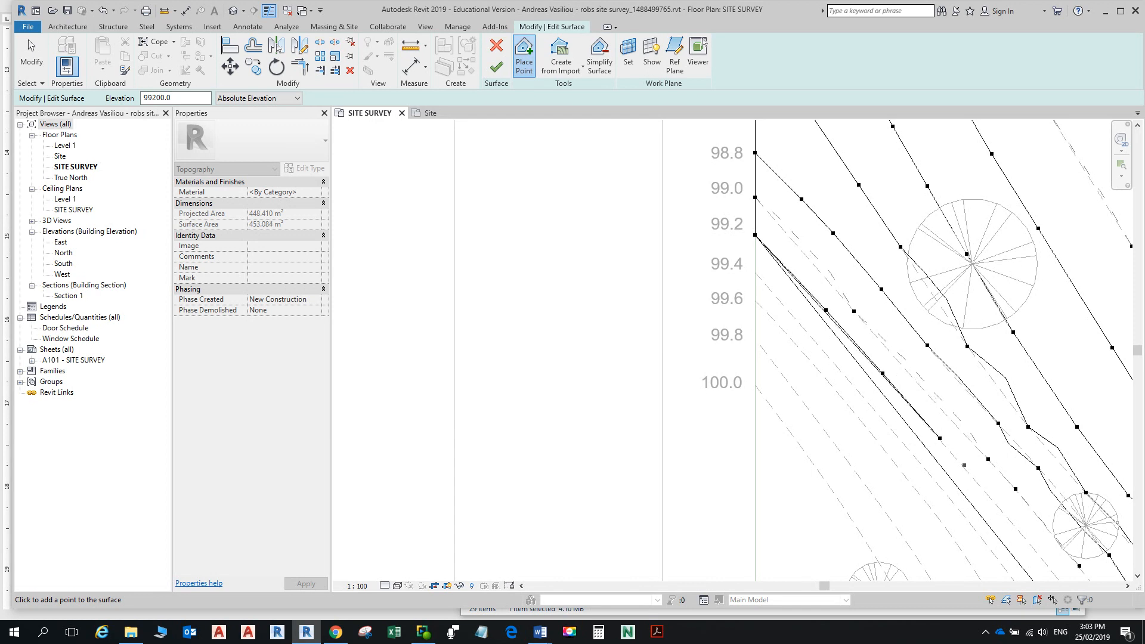
scroll(972, 473, "down", 3)
middle_click_drag(972, 474, 935, 340)
scroll(972, 385, "up", 3)
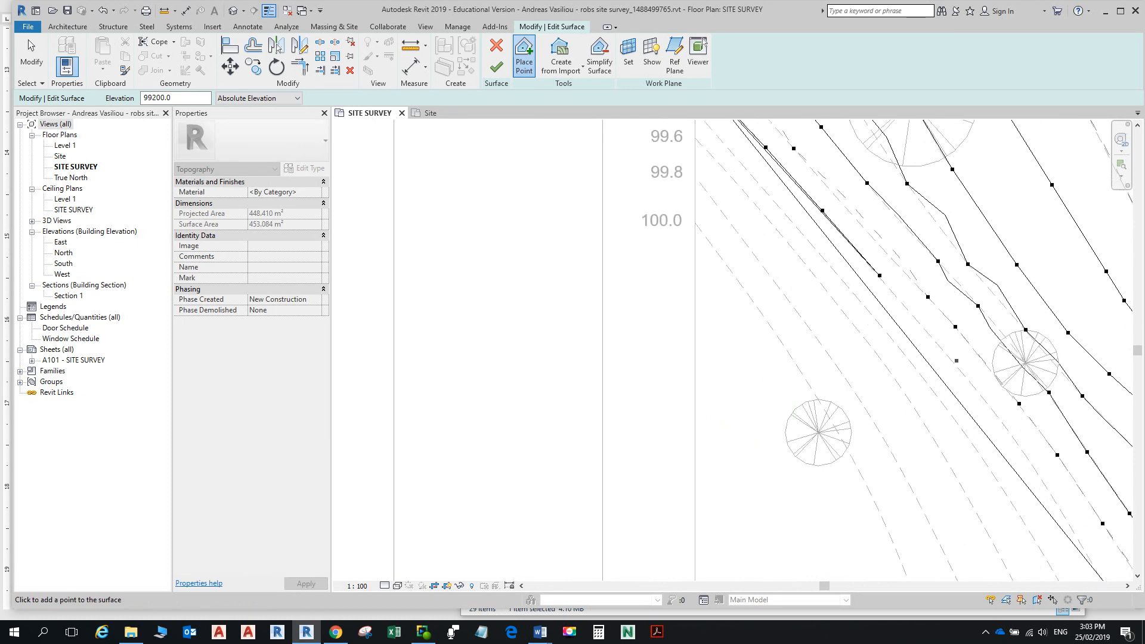
left_click(987, 411)
scroll(985, 407, "down", 1)
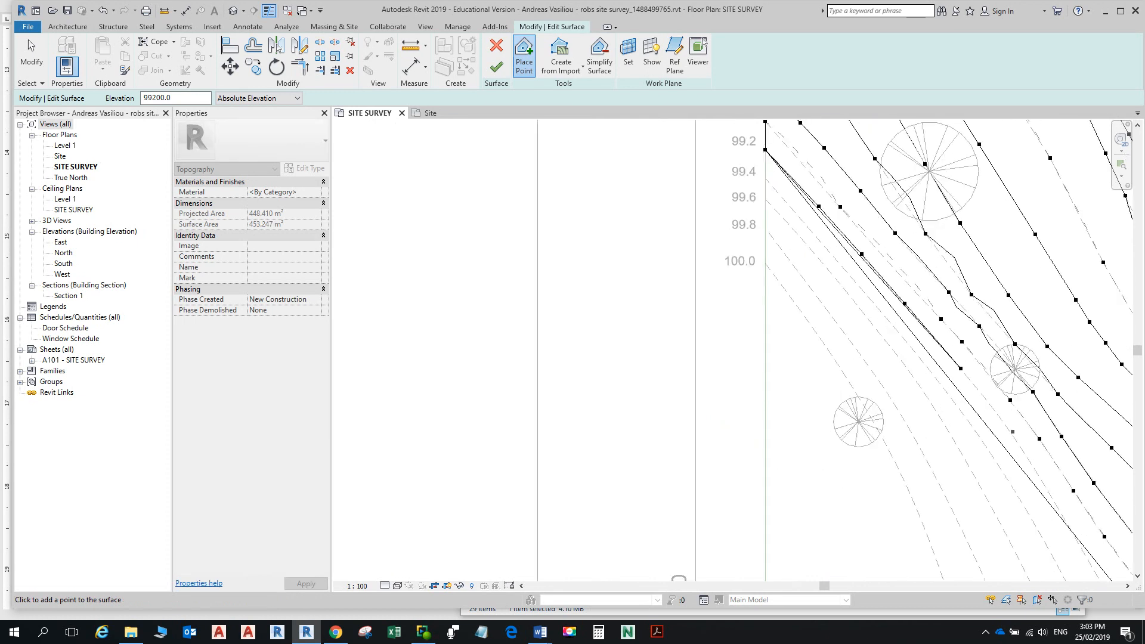
left_click(1008, 428)
scroll(1010, 436, "down", 1)
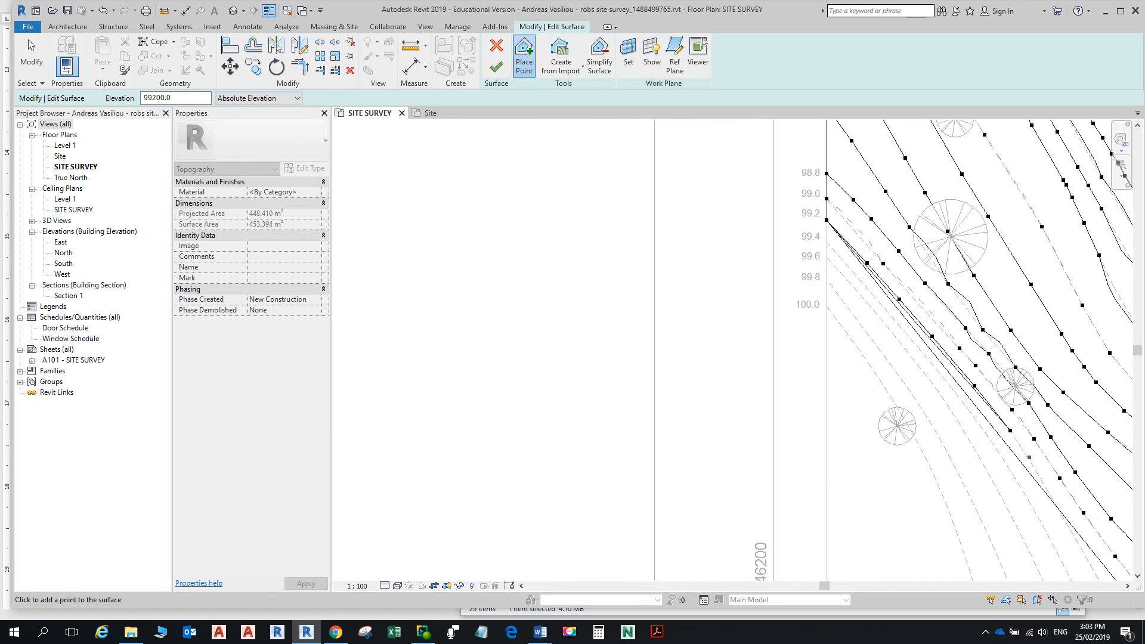
left_click(1038, 475)
scroll(1048, 500, "down", 1)
middle_click_drag(1057, 528, 935, 334)
scroll(935, 334, "up", 3)
scroll(939, 331, "up", 2)
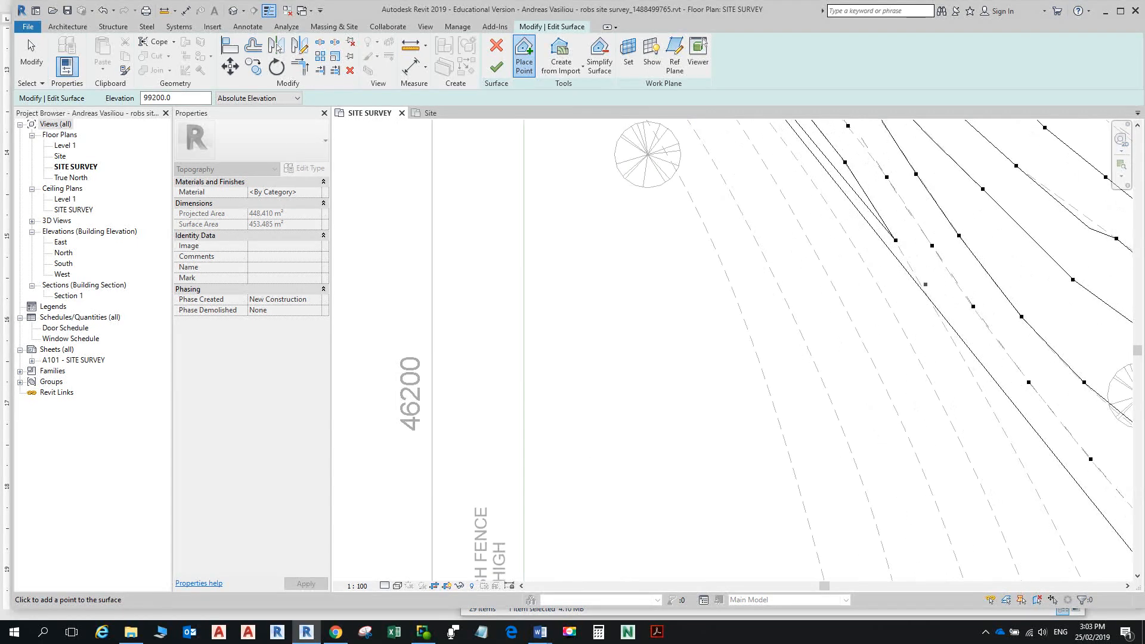
Step: Continue the 99.2 points further down the site
left_click(916, 276)
scroll(922, 297, "down", 5)
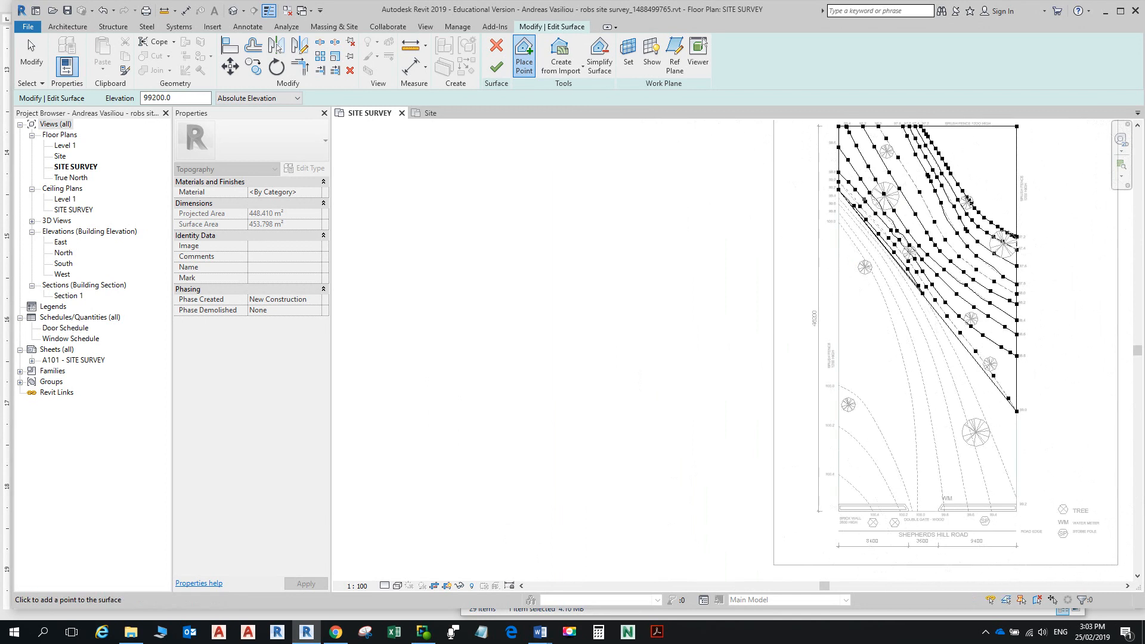
scroll(873, 197, "up", 2)
scroll(962, 341, "down", 2)
middle_click_drag(962, 341, 885, 213)
scroll(885, 213, "up", 4)
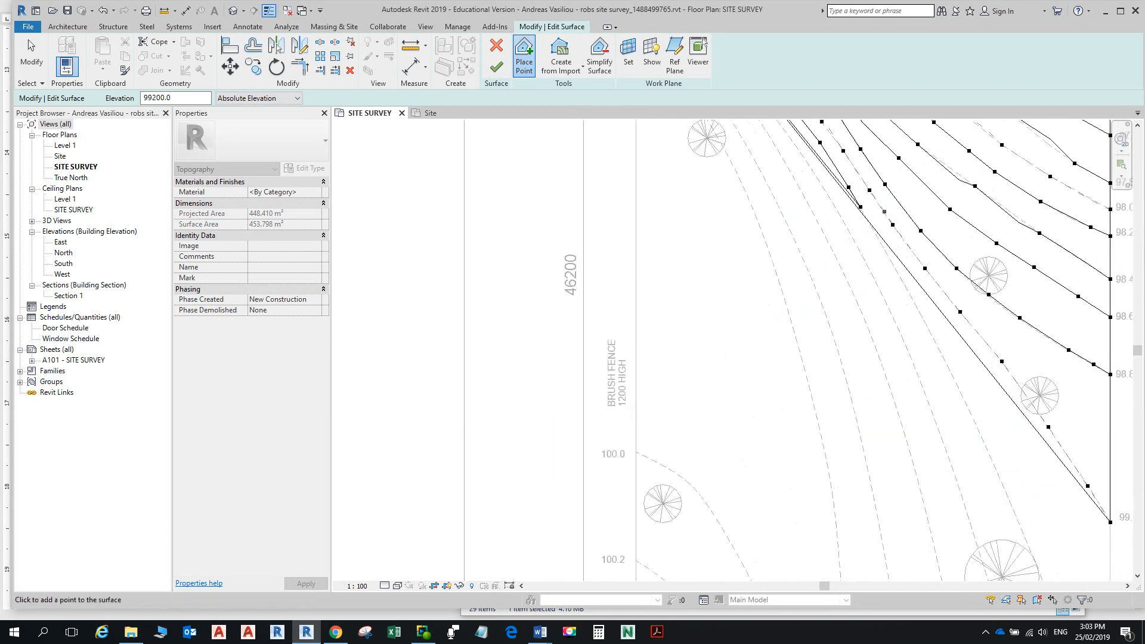
scroll(884, 233, "up", 1)
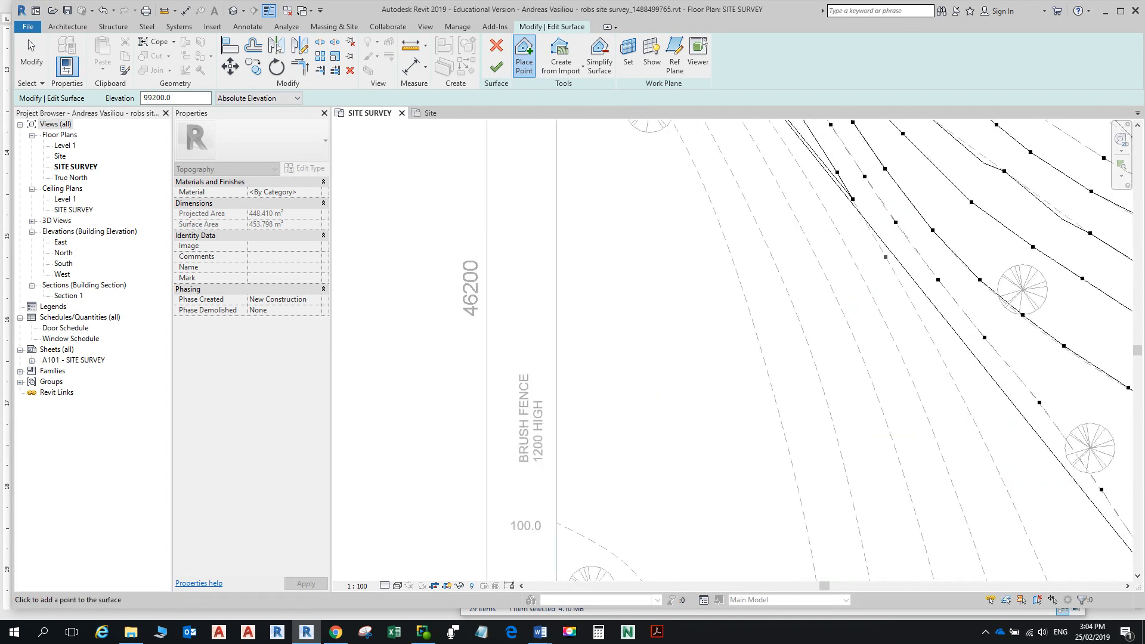
left_click(886, 256)
left_click(950, 373)
scroll(951, 372, "down", 3)
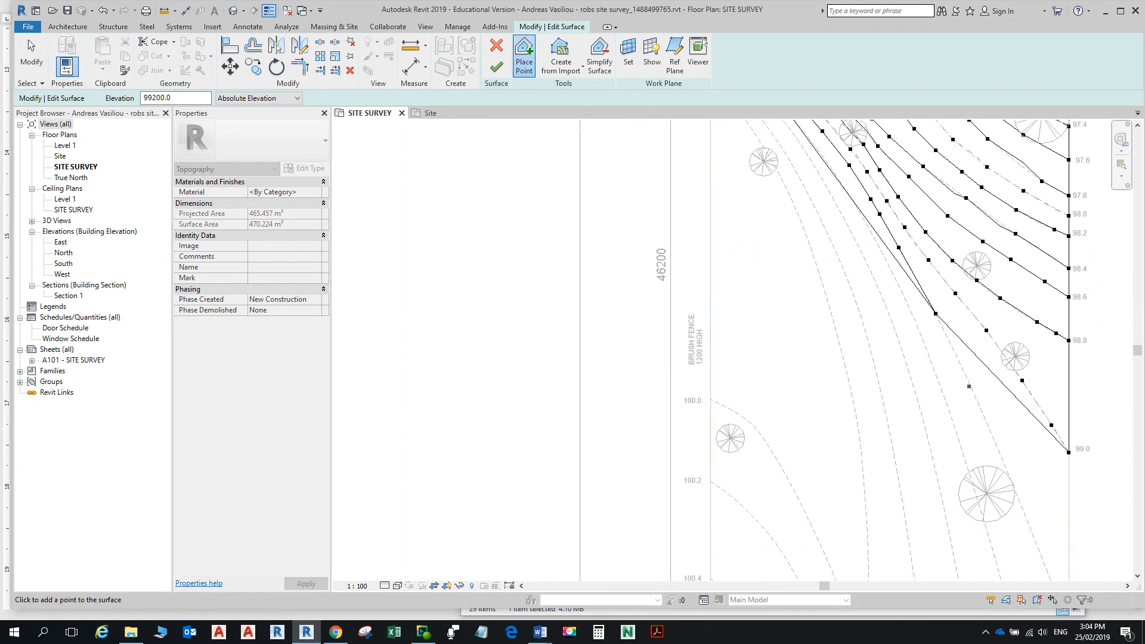
Step: Add the last 99.2 points to the bottom-right boundary corner and finish the surface
left_click(969, 383)
middle_click_drag(969, 383, 934, 273)
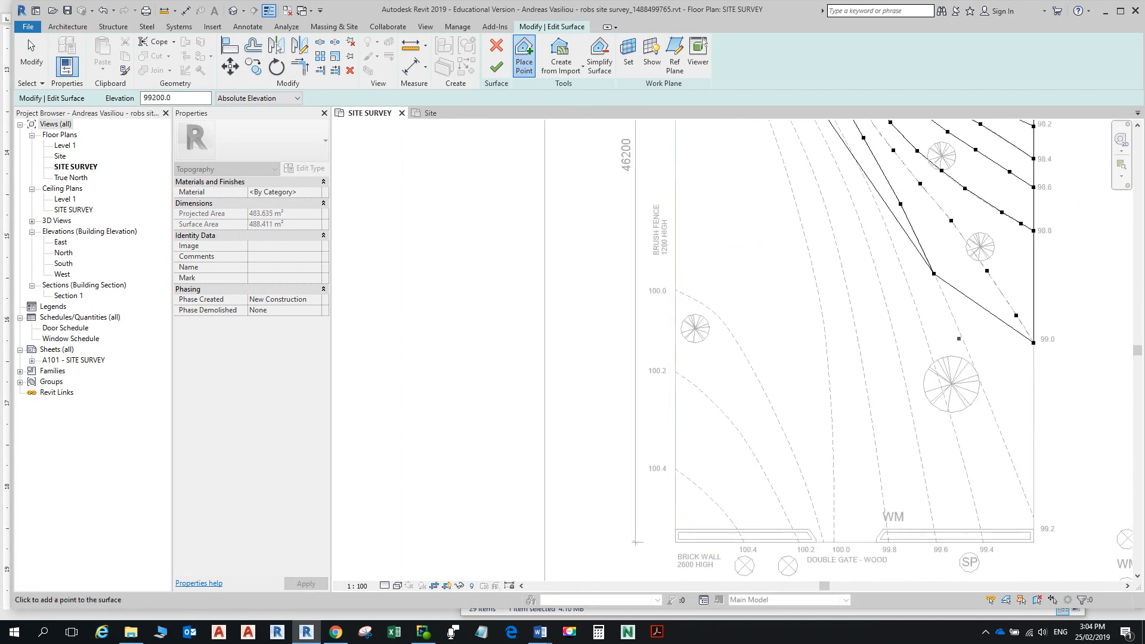
left_click(964, 344)
left_click(999, 426)
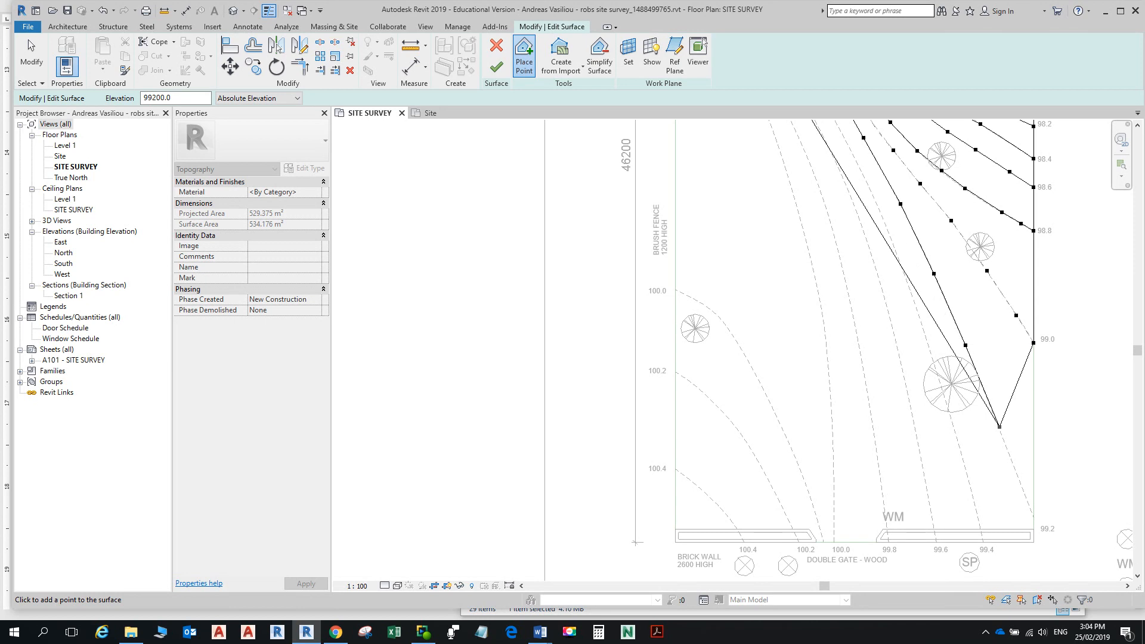
left_click(1033, 516)
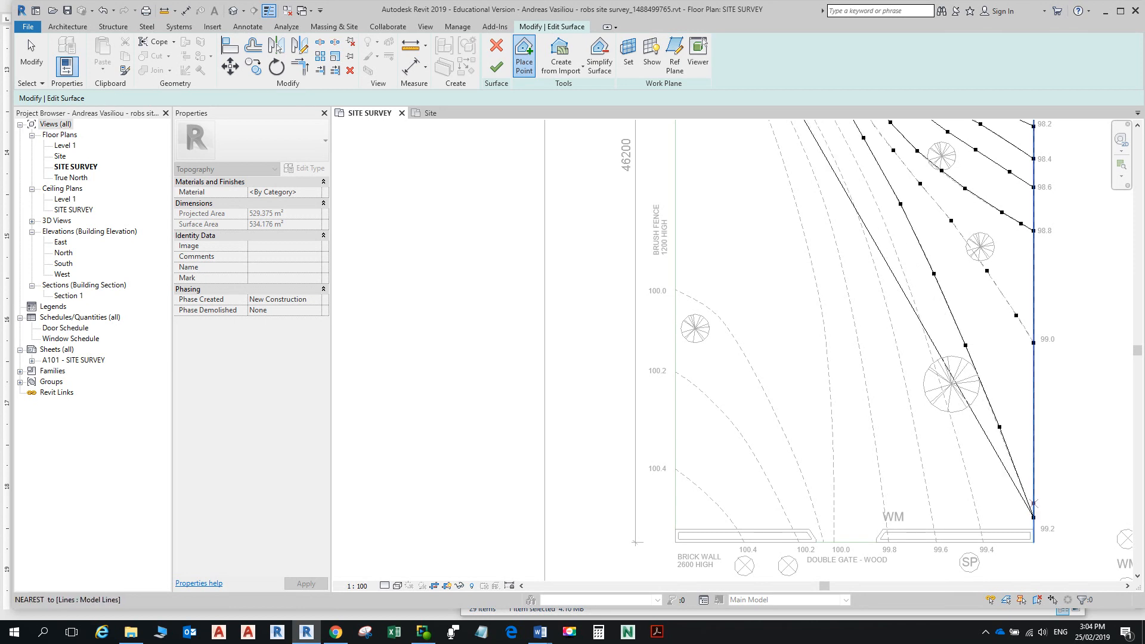
scroll(1018, 454, "down", 3)
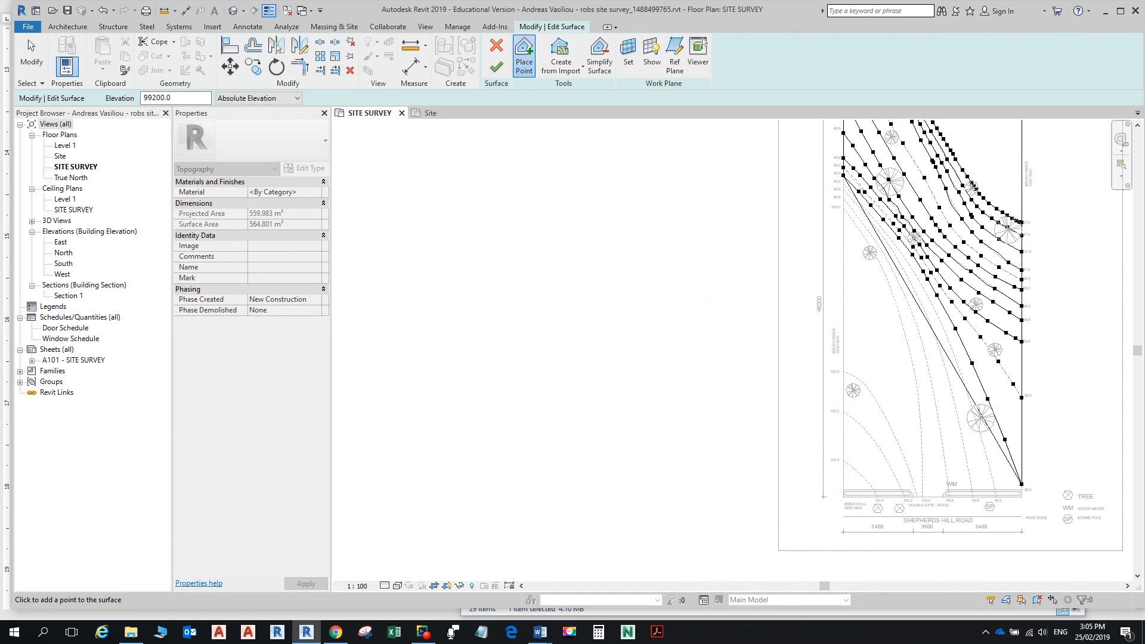
left_click(496, 66)
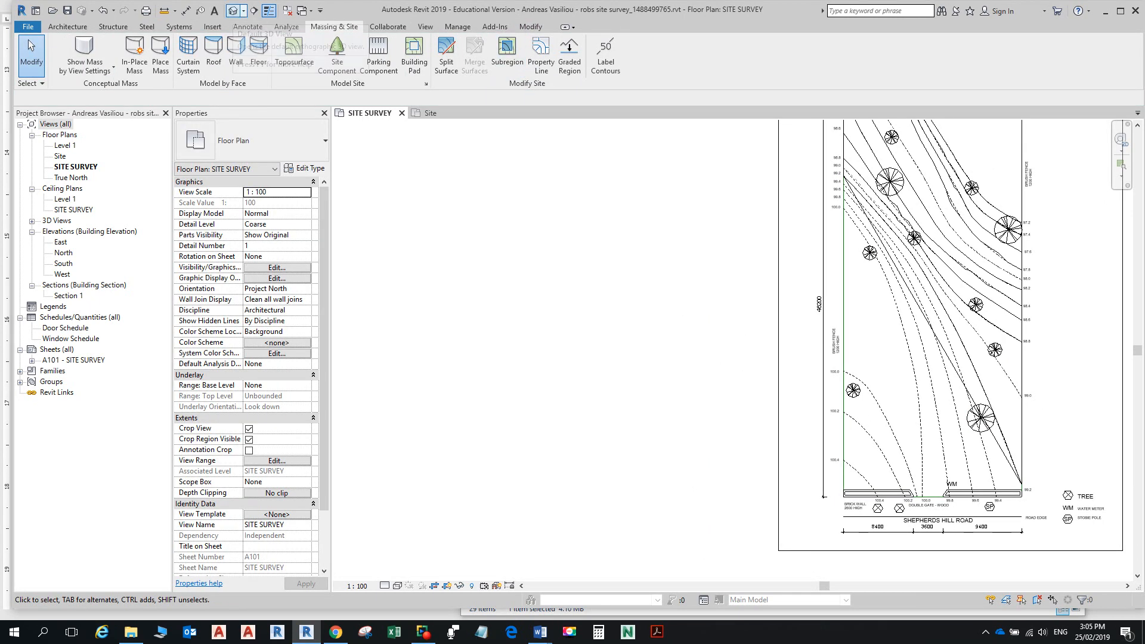
Step: Switch to the default 3D view and save the project from the reminder dialog
left_click(234, 11)
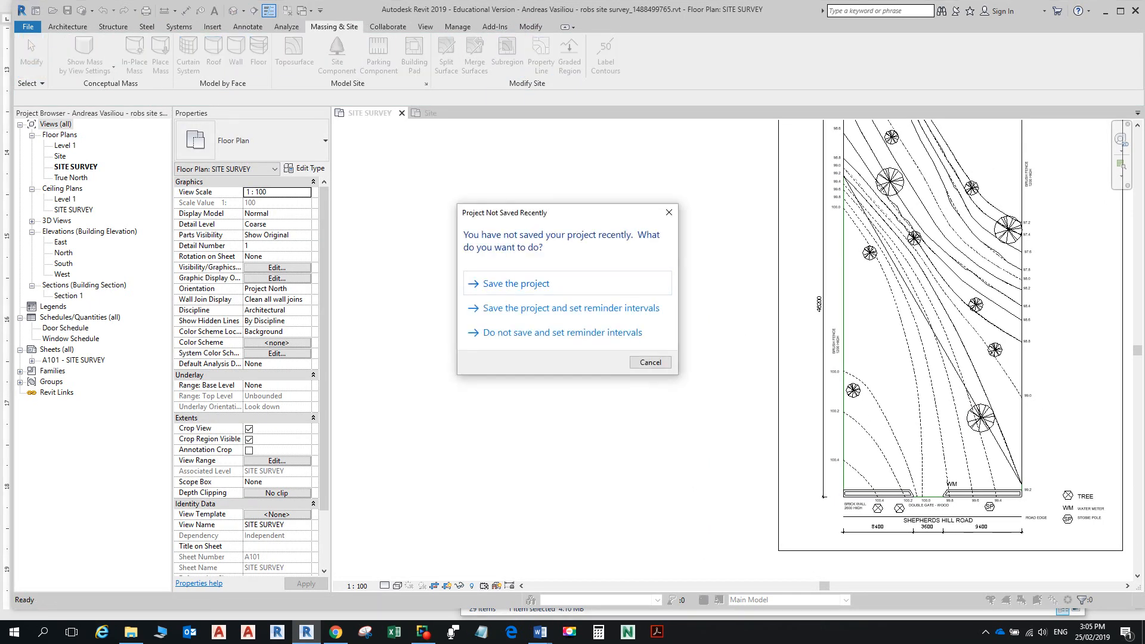
left_click(518, 284)
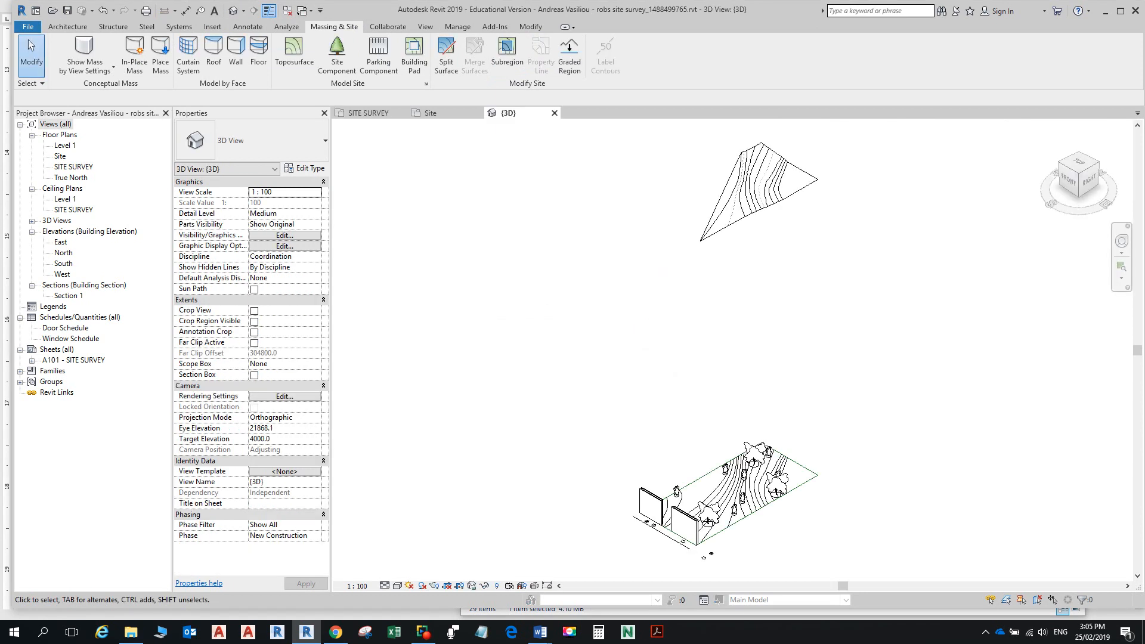
middle_click_drag(680, 206, 734, 205, "shift")
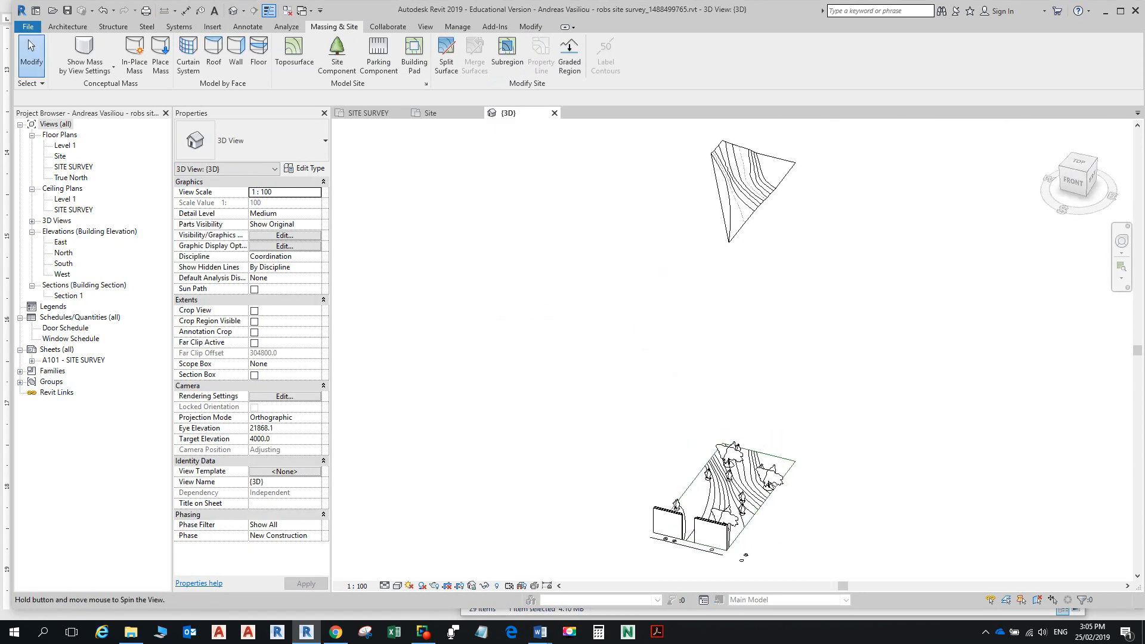
Step: Frame the whole sloping toposurface in 3D, then return to the SITE SURVEY plan
scroll(745, 176, "up", 5)
scroll(738, 254, "down", 2)
scroll(758, 228, "up", 2)
scroll(753, 211, "down", 1)
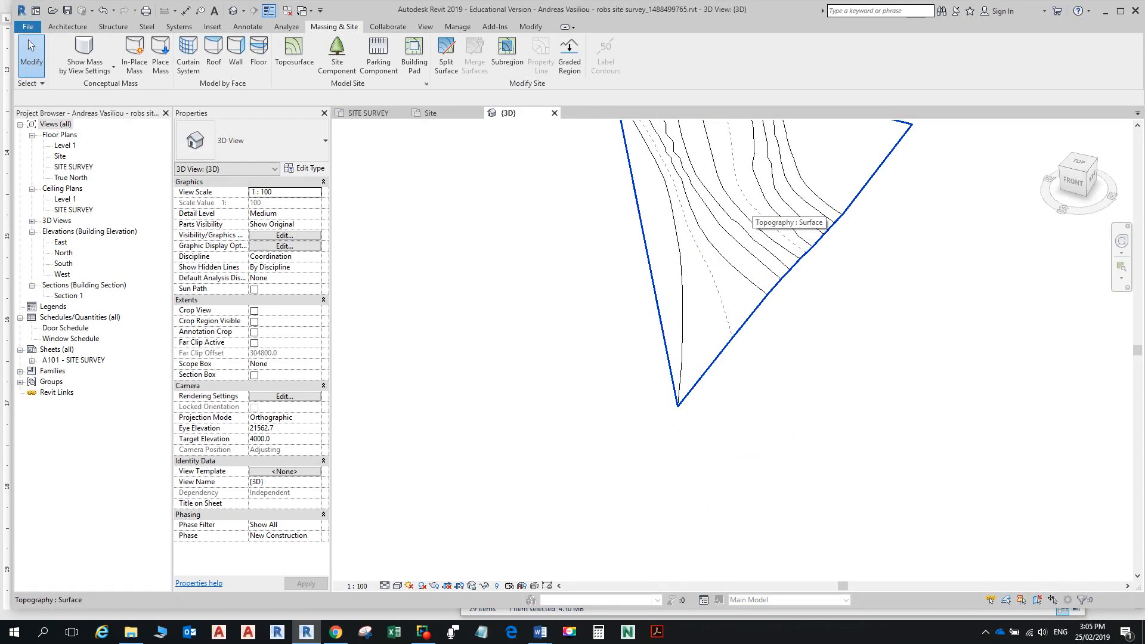
middle_click_drag(797, 204, 807, 387)
left_click(807, 387)
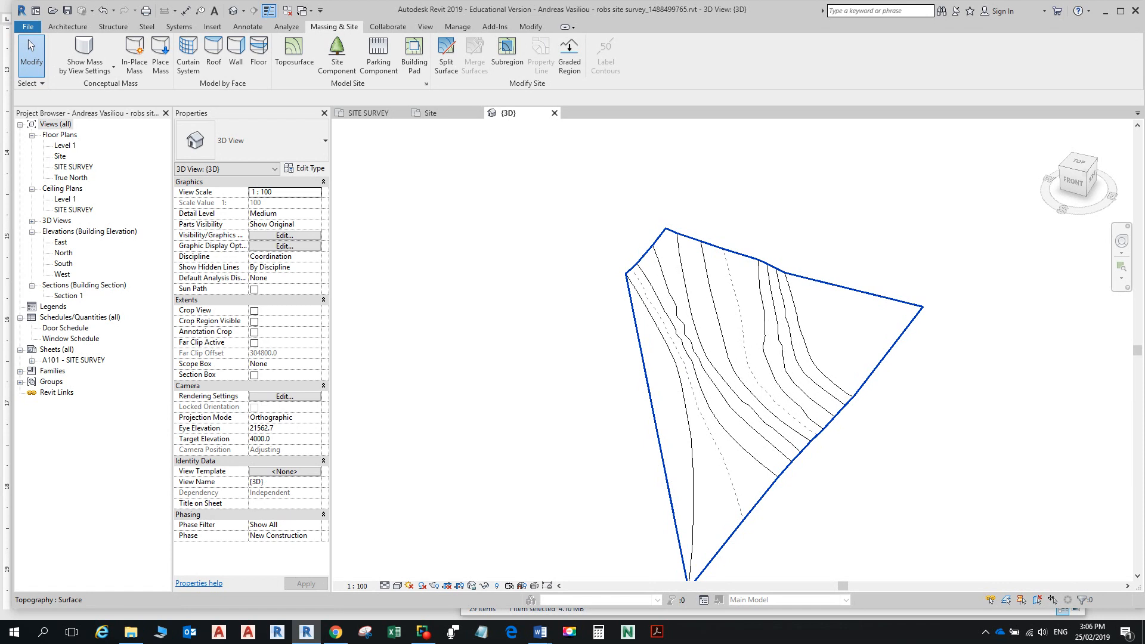
key("alt")
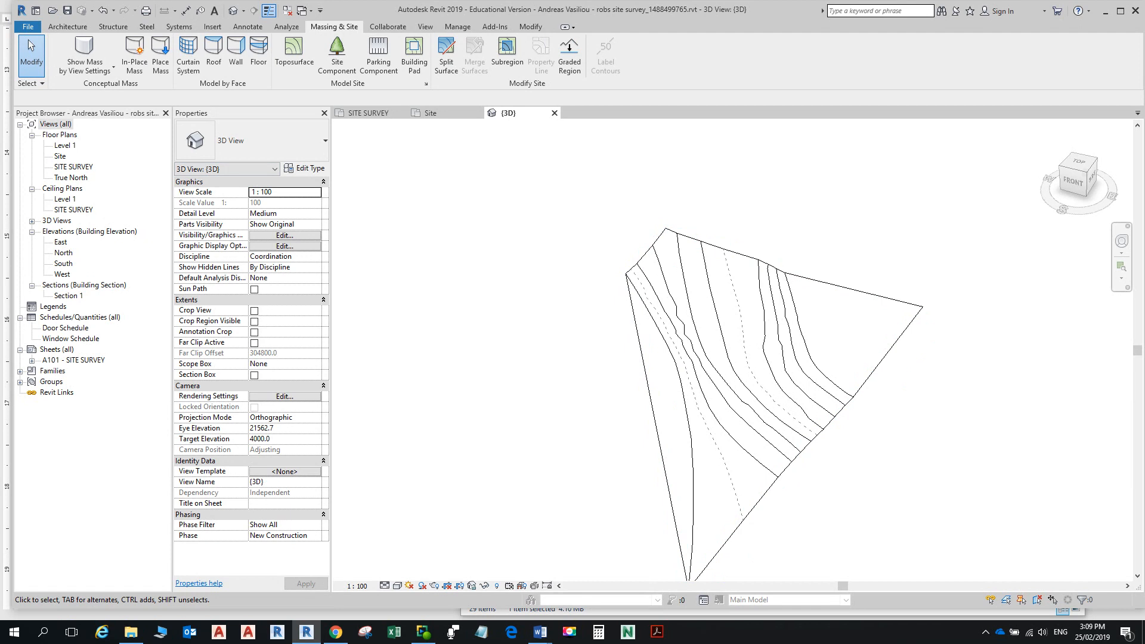
double_click(73, 167)
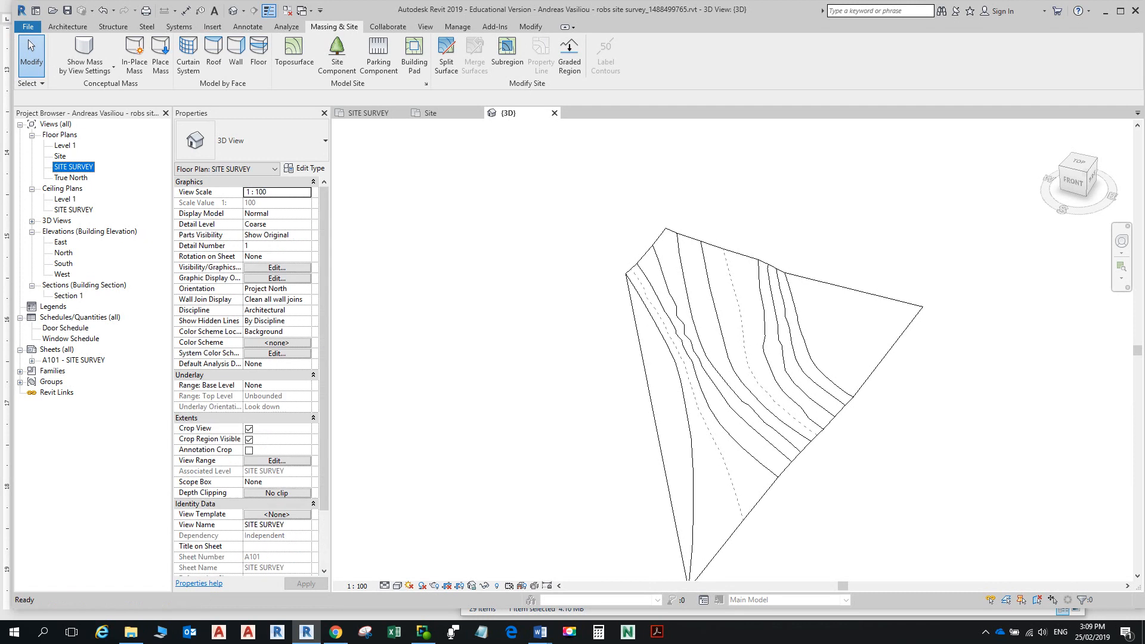
Step: Start a new toposurface and place a 99400-elevation point on the 99.4 contour
scroll(915, 194, "up", 5)
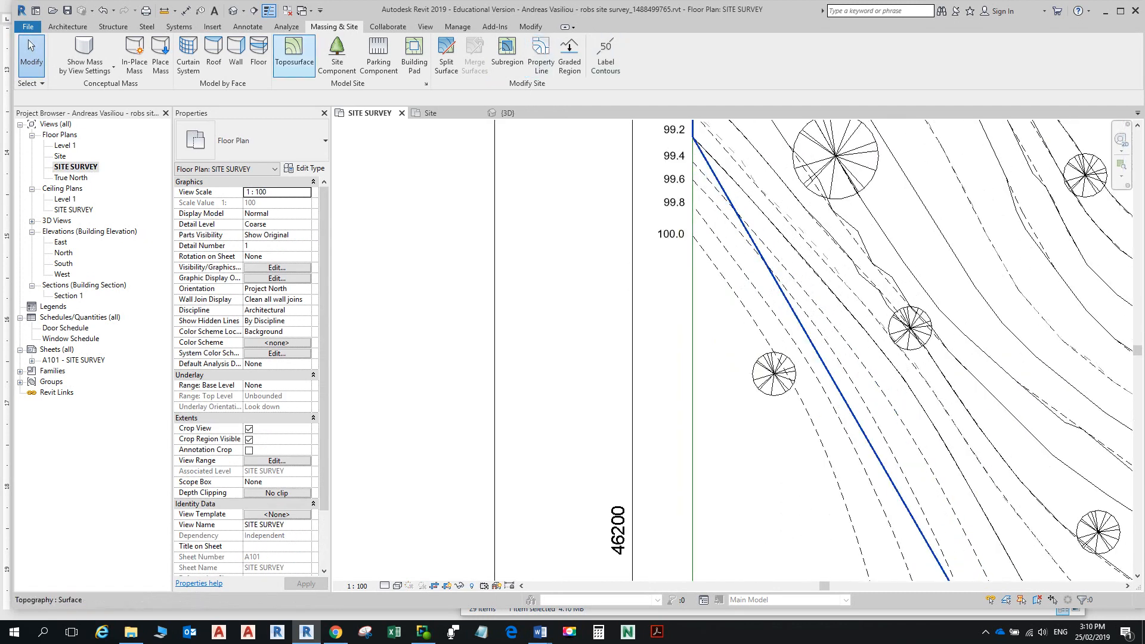
left_click(294, 54)
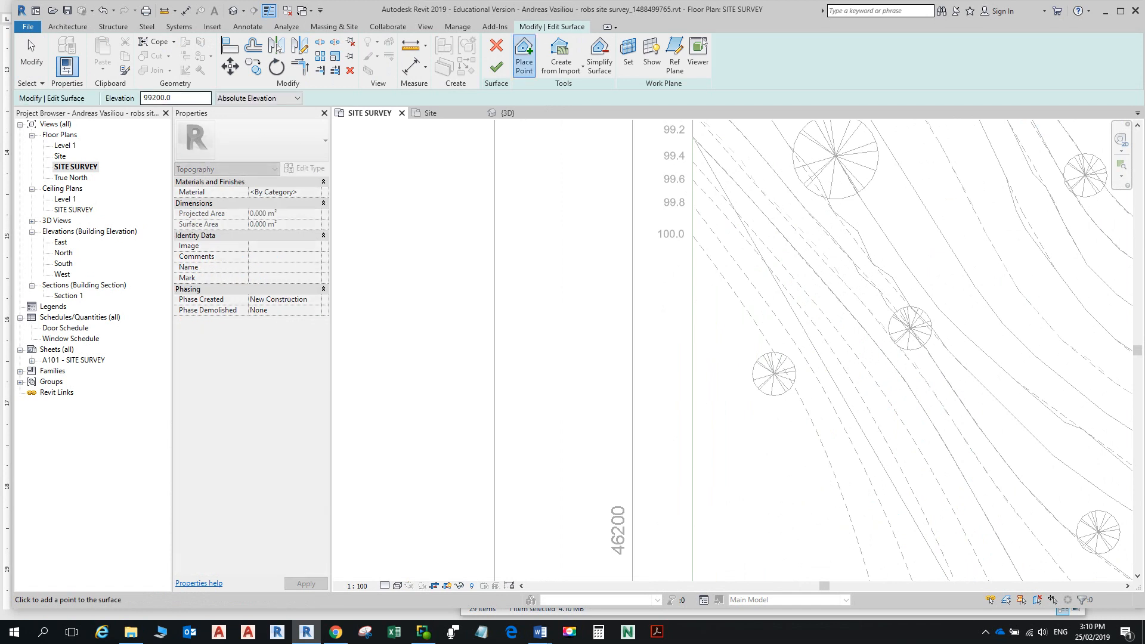
left_click(156, 98)
key("BackSpace")
type("4")
left_click(693, 162)
Step: Discard the new surface and reopen the existing toposurface with Edit Surface
key("Escape")
left_click(496, 46)
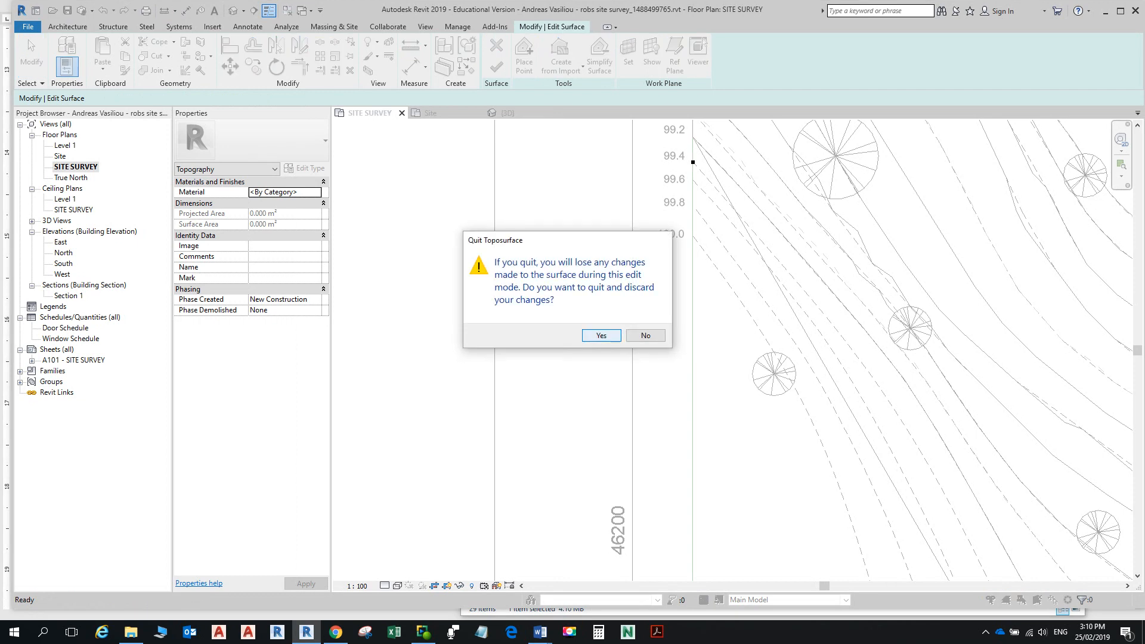
left_click(601, 336)
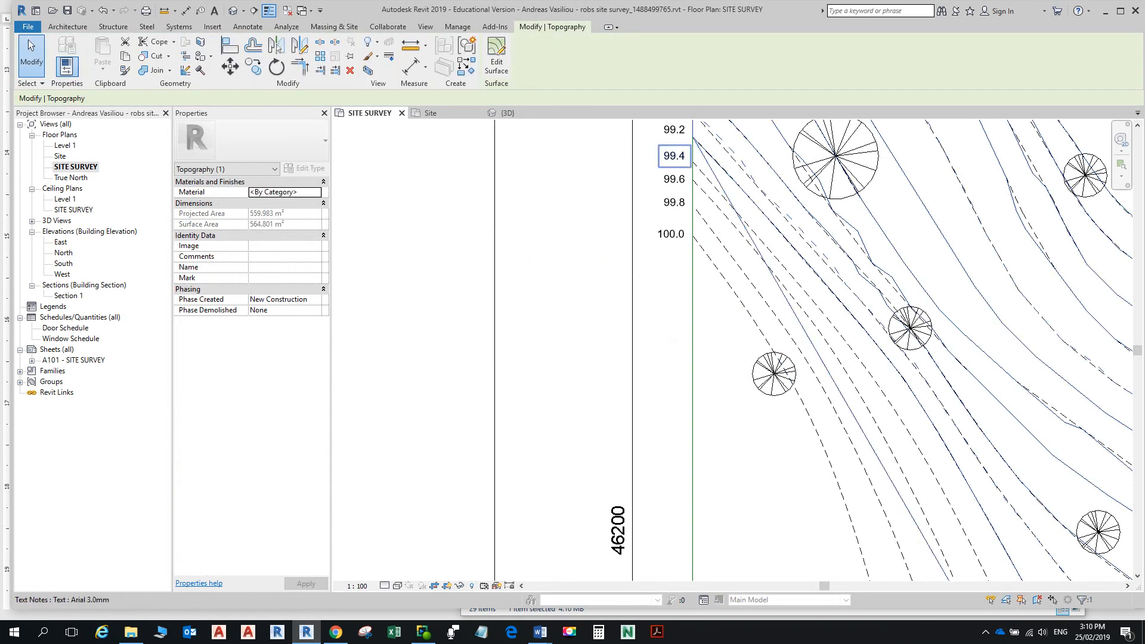
left_click(496, 56)
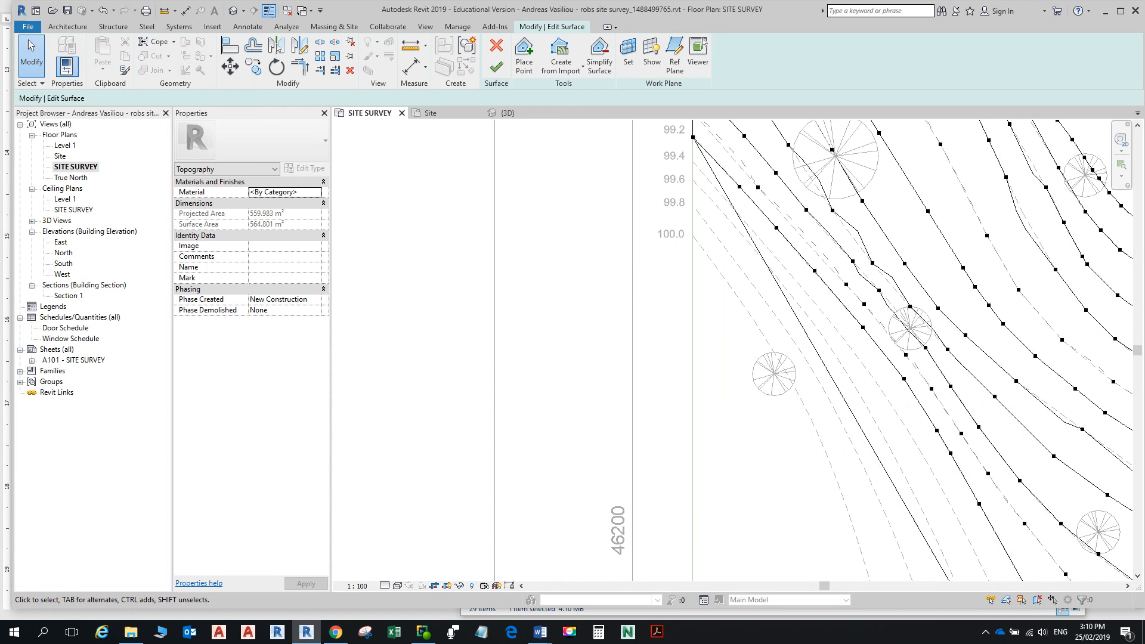
Step: Return to Place Point and add 99400 points along the 99.4 contour
left_click(561, 60)
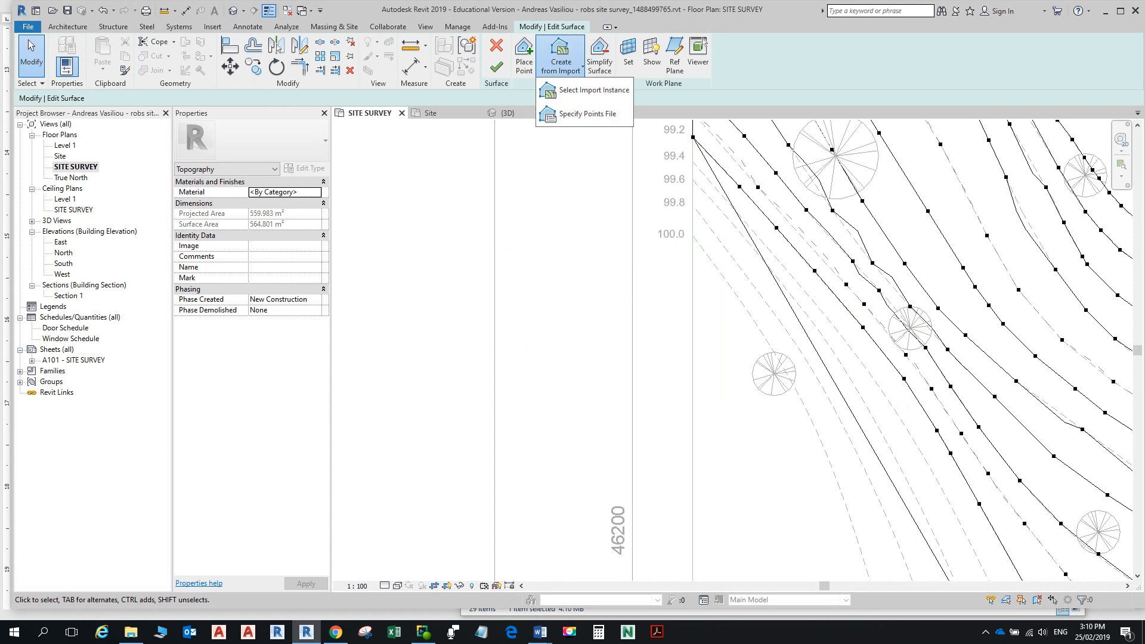
left_click(524, 57)
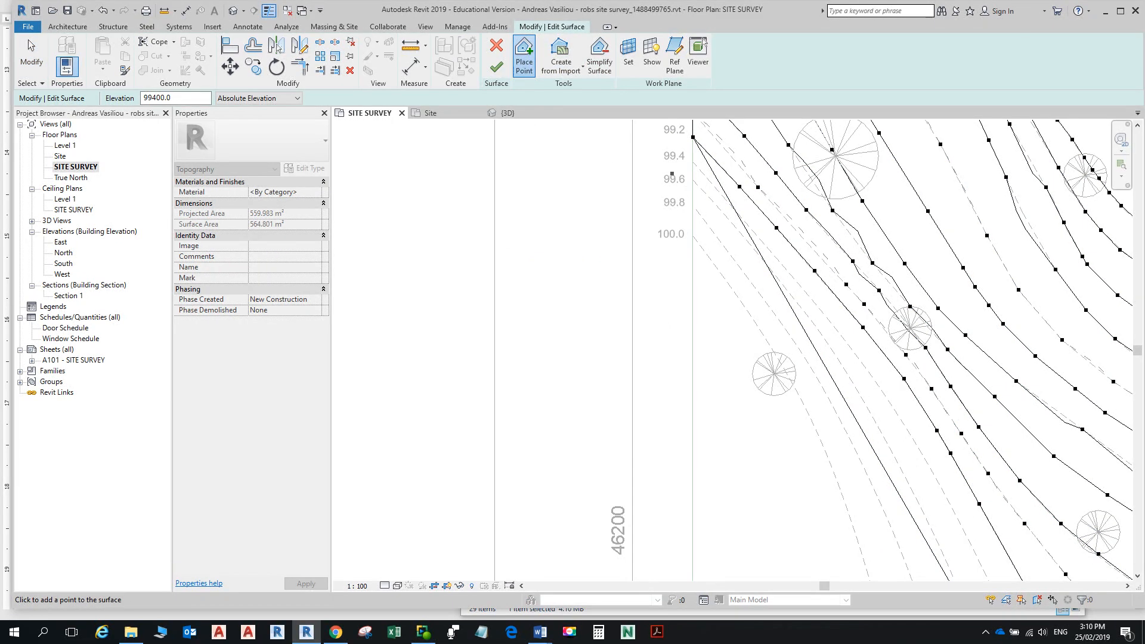
left_click(754, 226)
left_click(833, 322)
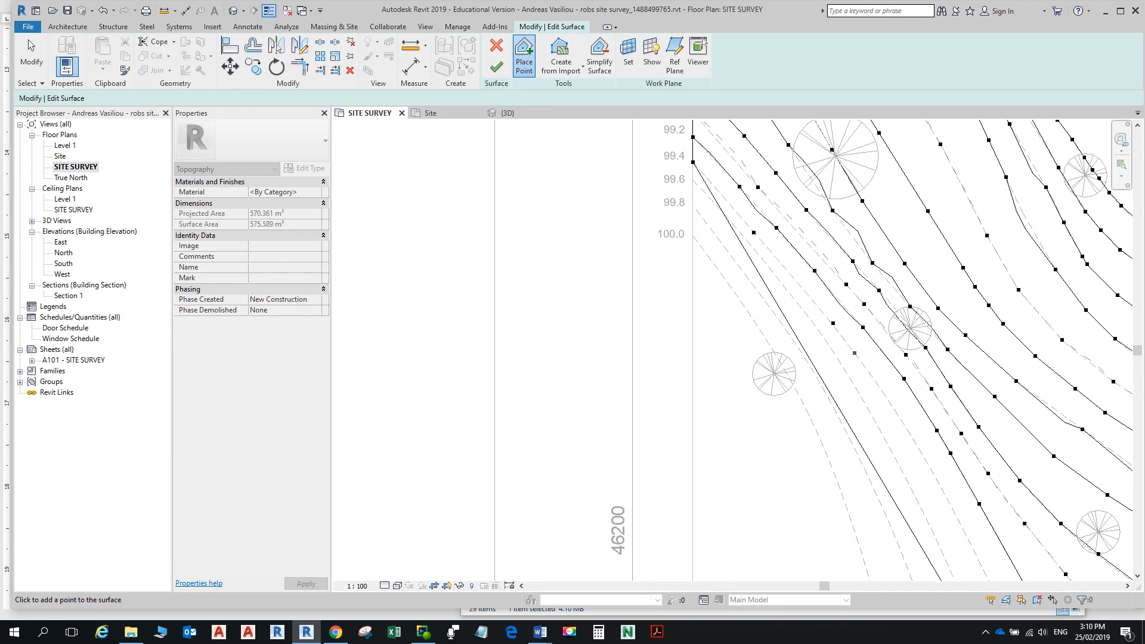
left_click(891, 407)
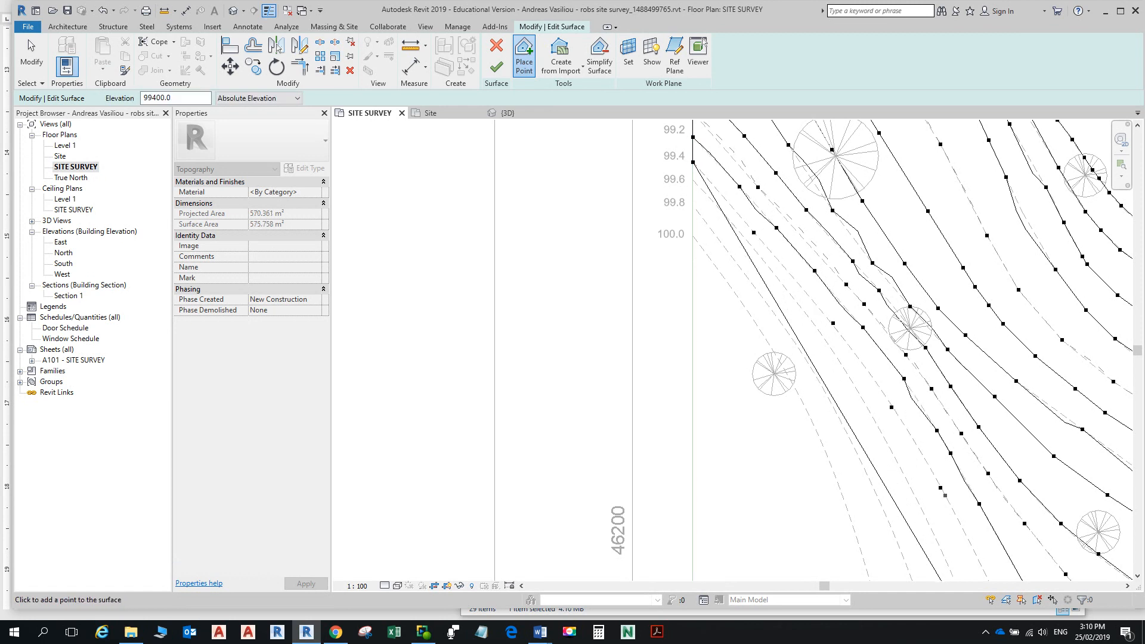
Step: Extend the 99.4 points down the contour to the bottom brick-wall boundary
scroll(967, 544, "down", 1)
middle_click_drag(968, 543, 791, 297)
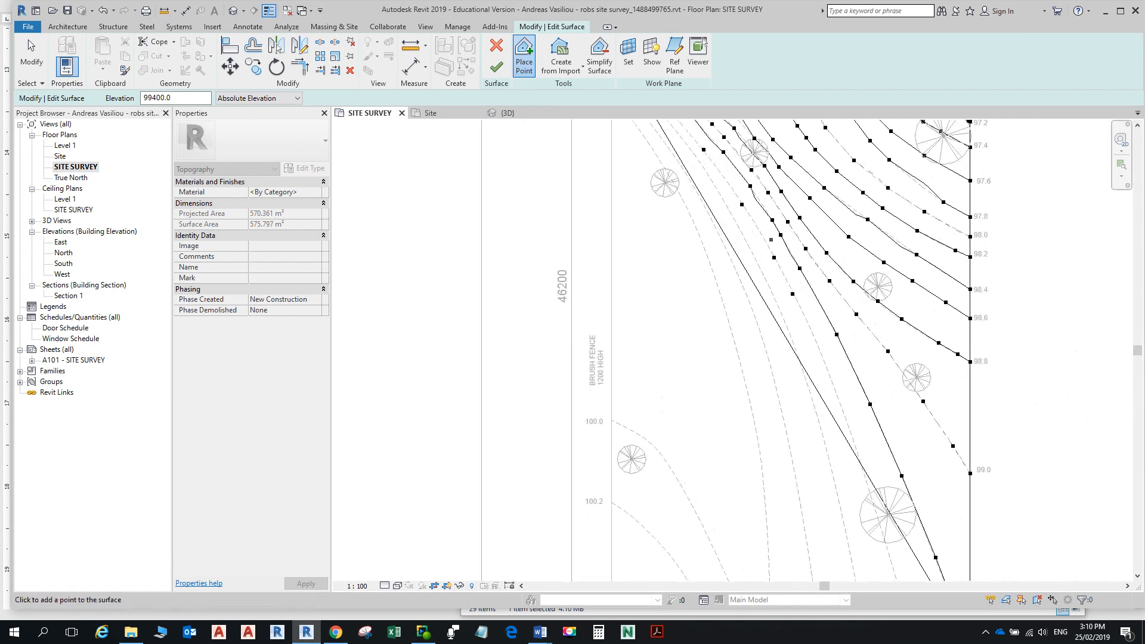
scroll(826, 352, "up", 1)
left_click(849, 436)
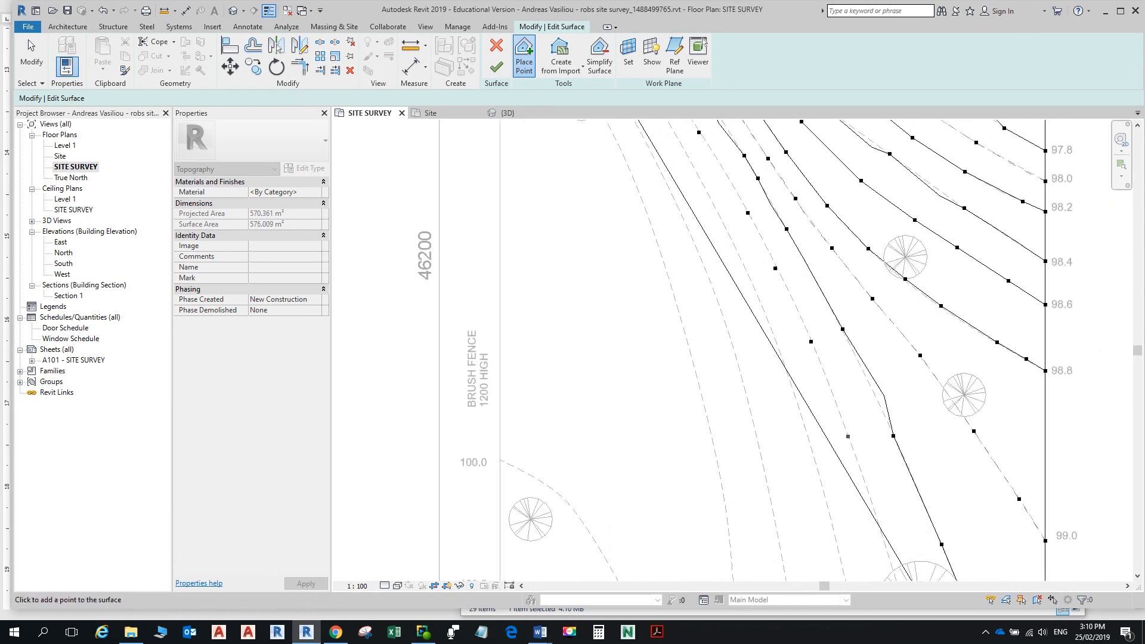
scroll(872, 481, "down", 2)
middle_click_drag(873, 484, 844, 347)
left_click(879, 475)
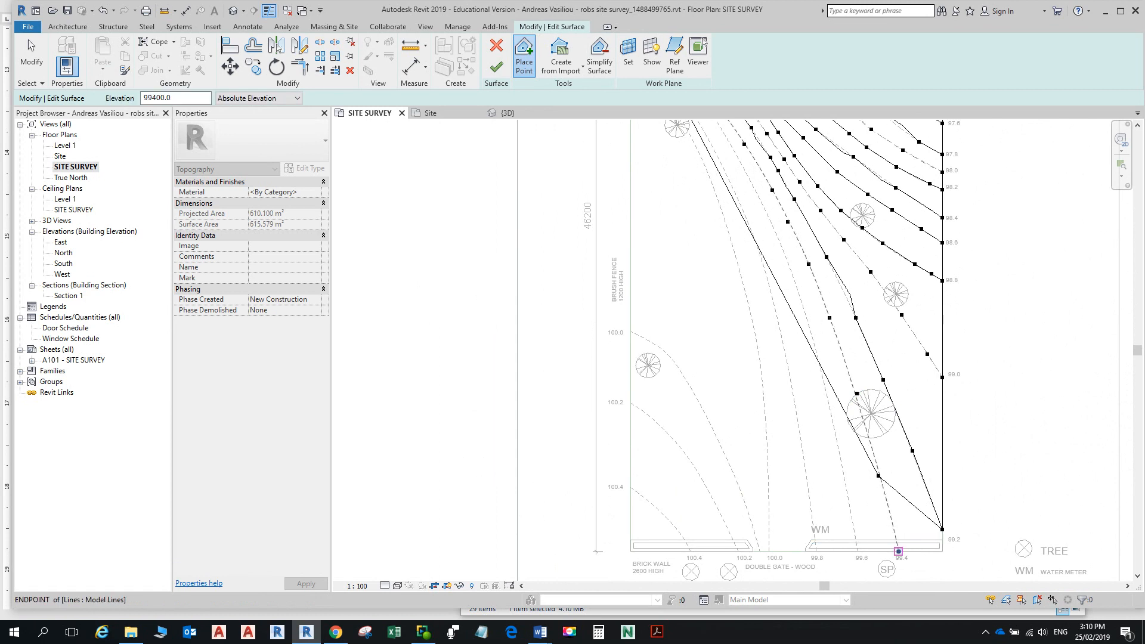
left_click(899, 549)
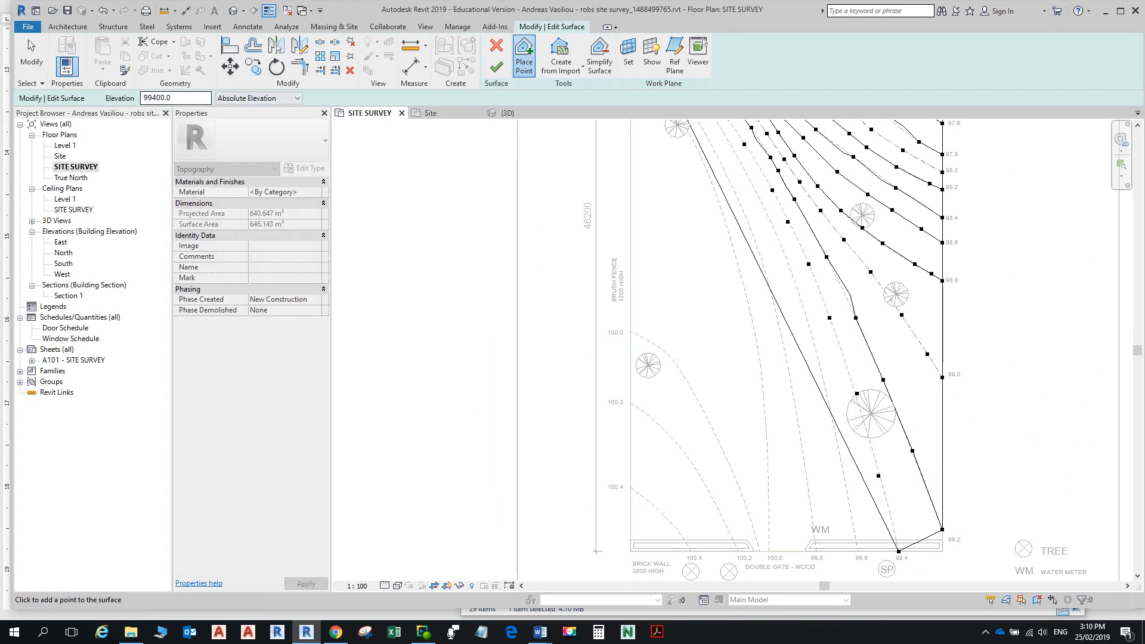
left_click(157, 98)
Step: Add 99600 points from the wall endpoint up the 99.6 contour to the upper-left boundary
key("BackSpace")
type("6")
left_click(812, 539)
left_click(805, 466)
left_click(772, 300)
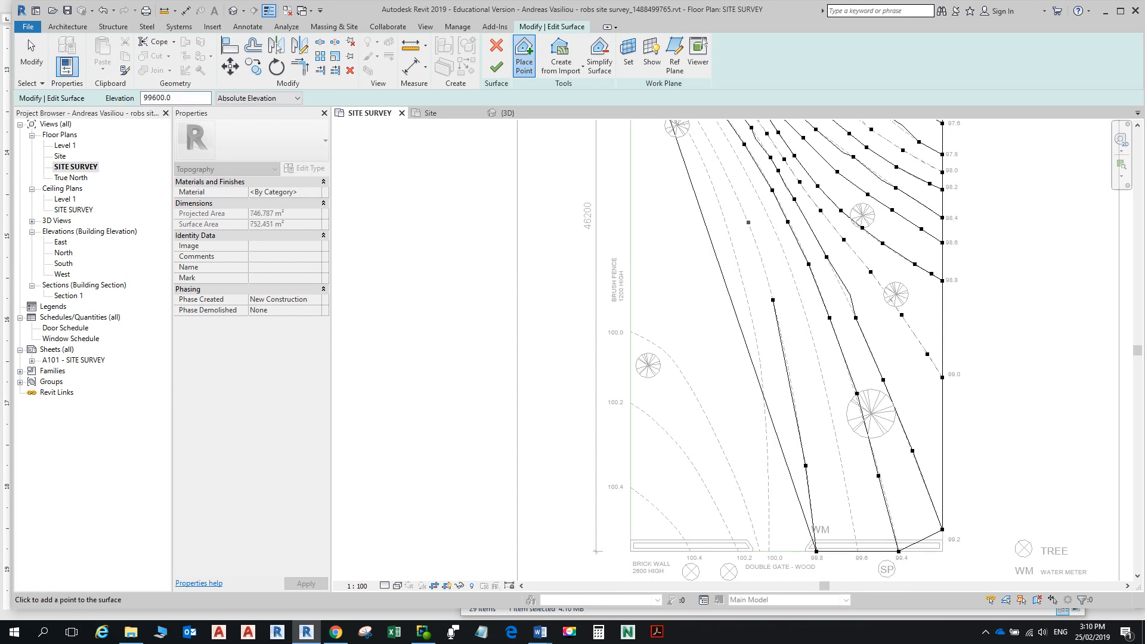
left_click(733, 186)
middle_click_drag(732, 186, 795, 347)
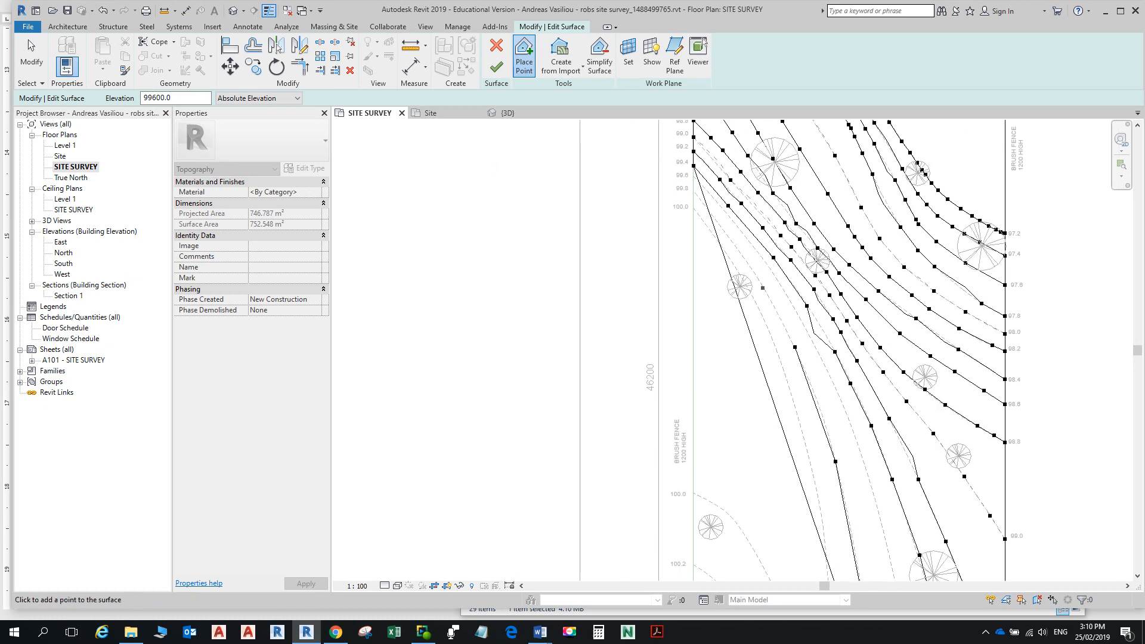
left_click(691, 190)
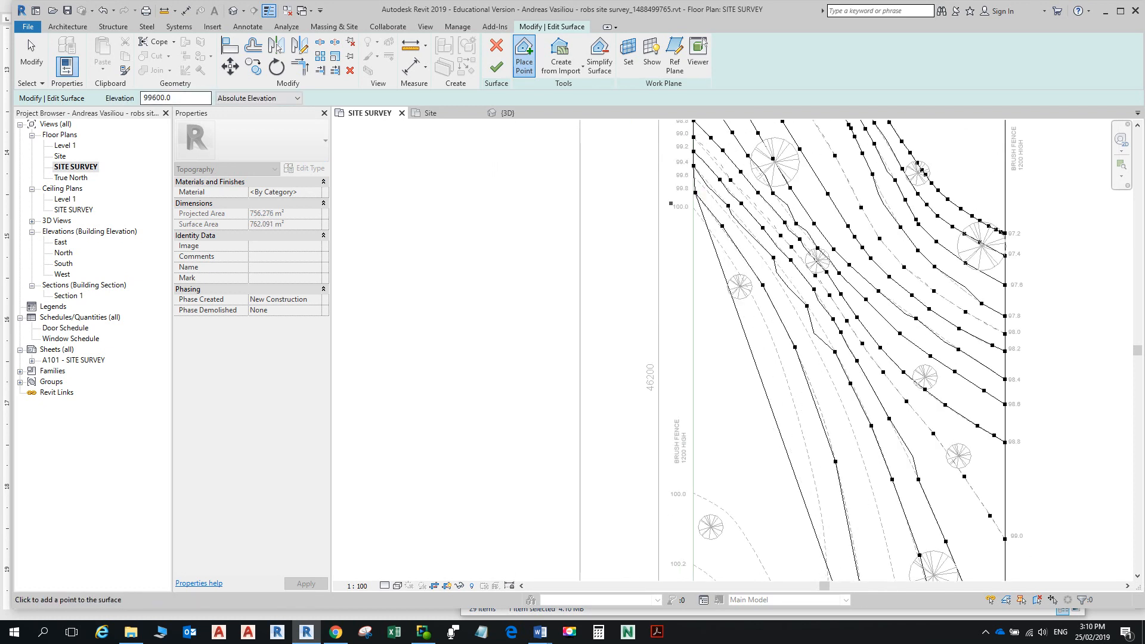
scroll(693, 192, "up", 3)
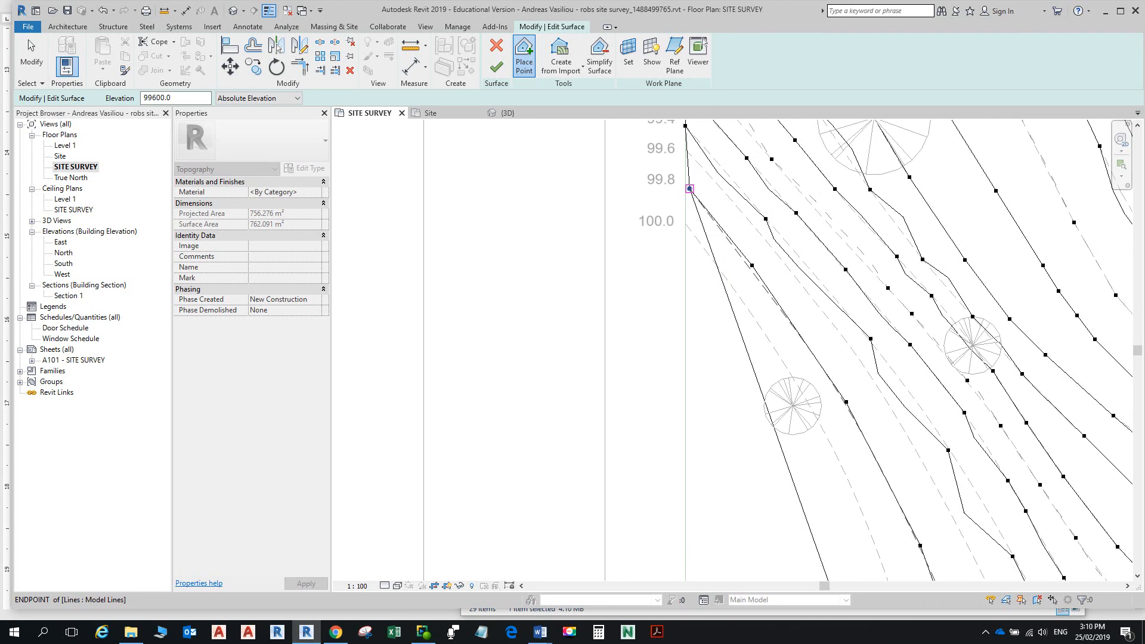
left_click(685, 183)
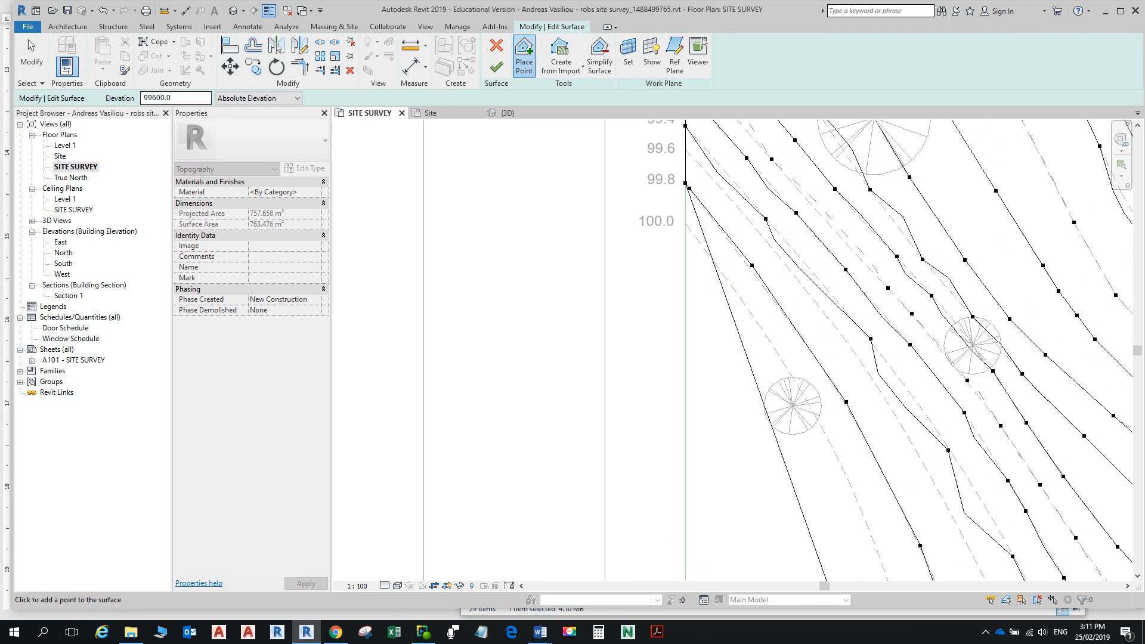
Step: Set the point elevation to 100000, undoing a stray point placed at the wrong value
left_click_drag(157, 97, 142, 97)
type("100")
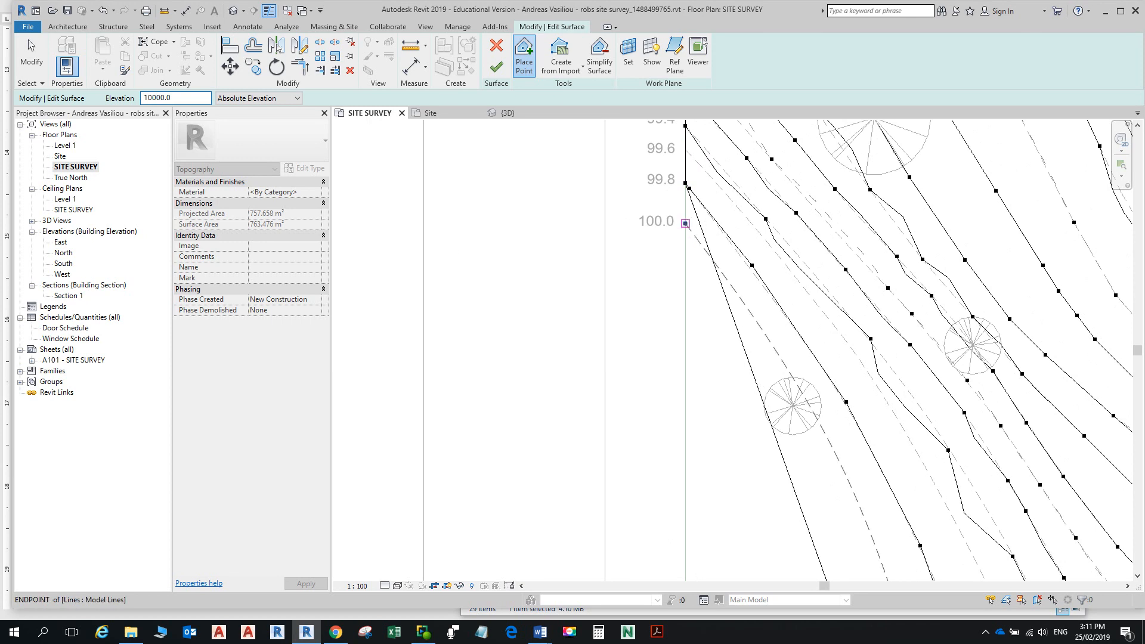
left_click(685, 224)
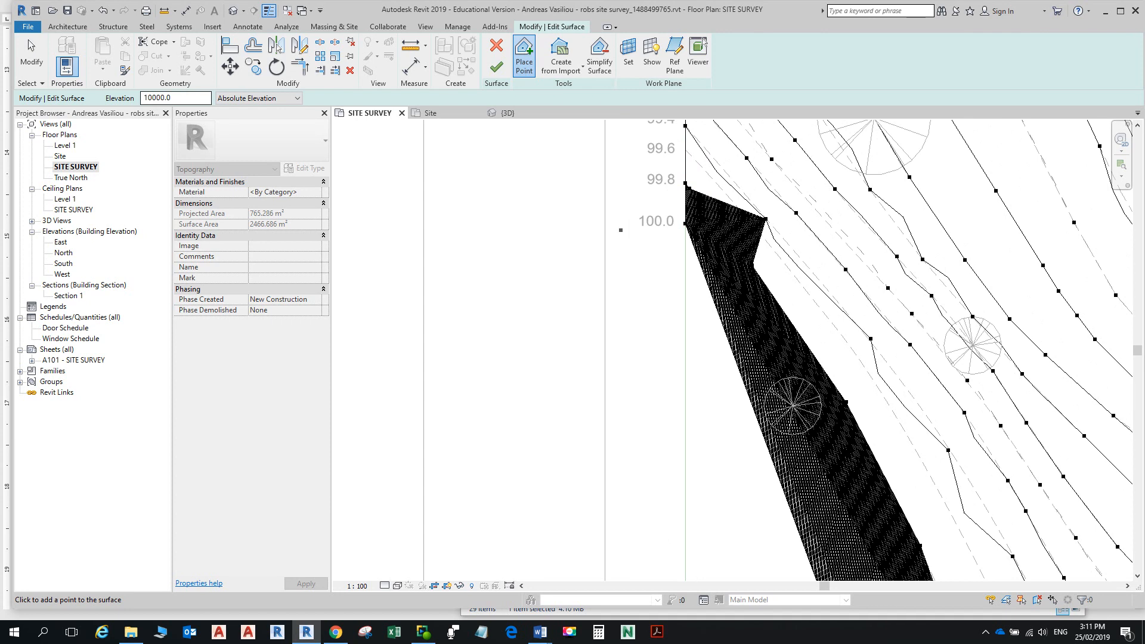
left_click(103, 10)
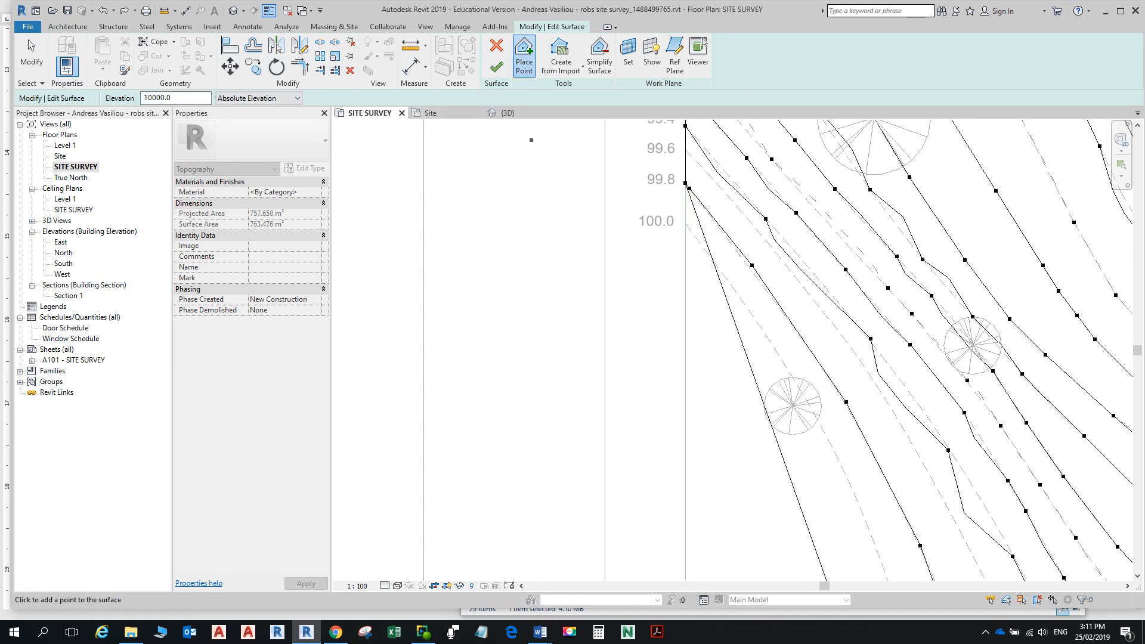
left_click(157, 97)
type("0")
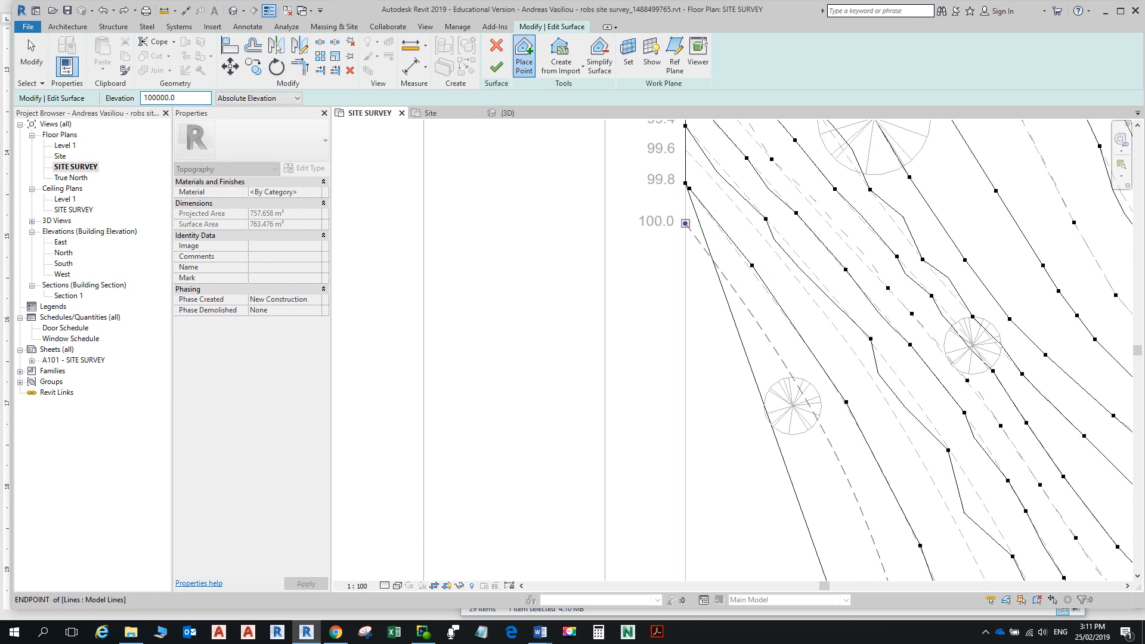
Step: Place 100000 points along the 100.0 contour from its end toward the road
left_click(685, 223)
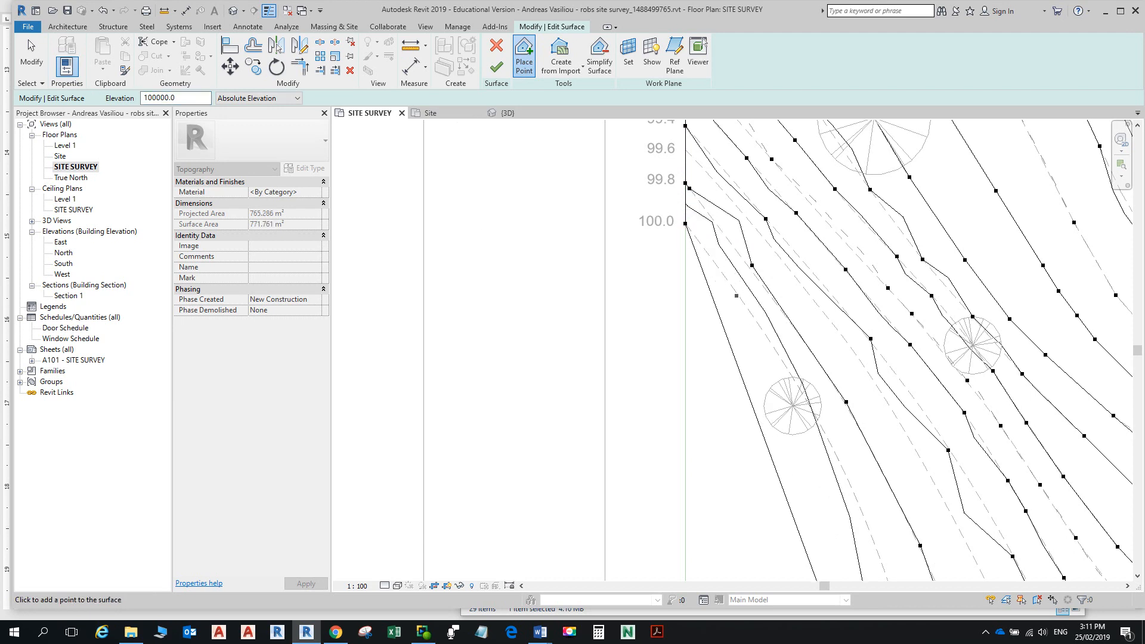
left_click(739, 297)
left_click(804, 393)
left_click(856, 497)
scroll(856, 495, "down", 2)
middle_click_drag(857, 492, 729, 177)
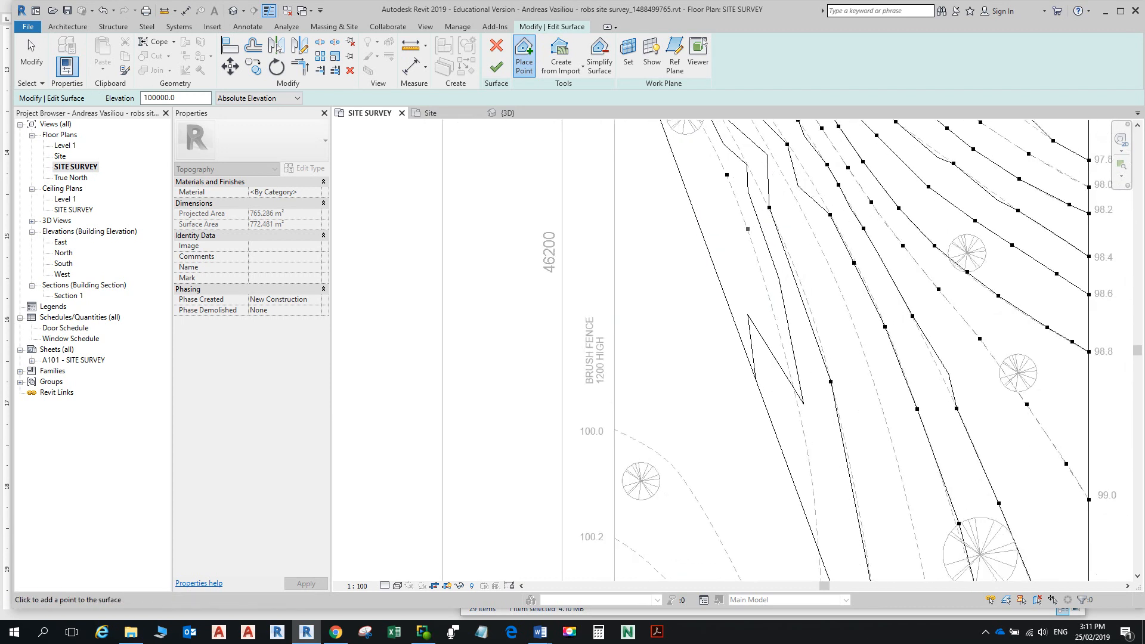
left_click(751, 244)
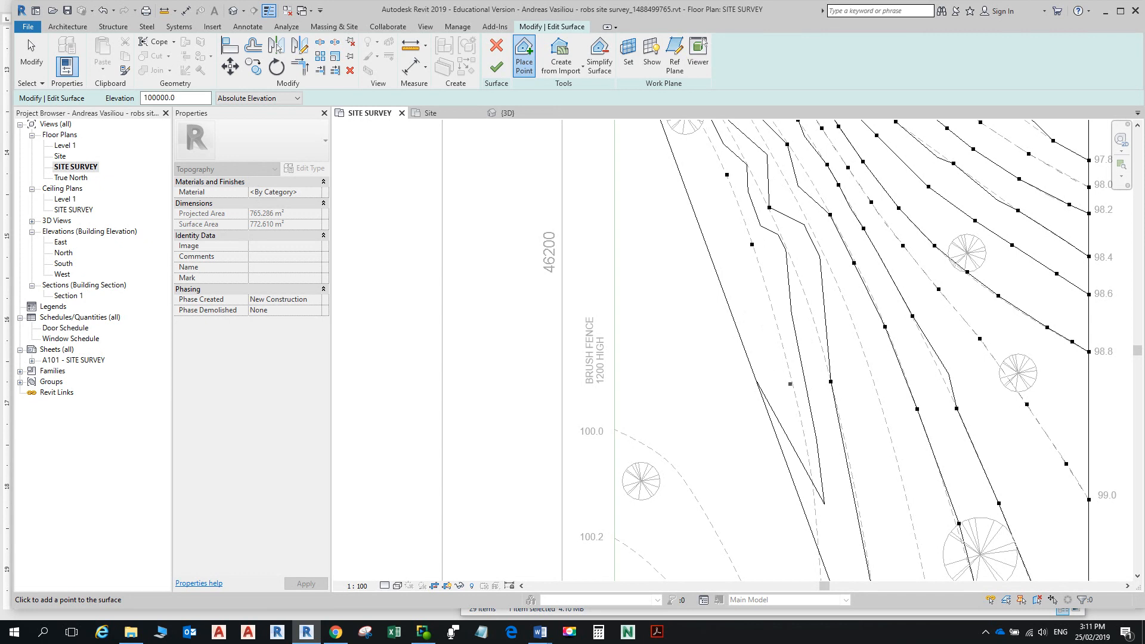
left_click(796, 392)
middle_click_drag(814, 503, 803, 248)
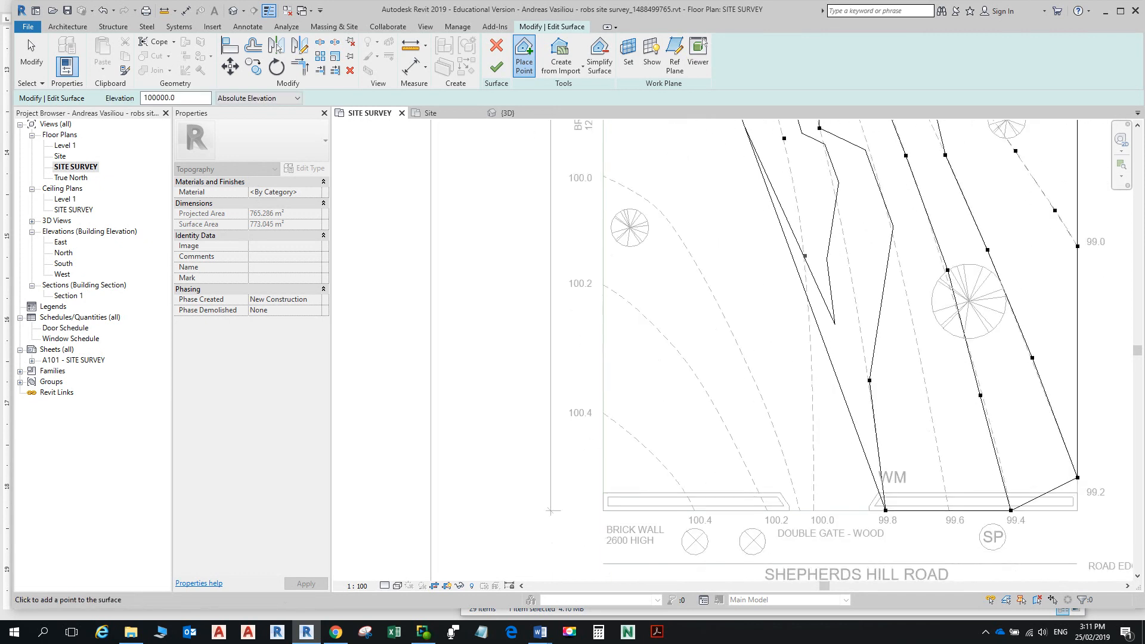
left_click(807, 276)
left_click(811, 357)
middle_click_drag(812, 357, 814, 217)
left_click(825, 298)
Step: Add 100000 points along the dashed 100.0 curve from the brush fence to the road boundary
scroll(820, 281, "down", 4)
middle_click_drag(735, 167, 746, 364)
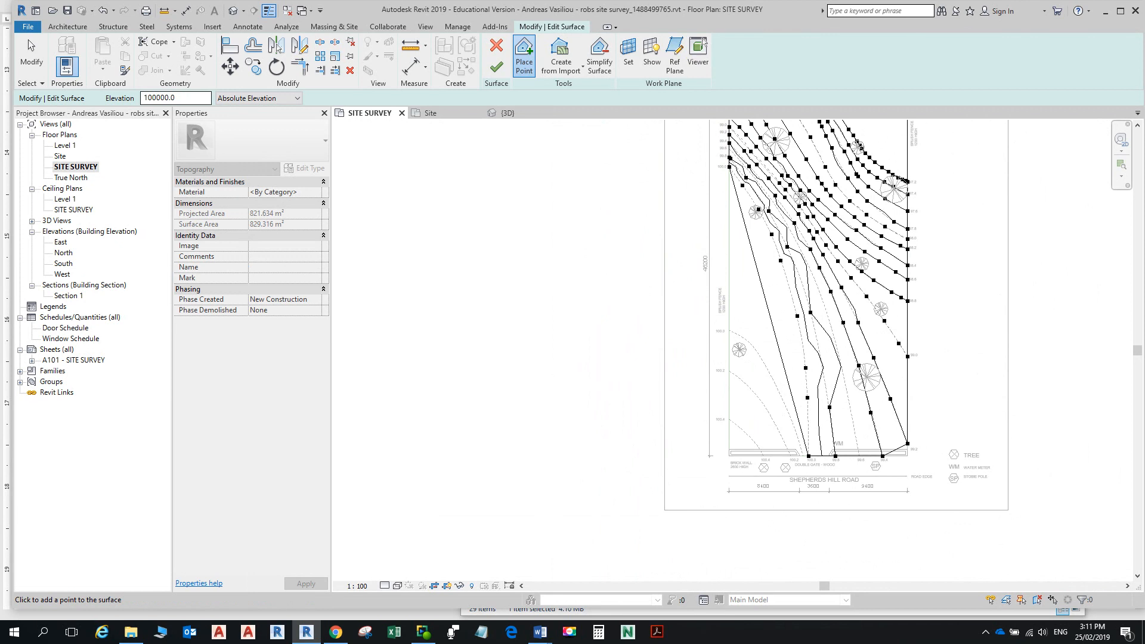
scroll(690, 340, "up", 6)
scroll(737, 357, "down", 3)
scroll(786, 289, "up", 2)
middle_click_drag(786, 287, 785, 285)
scroll(785, 285, "down", 4)
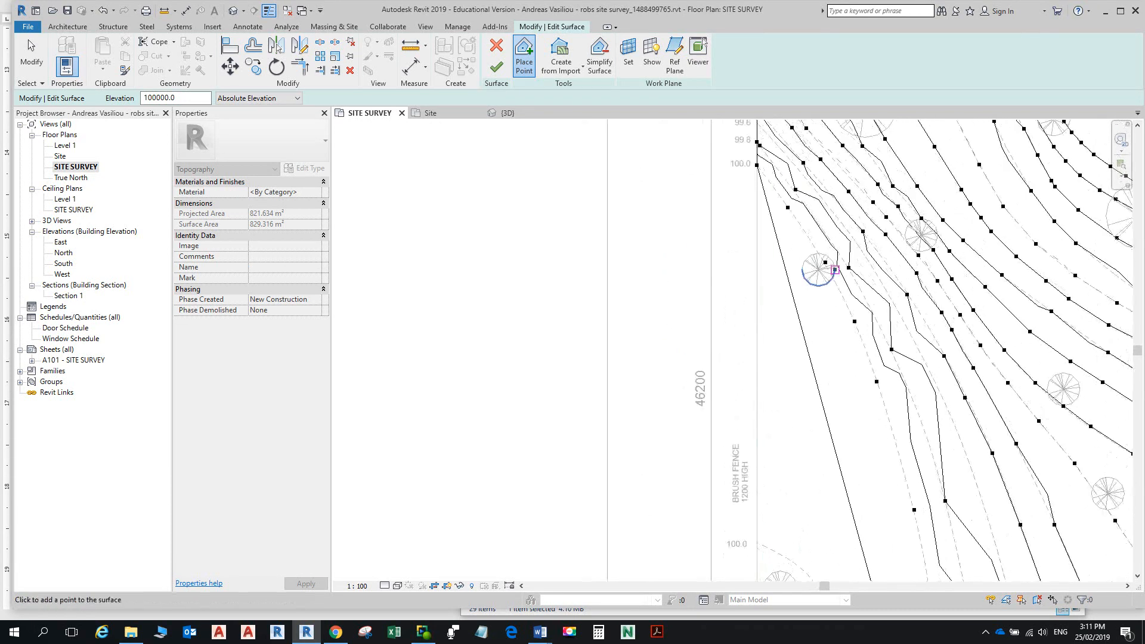
scroll(754, 343, "up", 1)
scroll(755, 343, "up", 3)
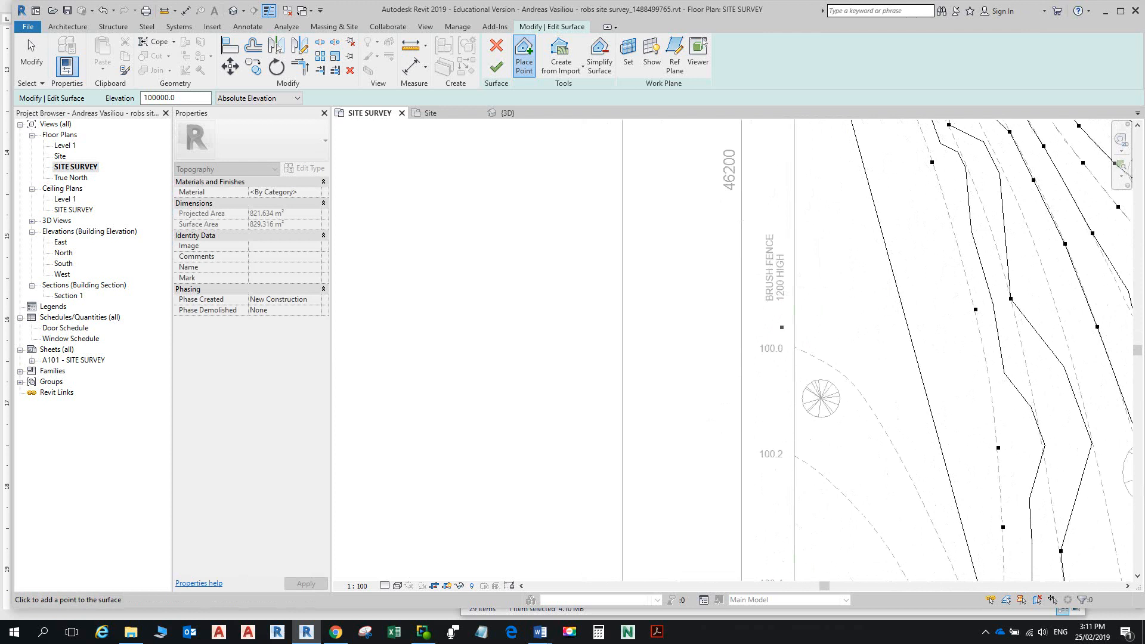
left_click(795, 347)
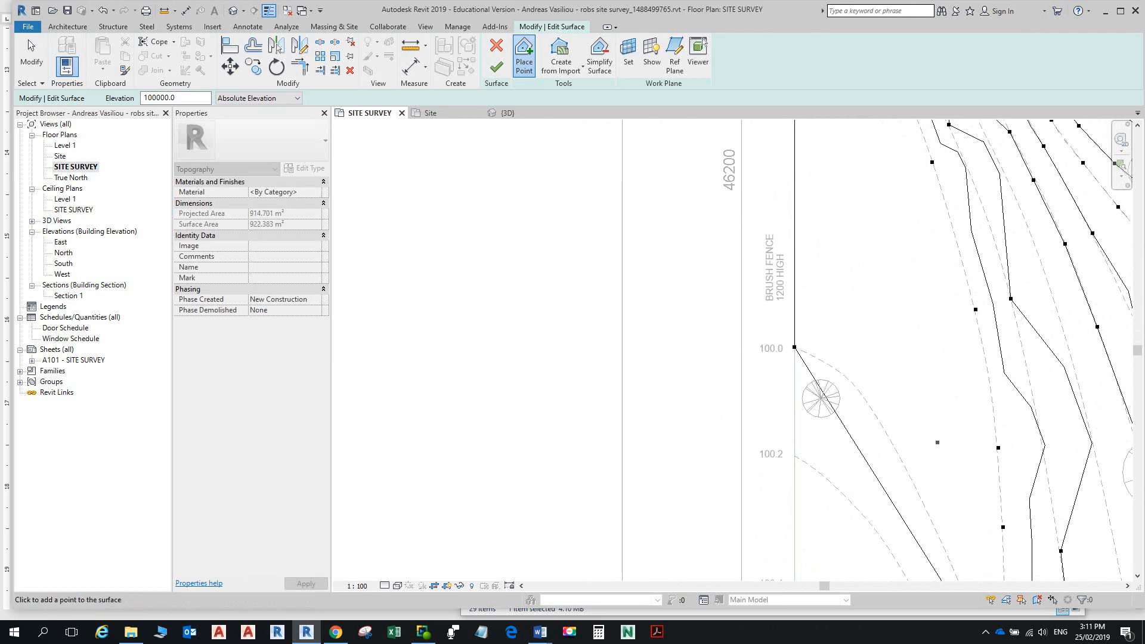
left_click(837, 372)
left_click(873, 409)
left_click(902, 461)
left_click(929, 512)
scroll(930, 512, "down", 5)
middle_click_drag(929, 512, 906, 345)
scroll(924, 376, "up", 3)
left_click(918, 377)
left_click(942, 455)
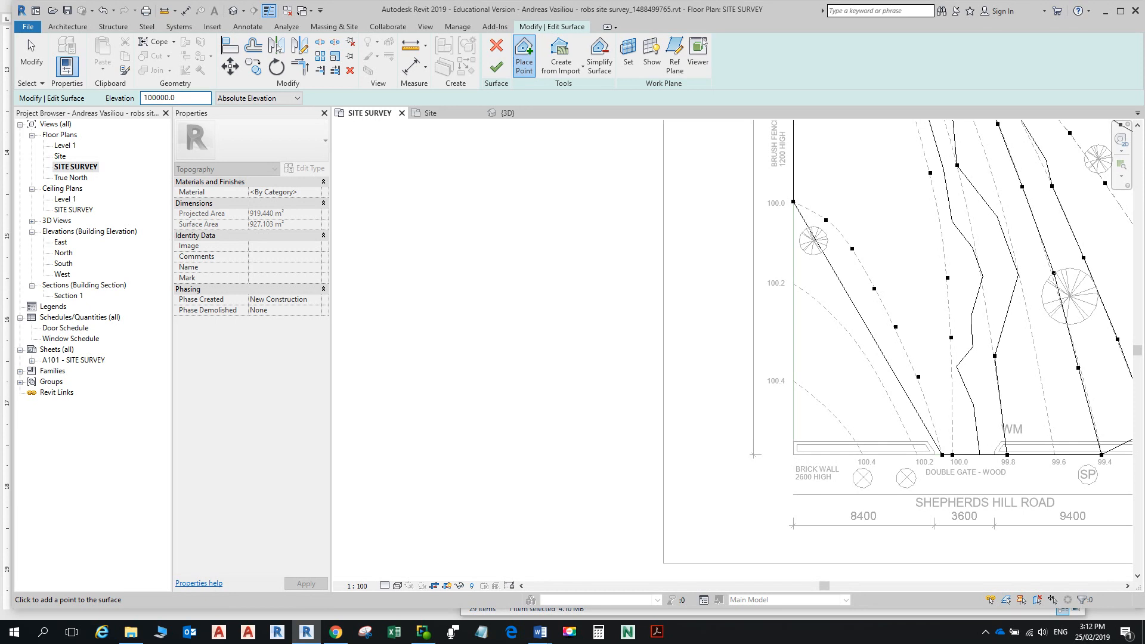
Step: Place 100200 points along the 100.2 contour out to the boundary
key("BackSpace")
type("2")
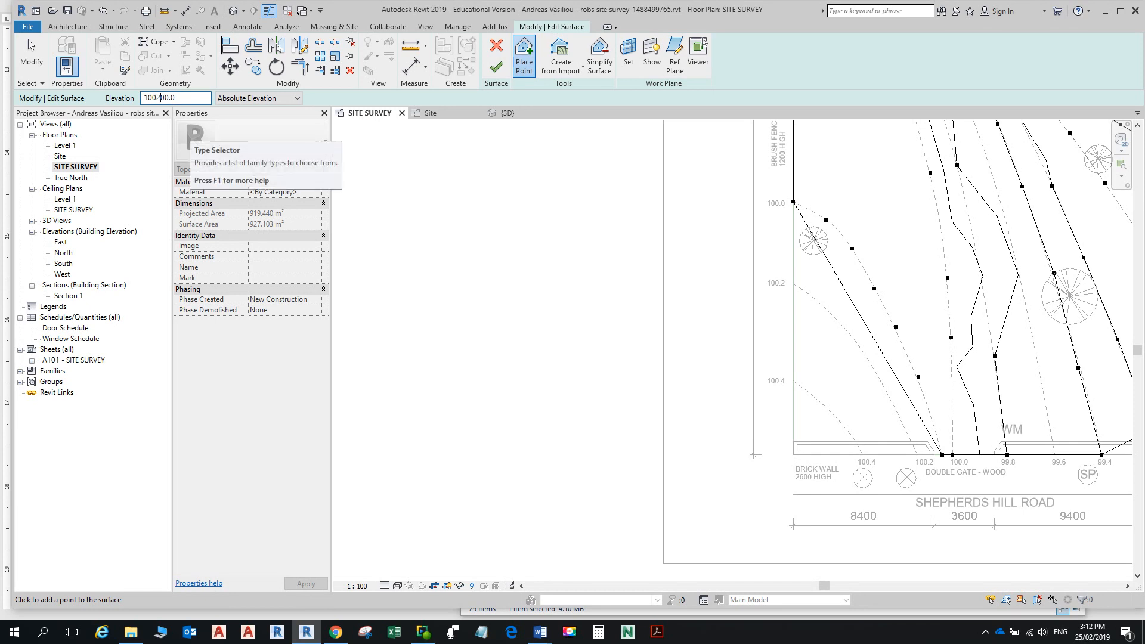
left_click(917, 455)
left_click(883, 387)
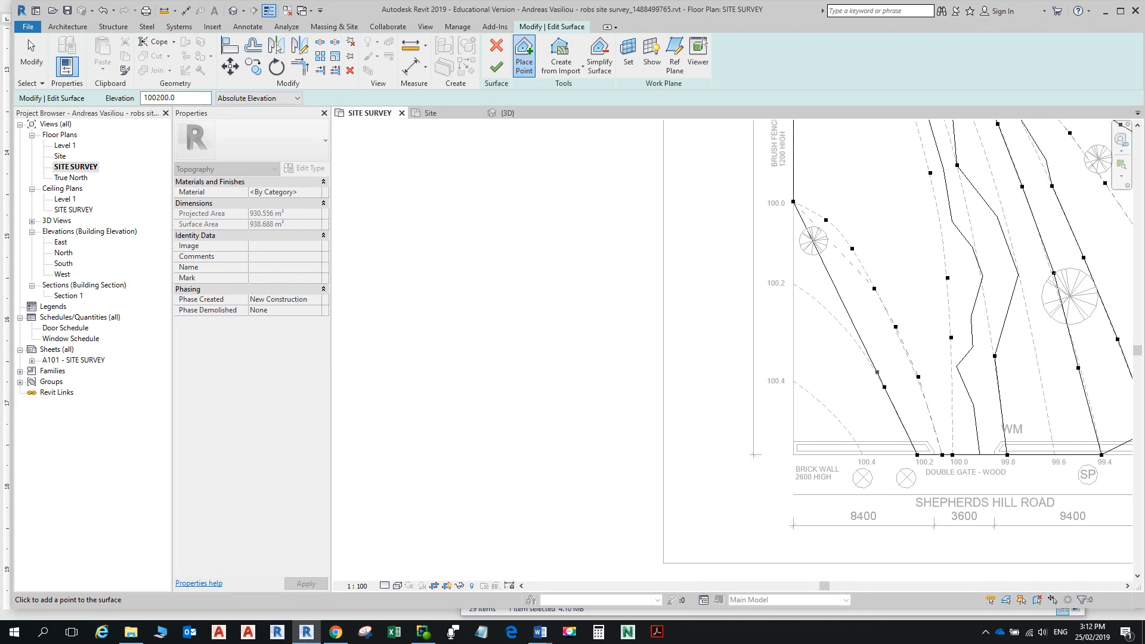
left_click(854, 339)
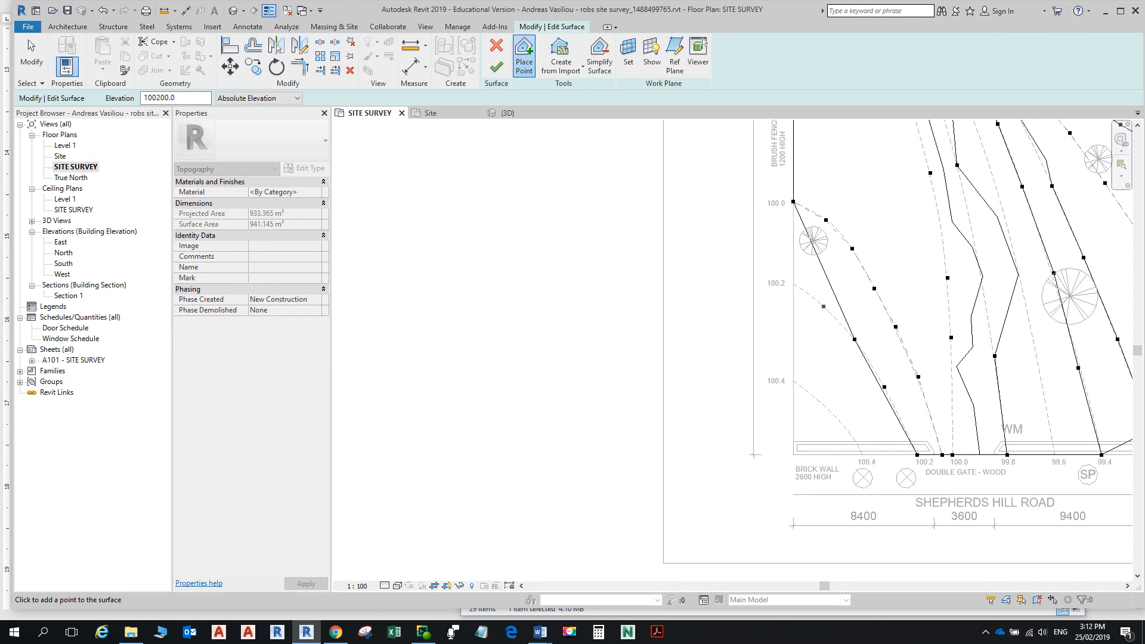
left_click(793, 283)
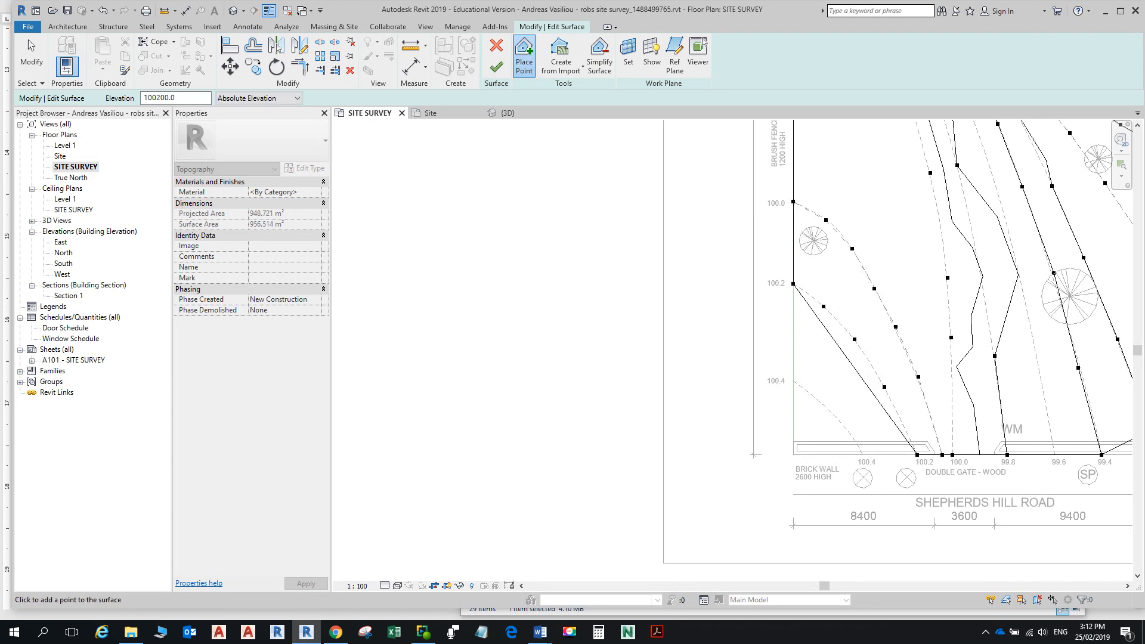
Step: Place 100400 points along the 100.4 contour to the bottom-left corner and finish the surface
left_click(160, 97)
key("BackSpace")
type("4")
left_click(793, 381)
left_click(862, 455)
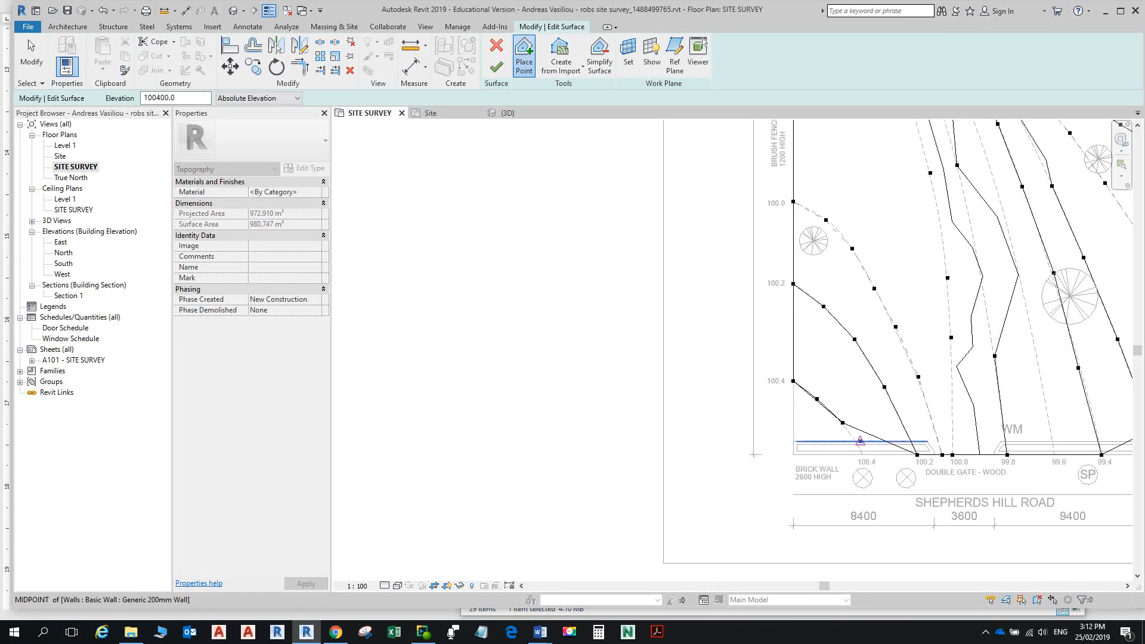
key("ctrl+z")
scroll(753, 454, "up", 3)
left_click(856, 434)
left_click(875, 470)
left_click(736, 470)
scroll(656, 470, "down", 6)
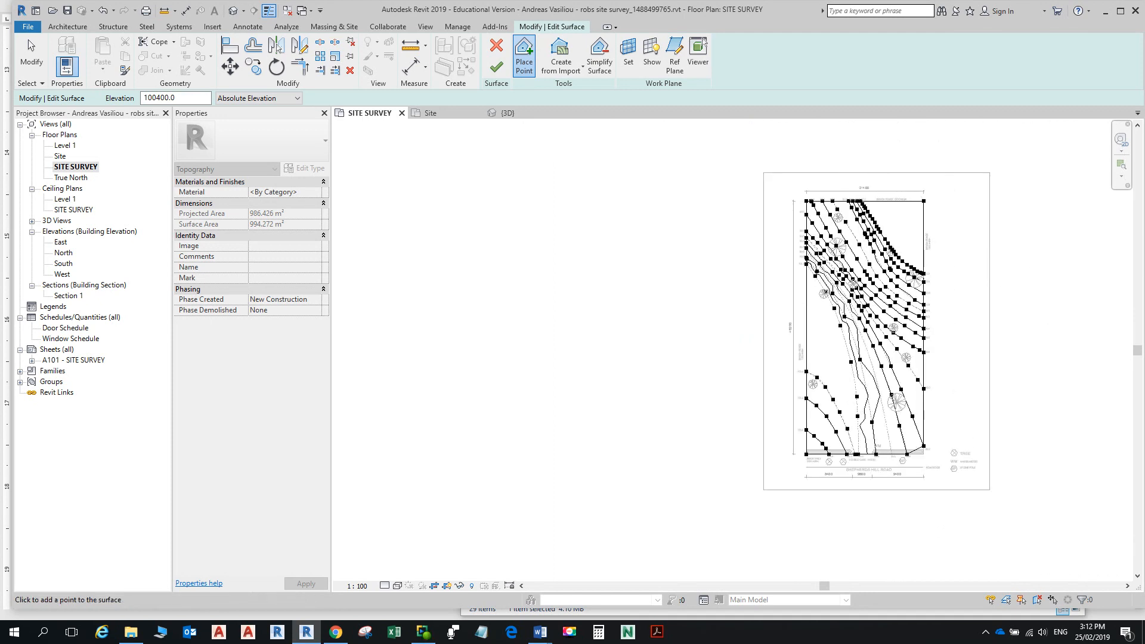
left_click(496, 65)
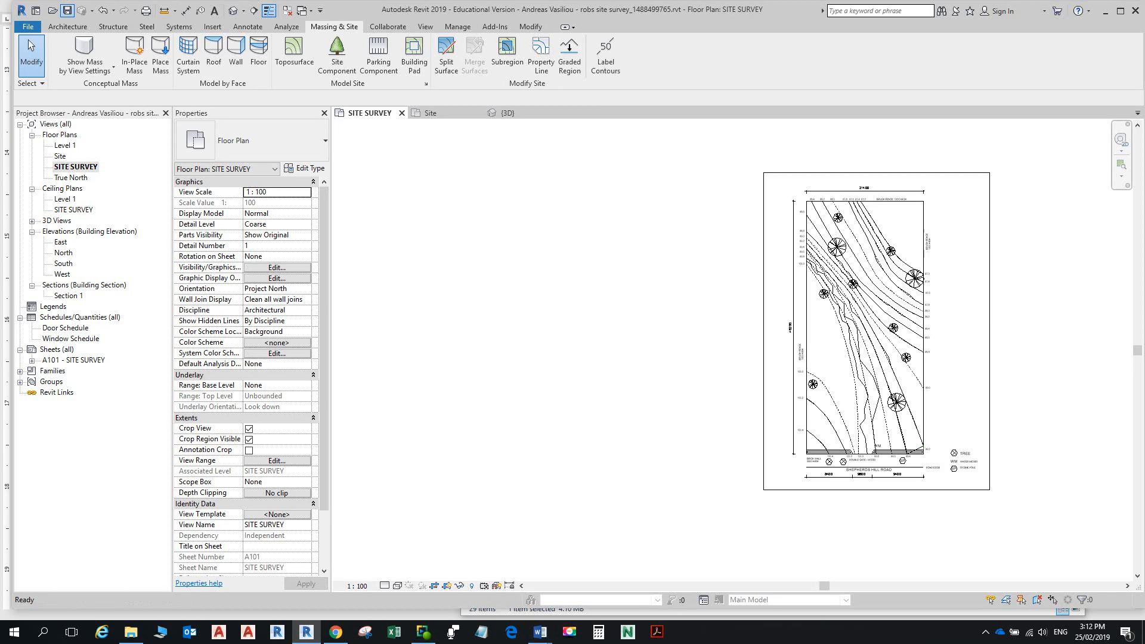
key("alt+Tab")
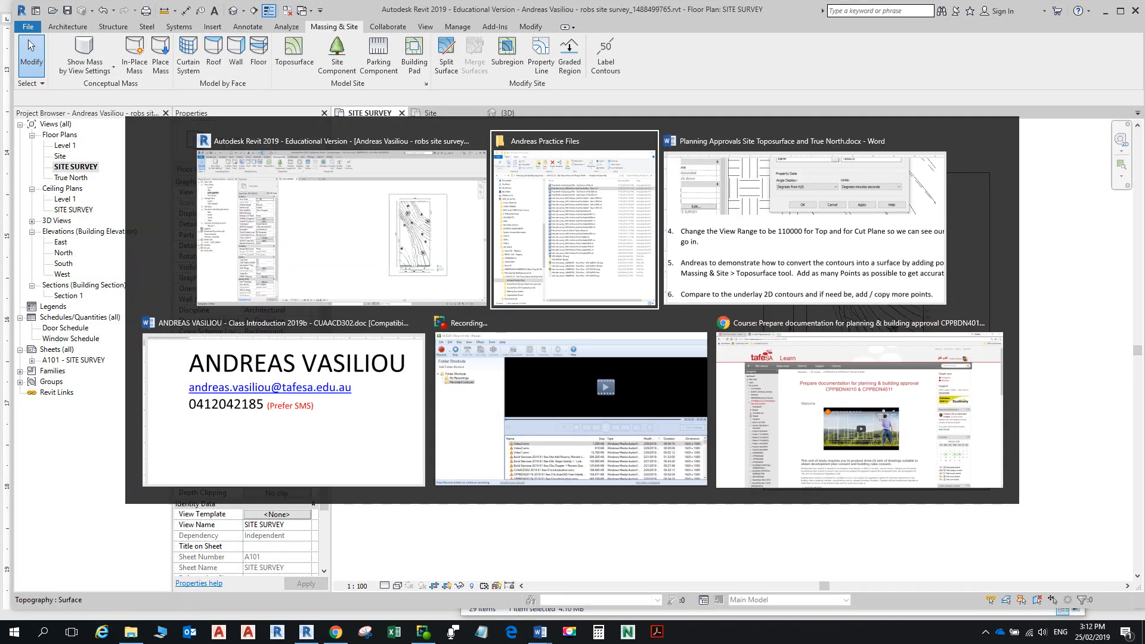
Step: Read through the Word notes to step 13 on raising the house, then return to Revit
key("alt+Tab")
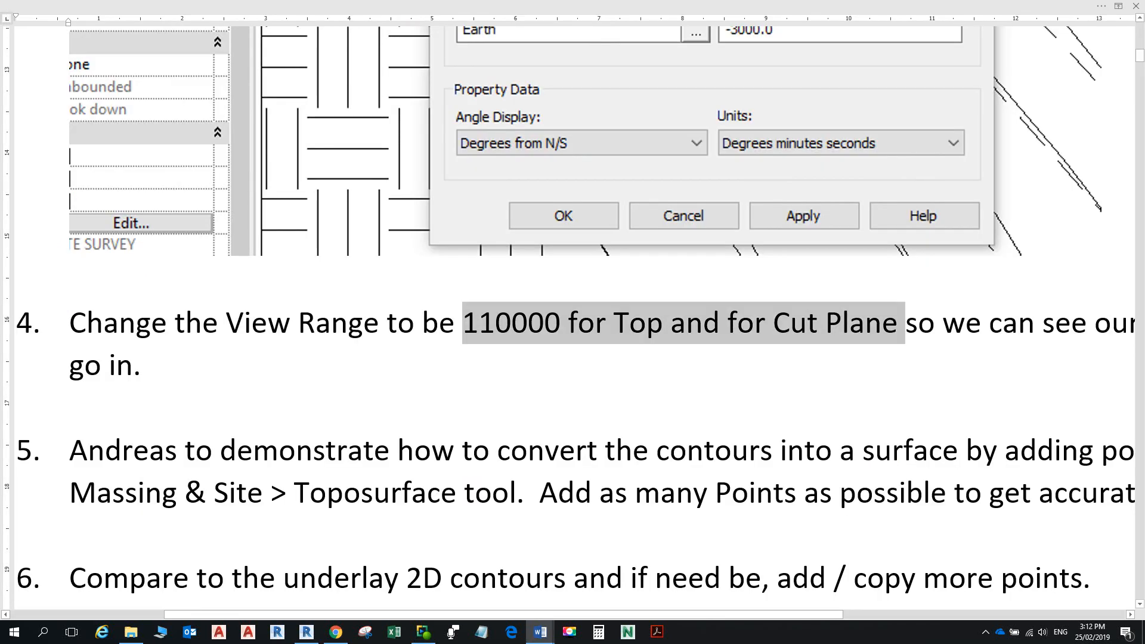
scroll(573, 316, "down", 5)
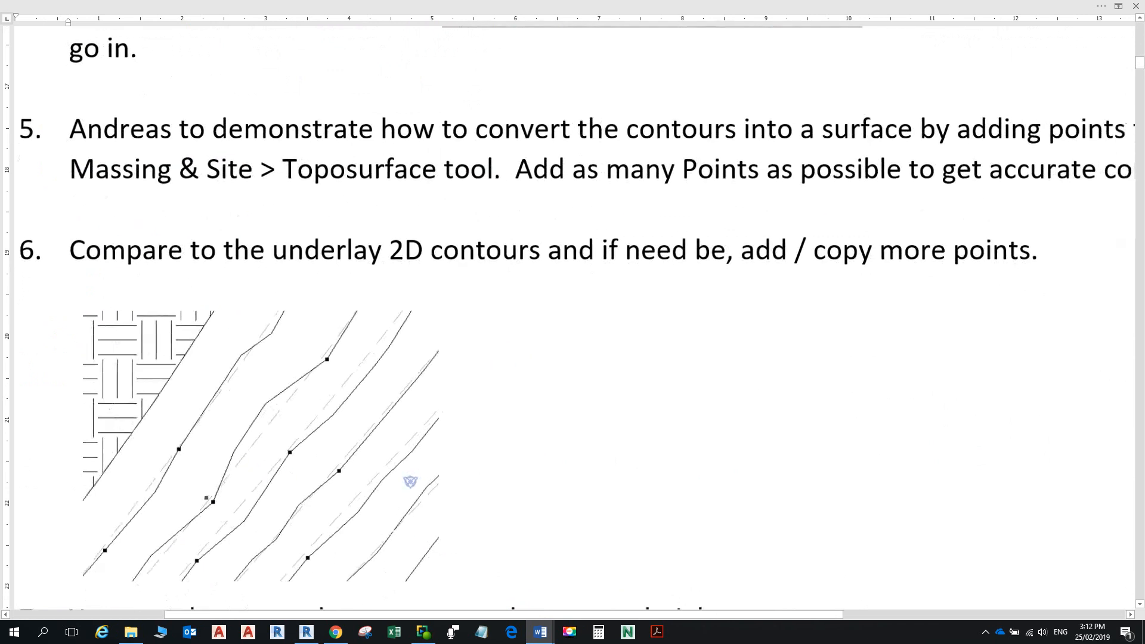
scroll(572, 317, "down", 2, "ctrl")
scroll(572, 316, "down", 3)
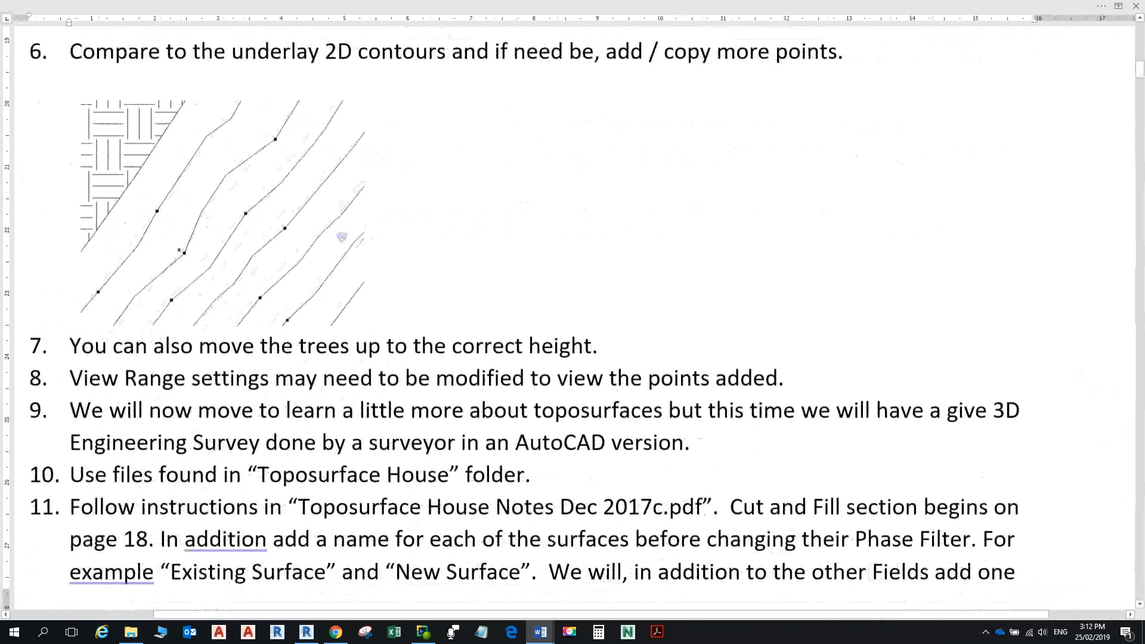
scroll(572, 316, "up", 5)
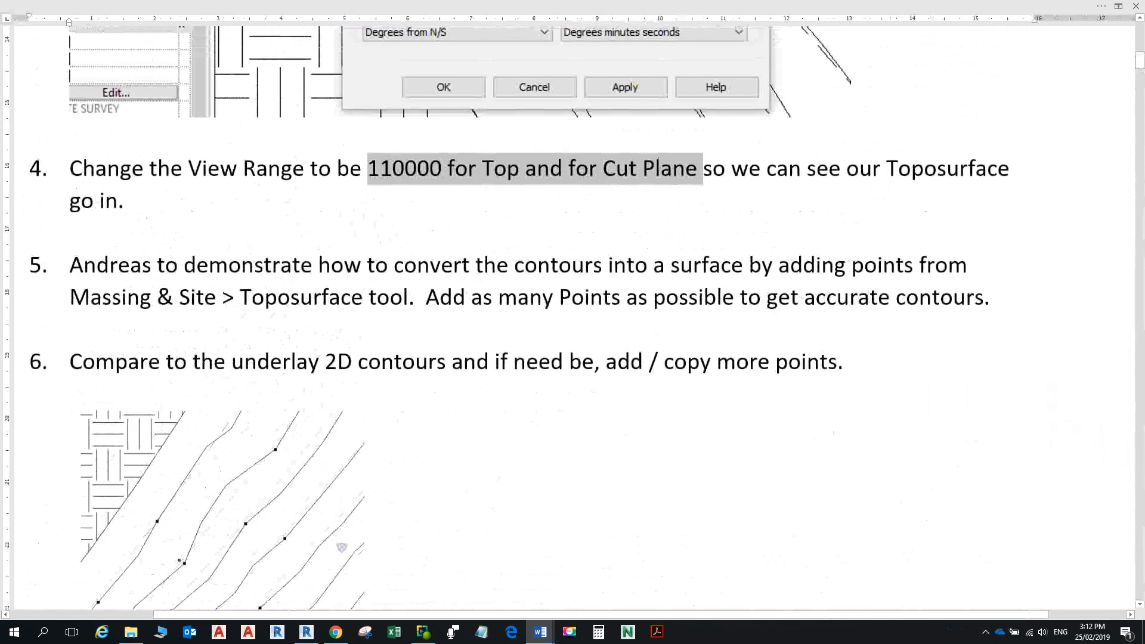
scroll(572, 316, "down", 3)
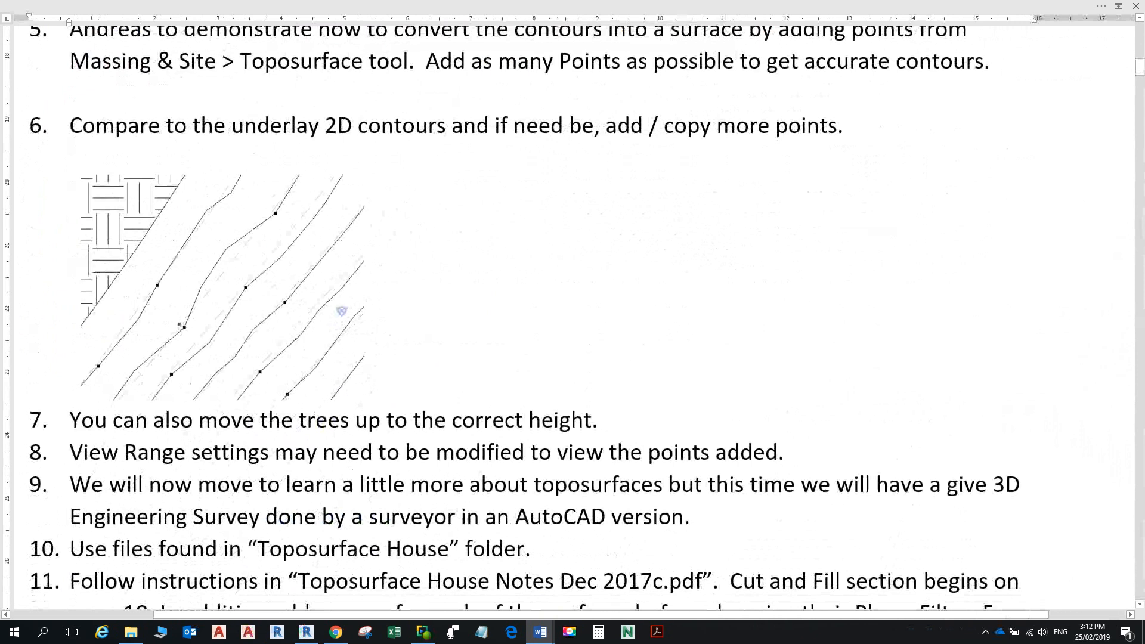
scroll(572, 316, "down", 3)
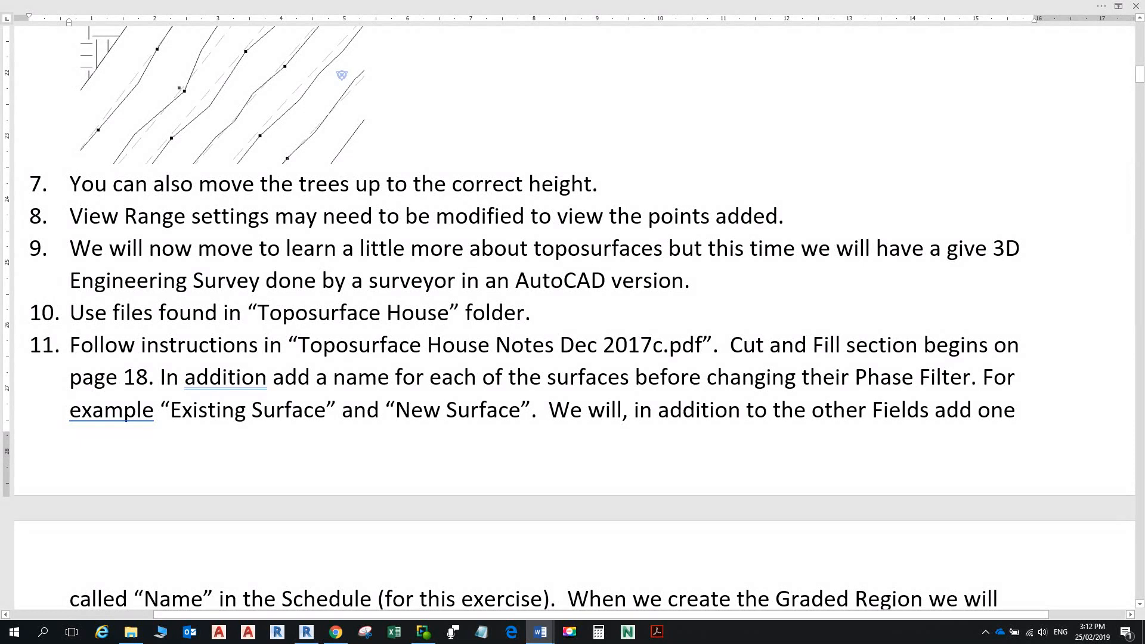
scroll(572, 316, "down", 2)
scroll(572, 316, "up", 2)
scroll(572, 316, "down", 1)
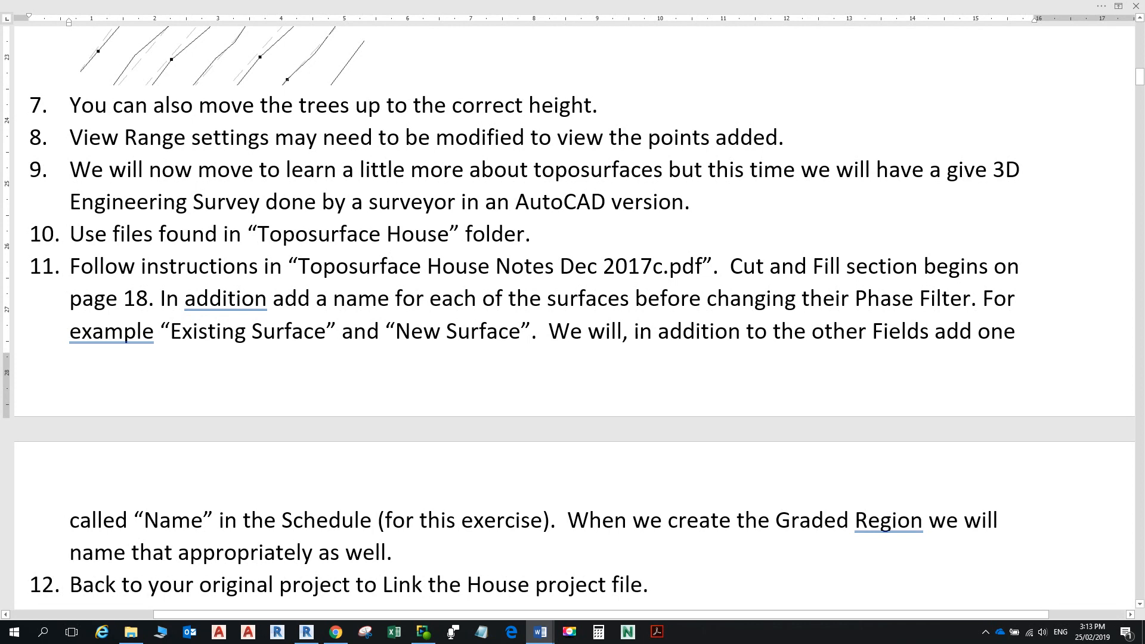
scroll(574, 318, "down", 3)
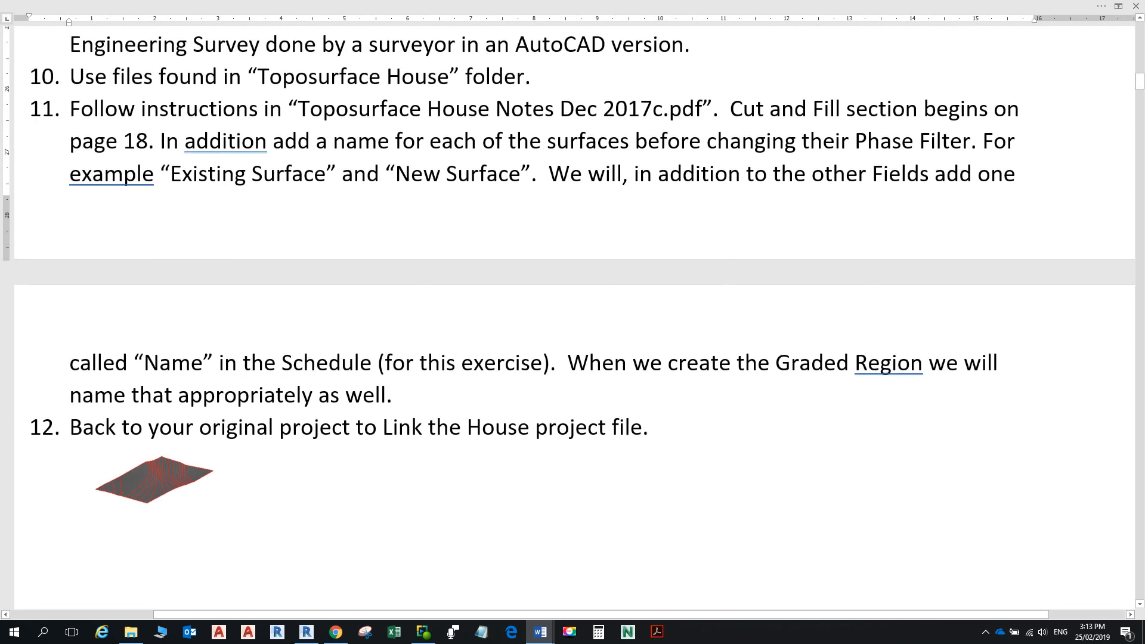
scroll(573, 317, "up", 3)
scroll(574, 318, "down", 2)
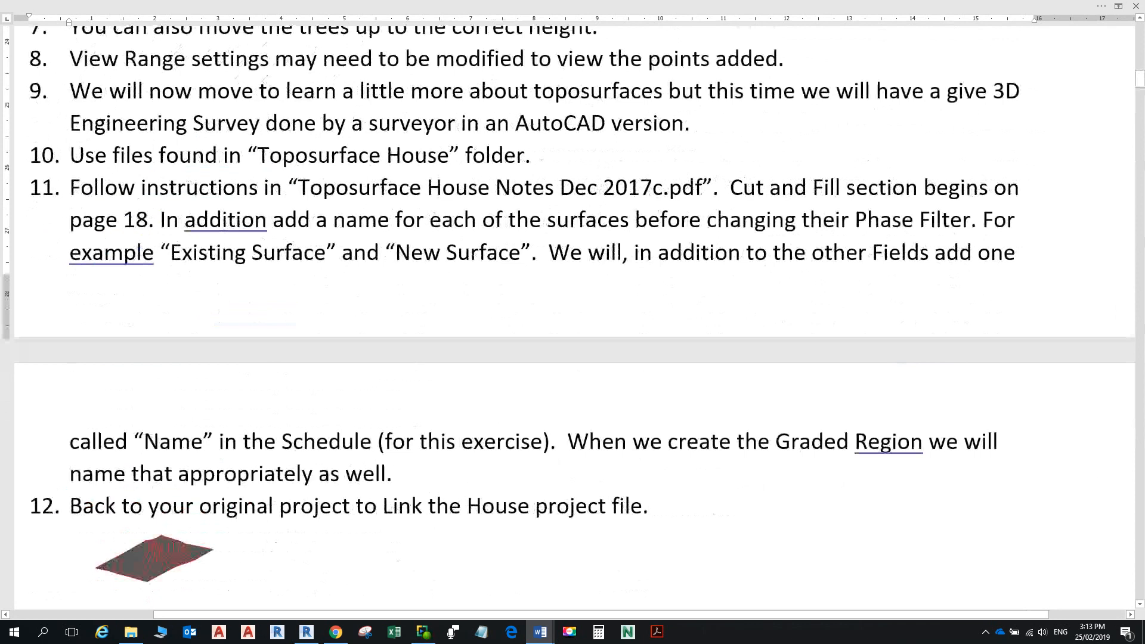
scroll(574, 317, "down", 2)
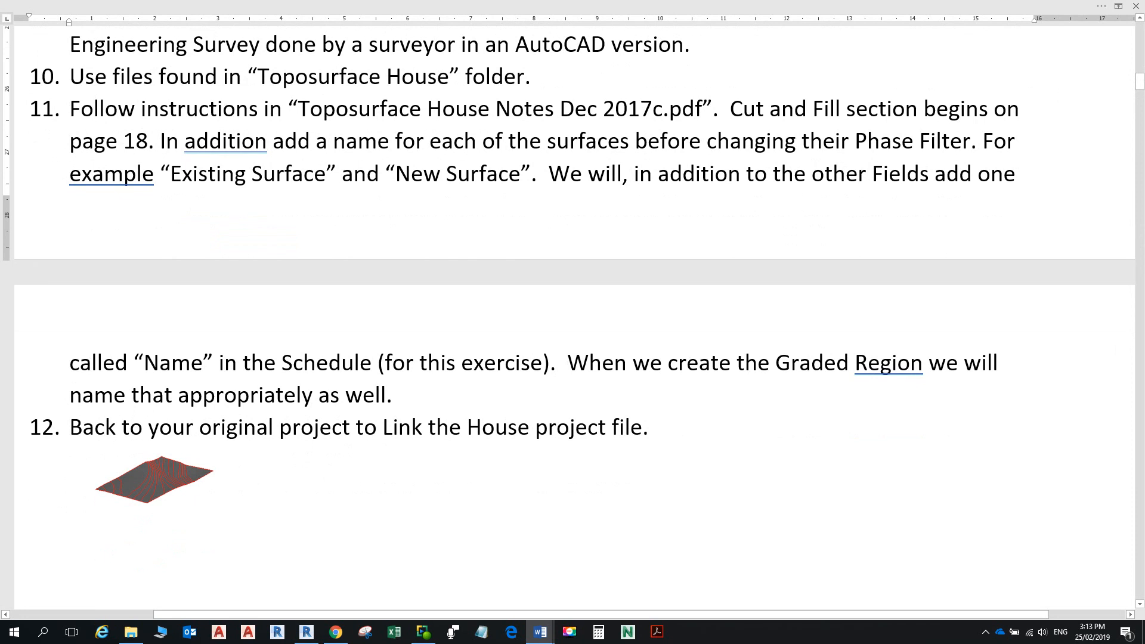
scroll(572, 304, "down", 4)
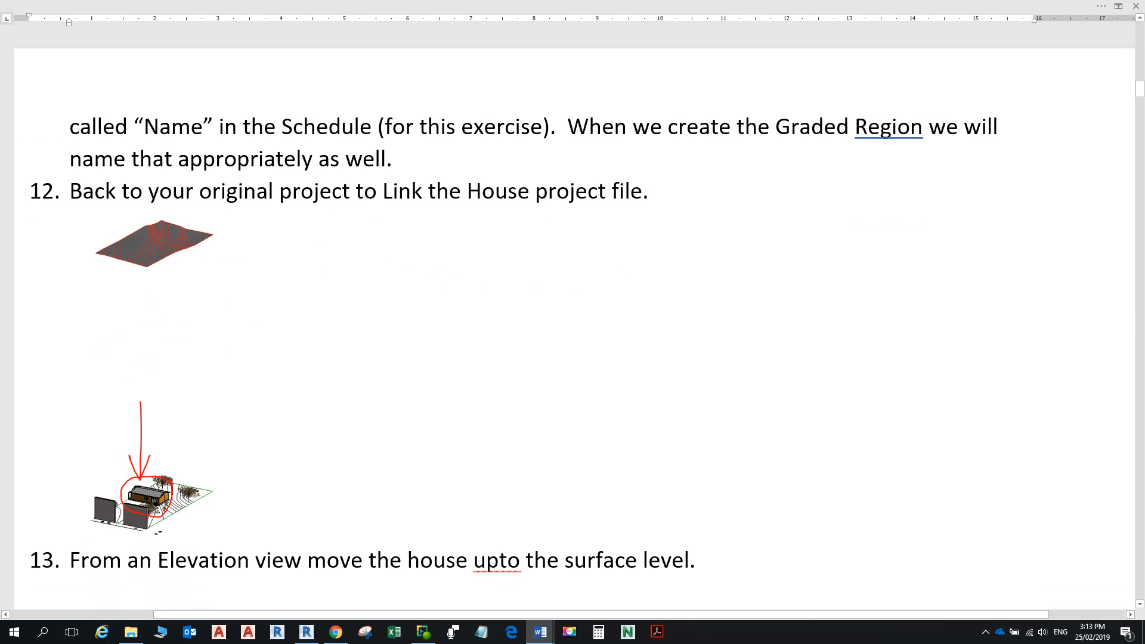
scroll(573, 322, "down", 3)
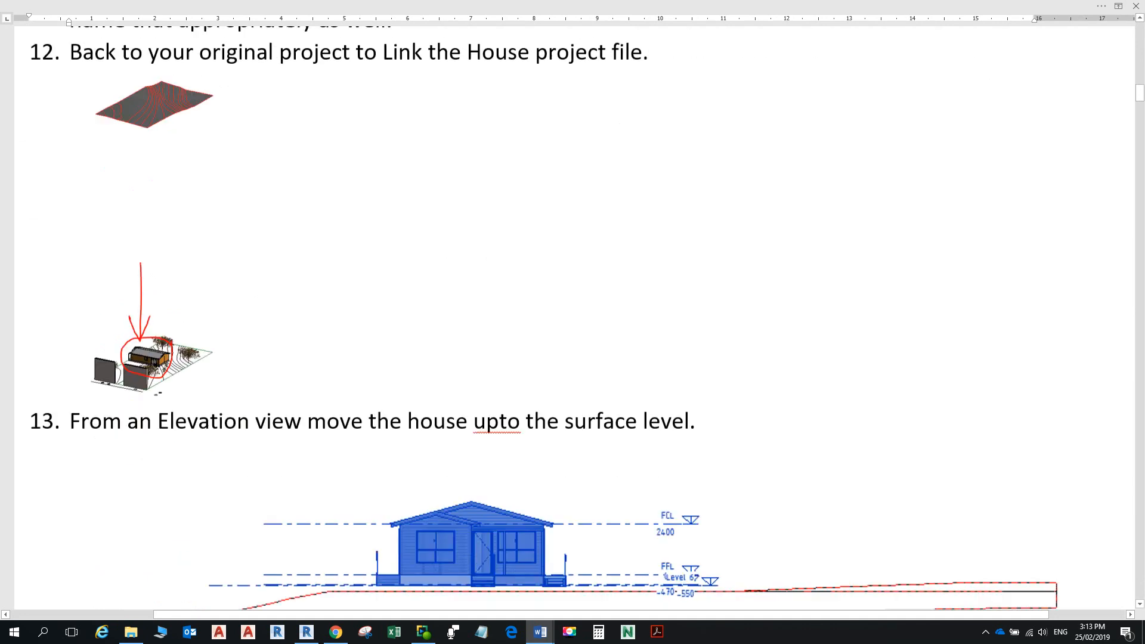
scroll(572, 322, "down", 2)
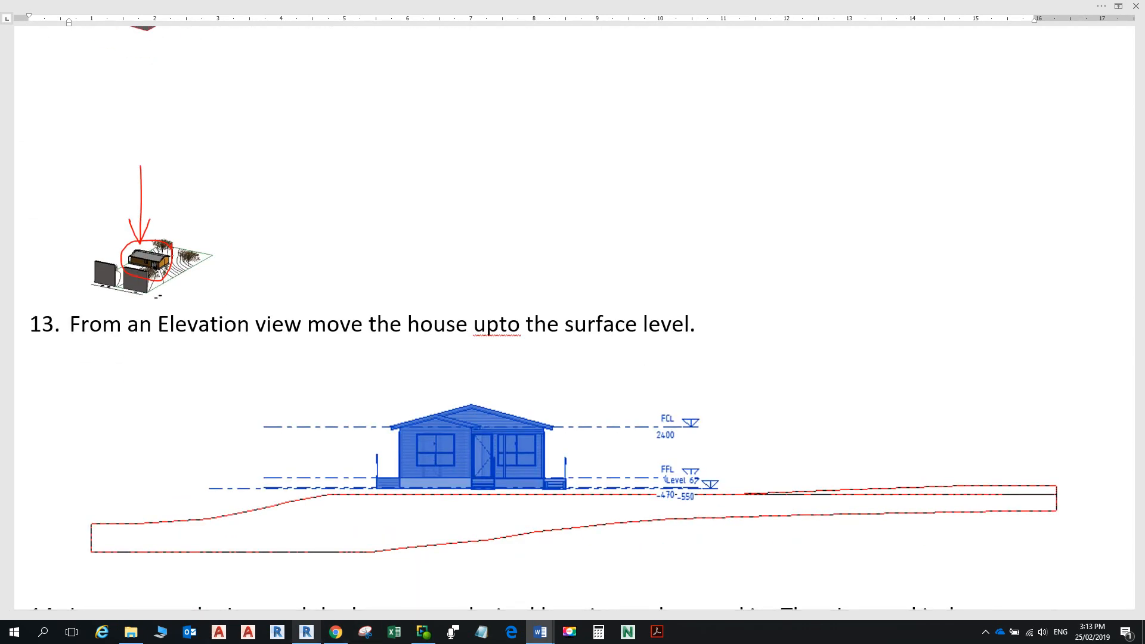
left_click(306, 631)
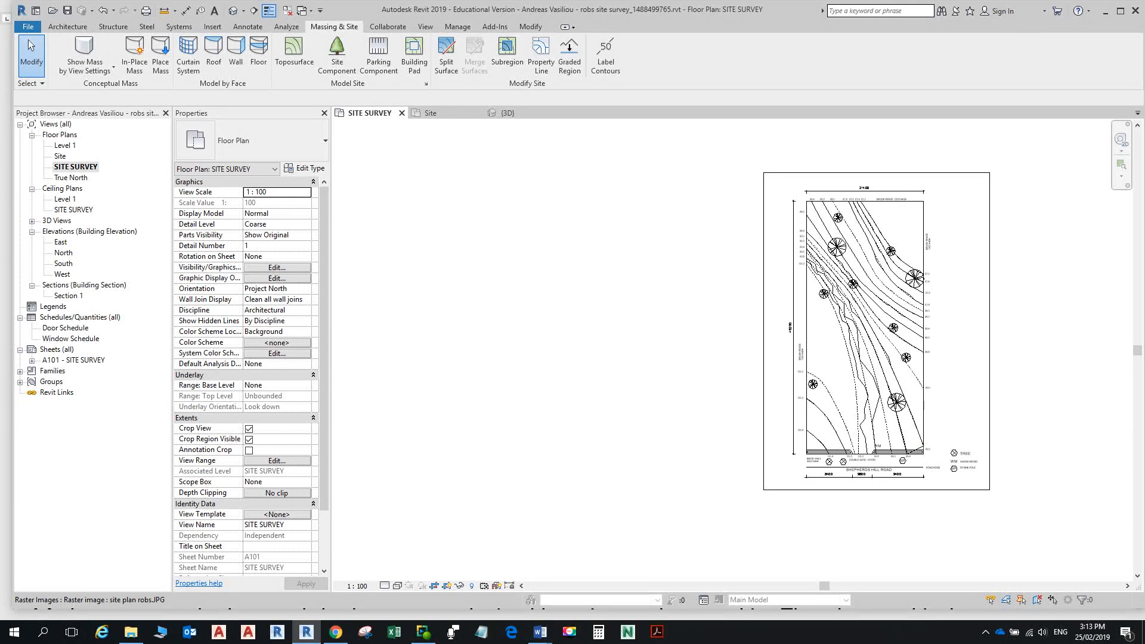
Step: In the 3D view, give the toposurface the Earth material with RGB 34 128 32 shading
left_click(233, 11)
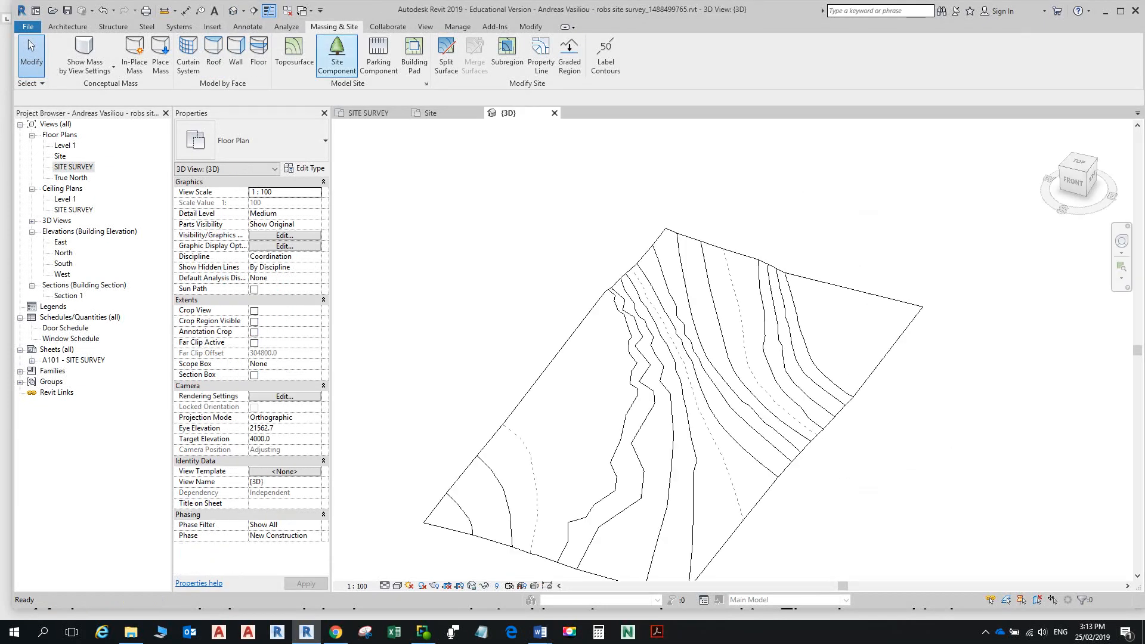
scroll(748, 260, "down", 4)
middle_click_drag(748, 261, 738, 214, "shift")
left_click(749, 257)
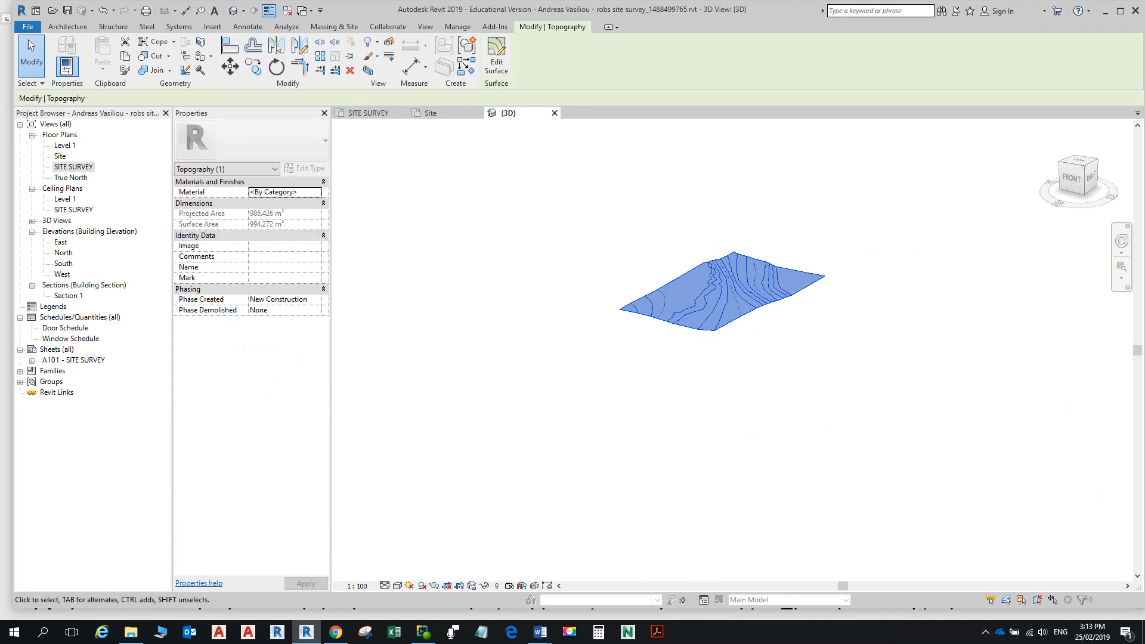
left_click(317, 191)
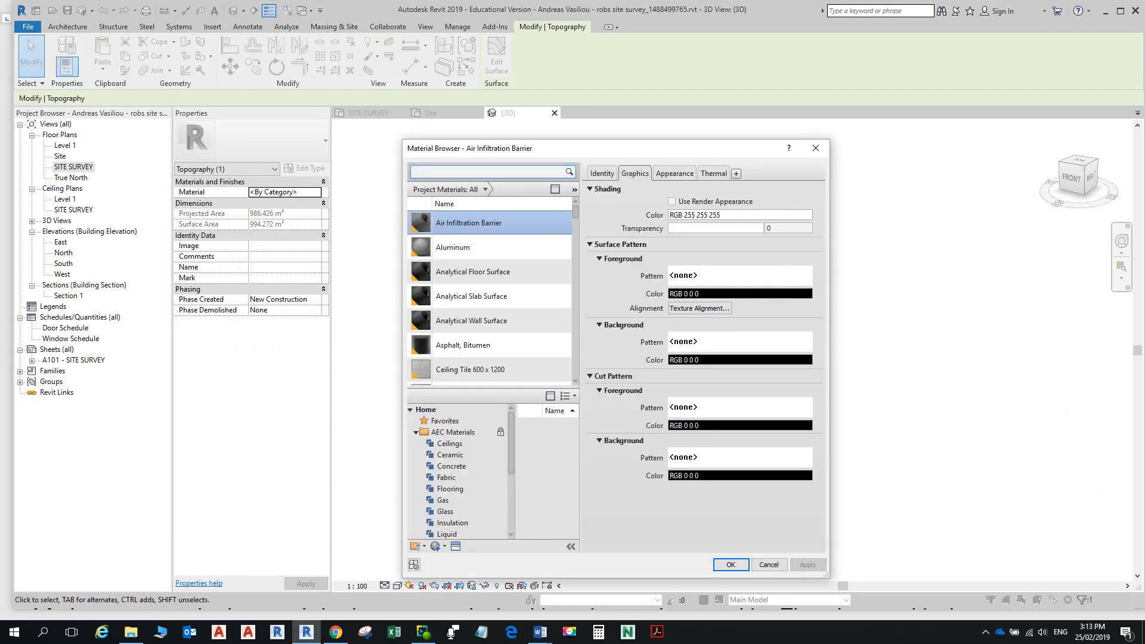
type("eart")
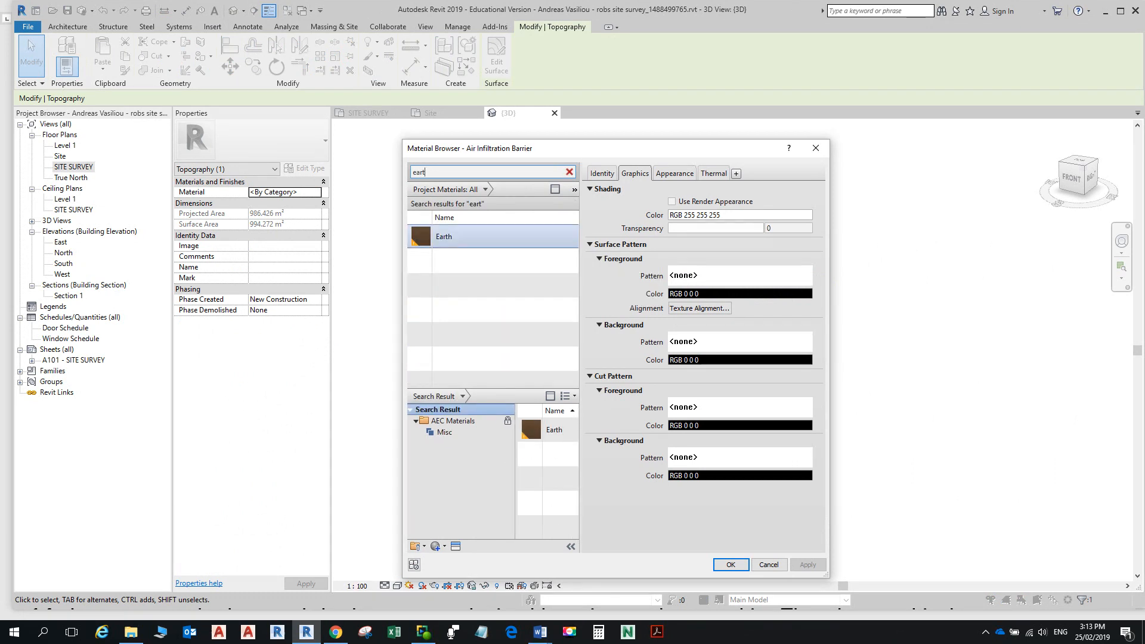
left_click(477, 236)
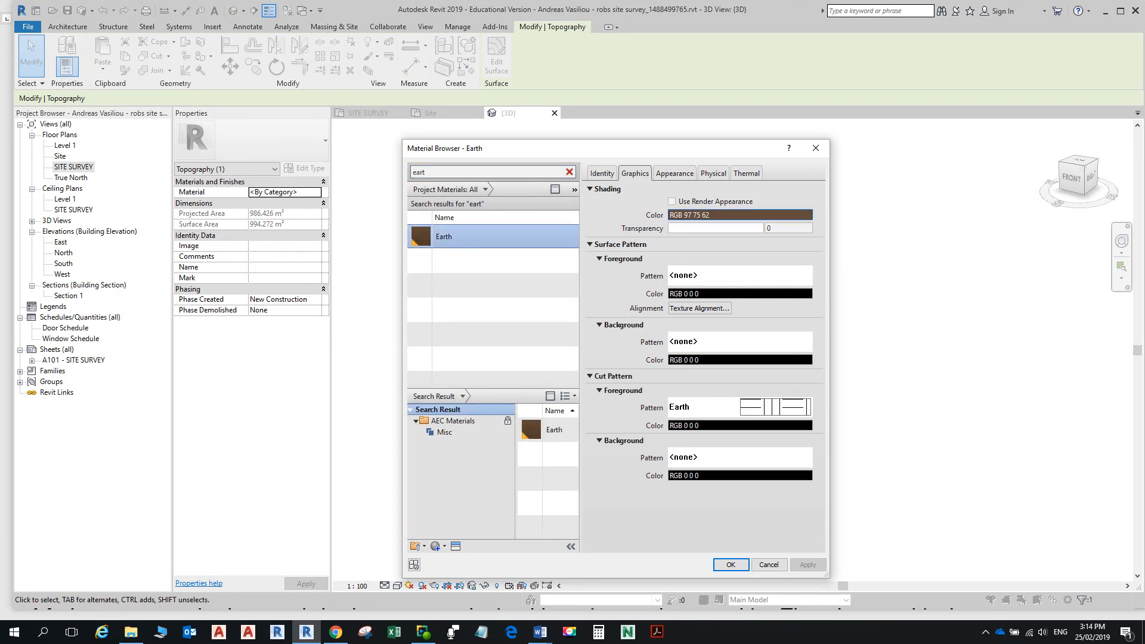
left_click(739, 215)
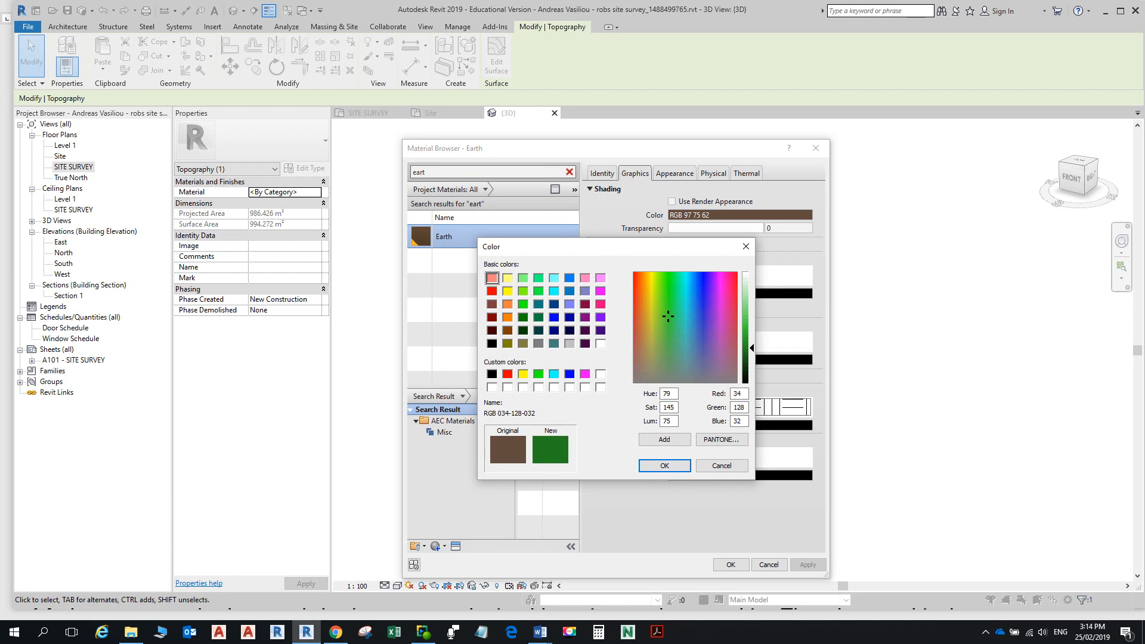
left_click(664, 465)
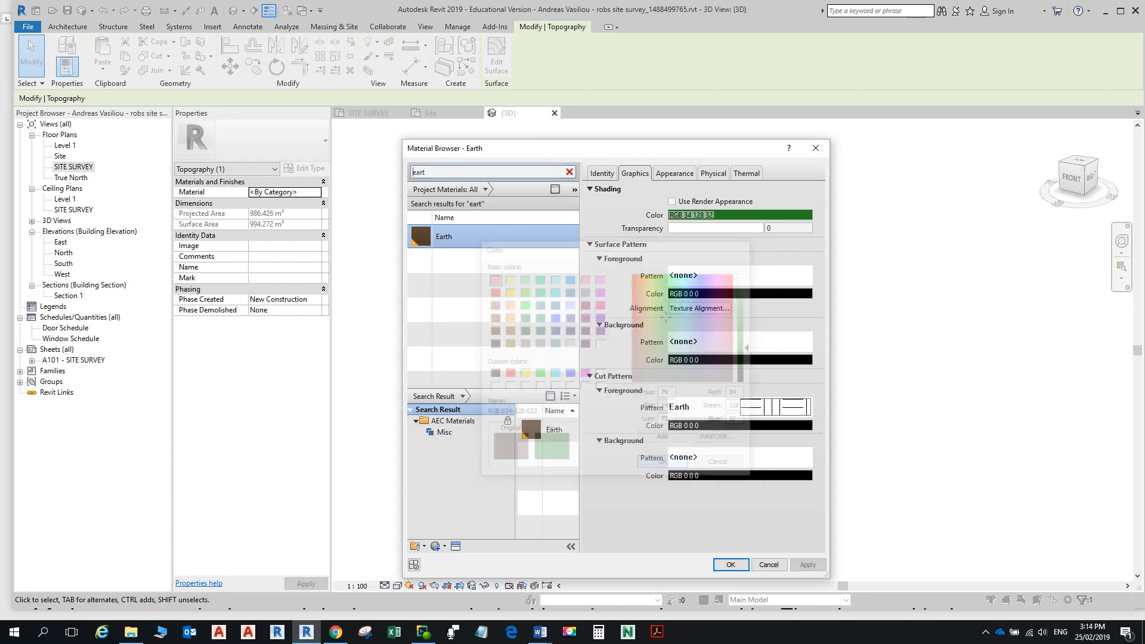
left_click(731, 565)
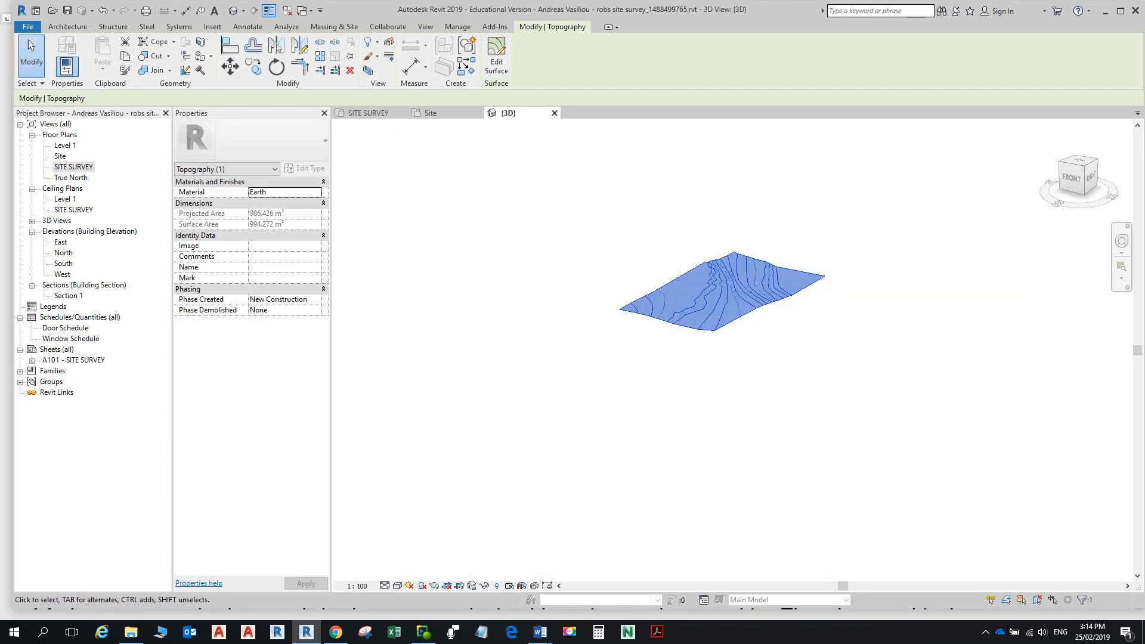
Step: Display the 3D site in the Realistic visual style and reselect the toposurface
key("Escape")
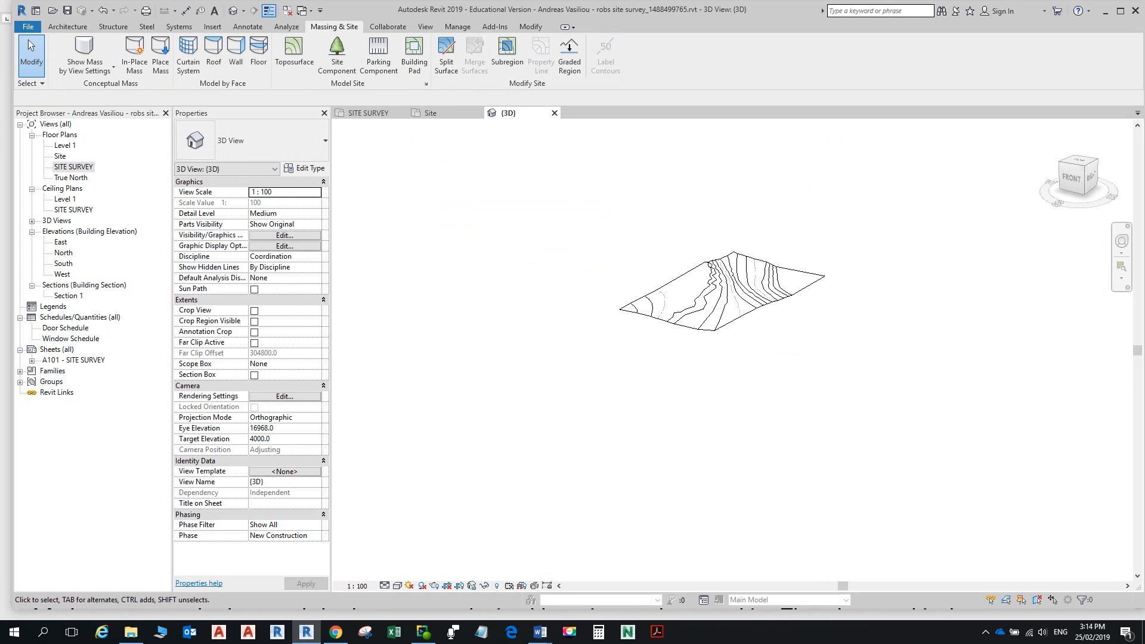
left_click(397, 585)
left_click(417, 561)
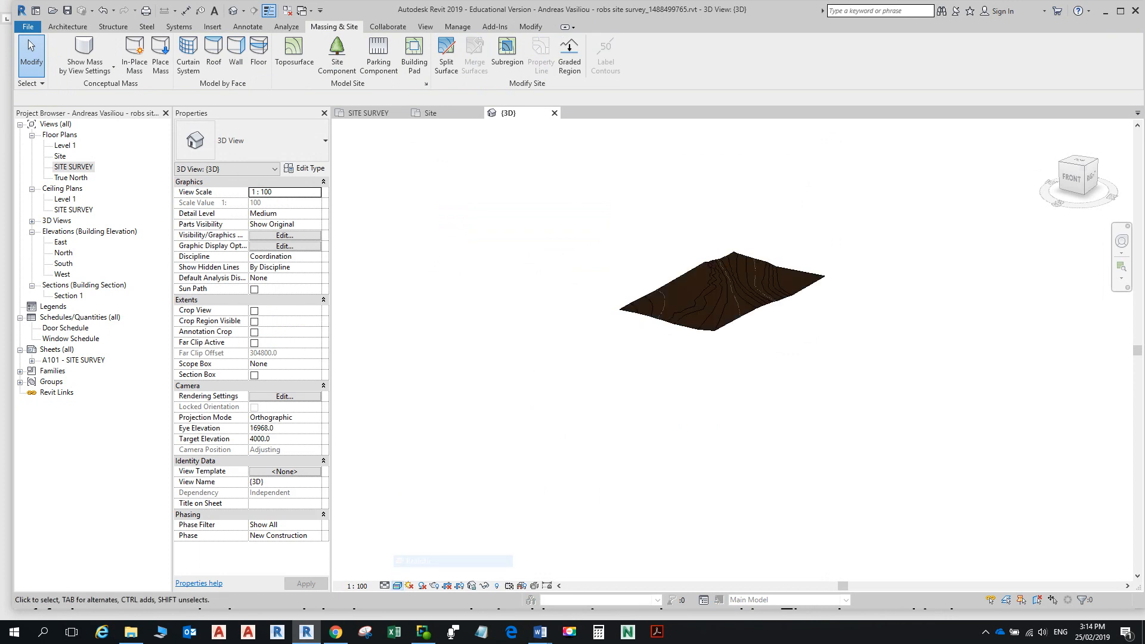
scroll(722, 267, "up", 5)
middle_click_drag(751, 319, 761, 343)
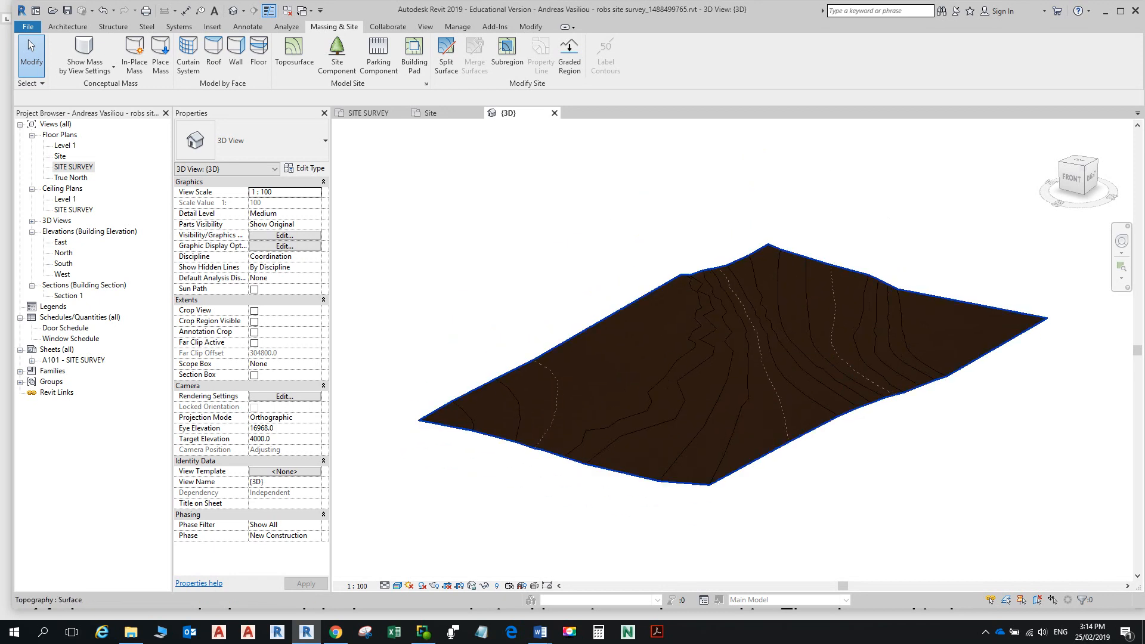
left_click(802, 438)
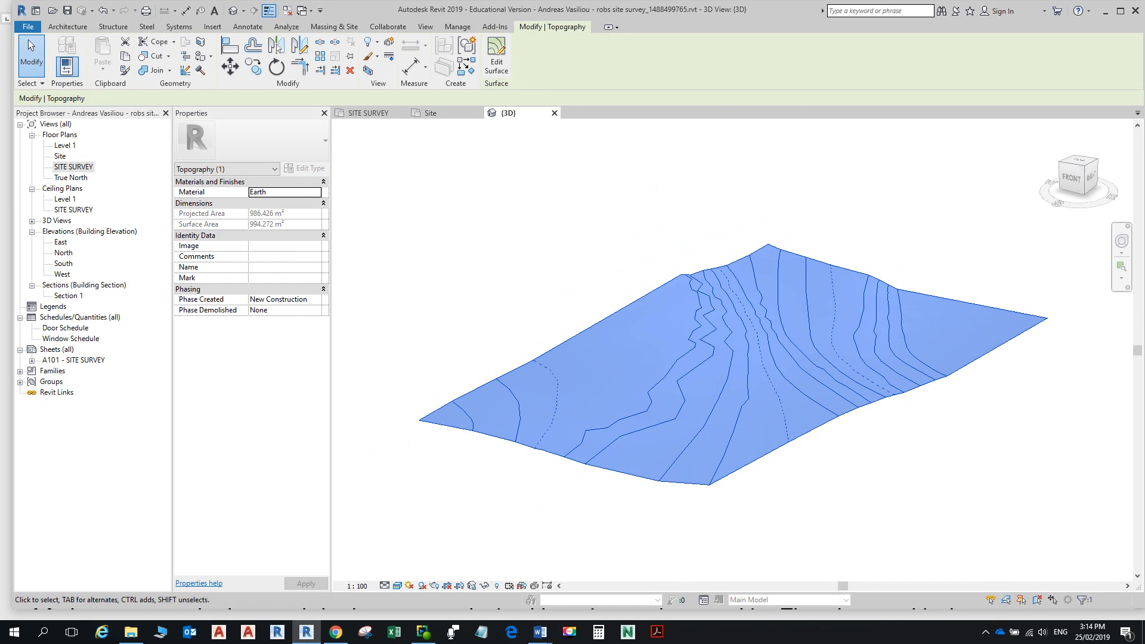
Step: Replace the Earth material's texture image with SiteWork.Planting.Grass.StAugustine2.jpg and confirm
left_click(285, 192)
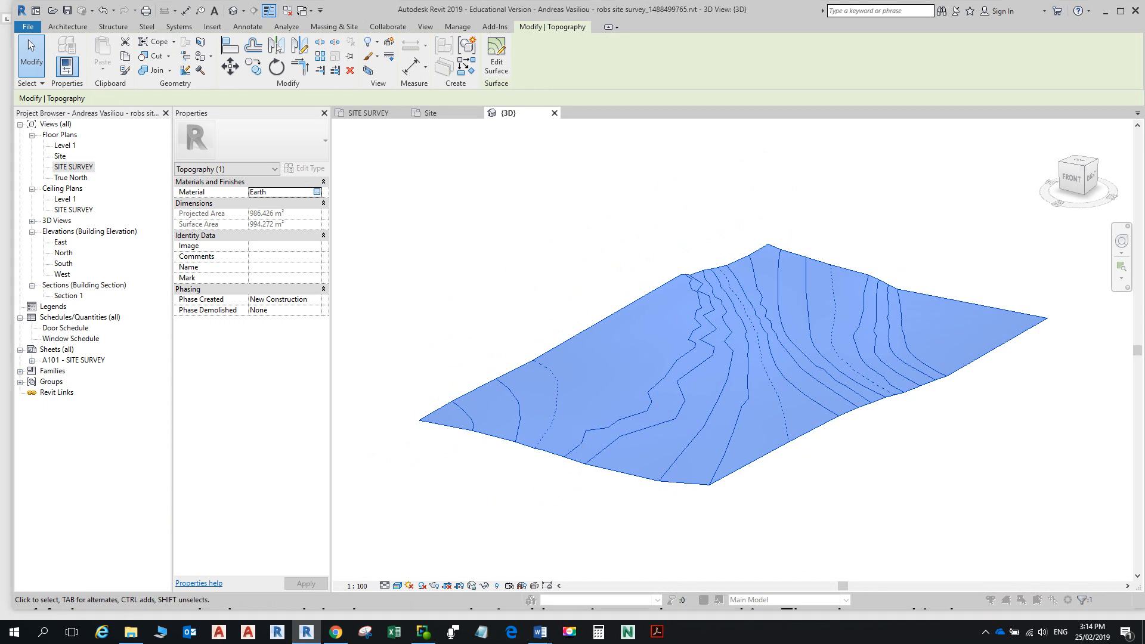
left_click(317, 192)
left_click(674, 173)
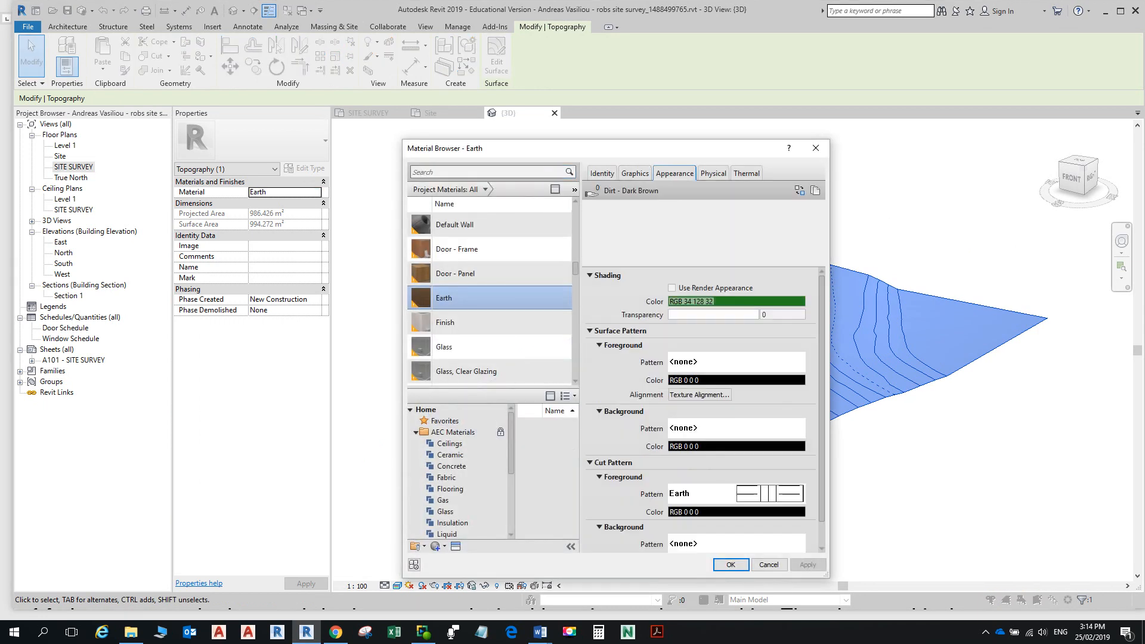
left_click(759, 329)
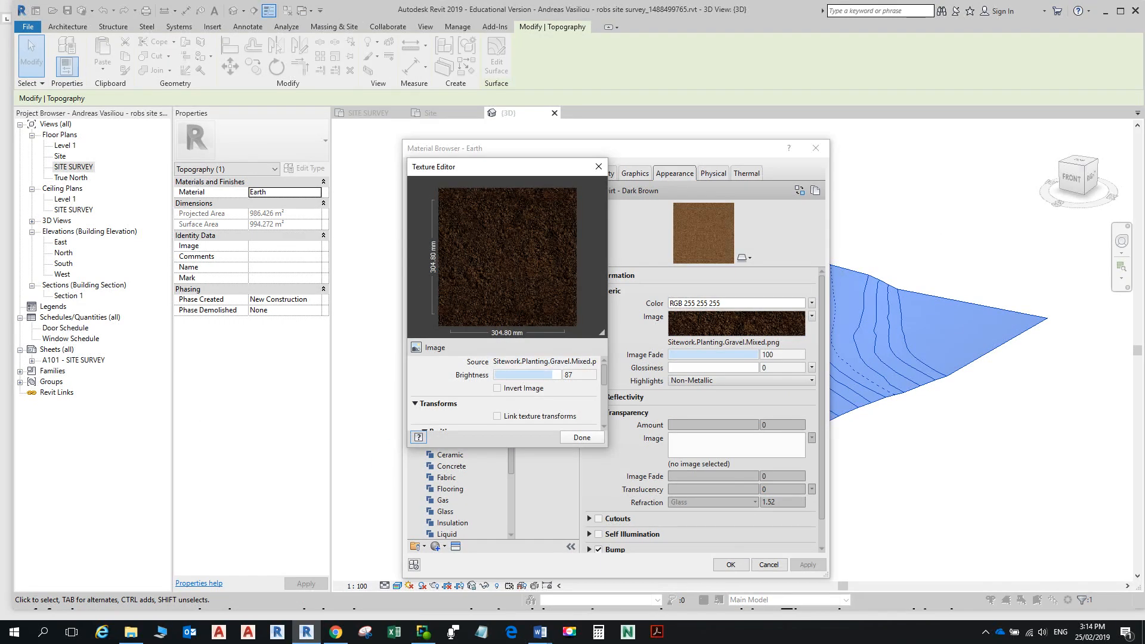
left_click(544, 361)
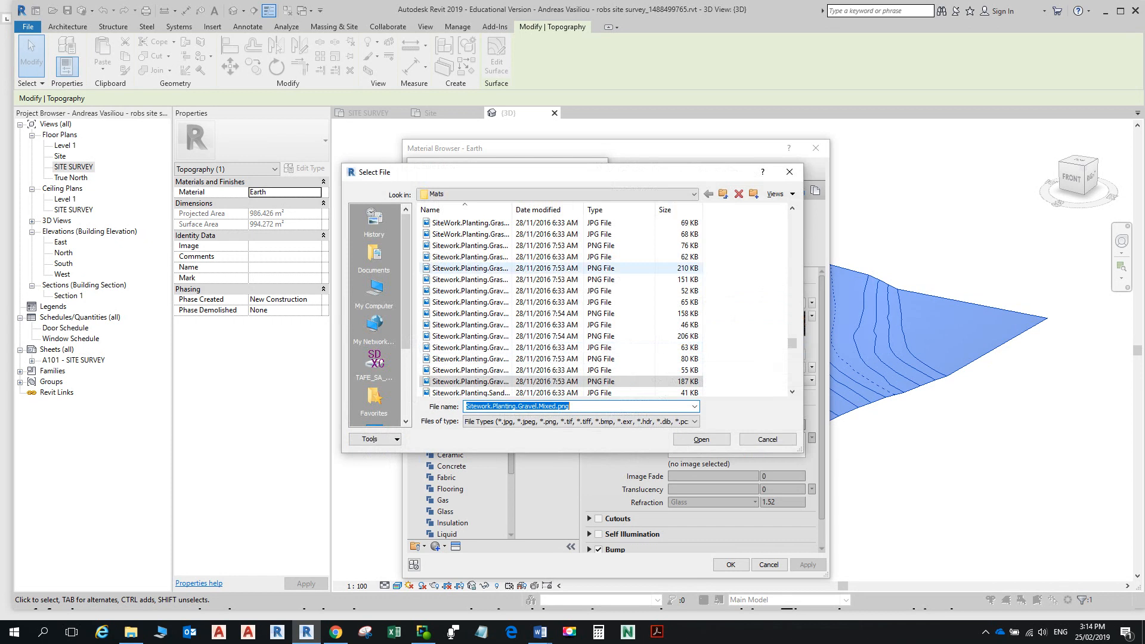
scroll(560, 358, "up", 1)
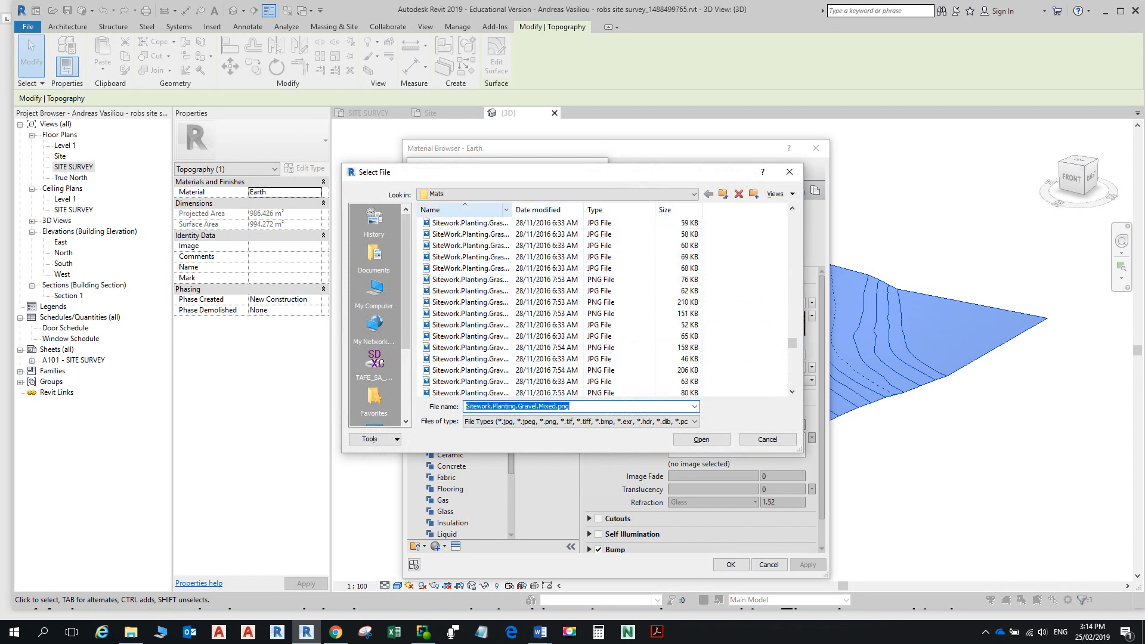
left_click_drag(584, 210, 615, 210)
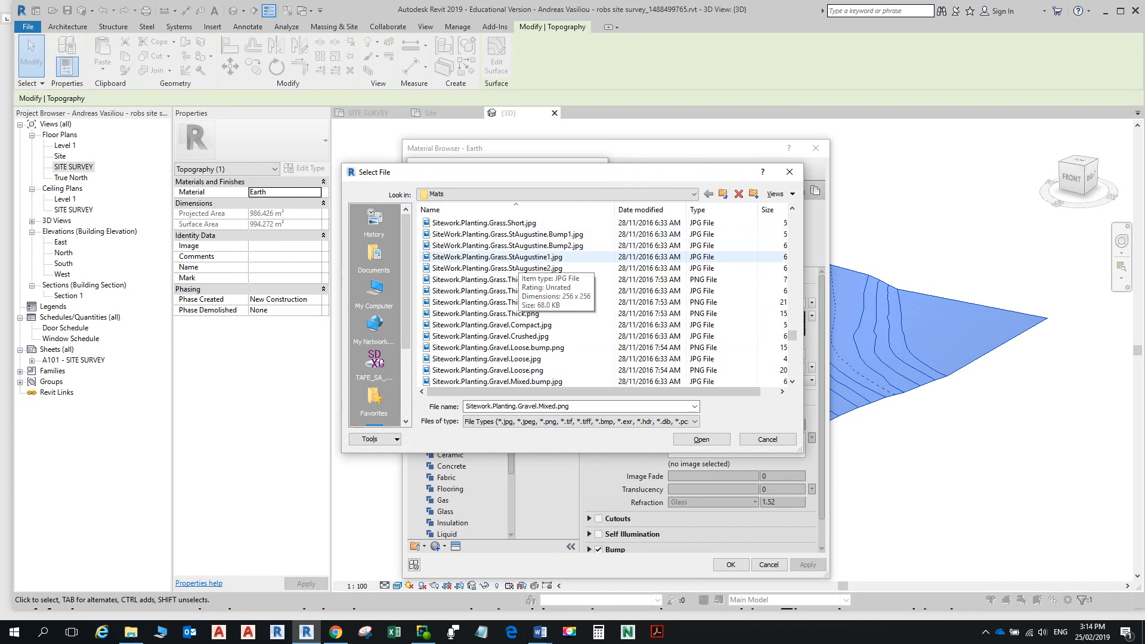
left_click(517, 269)
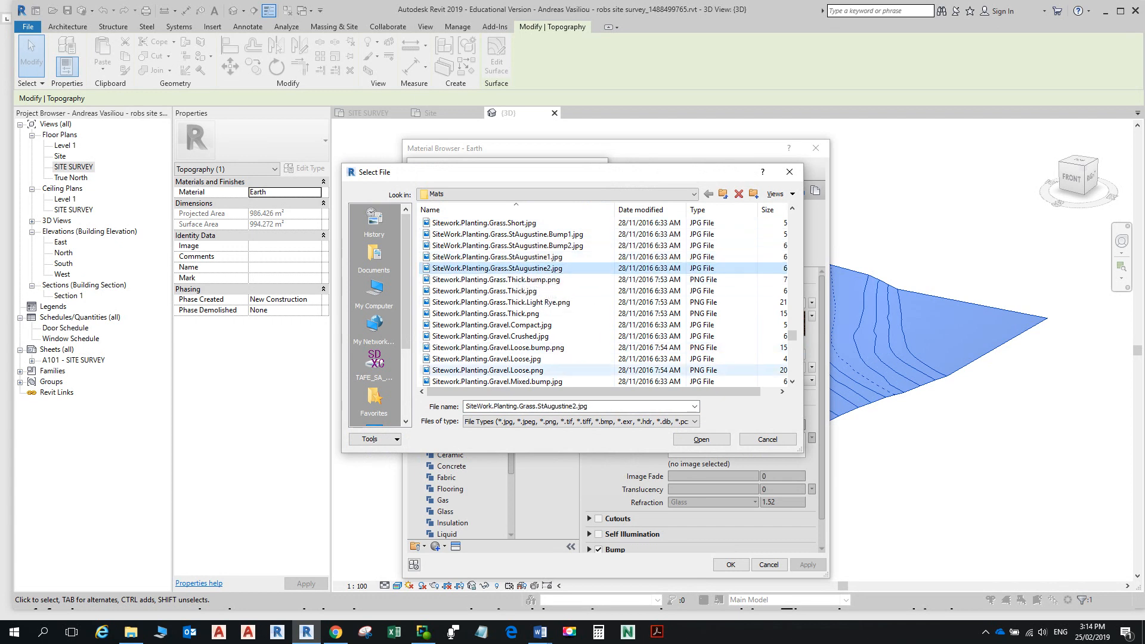
left_click(701, 440)
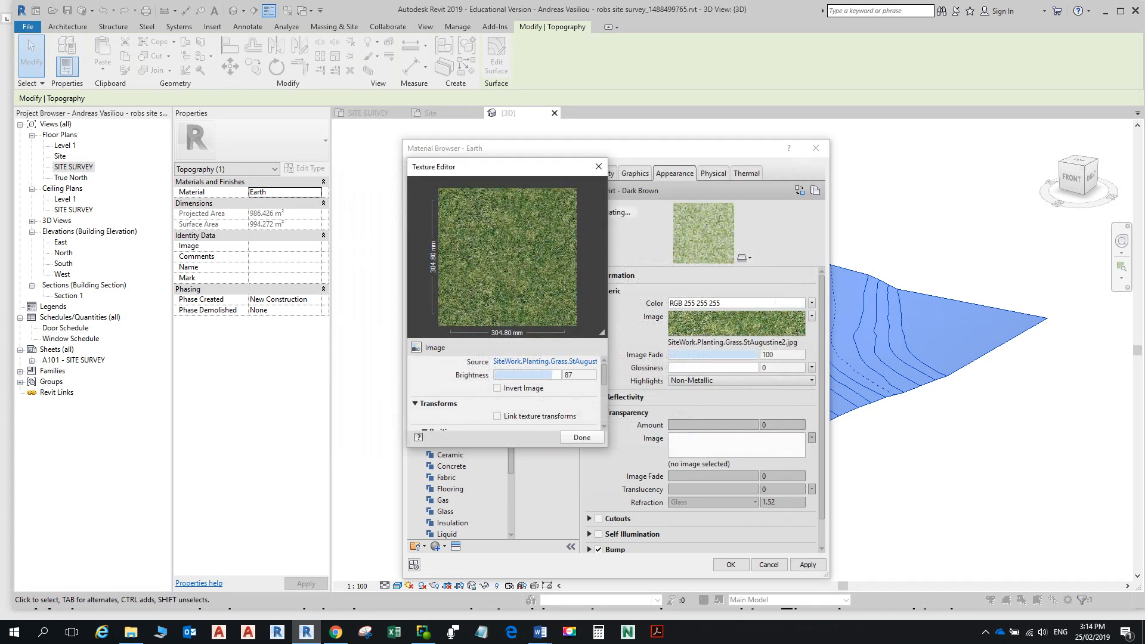
left_click(582, 437)
key("Return")
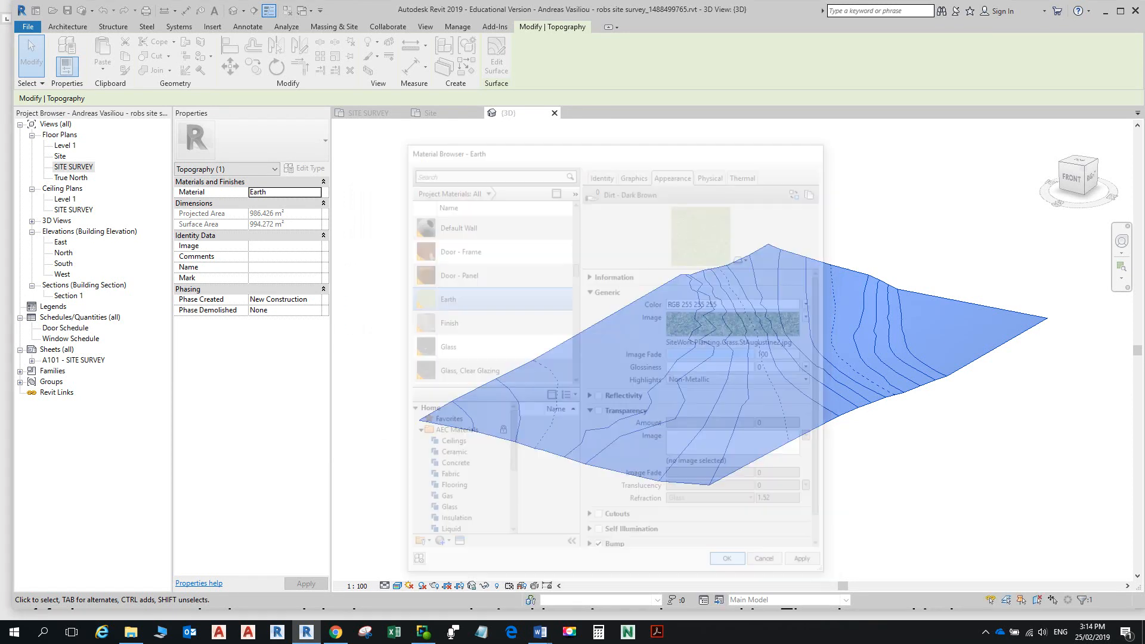
key("Escape")
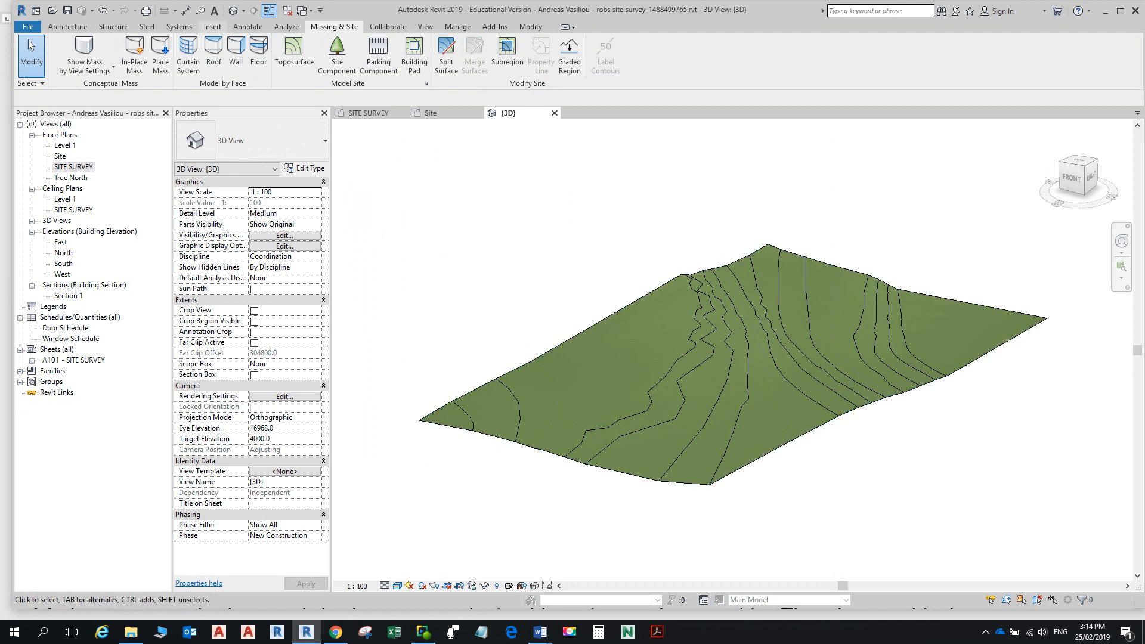
left_click(212, 27)
Step: Link the house RVT from D:\VET UNITS\...\Starting Documents into the site project
left_click(61, 55)
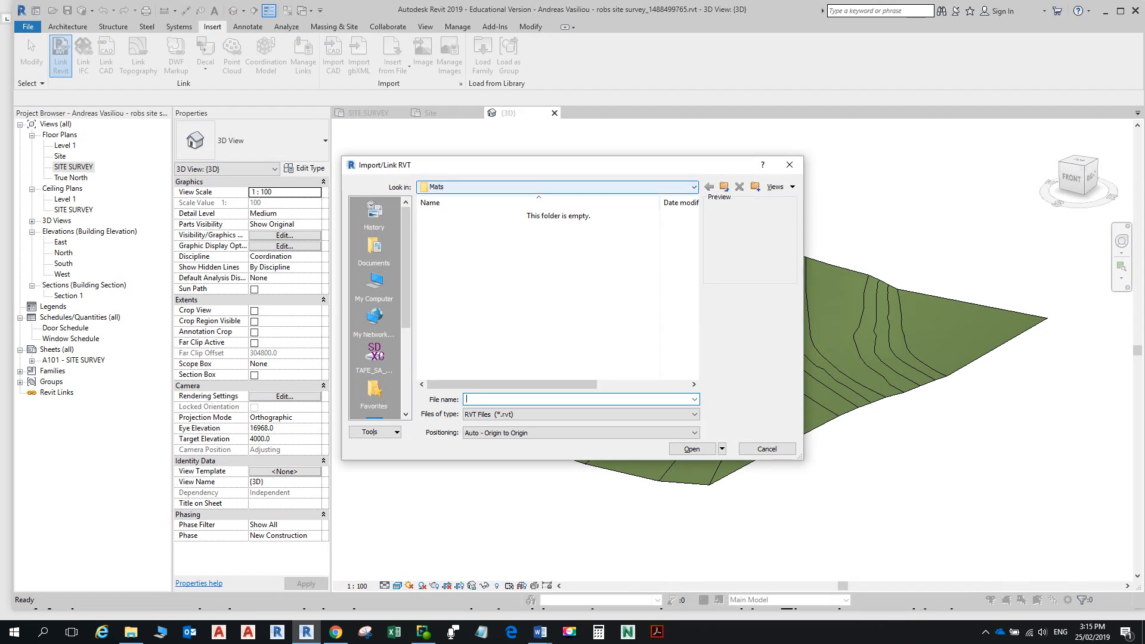
left_click(694, 187)
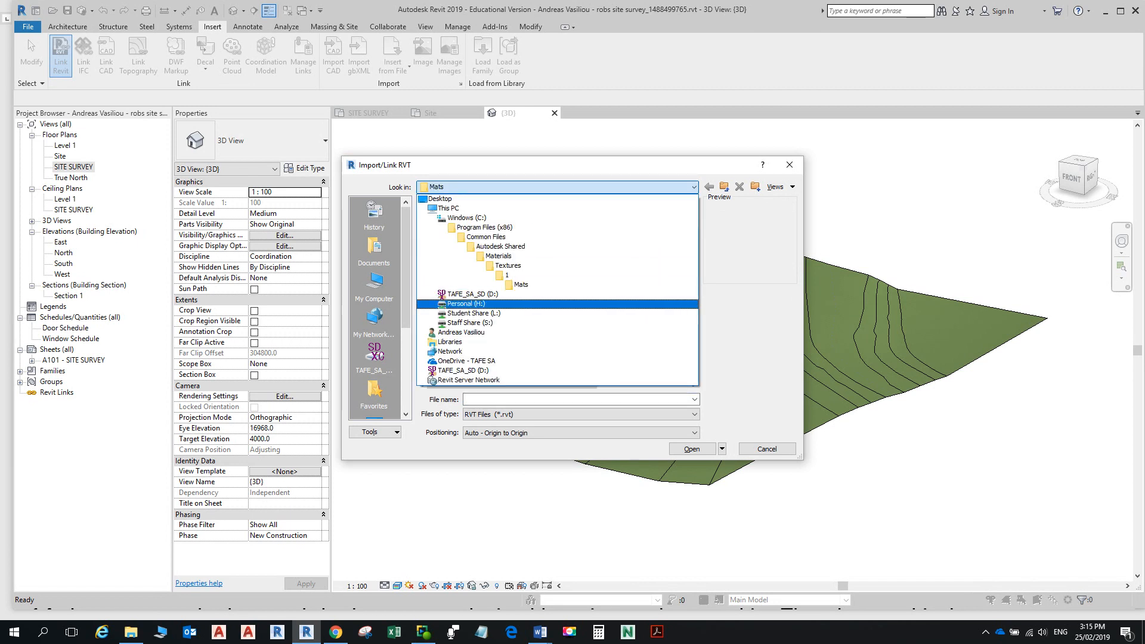
left_click(472, 294)
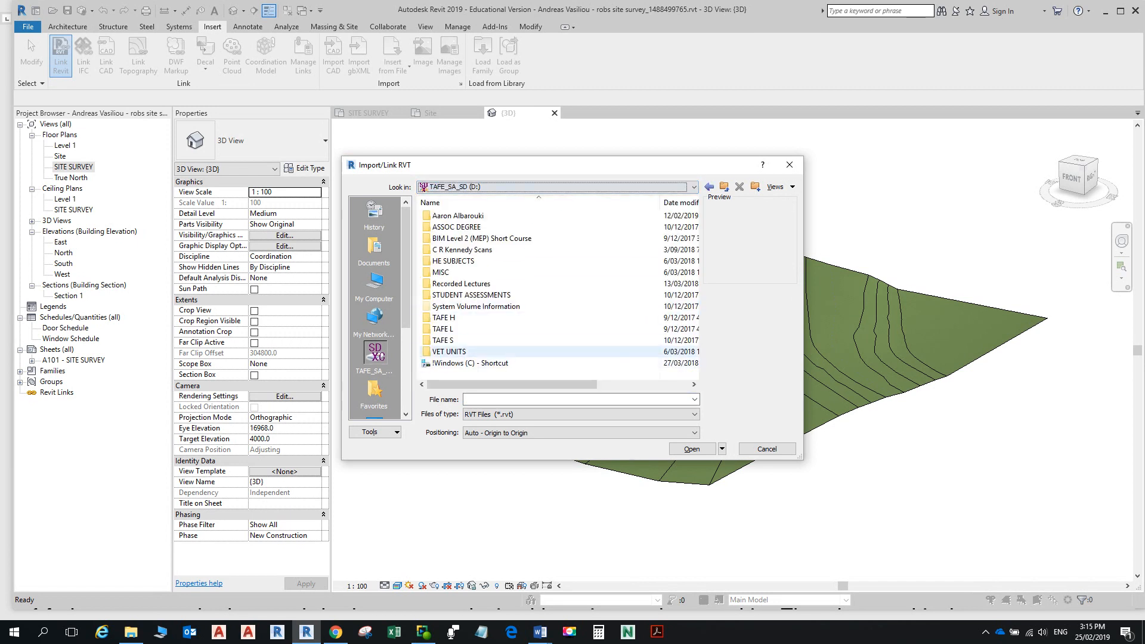
double_click(459, 352)
double_click(477, 284)
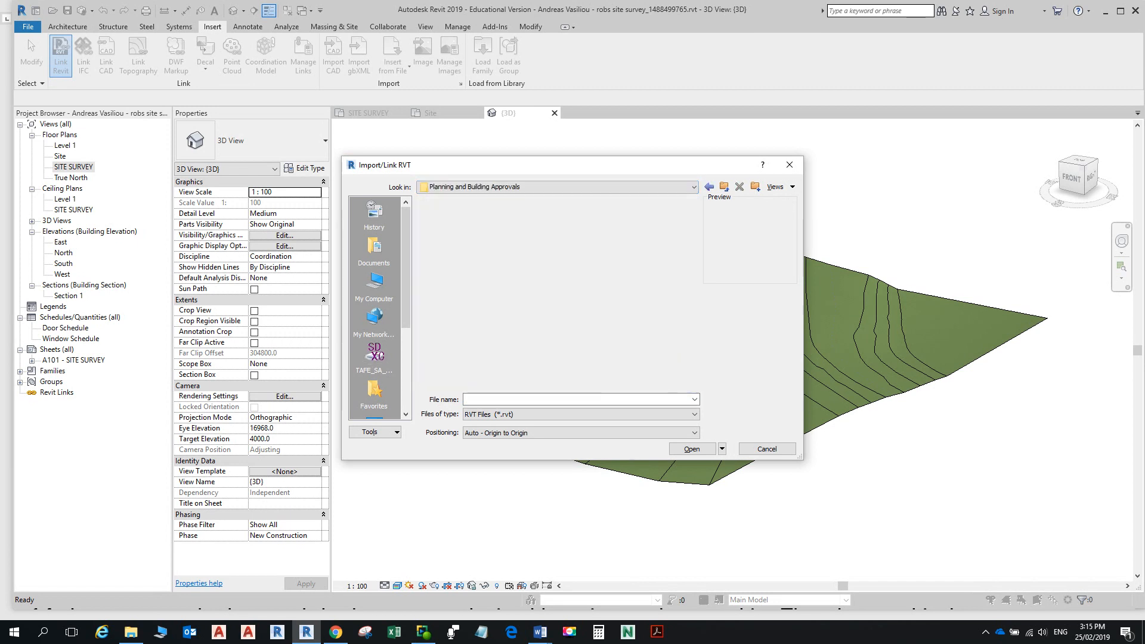
double_click(471, 216)
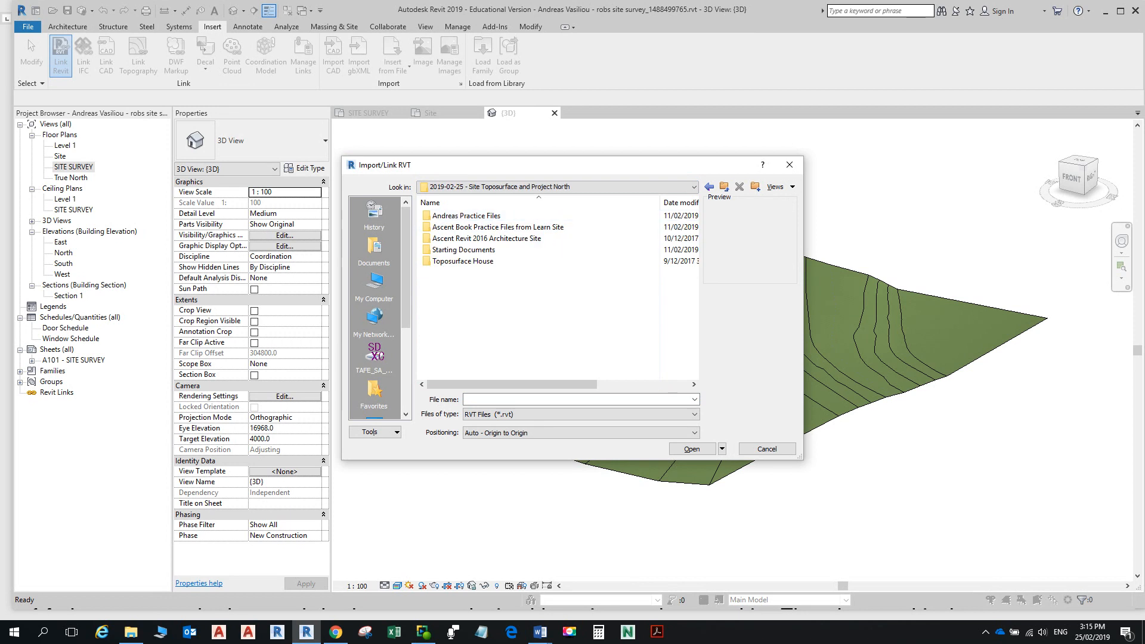
double_click(464, 249)
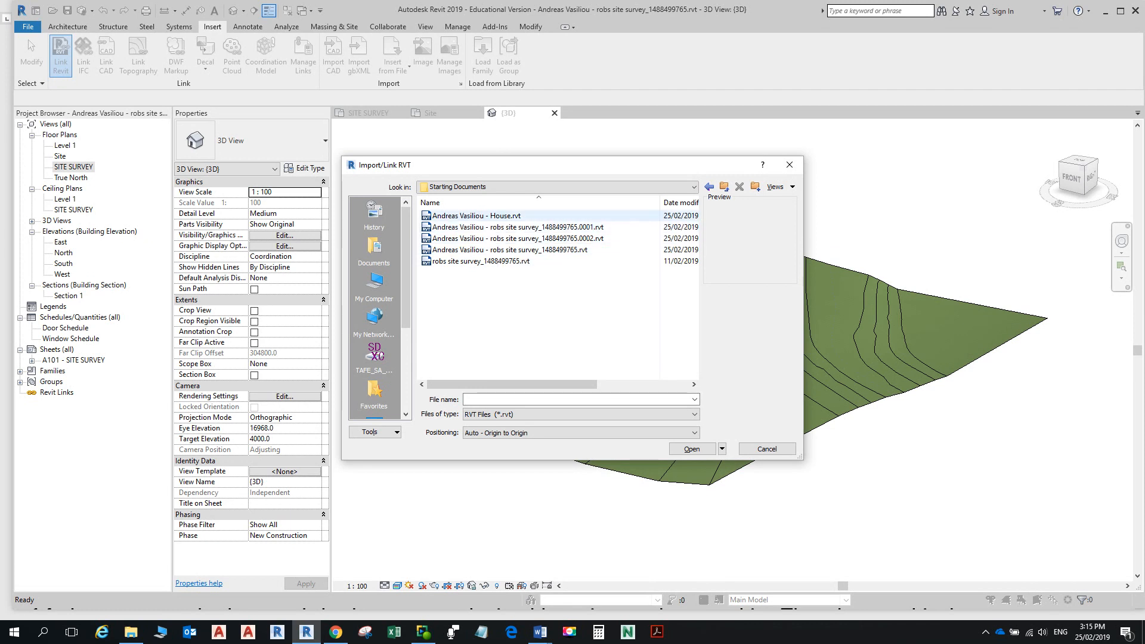
left_click(476, 215)
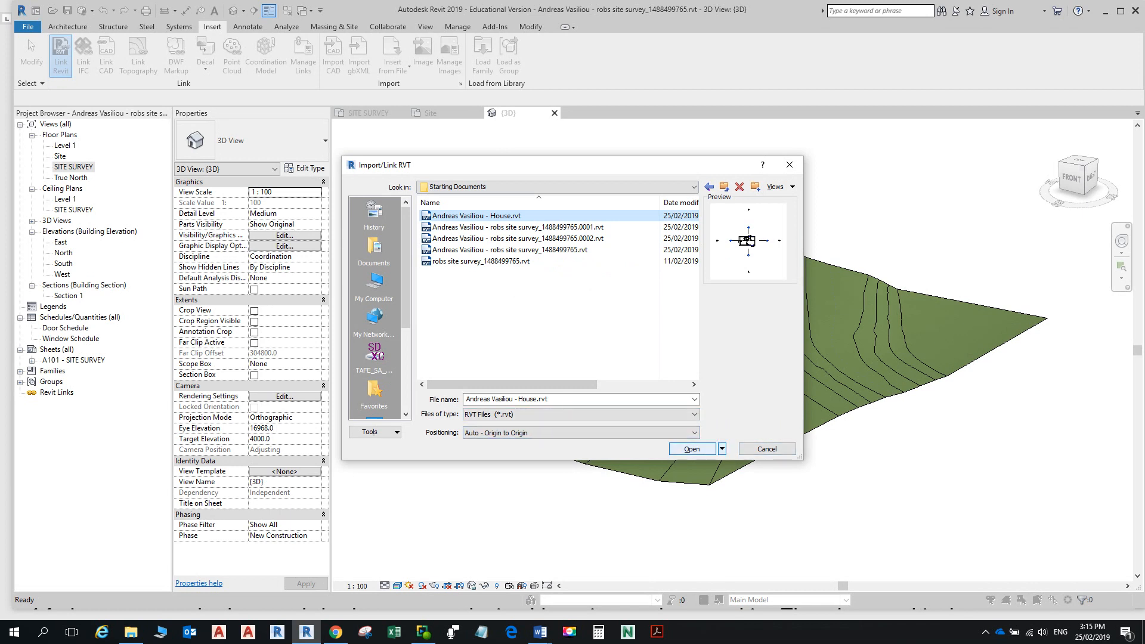
left_click(691, 448)
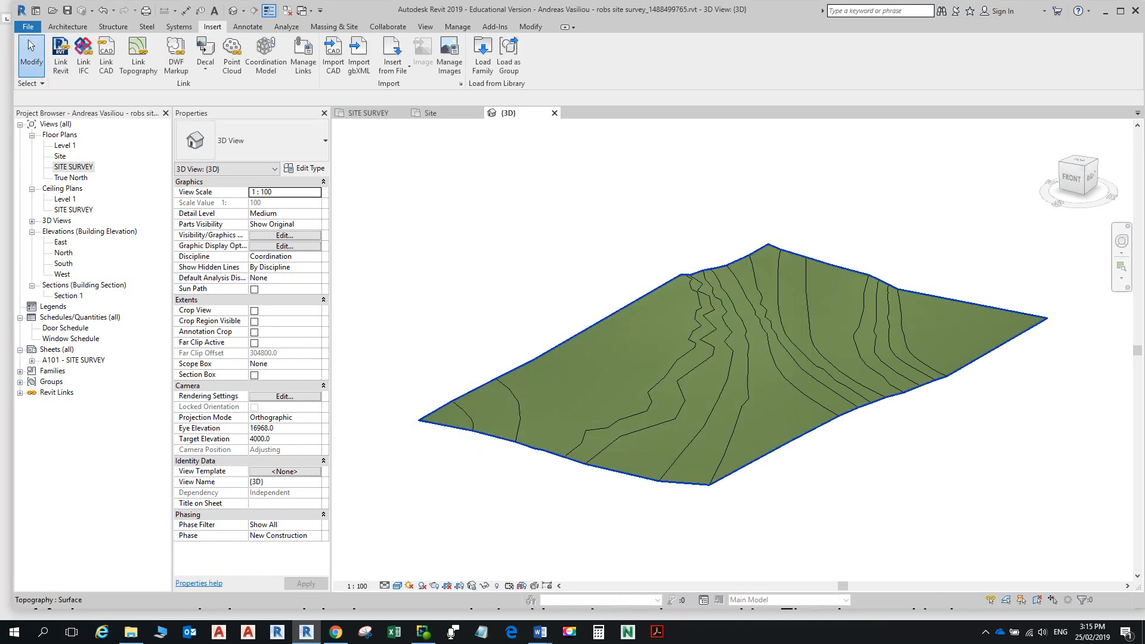
Step: Open the West elevation and select the terrain ground line below the linked house
scroll(873, 430, "down", 12)
middle_click_drag(879, 434, 788, 267)
scroll(783, 446, "up", 2)
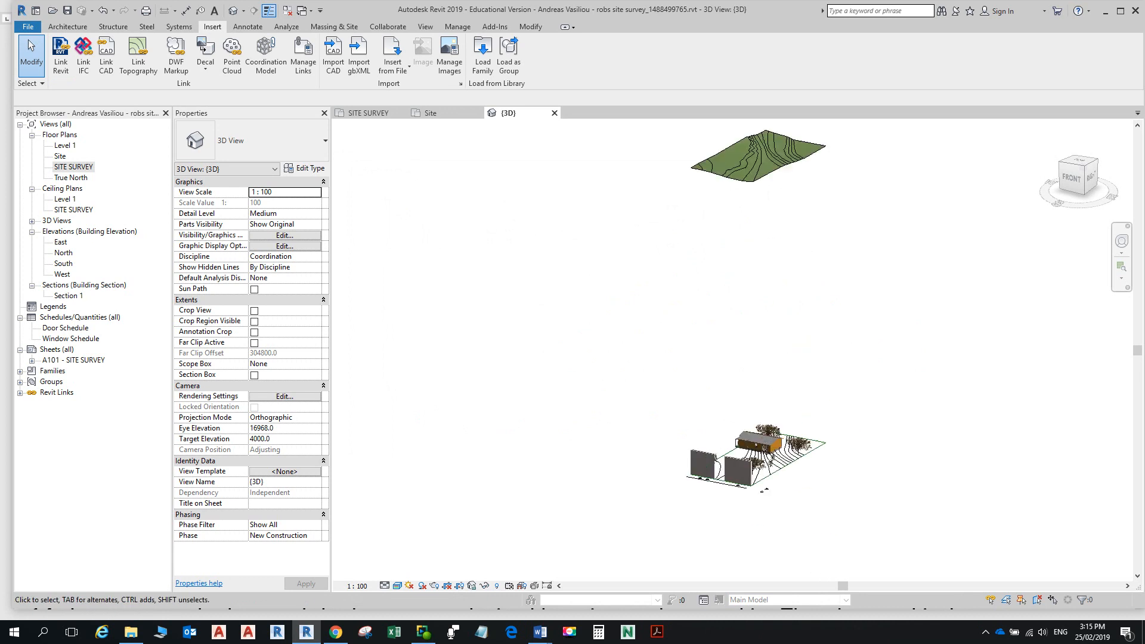
scroll(853, 437, "up", 2)
scroll(854, 436, "down", 3)
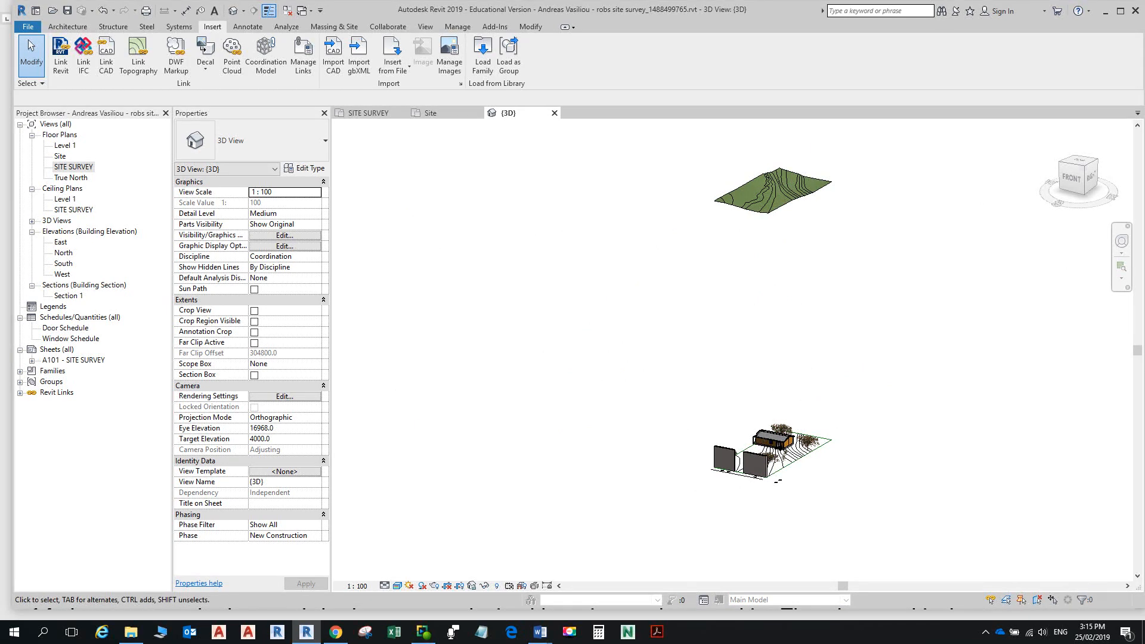
double_click(62, 275)
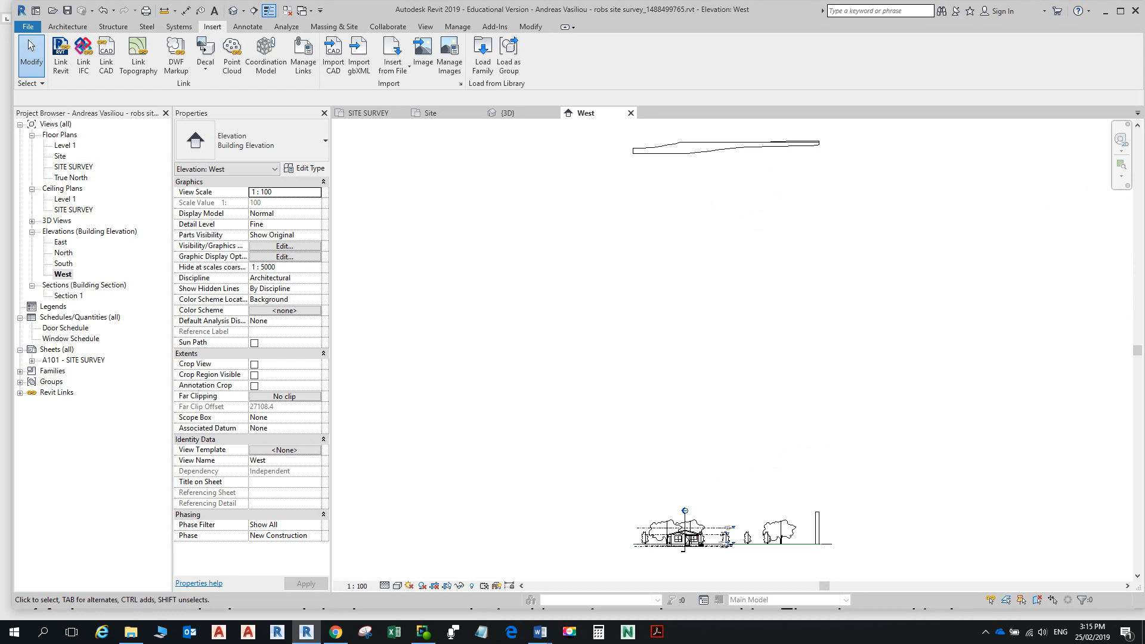
middle_click_drag(724, 547, 719, 496)
scroll(719, 495, "up", 2)
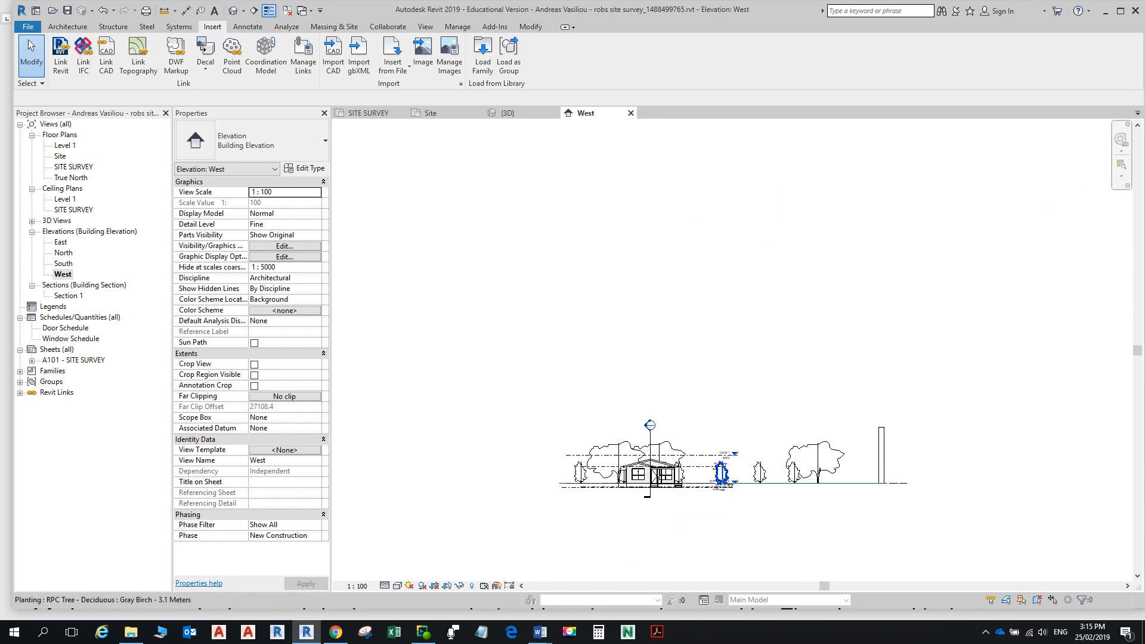
left_click(716, 483)
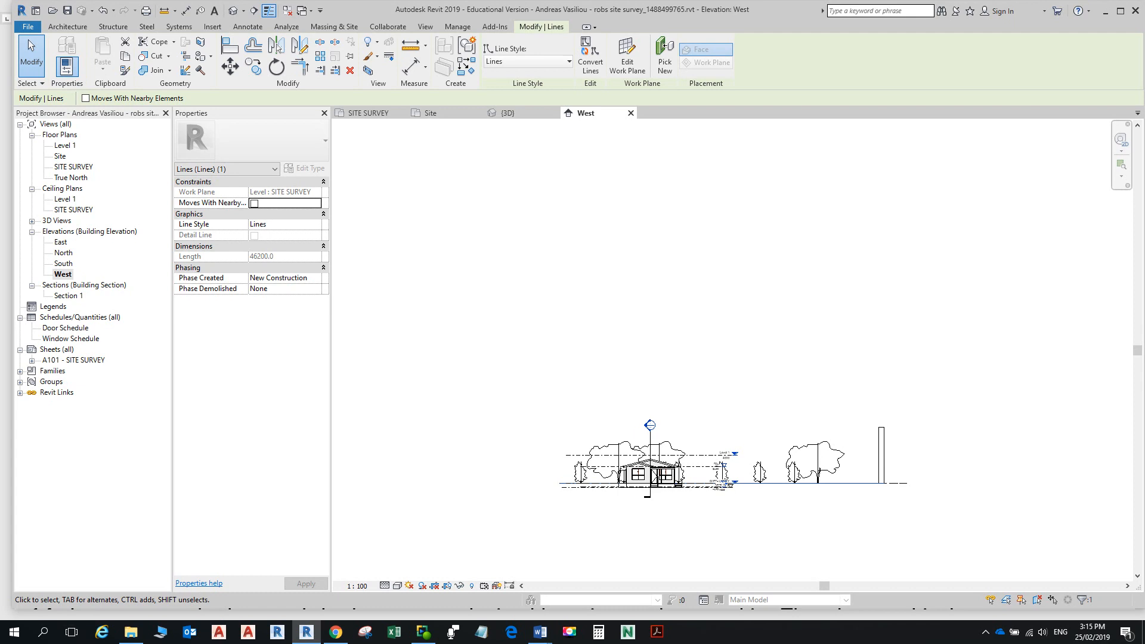
Step: Switch to the Word instructions showing step 13 on moving the house up to surface level
scroll(771, 366, "down", 2)
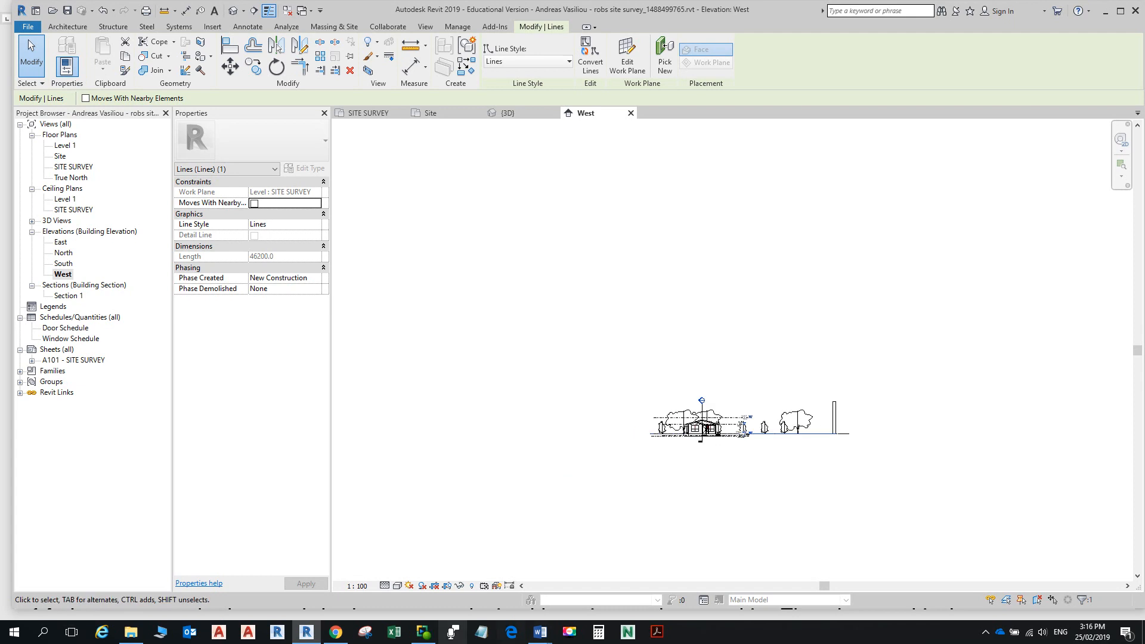
mouse_move(540, 631)
left_click(596, 570)
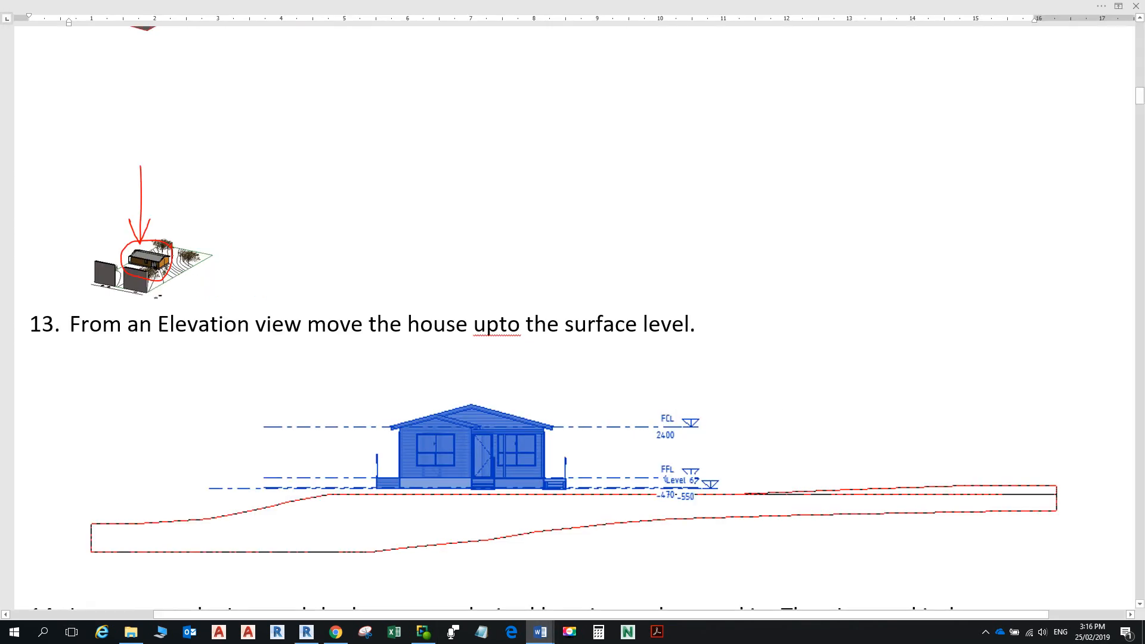
Step: Read steps 13–14 on raising the house to the surface, then return to Revit
scroll(573, 322, "down", 6)
scroll(572, 322, "up", 4)
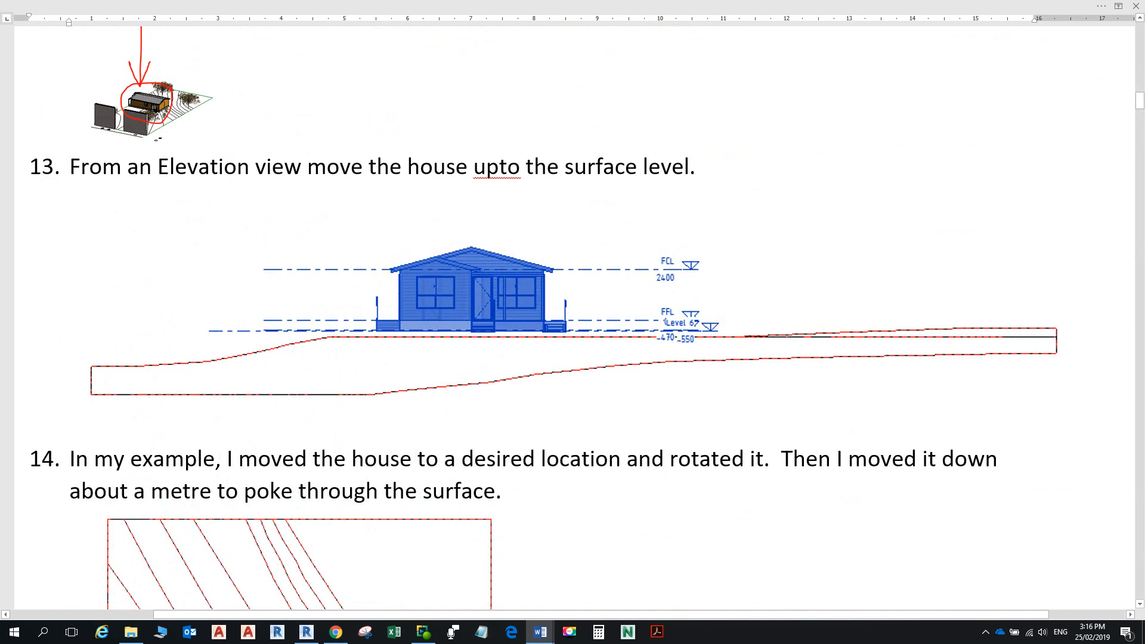
key("alt+Tab")
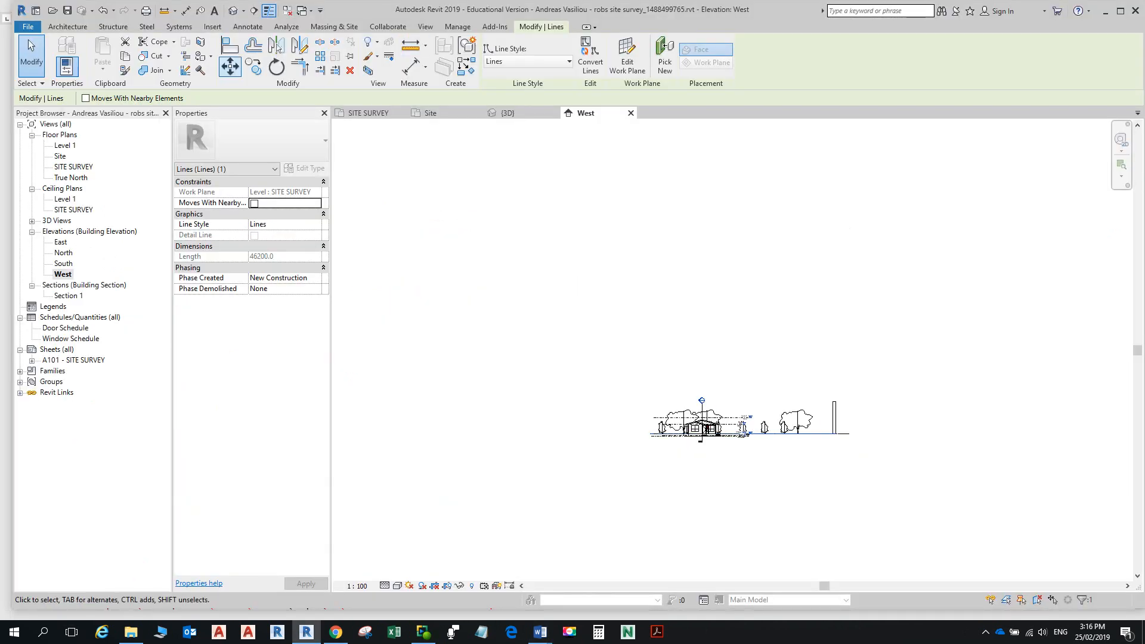
Step: Cancel the accidental Move of the selected ground line
key("m")
key("v")
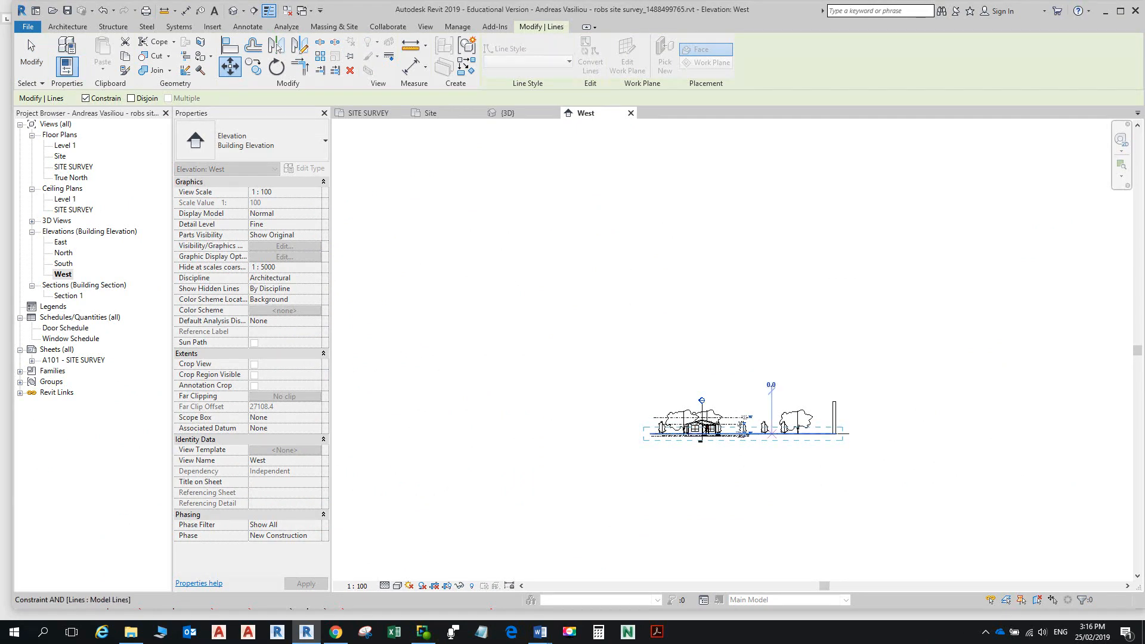
scroll(767, 433, "down", 2)
middle_click_drag(767, 433, 767, 376)
scroll(771, 221, "down", 2)
middle_click_drag(771, 220, 759, 388)
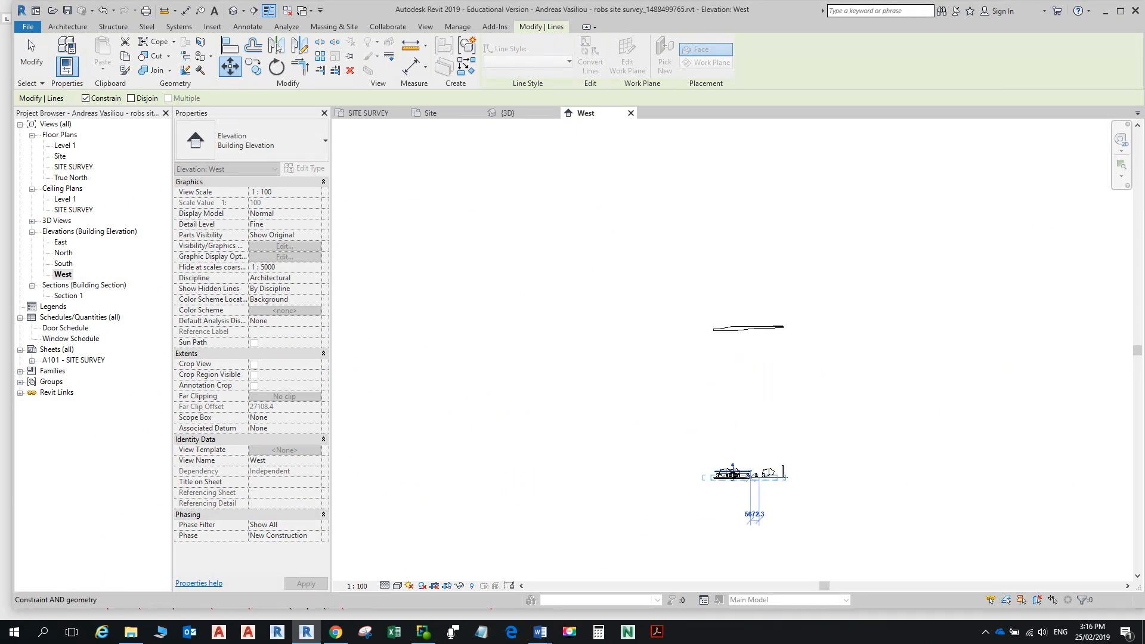
key("Escape")
key("Escape")
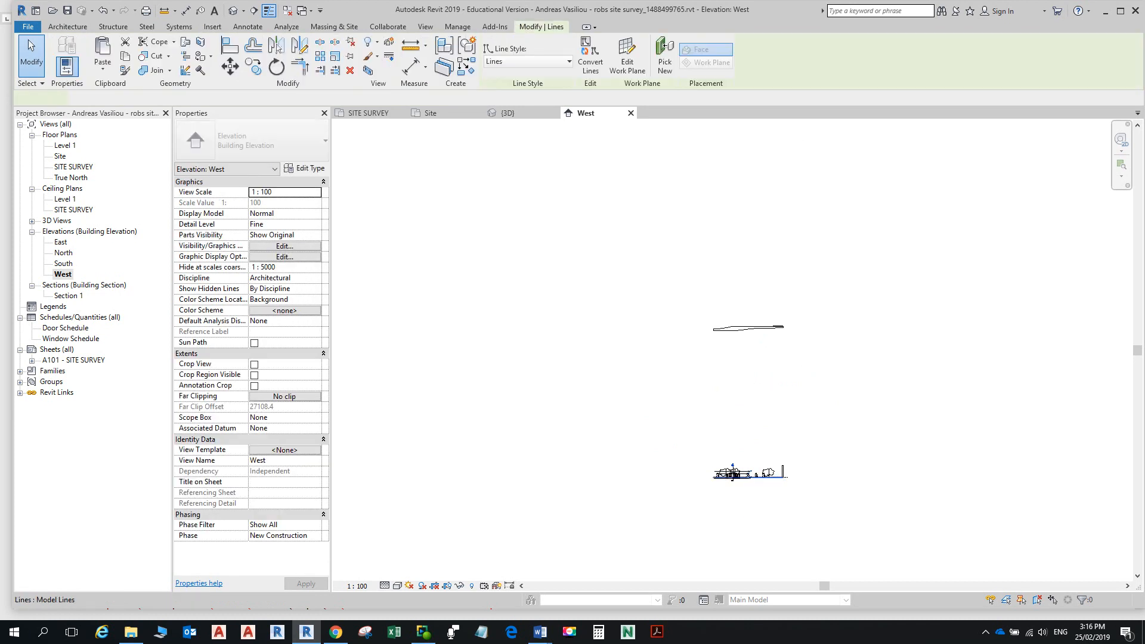
scroll(715, 492, "up", 6)
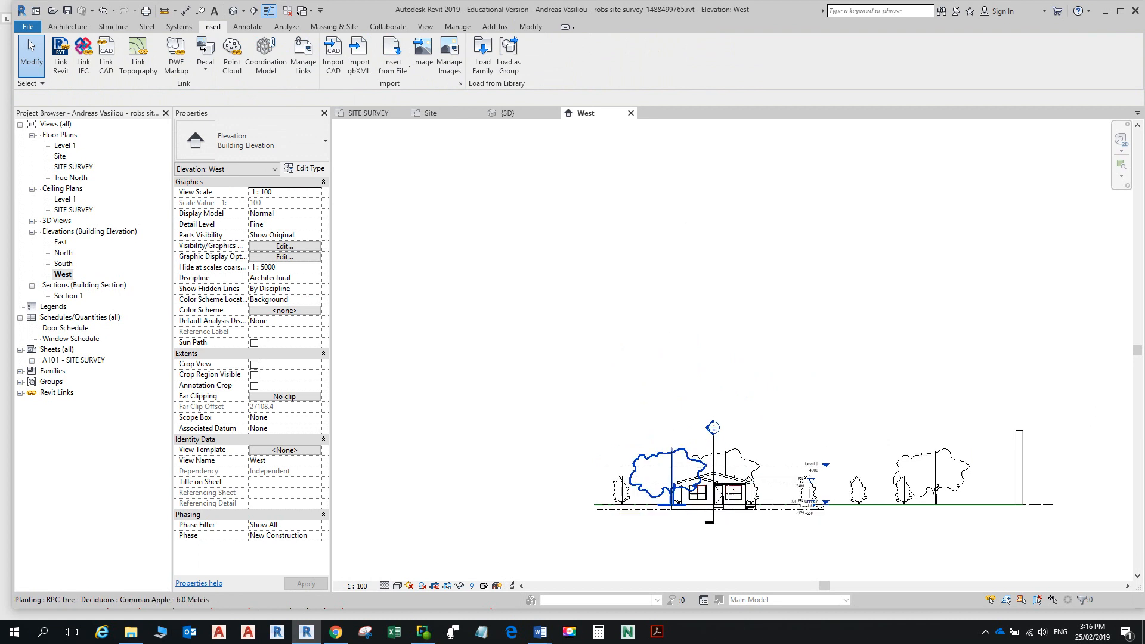
scroll(690, 480, "up", 5)
Step: Select the linked house and start a Move from a base point at the house base
left_click(665, 517)
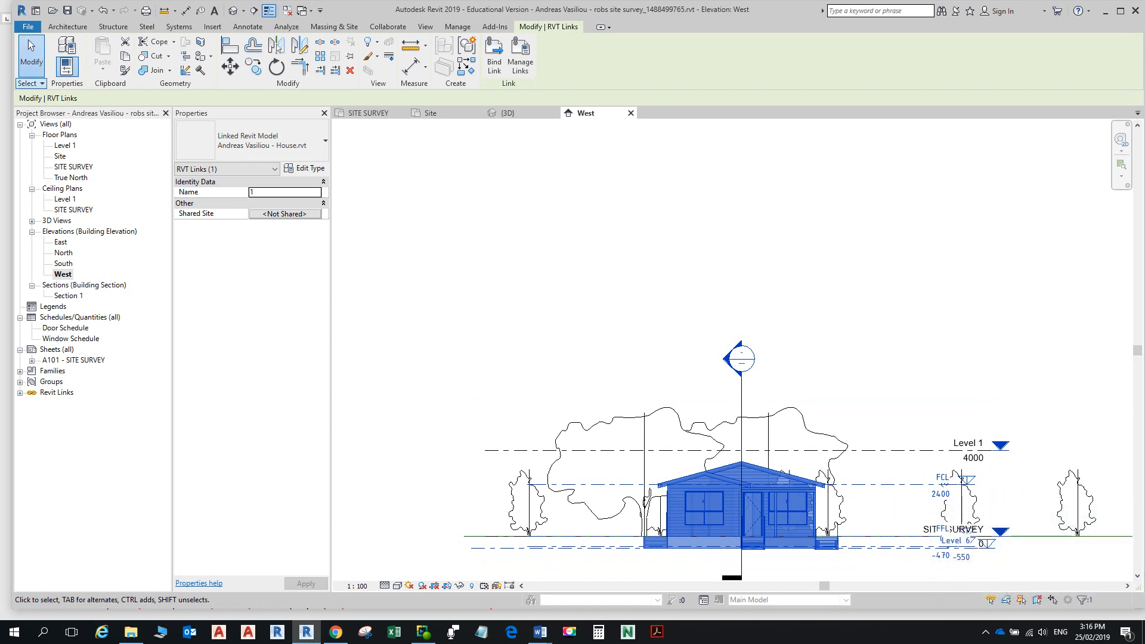
left_click(33, 82)
left_click(230, 66)
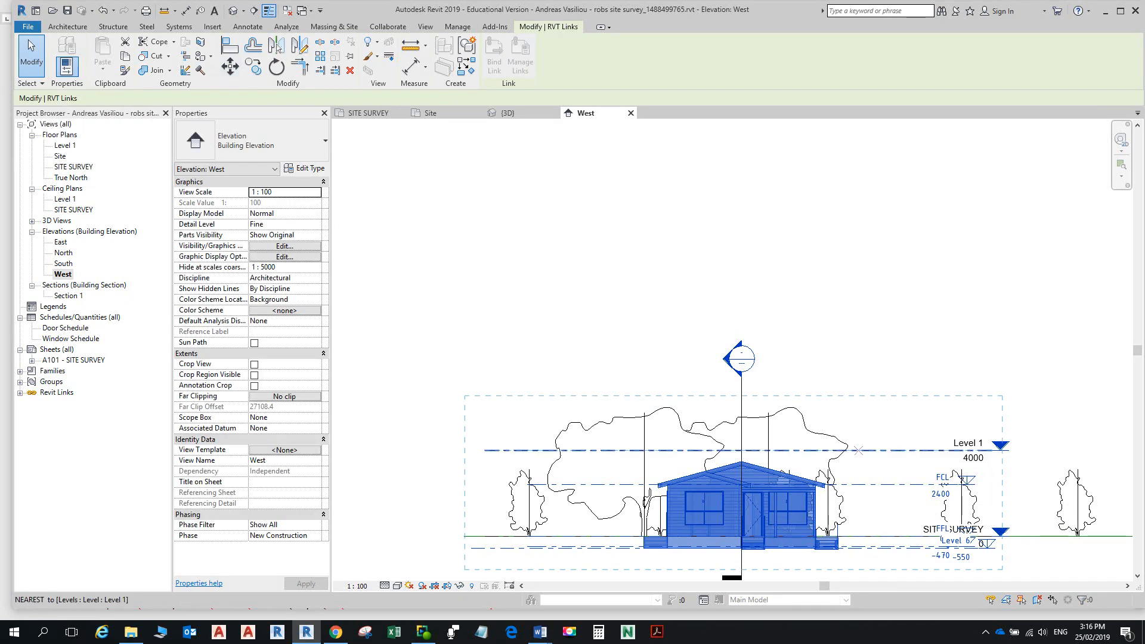
scroll(728, 537, "up", 3)
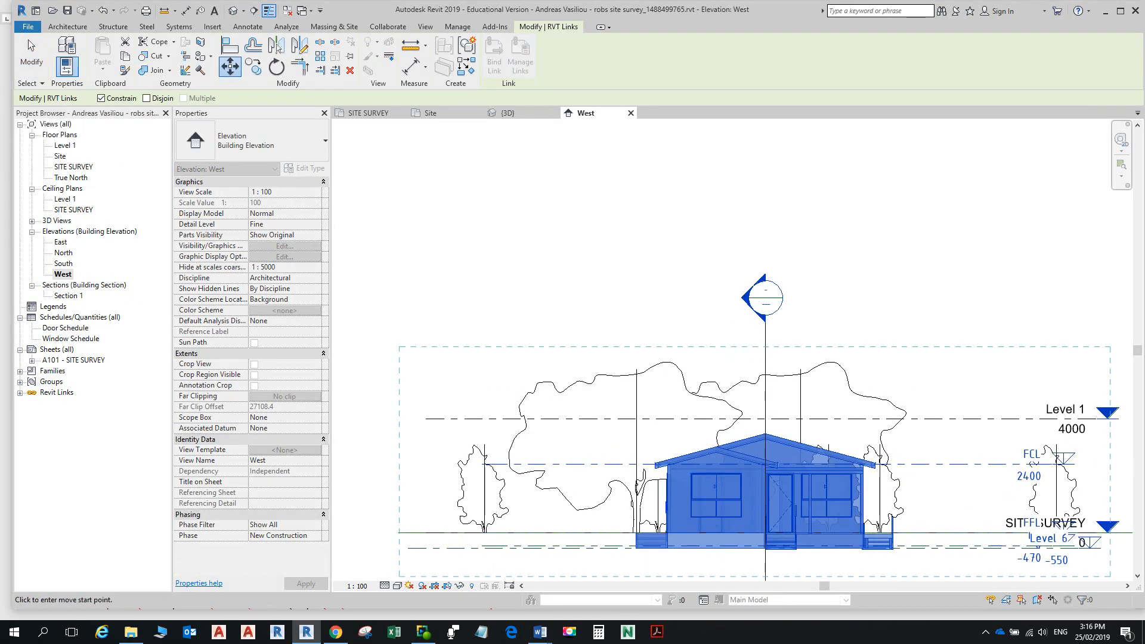
middle_click_drag(984, 553, 749, 540)
scroll(745, 537, "up", 2)
scroll(643, 499, "down", 2)
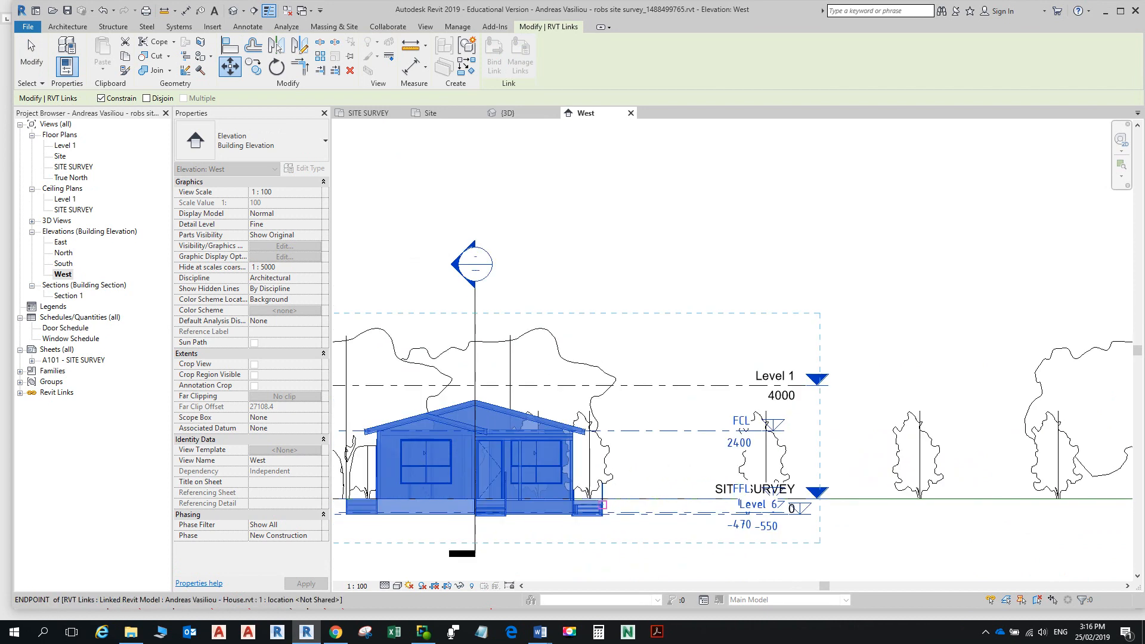
left_click(589, 496)
Step: Drop the house onto the top of the toposurface, raising it about 76 m
scroll(601, 281, "down", 3)
scroll(601, 279, "down", 2)
middle_click_drag(601, 238, 593, 499)
middle_click_drag(595, 222, 601, 457)
scroll(601, 457, "up", 2)
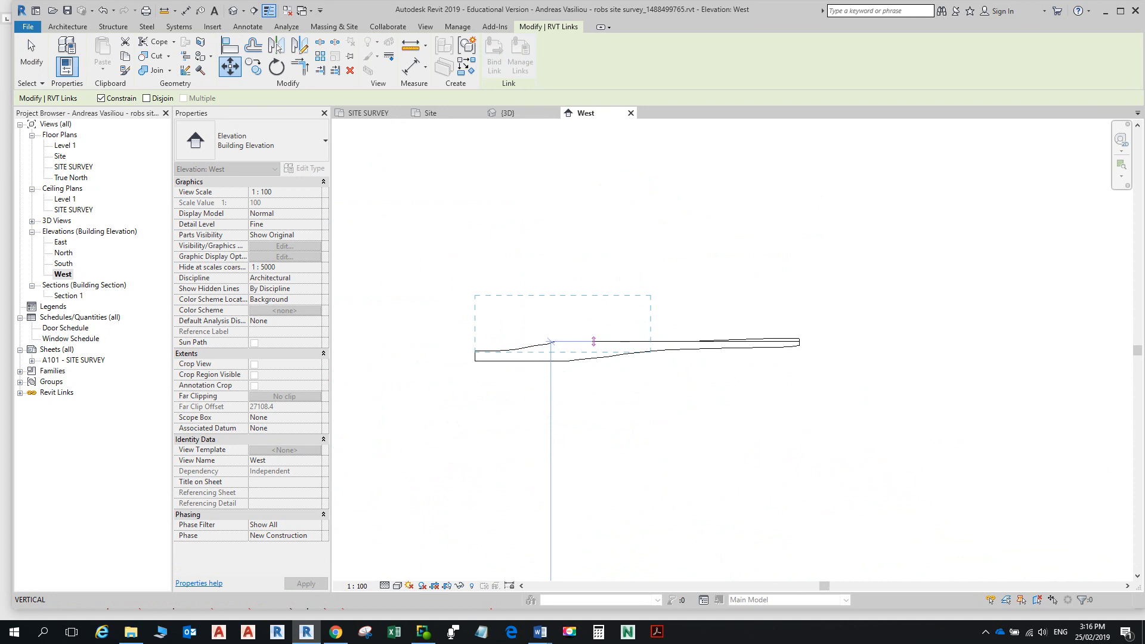
left_click(594, 335)
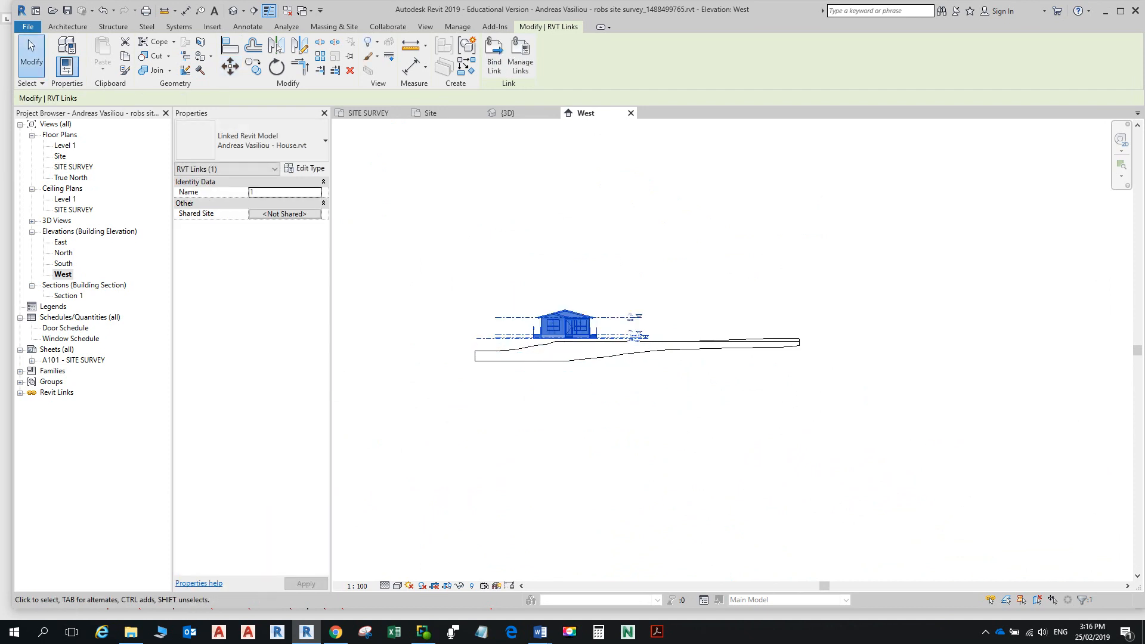
key("Escape")
scroll(591, 339, "up", 5)
scroll(1102, 439, "down", 4)
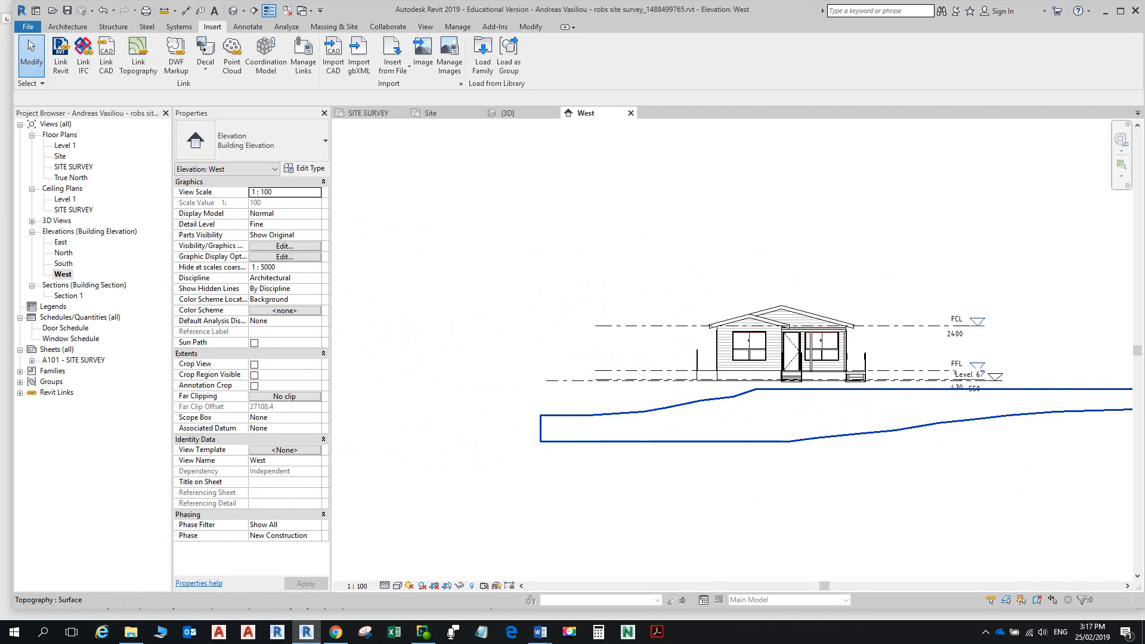
Step: Reread Word step 14 on rotating the house, then open the SITE SURVEY ceiling plan
key("alt+Tab")
scroll(572, 318, "down", 3)
scroll(572, 317, "down", 2)
scroll(573, 318, "up", 4)
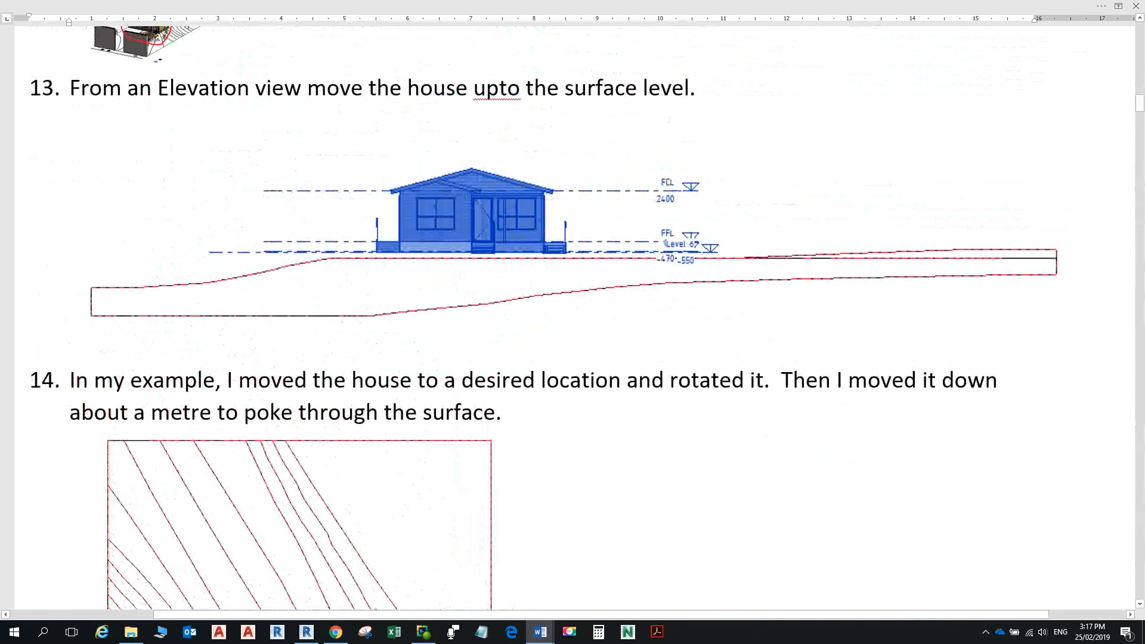
scroll(572, 317, "down", 5)
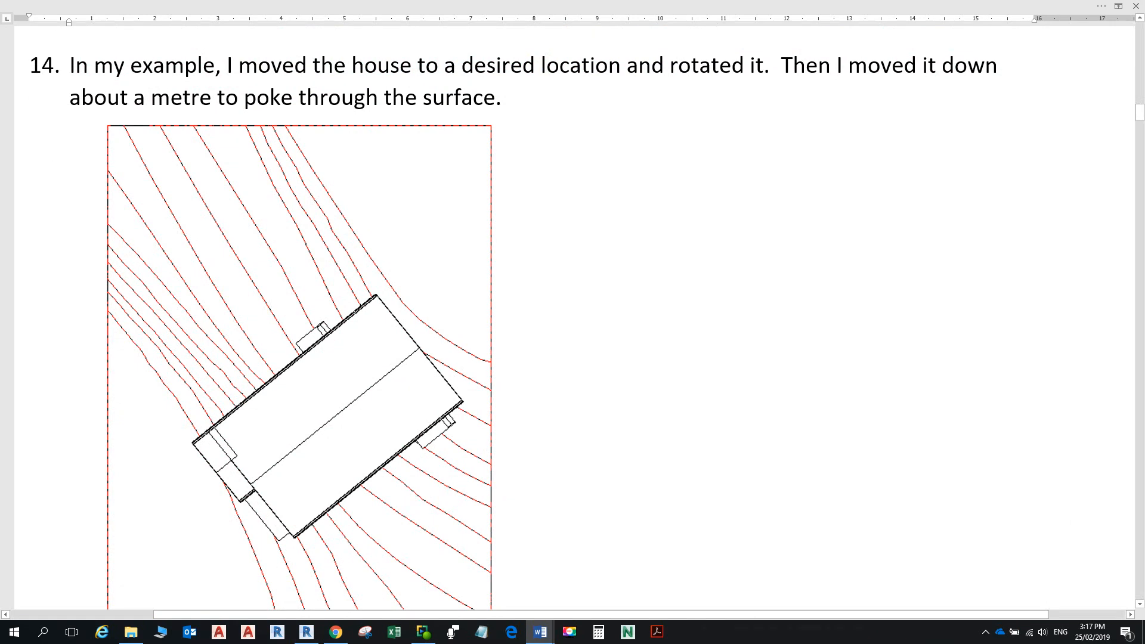
key("alt+Tab")
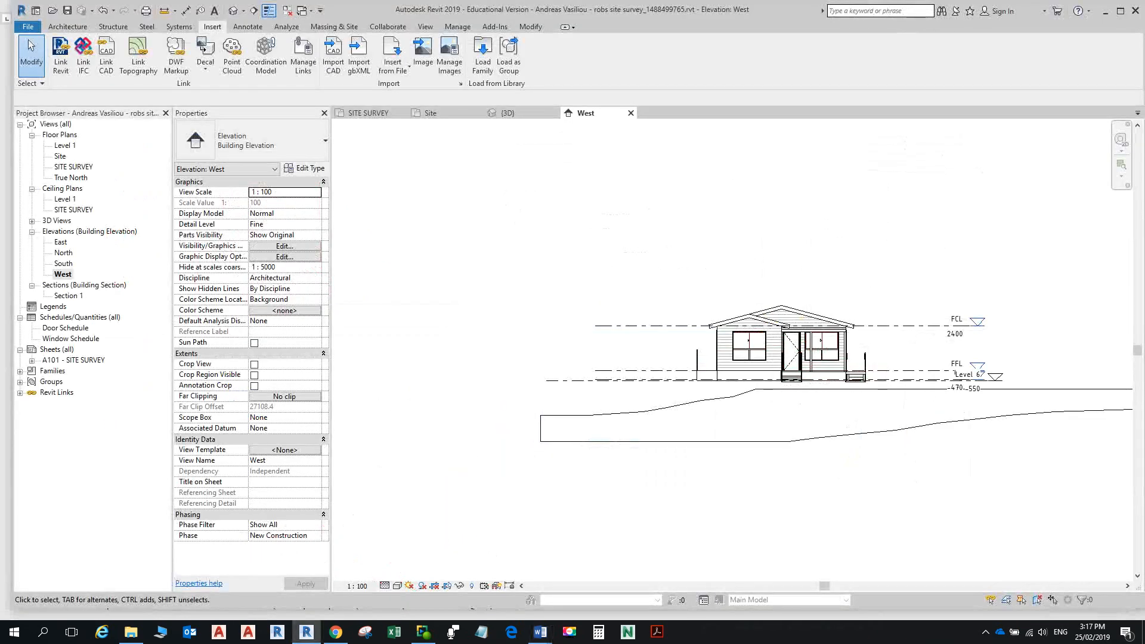
double_click(73, 210)
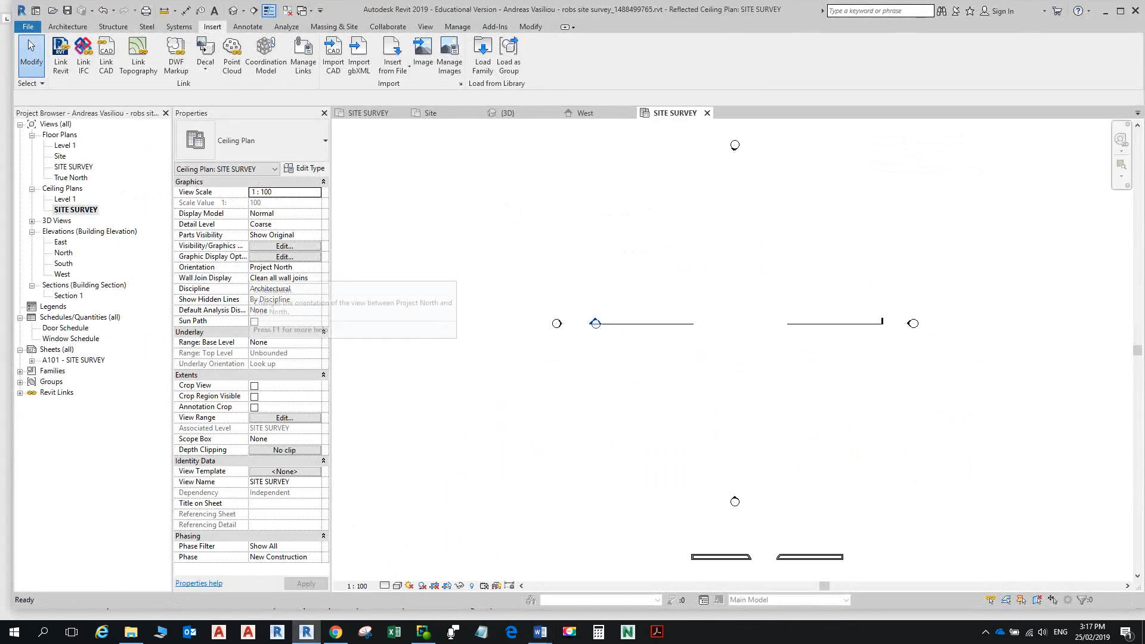
Step: Try rotating the linked house in the SITE SURVEY plan, then undo that rotation
left_click(368, 113)
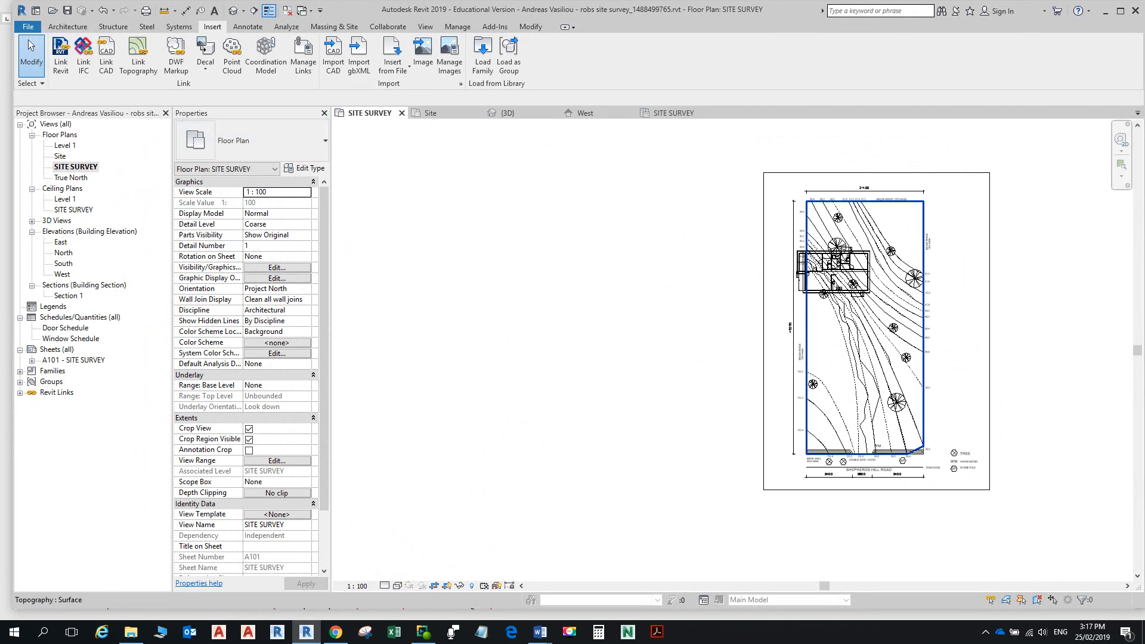
scroll(841, 274, "up", 2)
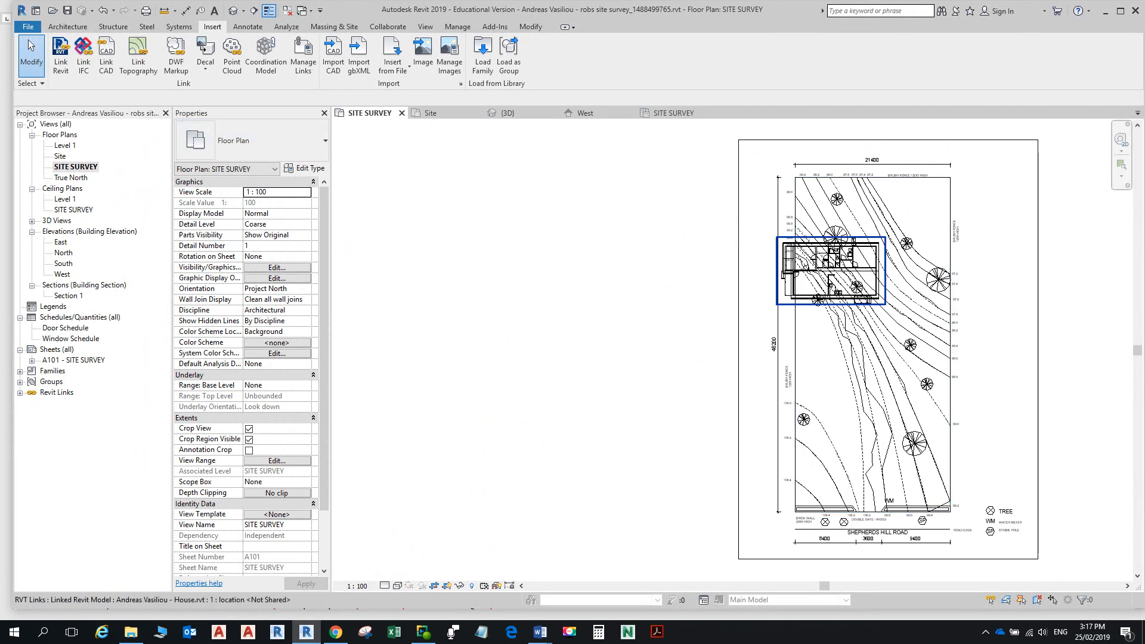
left_click(835, 263)
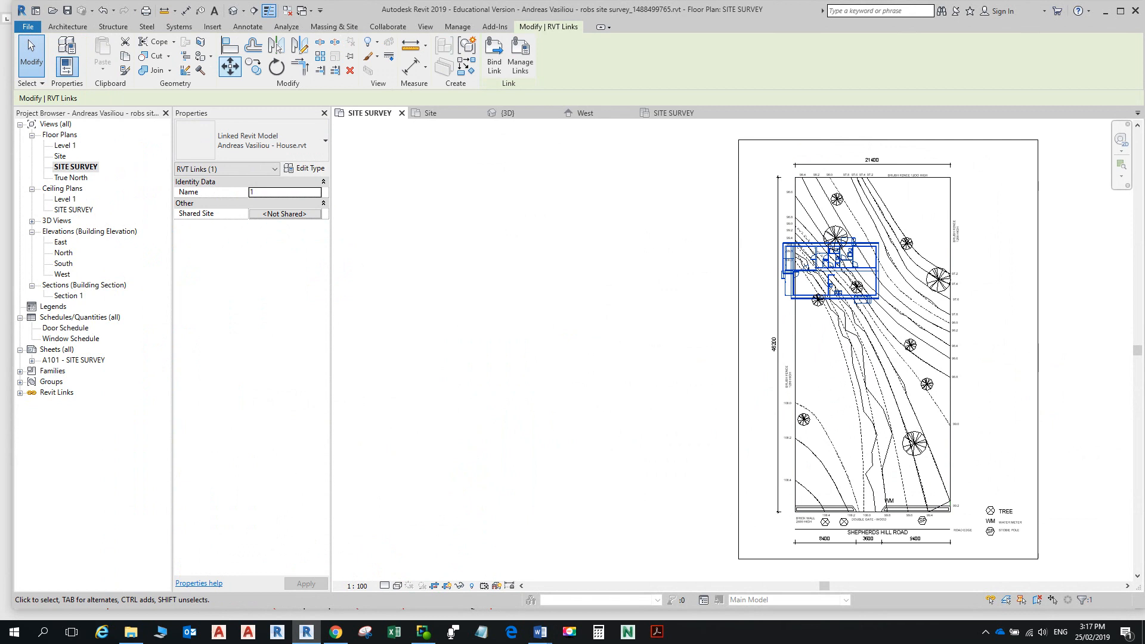
left_click(276, 67)
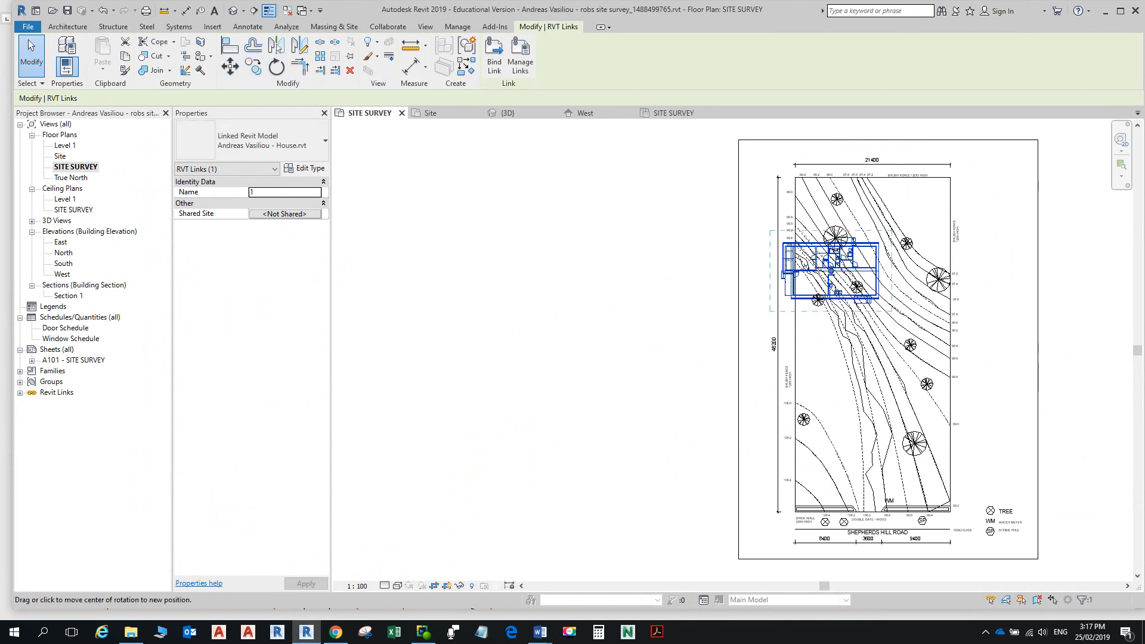
left_click(1014, 271)
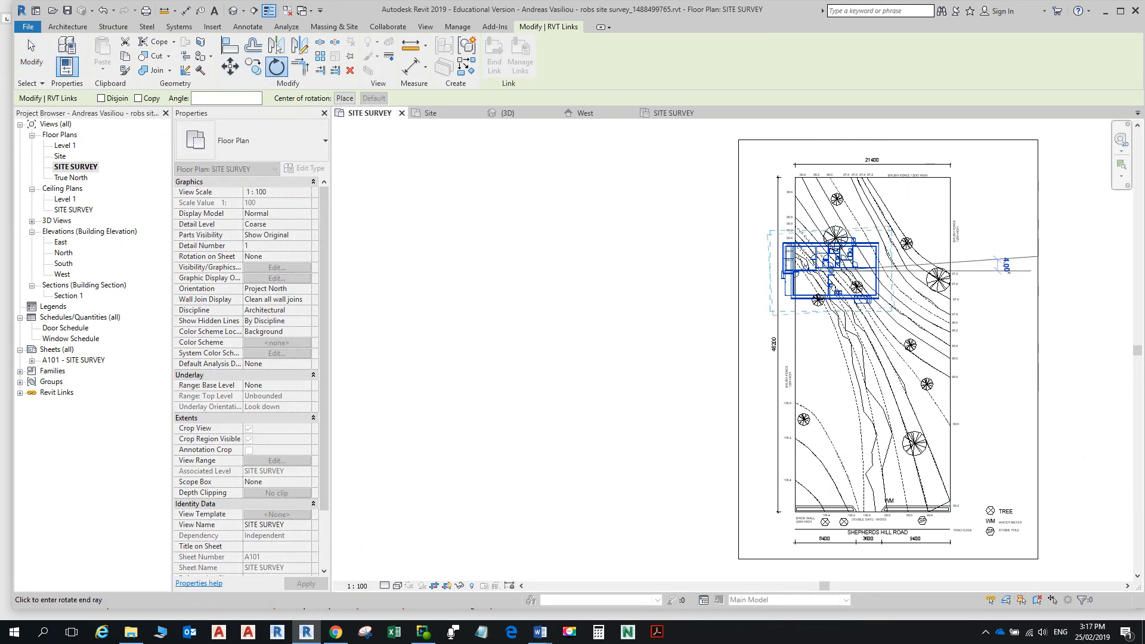
left_click(1004, 235)
right_click(1004, 236)
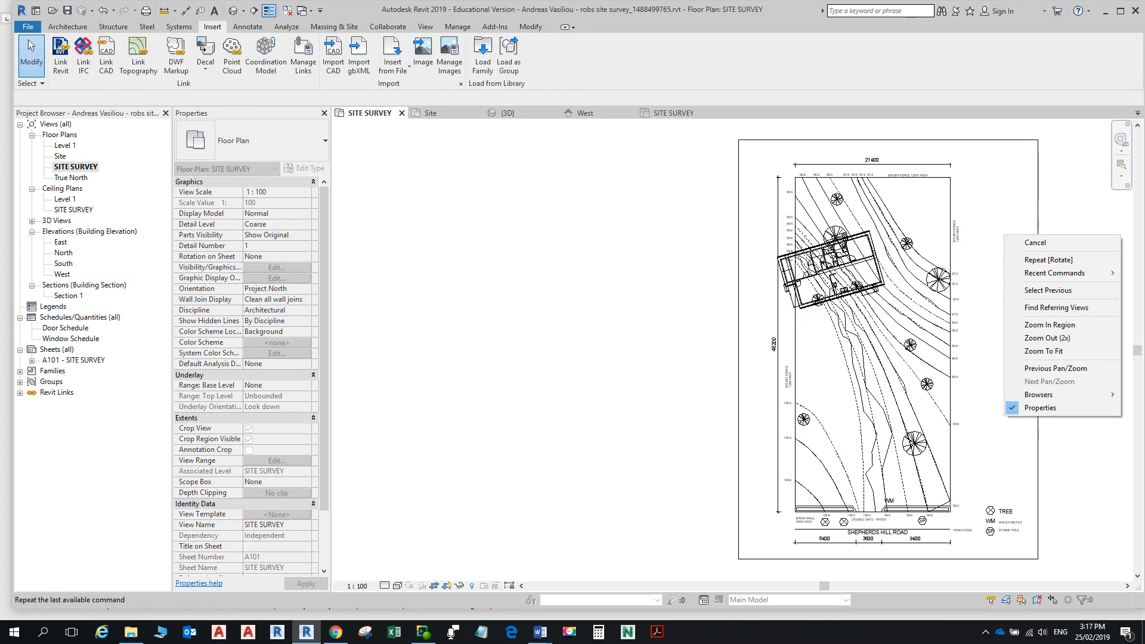
key("Escape")
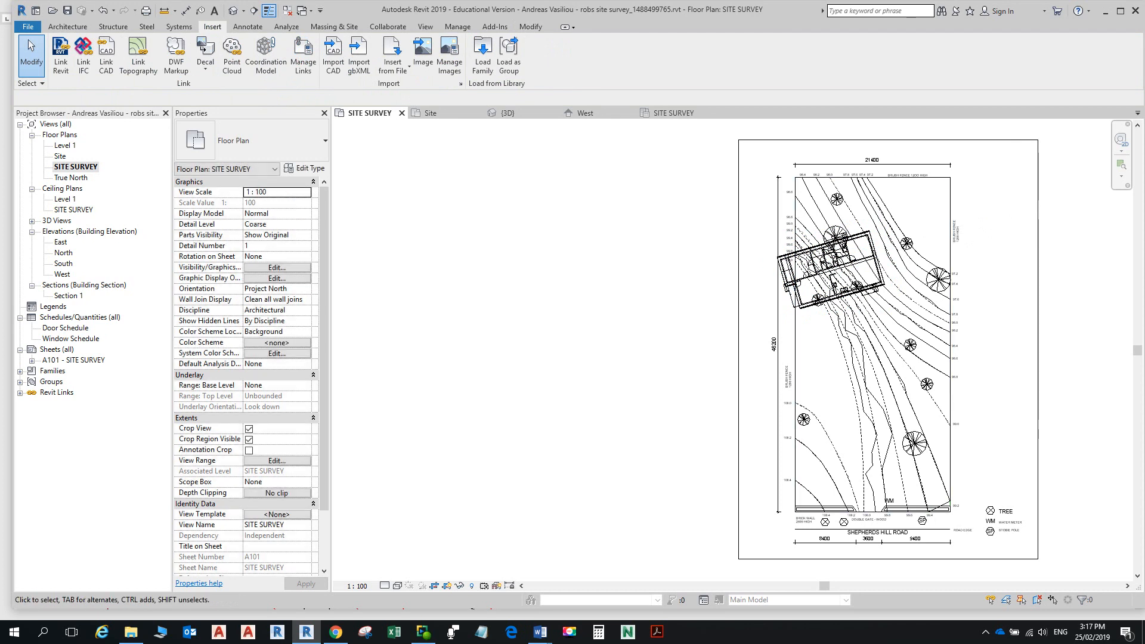
key("ctrl+z")
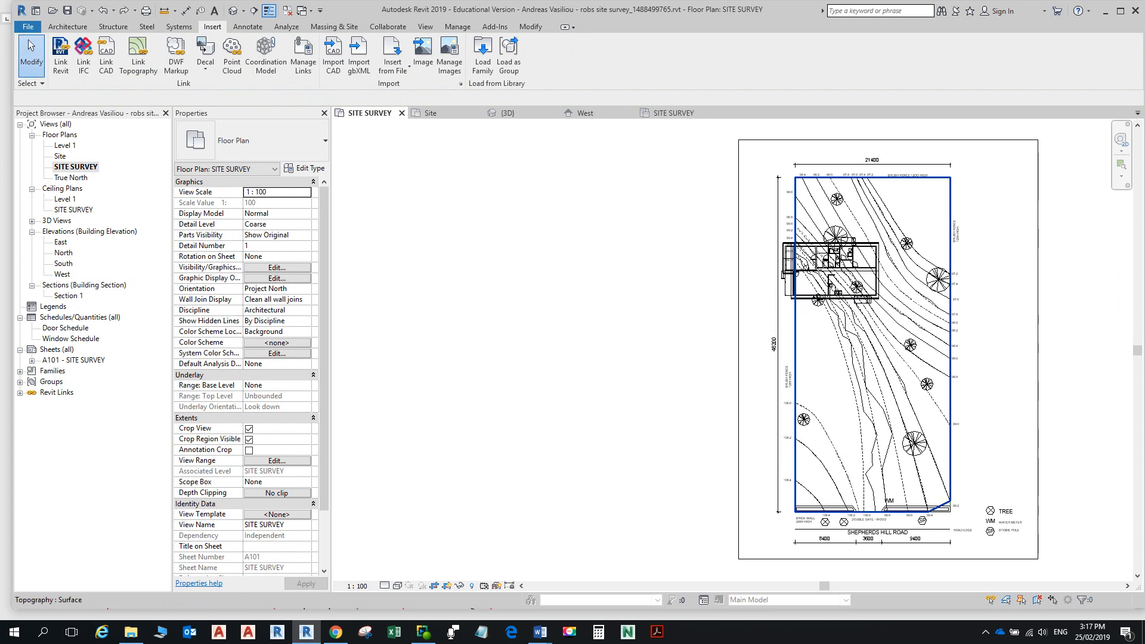
Step: Rotate the linked house about 35° with RO and shift it down-right across the contours
left_click(827, 297)
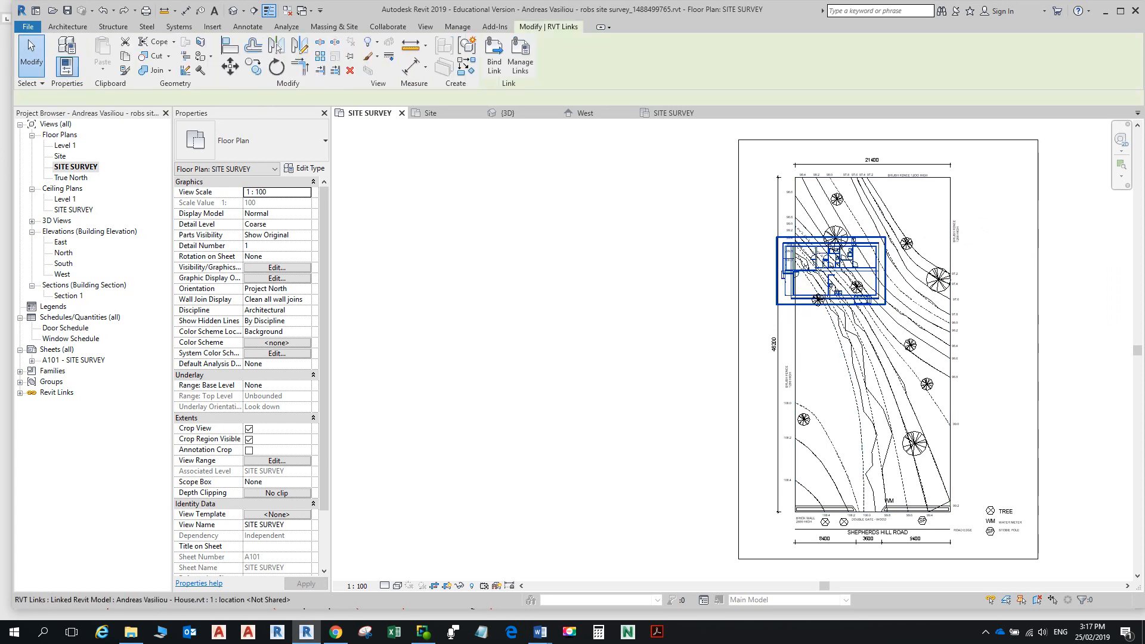
key("r")
key("o")
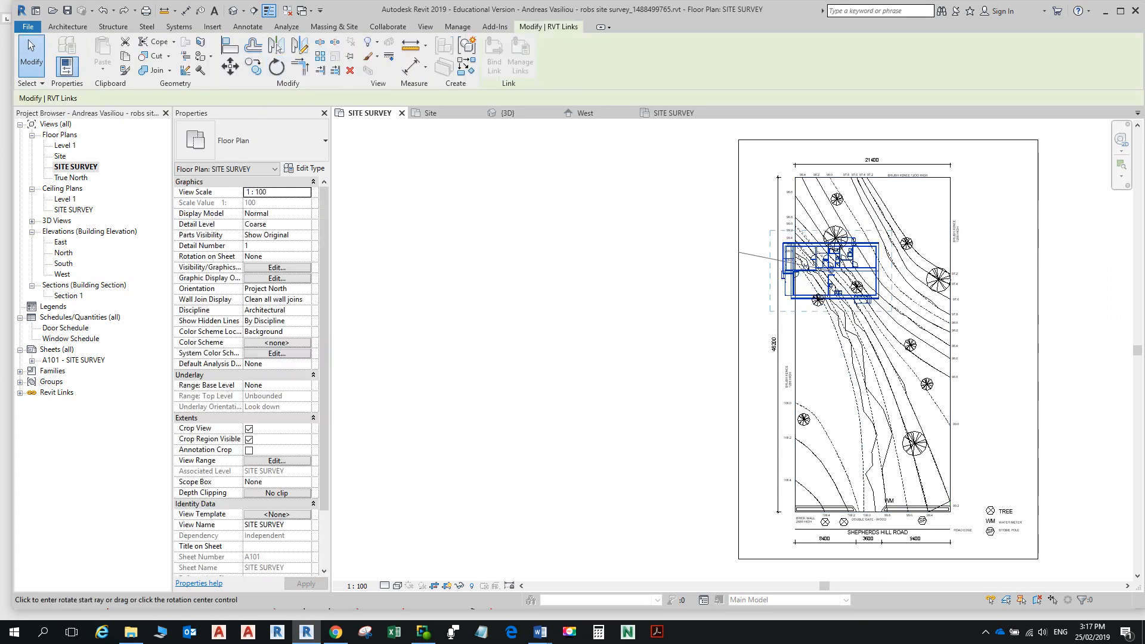
left_click(1030, 271)
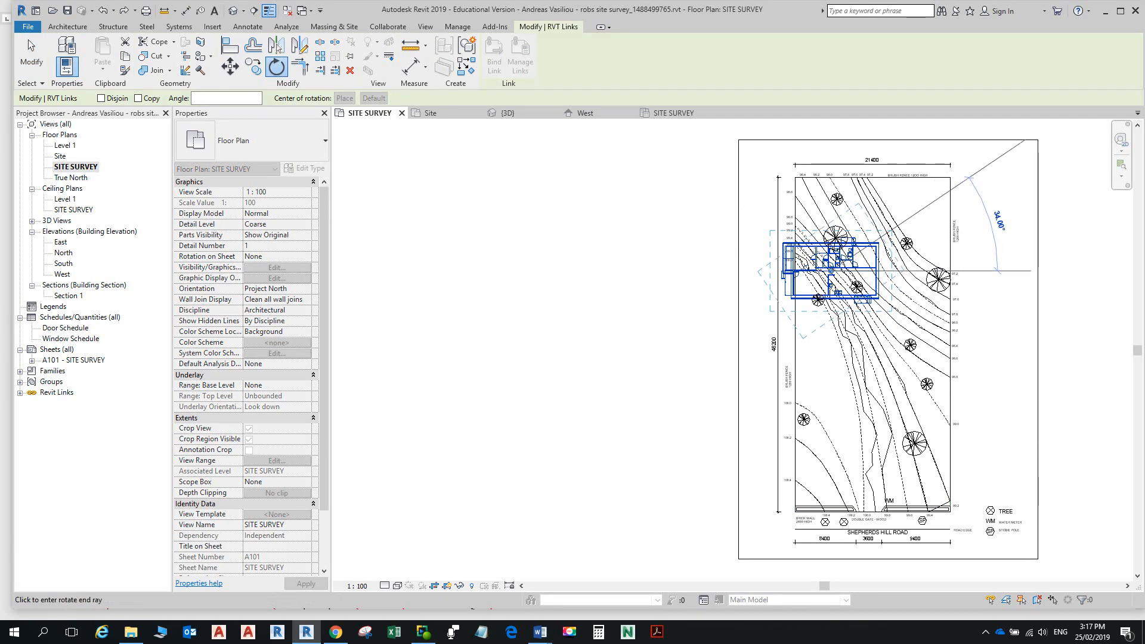
left_click(1017, 141)
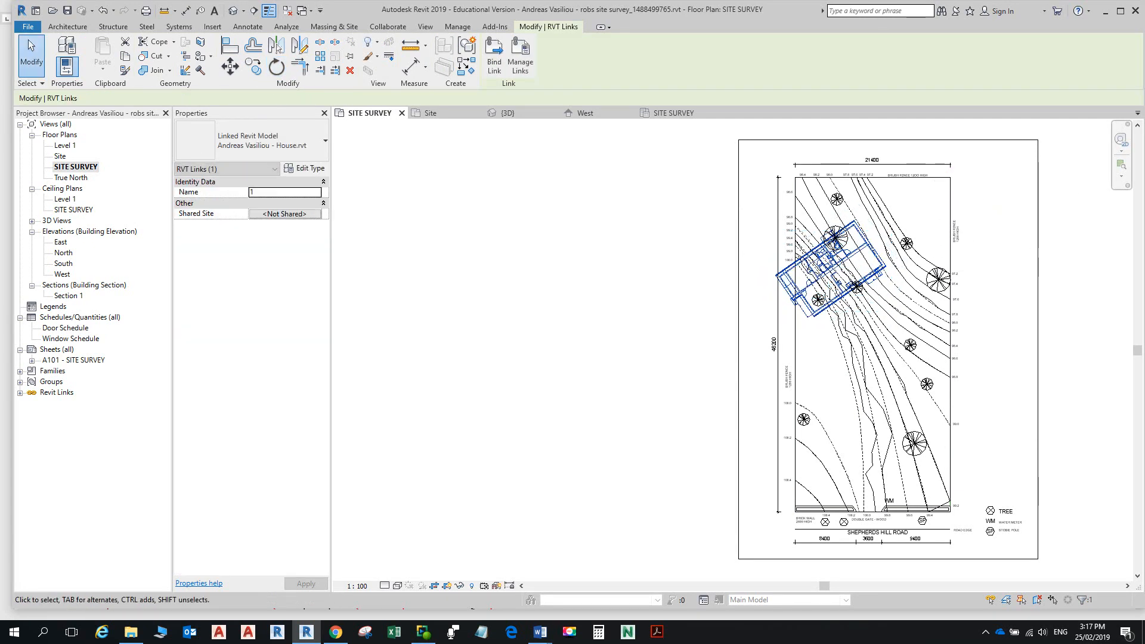
left_click_drag(832, 266, 875, 286)
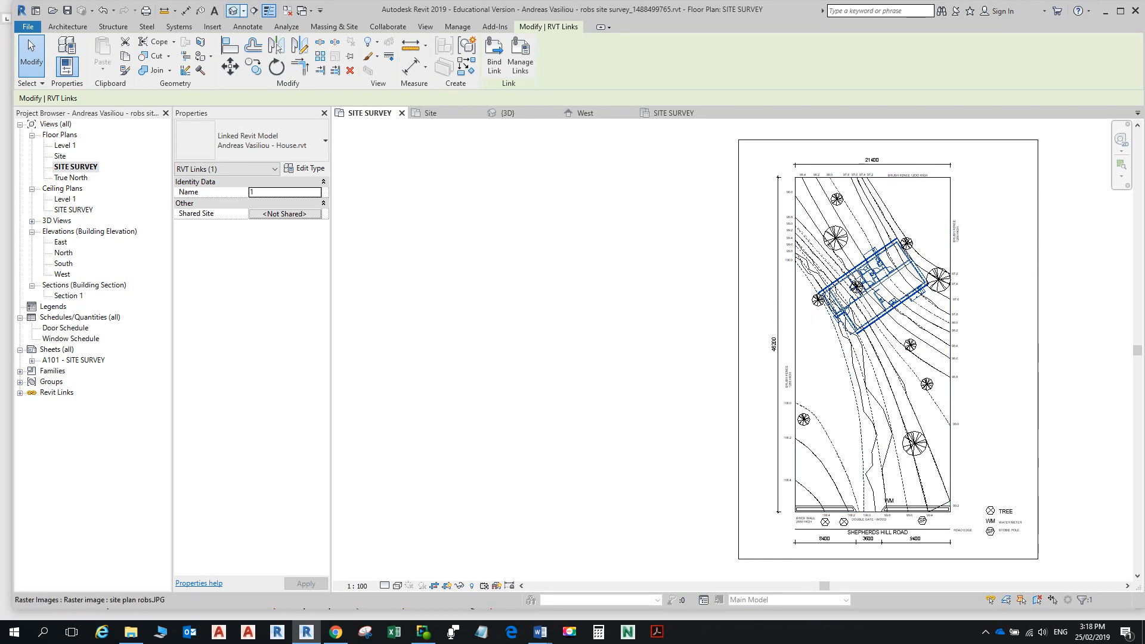
left_click(508, 113)
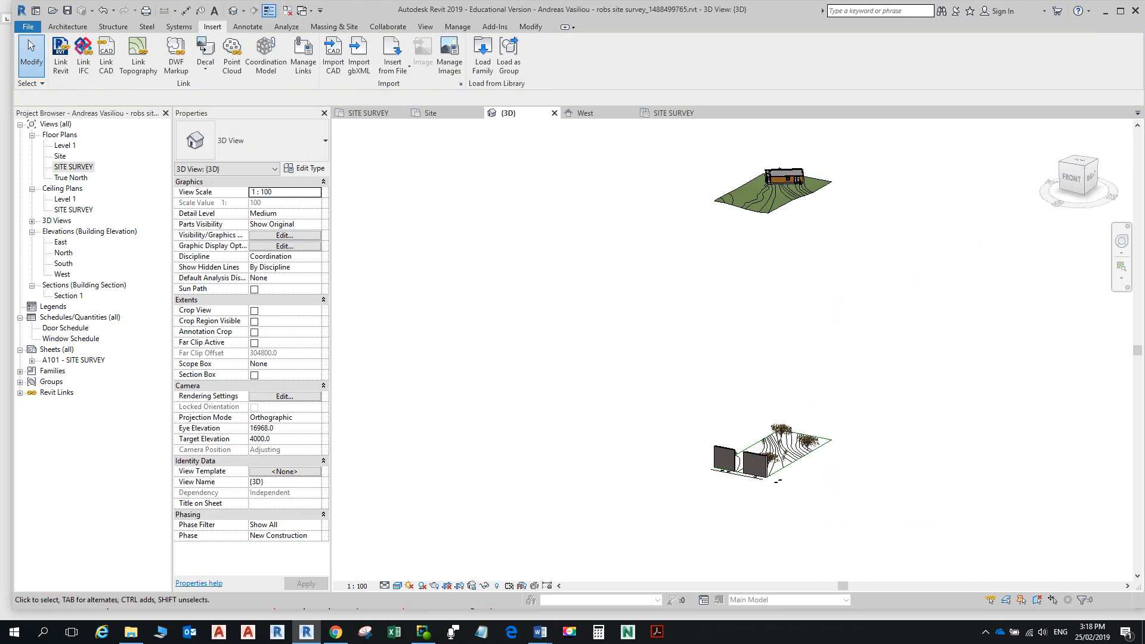
Step: Move the linked house down in the West elevation onto the toposurface ground line
middle_click_drag(770, 322, 771, 322, "shift")
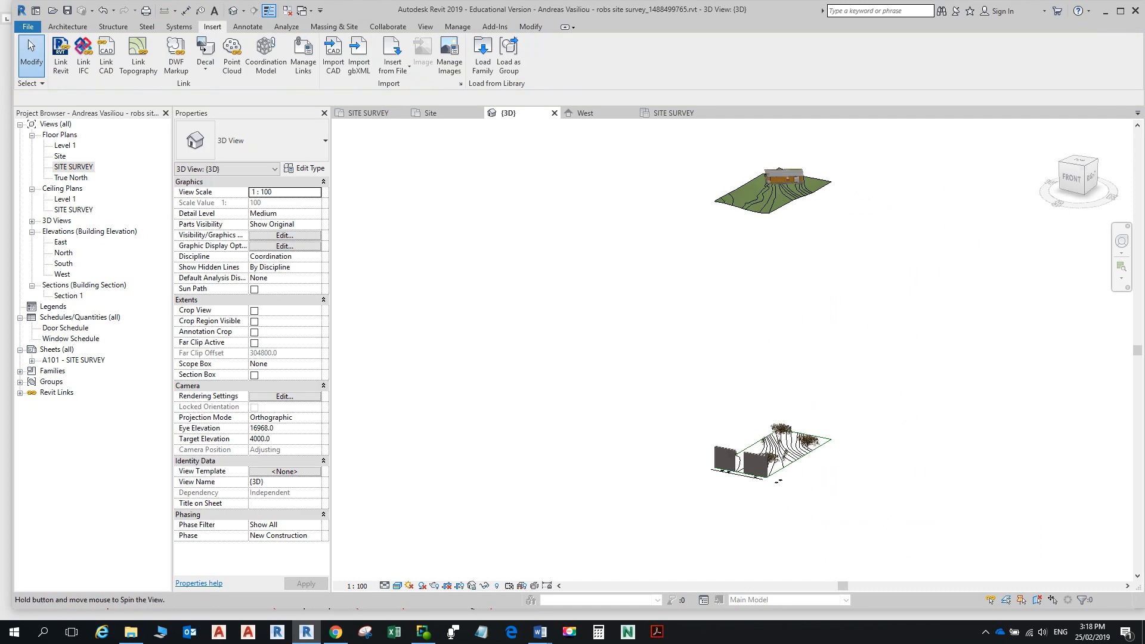
middle_click_drag(774, 149, 779, 173, "shift")
scroll(780, 173, "up", 6)
middle_click_drag(775, 358, 775, 241, "shift")
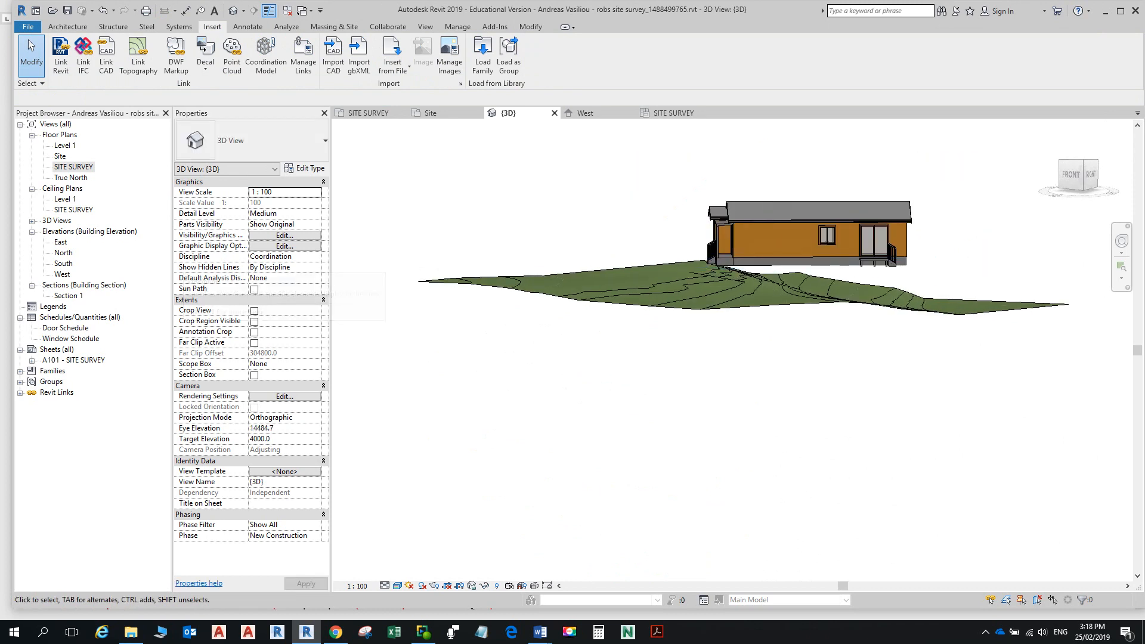
double_click(62, 274)
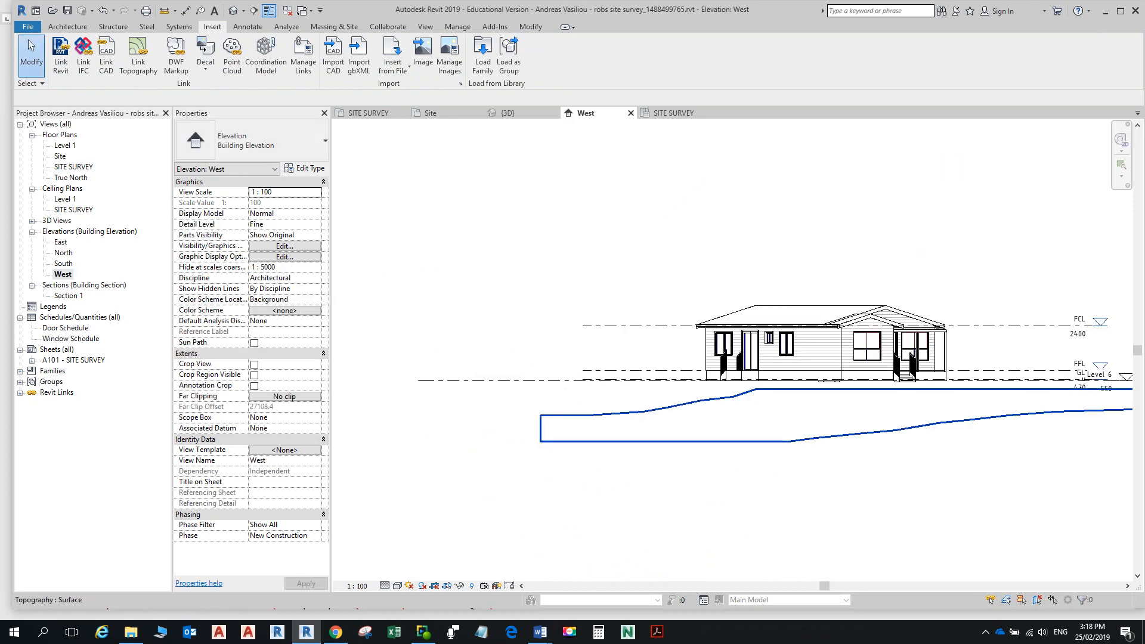
left_click(822, 352)
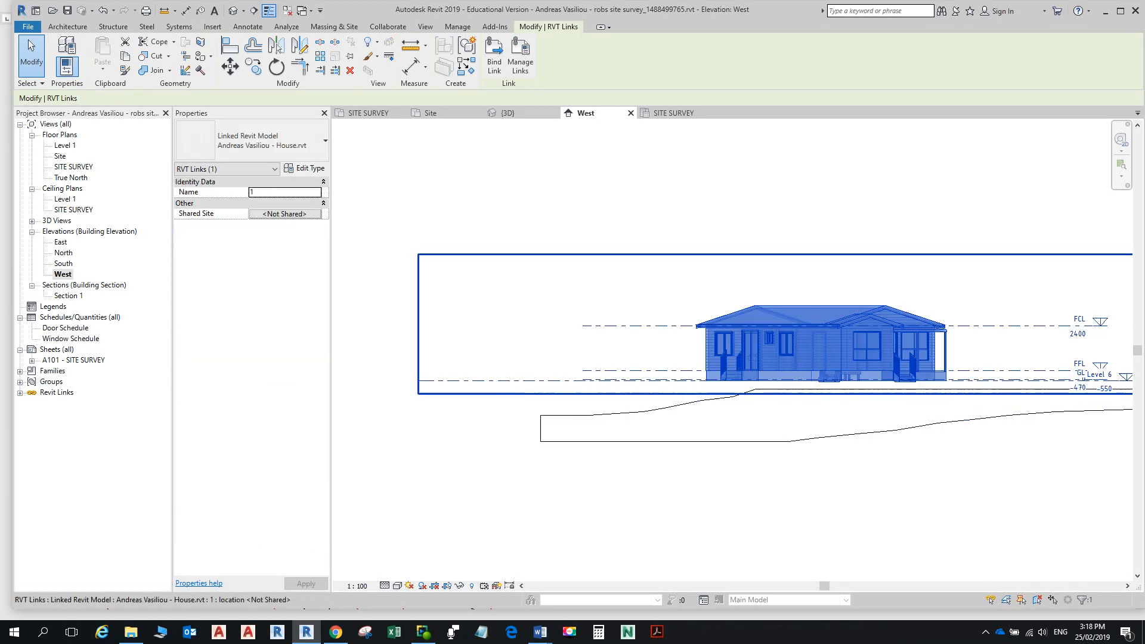
left_click(229, 66)
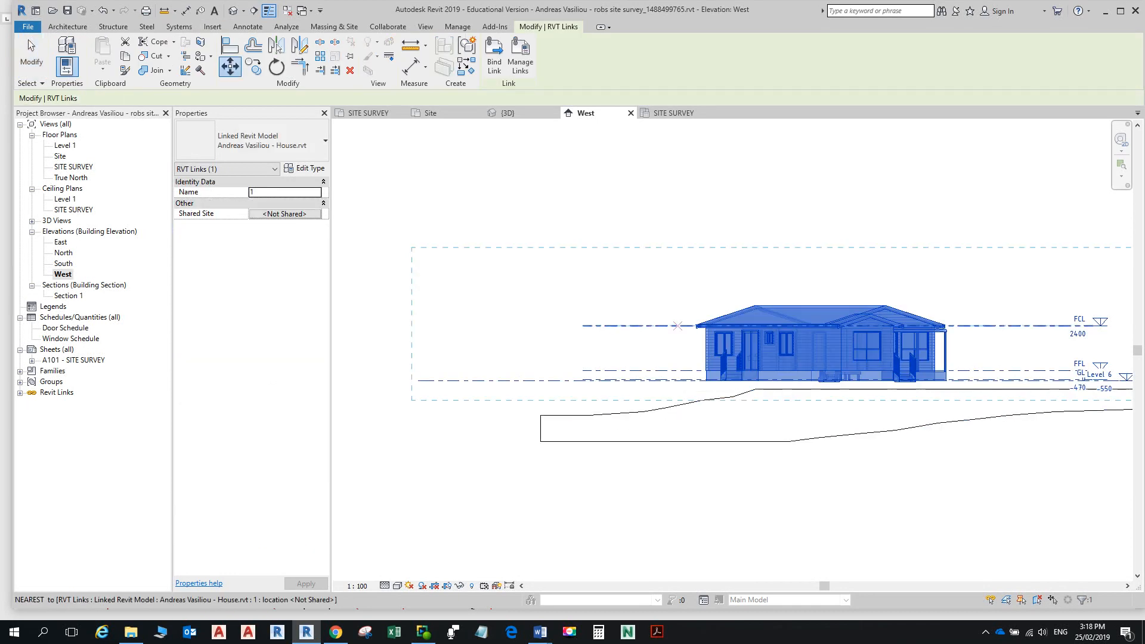
left_click(689, 380)
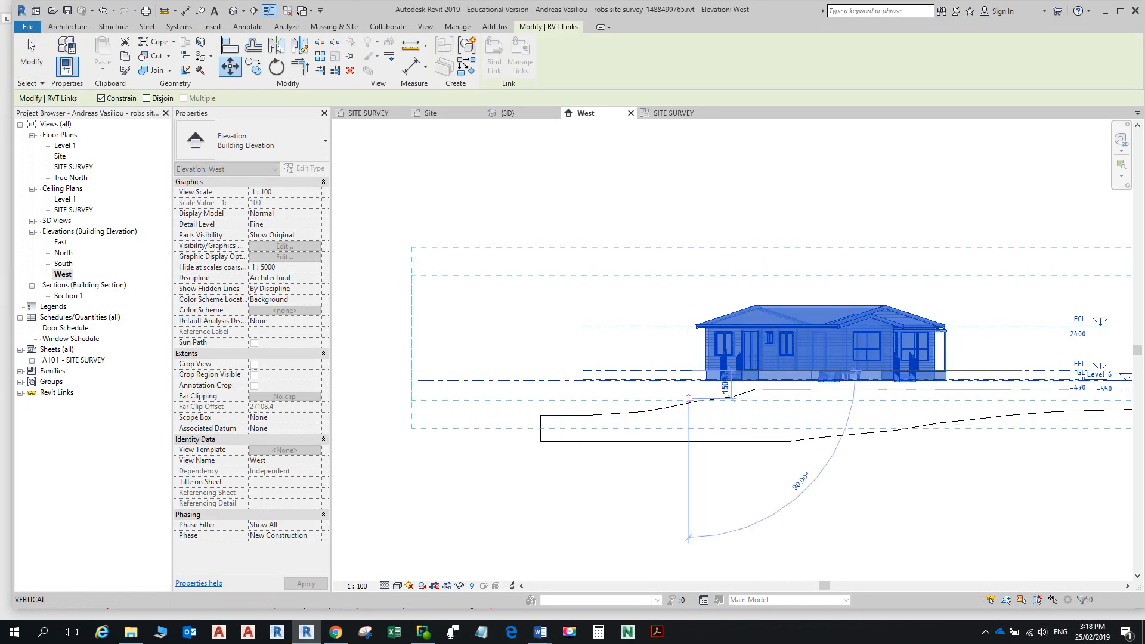
left_click(691, 408)
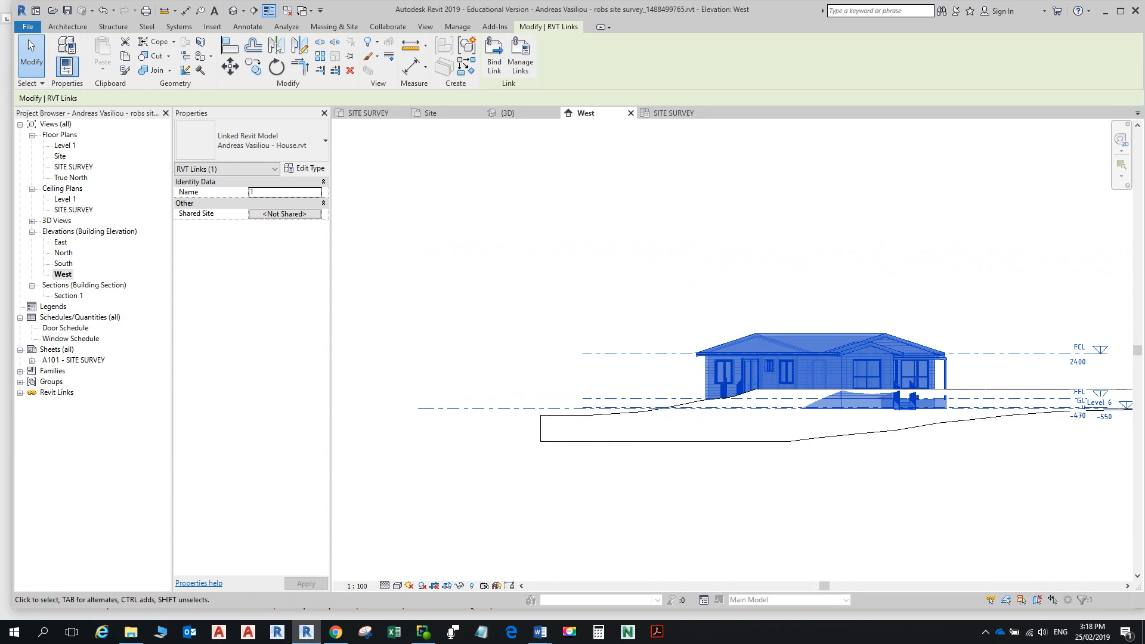
Step: Orbit the 3D view to check the house sitting on the grass toposurface
left_click(233, 11)
middle_click_drag(835, 358, 544, 390, "shift")
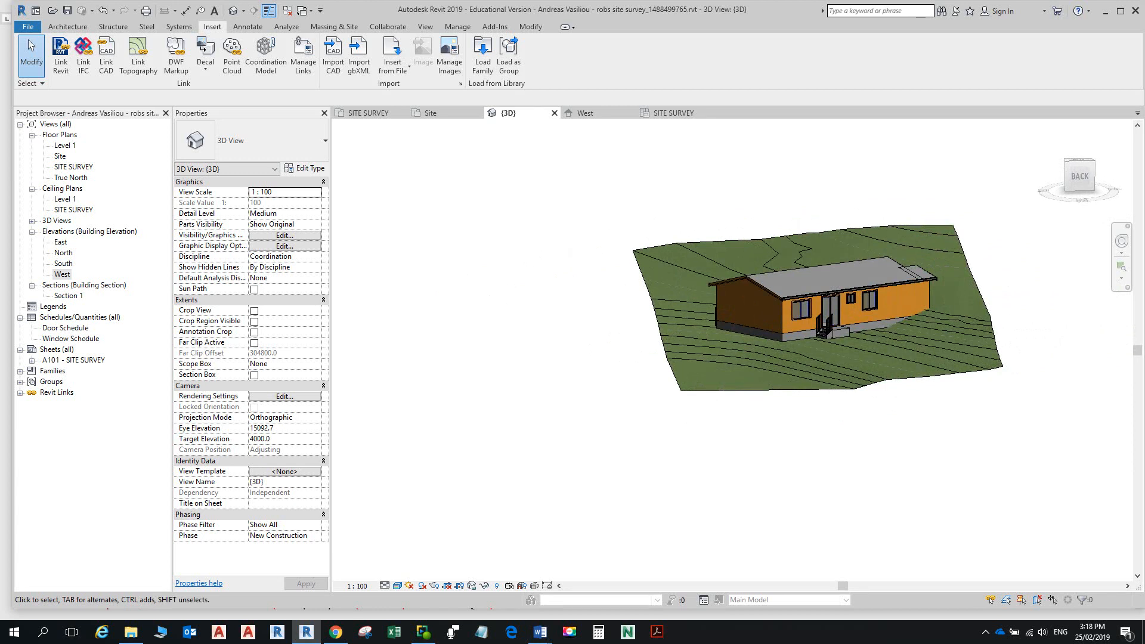
key("alt+Tab")
Step: Scroll the Word notes to step 15 on the PAD level, then reopen Revit's West elevation
scroll(572, 322, "down", 10)
scroll(572, 322, "down", 1)
scroll(573, 322, "down", 10, "ctrl")
scroll(572, 322, "down", 1, "ctrl")
scroll(573, 322, "up", 1)
scroll(572, 322, "down", 5)
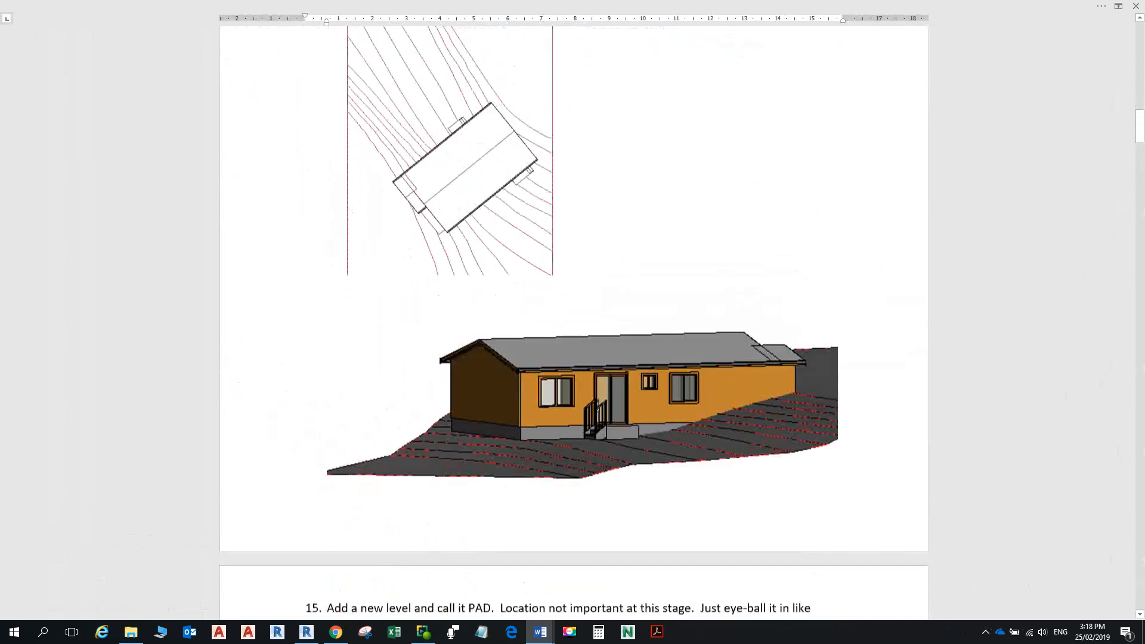
scroll(572, 322, "down", 3)
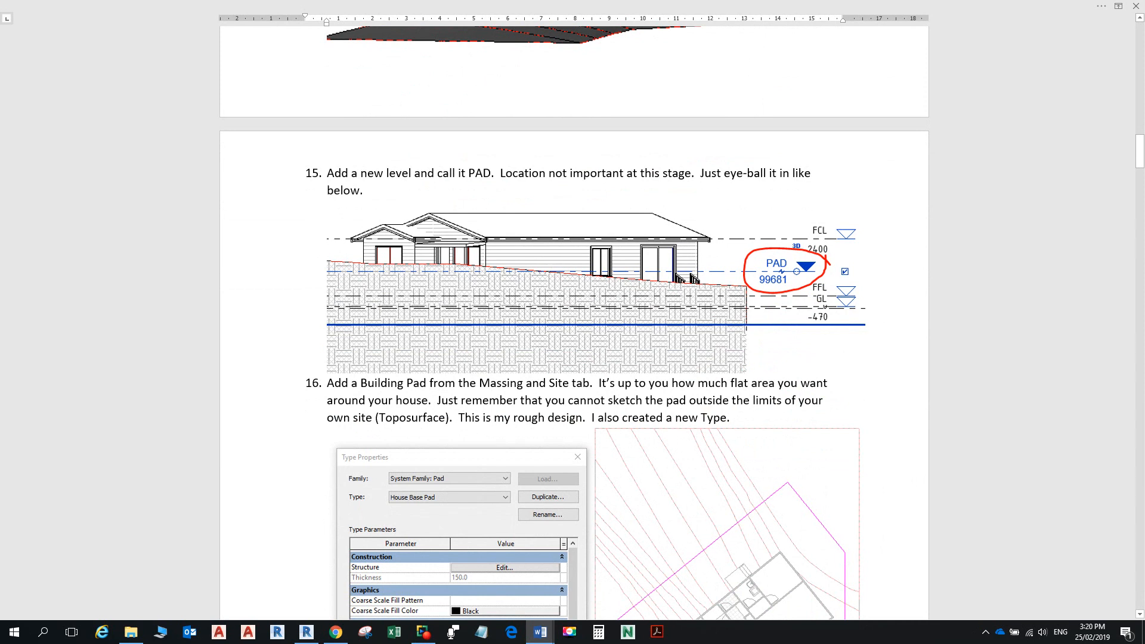
key("alt+Tab")
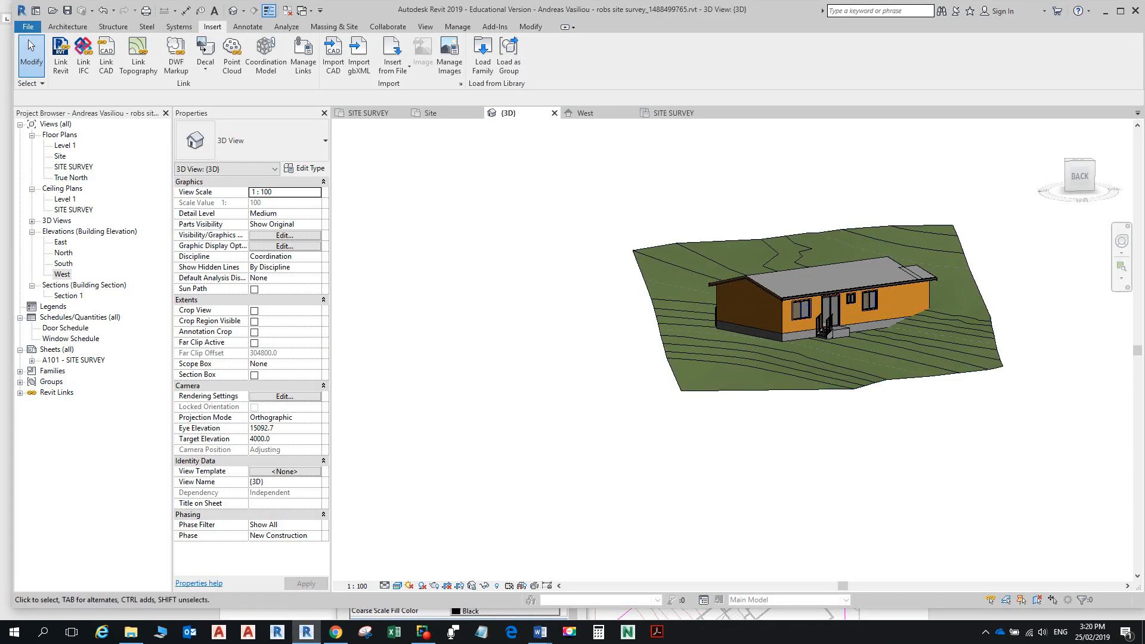
double_click(62, 274)
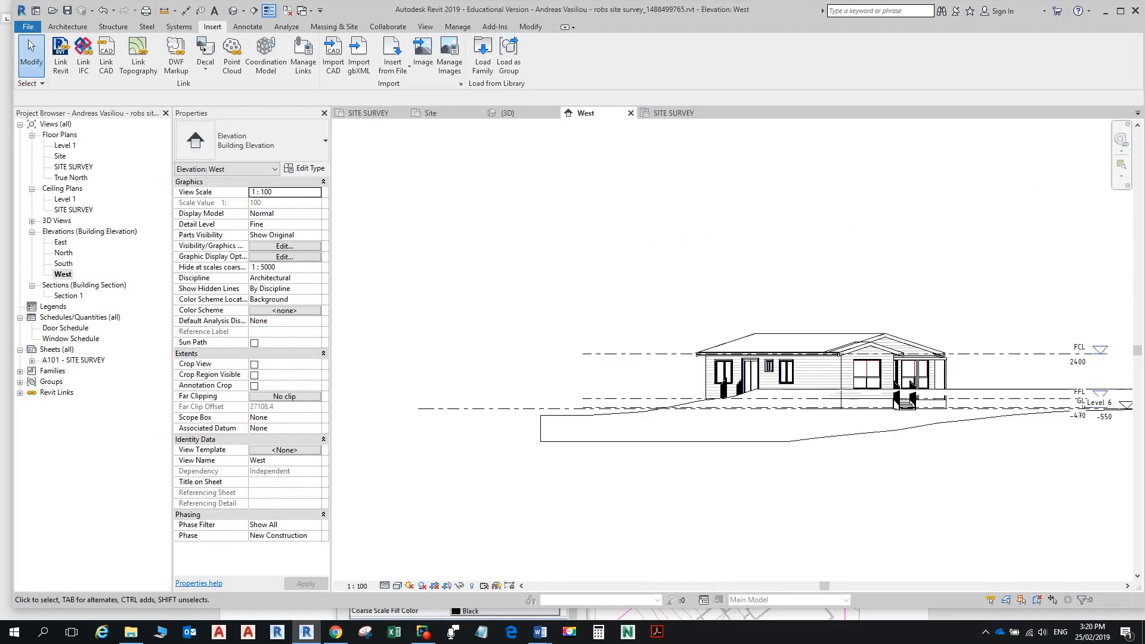
Step: Draw a new level at about 99929 to the right of the house in the West elevation
left_click(68, 27)
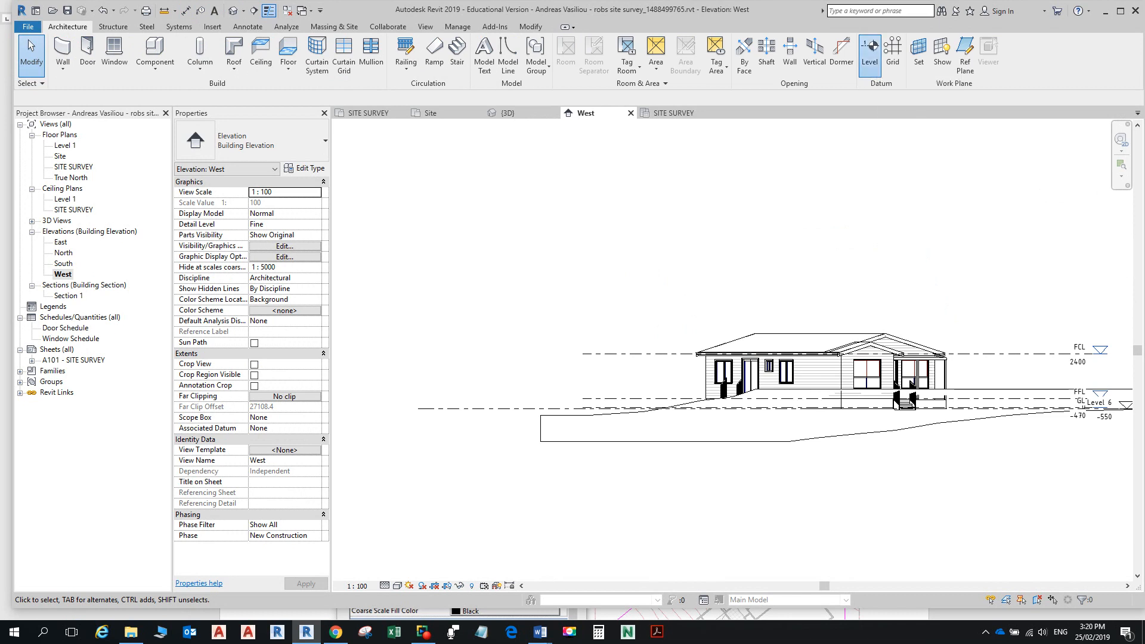
left_click(870, 51)
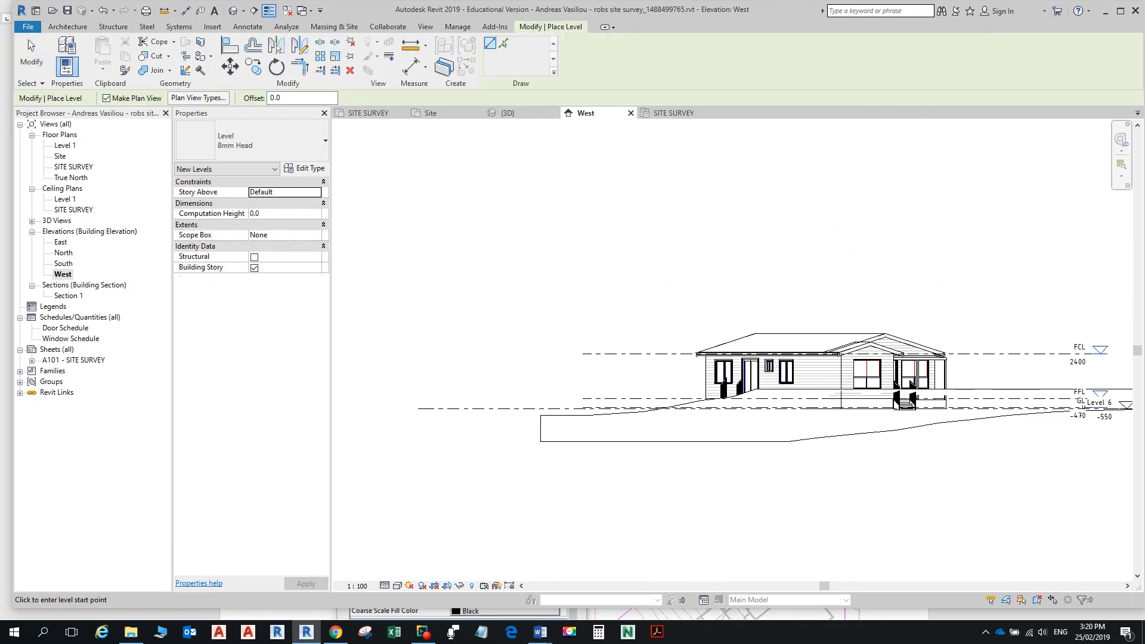
middle_click_drag(995, 395, 725, 395)
left_click(724, 395)
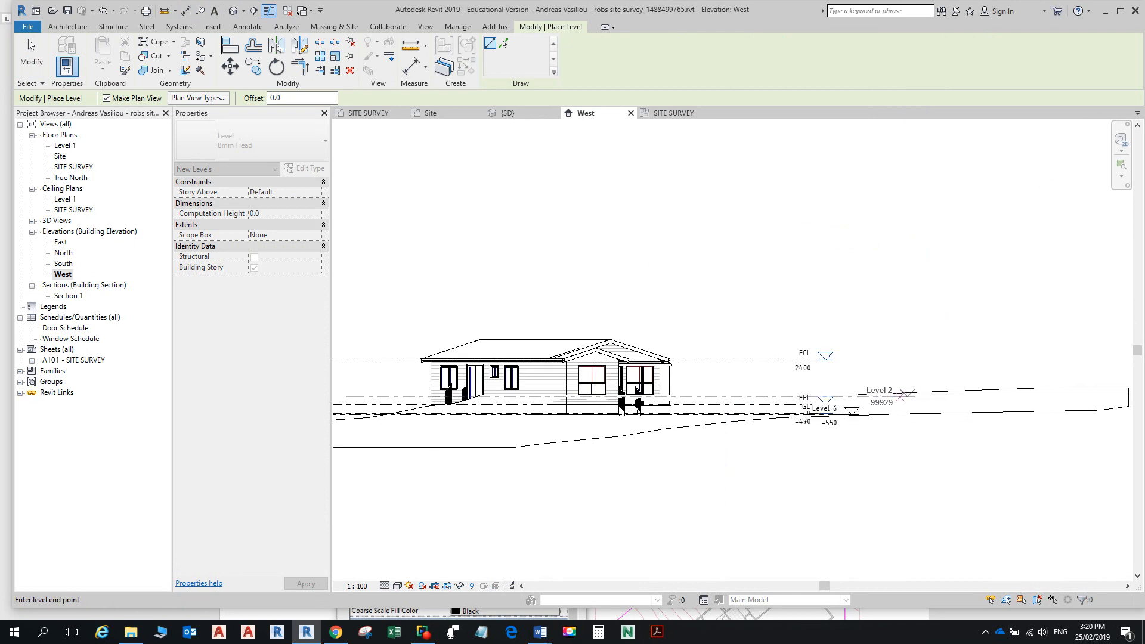
left_click(898, 394)
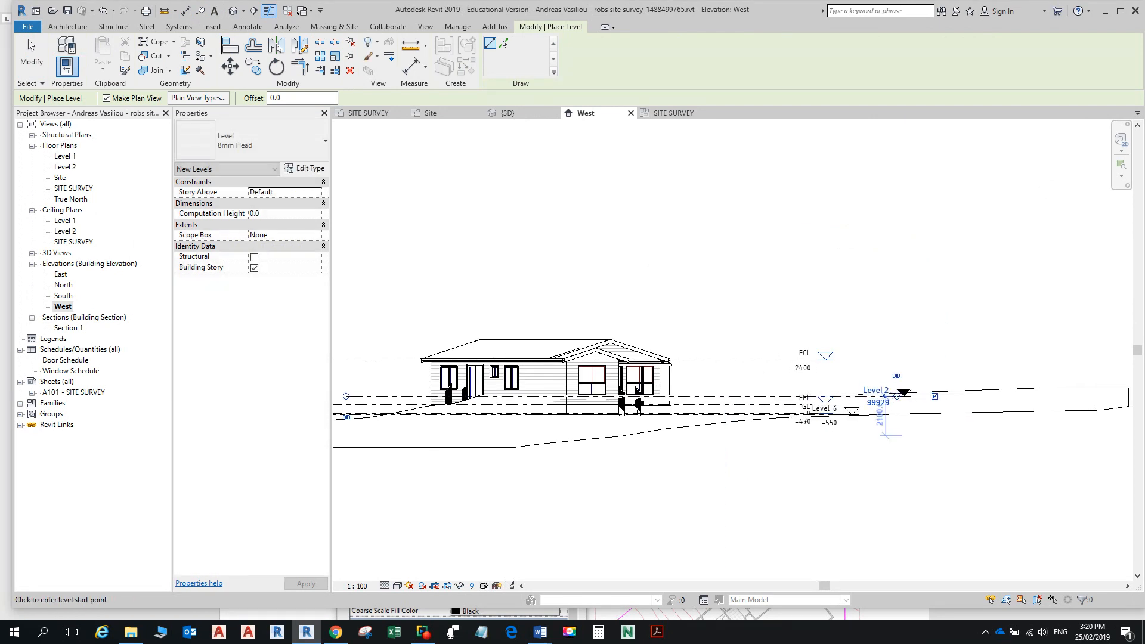
key("Escape")
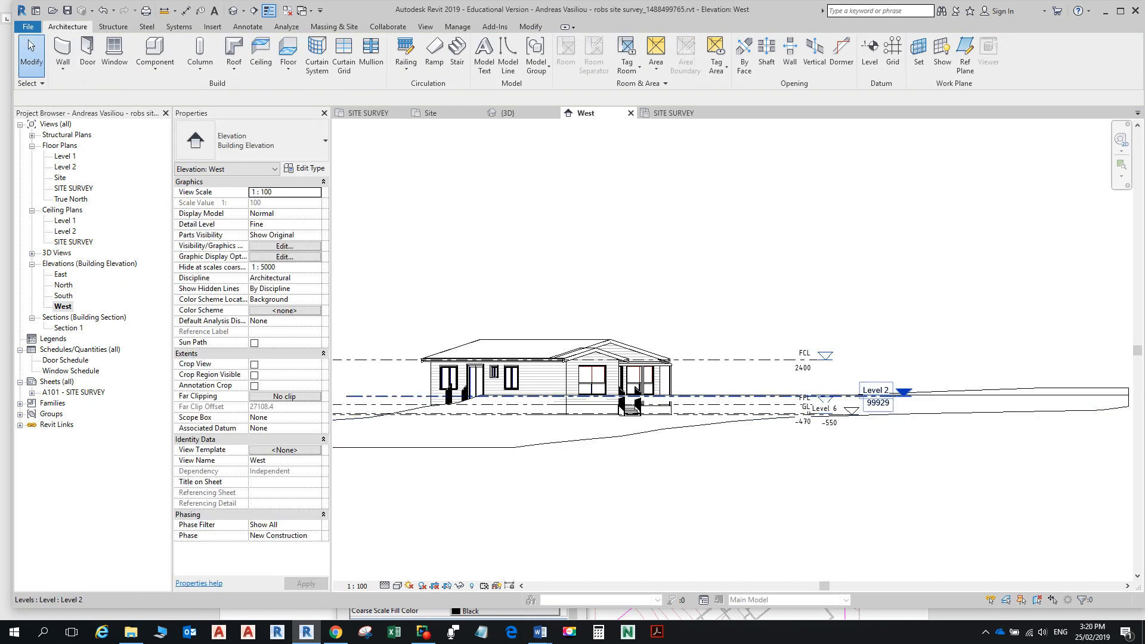
Step: Name the new level PAD and rename its corresponding views to match
scroll(875, 396, "up", 3)
left_click(863, 385)
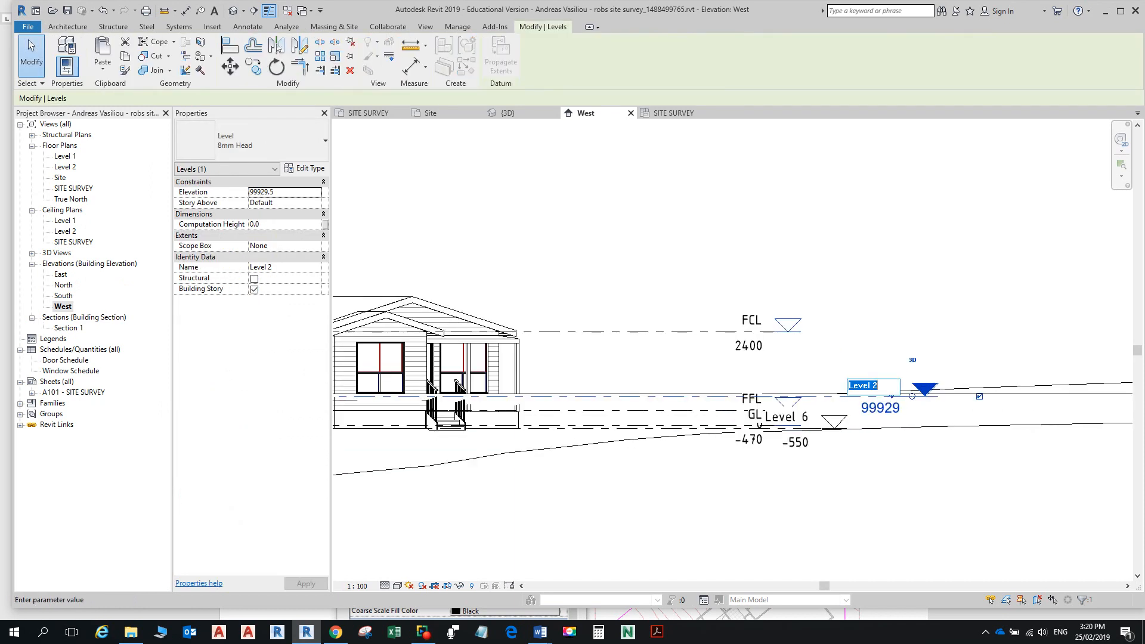
type("PAD")
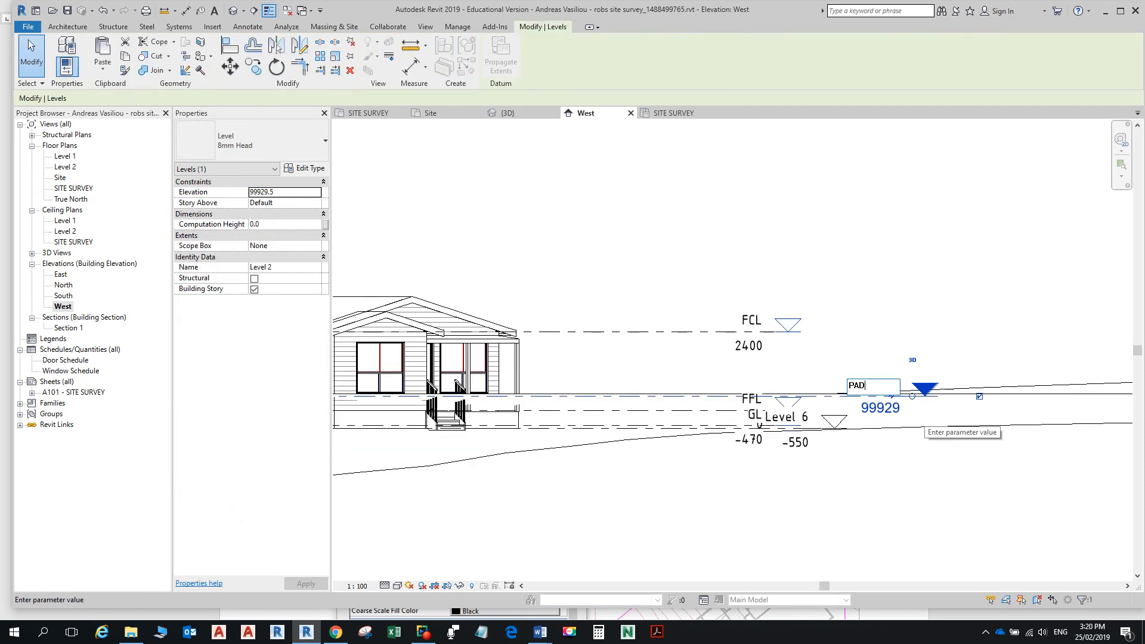
key("Return")
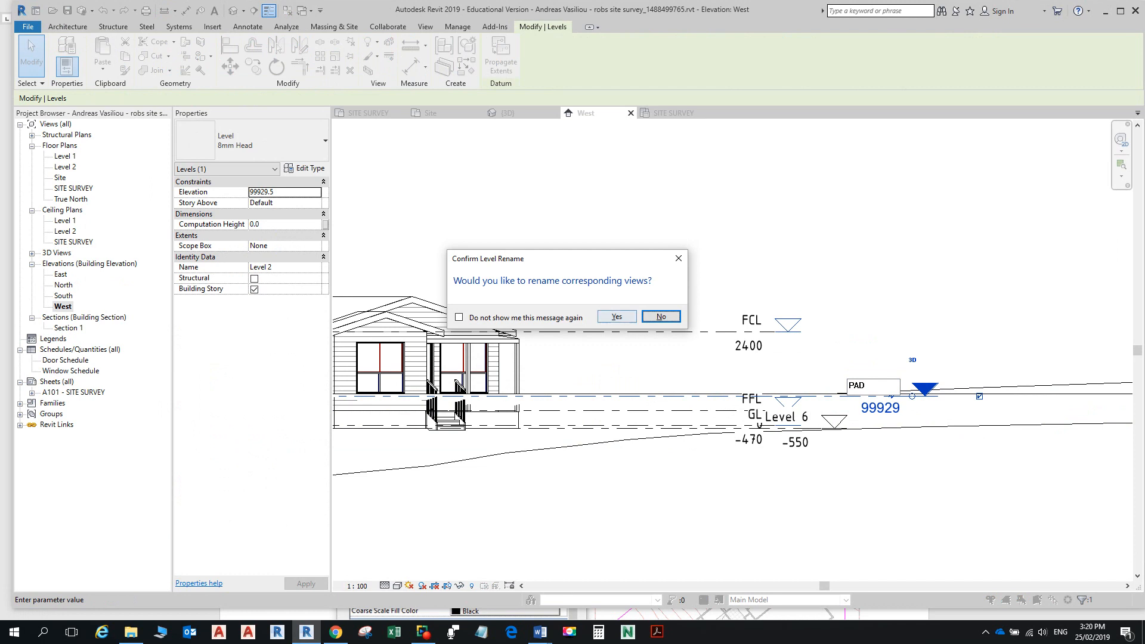
left_click(617, 317)
key("alt+Tab")
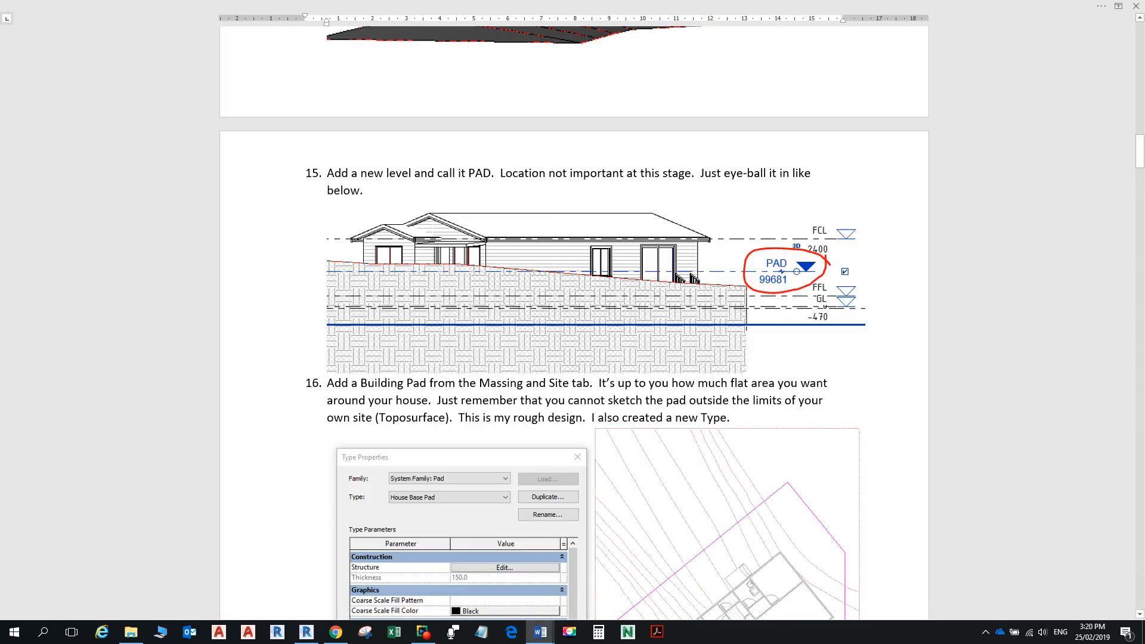
Step: Scroll the Word notes to step 16 on adding a Building Pad with a new type
scroll(575, 322, "down", 3)
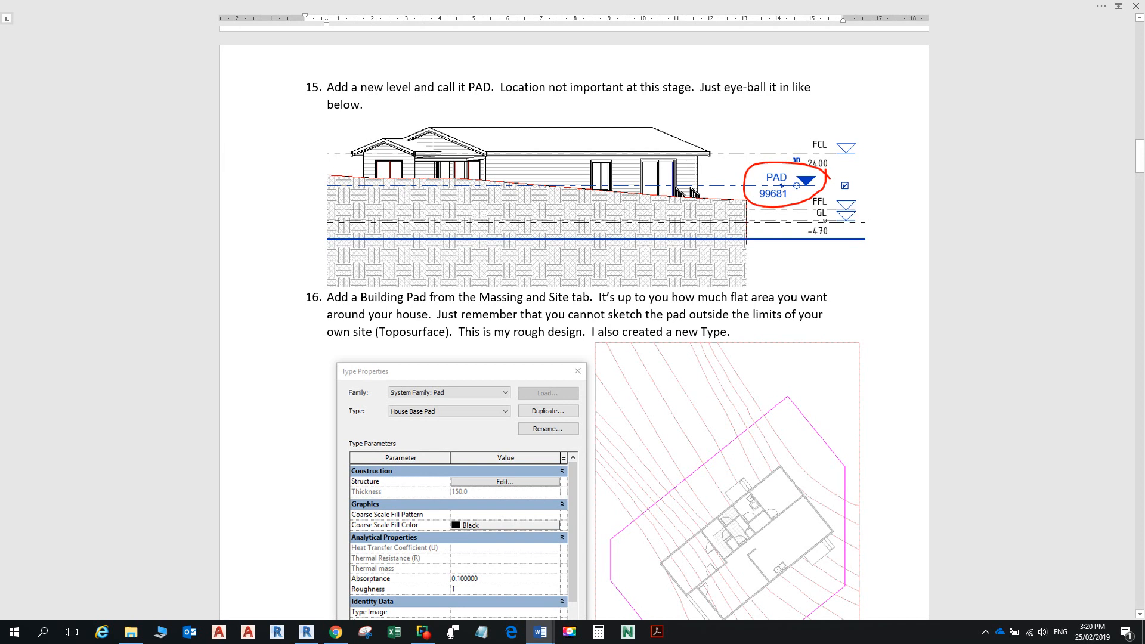
scroll(572, 322, "down", 5)
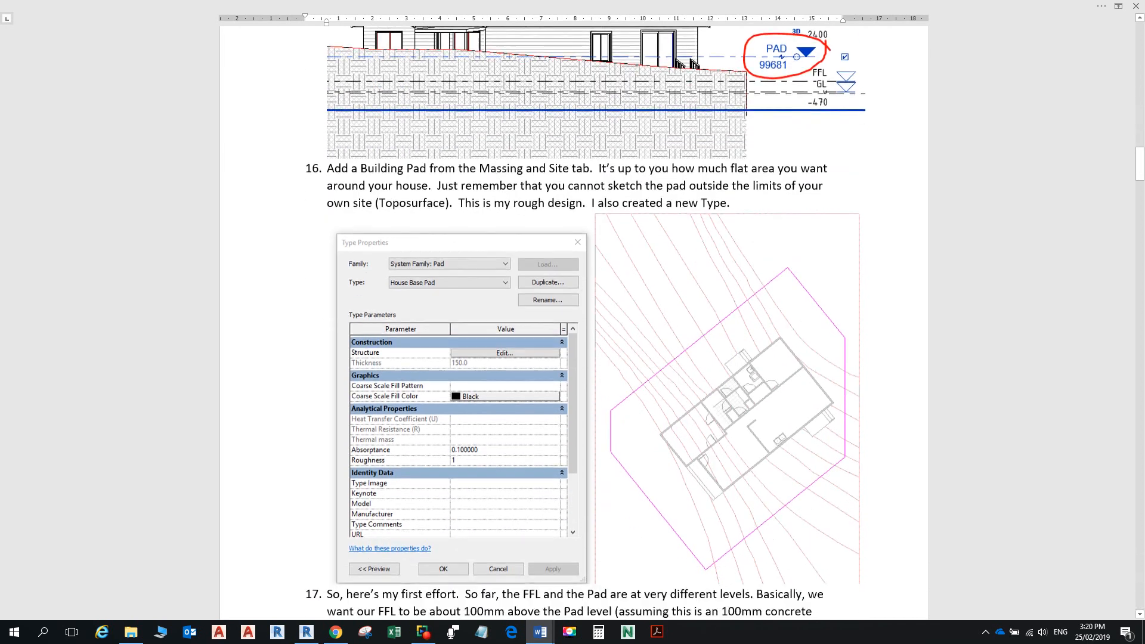
scroll(573, 322, "down", 1)
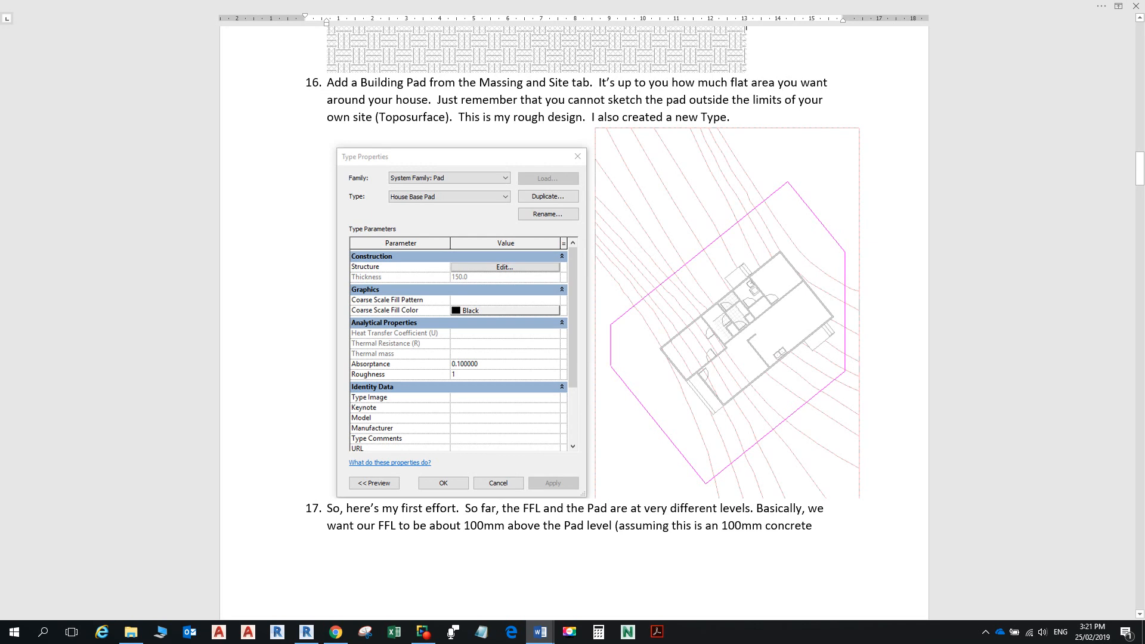
Step: Return from the Word notes to Revit's West elevation, where the PAD level reads 99929.5
key("alt+Tab")
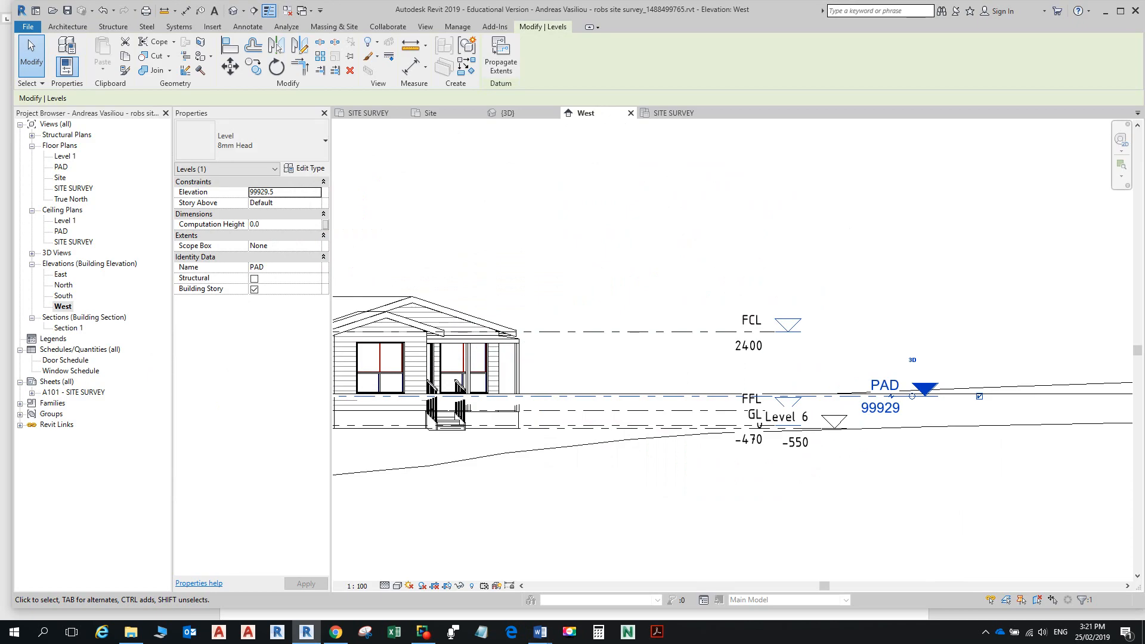
Step: Show the SITE SURVEY floor plan zoomed to the house, with the Massing & Site tools up
scroll(468, 343, "down", 3)
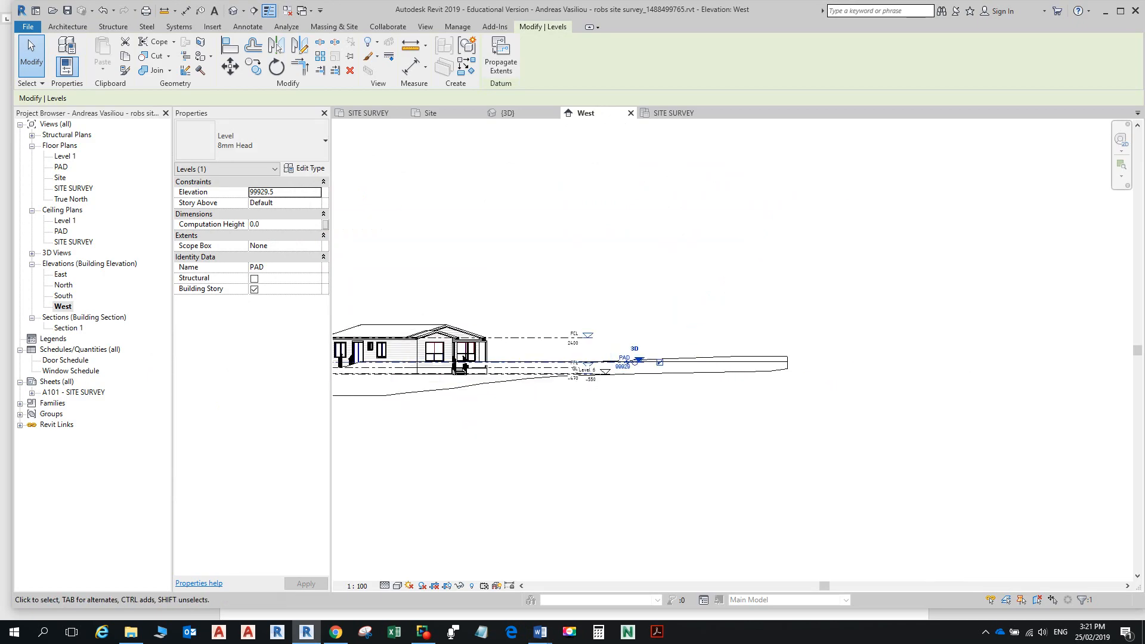
left_click(368, 113)
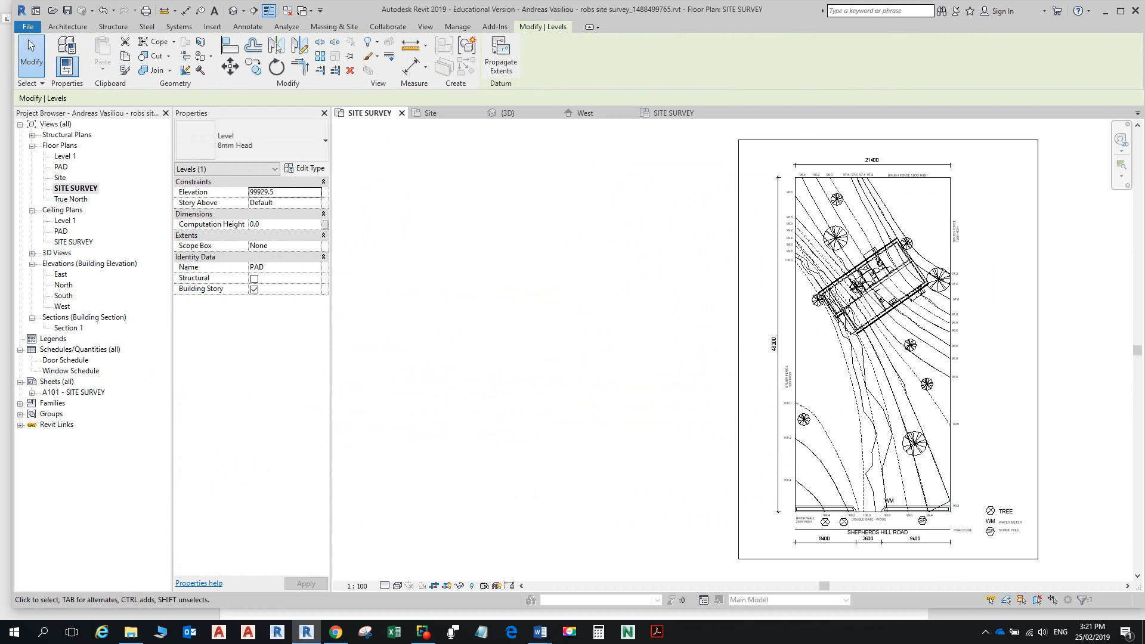
scroll(905, 257, "up", 5)
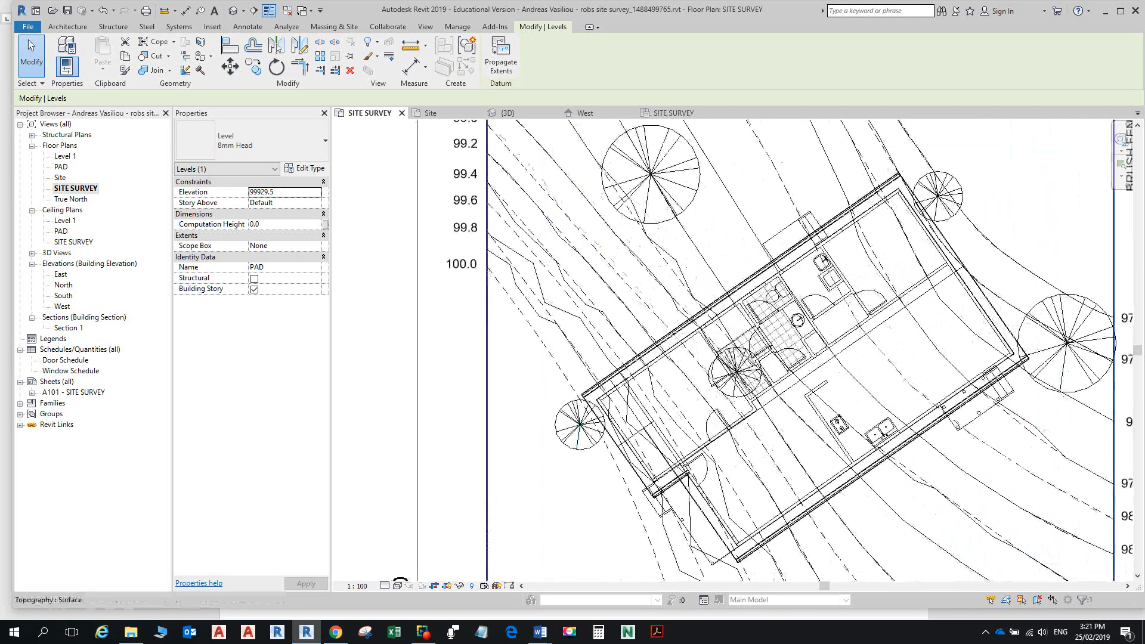
scroll(732, 286, "down", 1)
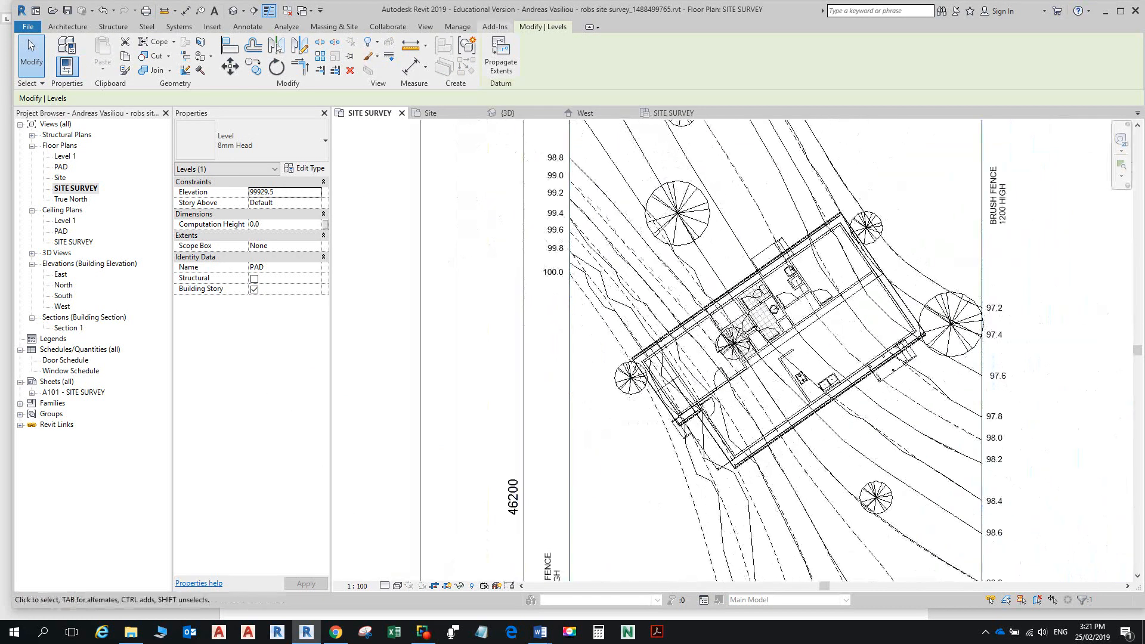
left_click(334, 27)
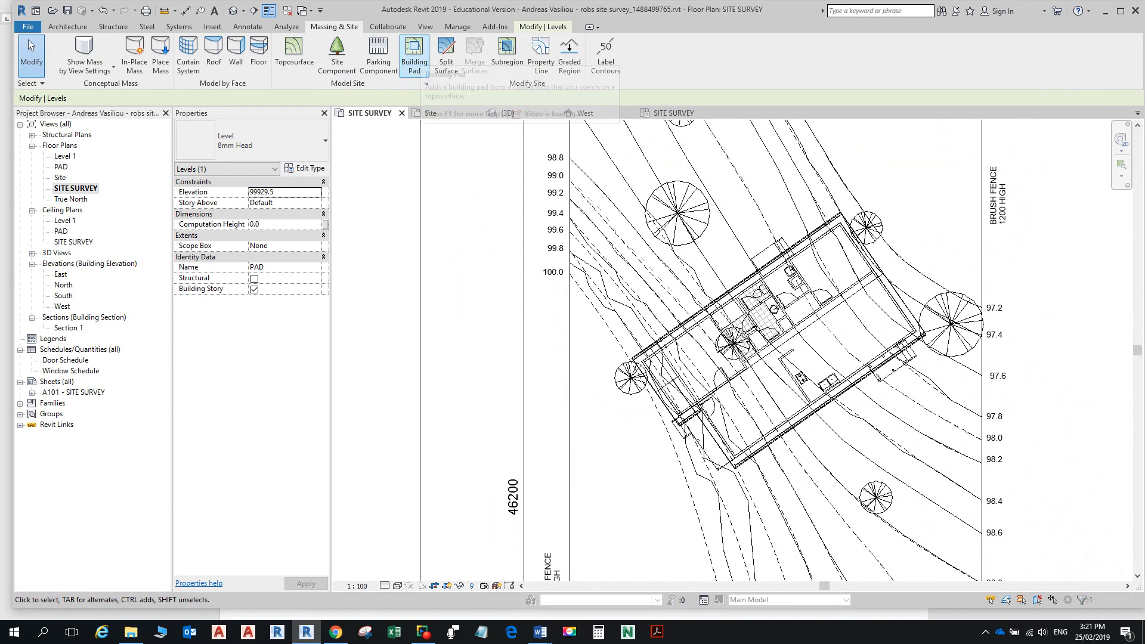
Step: Start a Building Pad using Pick Lines with a boundary offset of 4000
left_click(413, 54)
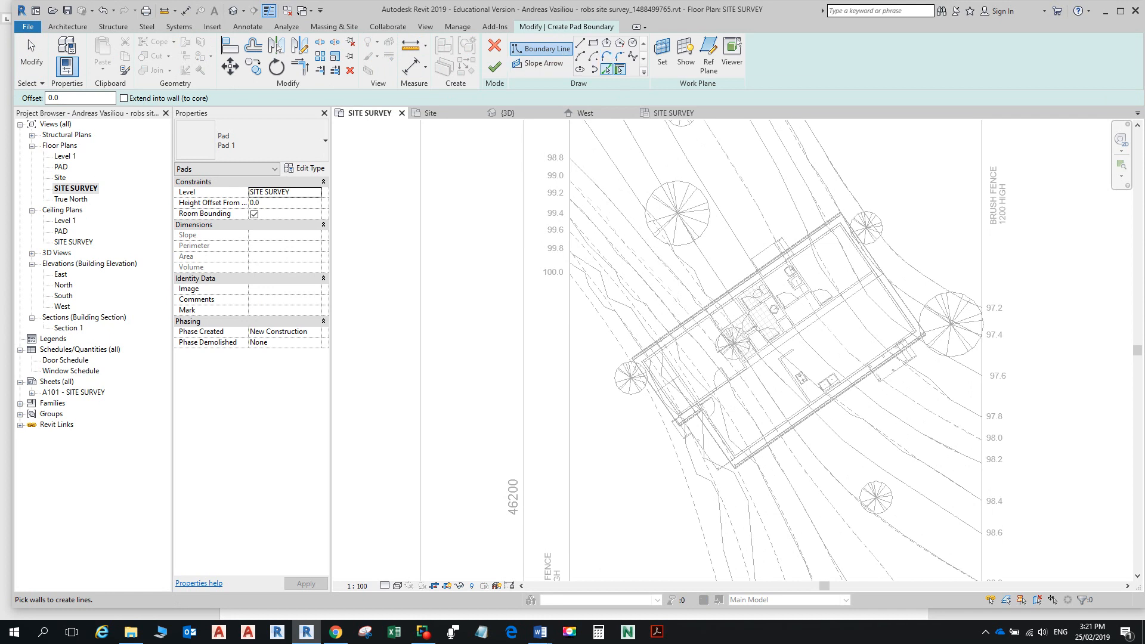
left_click(619, 70)
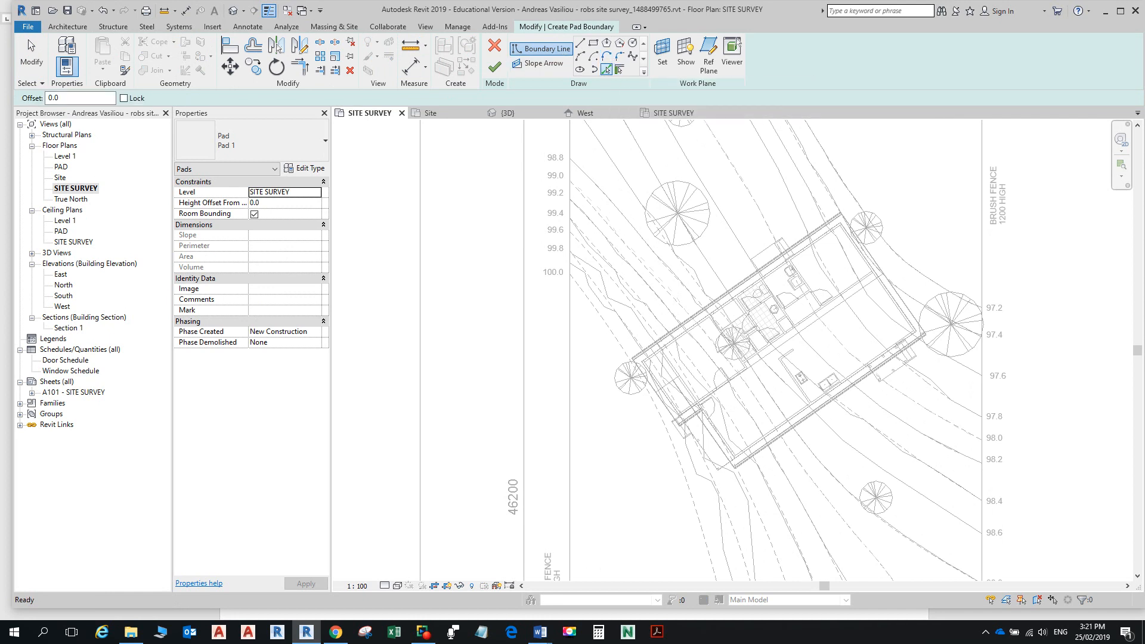
double_click(52, 98)
type("4000")
key("Return")
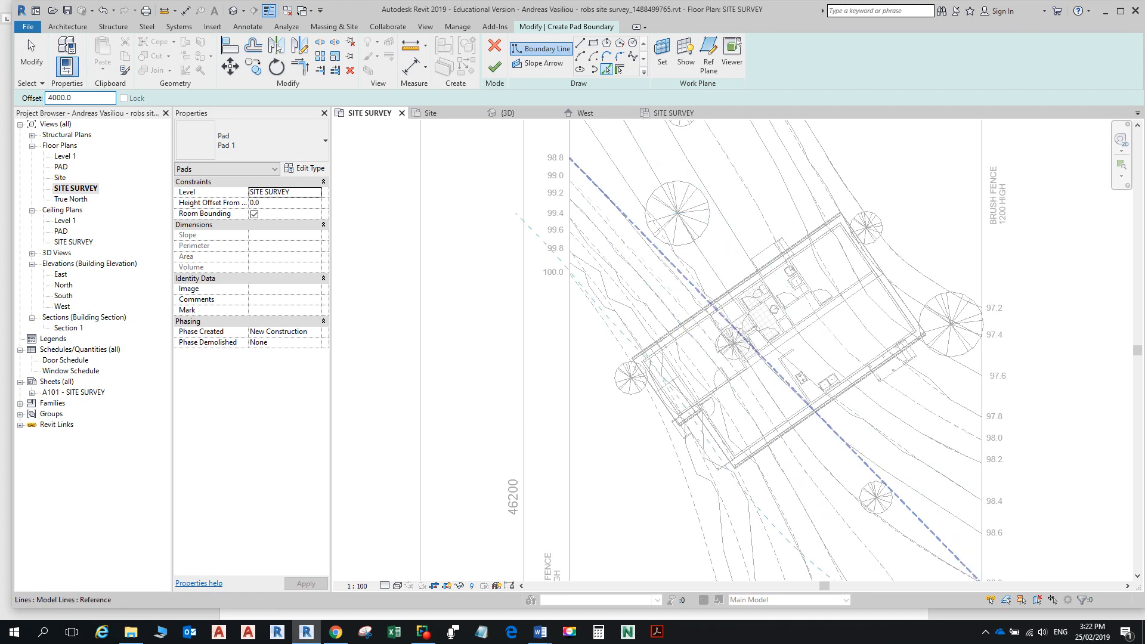
Step: Pick three of the linked house's walls to create offset pad boundary lines
scroll(694, 315, "up", 3)
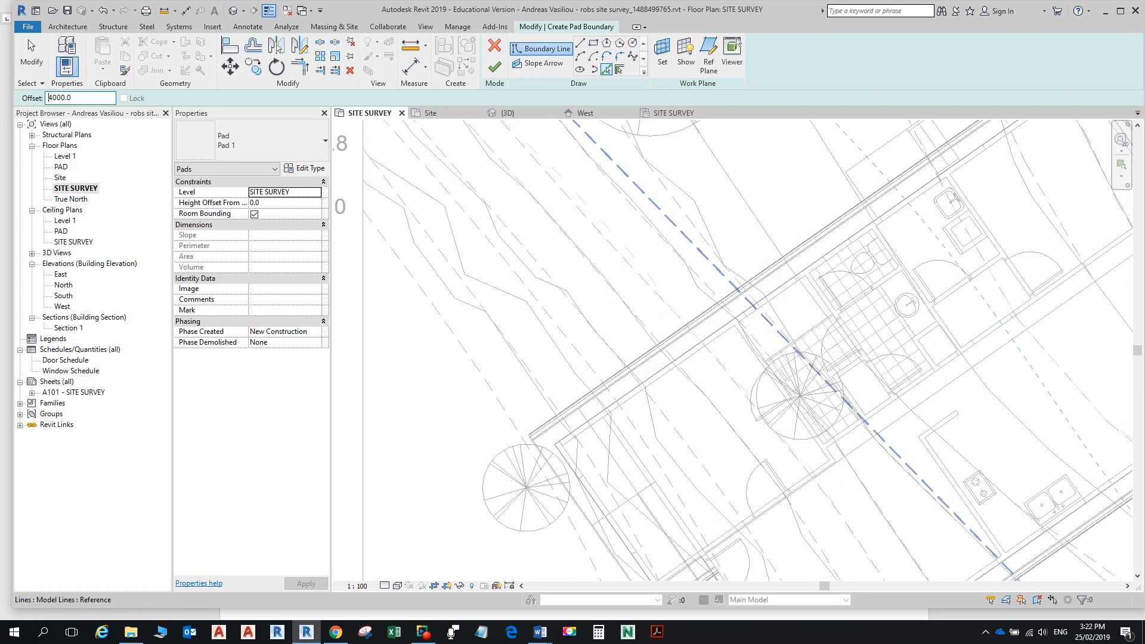
left_click(768, 319)
scroll(528, 403, "down", 5)
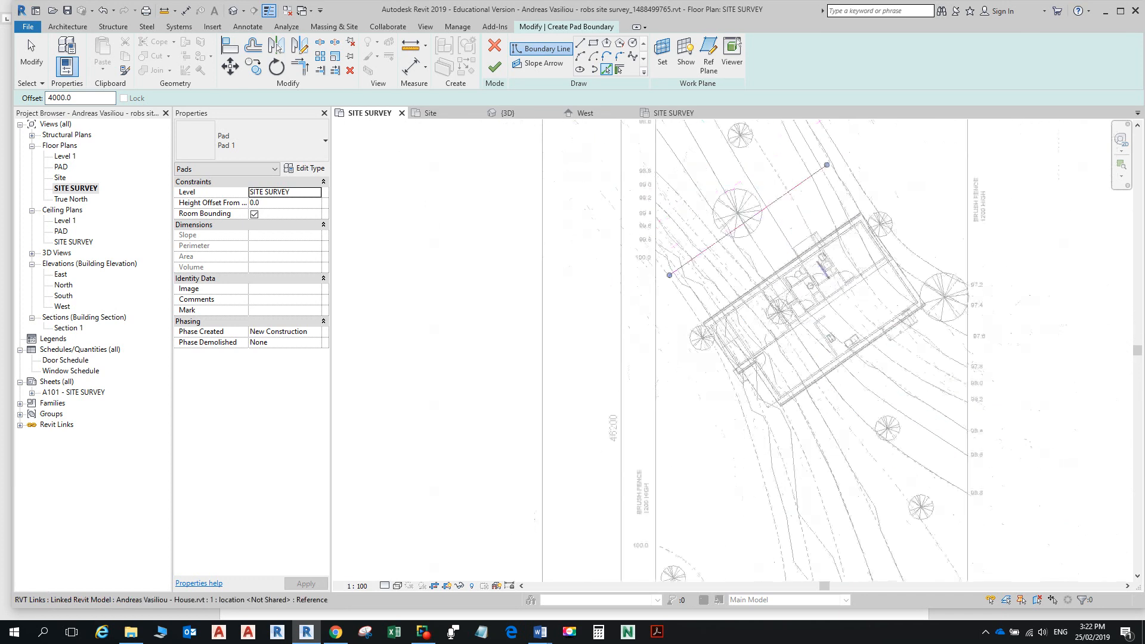
scroll(736, 339, "up", 3)
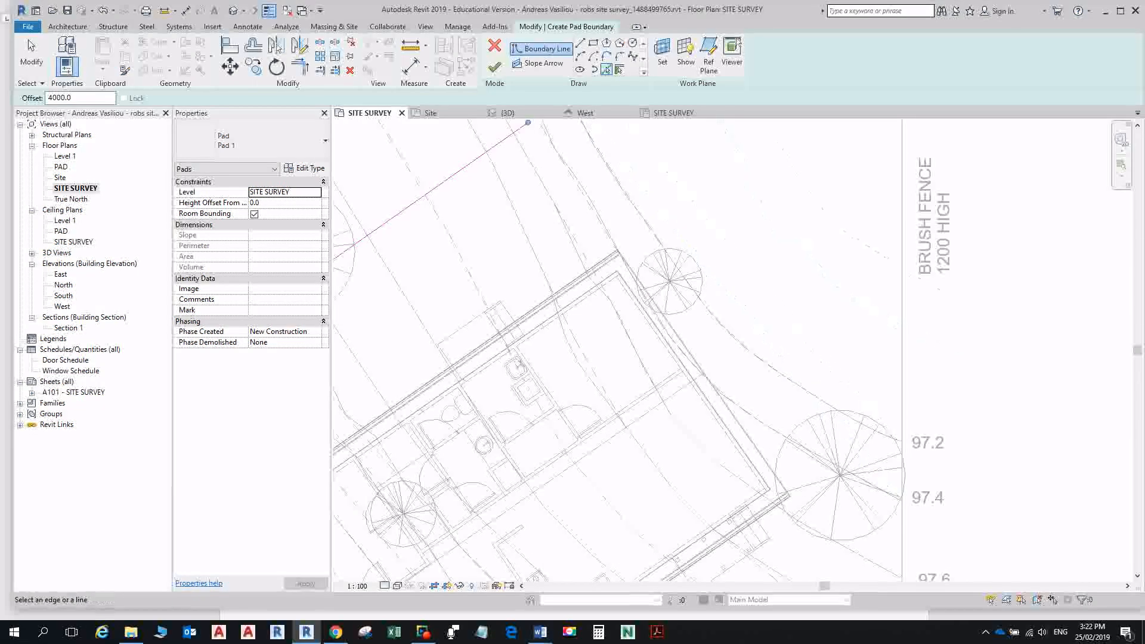
left_click(663, 311)
scroll(750, 353, "down", 2)
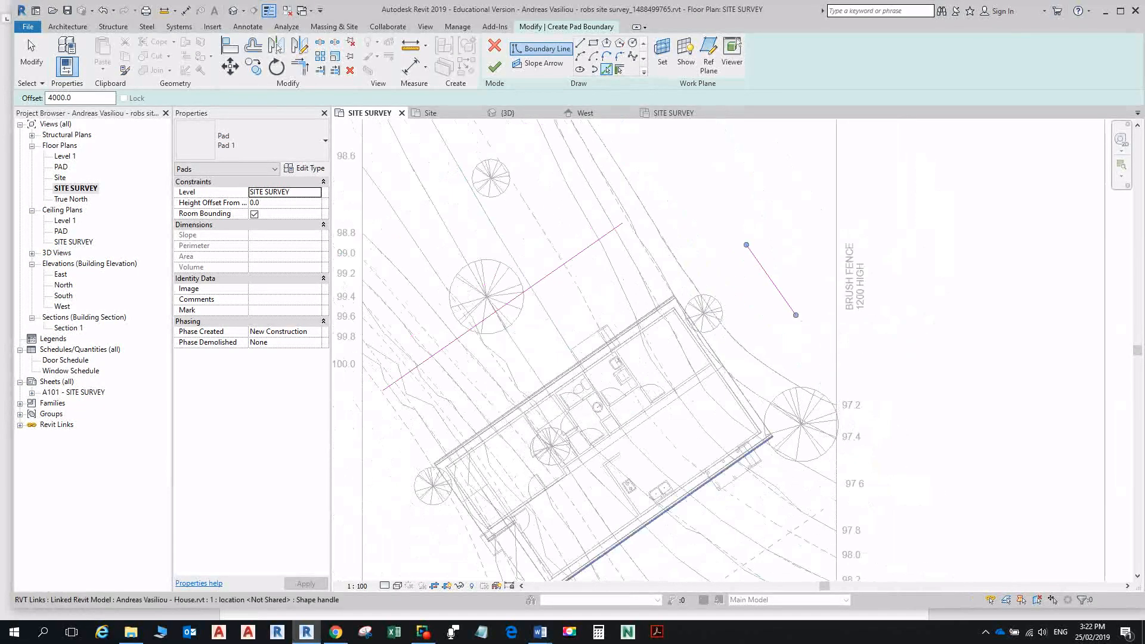
left_click(684, 500)
scroll(687, 486, "down", 4)
middle_click_drag(686, 483, 833, 379)
scroll(684, 378, "up", 3)
scroll(695, 382, "up", 3)
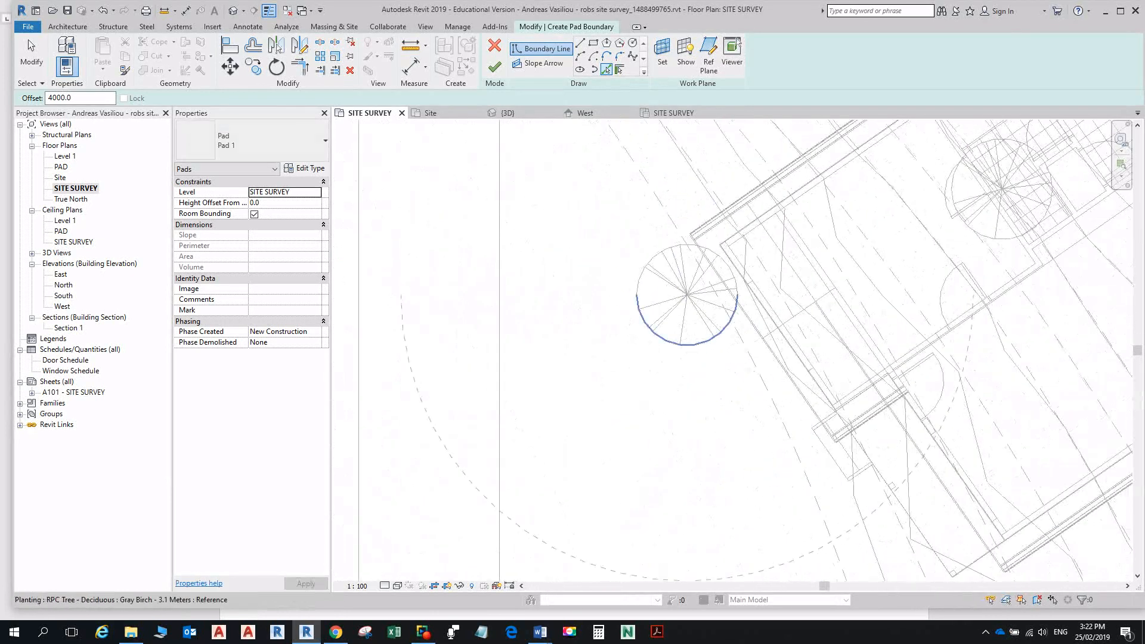
scroll(779, 384, "up", 3)
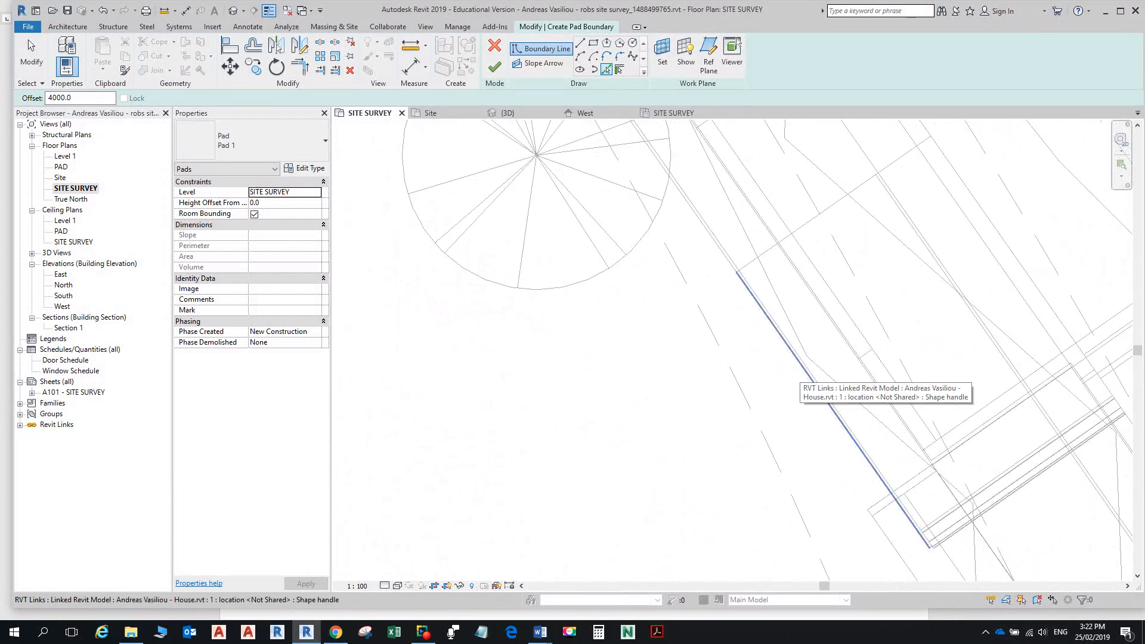
scroll(805, 376, "down", 4)
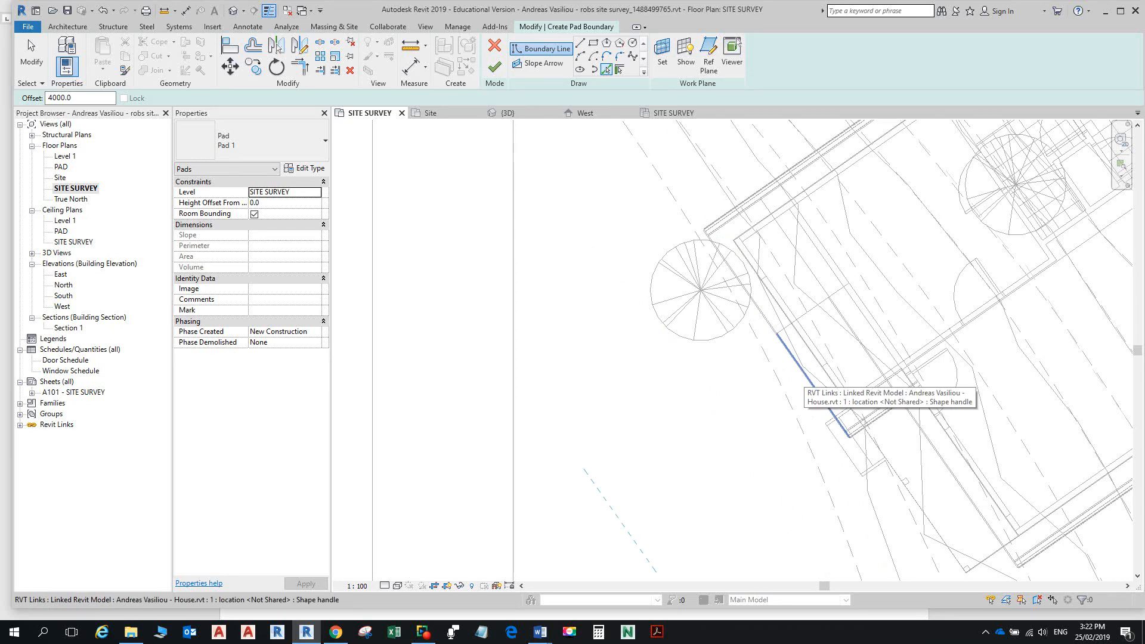
scroll(813, 384, "down", 2)
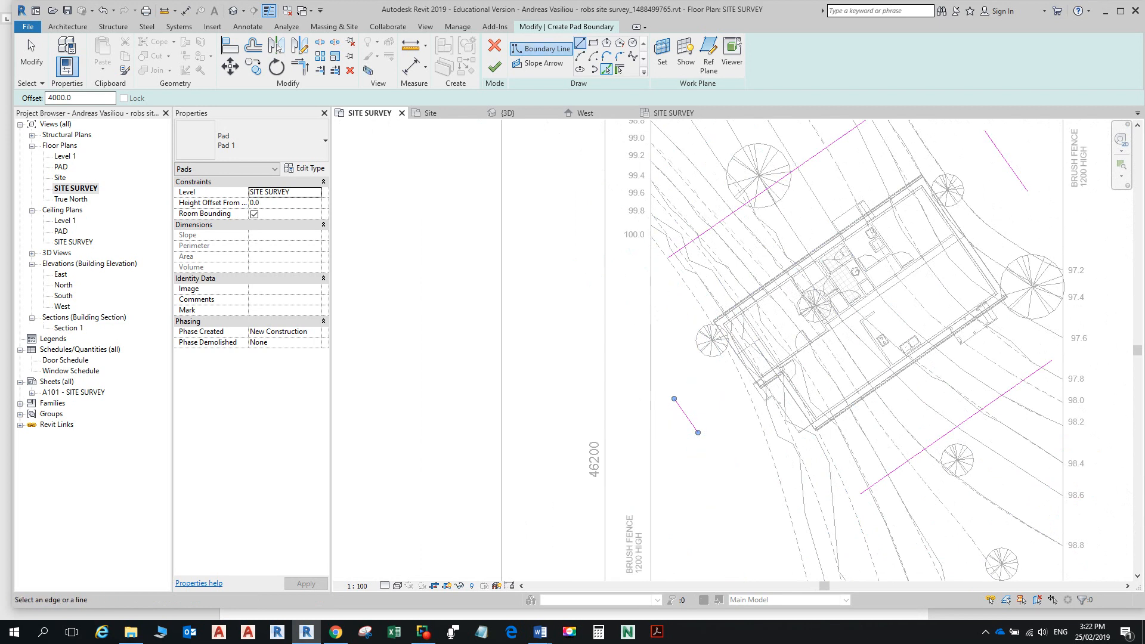
Step: Draw vertical pad boundary lines on the west and east sides, deleting an unwanted line
left_click(580, 43)
left_click(669, 257)
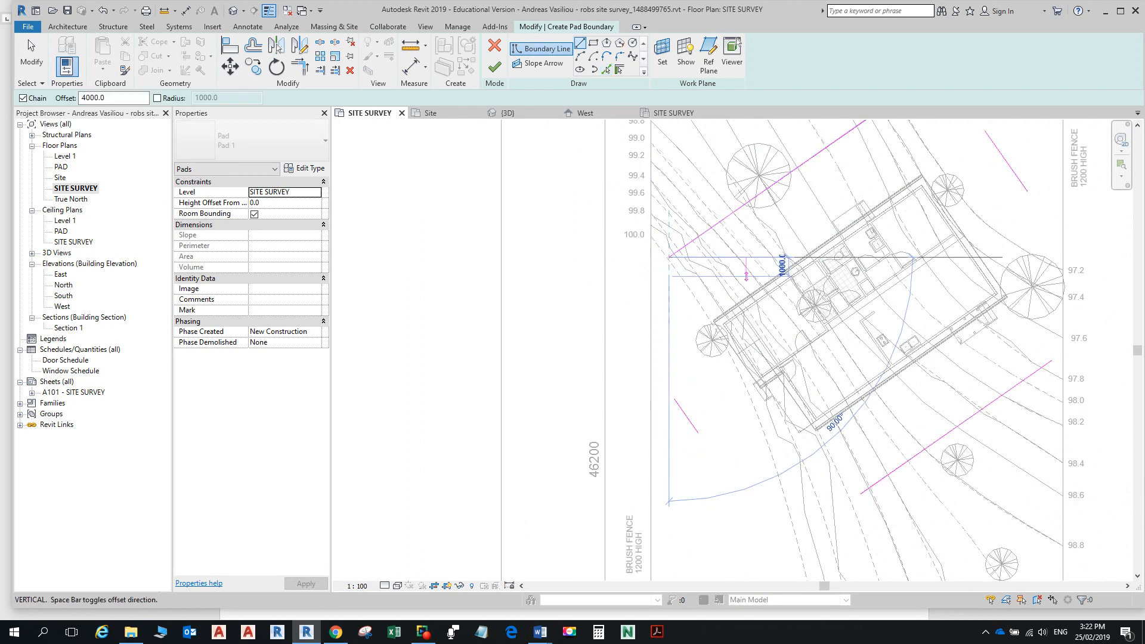
left_click(668, 391)
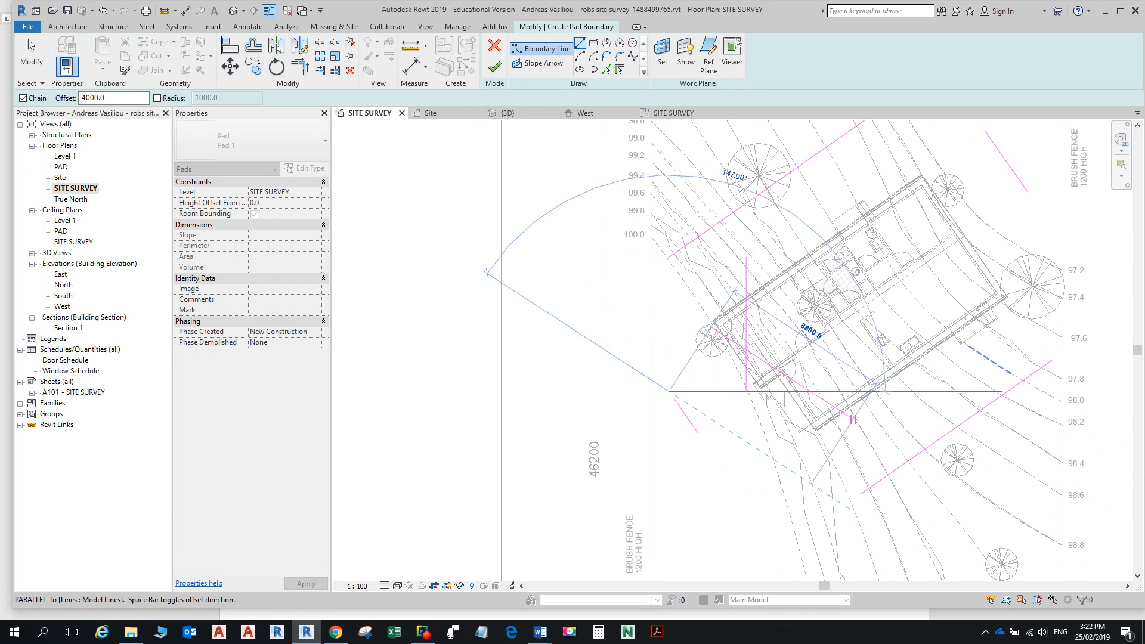
key("Escape")
key("Escape")
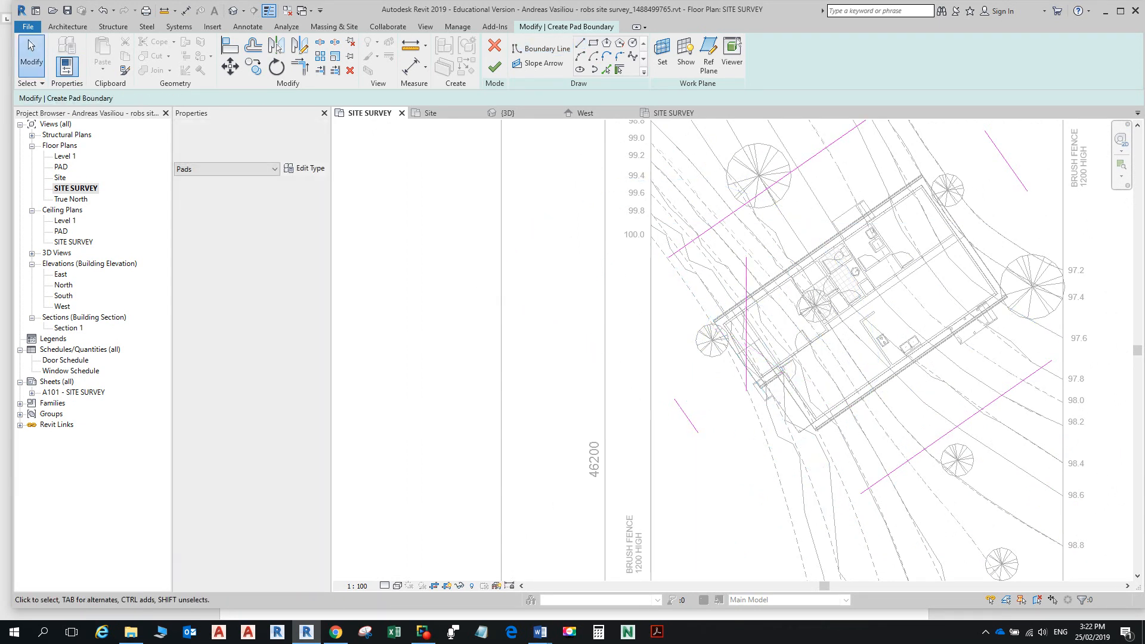
left_click(746, 285)
key("Delete")
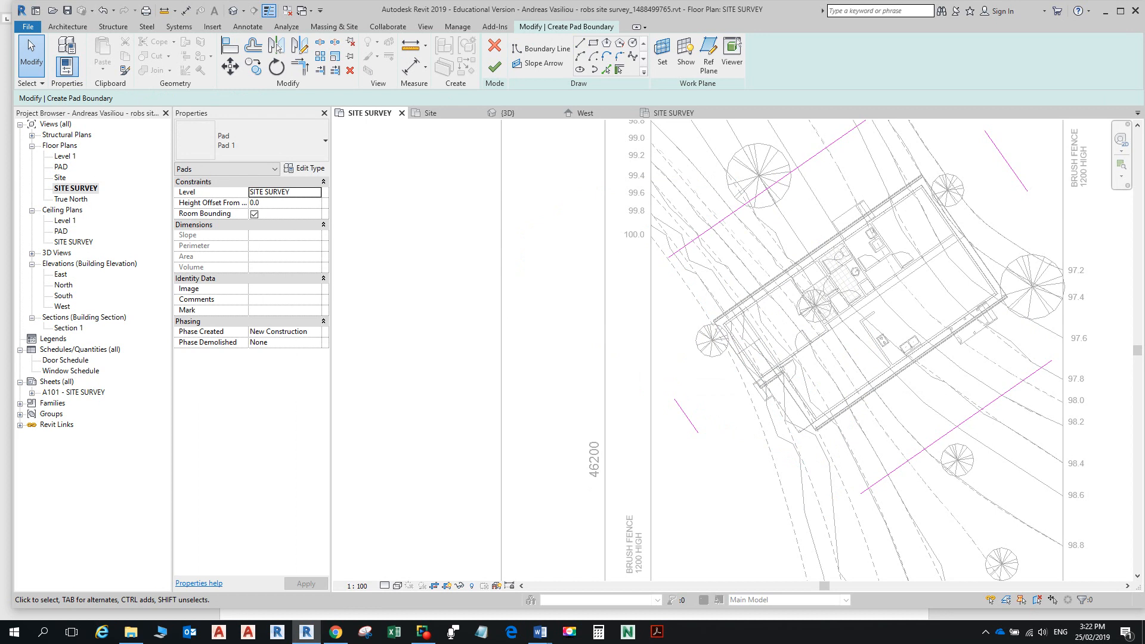
left_click(580, 43)
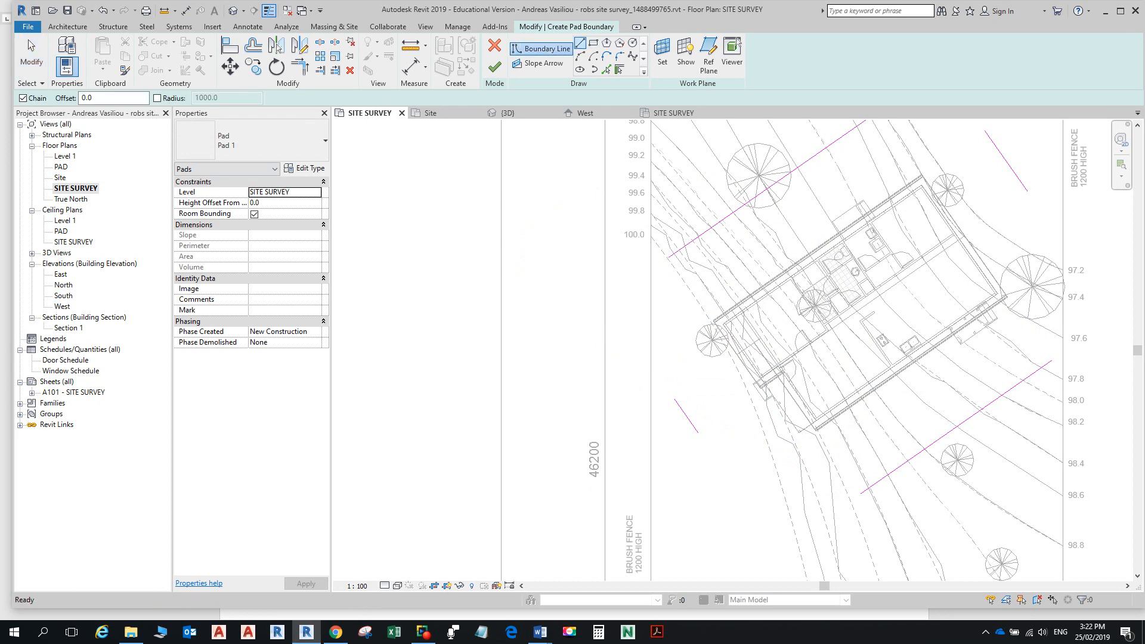
left_click(669, 256)
left_click(669, 419)
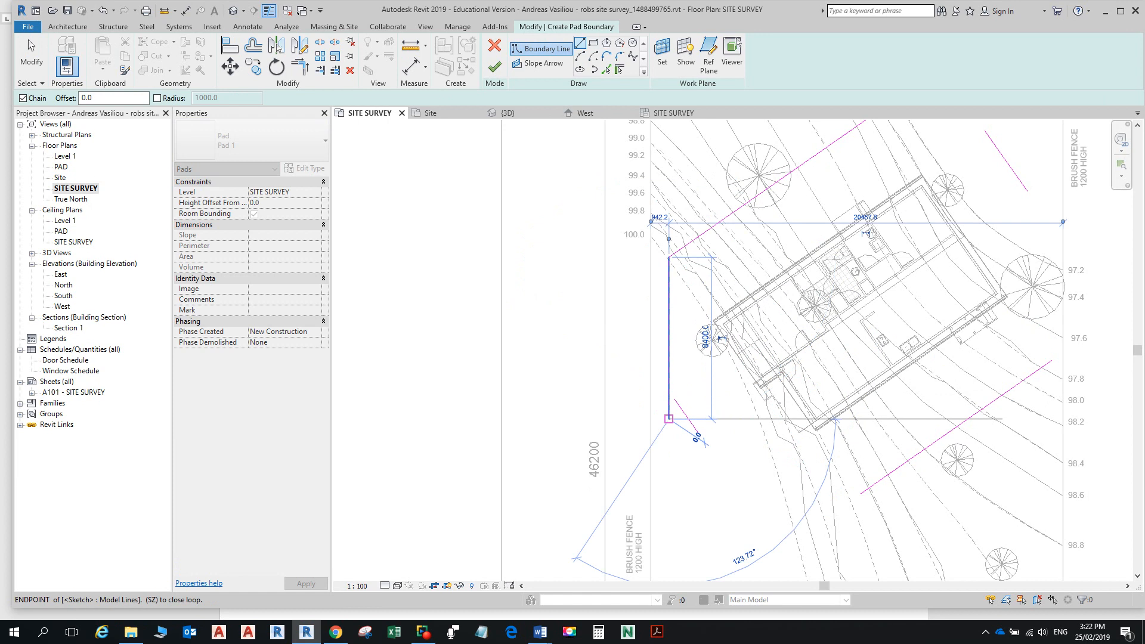
key("Escape")
middle_click_drag(789, 287, 614, 286)
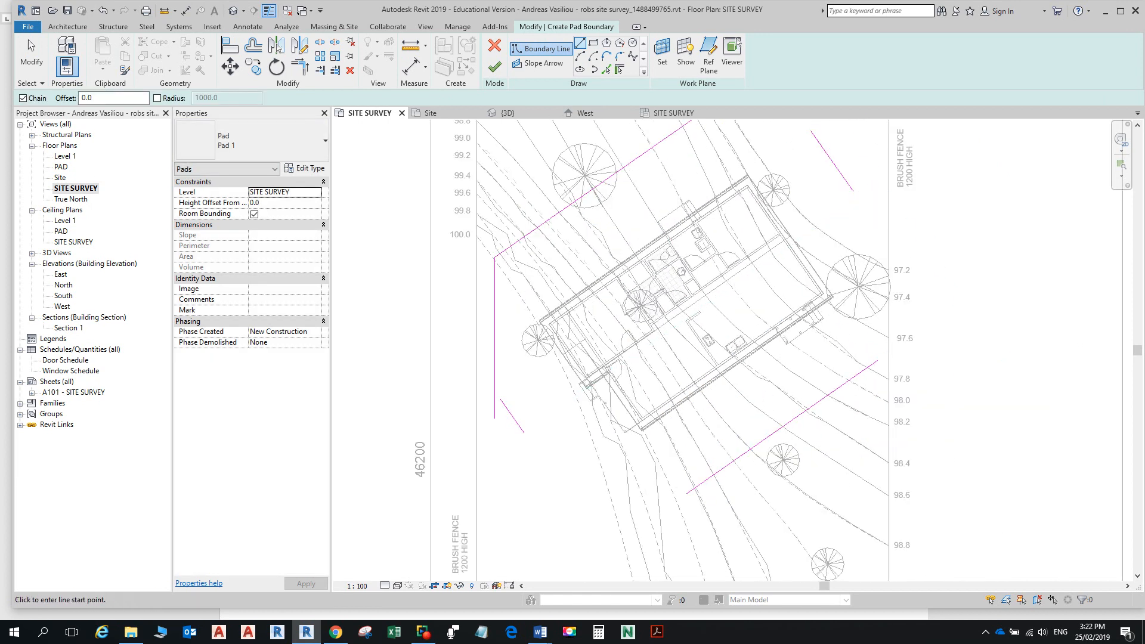
left_click(876, 198)
left_click(876, 362)
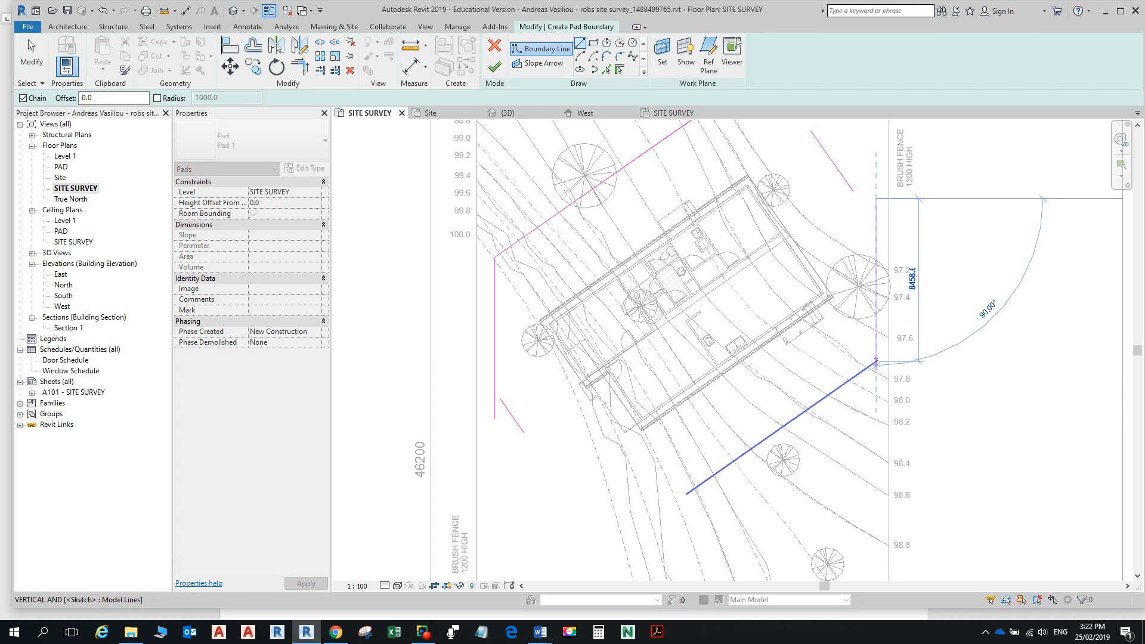
key("Escape")
key("Escape")
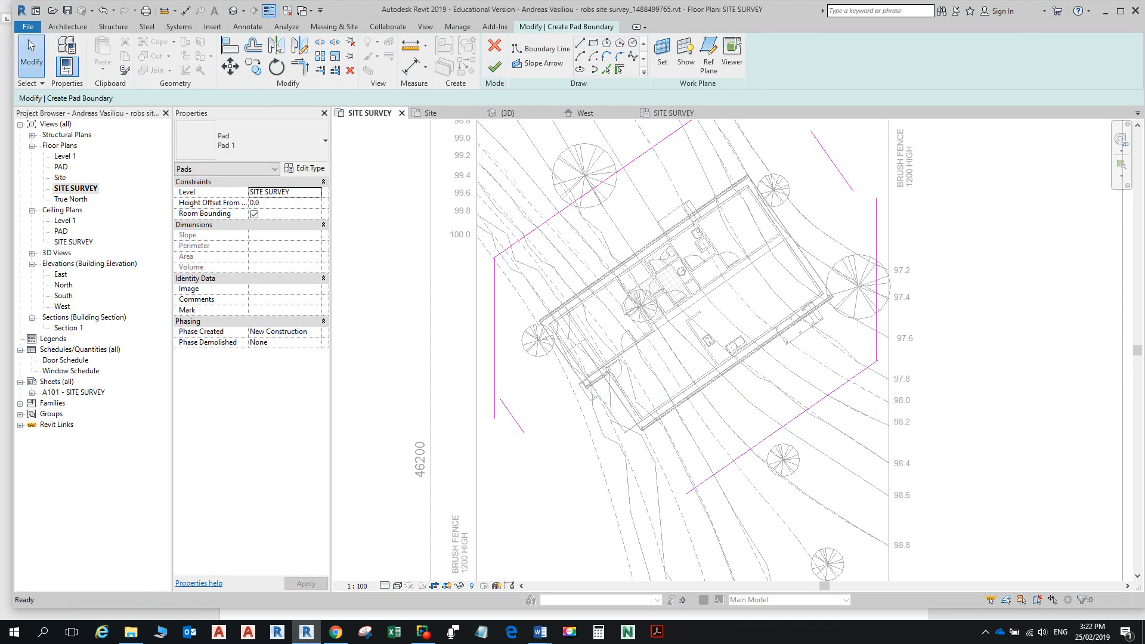
Step: Trim the boundary lines into corners to close the outline and open Pad 1's type properties
key("t")
key("r")
left_click(843, 176)
left_click(876, 245)
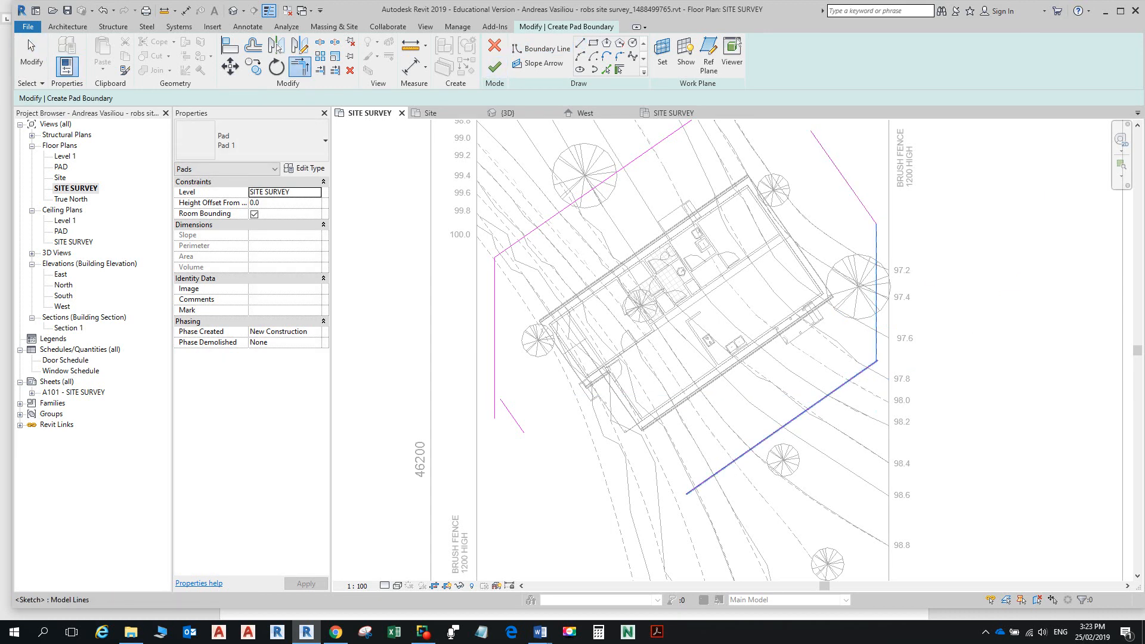
left_click(769, 436)
left_click(513, 417)
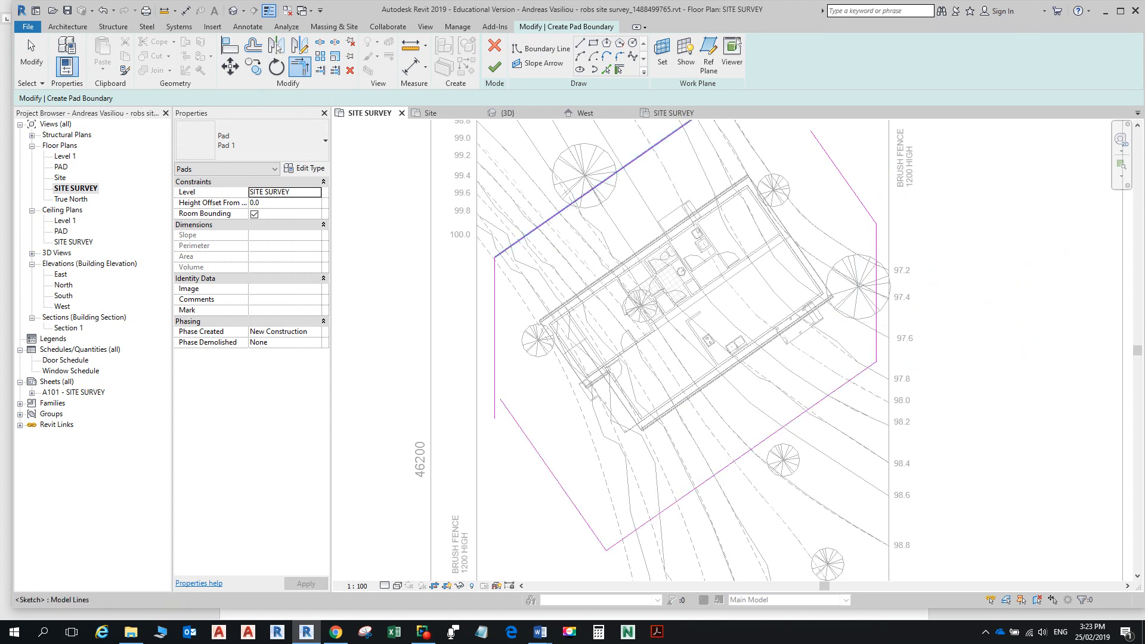
scroll(673, 194, "down", 2)
middle_click_drag(673, 195, 648, 284)
left_click(644, 251)
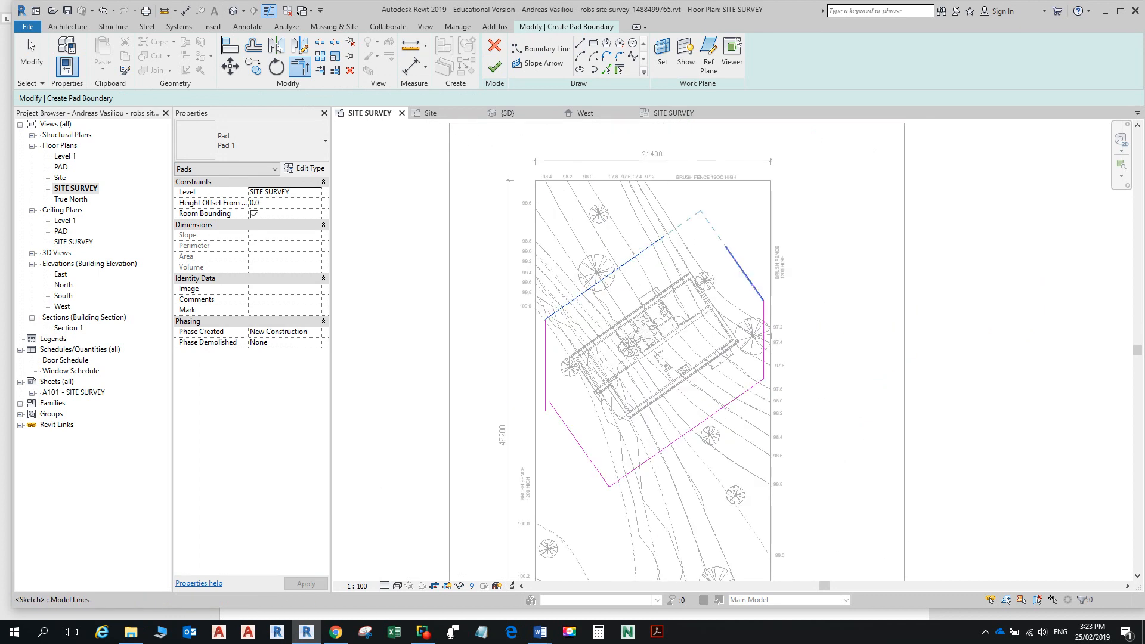
left_click(744, 273)
left_click(545, 358)
left_click(579, 443)
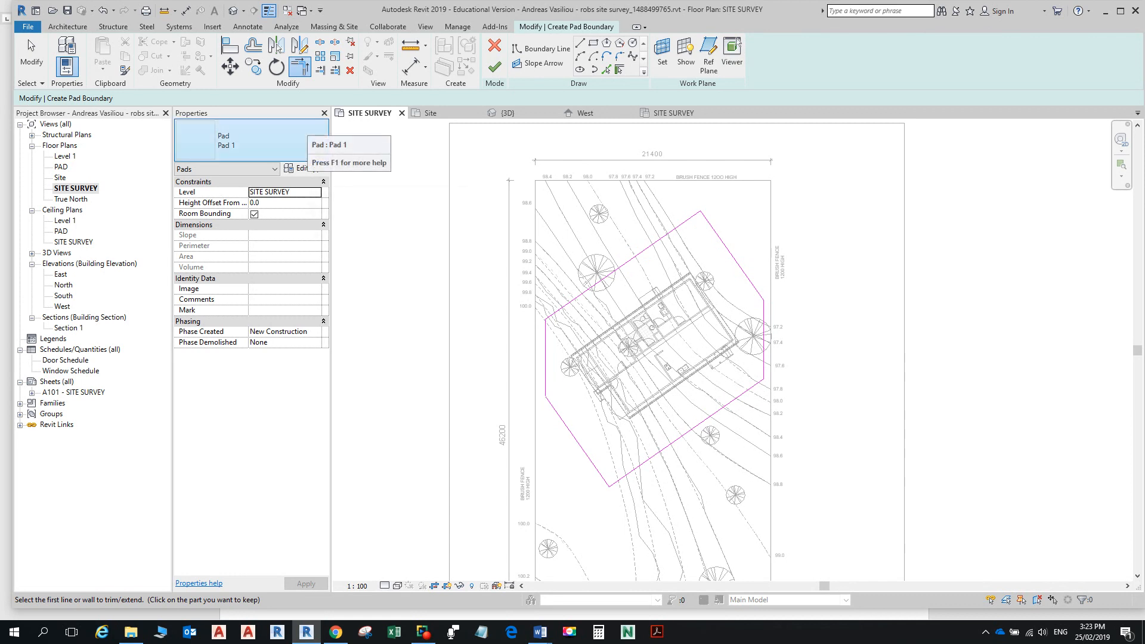
left_click(305, 168)
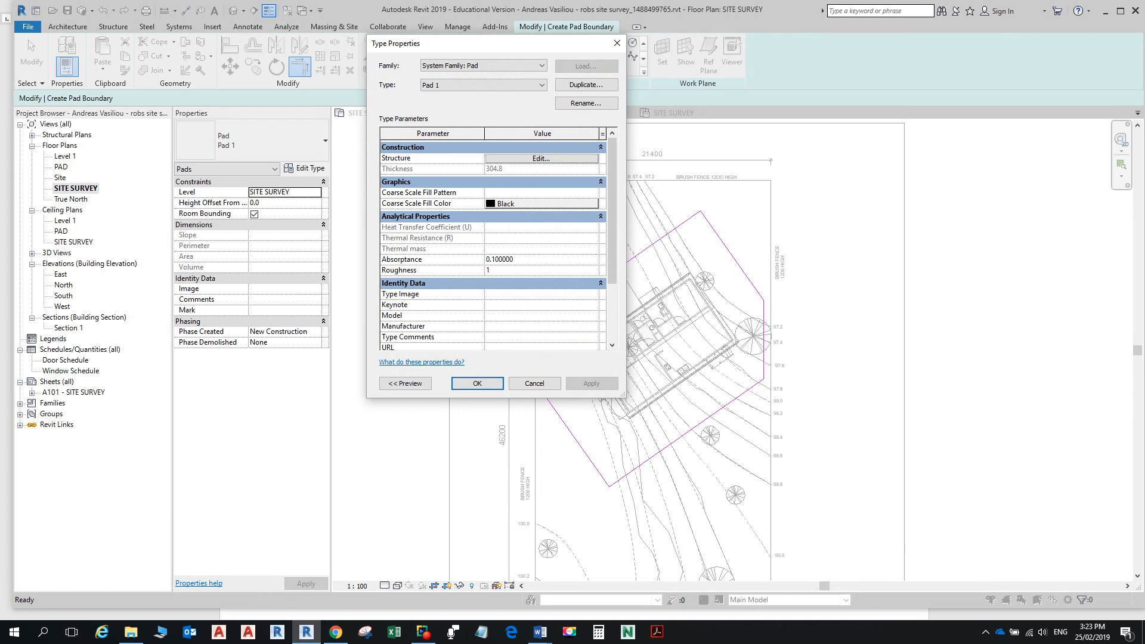
Step: Change Pad 1's structure layer thickness from 304.8 to 150 and apply the type
left_click(541, 158)
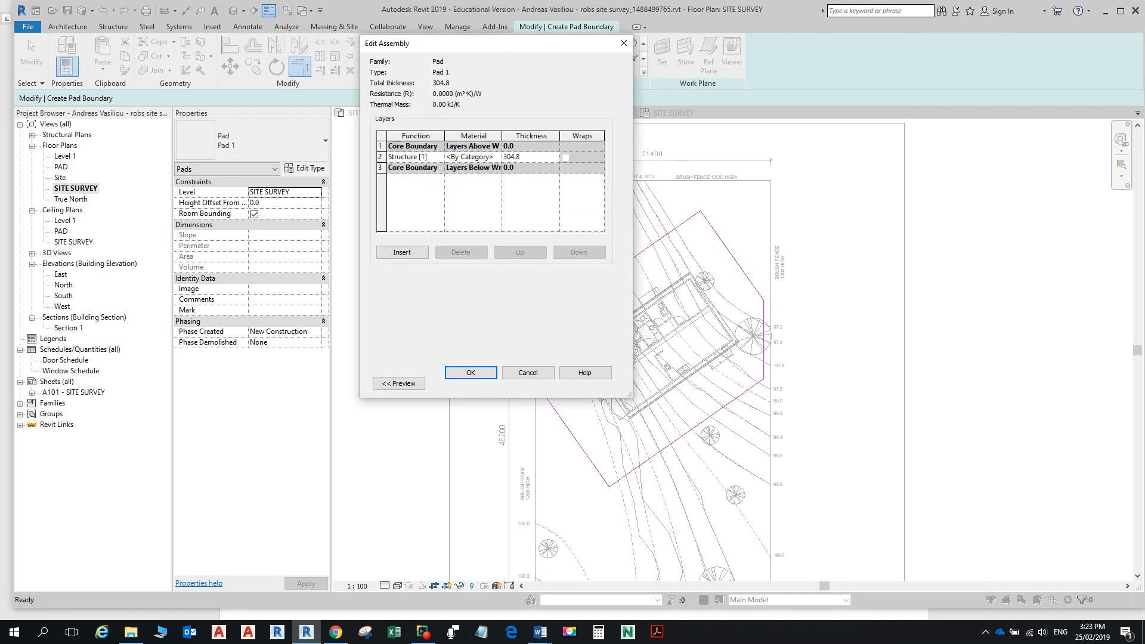
left_click(519, 157)
left_click(520, 157)
double_click(514, 157)
type("150")
left_click(471, 374)
left_click(475, 380)
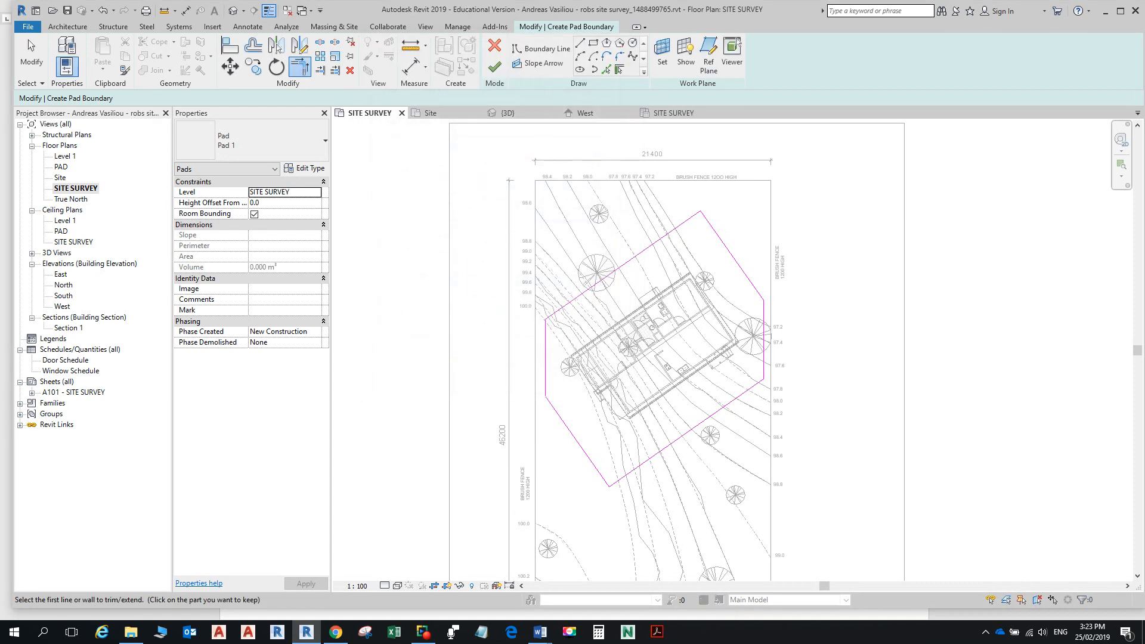
Step: Finish Pad 1, select the toposurface, and view the house on the cut terrain in 3D
left_click(495, 67)
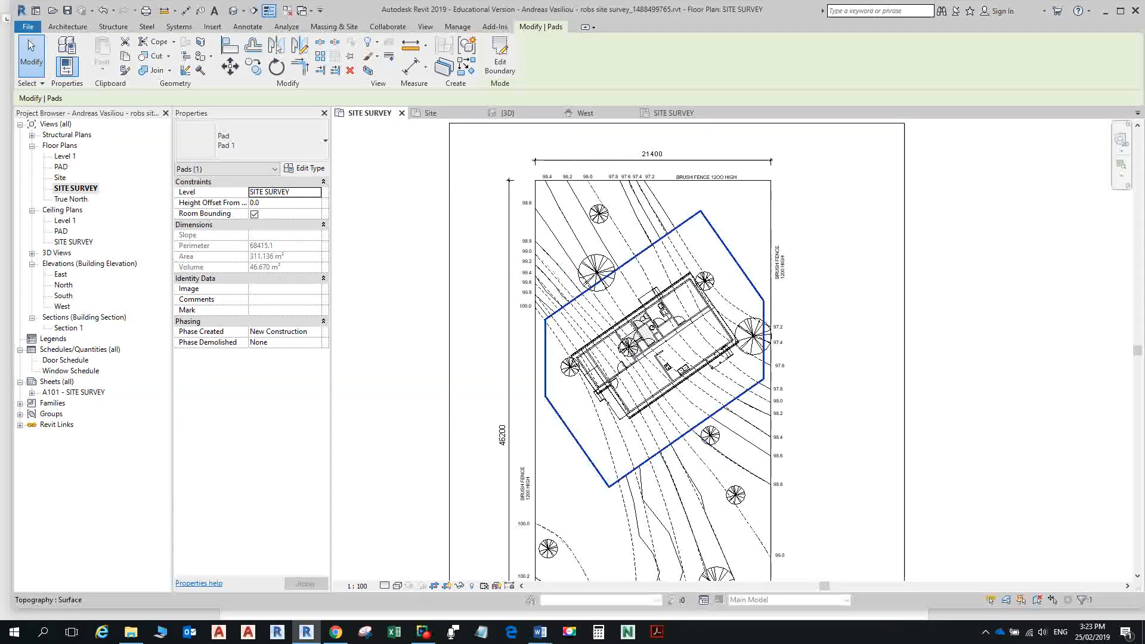
left_click(650, 245)
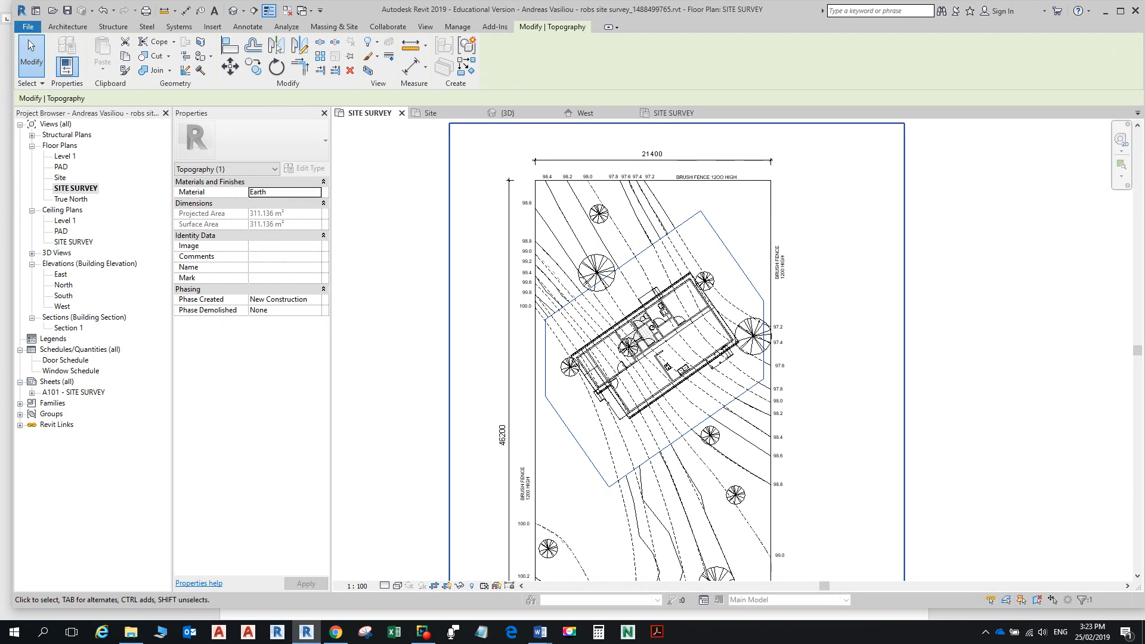
left_click(233, 10)
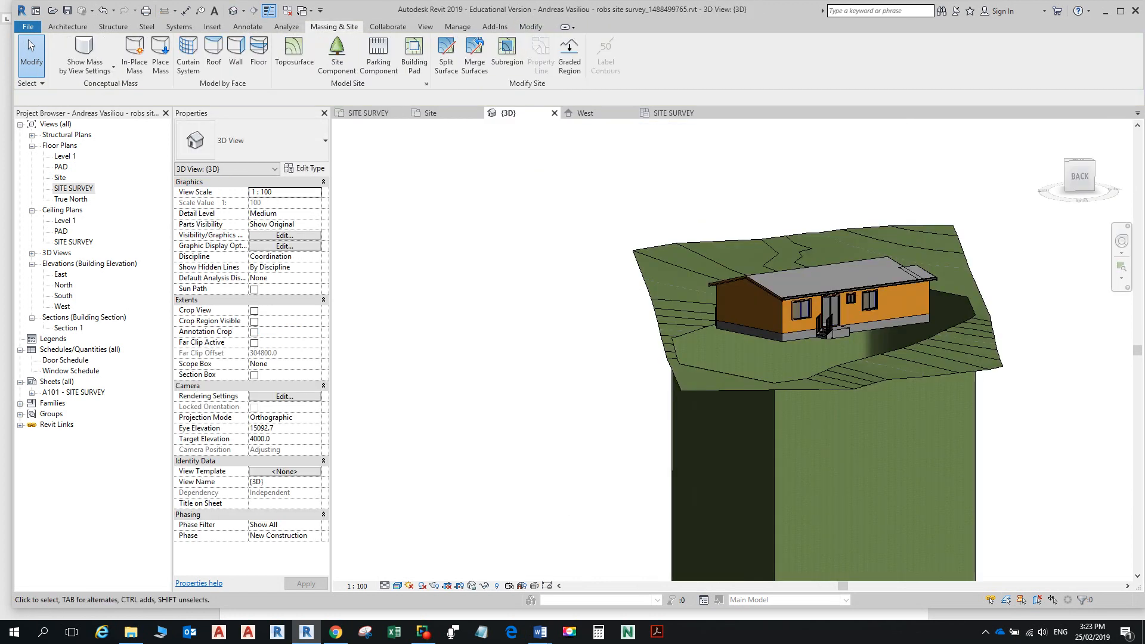
Step: Orbit and zoom around the pad and house in 3D, then go back to SITE SURVEY
scroll(877, 382, "down", 7)
scroll(877, 465, "down", 2)
middle_click_drag(876, 465, 856, 323)
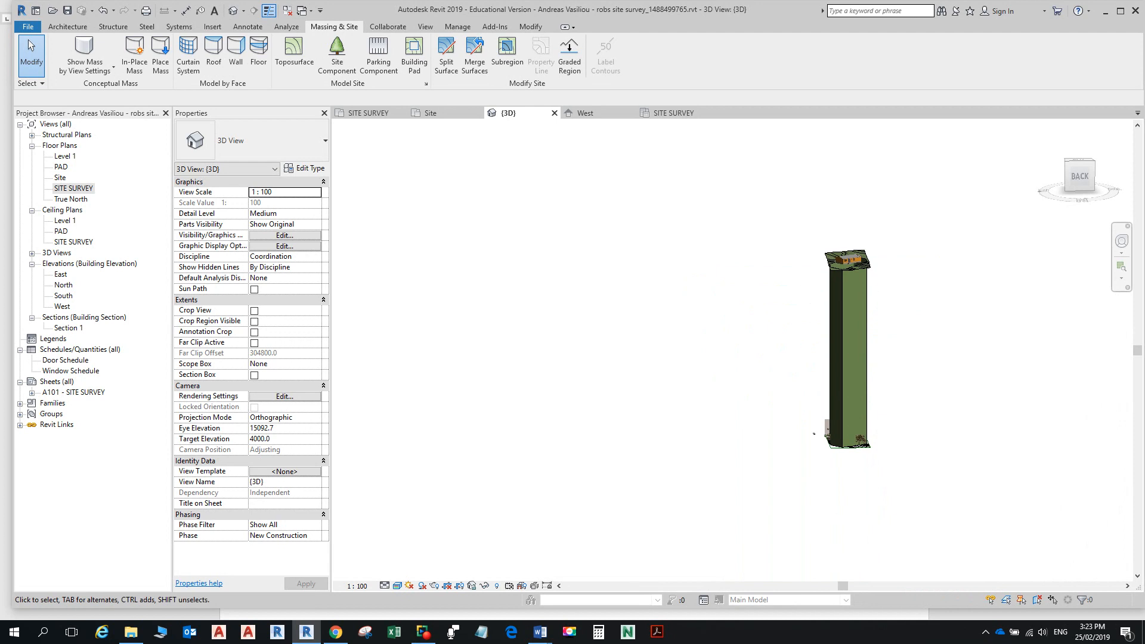
middle_click_drag(814, 434, 874, 356, "shift")
scroll(842, 447, "up", 8)
middle_click_drag(874, 355, 865, 440, "shift")
middle_click_drag(865, 439, 848, 307)
scroll(843, 304, "down", 3)
mouse_move(701, 512)
middle_mouse_down("shift")
mouse_move(711, 504)
mouse_move(720, 523)
middle_mouse_up("shift")
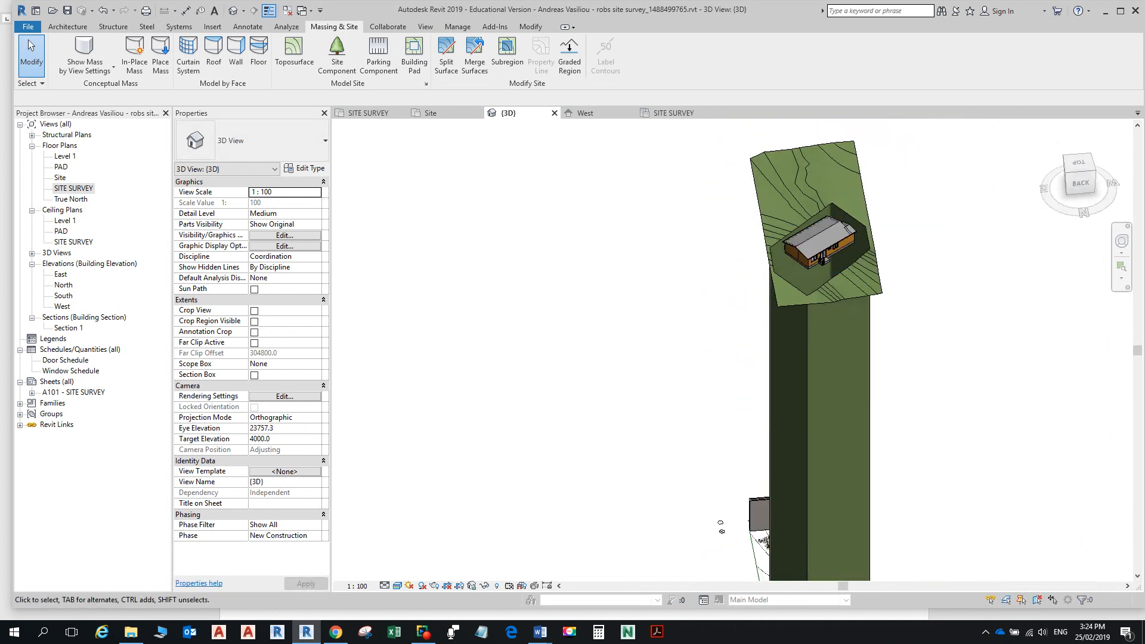
left_click(368, 114)
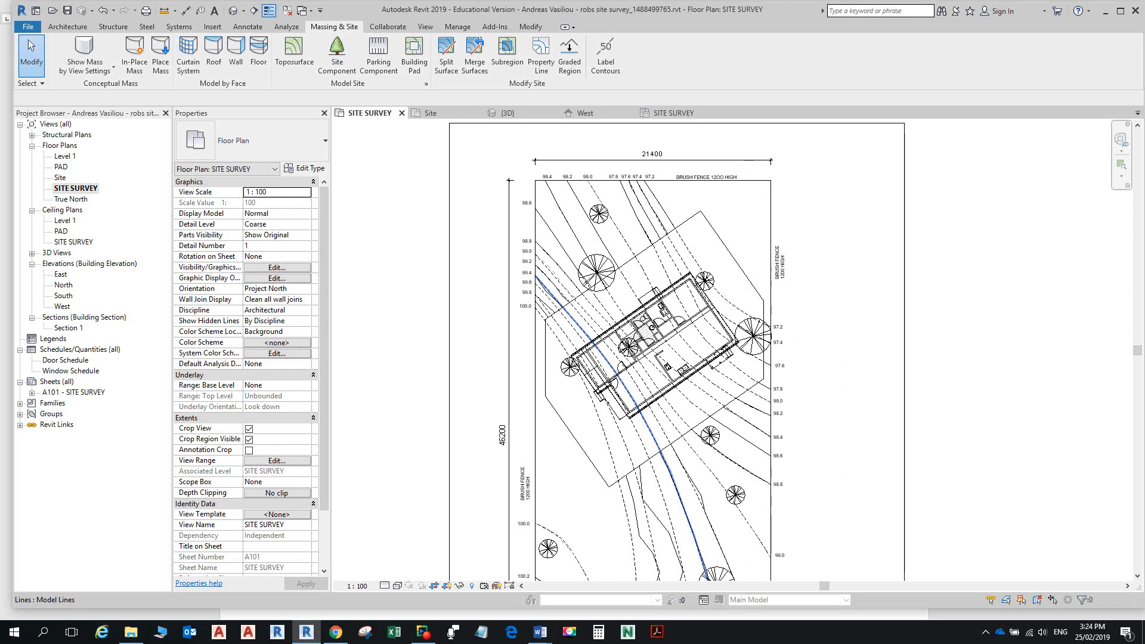
left_click(762, 311)
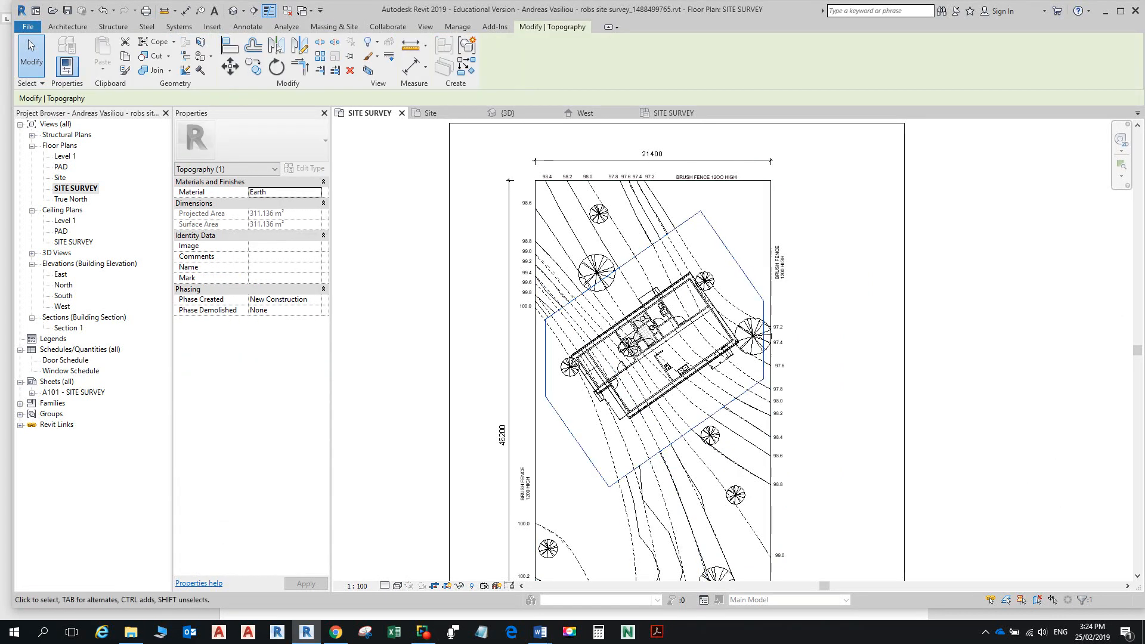
key("Escape")
left_click(545, 374)
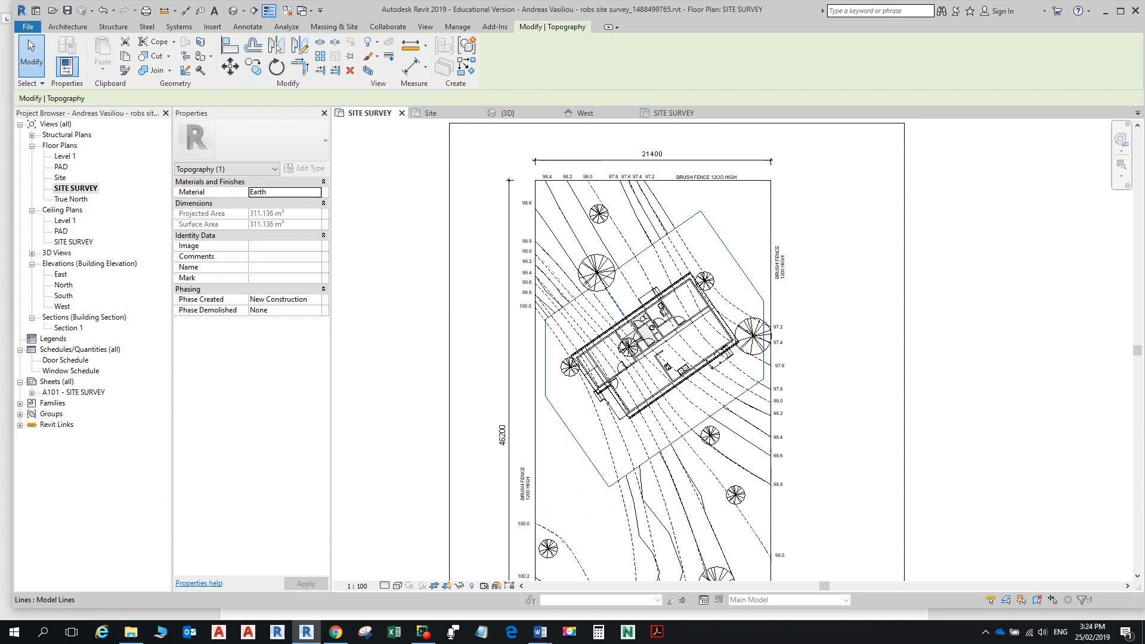
key("Escape")
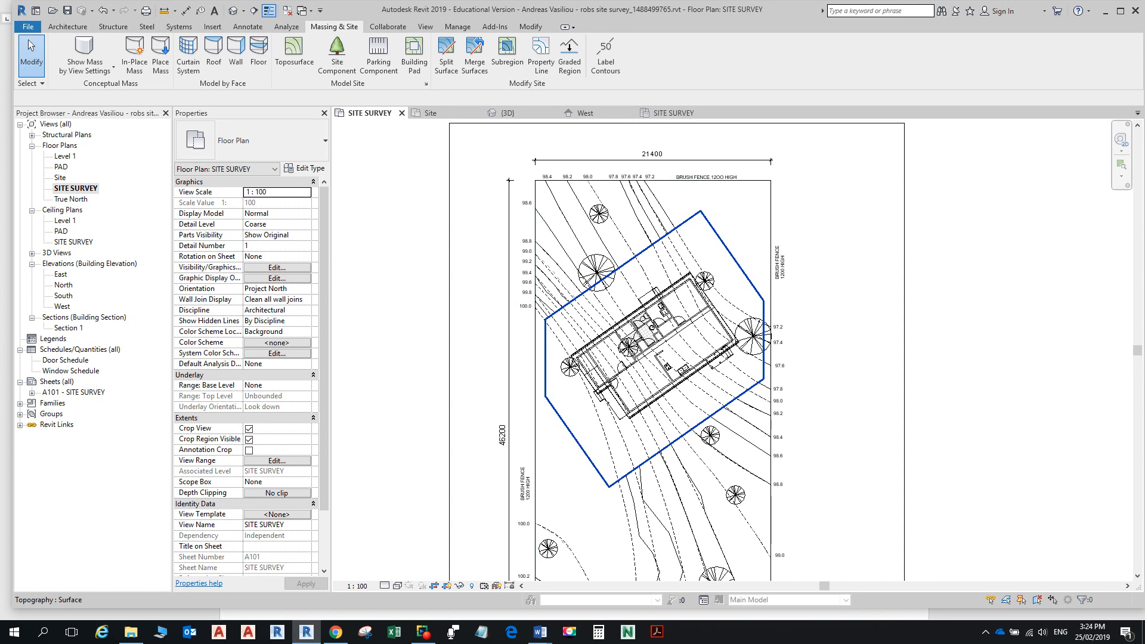
left_click(732, 256)
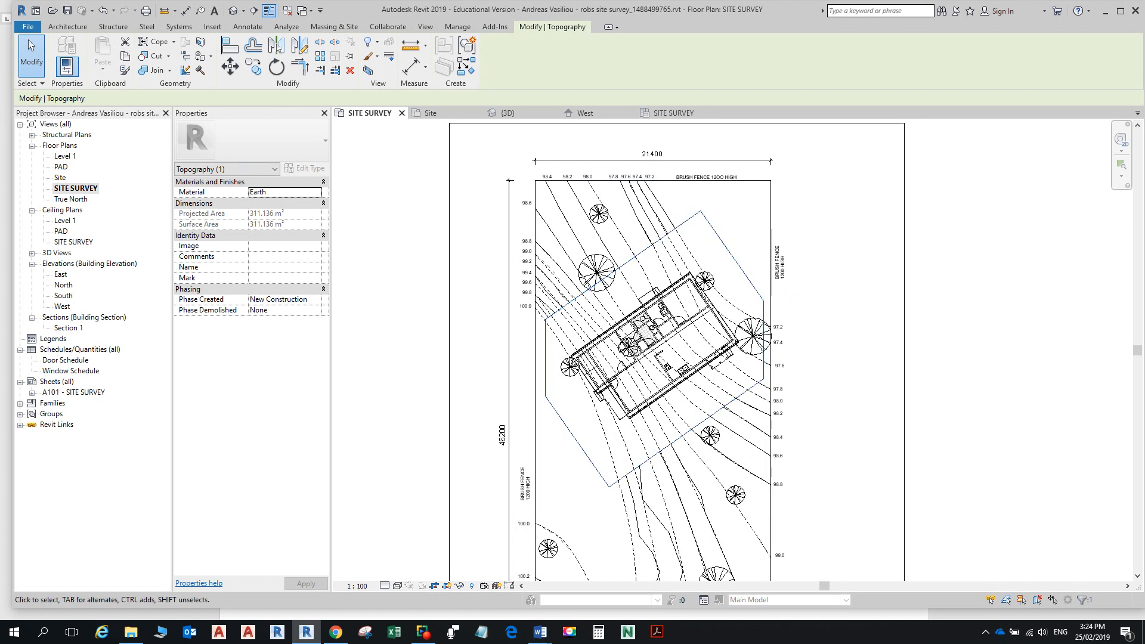
left_click(585, 113)
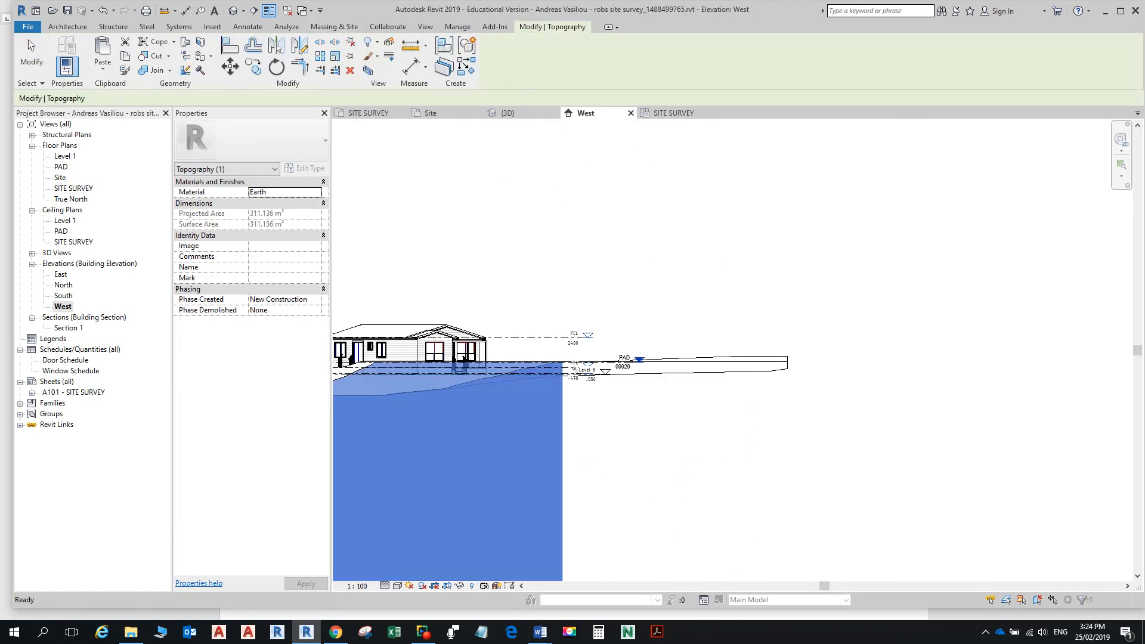
Step: Zoom the West elevation in on the ground line by the trees and select the ground line
scroll(662, 387, "down", 4)
middle_click_drag(662, 387, 721, 184)
middle_click_drag(648, 565, 665, 386)
scroll(664, 409, "up", 7)
middle_click_drag(401, 372, 656, 412)
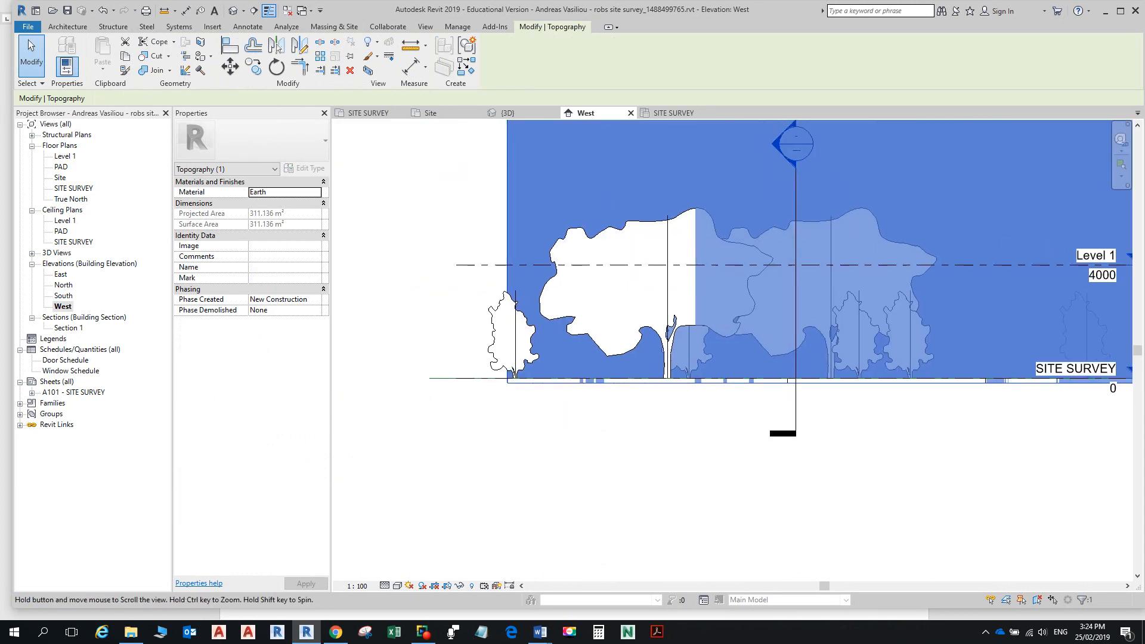
scroll(656, 412, "up", 1)
key("Escape")
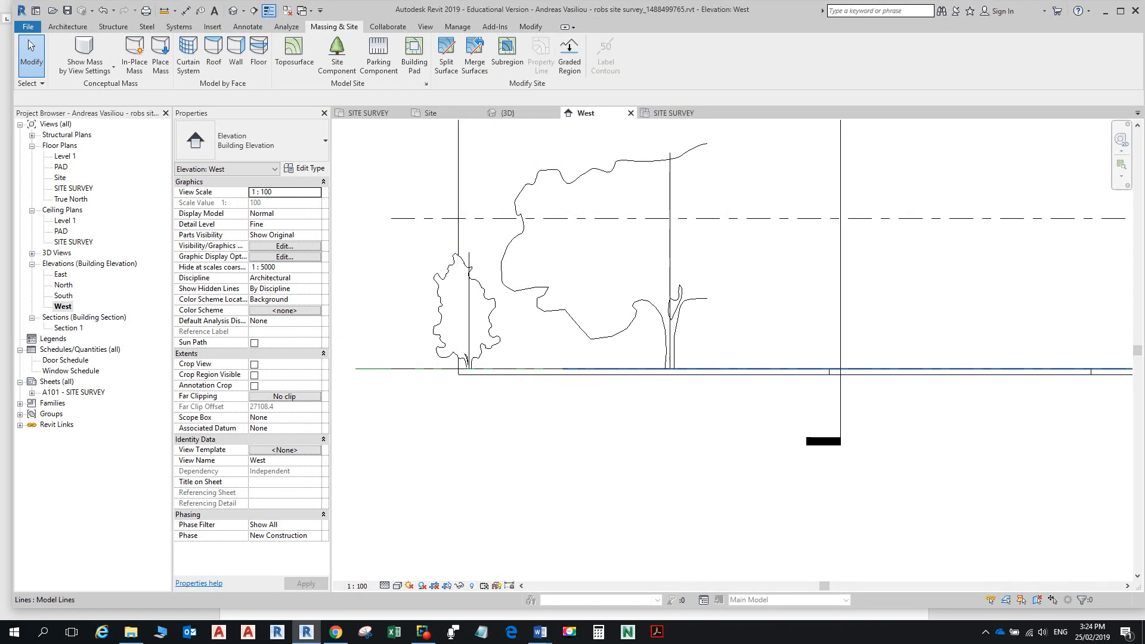
left_click(563, 369)
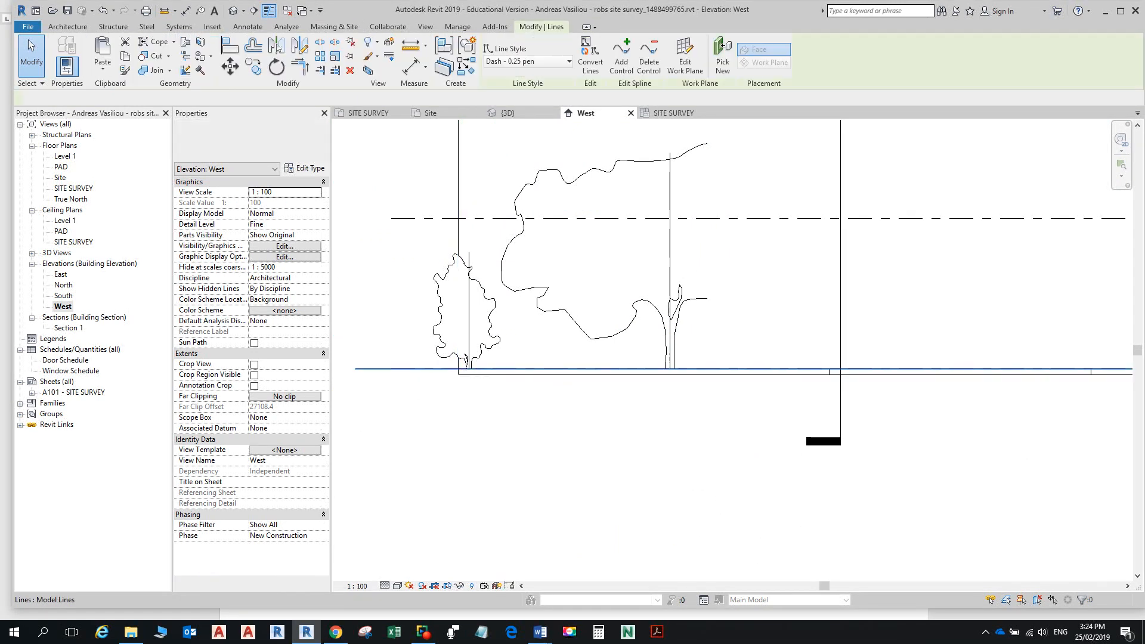
Step: Move Pad 1's boundary sketch onto the Level : PAD work plane, finish, and open Default 3D View
key("Escape")
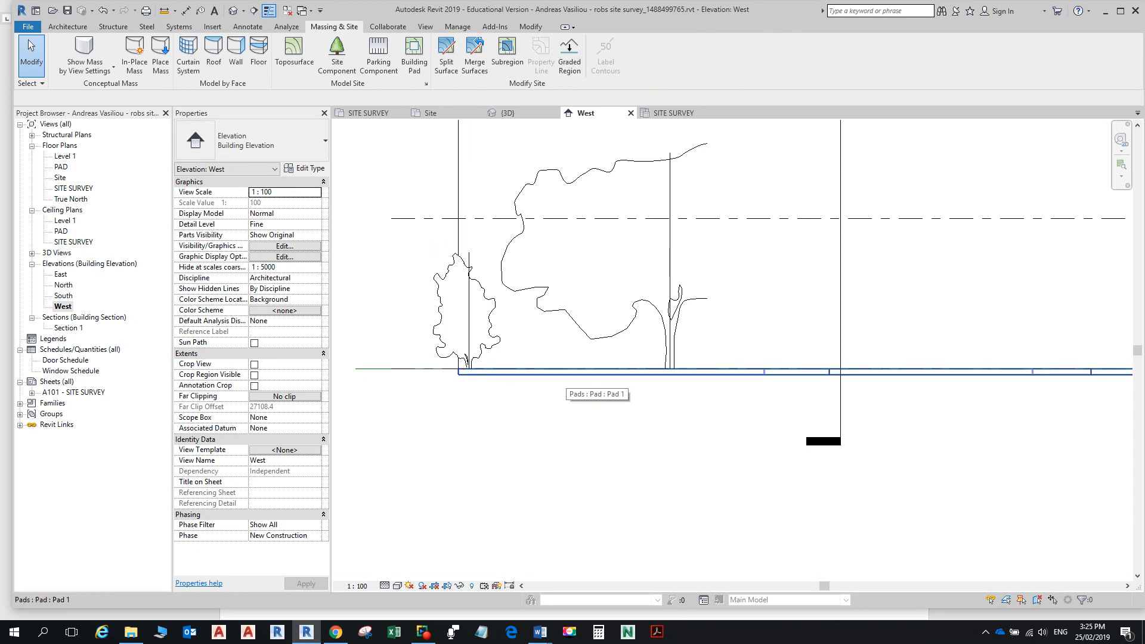
left_click(561, 372)
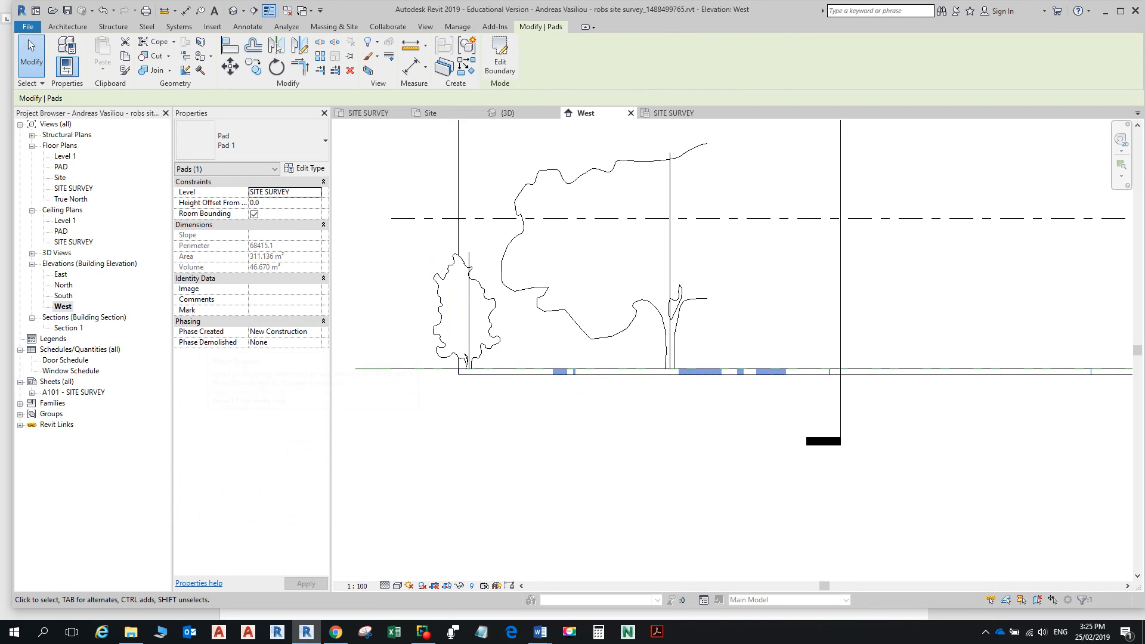
left_click(499, 57)
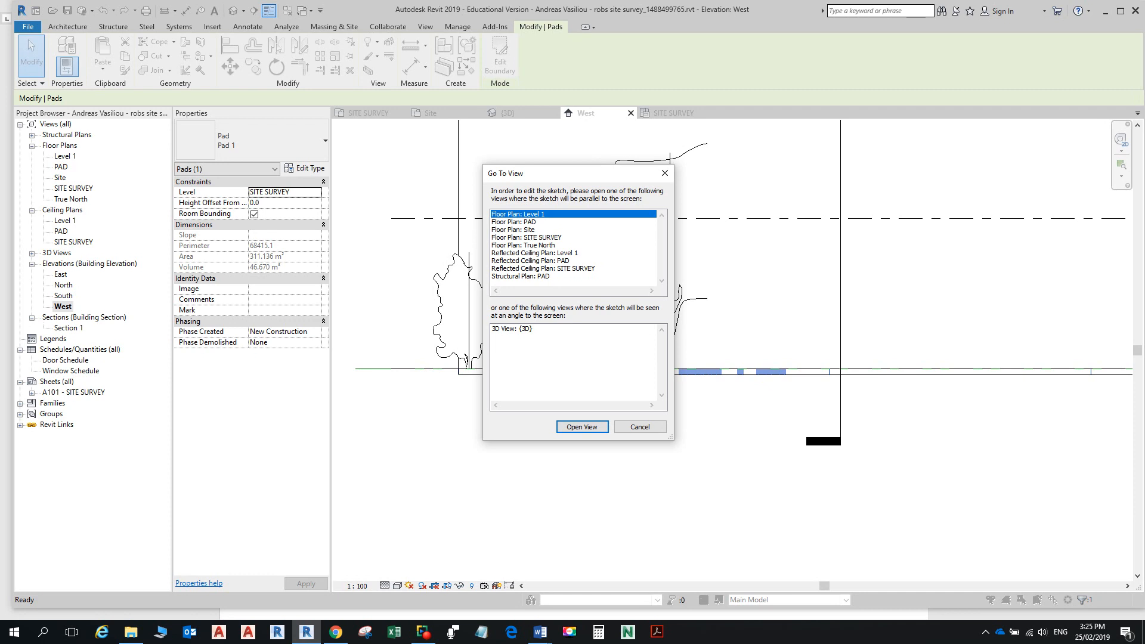
double_click(526, 237)
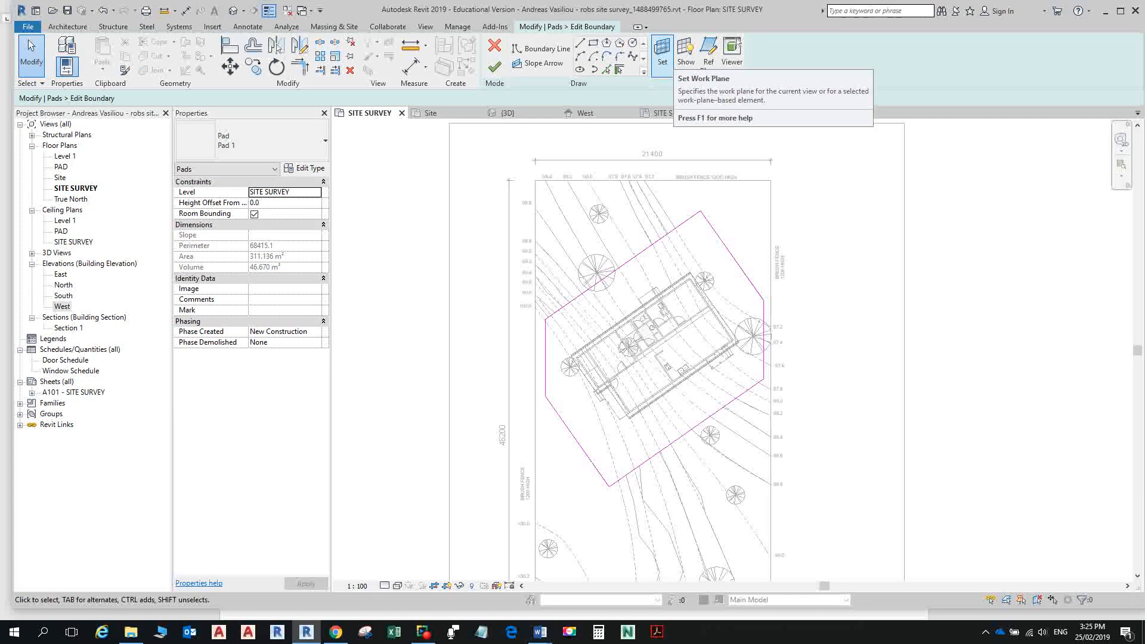
left_click(661, 52)
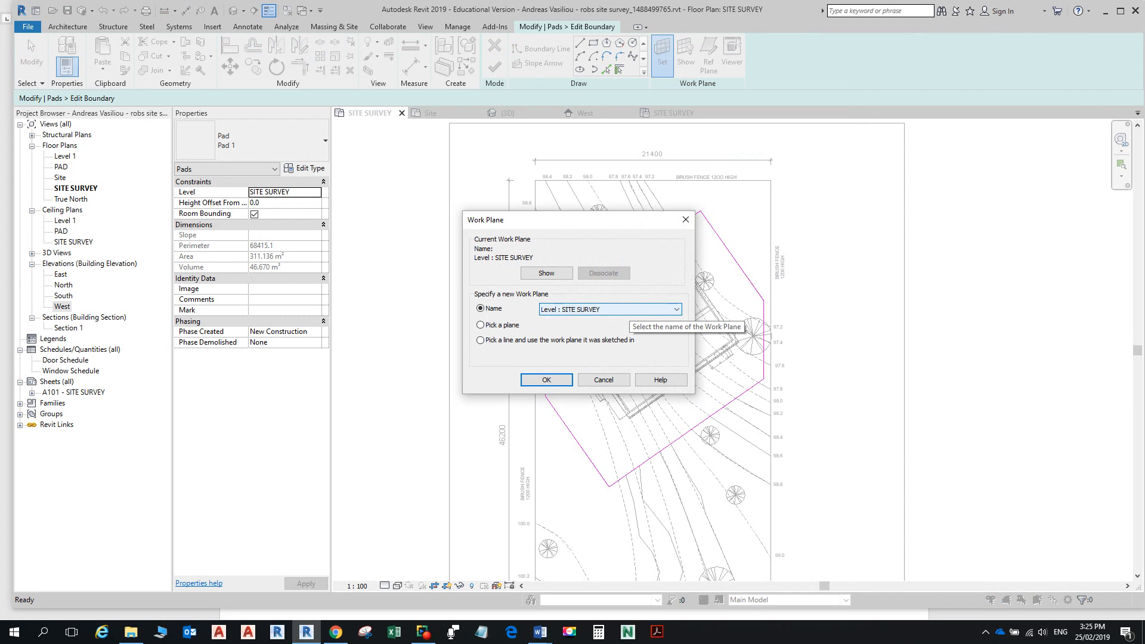
left_click(628, 310)
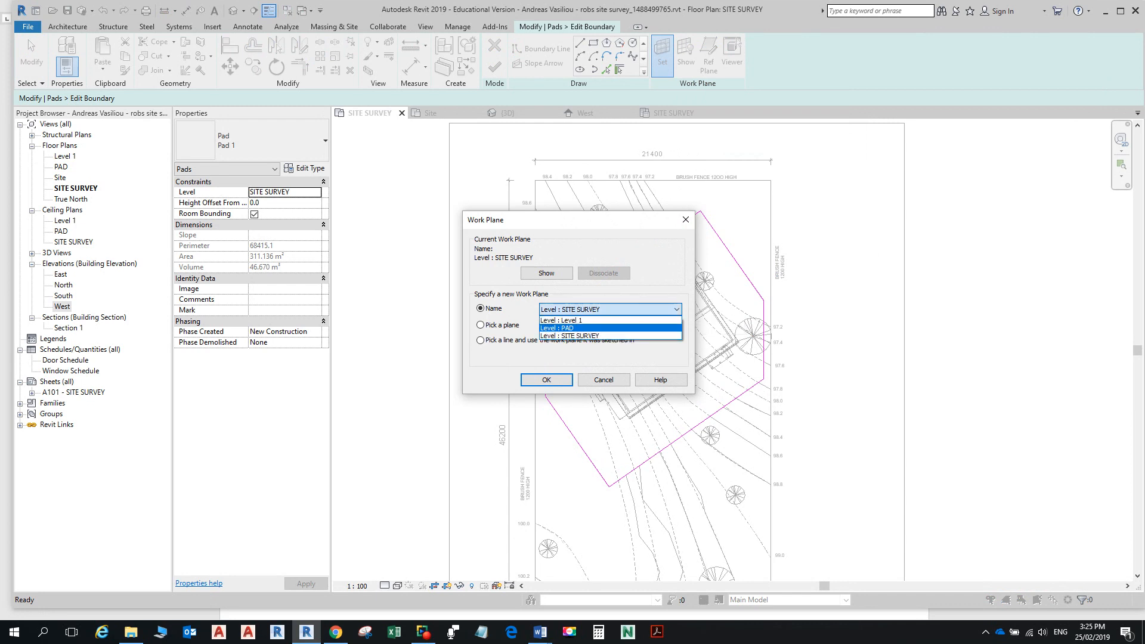
left_click(608, 328)
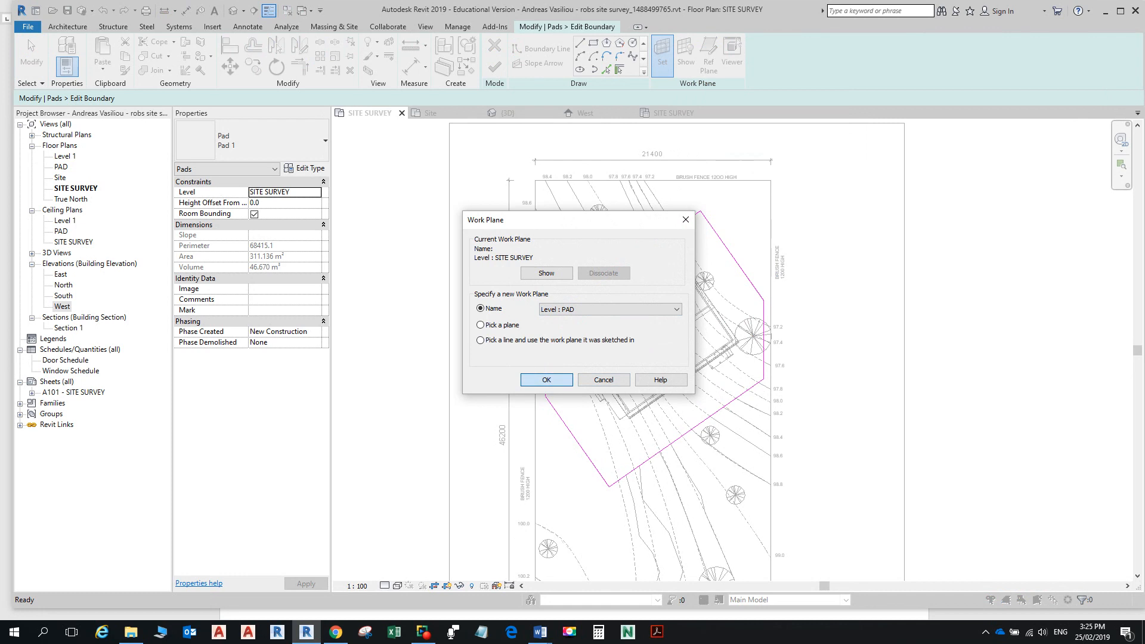
left_click(547, 380)
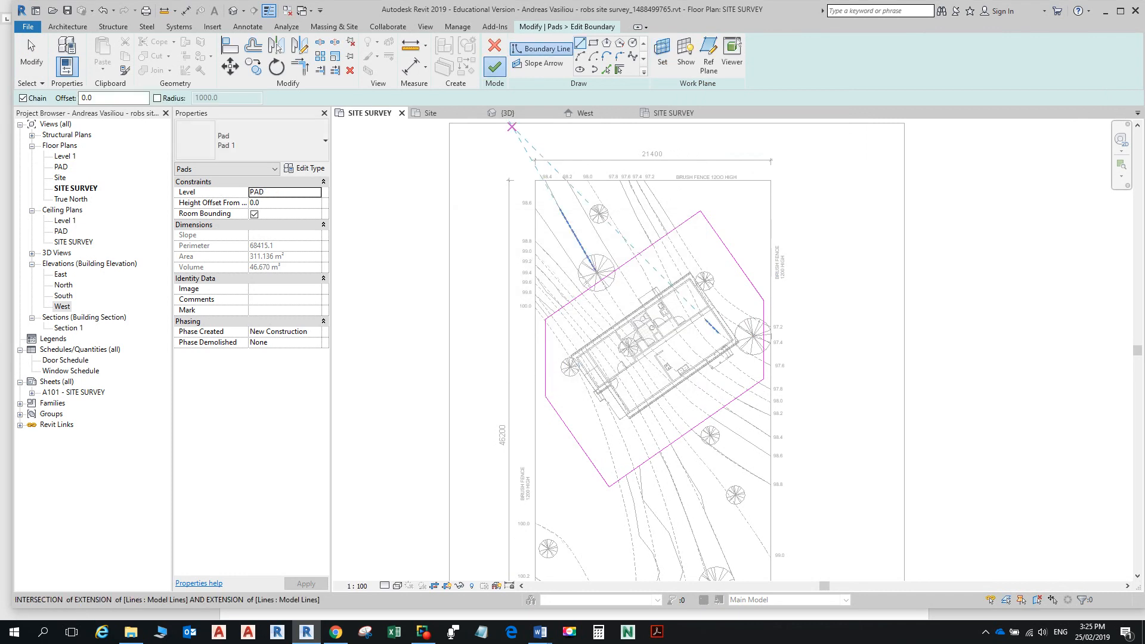
left_click(494, 67)
left_click(233, 10)
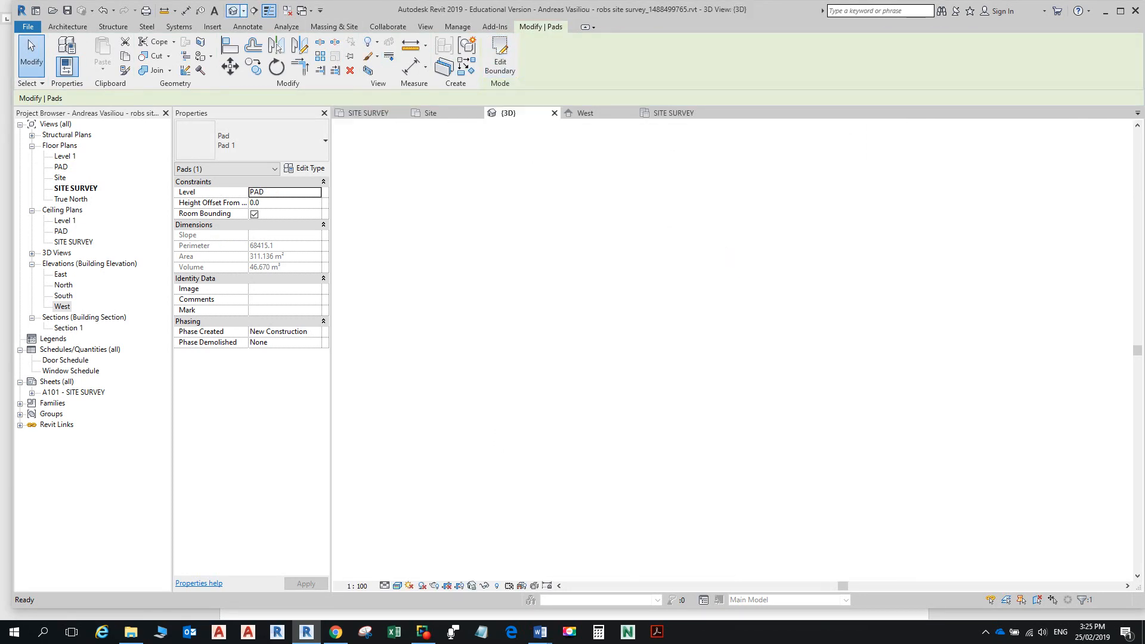
middle_click_drag(793, 358, 628, 397, "shift")
middle_click_drag(658, 289, 723, 416)
scroll(723, 415, "up", 7)
scroll(790, 380, "down", 6)
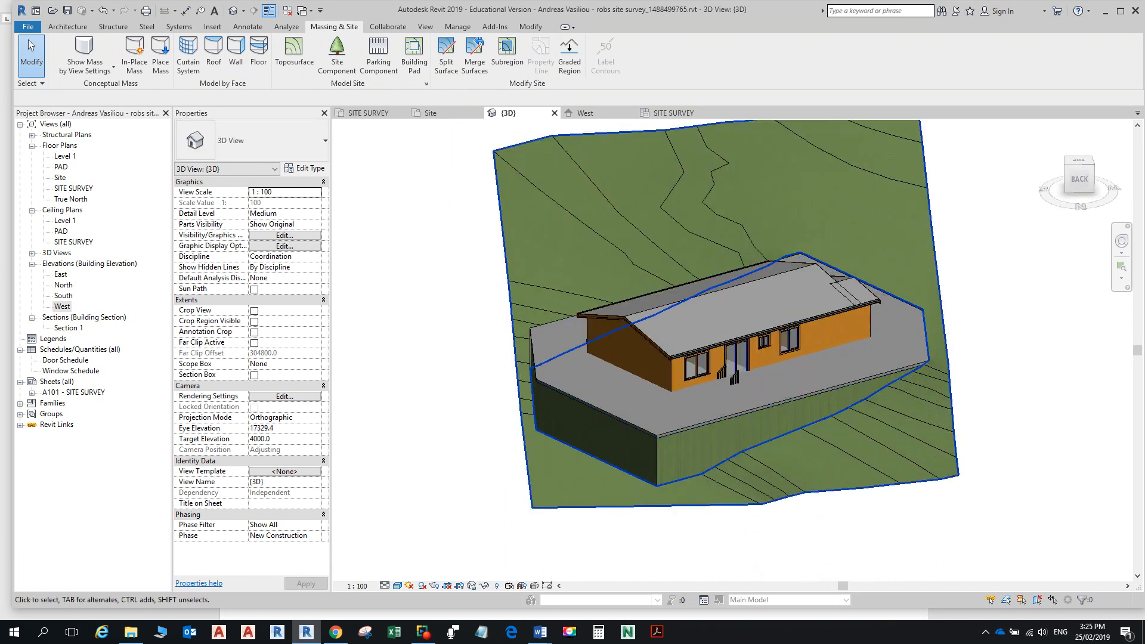
middle_click_drag(790, 380, 876, 361, "shift")
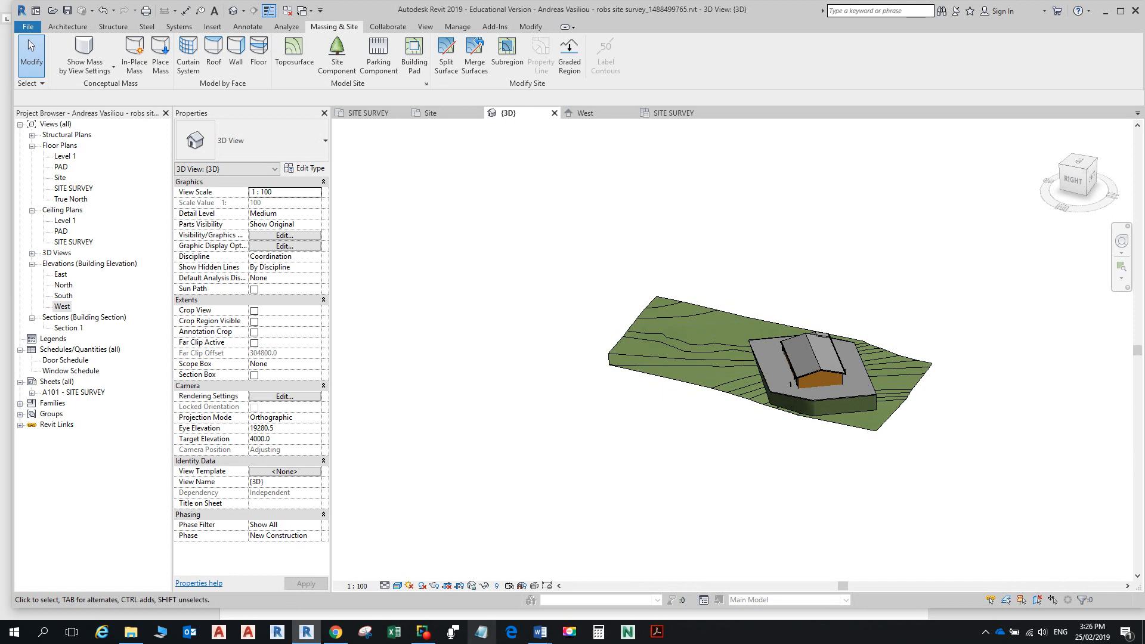
Step: Scroll the Word notes to steps 7–12 referencing Toposurface House Notes Dec 2017c.pdf
left_click(656, 632)
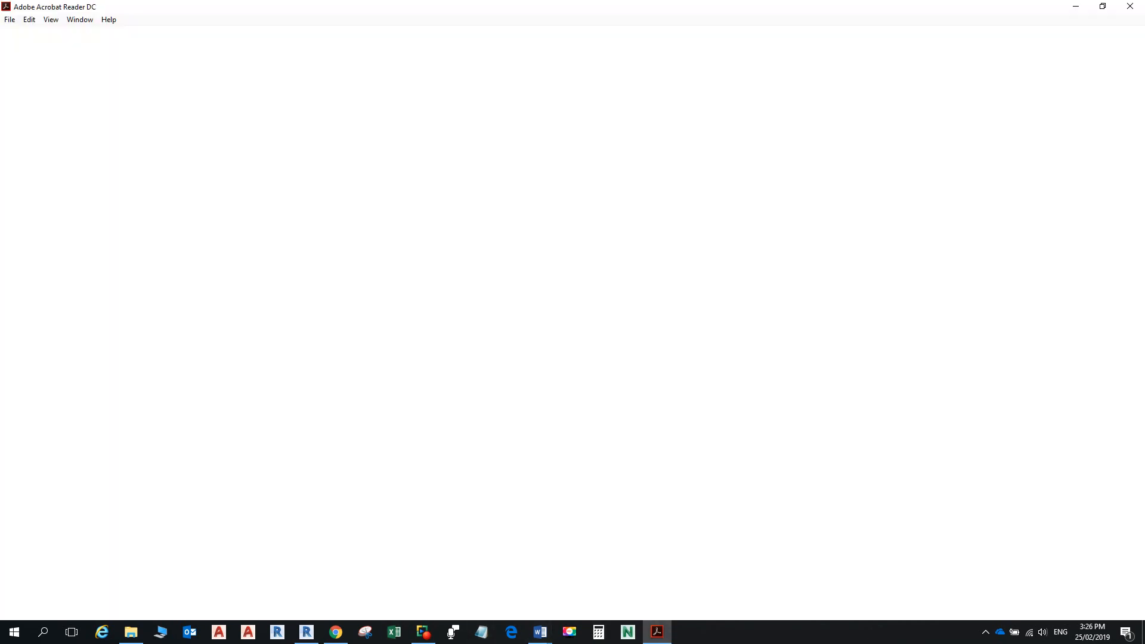
key("alt+Tab")
key("alt+Tab")
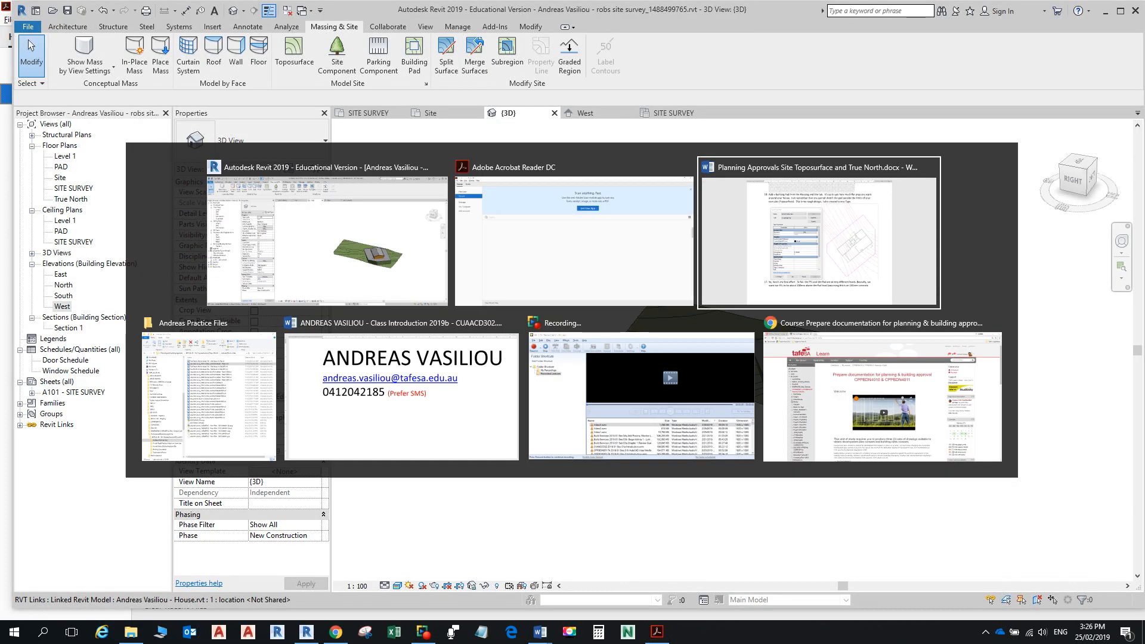
scroll(574, 322, "up", 6)
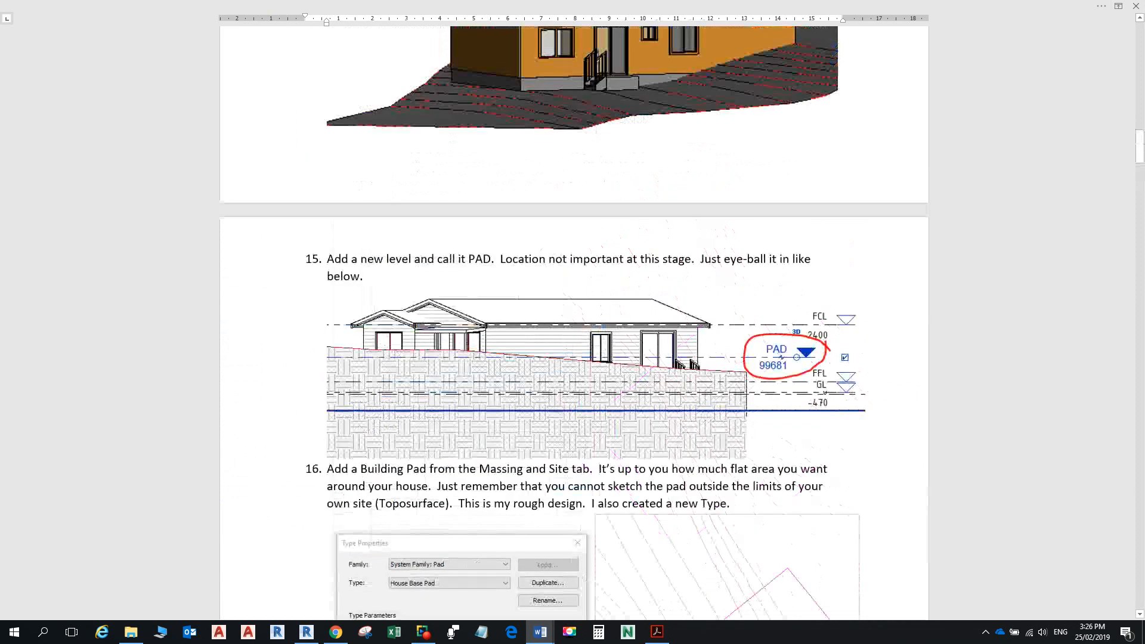
scroll(574, 322, "up", 15)
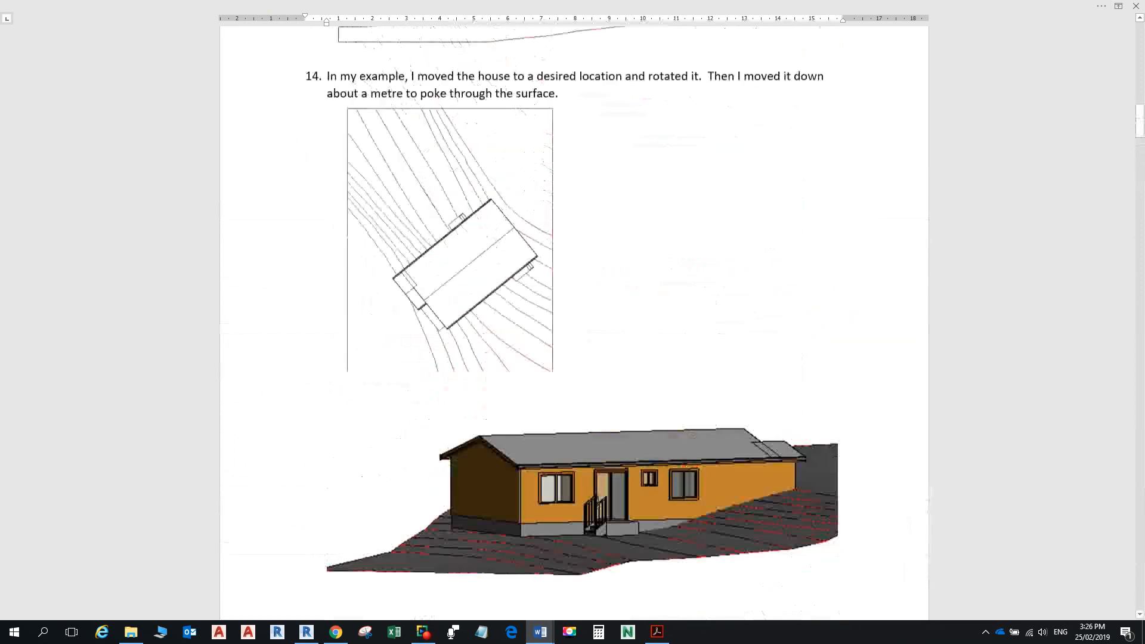
scroll(573, 322, "up", 6)
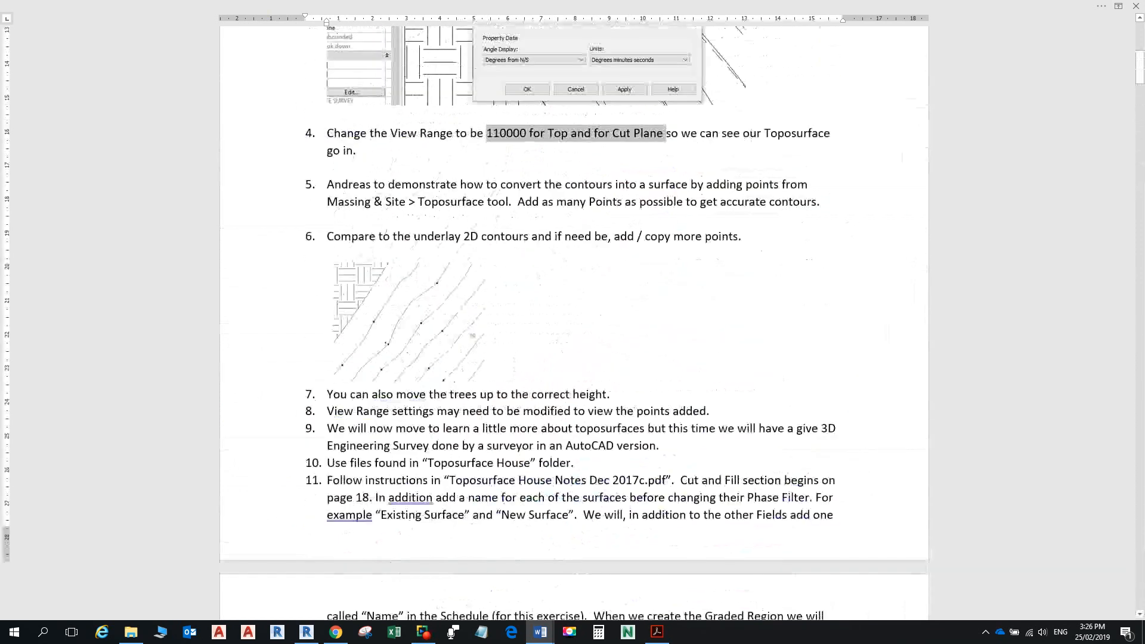
scroll(573, 322, "down", 1)
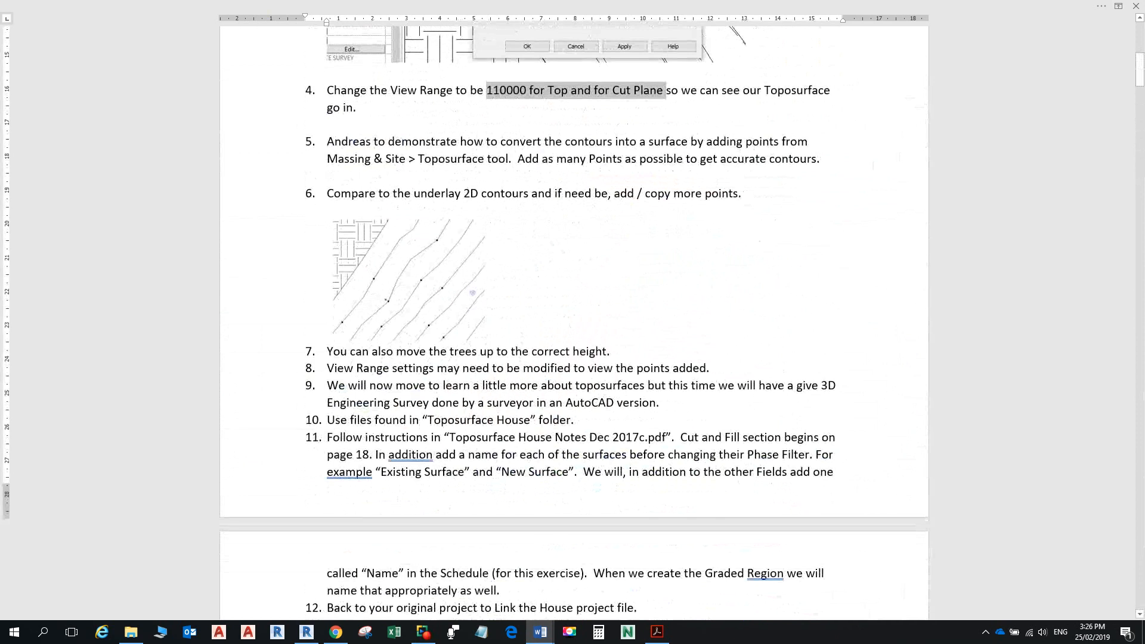
scroll(574, 322, "up", 4, "ctrl")
scroll(574, 322, "down", 5)
scroll(573, 322, "up", 3, "ctrl")
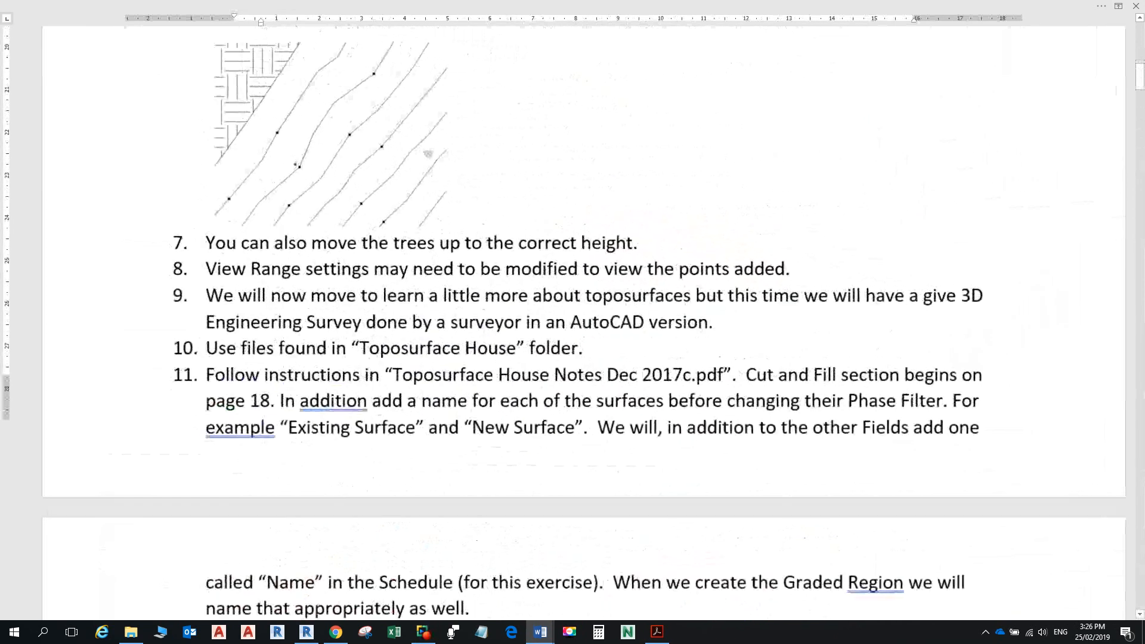
scroll(573, 322, "down", 3)
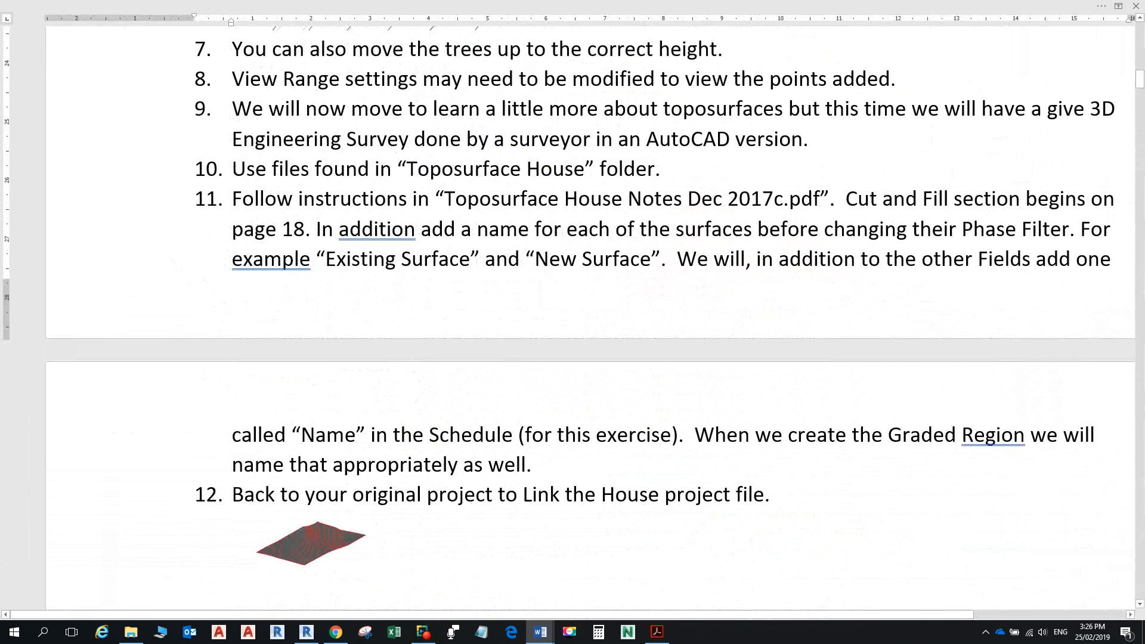
Step: Glance at the Revit 3D model and Acrobat, then return to the Word notes at step 12
key("alt+Tab")
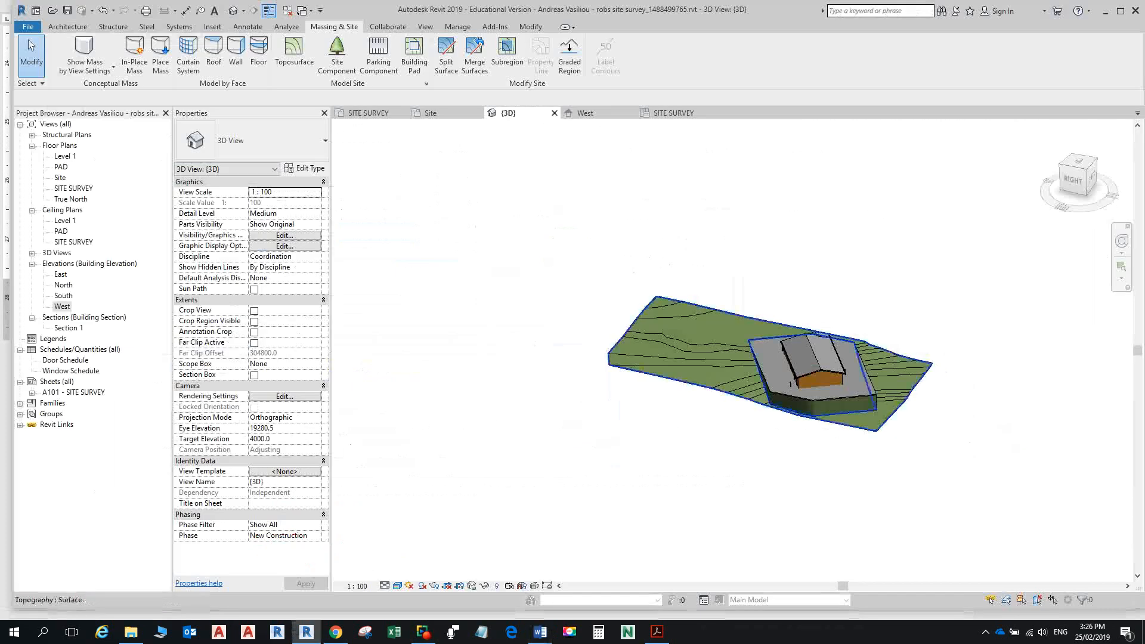
key("alt+Tab")
key("alt+Tab")
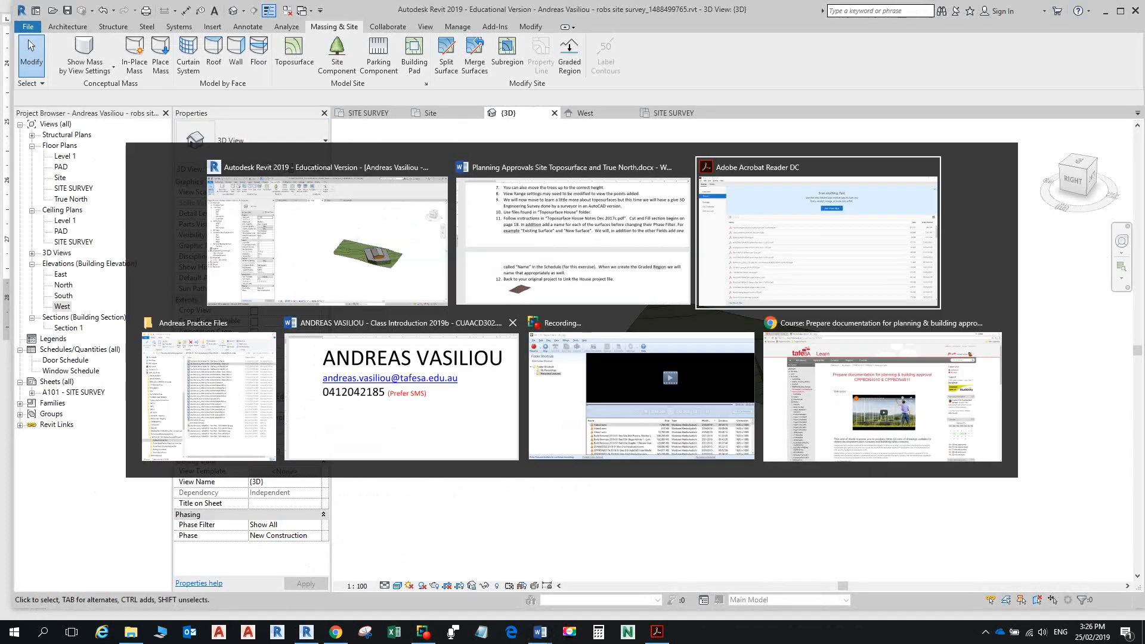
key("alt+Tab")
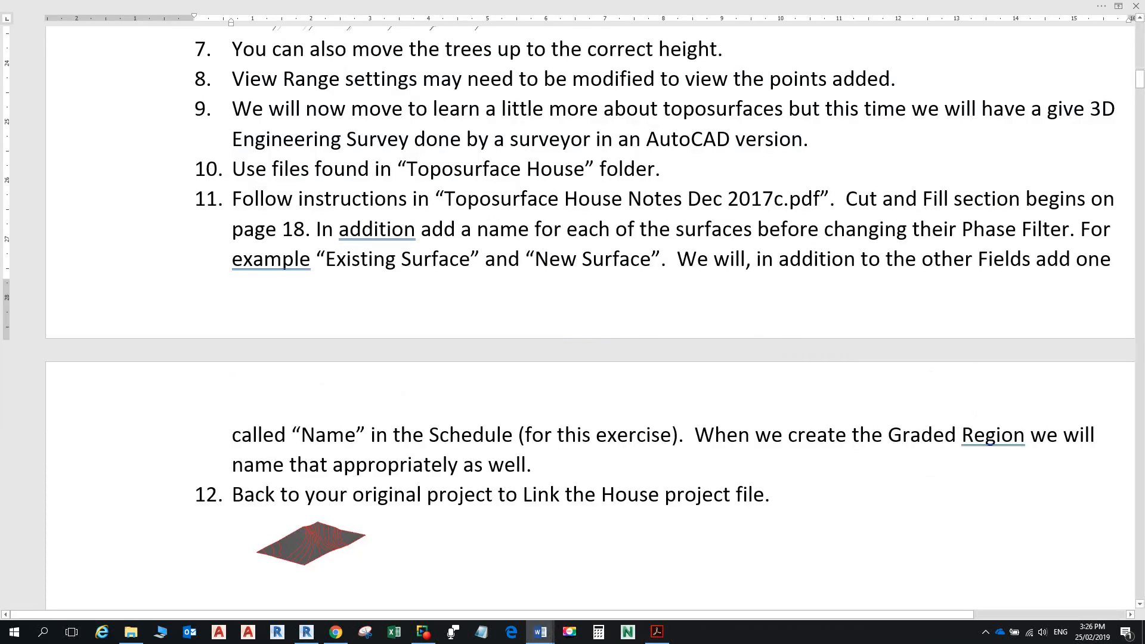
Step: Open Toposurface House Notes Dec 2017c.pdf from the Toposurface House folder in File Explorer
left_click(132, 632)
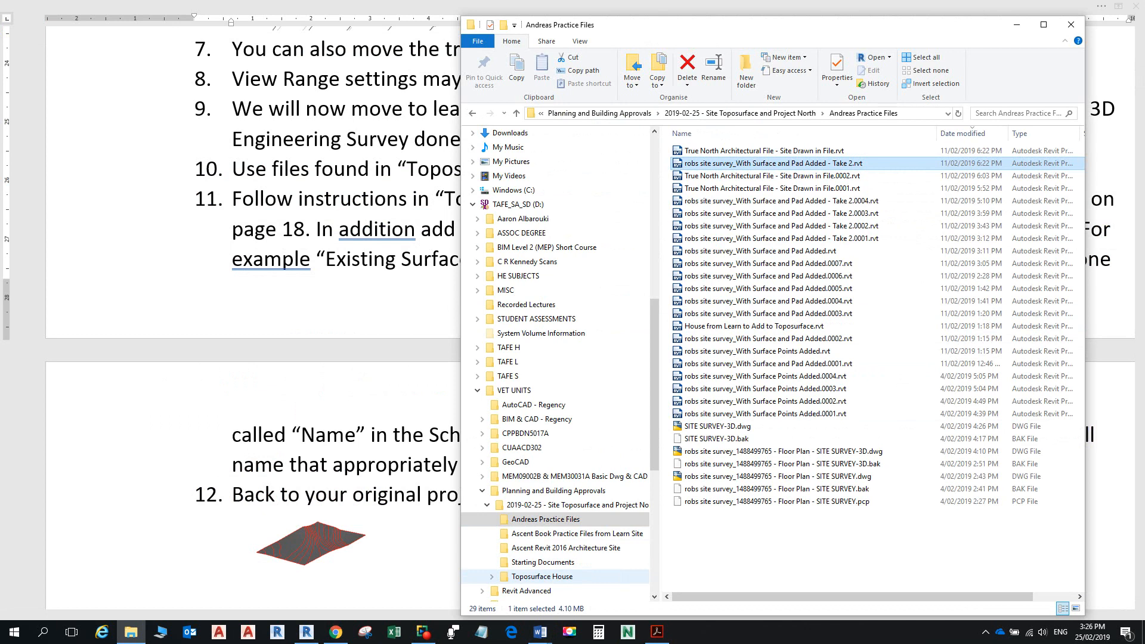
left_click(542, 576)
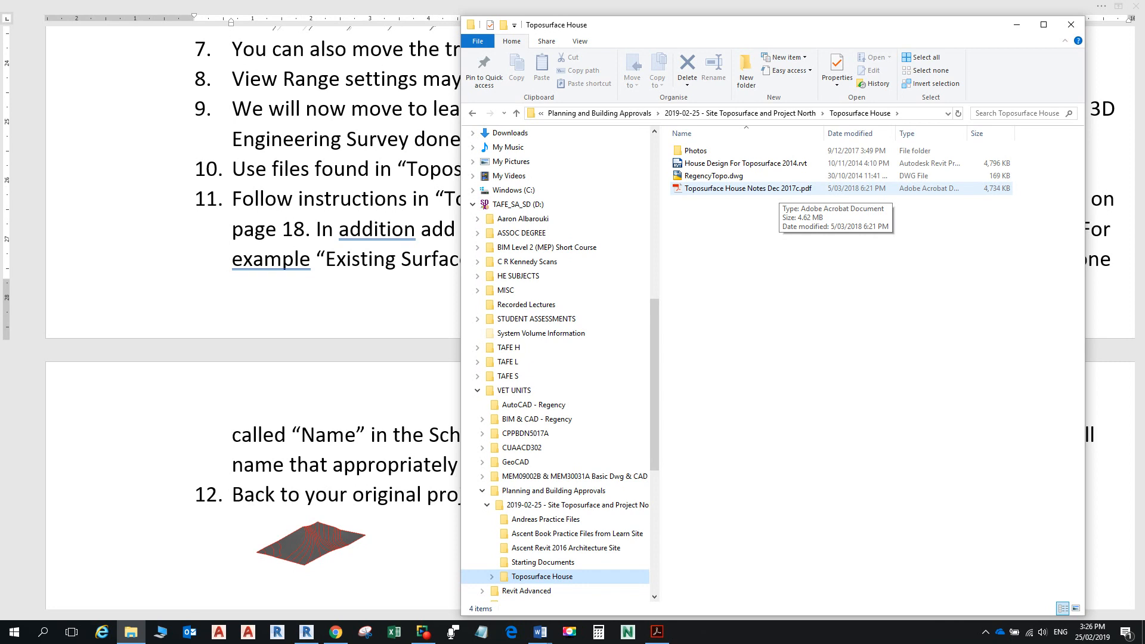
double_click(775, 188)
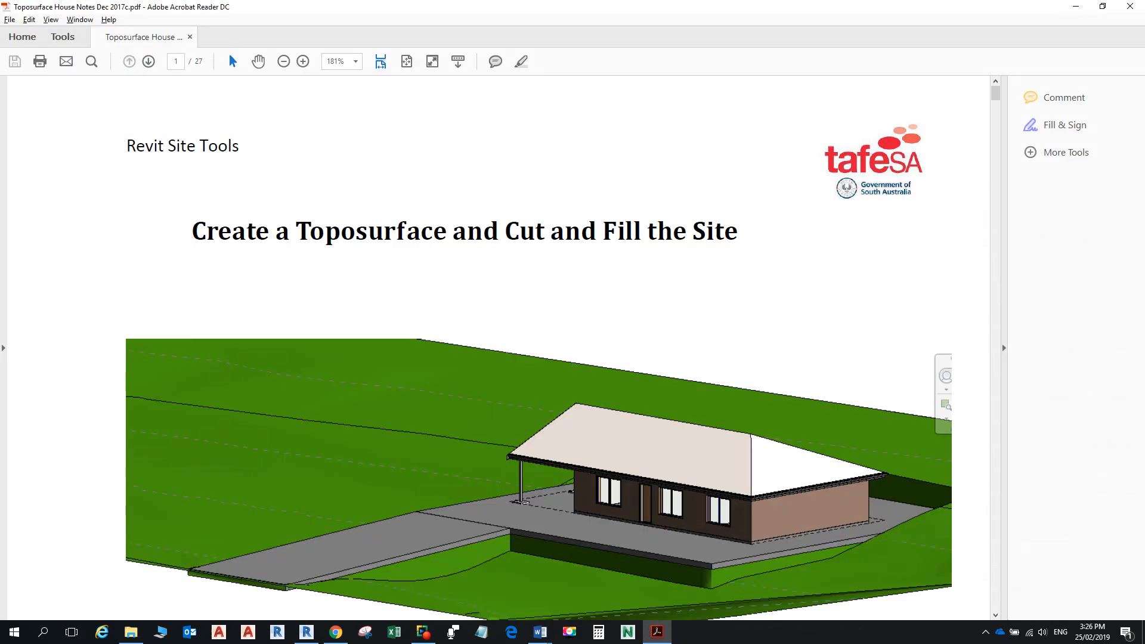
Step: Read the notes down to page 19's Cut and Fill steps, then return to Revit's 3D site view
scroll(499, 347, "down", 5)
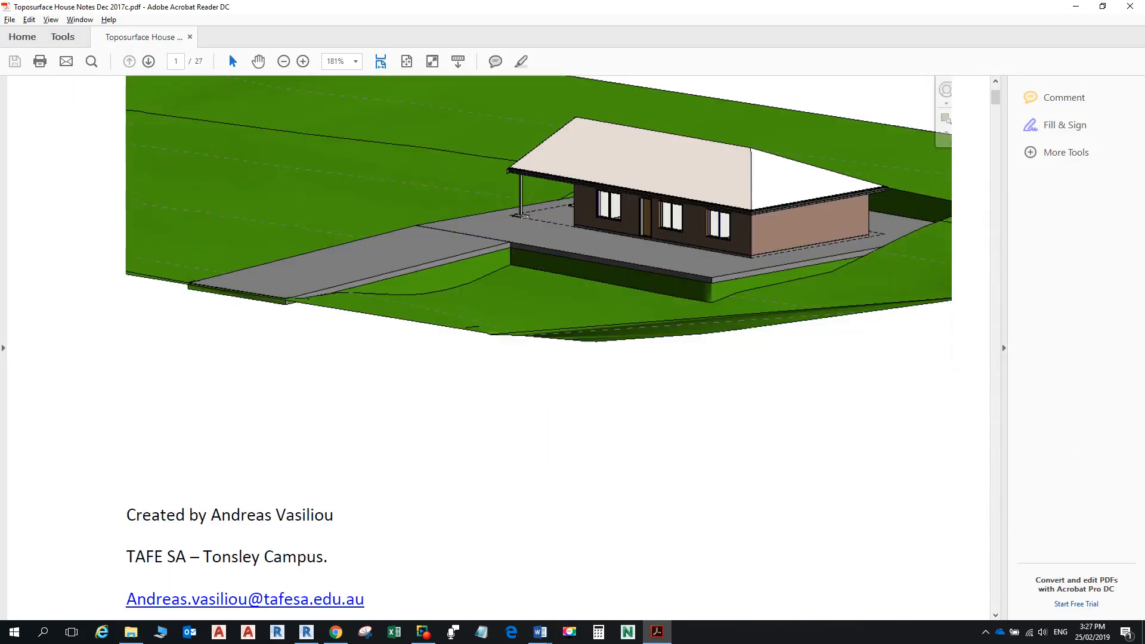
scroll(498, 347, "down", 1, "ctrl")
scroll(498, 347, "down", 9)
scroll(499, 347, "down", 12)
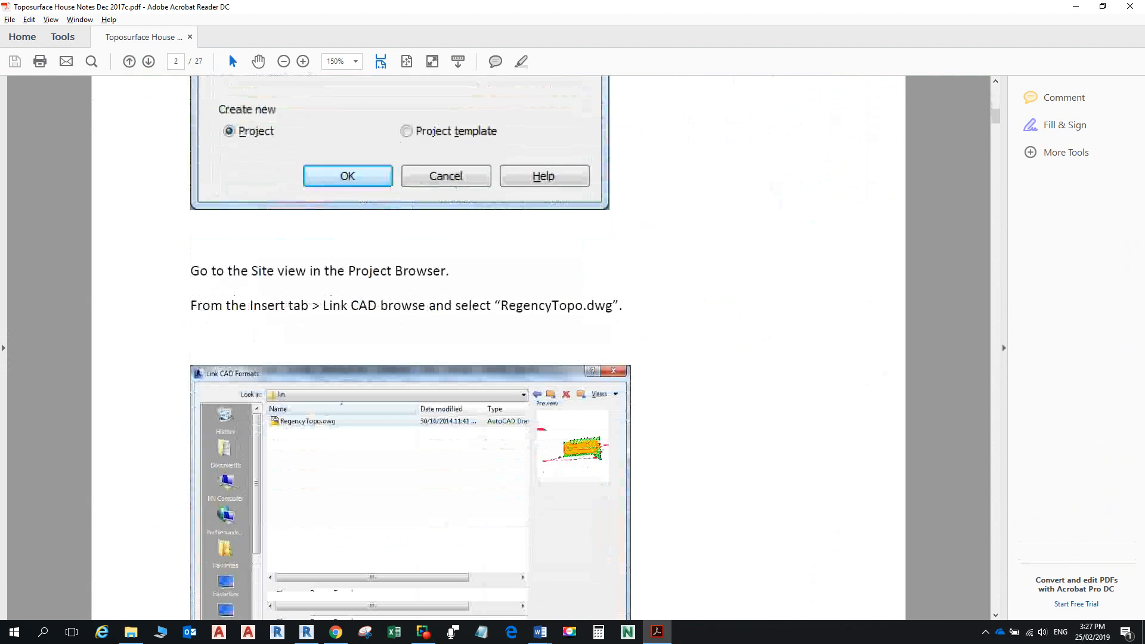
scroll(557, 284, "up", 2, "ctrl")
scroll(557, 283, "down", 3, "ctrl")
scroll(557, 283, "down", 8)
scroll(556, 283, "down", 8)
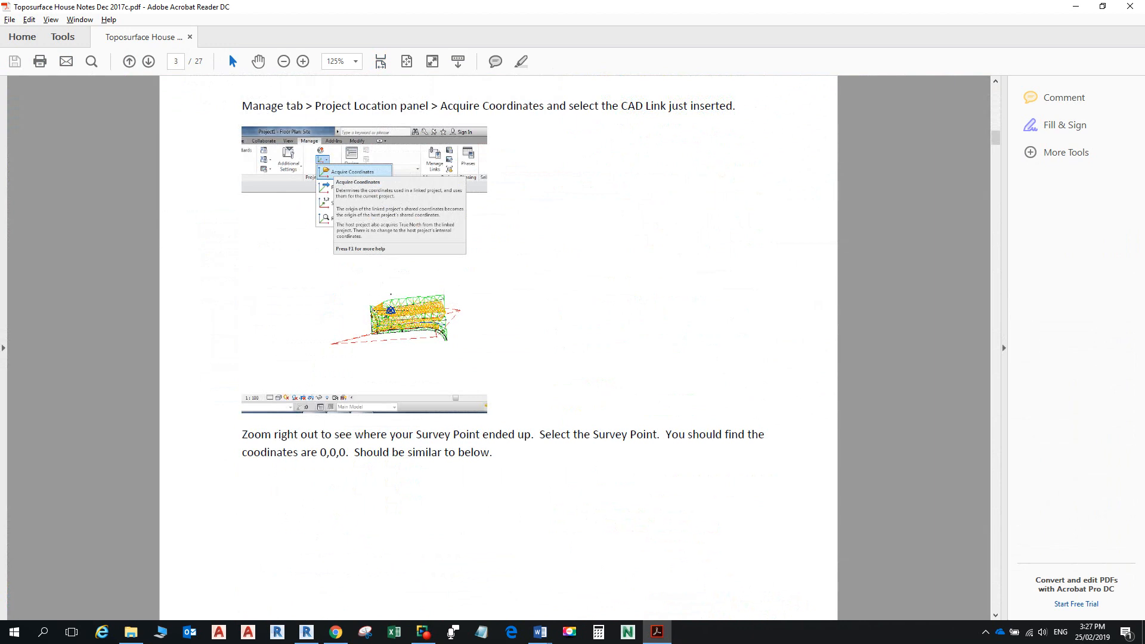
scroll(557, 283, "down", 16)
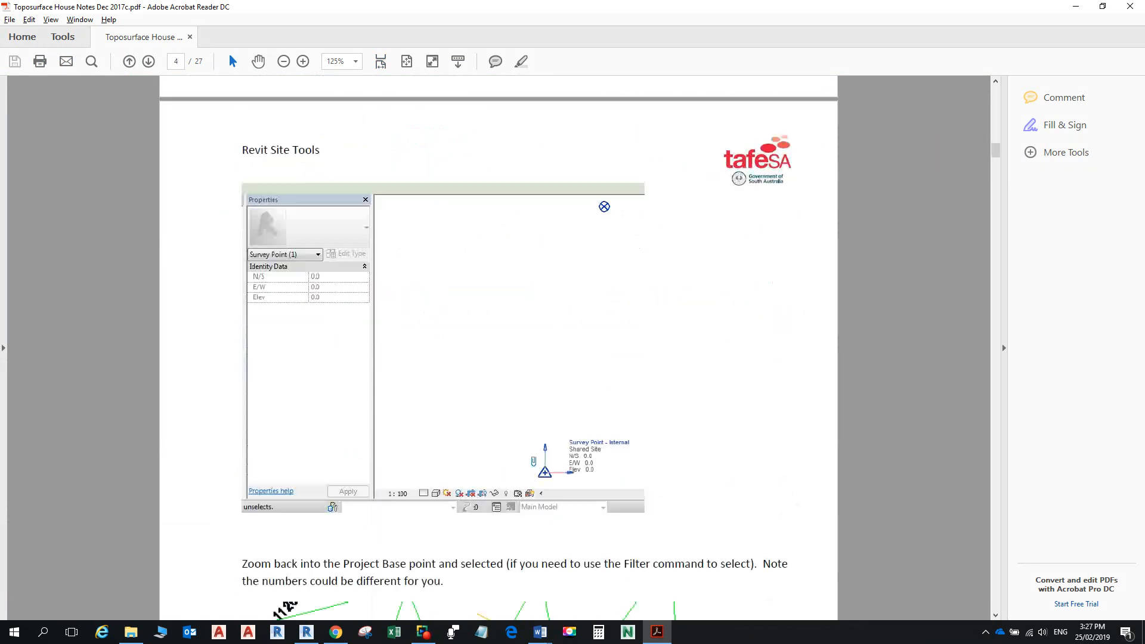
scroll(593, 446, "down", 6)
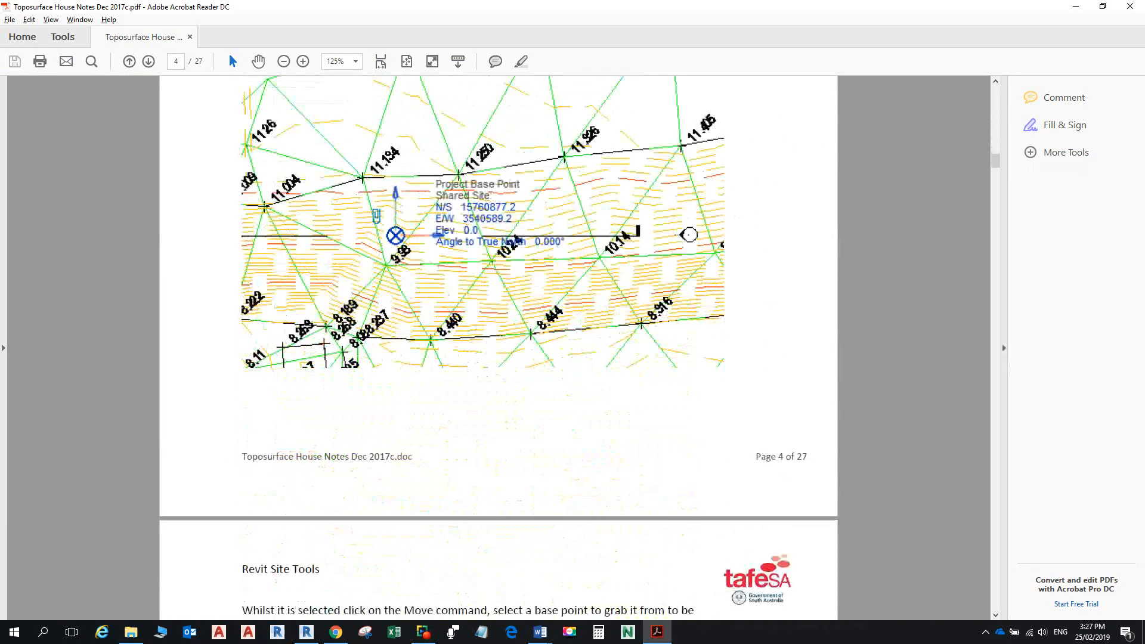
scroll(498, 346, "down", 20)
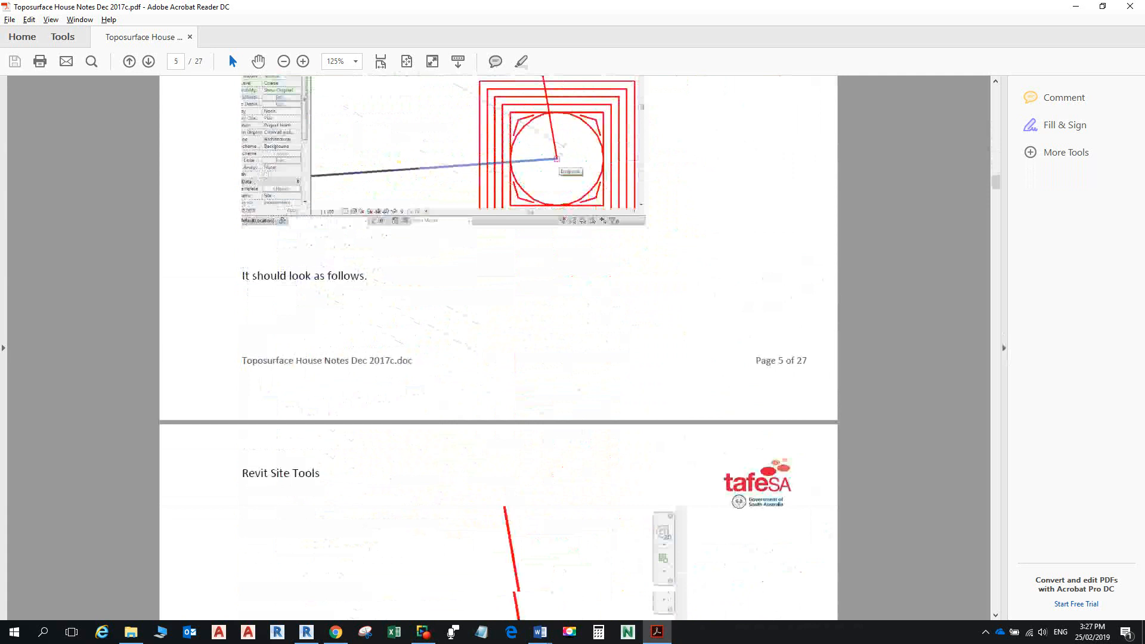
scroll(499, 346, "down", 4, "ctrl")
scroll(499, 345, "down", 10)
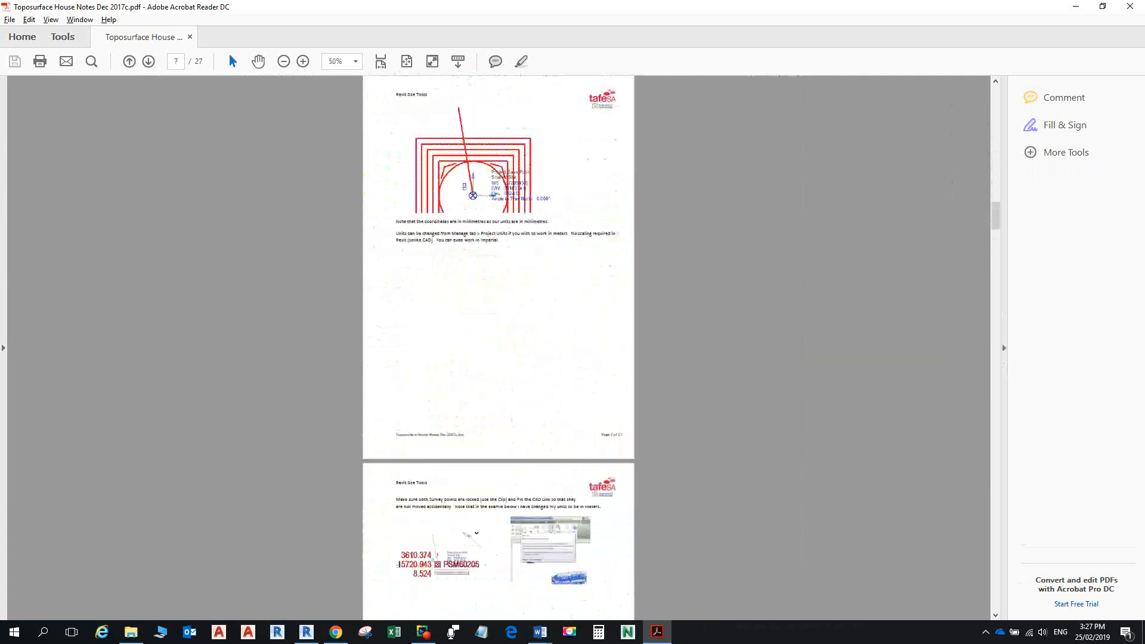
scroll(498, 348, "down", 15)
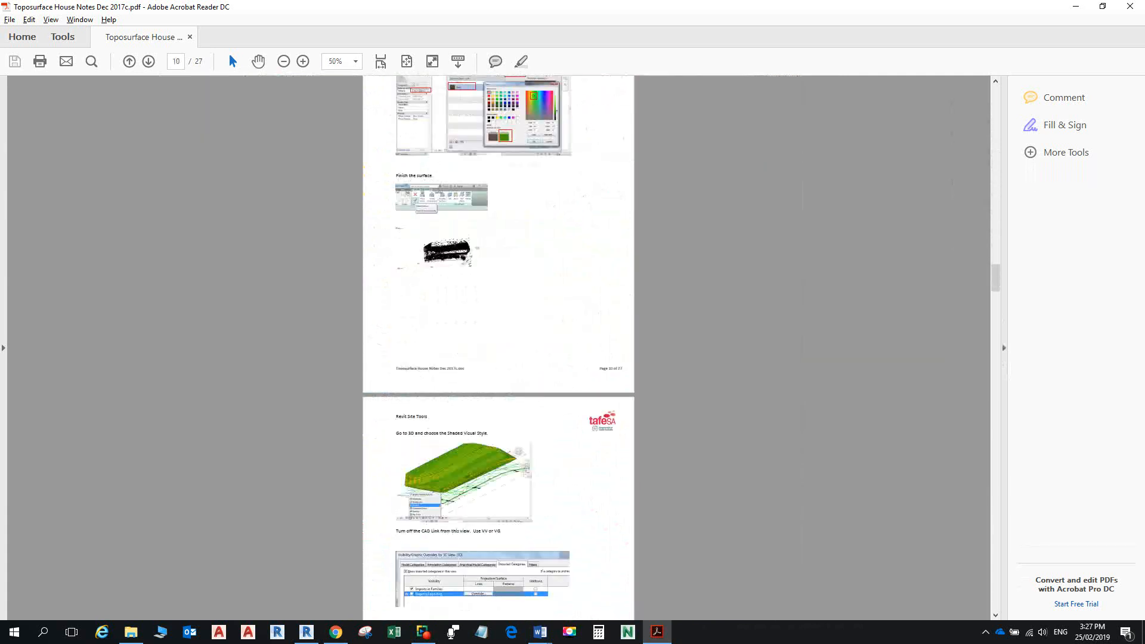
scroll(498, 419, "up", 6, "ctrl")
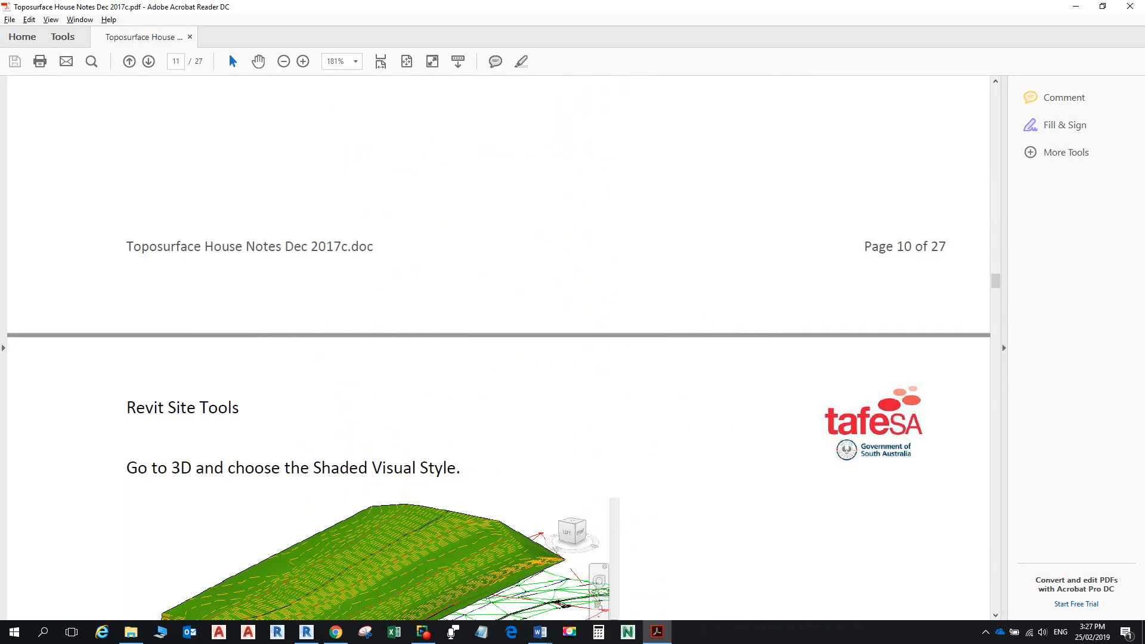
scroll(498, 346, "down", 15)
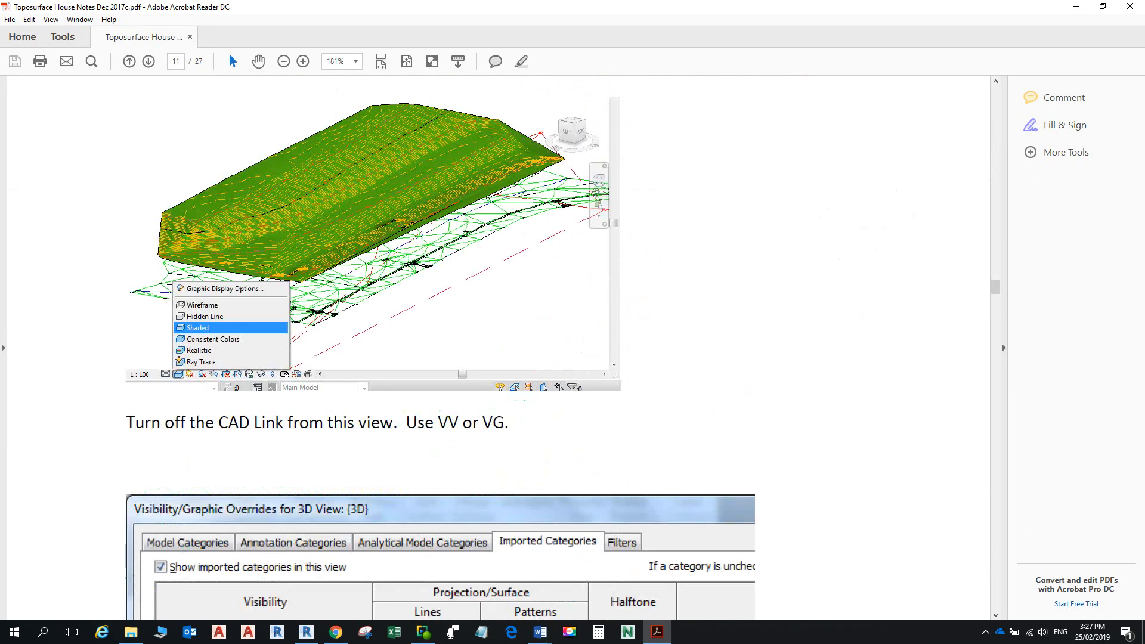
scroll(499, 346, "down", 20)
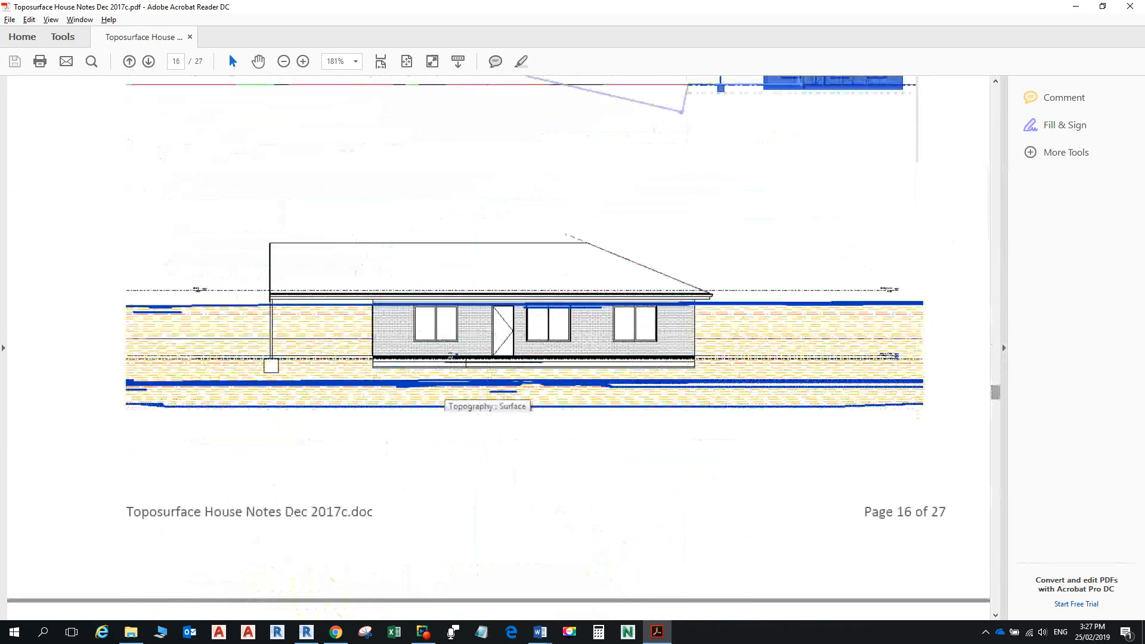
scroll(498, 346, "down", 20)
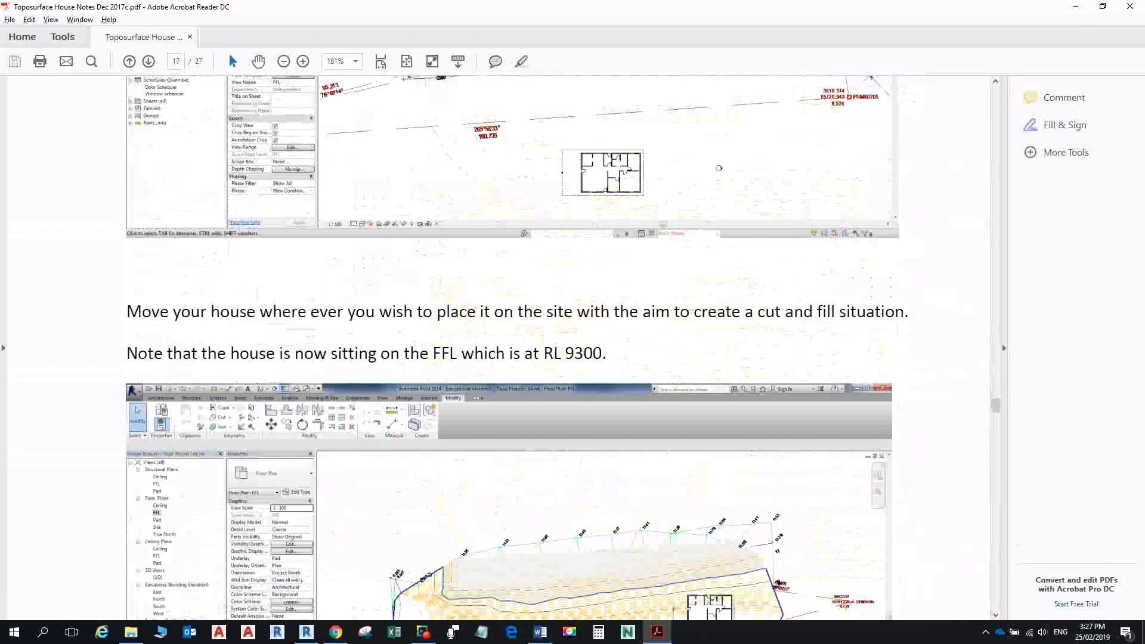
scroll(556, 347, "down", 15)
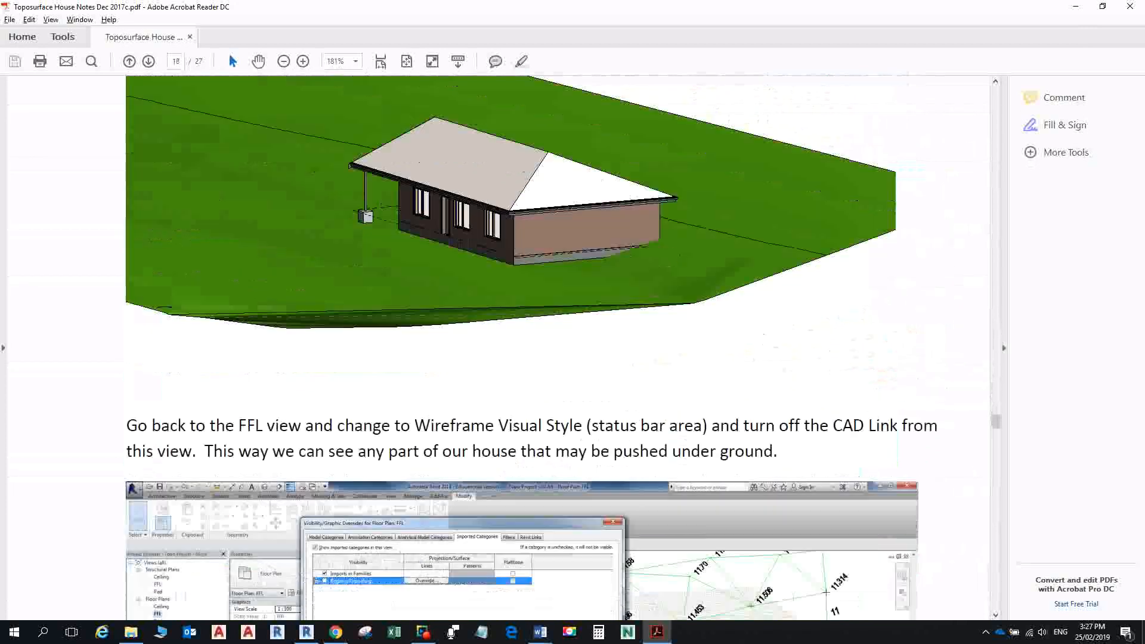
scroll(499, 395, "down", 6, "ctrl")
scroll(499, 394, "down", 3)
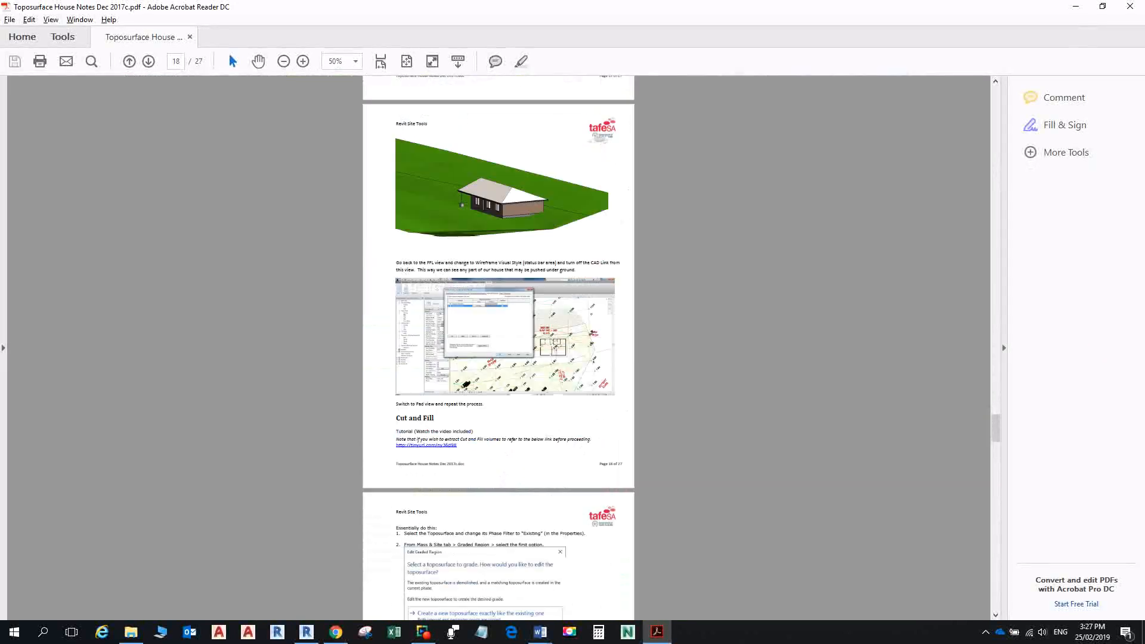
scroll(499, 395, "up", 5, "ctrl")
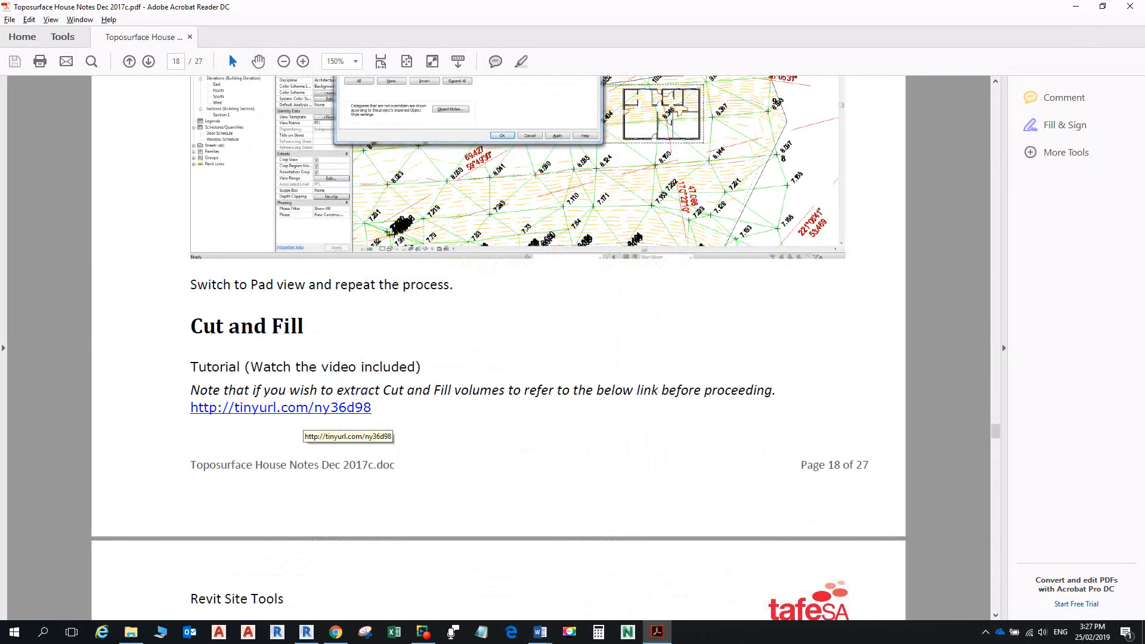
scroll(498, 357, "down", 7)
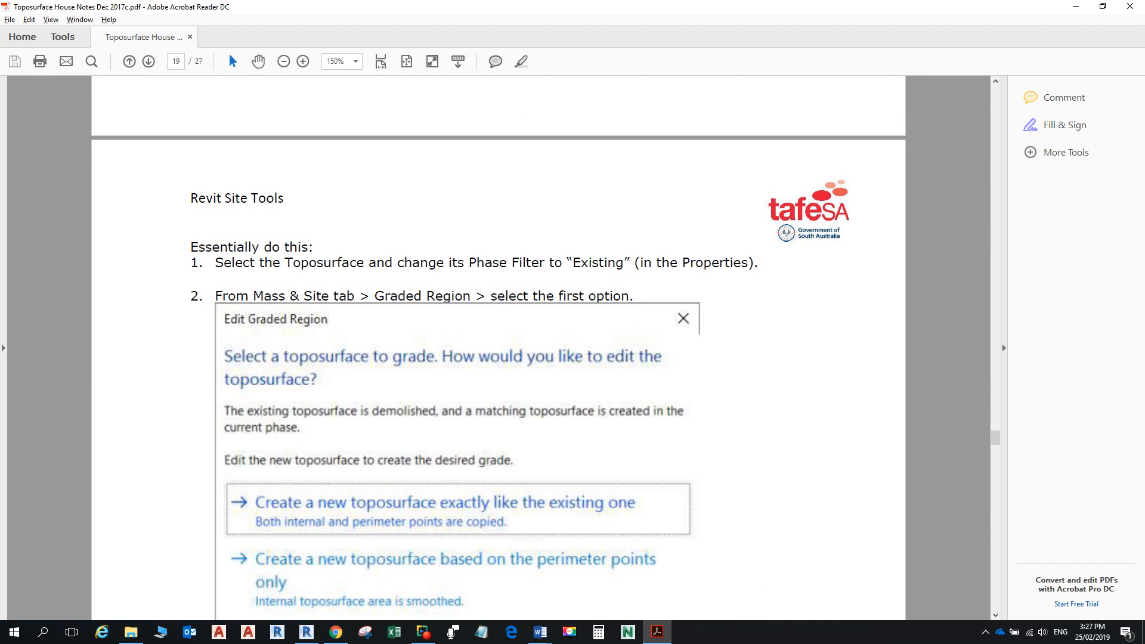
key("alt+Tab")
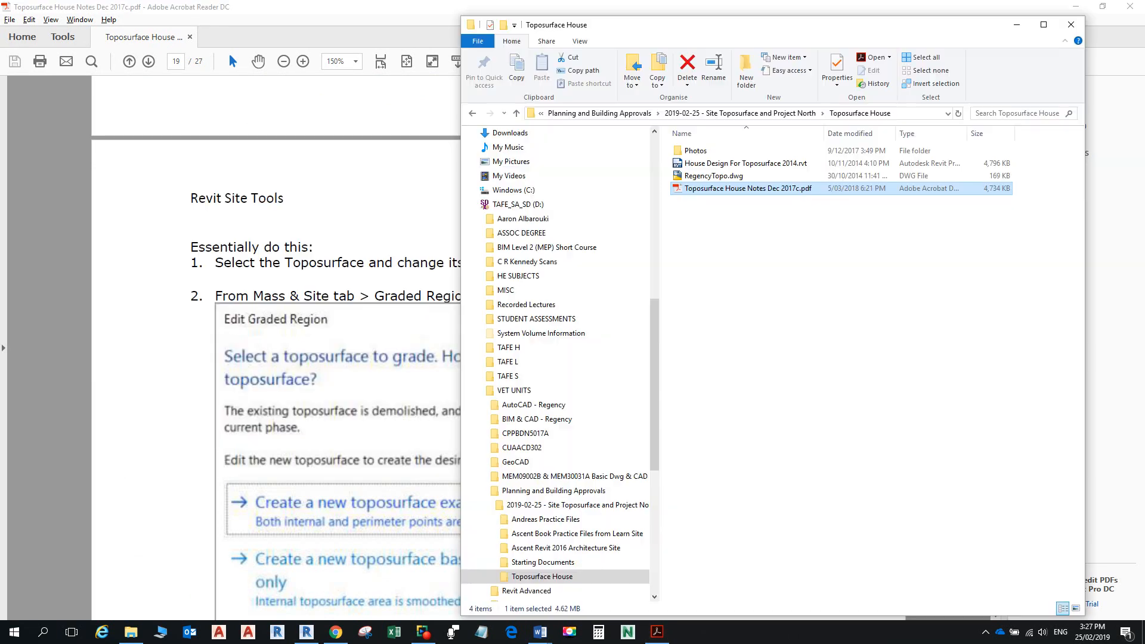
key("alt+Tab")
key("alt+Tab")
key("alt+Tab")
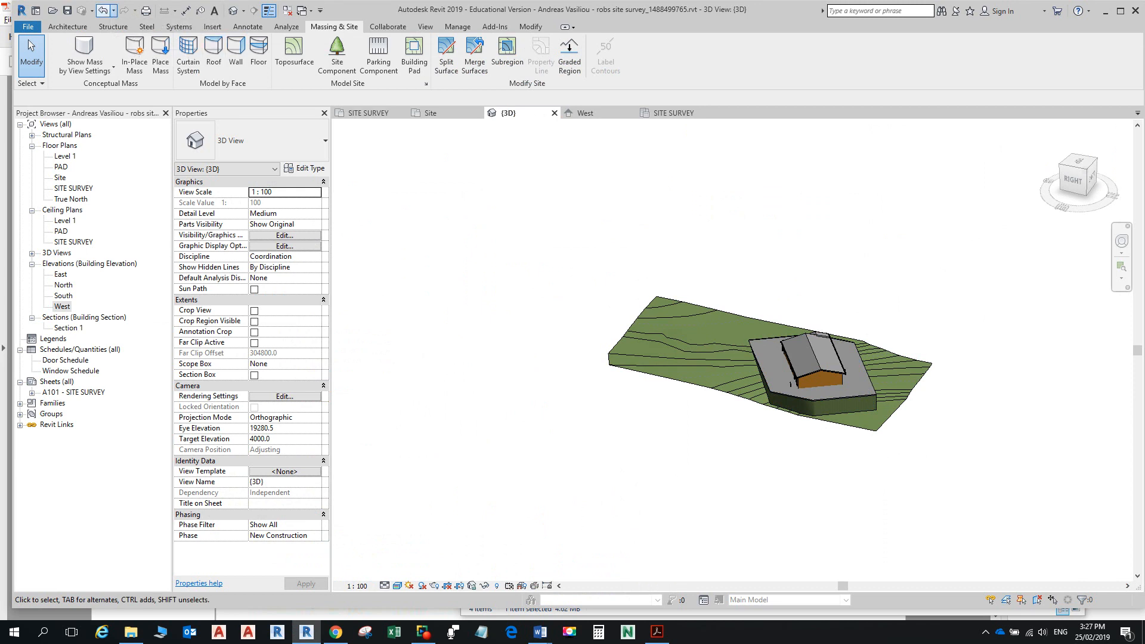
Step: Undo the last 16 commands so Pad 1 is removed and the house sits on the terrain
left_click(113, 11)
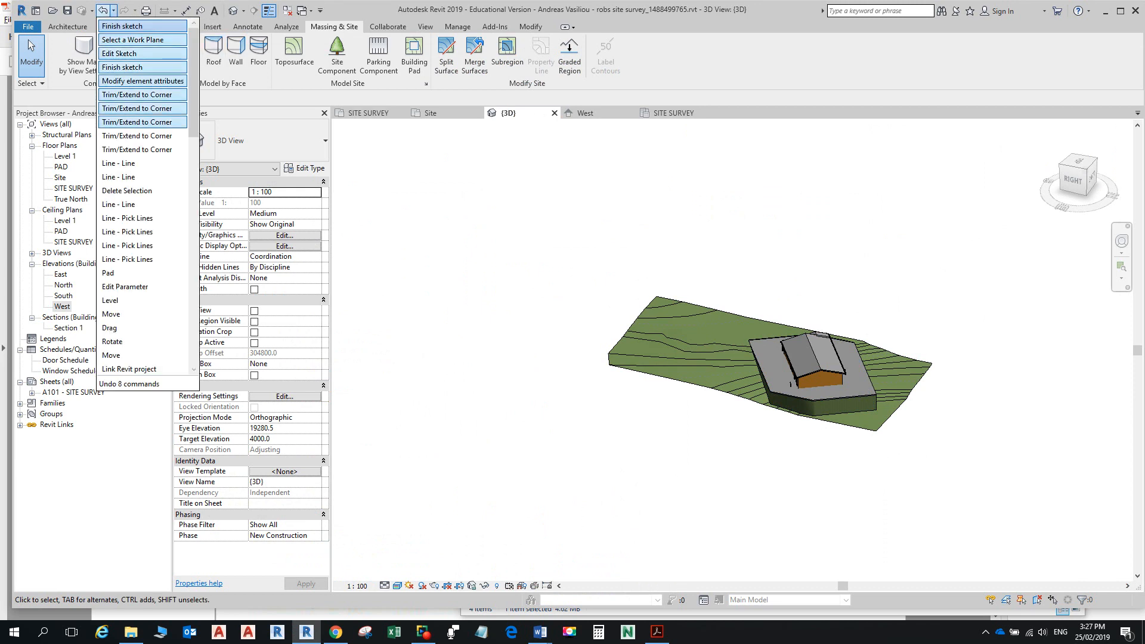
scroll(143, 280, "down", 4)
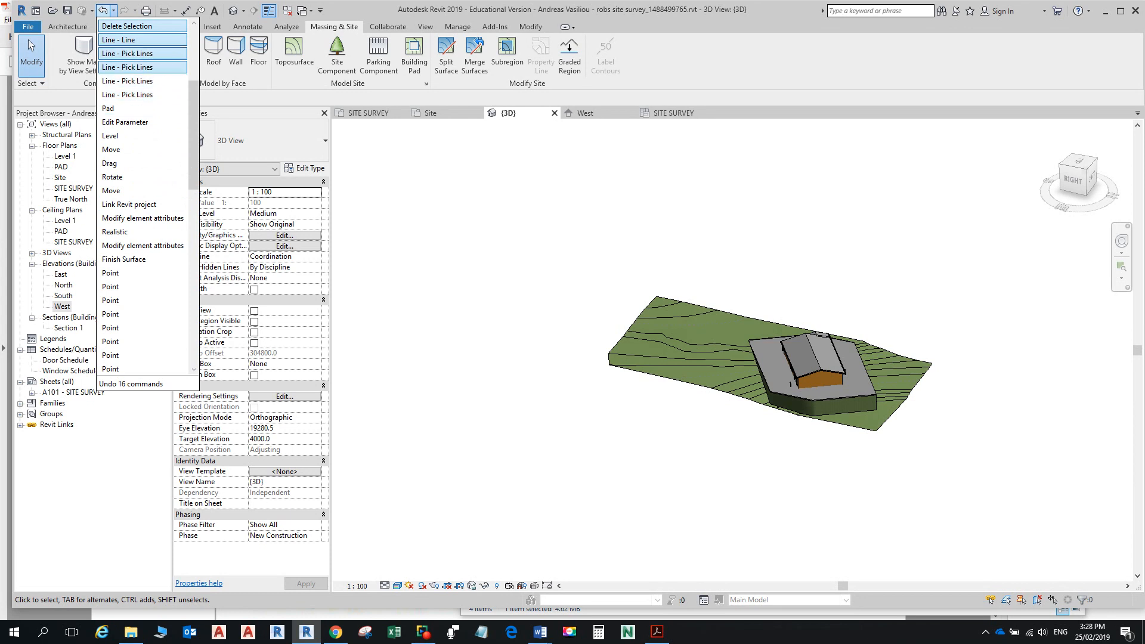
left_click(143, 107)
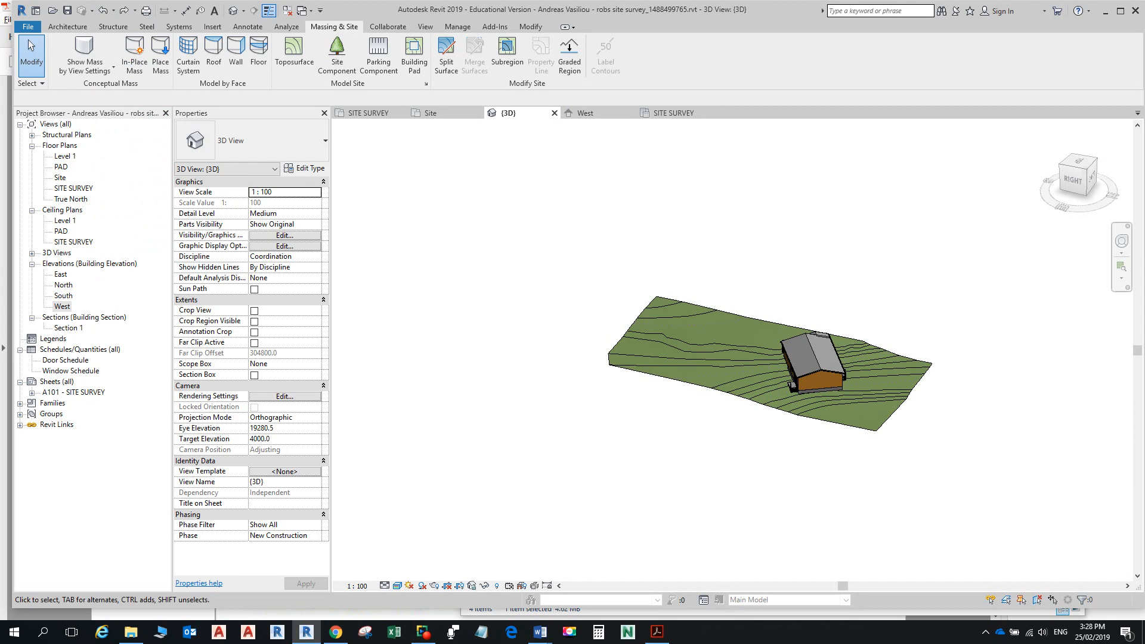
left_click(757, 373)
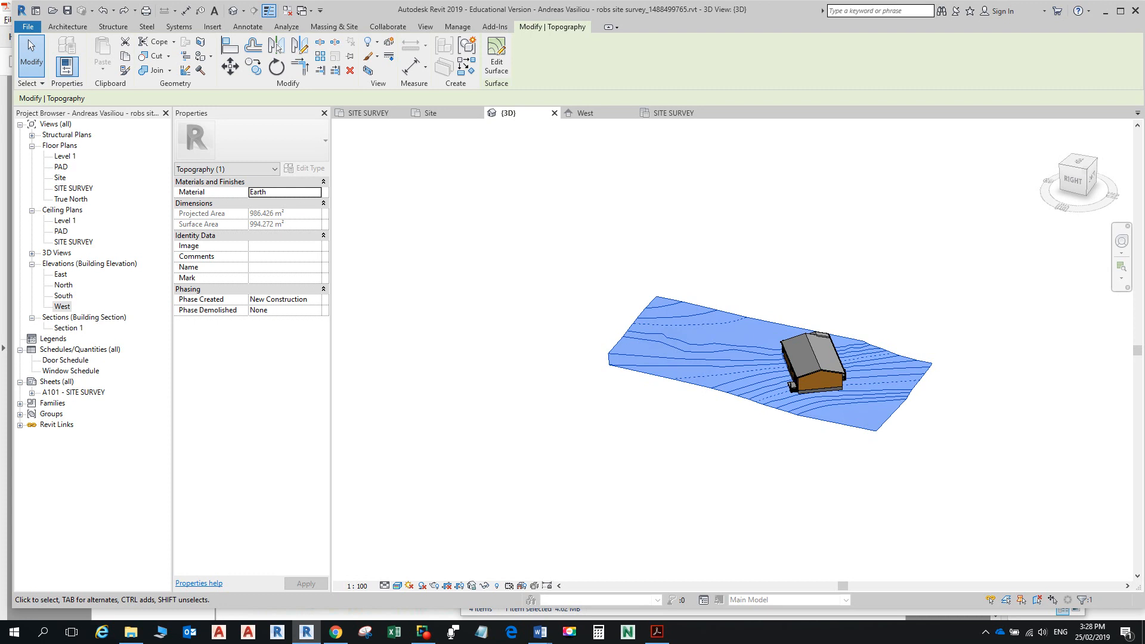
Step: Choose Existing for Phase Created and enter EXISTING SURFACE as the toposurface's Name
left_click(316, 299)
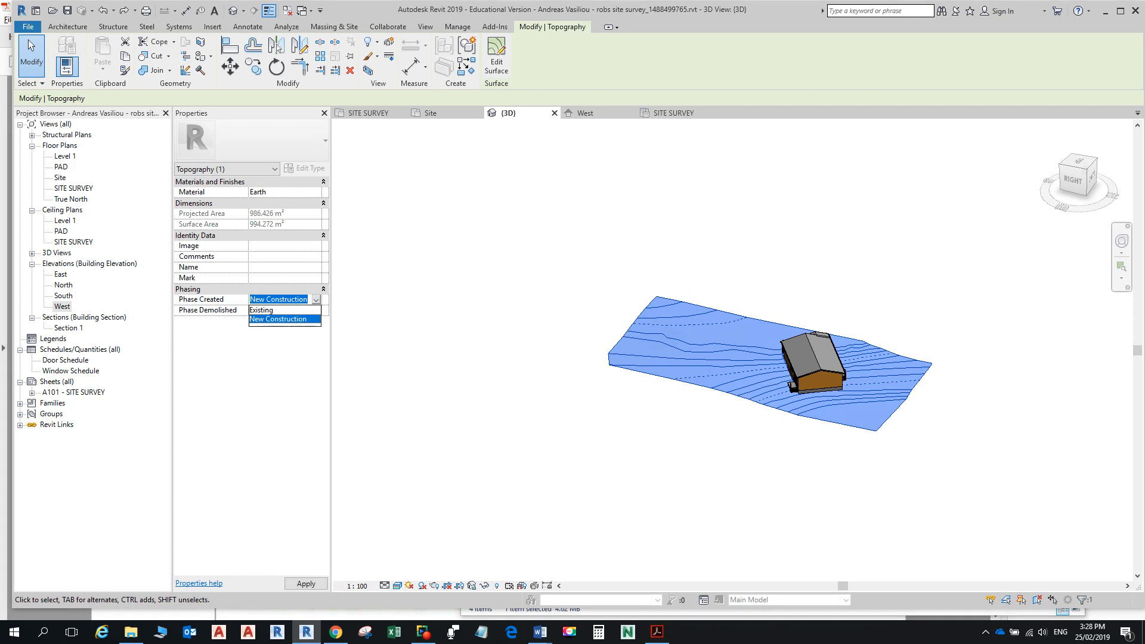
left_click(279, 310)
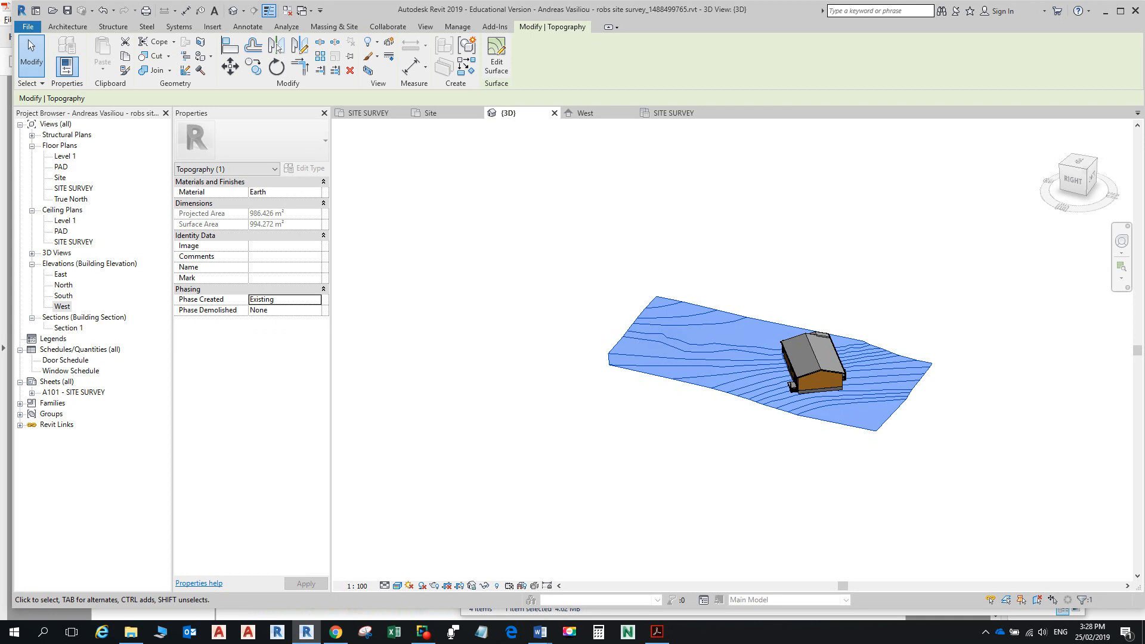
left_click(279, 268)
type("e")
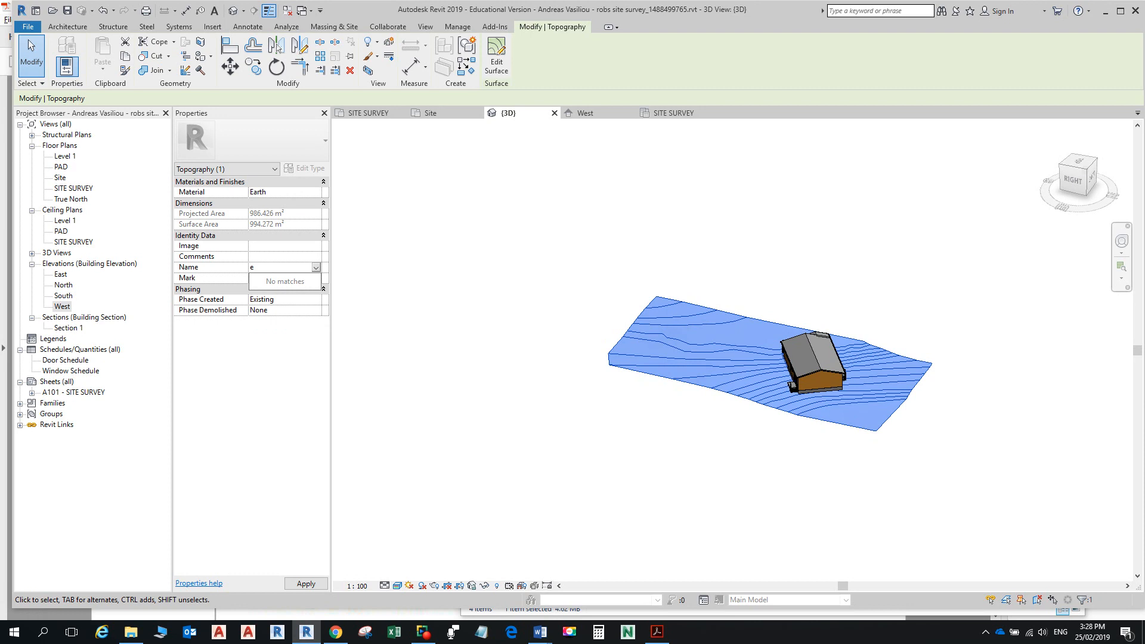
key("BackSpace")
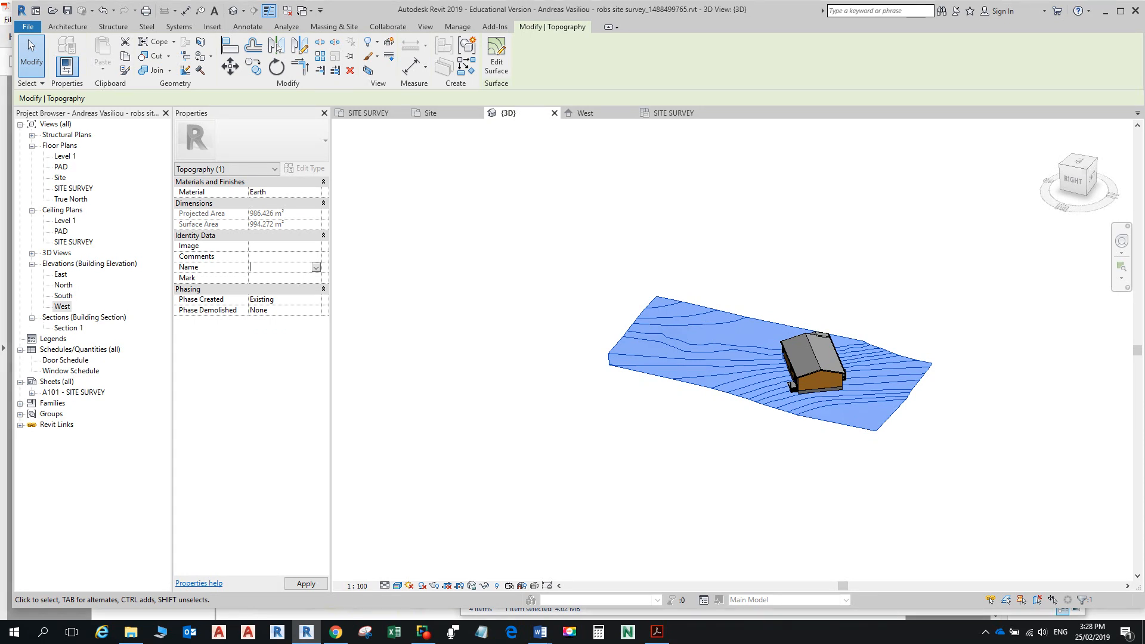
type("e")
key("BackSpace")
type("e")
key("BackSpace")
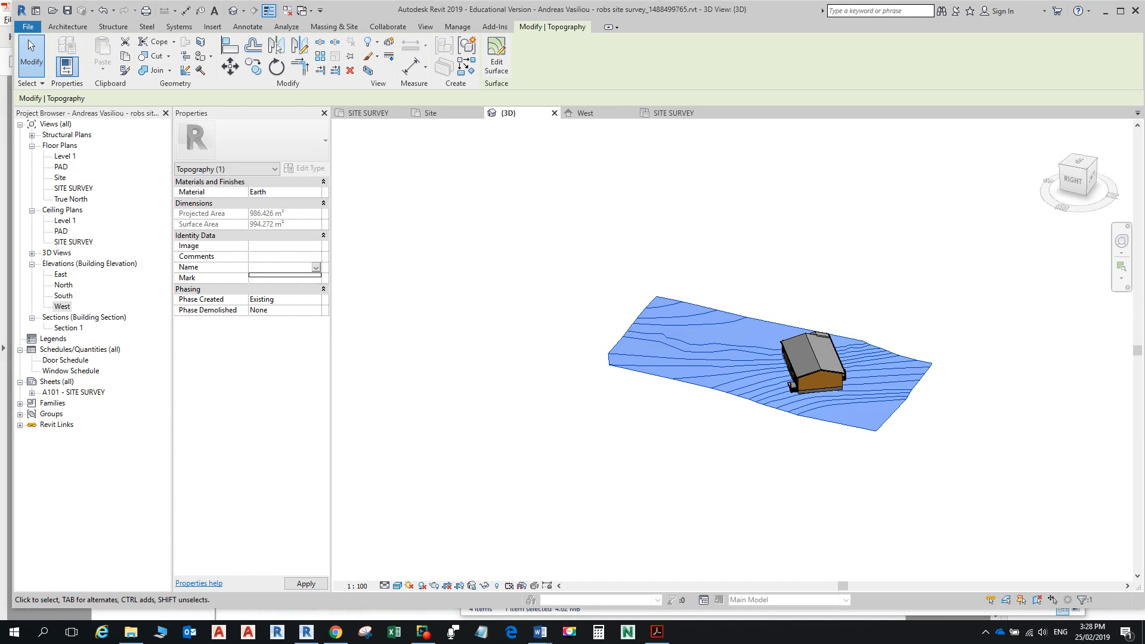
type("EX")
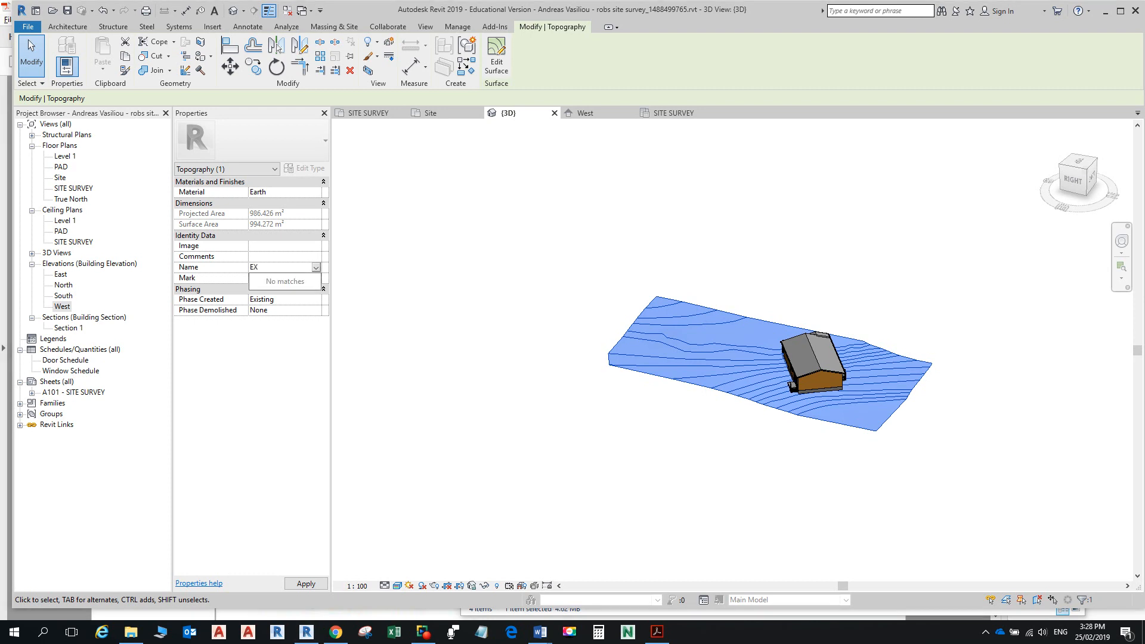
type("ISTING SURFACE")
key("Return")
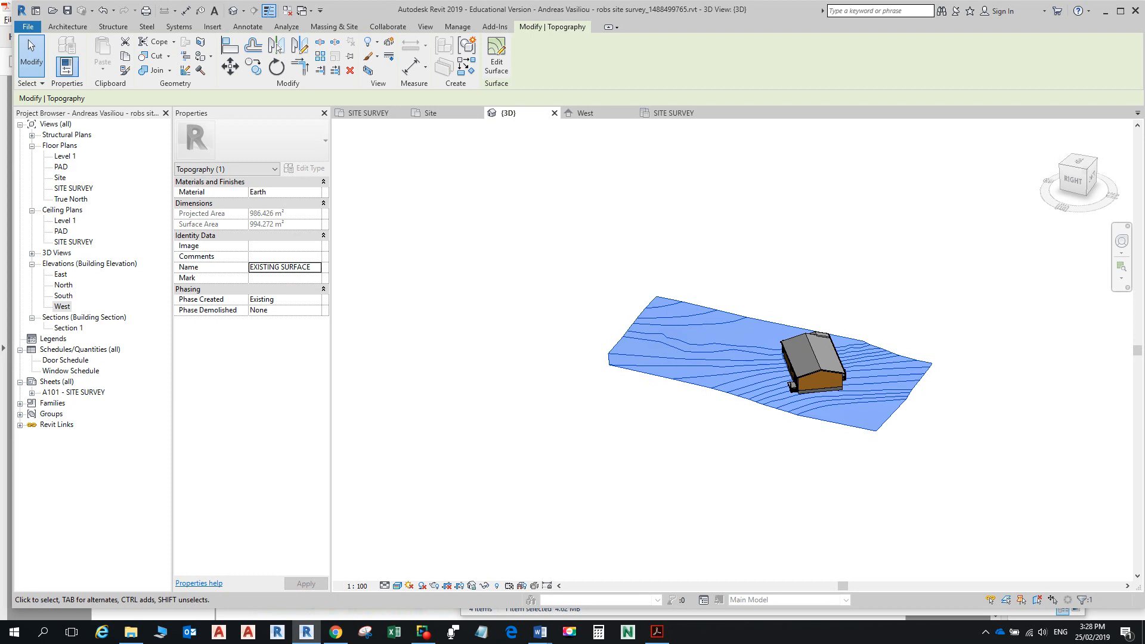
Step: Reselect the toposurface and confirm its phase remains Existing
key("Escape")
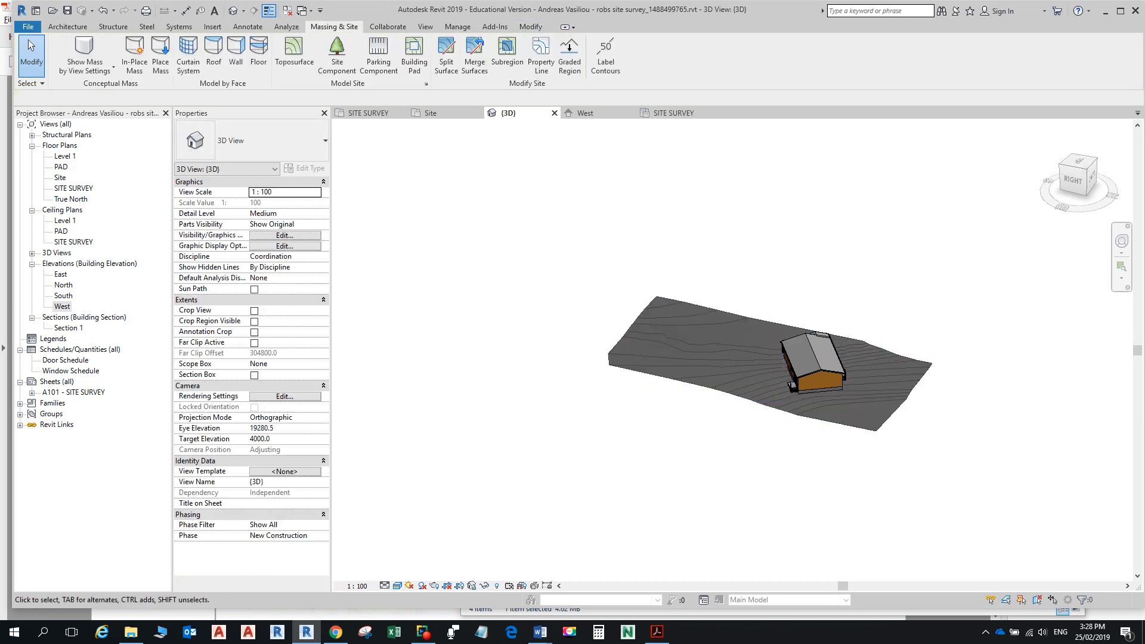
left_click(714, 388)
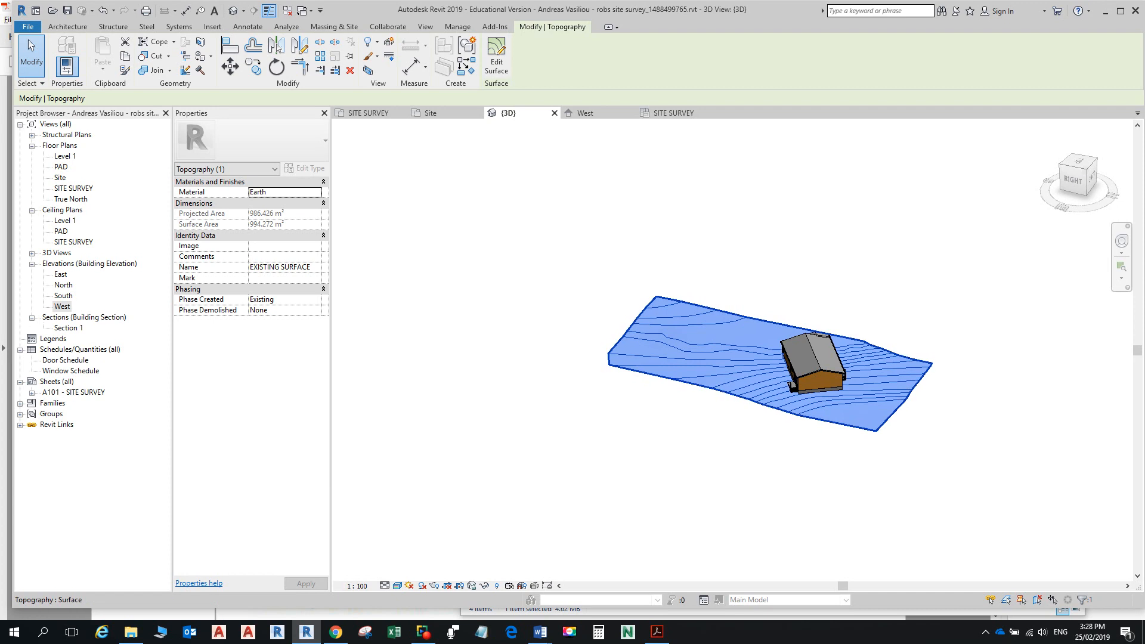
left_click(316, 299)
left_click(316, 300)
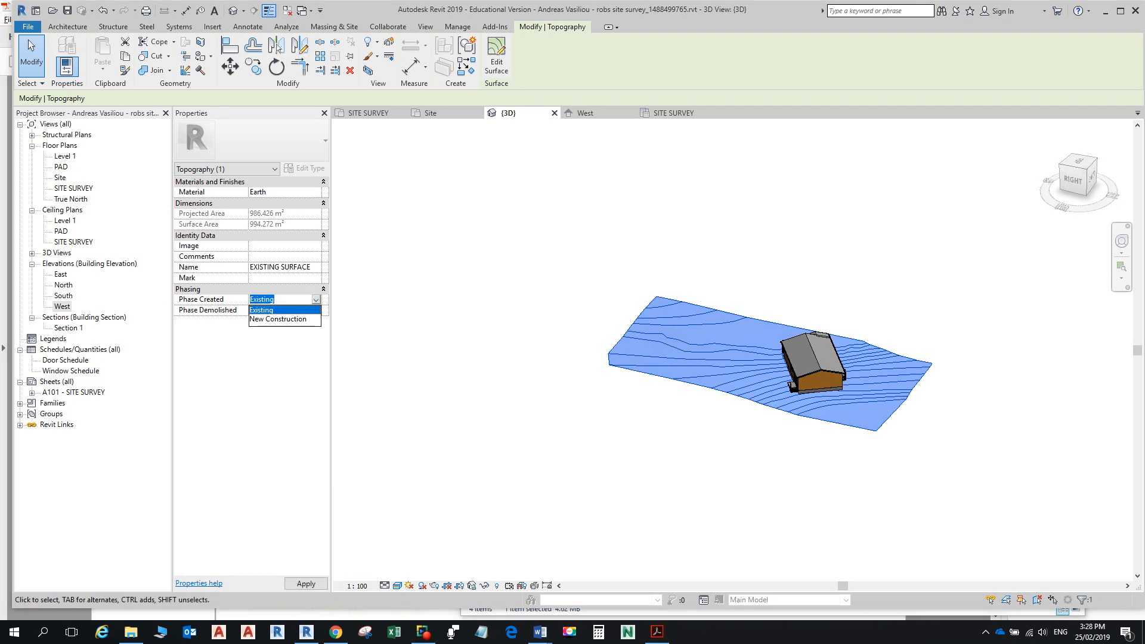
left_click(262, 310)
key("Escape")
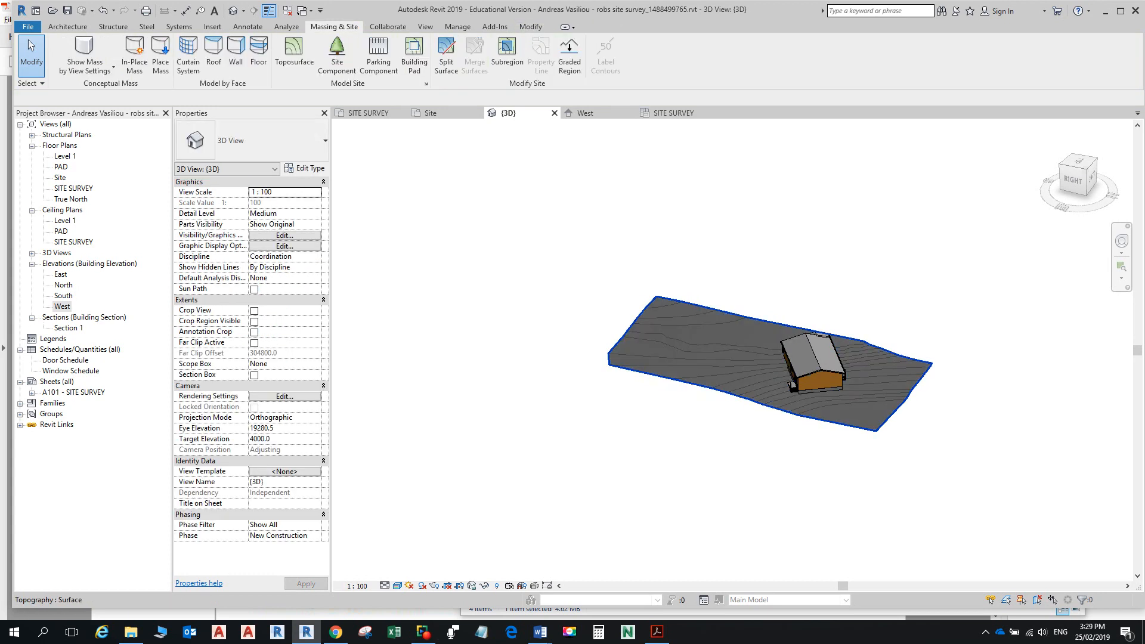
left_click(704, 349)
key("alt+Tab")
key("alt+Tab")
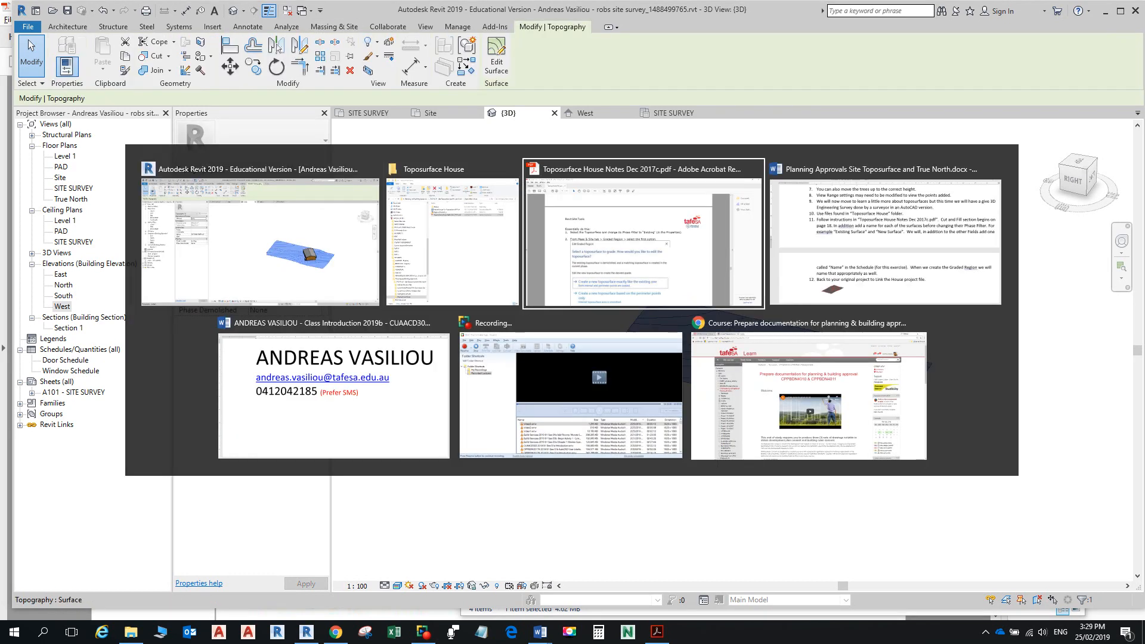
scroll(498, 346, "up", 3)
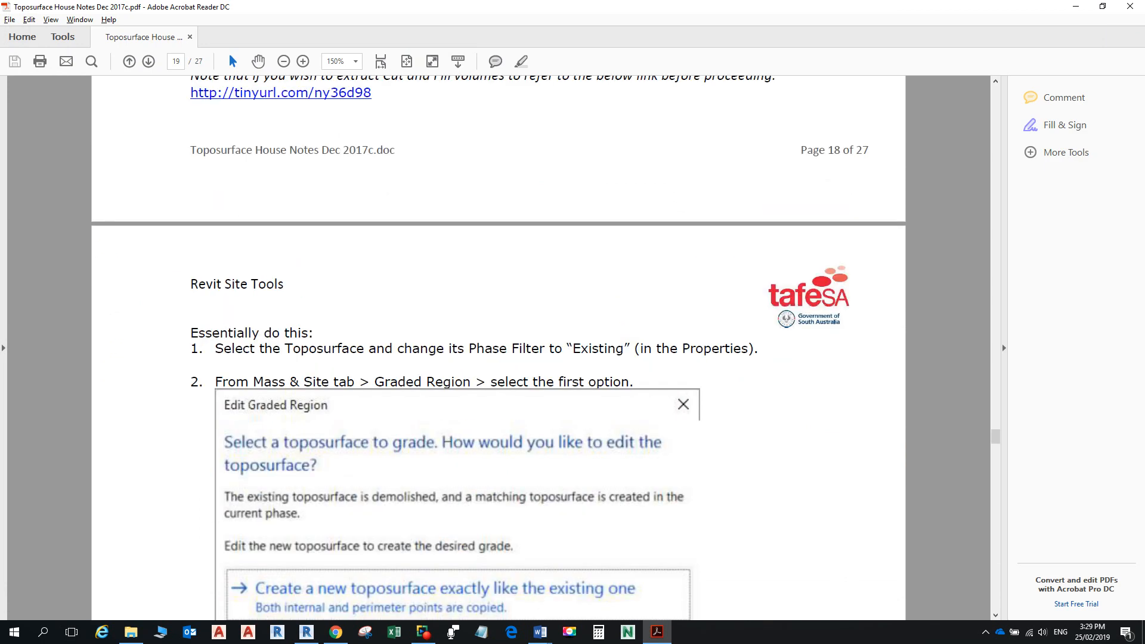
scroll(498, 346, "down", 4)
scroll(498, 346, "down", 3)
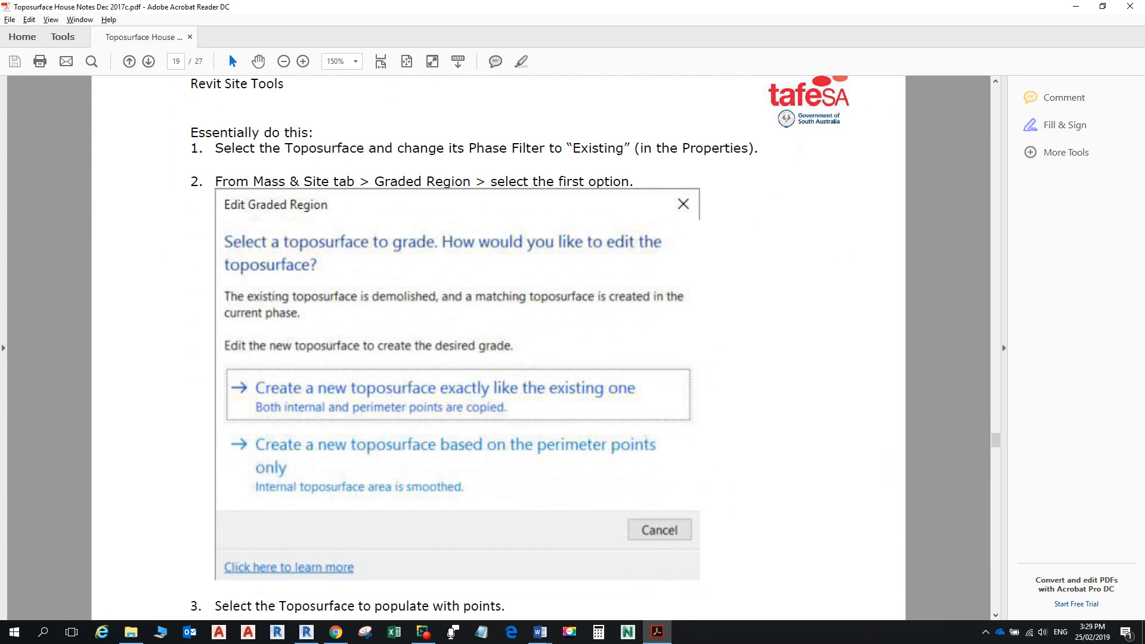
scroll(498, 346, "up", 3)
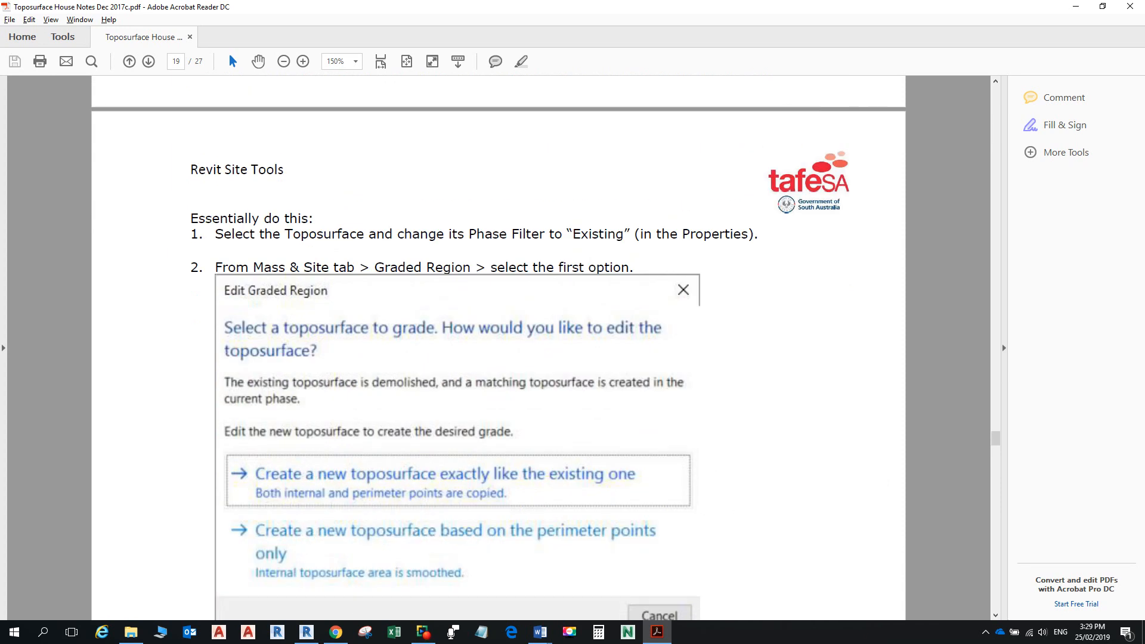
key("alt+Tab")
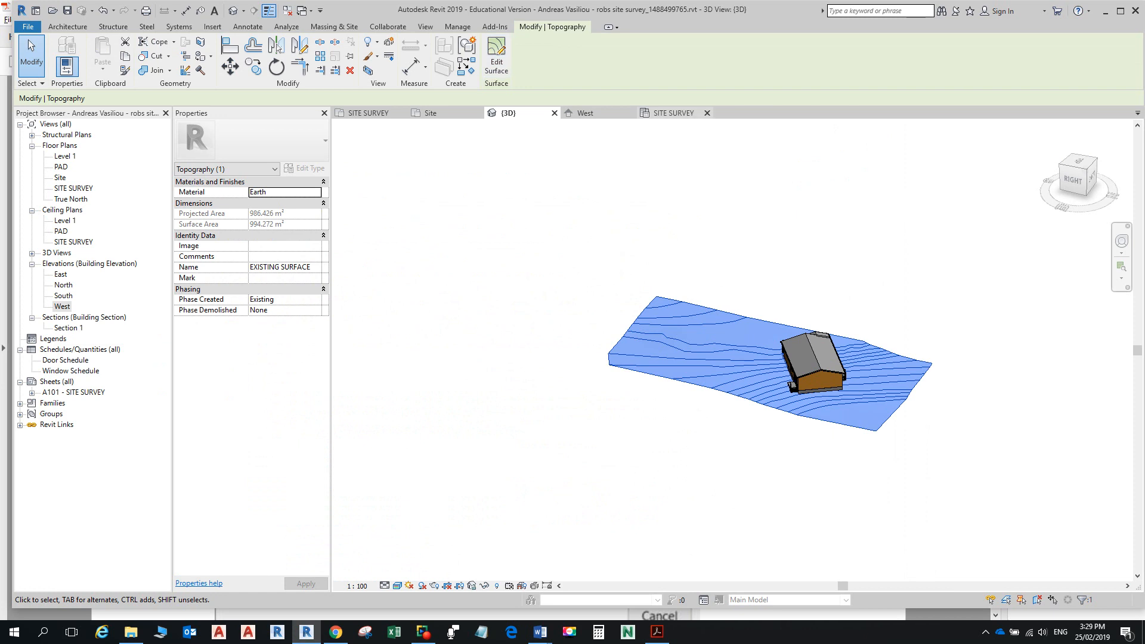
Step: Create a graded region as an exact copy of the existing toposurface and finish the surface
key("Escape")
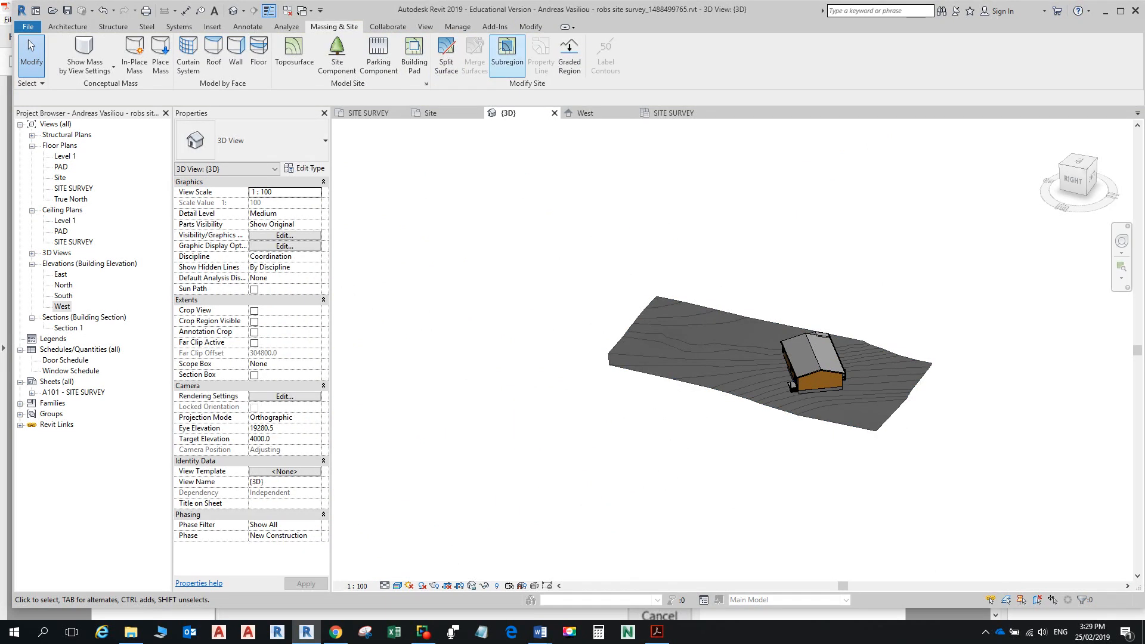
left_click(570, 57)
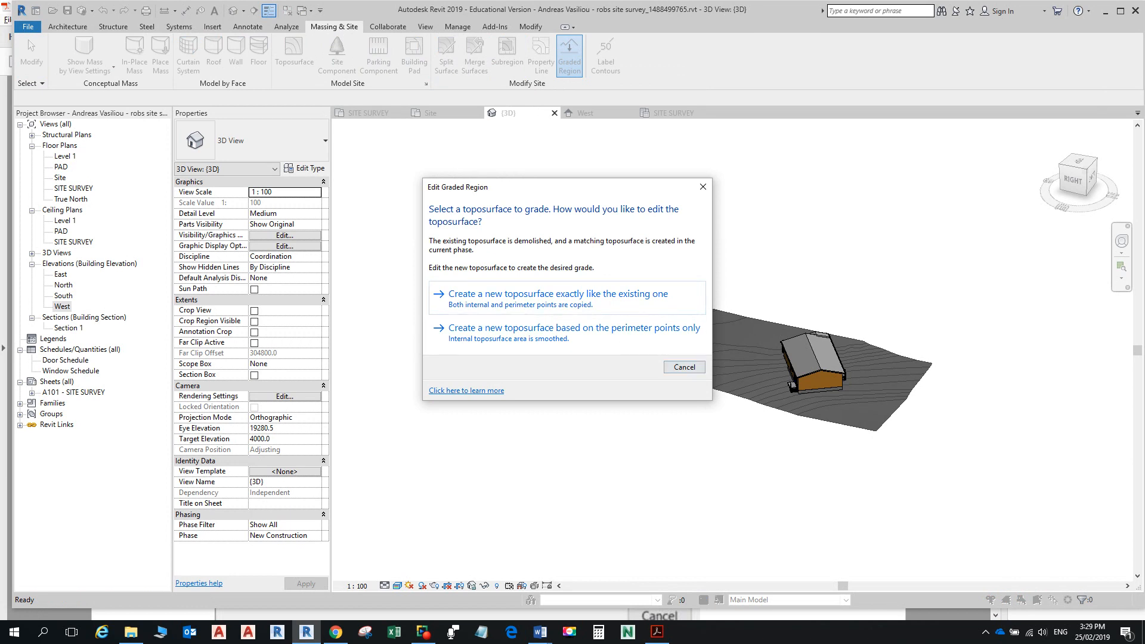
left_click(639, 298)
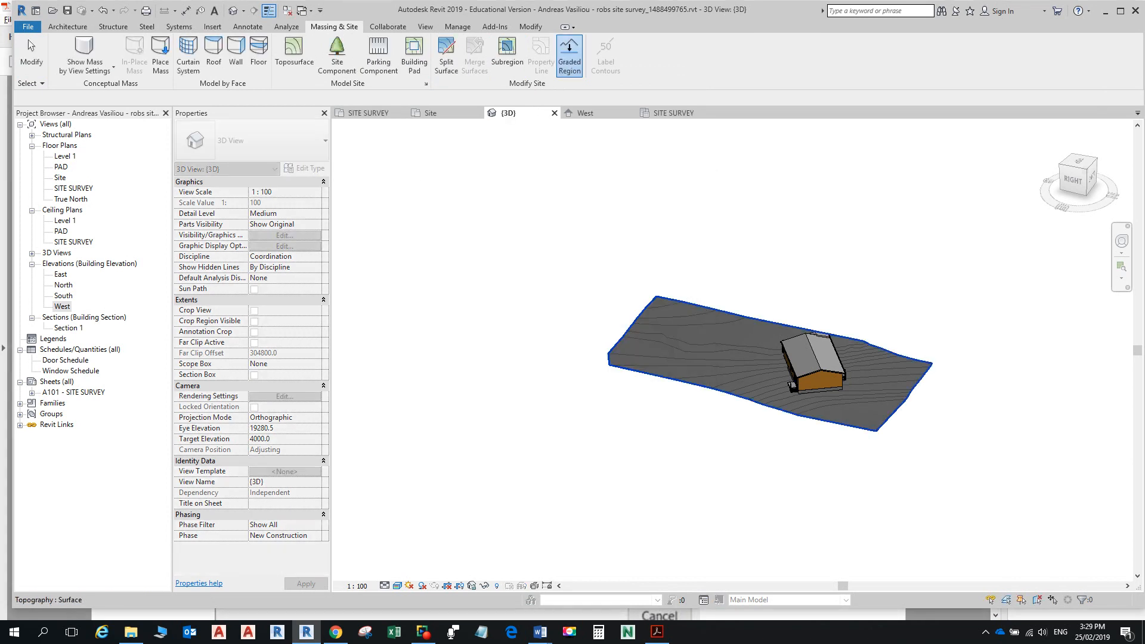
left_click(641, 315)
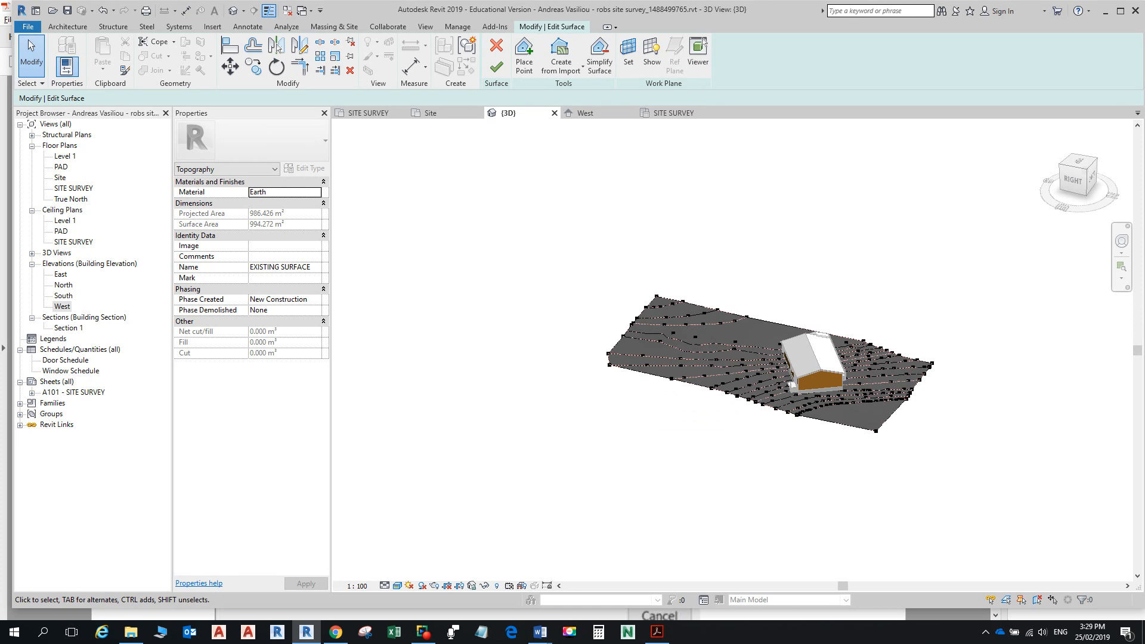
scroll(784, 420, "up", 2)
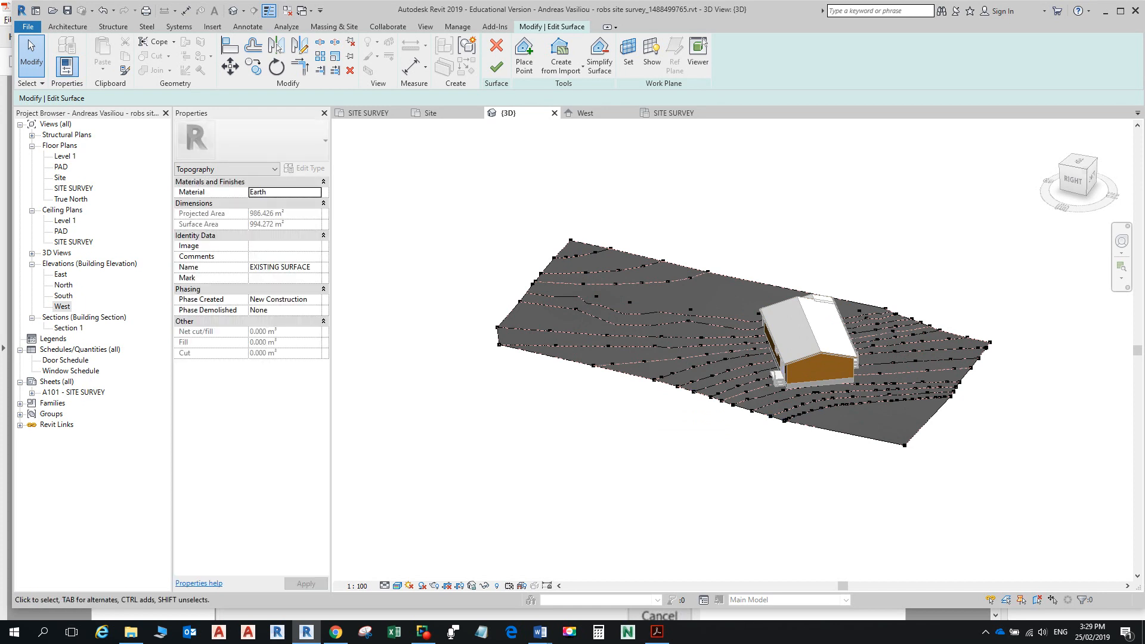
left_click(496, 66)
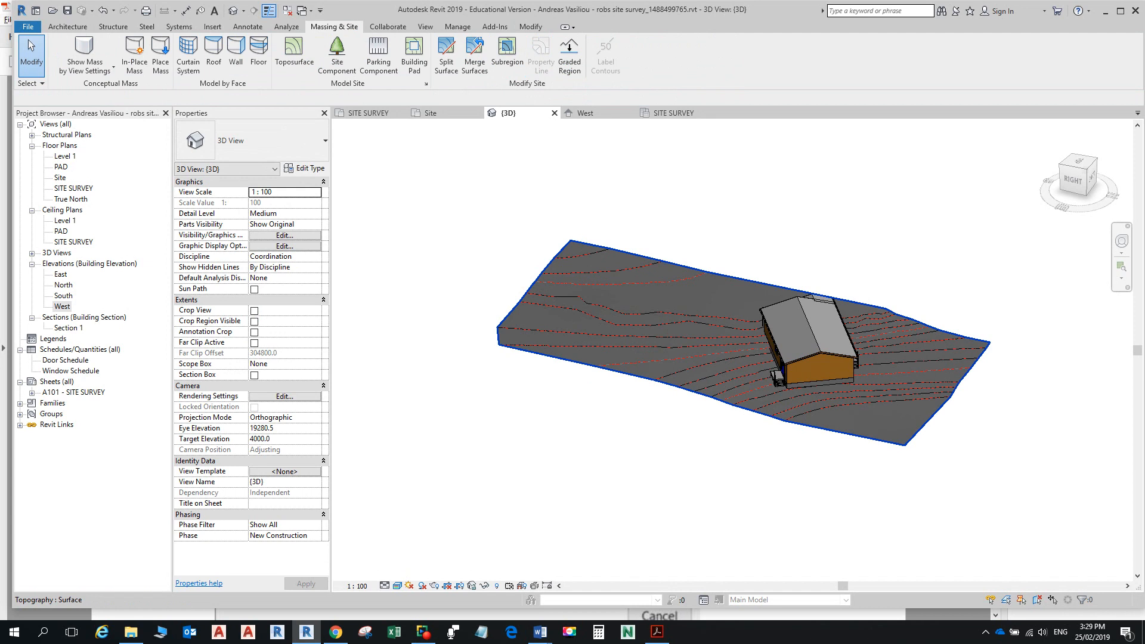
left_click(557, 301)
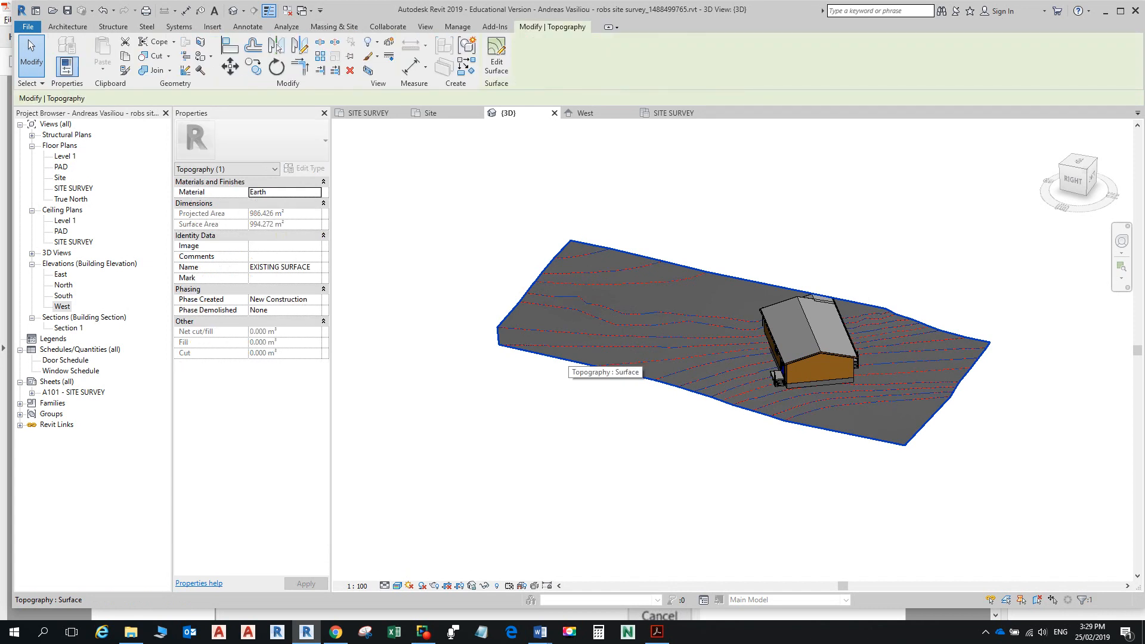
Step: Select the graded EXISTING SURFACE toposurface to read its Earth material and 0.000 m³ cut/fill
key("Escape")
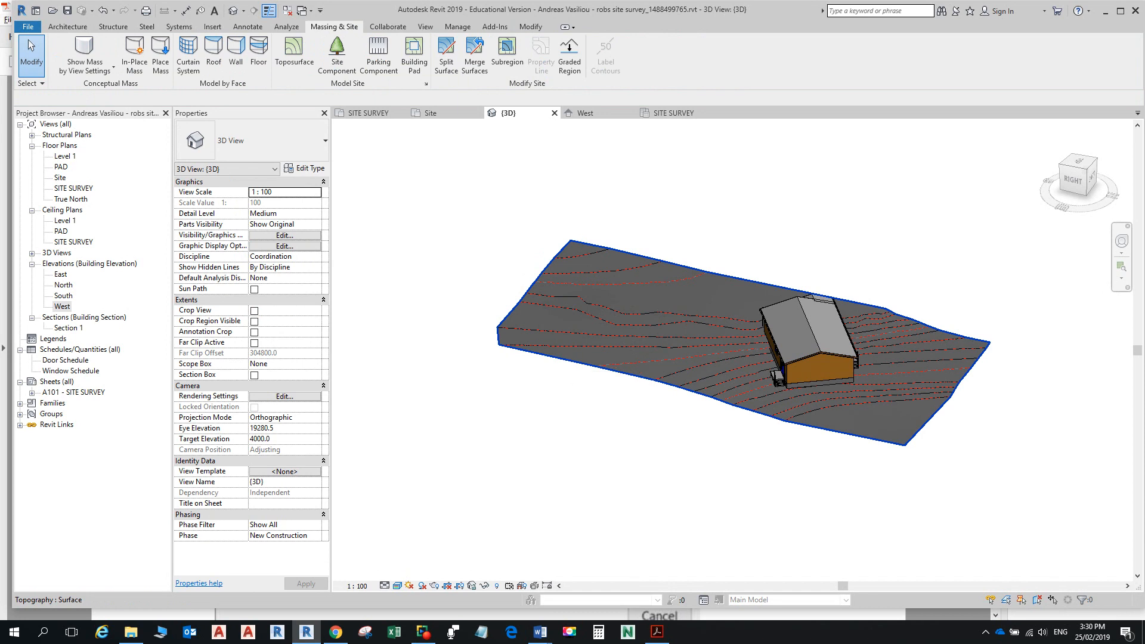
left_click(569, 365)
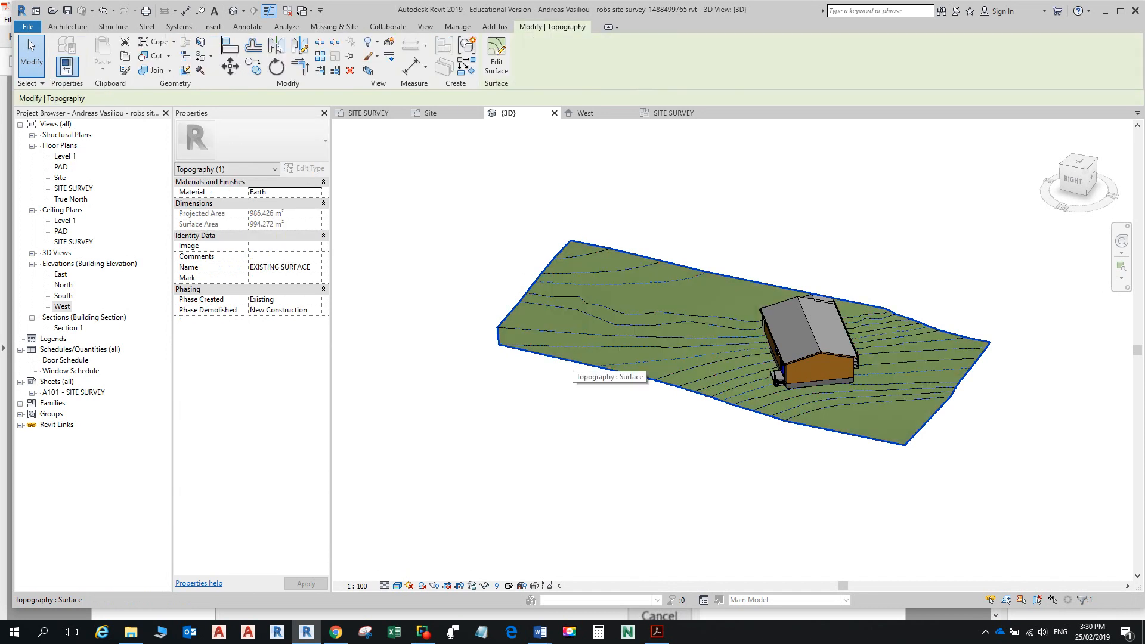
key("Escape")
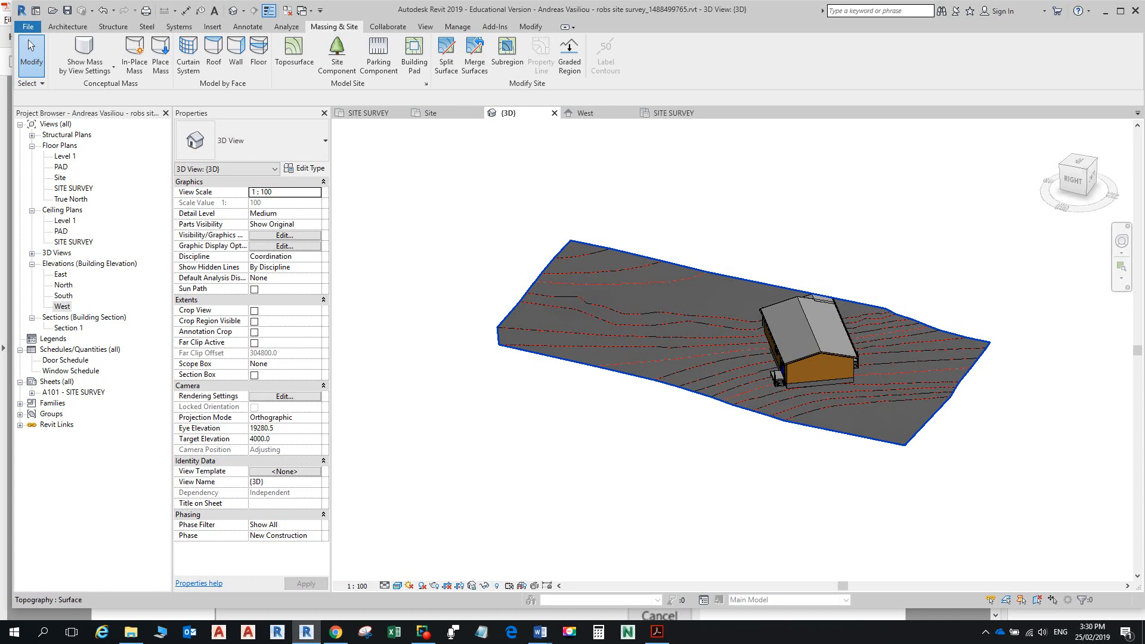
left_click(569, 365)
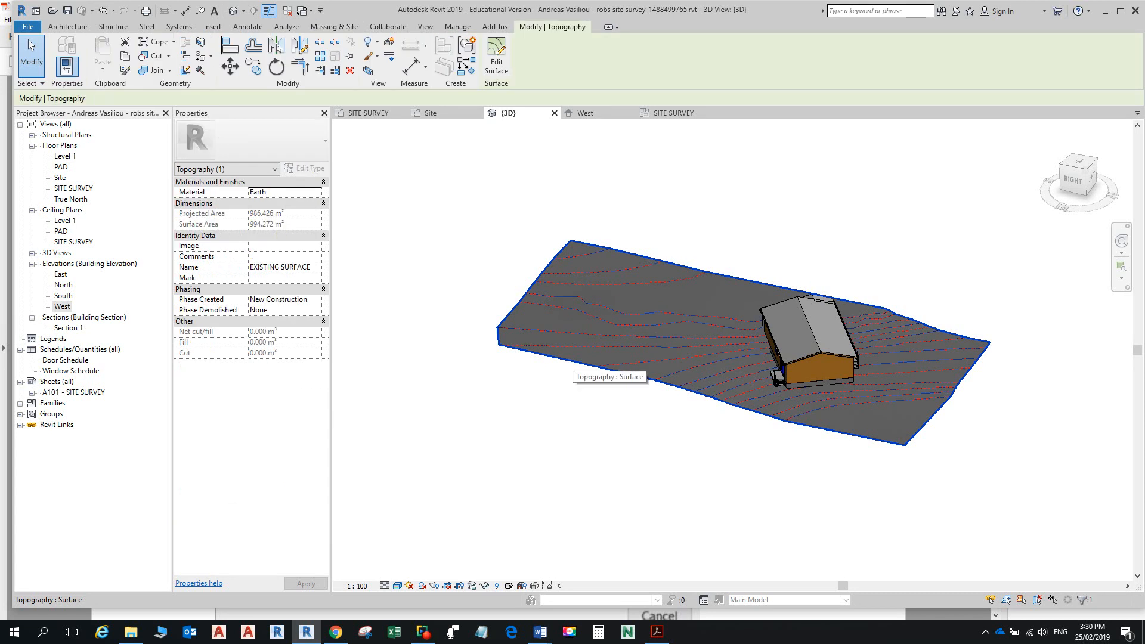
key("Escape")
left_click(571, 363)
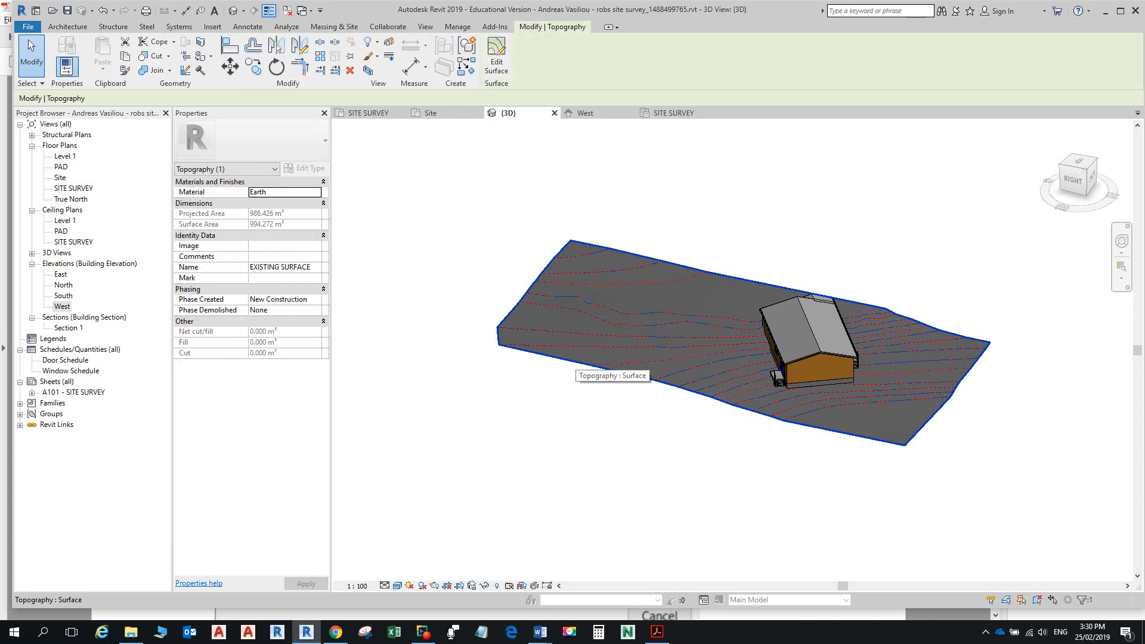
key("Escape")
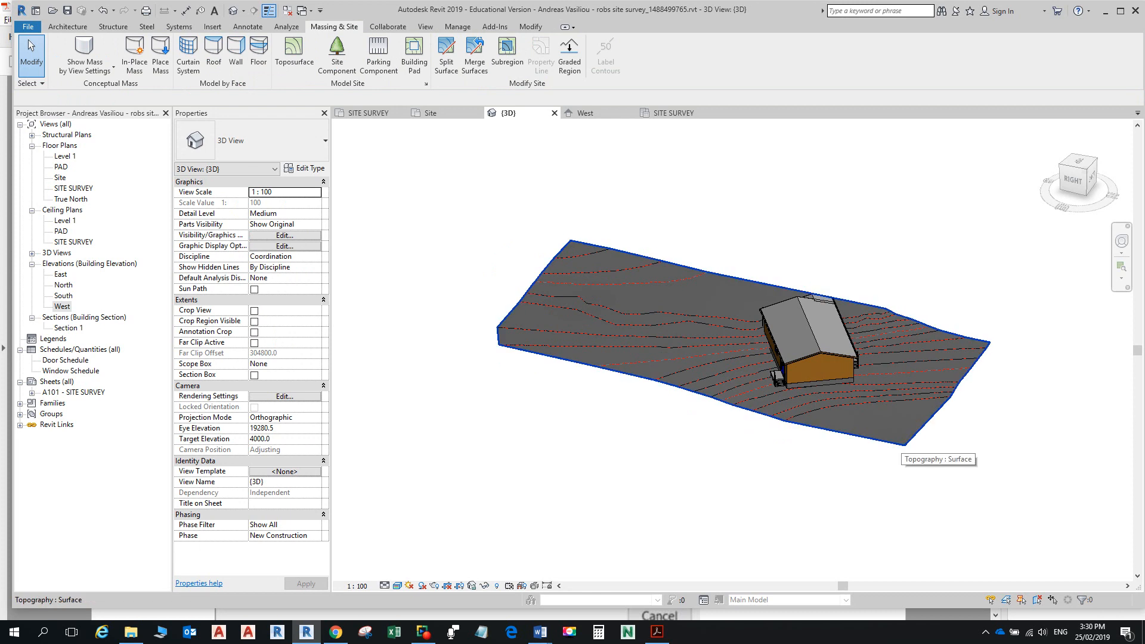
left_click(899, 444)
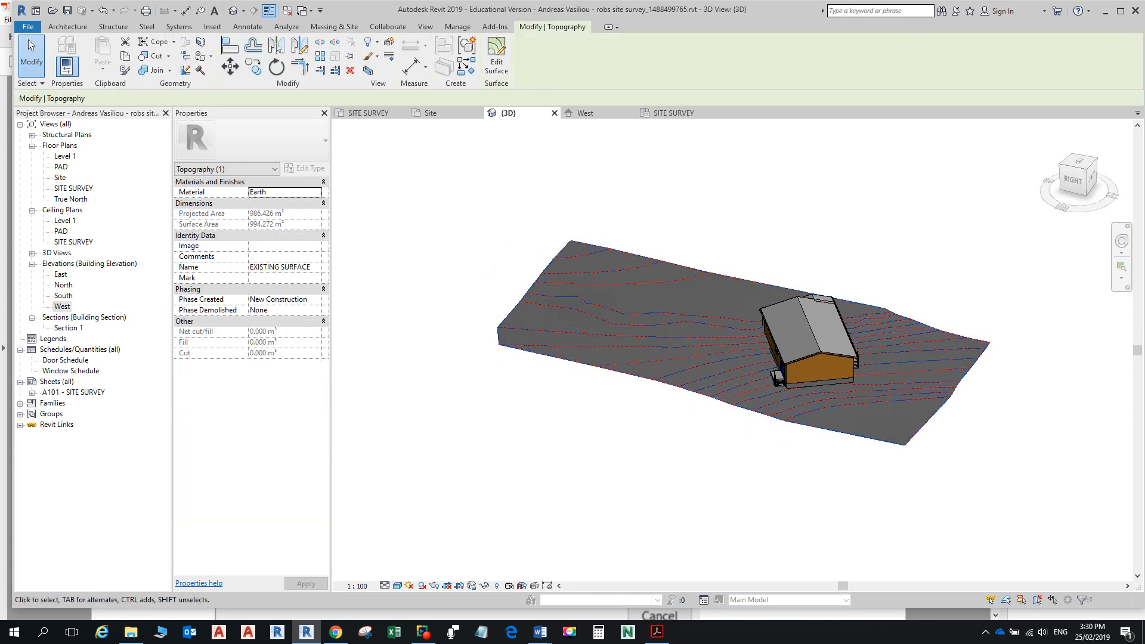
key("Escape")
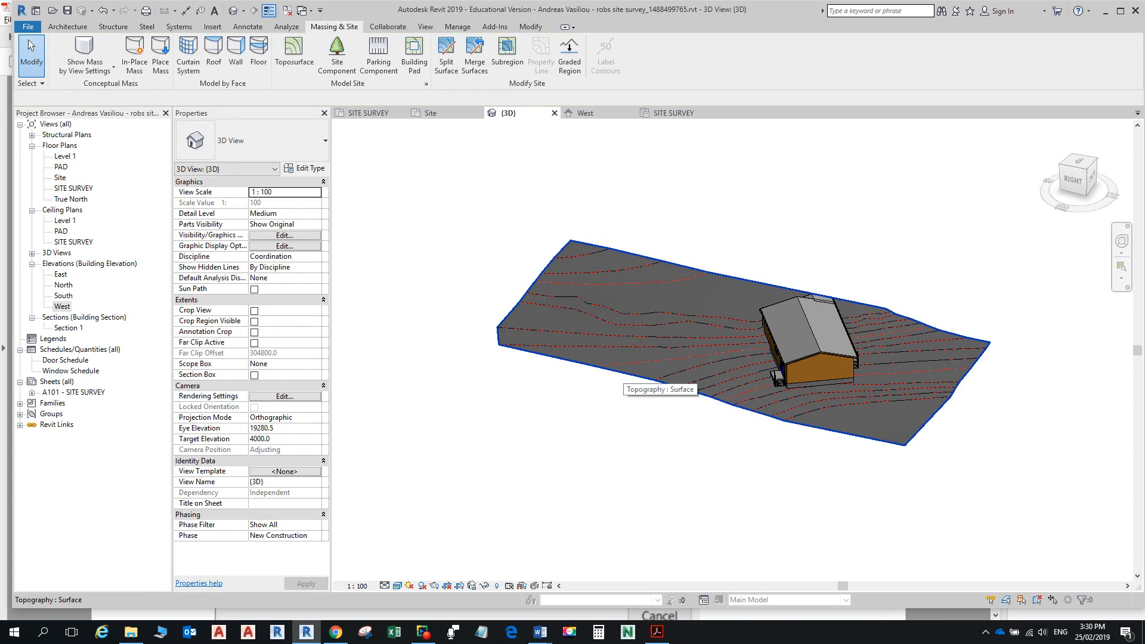
left_click(623, 374)
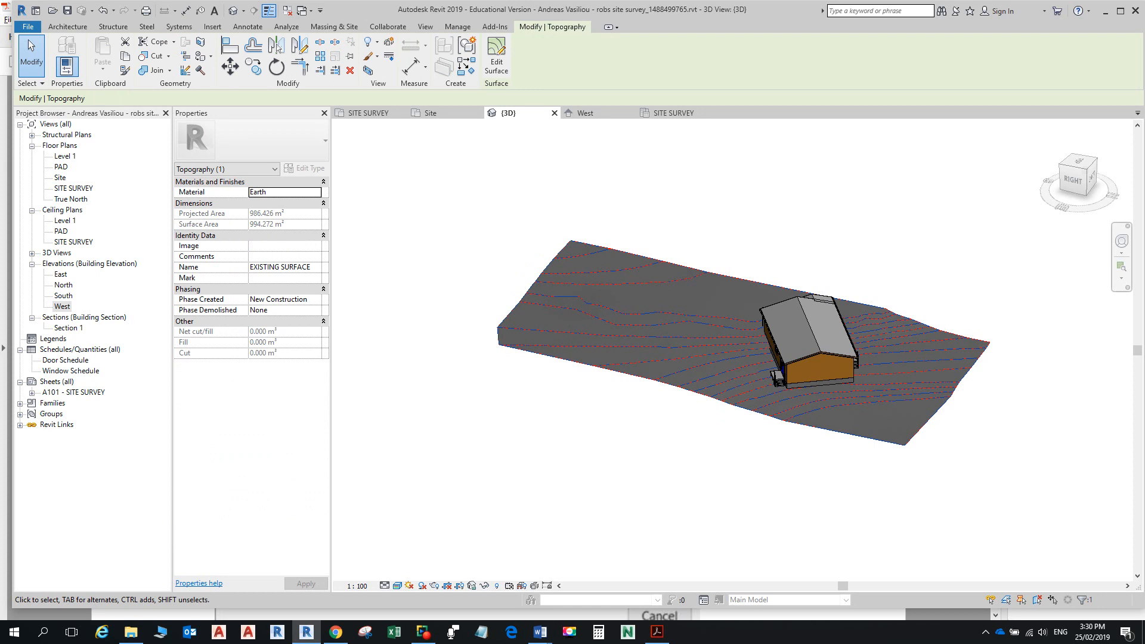
Step: Rename the graded toposurface from EXISTING SURFACE to NEW SURFACE
left_click(297, 267)
left_click(296, 267)
left_click_drag(281, 267, 249, 266)
type("ne")
key("BackSpace")
key("BackSpace")
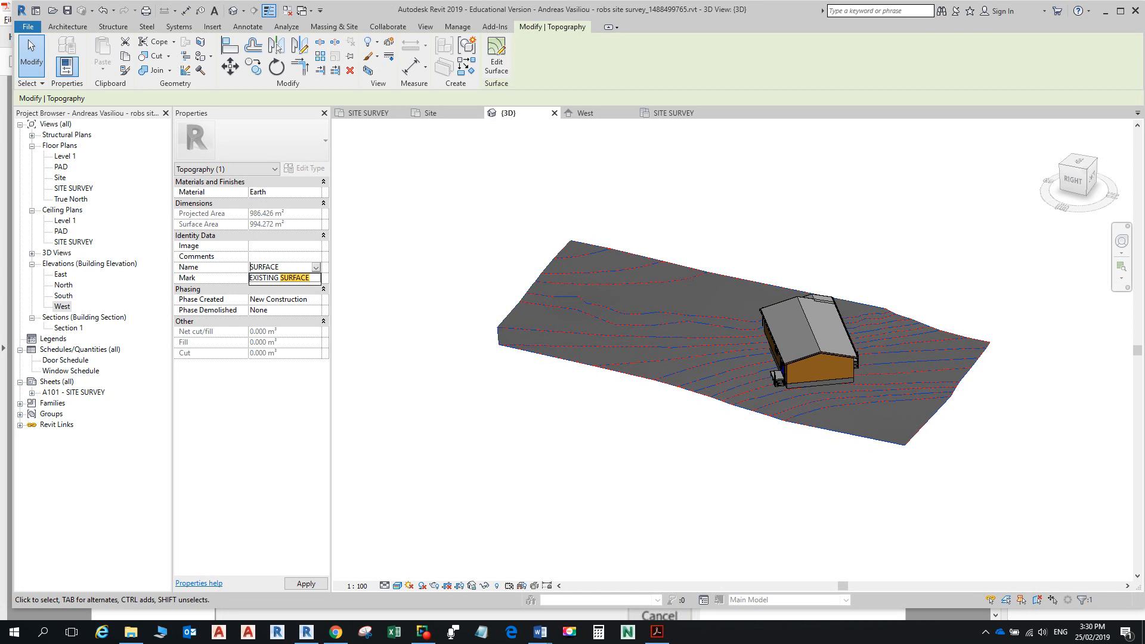
type("NEW")
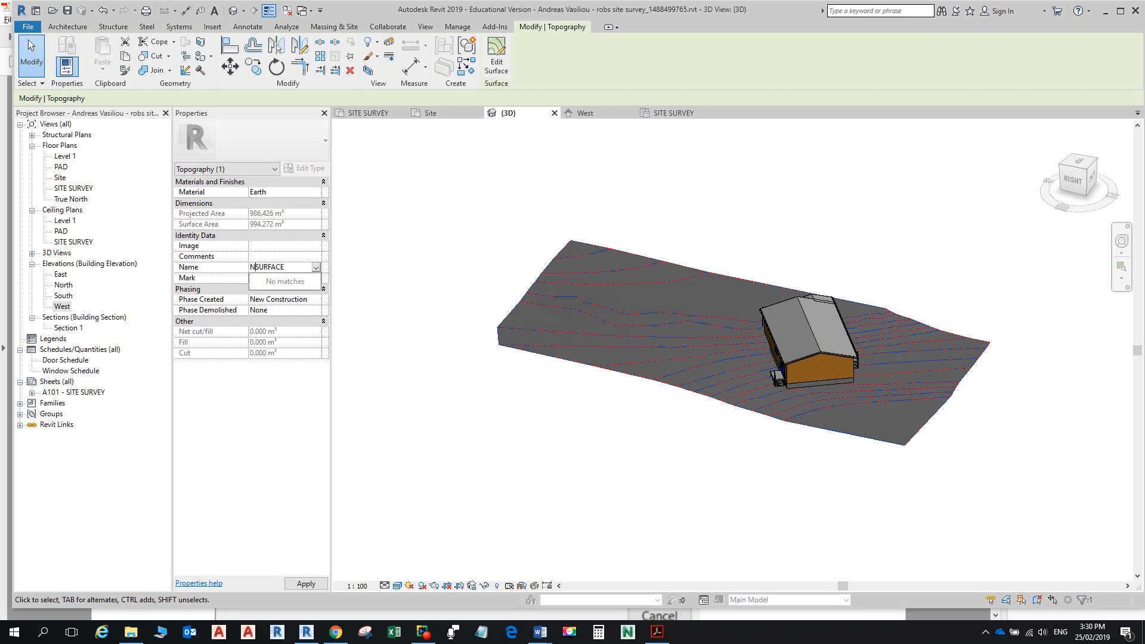
key("Return")
key("Escape")
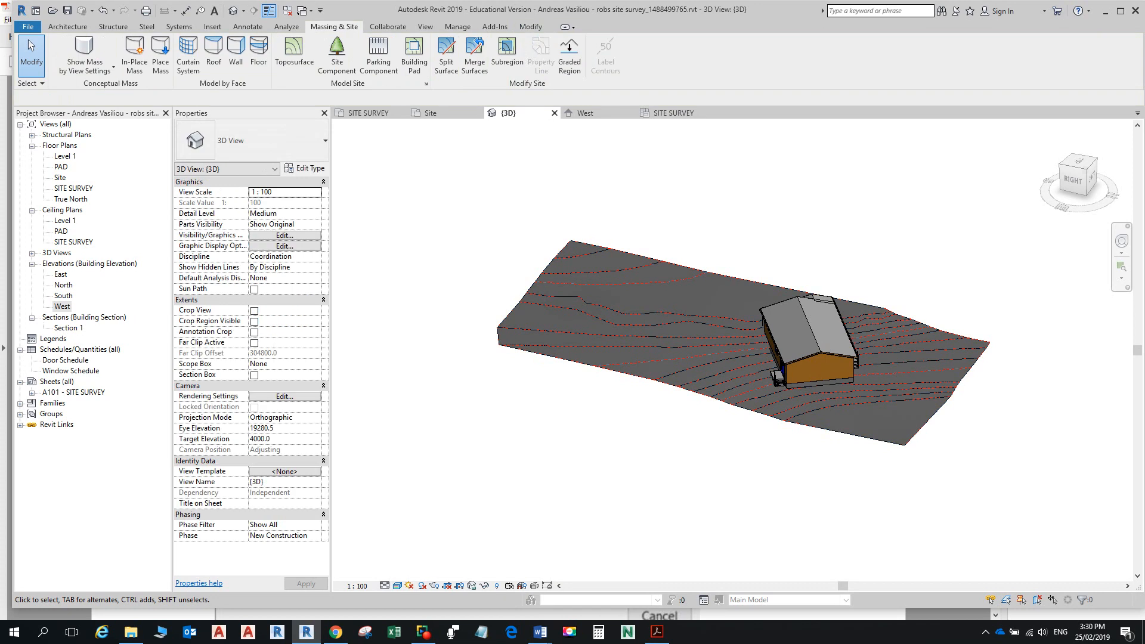
Step: Check that the original surface is created in Existing and demolished in New Construction
left_click(584, 361)
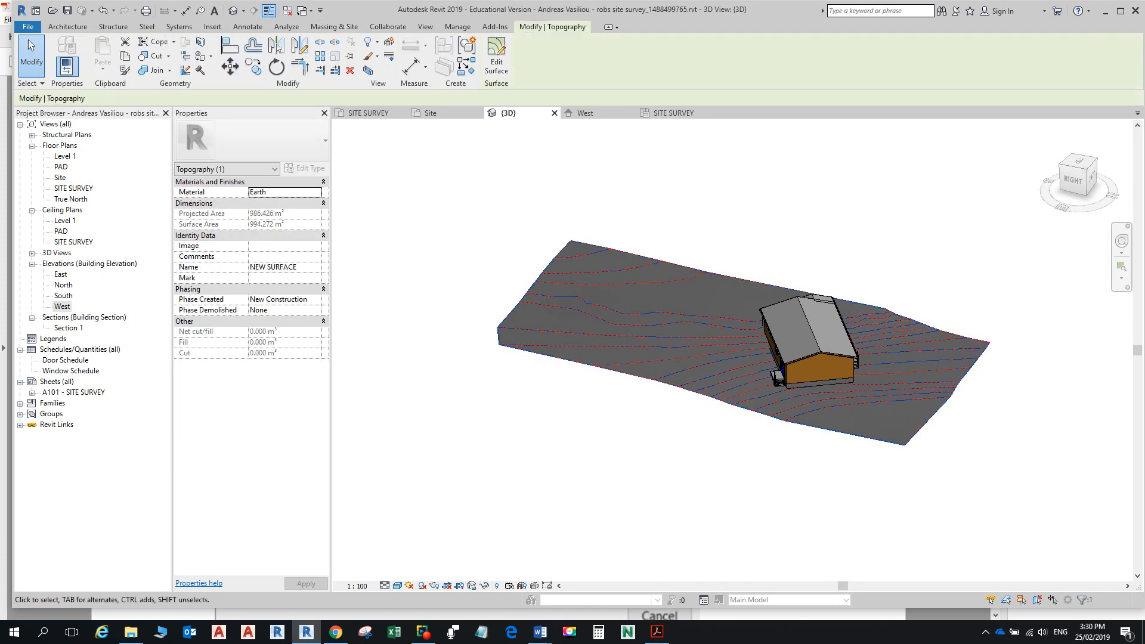
key("Escape")
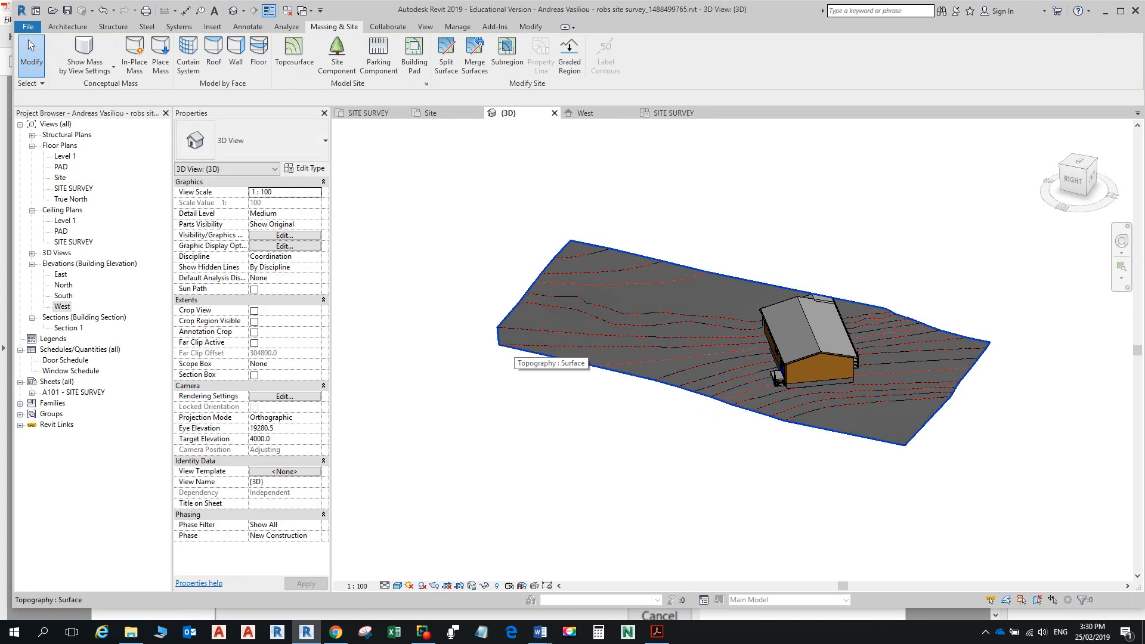
left_click(518, 351)
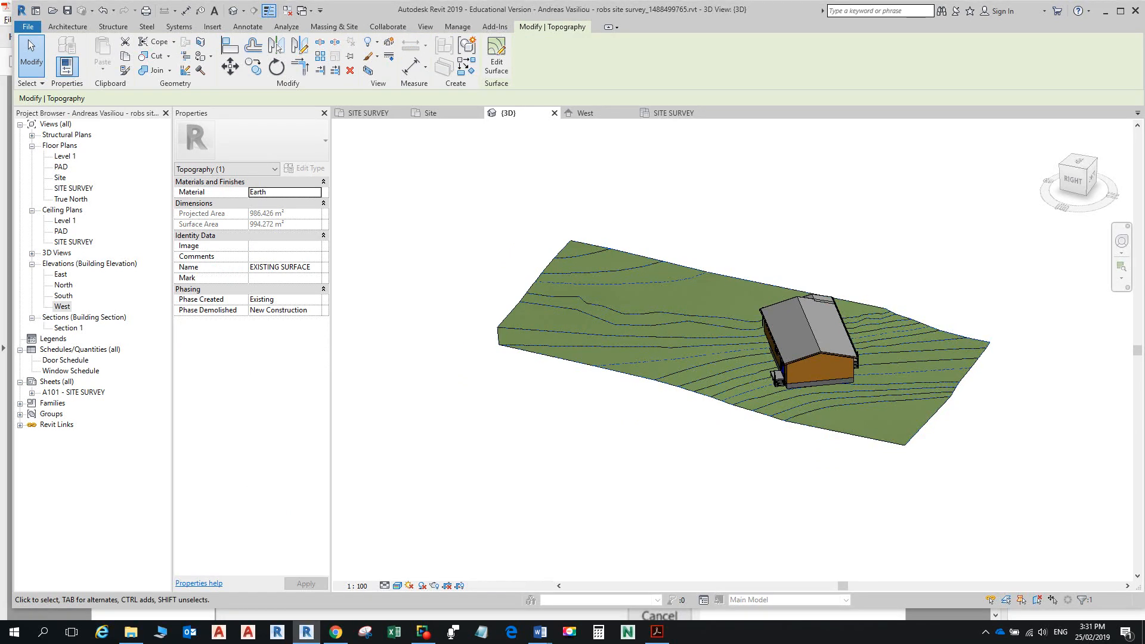
key("Escape")
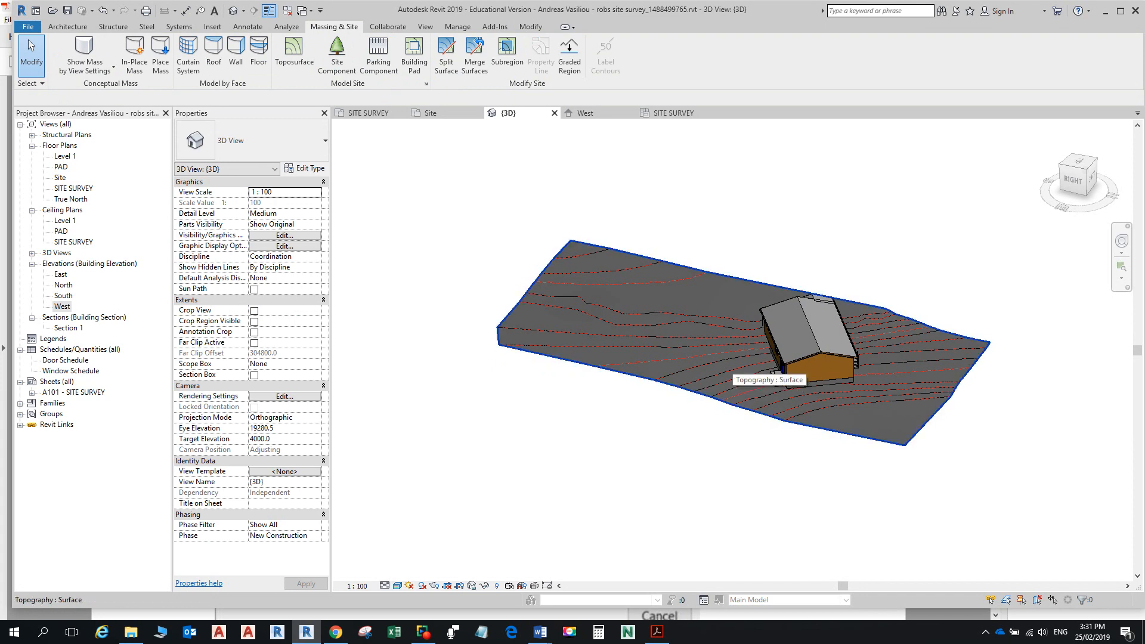
key("alt+Tab")
key("alt+Tab")
key("alt+Tab")
Step: Read ahead to the Building Pad step 7 on page 20, then return to Revit
scroll(733, 362, "down", 2)
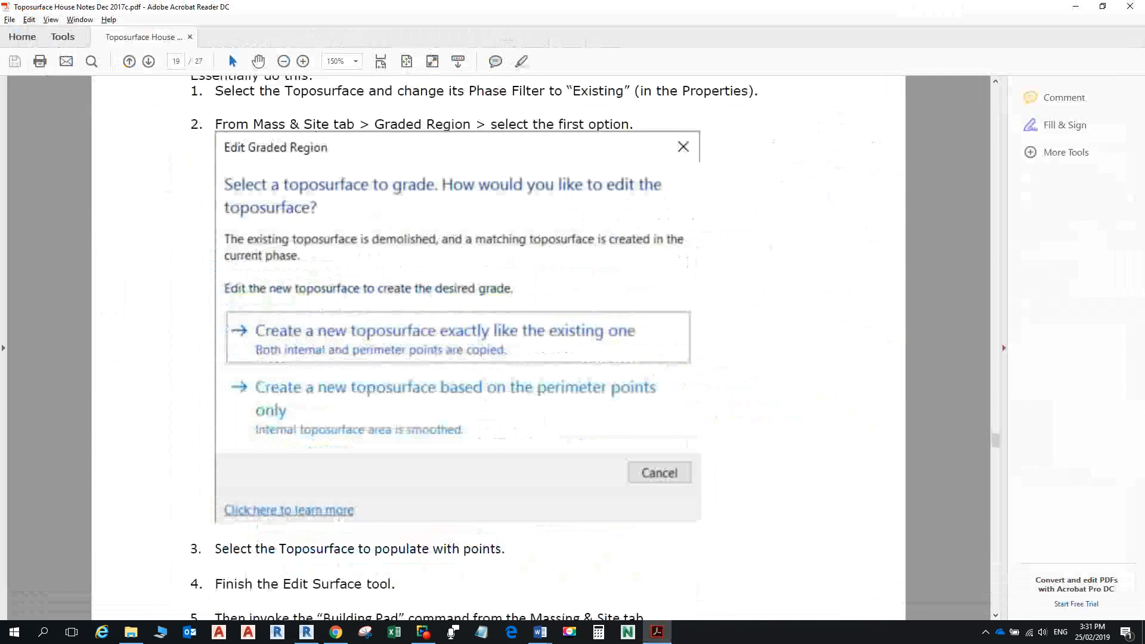
scroll(498, 348, "down", 5)
scroll(522, 346, "down", 1)
scroll(522, 346, "down", 4)
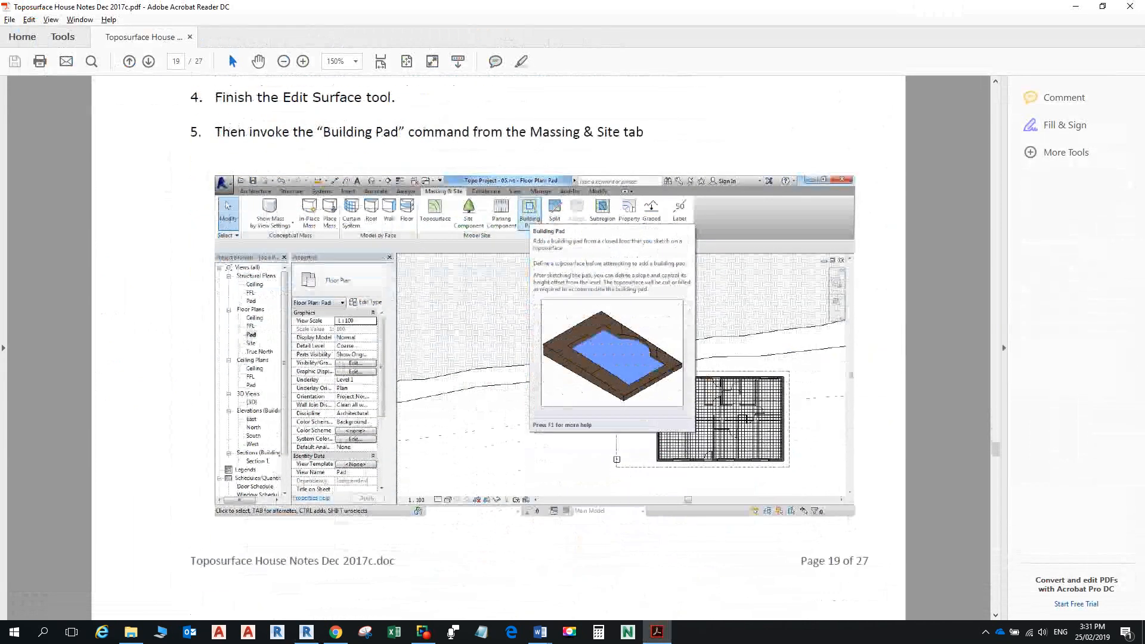
scroll(522, 348, "down", 5)
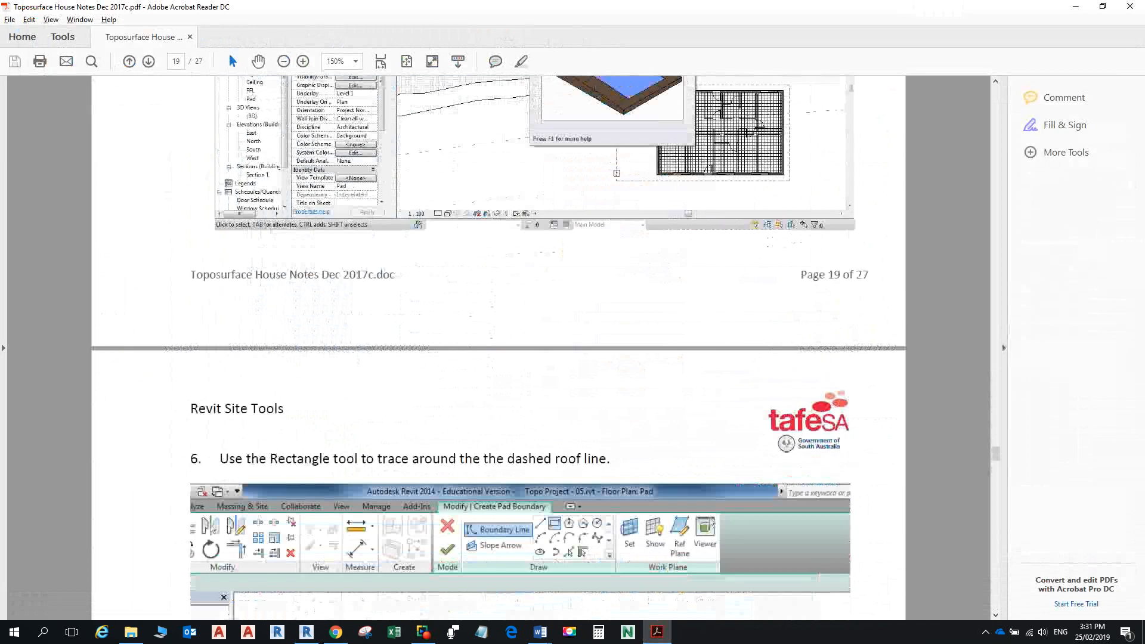
scroll(522, 348, "down", 5)
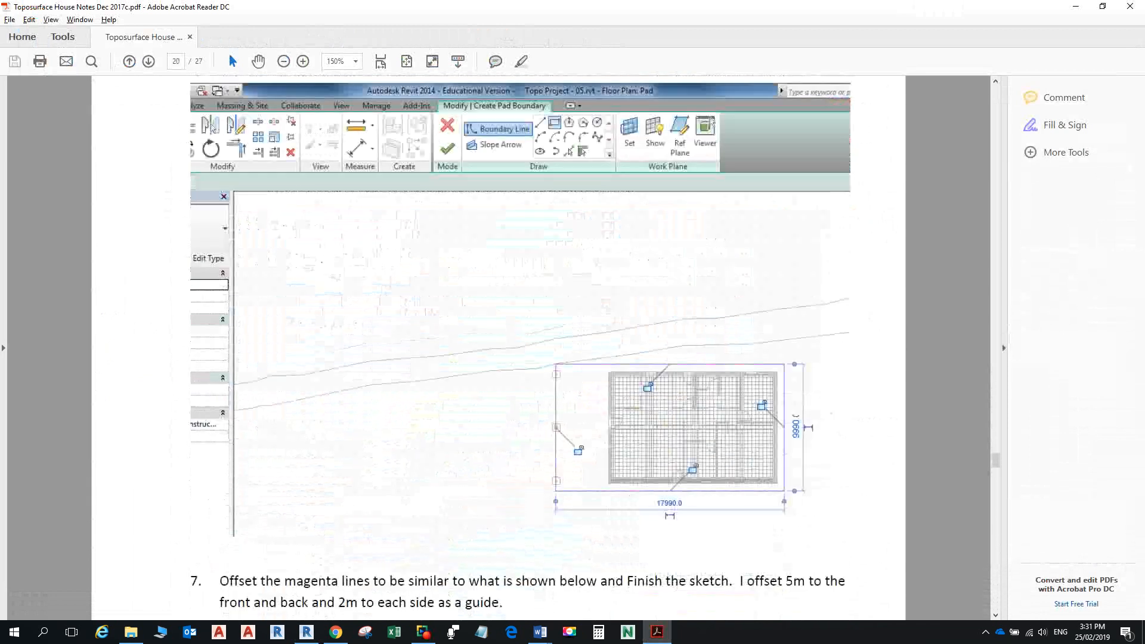
key("alt+Tab")
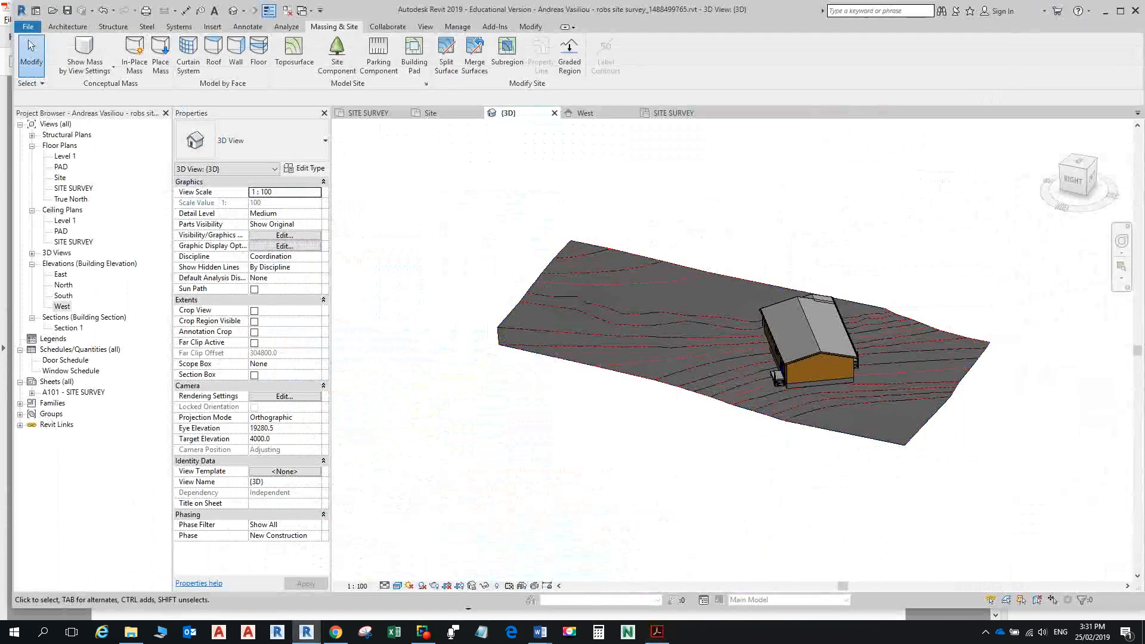
Step: In the SITE SURVEY plan, start a building pad and pick wall edges at a 4000 offset
double_click(74, 189)
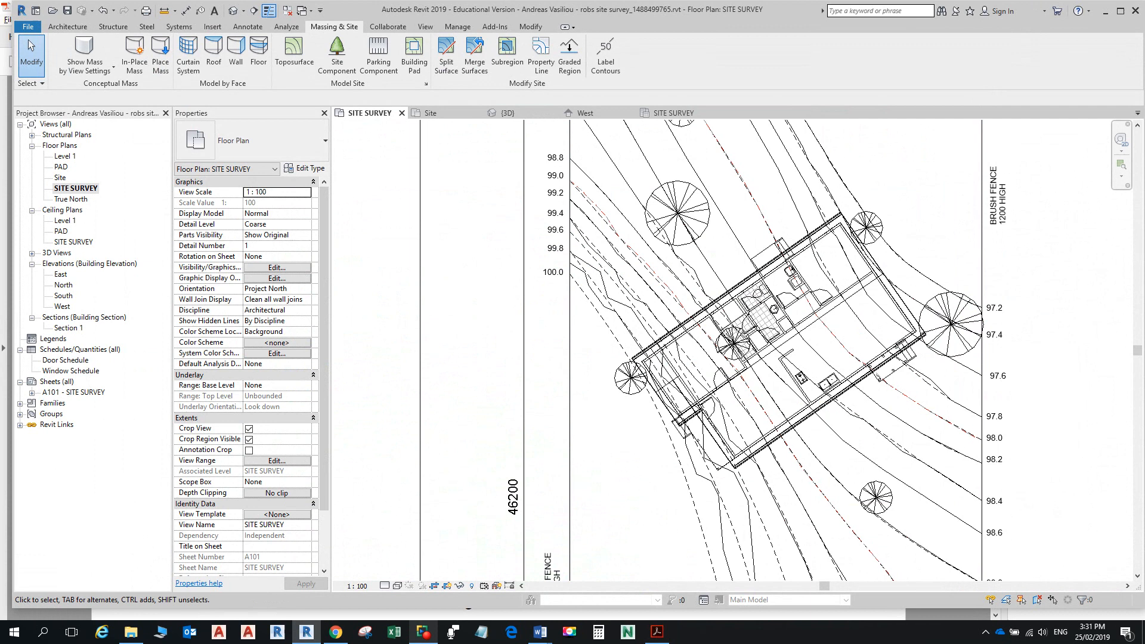
mouse_move(424, 632)
left_click(413, 53)
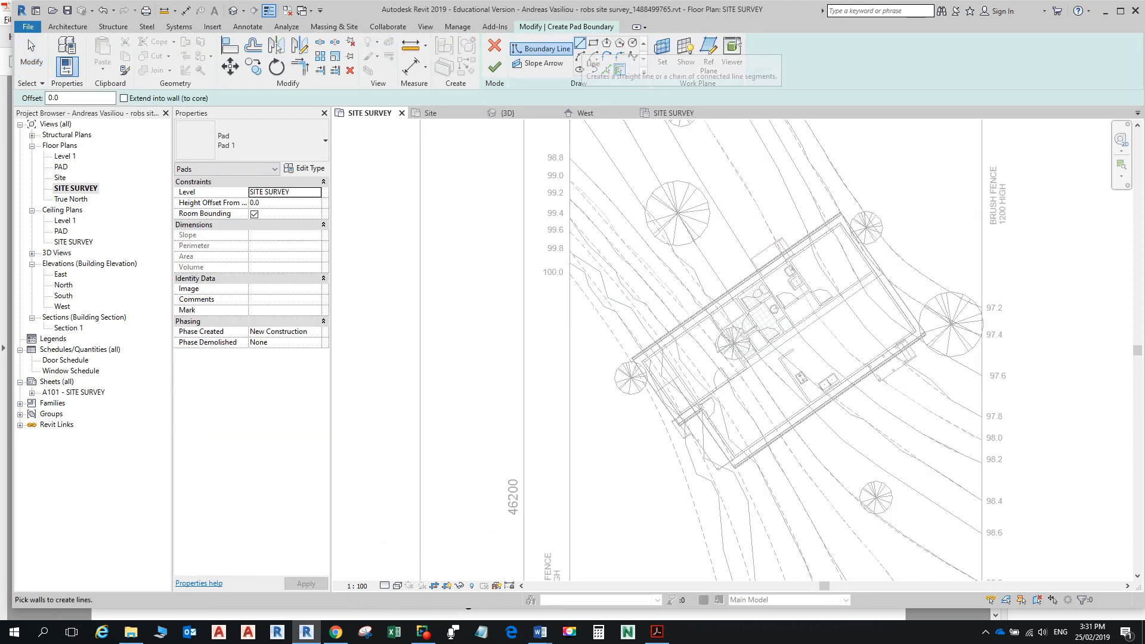
left_click(620, 70)
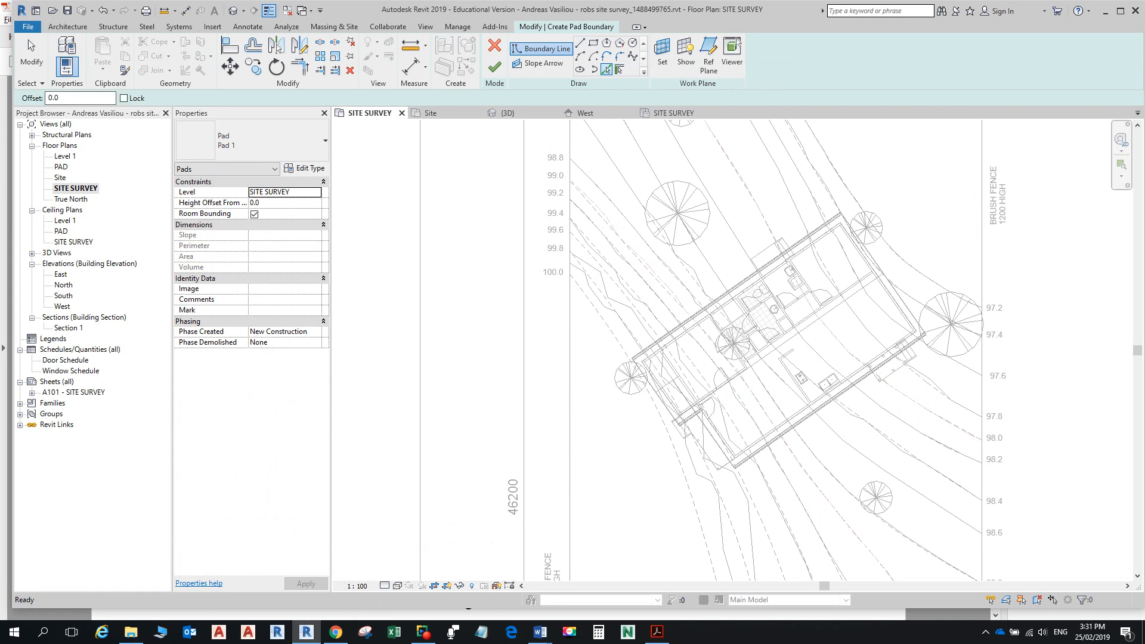
type("4000")
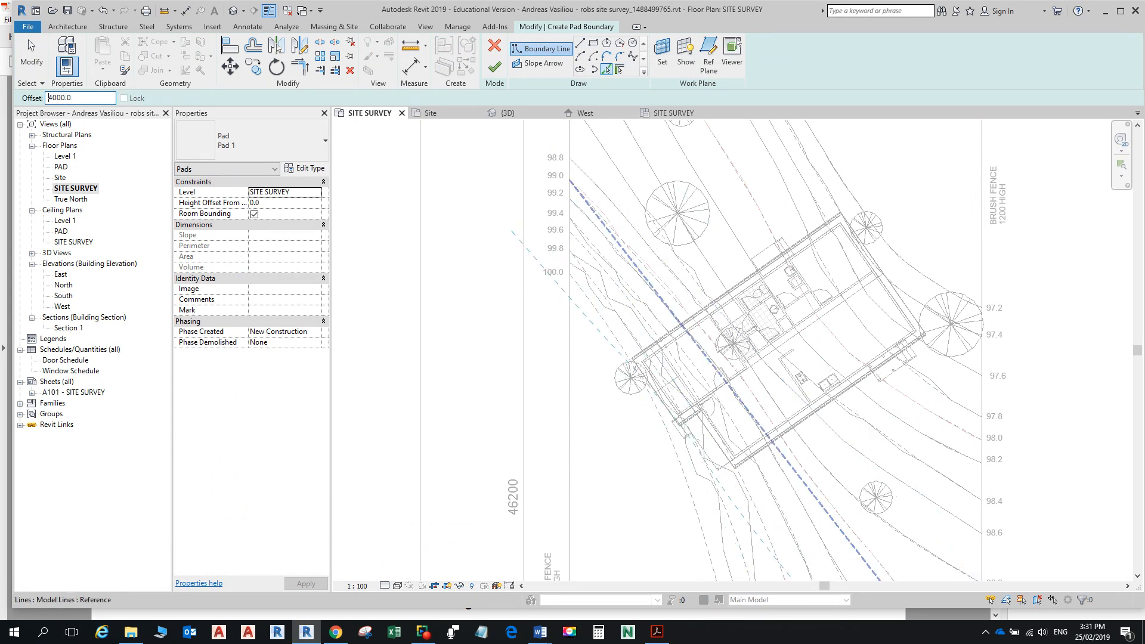
scroll(736, 287, "up", 4)
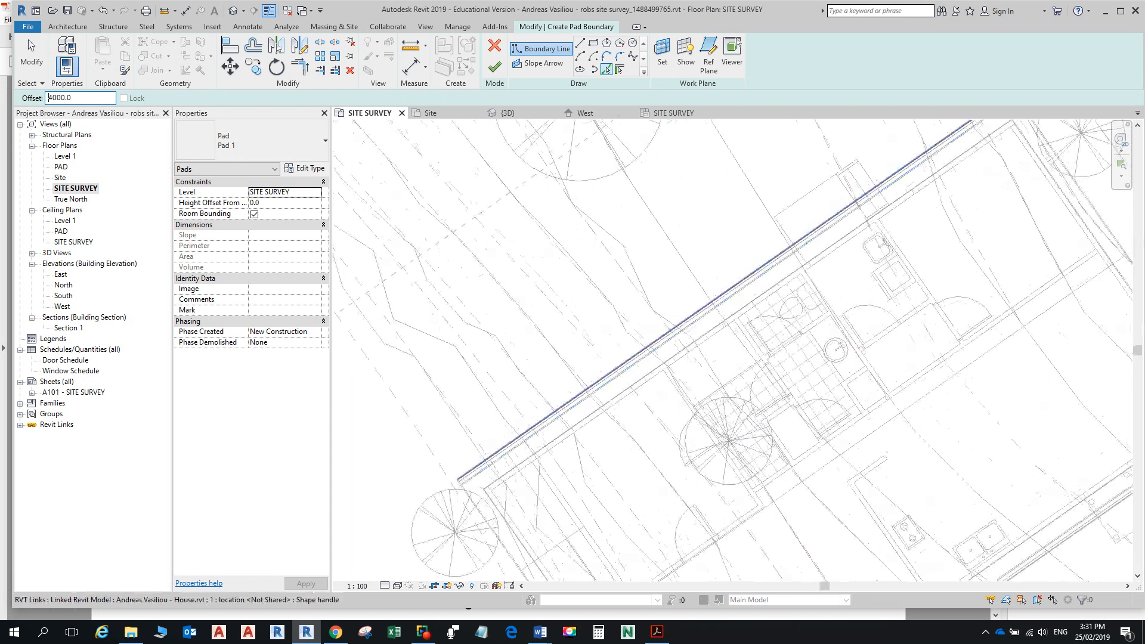
left_click(736, 287)
scroll(828, 251, "down", 4)
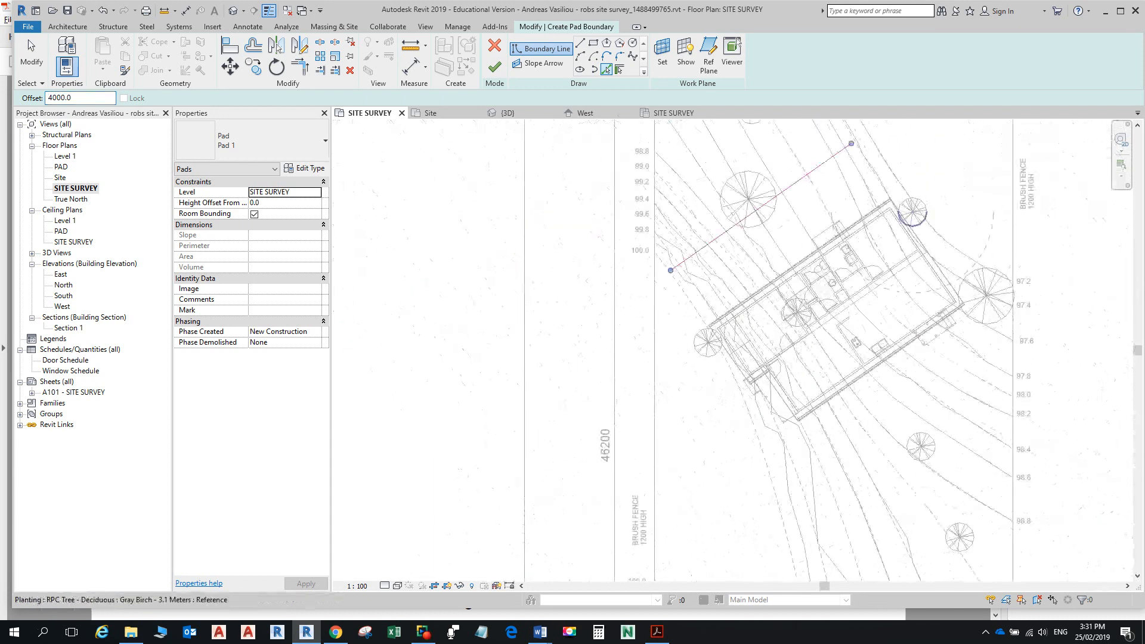
left_click(908, 225)
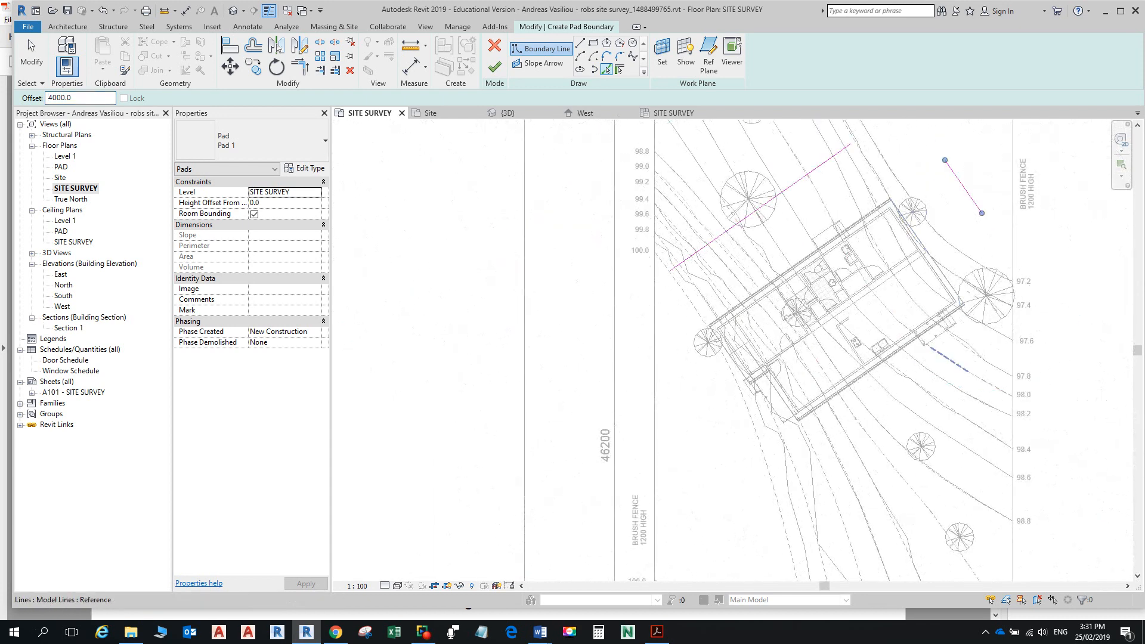
left_click(882, 363)
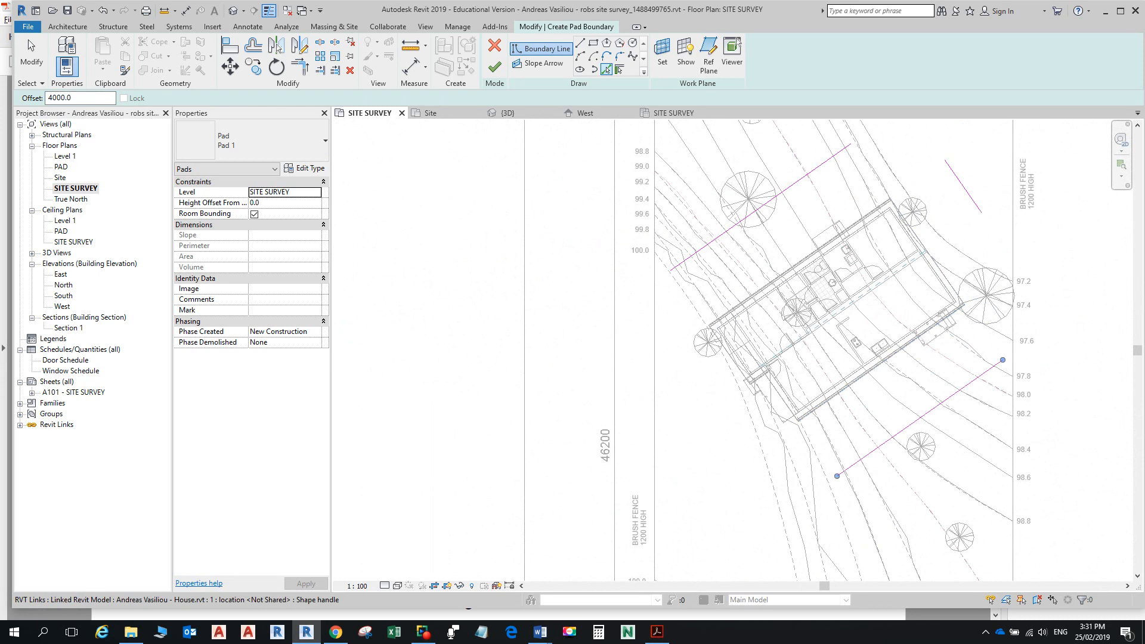
Step: Draw the connecting boundary lines at 0 offset to fill the outline's gaps
left_click(581, 43)
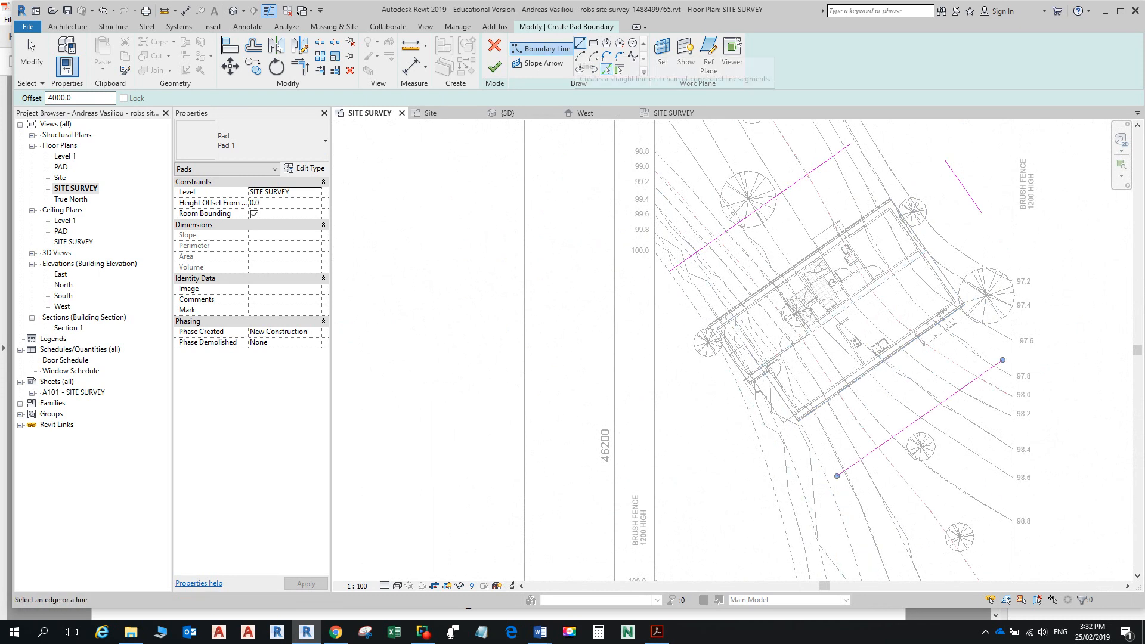
left_click(671, 269)
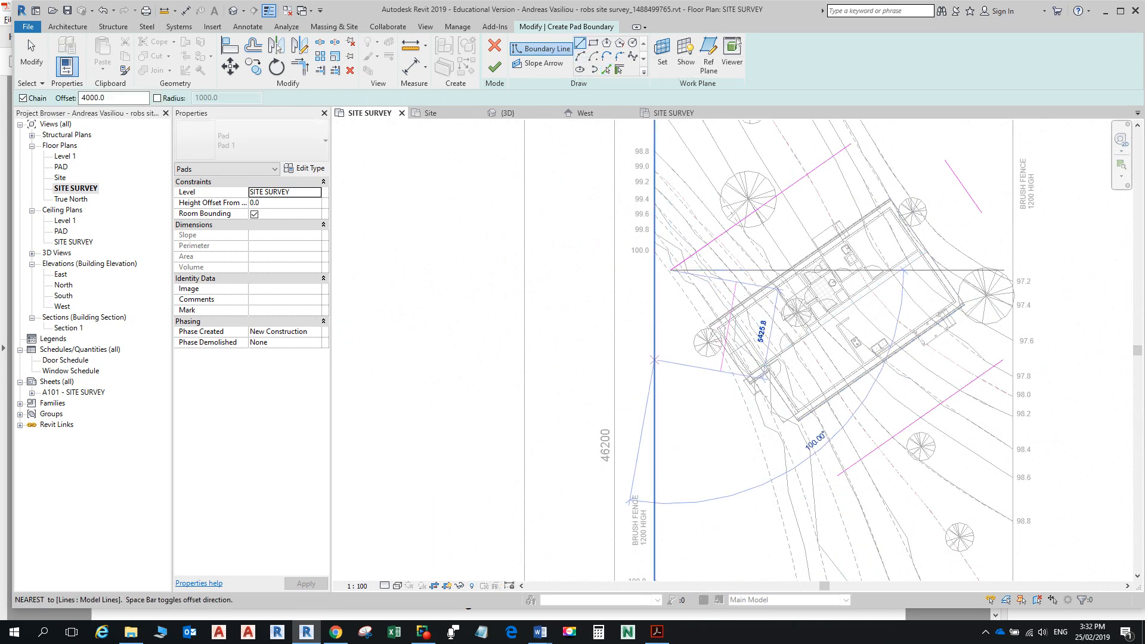
key("Escape")
double_click(98, 98)
type("0")
left_click(671, 270)
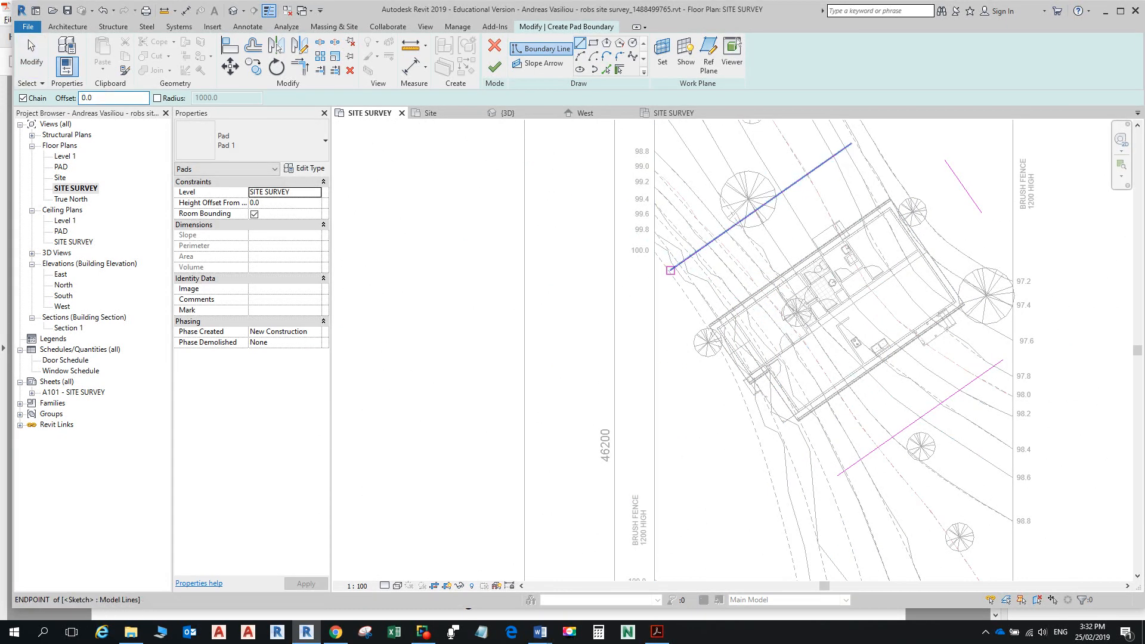
left_click(671, 347)
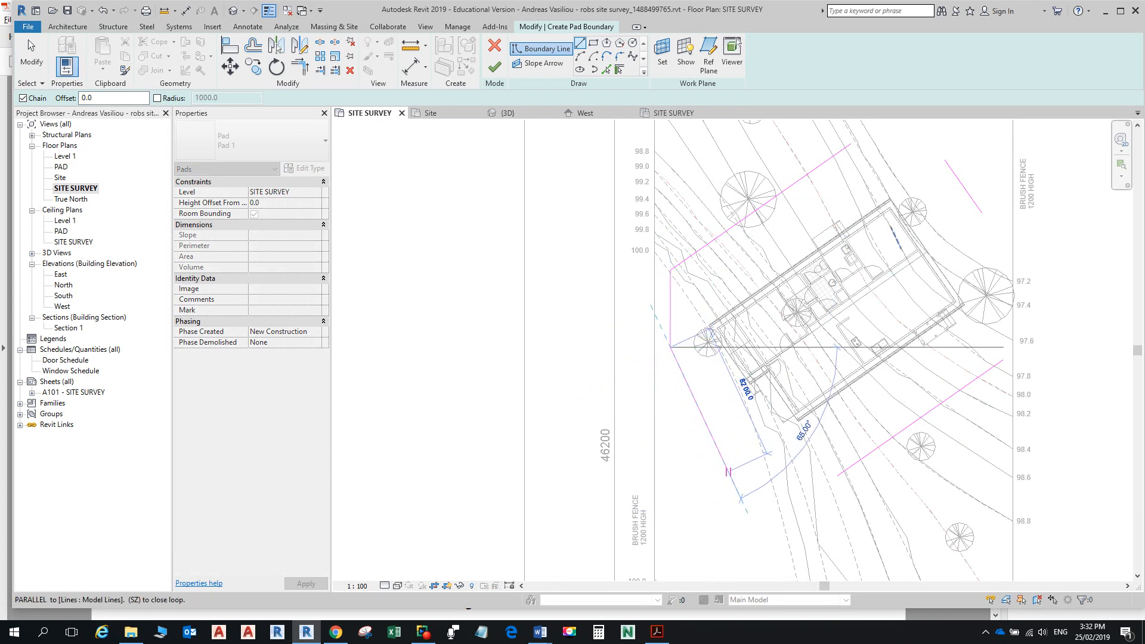
left_click(740, 460)
left_click(838, 475)
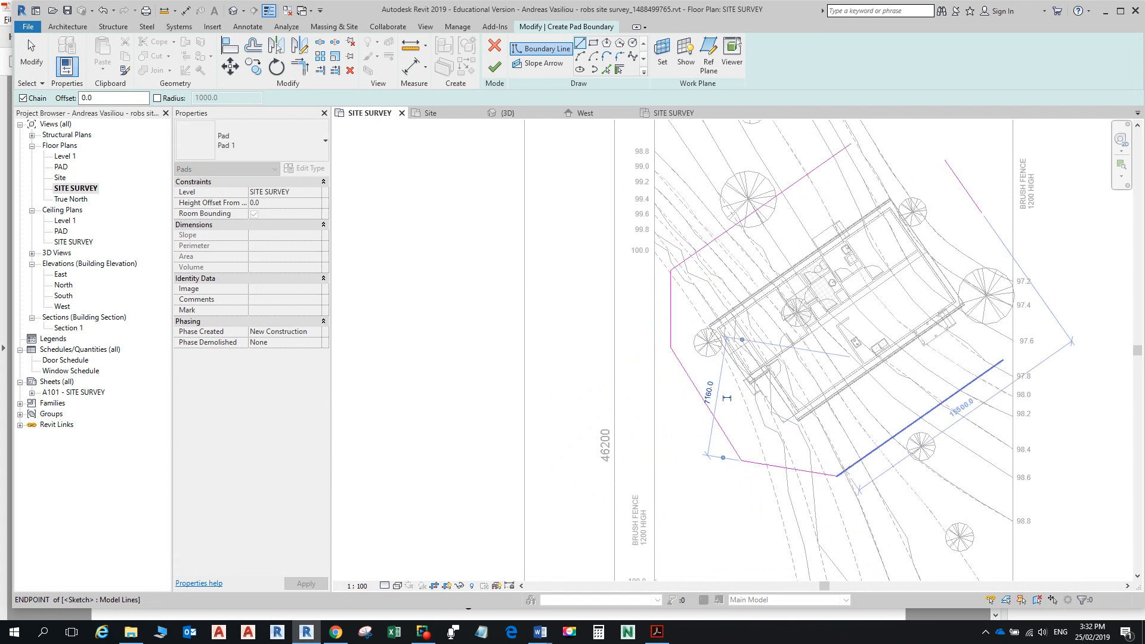
left_click(1003, 360)
left_click(1003, 237)
key("Escape")
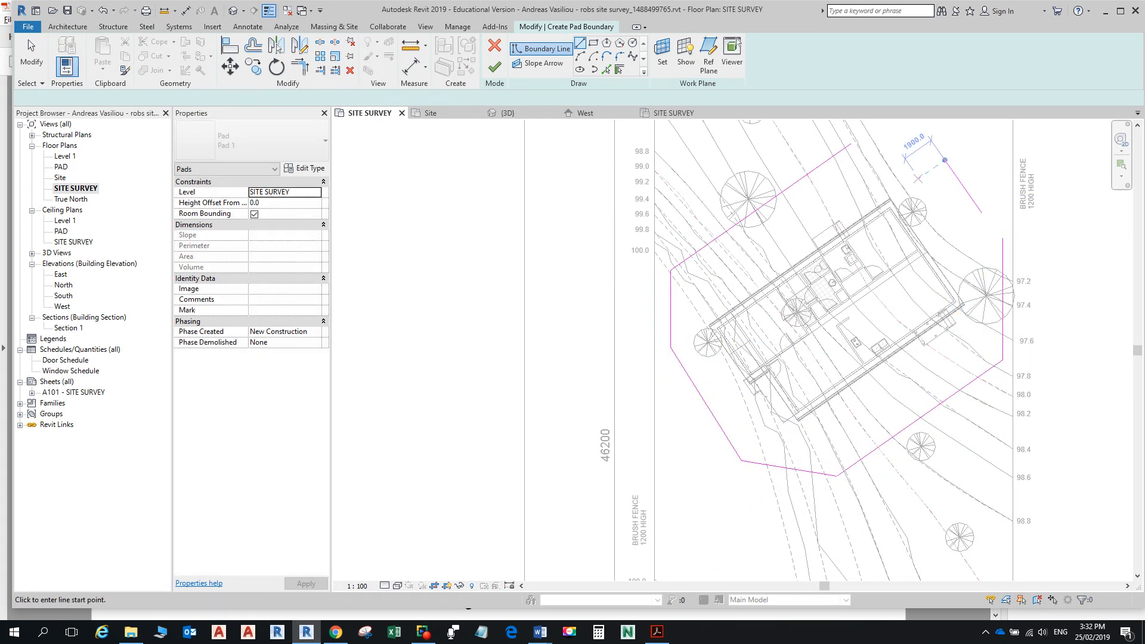
Step: Trim/Extend to Corner the open line ends so the pad boundary forms a closed loop
left_click(300, 65)
left_click(958, 180)
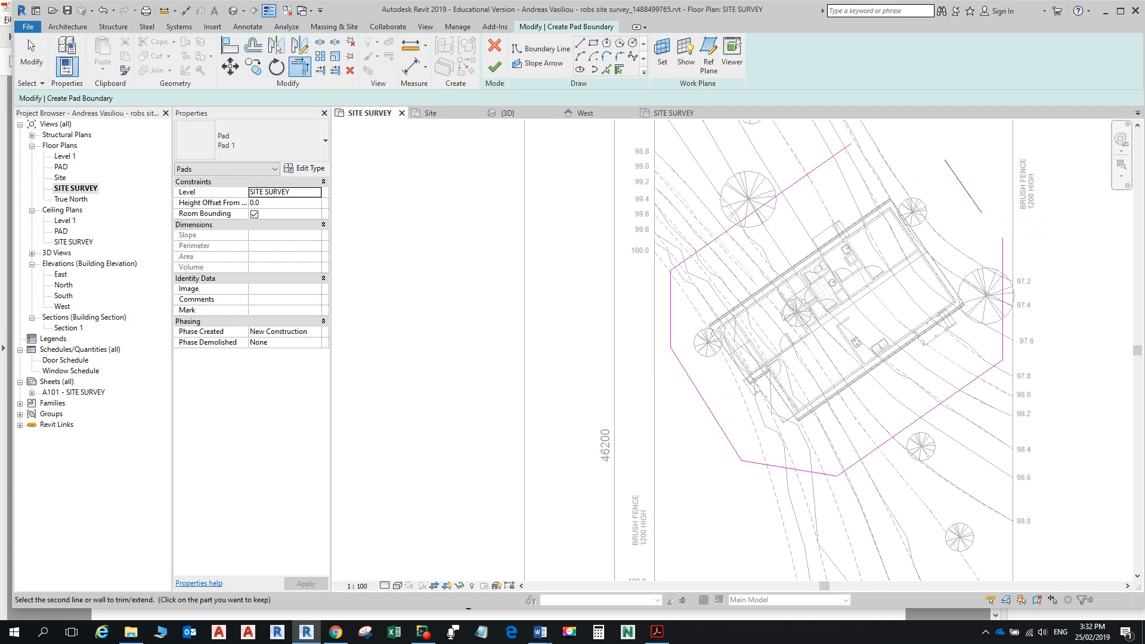
left_click(831, 158)
left_click(963, 186)
left_click(1003, 265)
scroll(836, 480, "up", 5)
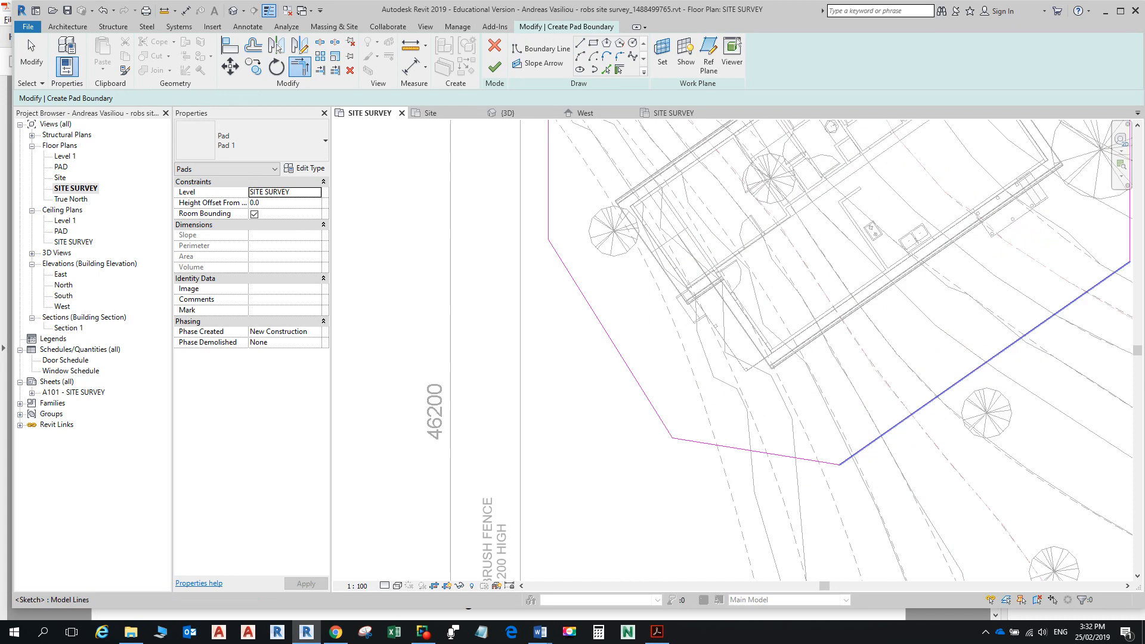
left_click(823, 462)
left_click(857, 450)
scroll(587, 267, "down", 5)
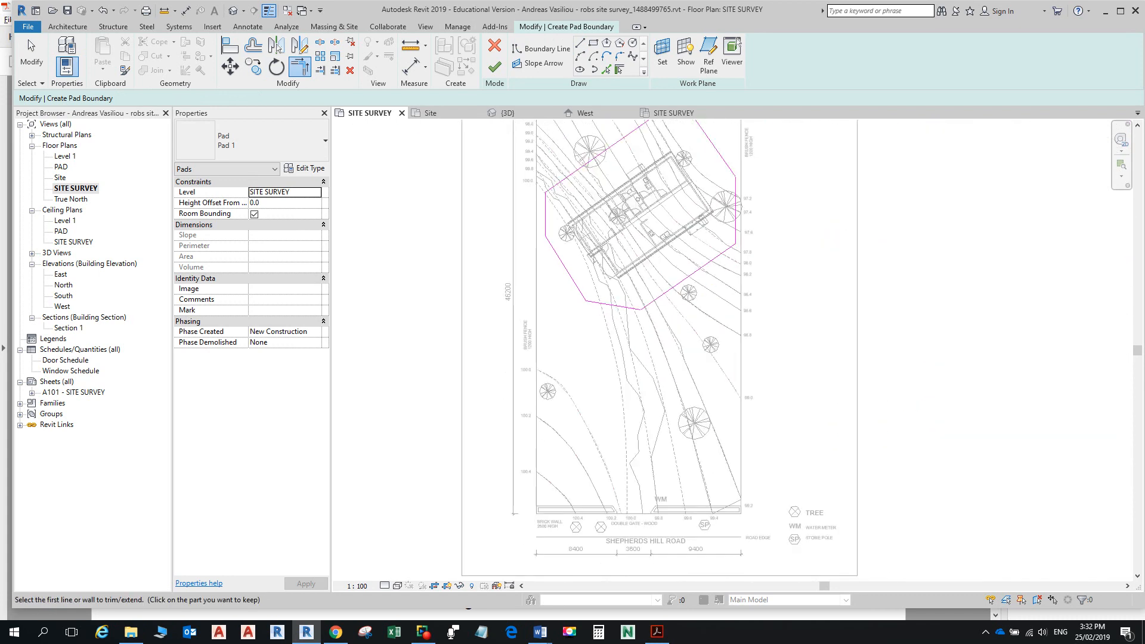
left_click(306, 168)
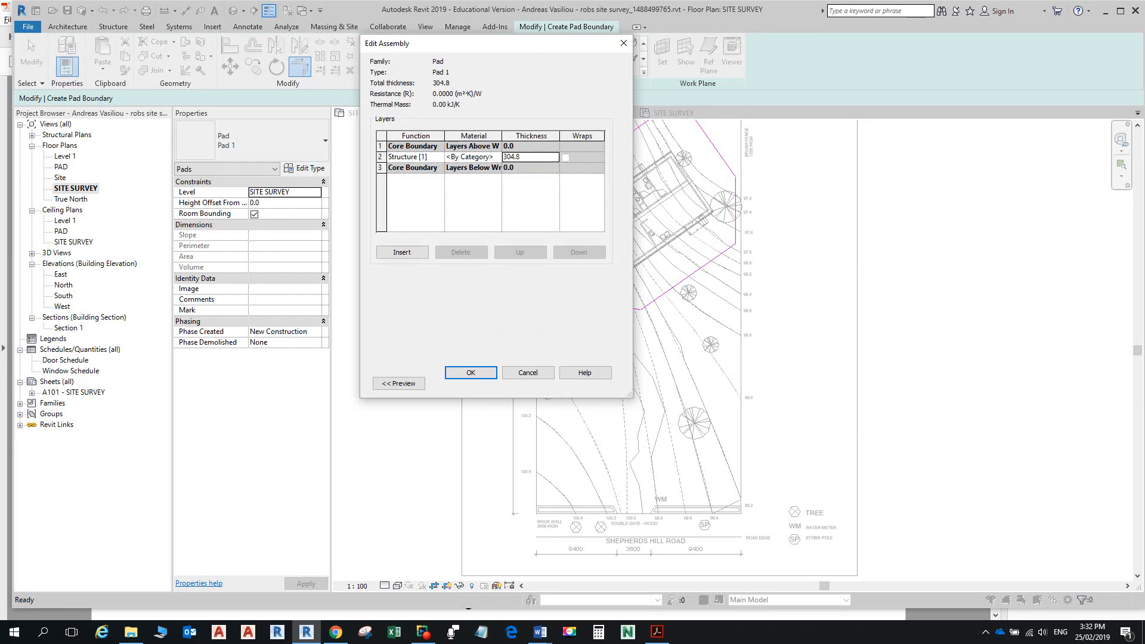
Step: Give the pad a 150 layer thickness on level PAD, finish it, and view it in {3D}
type("150")
key("Return")
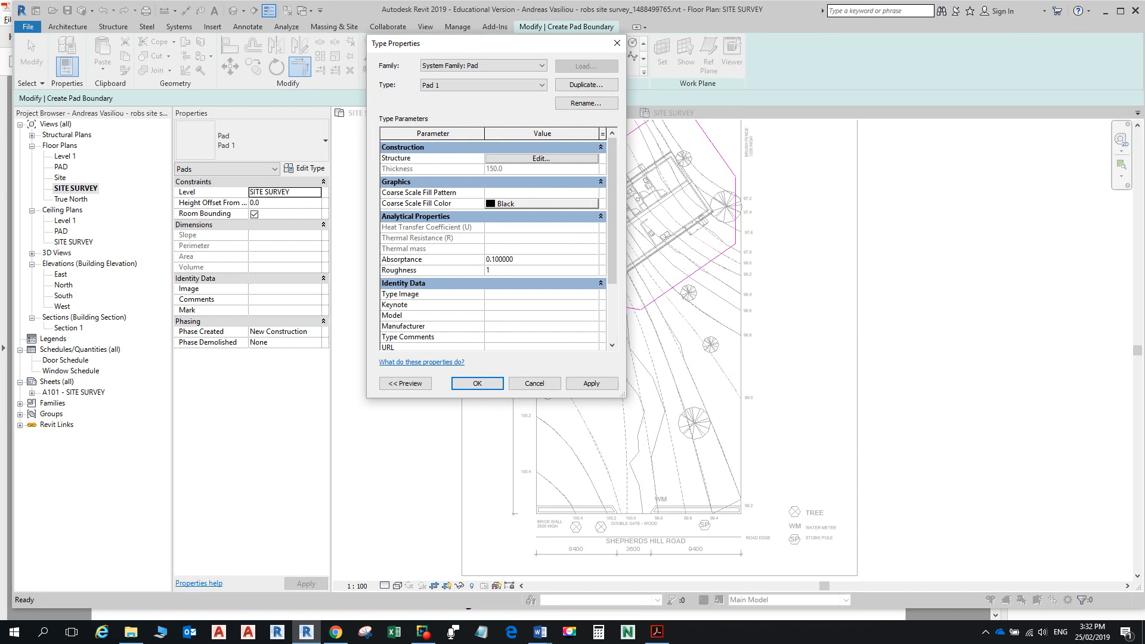
left_click(477, 383)
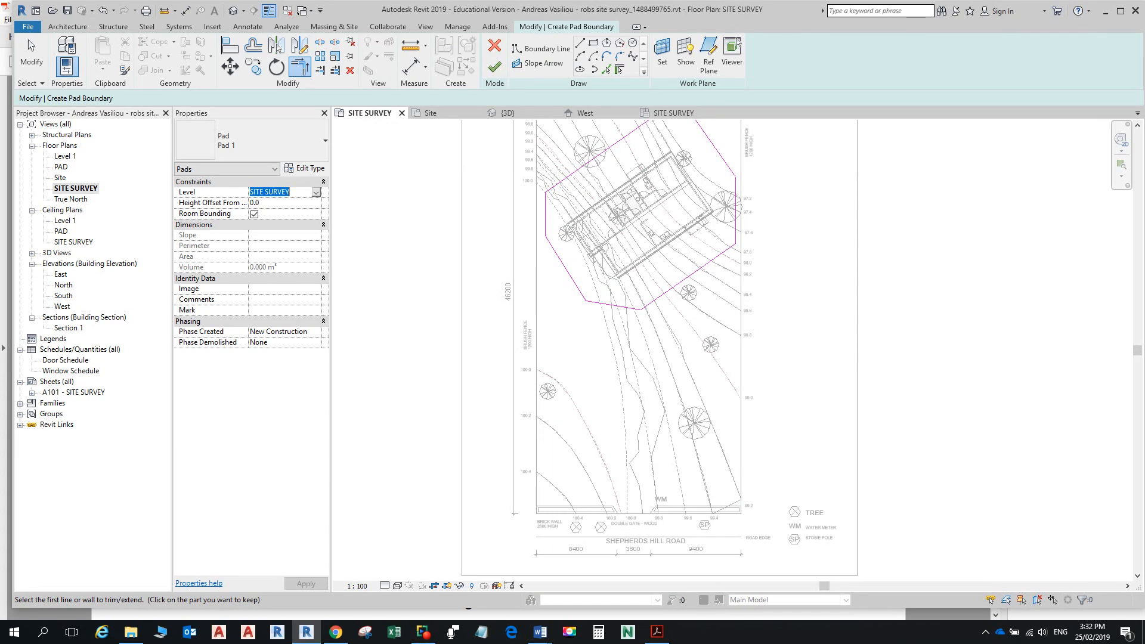
left_click(316, 191)
left_click(257, 220)
left_click(495, 67)
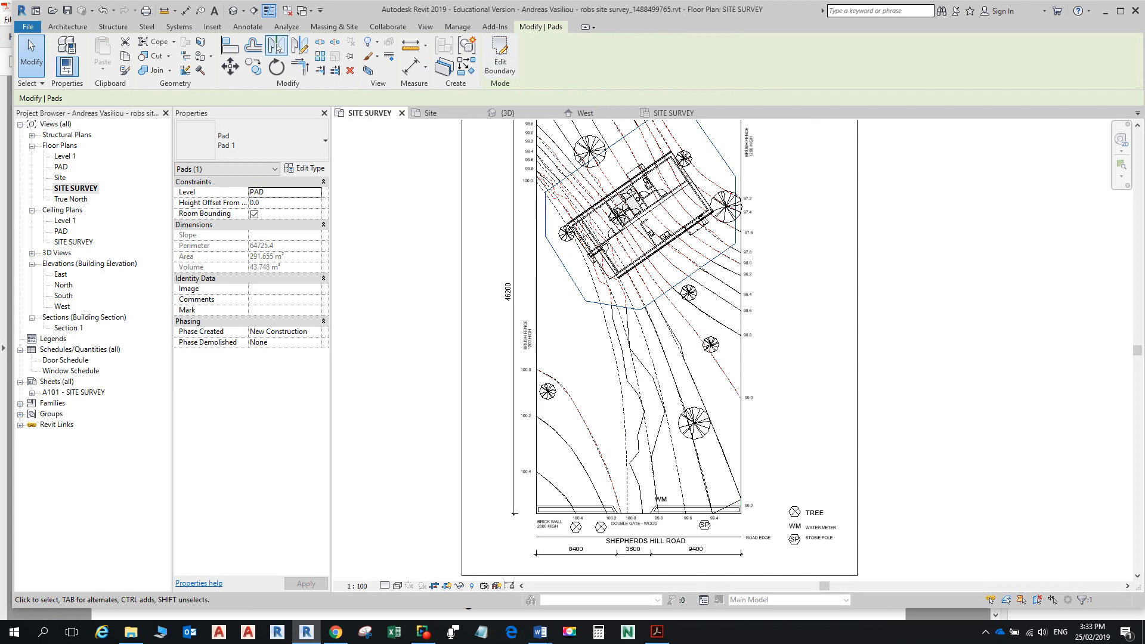
left_click(233, 10)
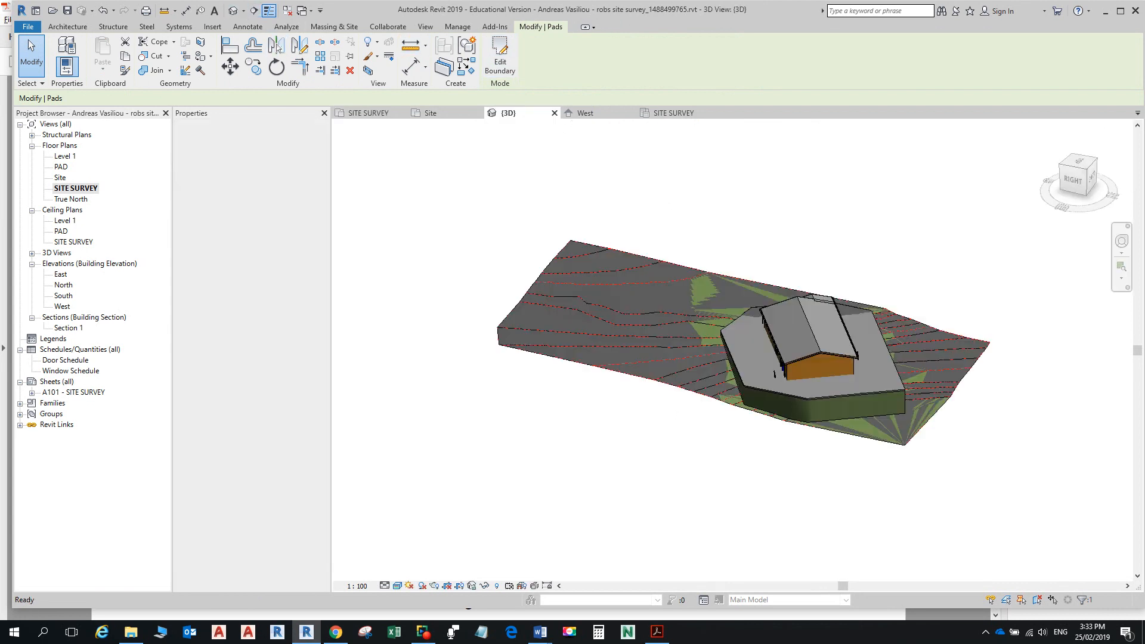
Step: Orbit the 3D view to a lower angle and zoom to inspect the building pad
middle_click_drag(659, 343, 772, 320, "shift")
scroll(682, 307, "down", 2)
scroll(692, 299, "up", 5)
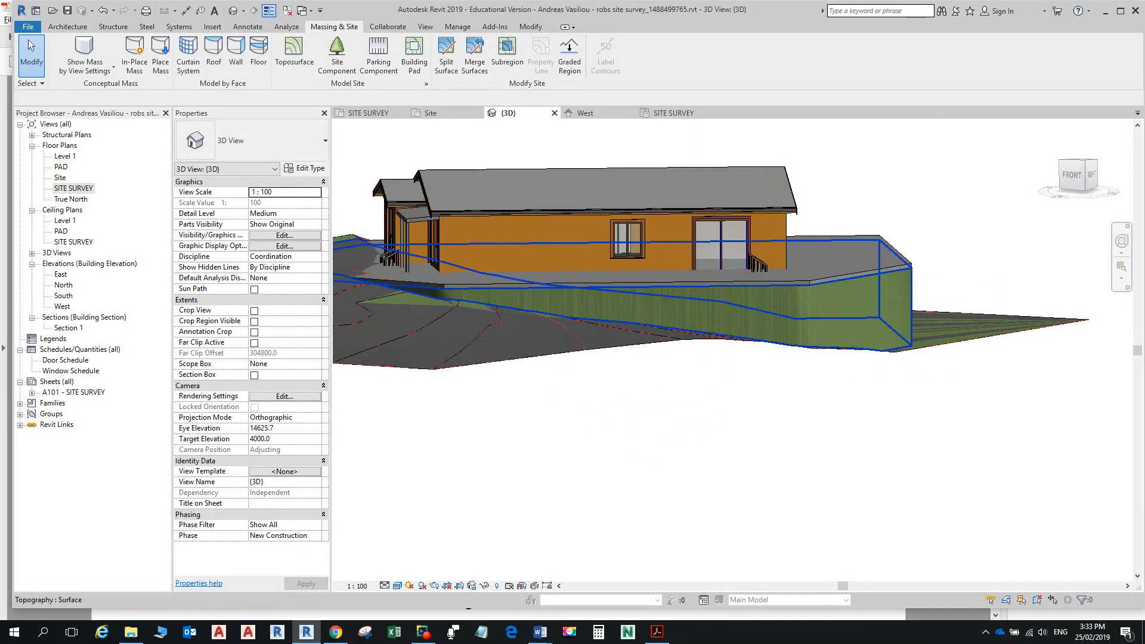
scroll(778, 293, "down", 4)
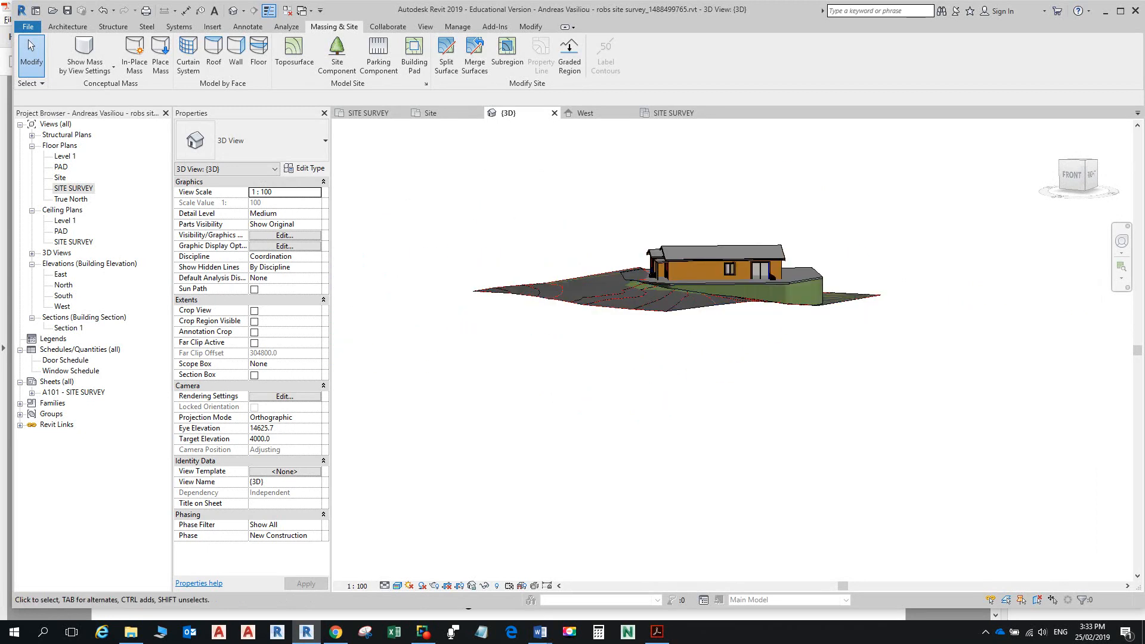
Step: Open the South elevation and frame the house and its levels in the view
double_click(63, 295)
middle_click_drag(741, 153, 731, 325)
scroll(731, 325, "up", 6)
scroll(731, 346, "up", 3)
scroll(734, 353, "down", 4)
middle_click_drag(734, 353, 736, 328)
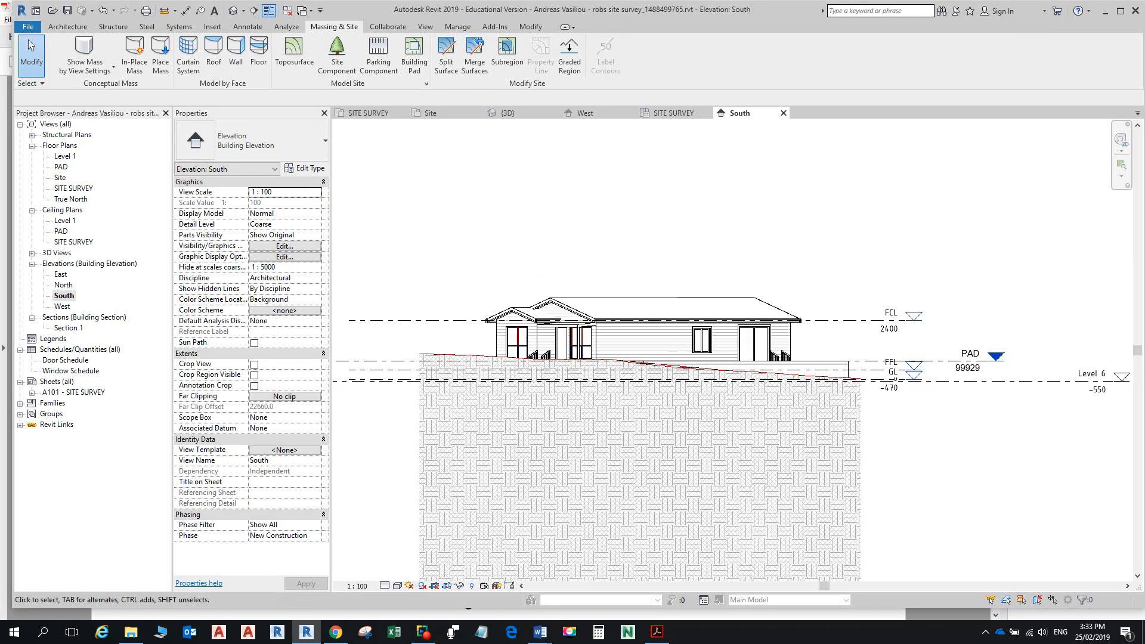
scroll(734, 353, "up", 1)
Step: Change the PAD level's elevation to 99000, then view the lowered pad in 3D from the right
left_click(1043, 373)
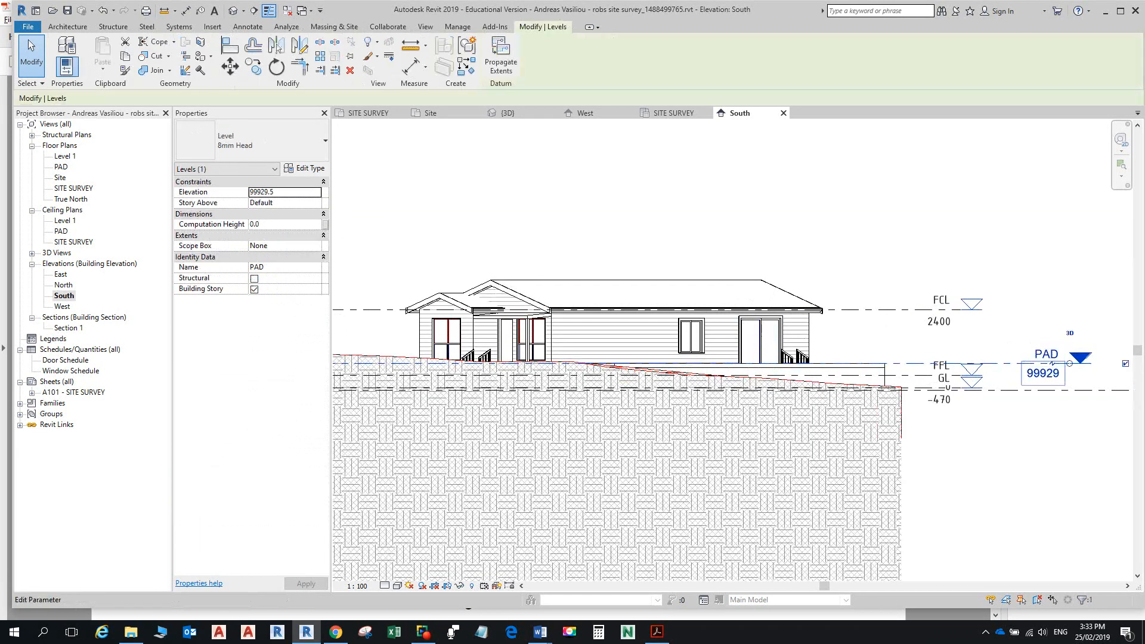
left_click(1042, 374)
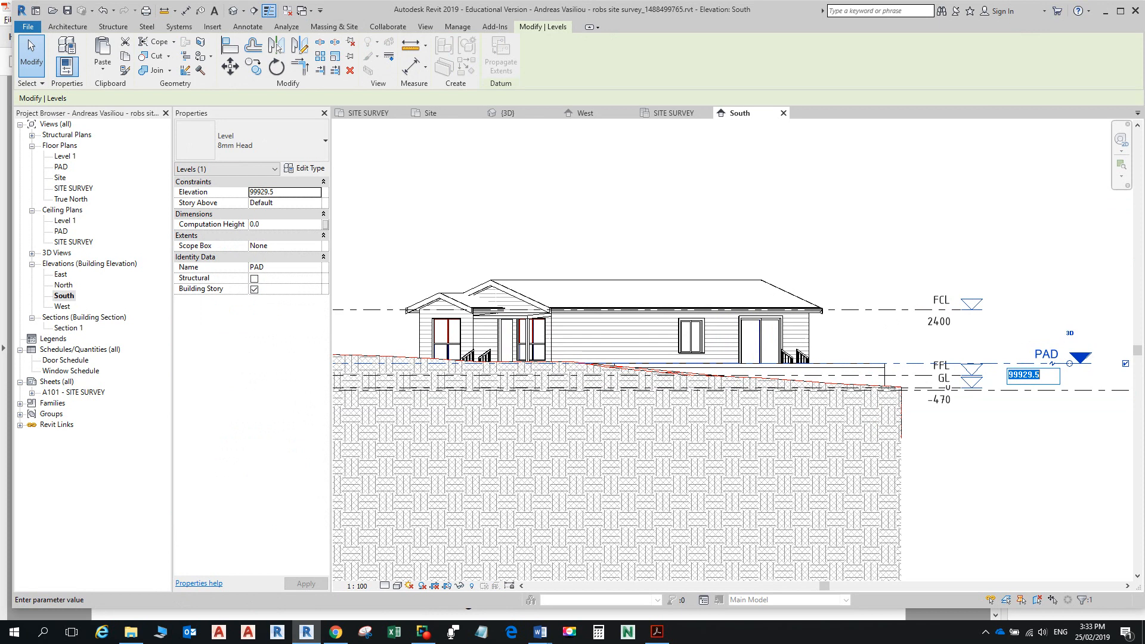
left_click(1041, 374)
left_click(284, 192)
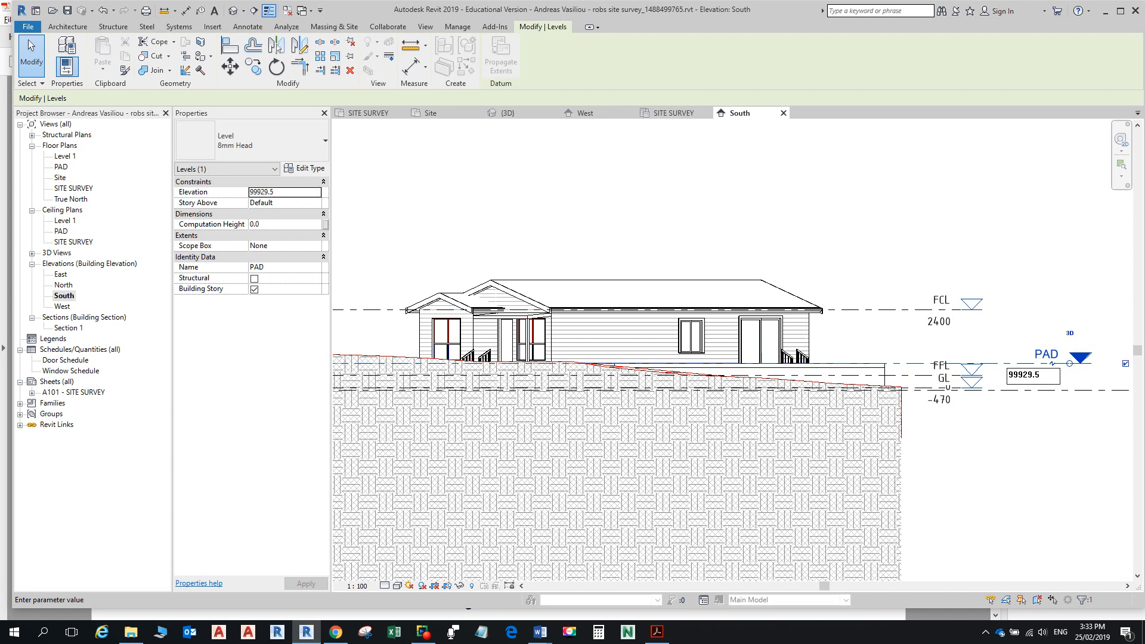
left_click(284, 192)
double_click(1024, 375)
type("98000")
key("Return")
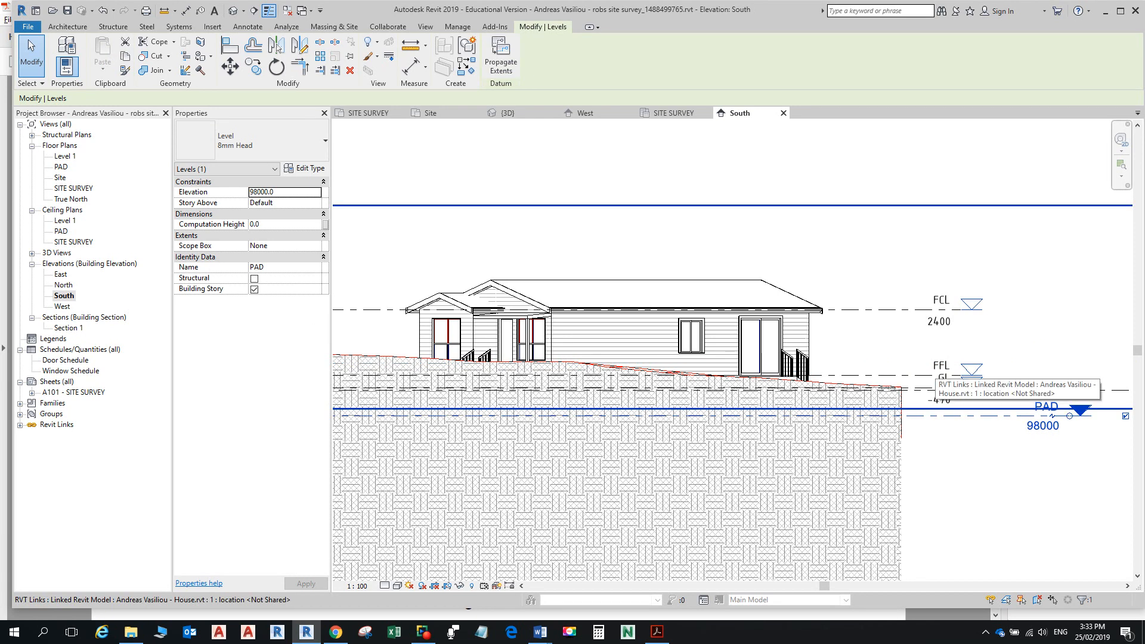
left_click(1042, 425)
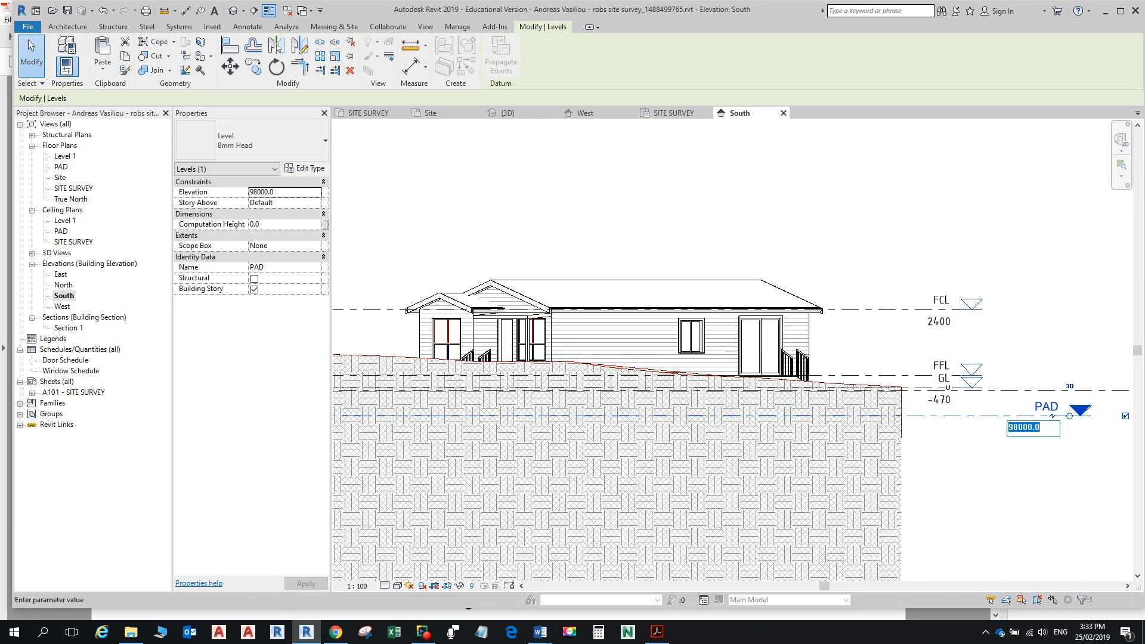
type("900")
key("Return")
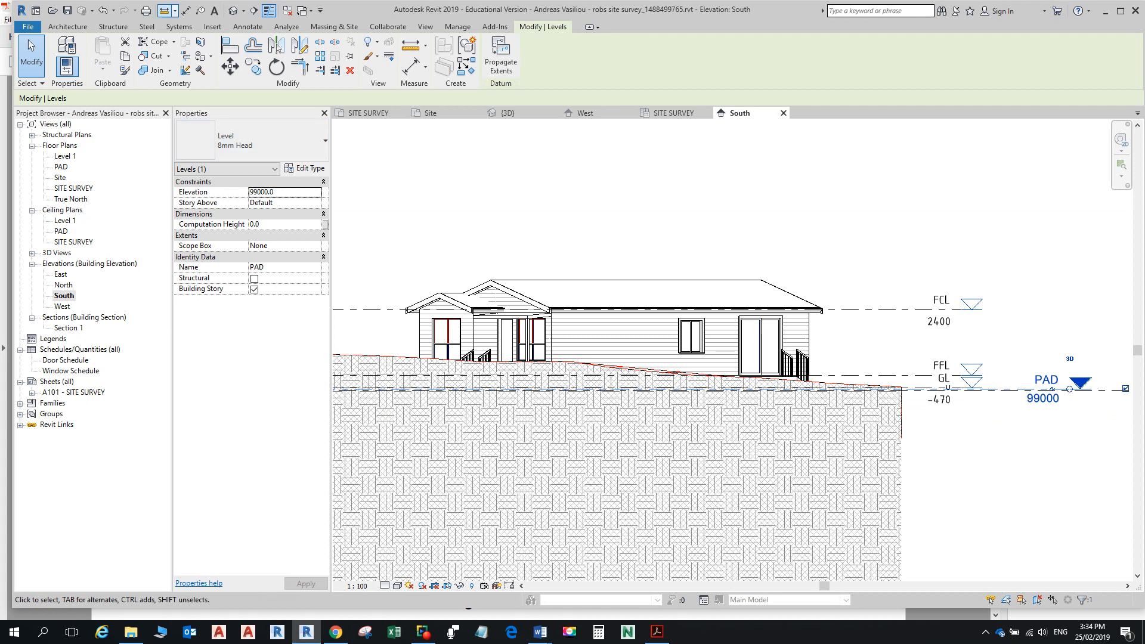
left_click(233, 10)
middle_click_drag(740, 303, 649, 275, "shift")
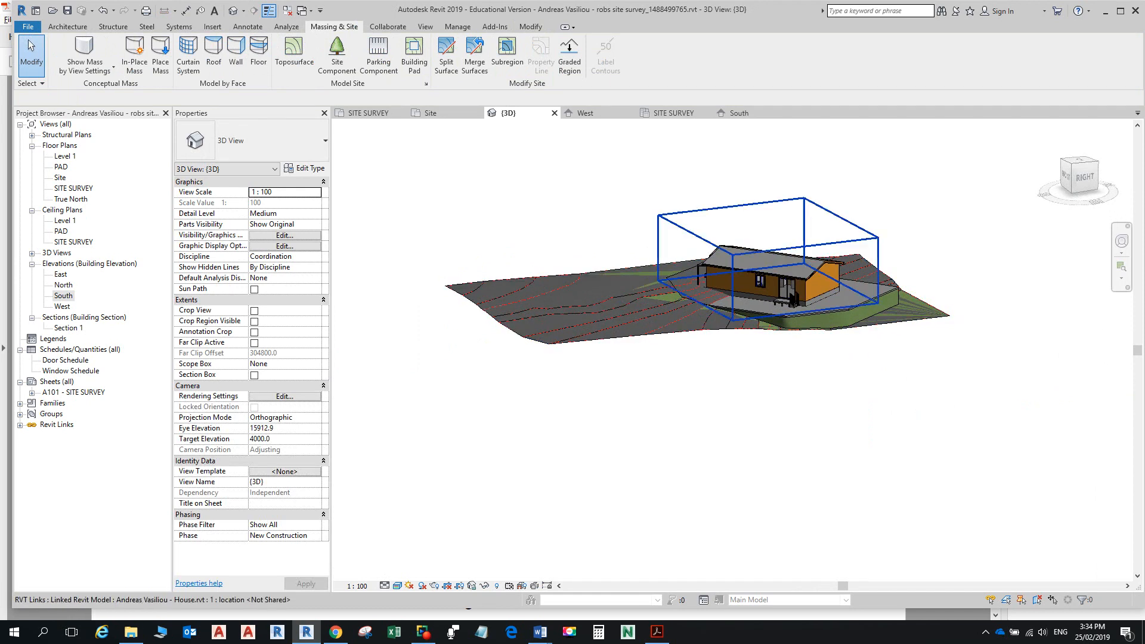
Step: Orbit to the back and set the 3D view's Phase Filter to Show Complete
middle_click_drag(650, 298, 518, 313, "shift")
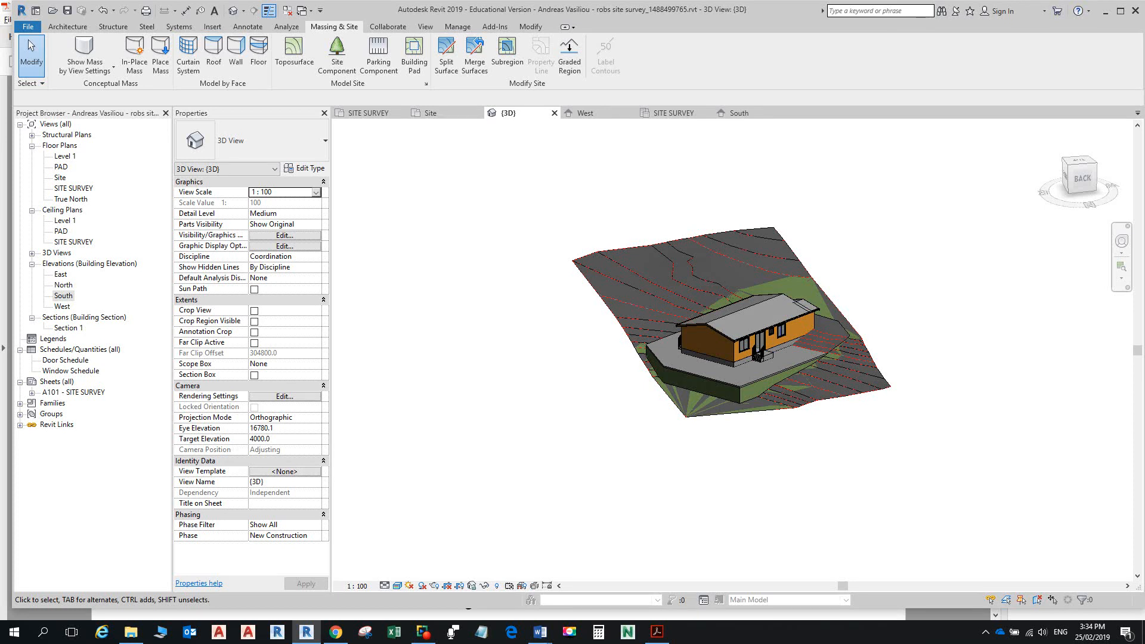
left_click(316, 525)
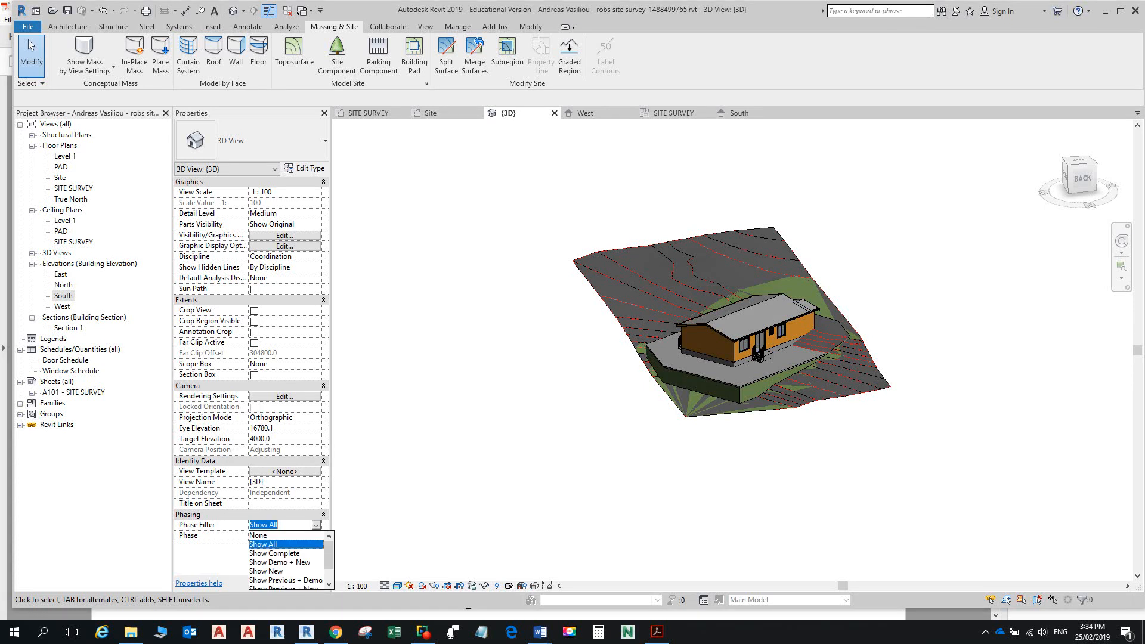
left_click(275, 554)
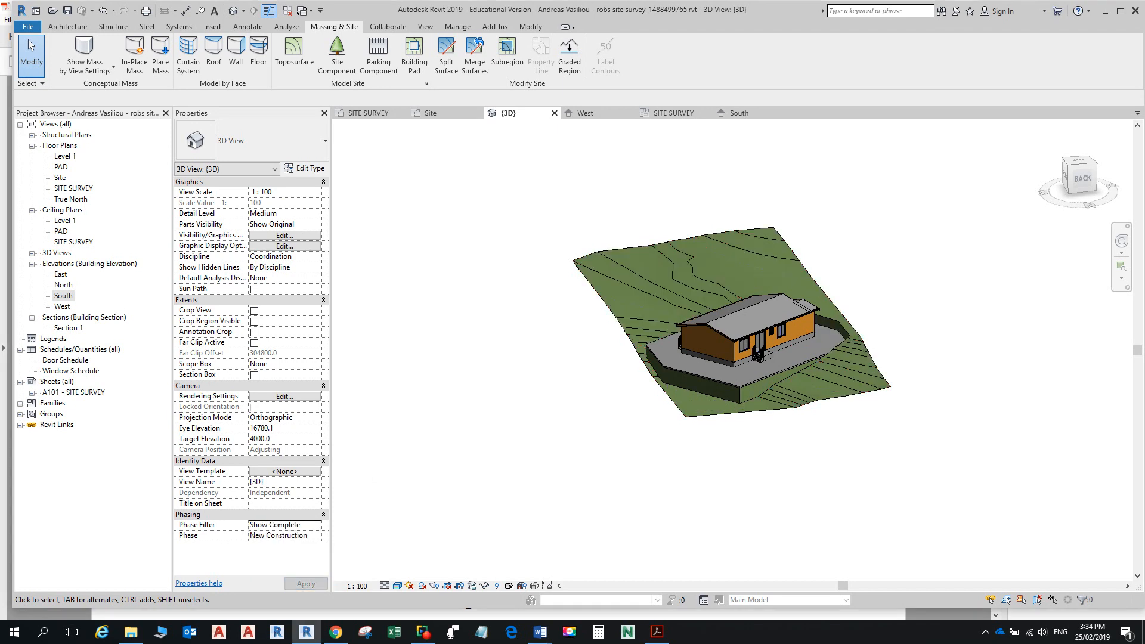
Step: Check the house on its pad from a lower angle, then reopen the South elevation
scroll(804, 363, "up", 5)
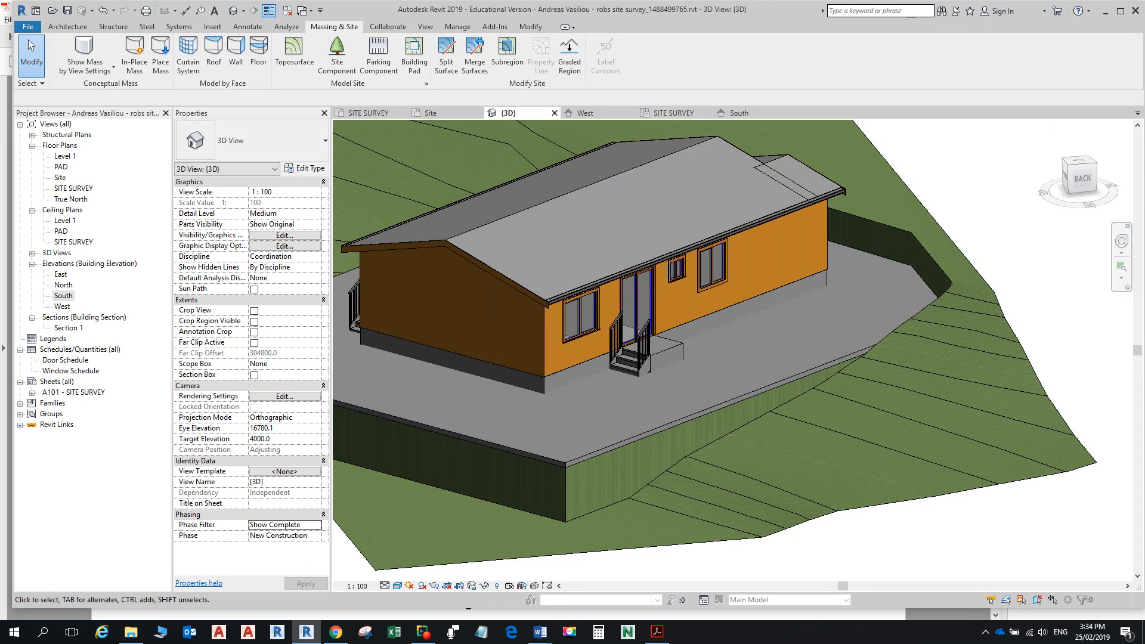
scroll(769, 411, "down", 5)
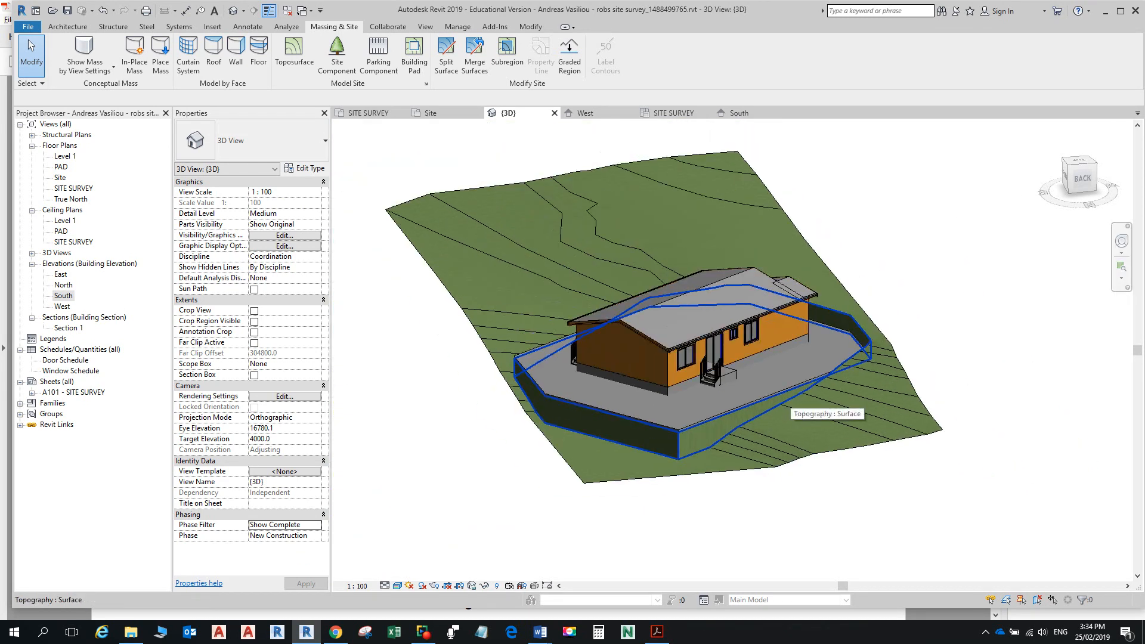
middle_click_drag(769, 411, 790, 364, "shift")
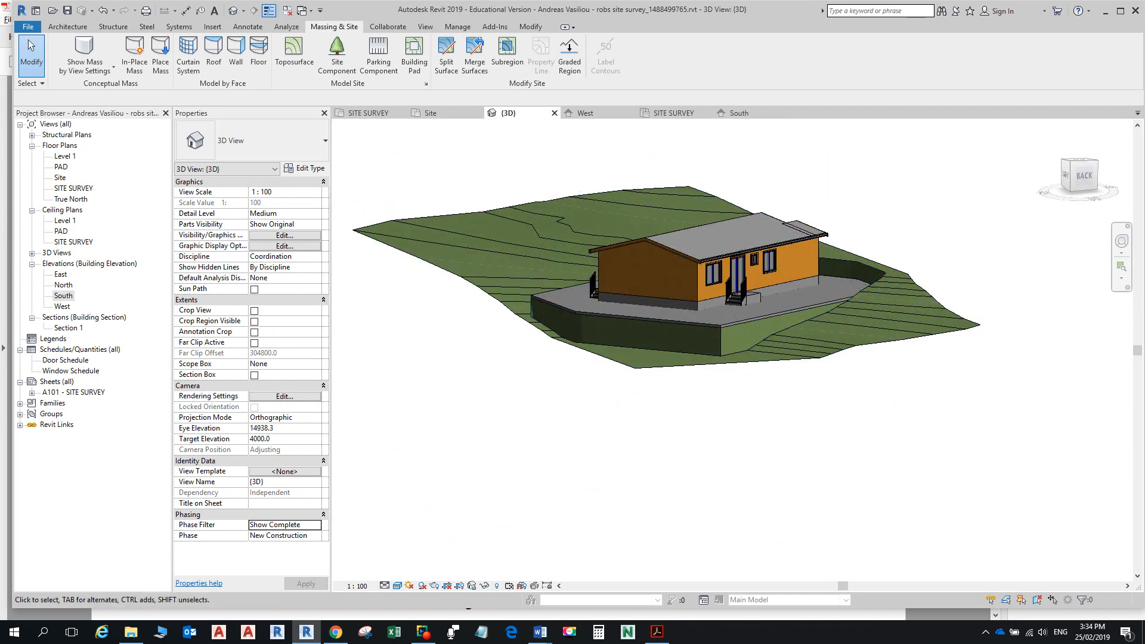
scroll(727, 305, "up", 5)
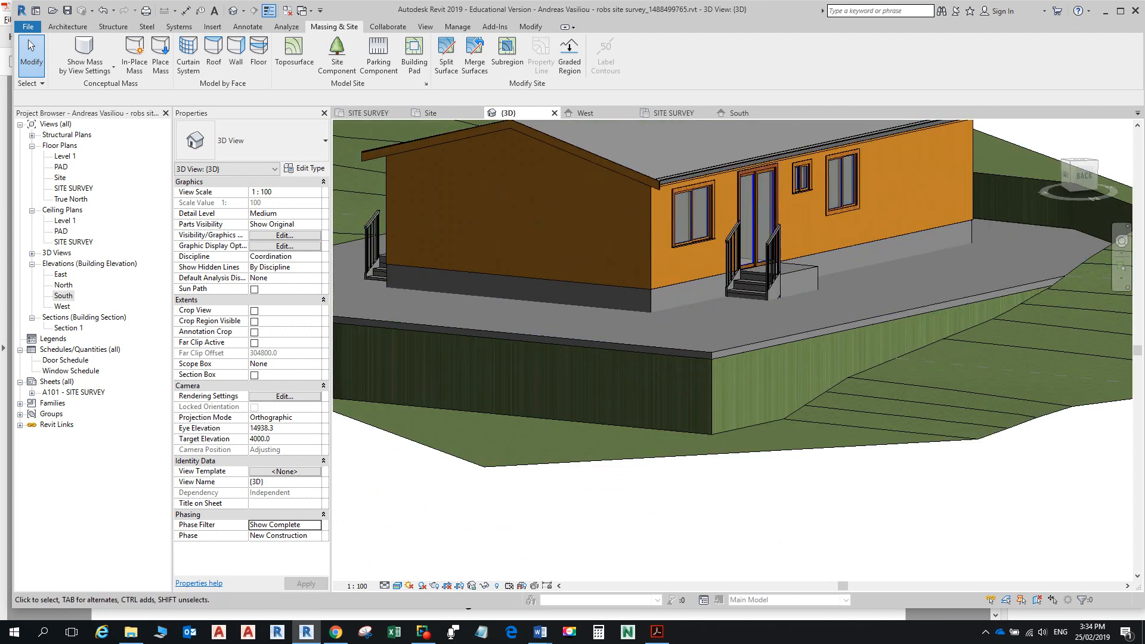
double_click(64, 296)
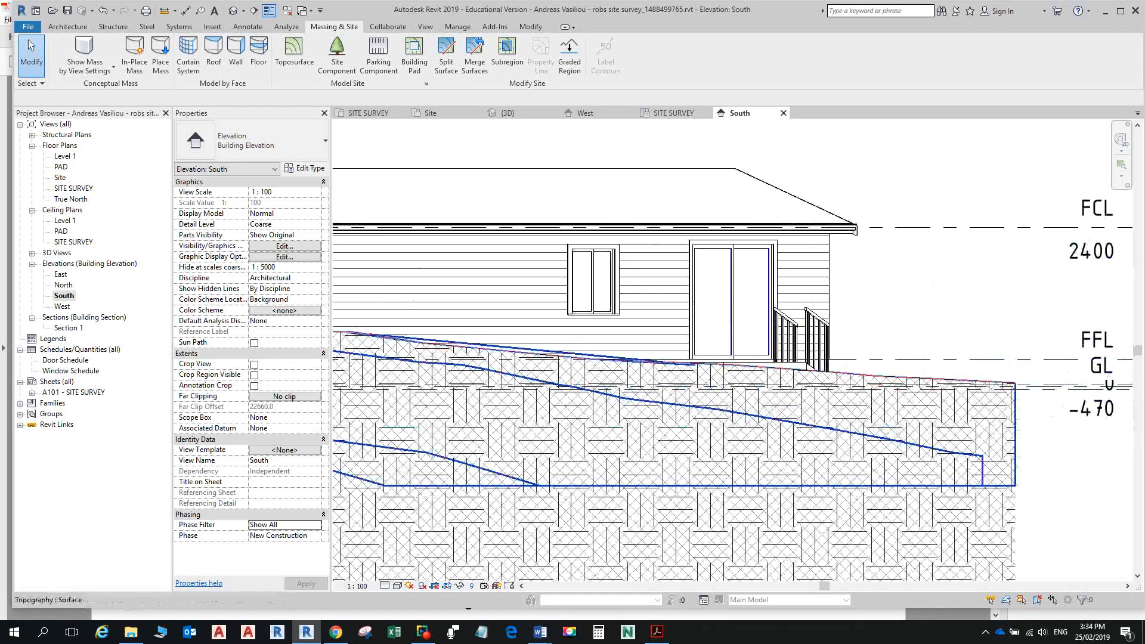
Step: Switch the South elevation's visual style to Wireframe
scroll(531, 394, "down", 4)
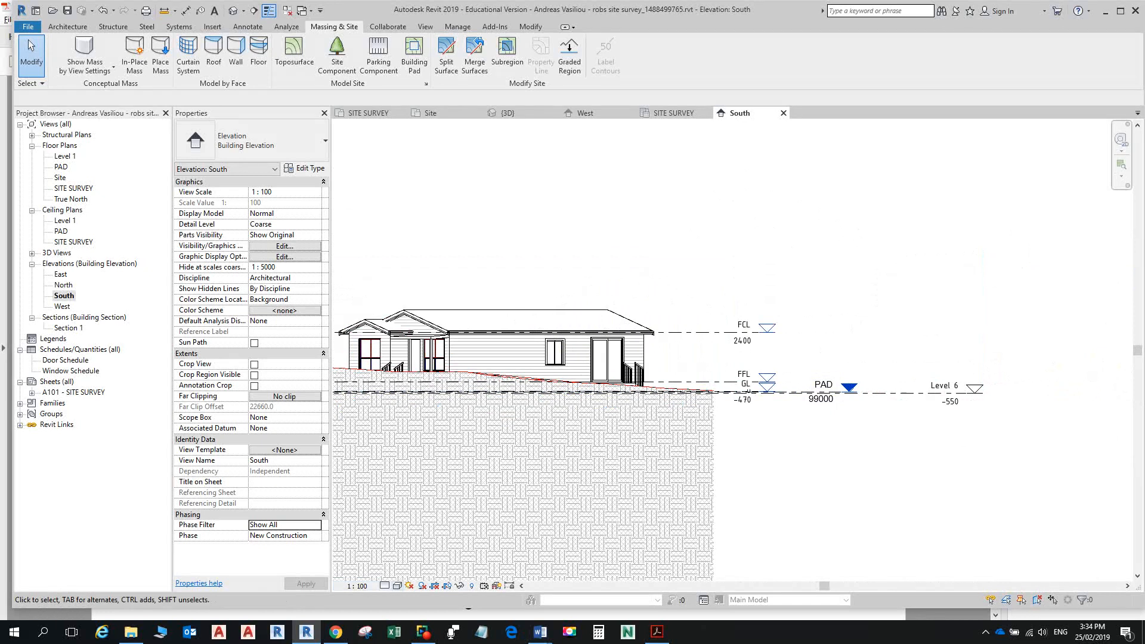
left_click(396, 585)
left_click(423, 513)
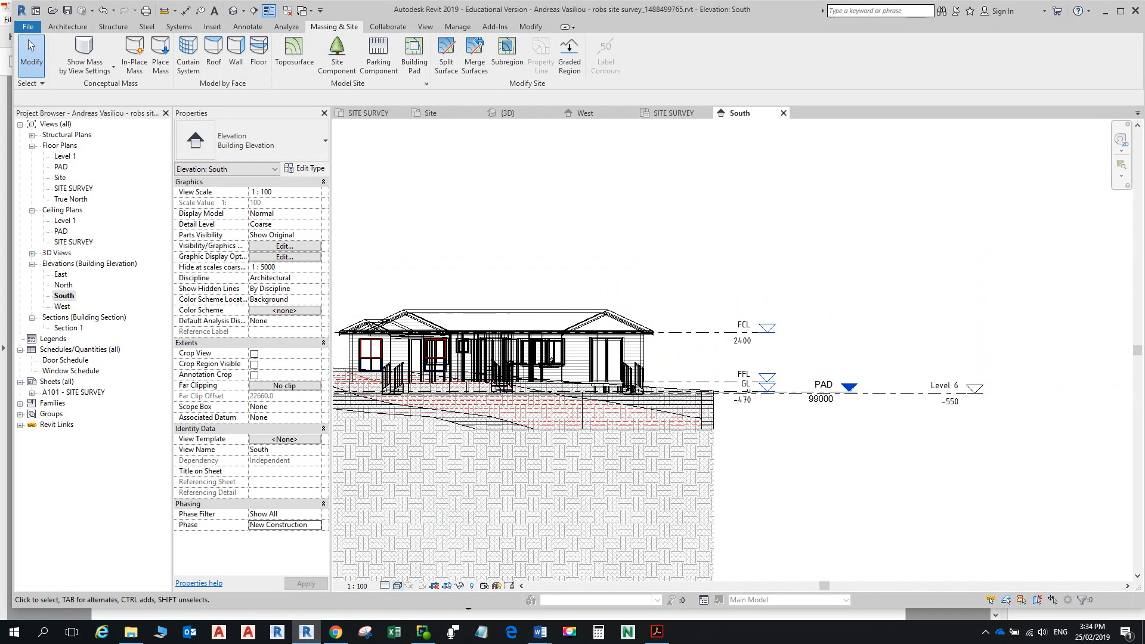
scroll(626, 374, "up", 3)
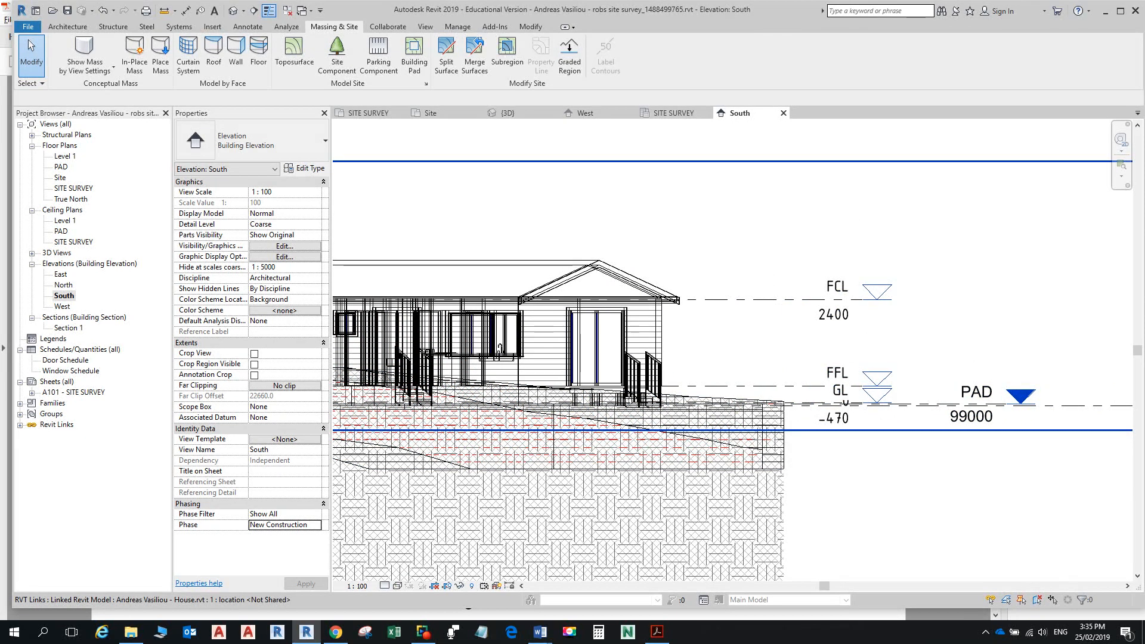
Step: In the North elevation, select the PAD level, then centre and select the linked house
double_click(64, 284)
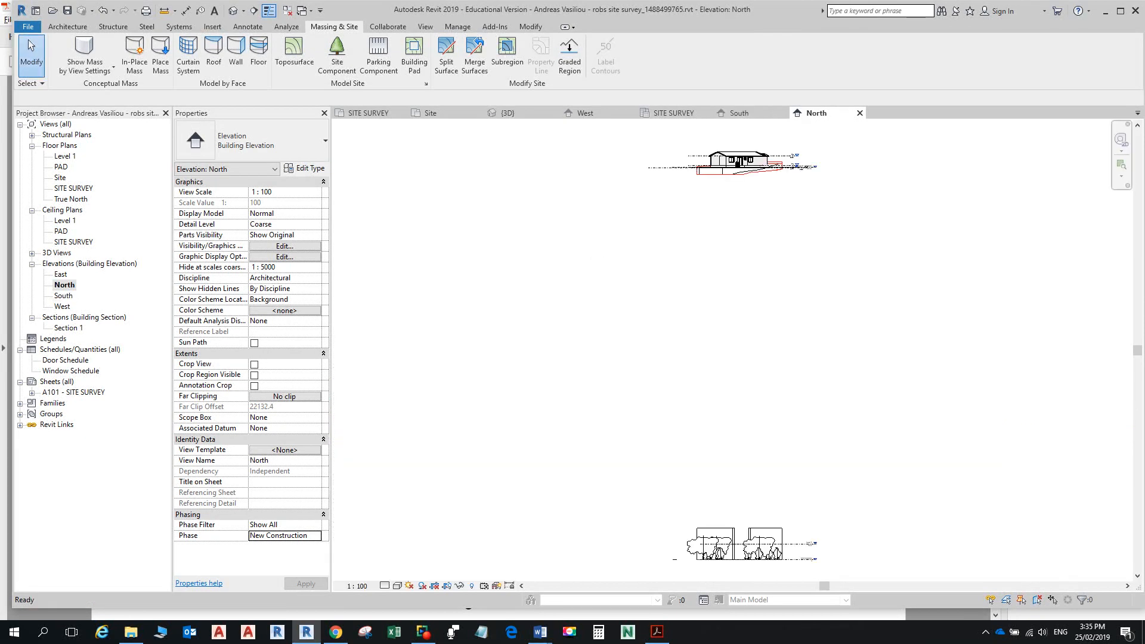
scroll(747, 292, "up", 6)
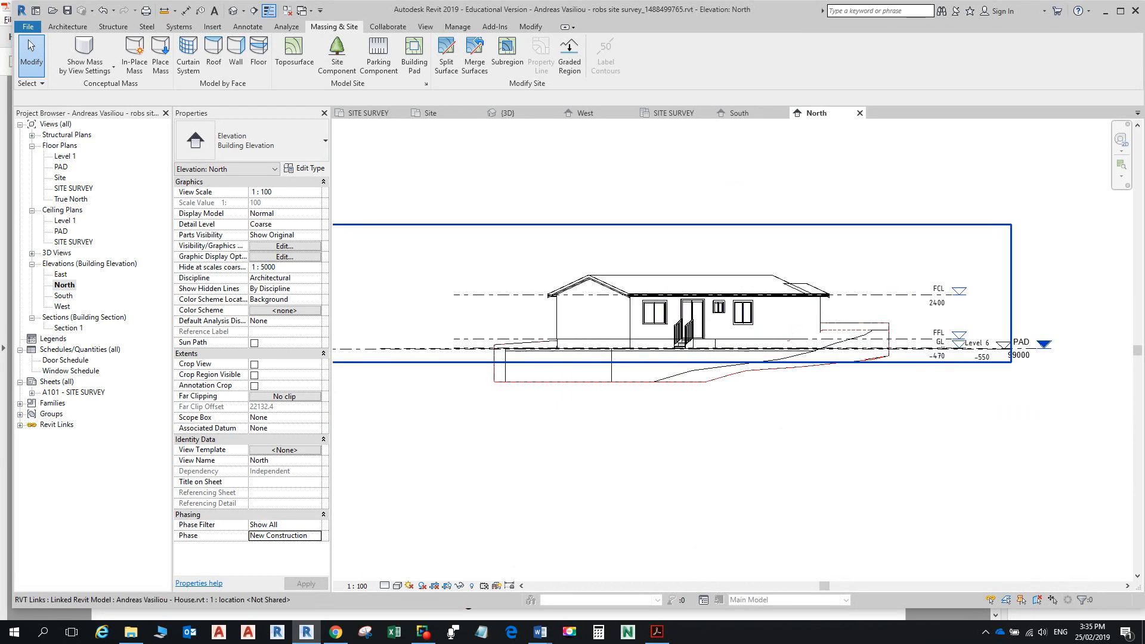
scroll(747, 291, "down", 3)
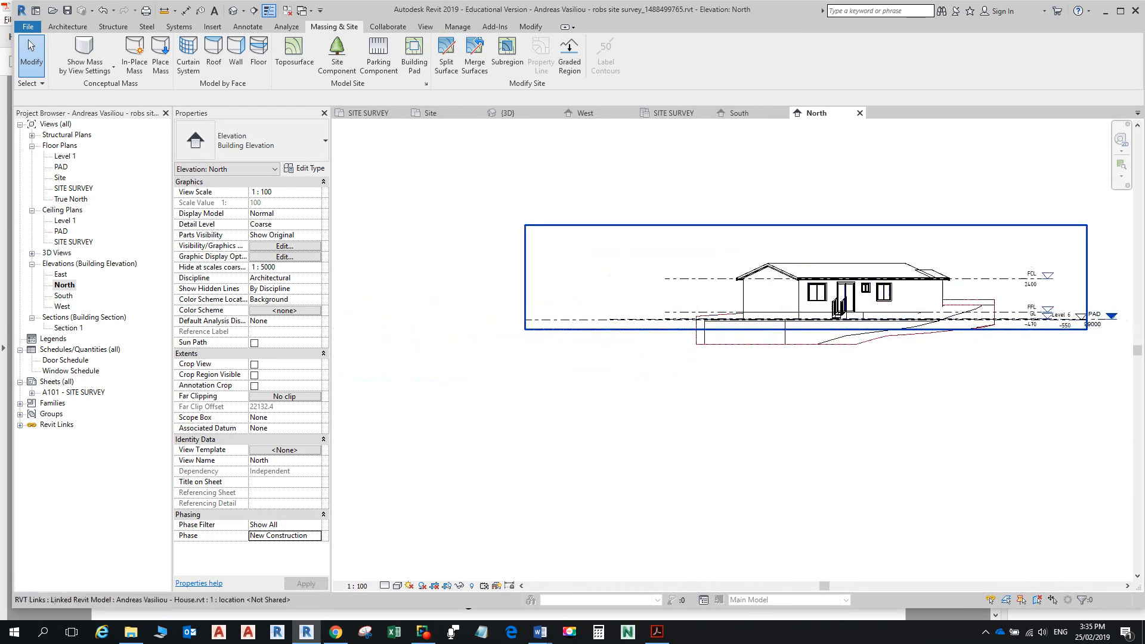
left_click(1073, 320)
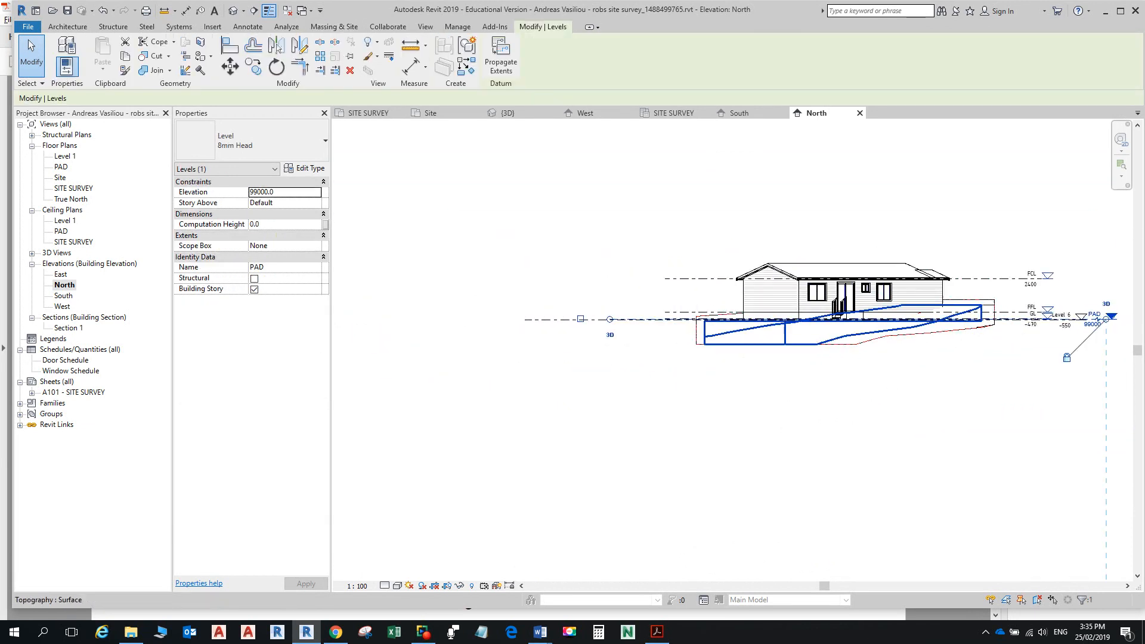
scroll(650, 328, "up", 3)
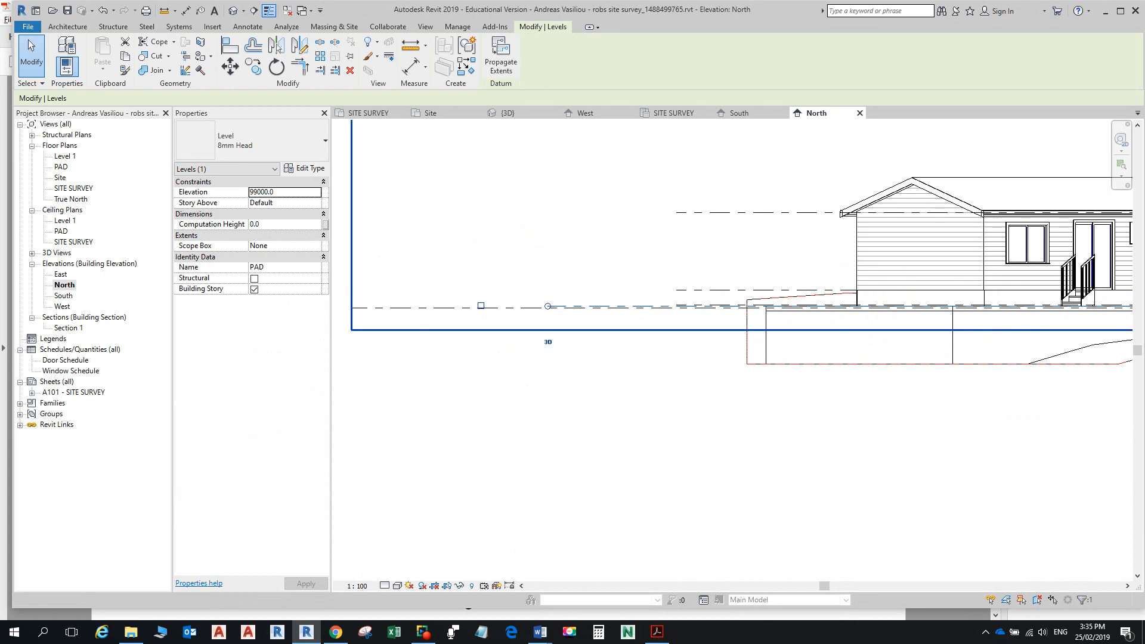
scroll(933, 316, "up", 1)
middle_click_drag(933, 316, 655, 386)
left_click(654, 386)
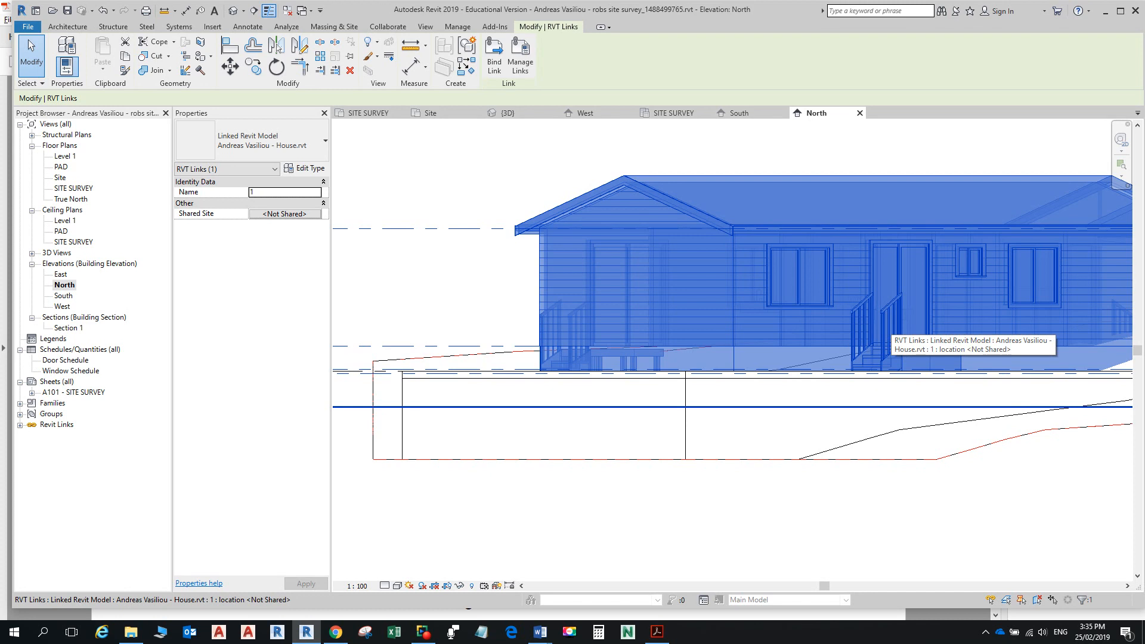
scroll(818, 280, "down", 3)
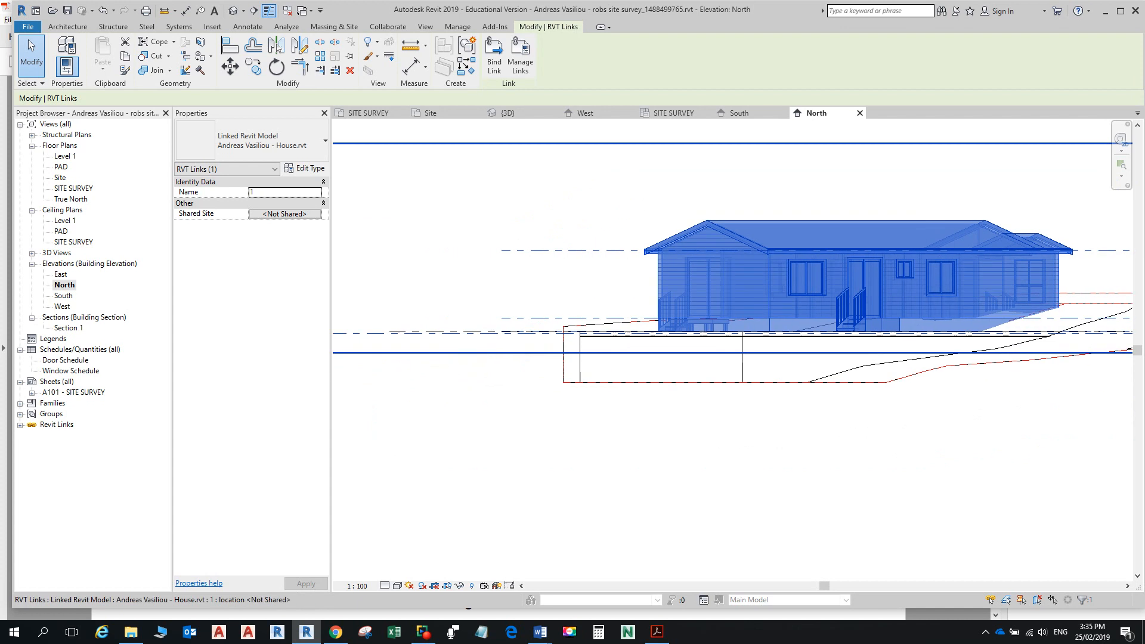
Step: Move the linked house down 470 so it sits on the PAD level
scroll(515, 323, "up", 5)
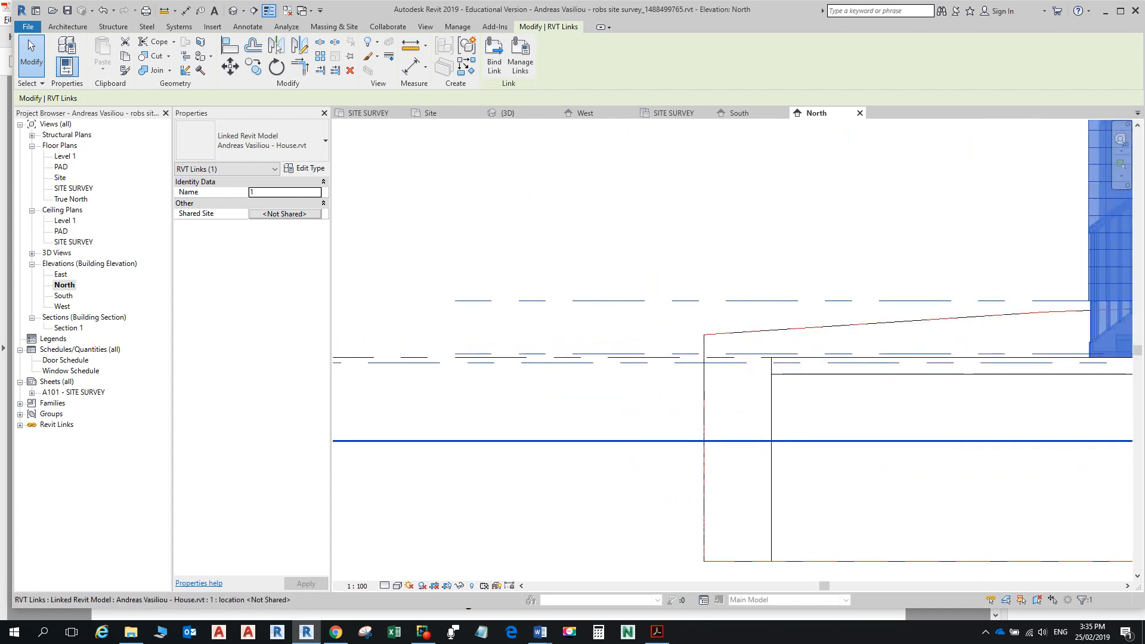
scroll(631, 303, "down", 2)
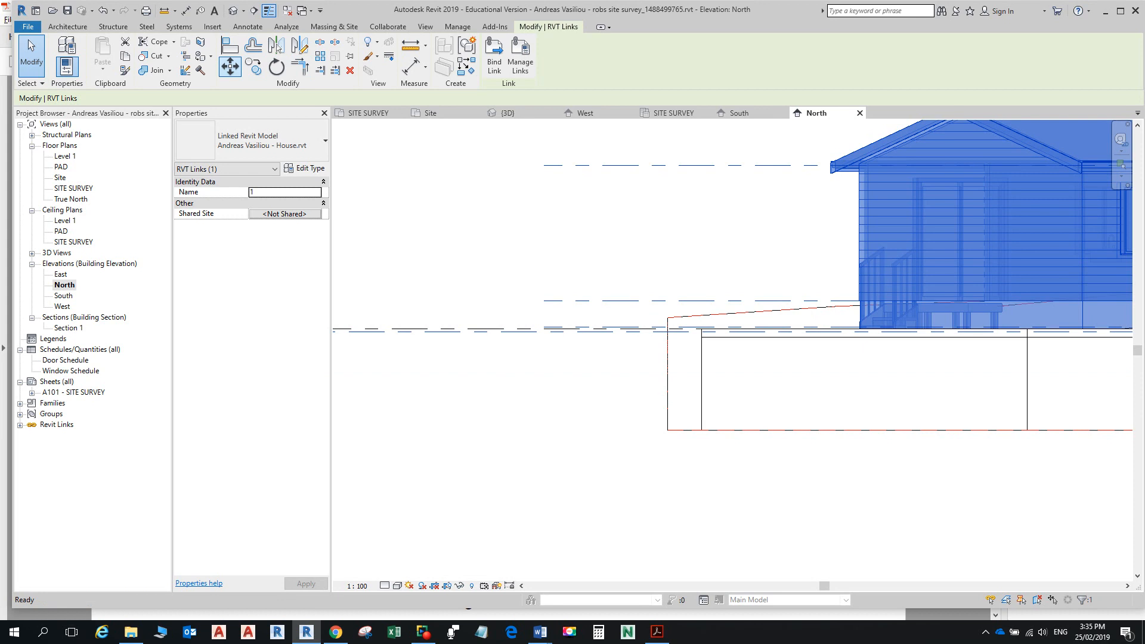
left_click(230, 66)
left_click(544, 300)
scroll(620, 311, "down", 4)
scroll(984, 313, "up", 5)
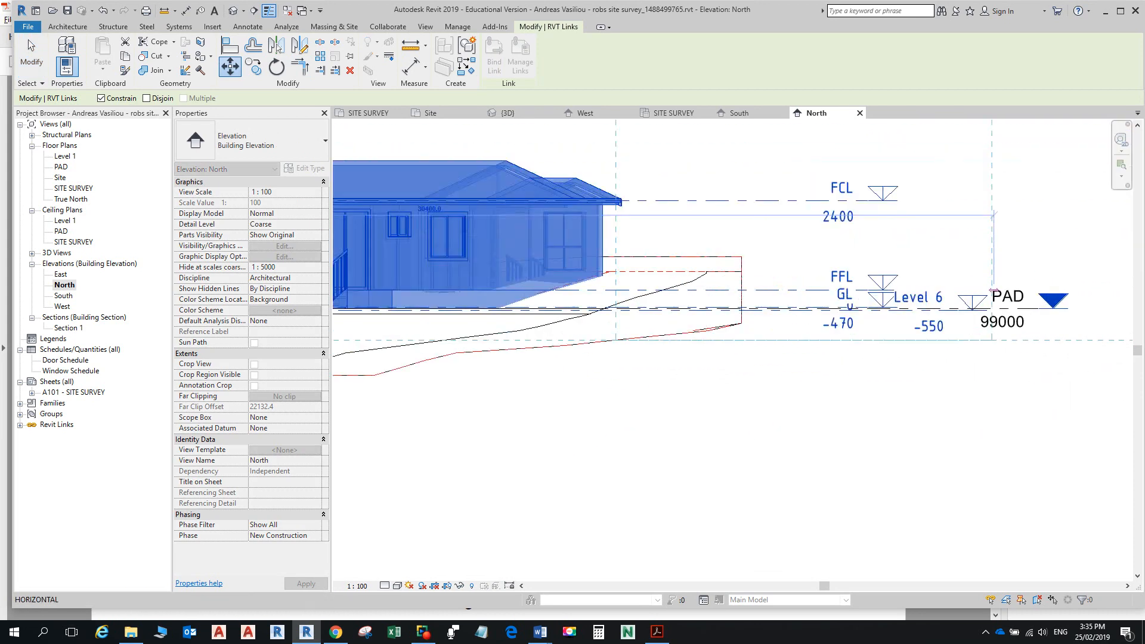
scroll(898, 262, "down", 1)
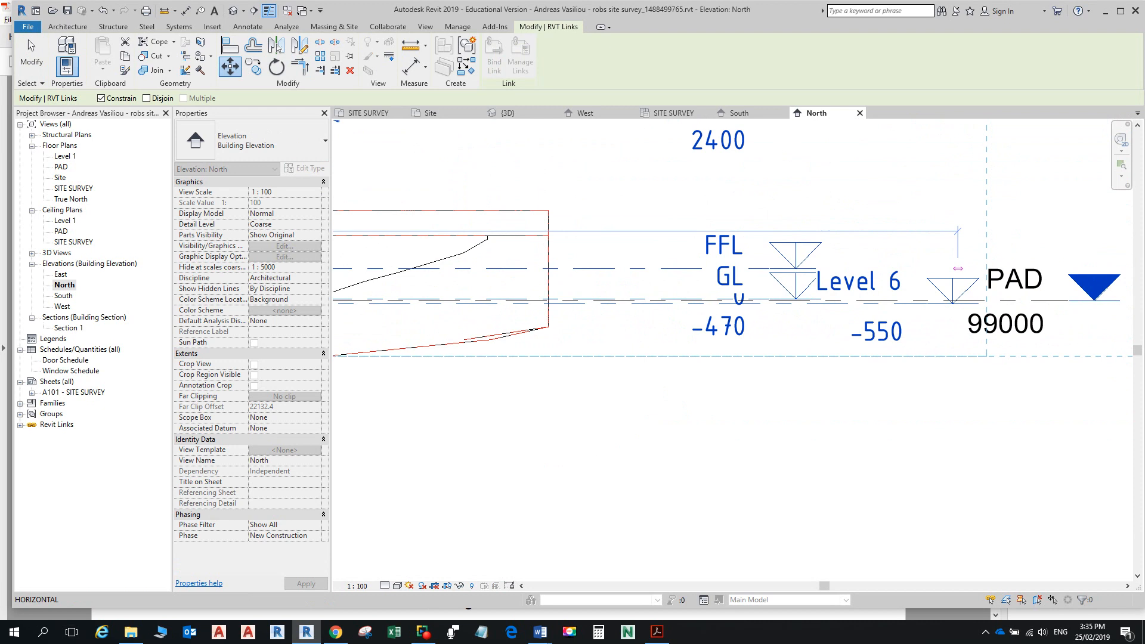
scroll(1014, 263, "up", 1)
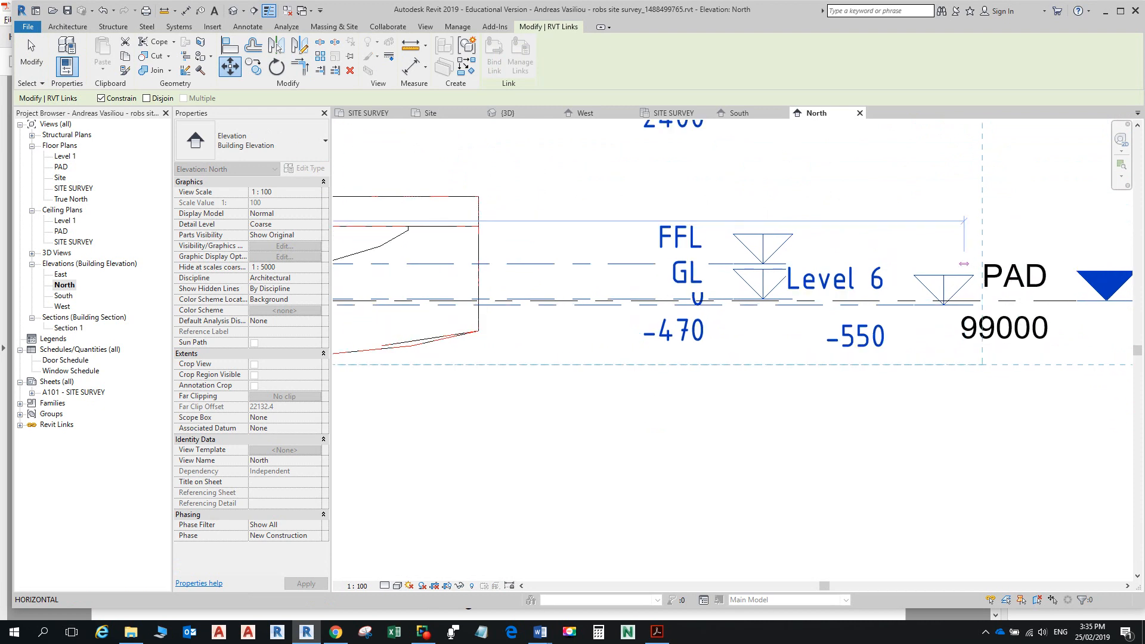
scroll(815, 245, "up", 2)
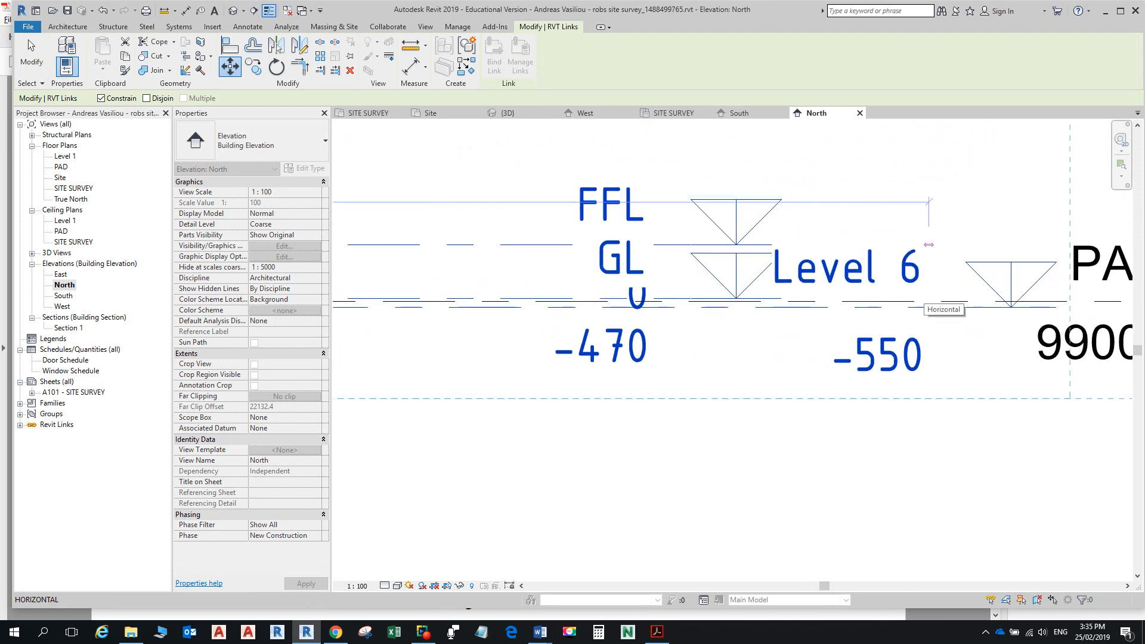
scroll(815, 244, "down", 6)
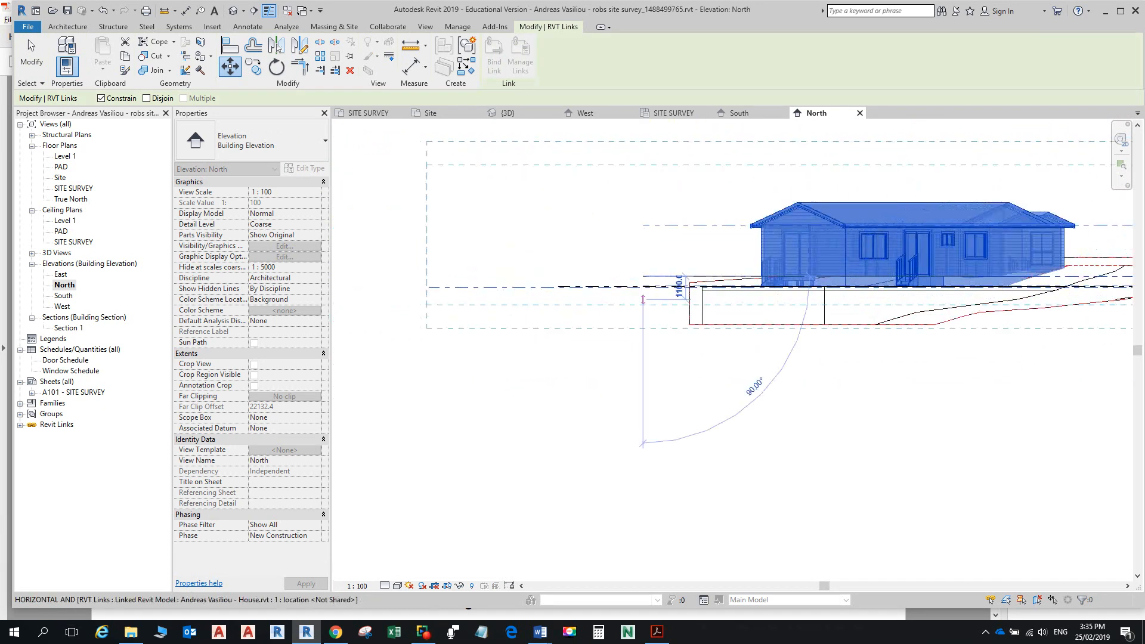
scroll(744, 259, "up", 6)
scroll(744, 260, "up", 6)
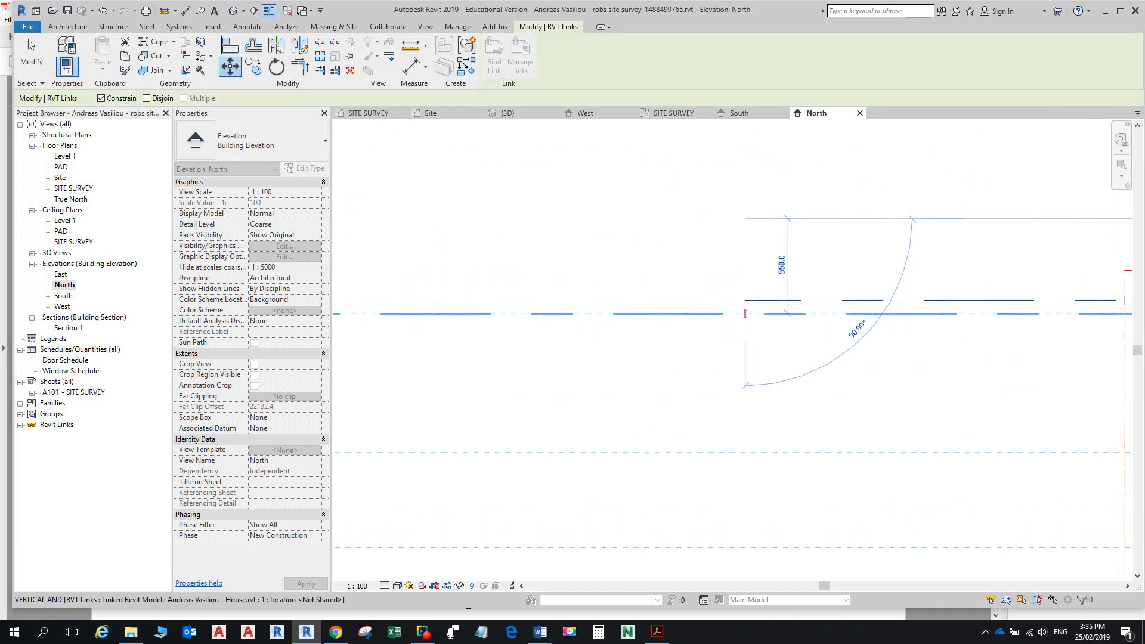
left_click(745, 300)
Step: Move the linked house vertically another 100, then view the result in 3D
scroll(740, 316, "down", 2)
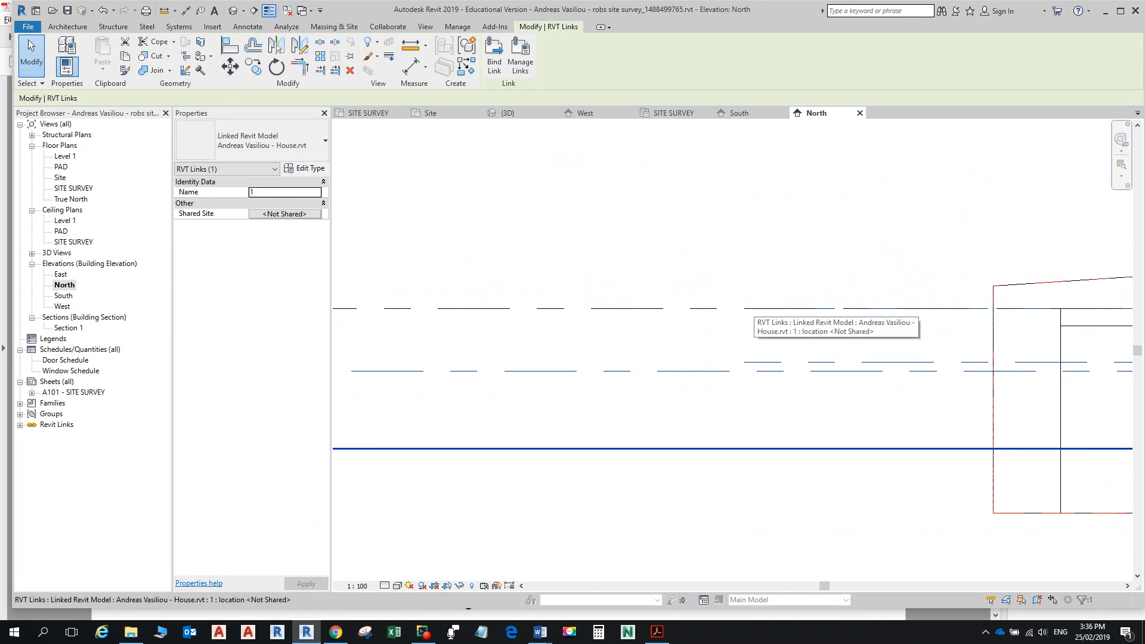
scroll(754, 306, "down", 5)
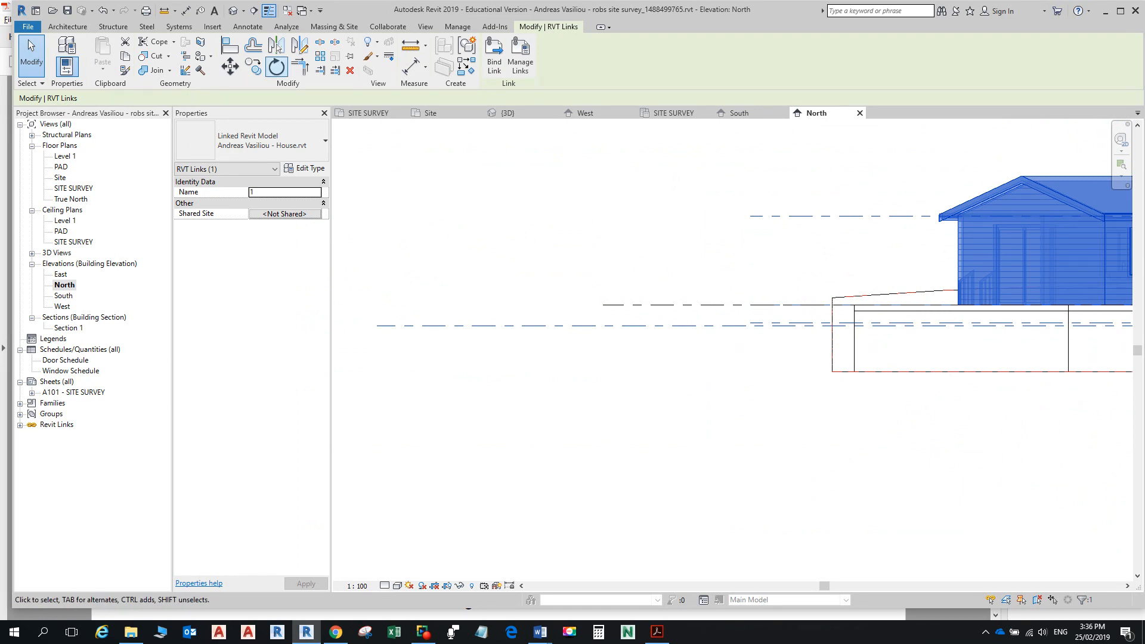
left_click(230, 65)
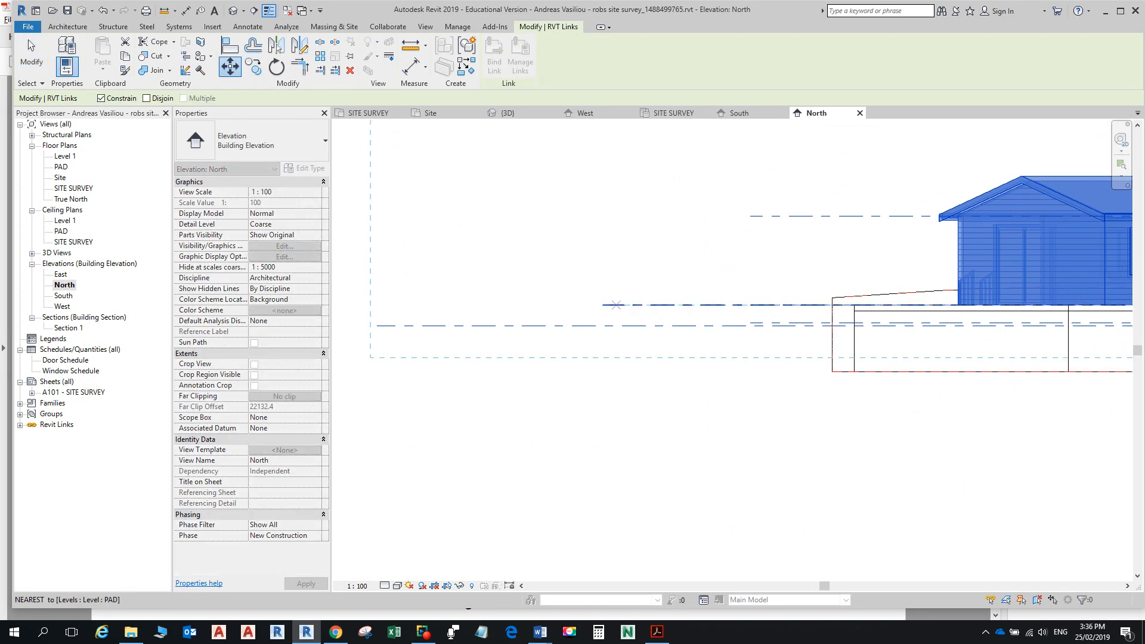
left_click(613, 304)
type("100")
key("Return")
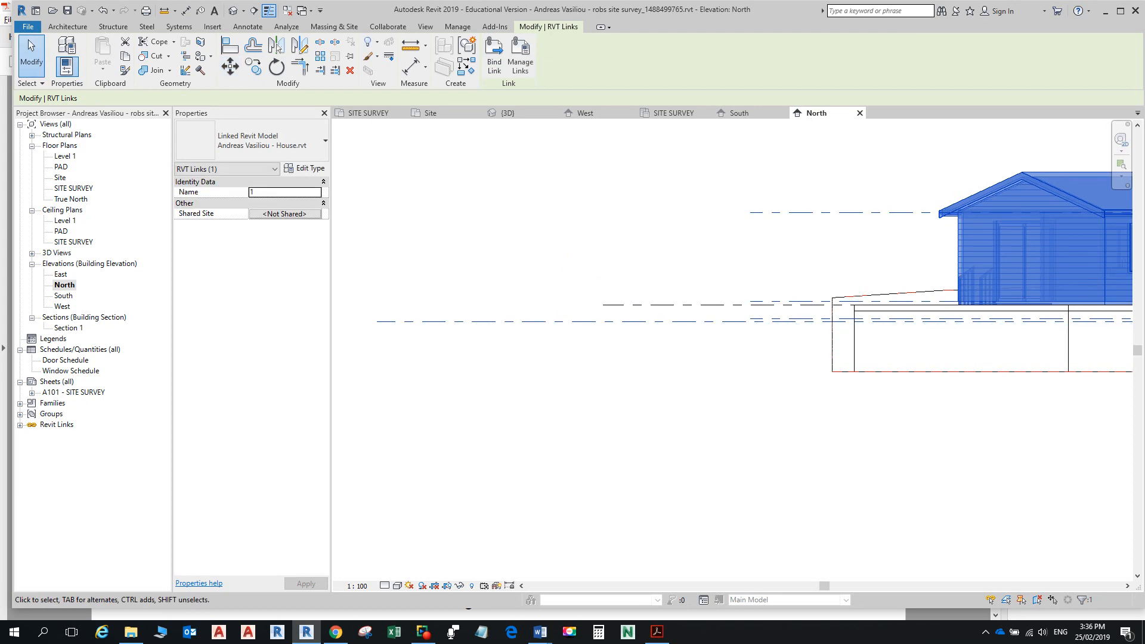
left_click(233, 11)
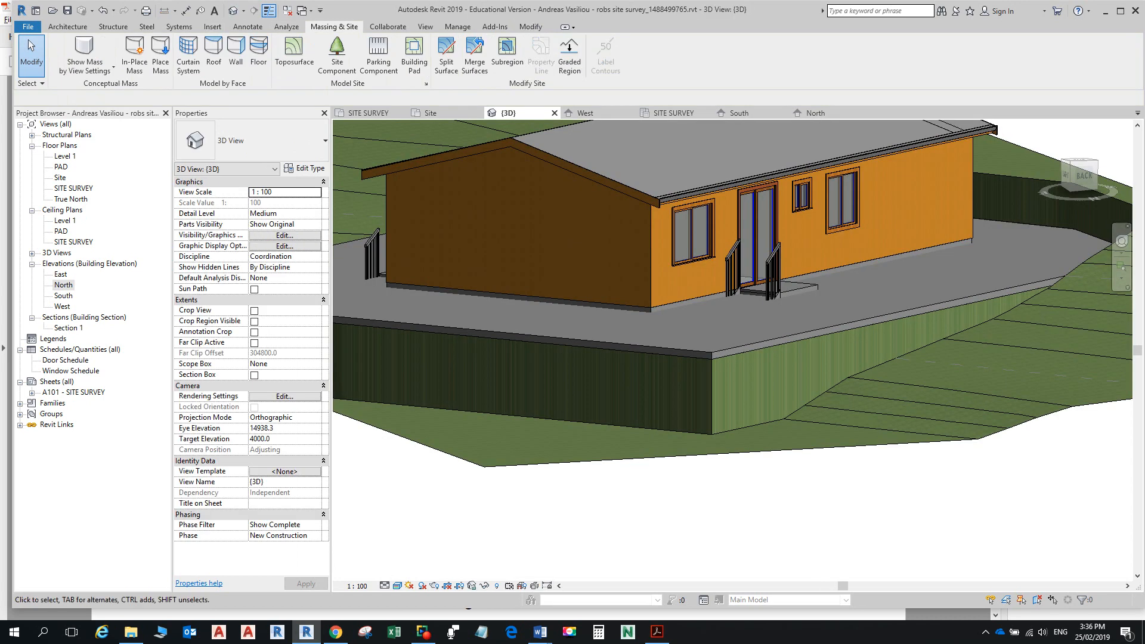
Step: Zoom the 3D view to check the house on its pad, then switch to the tutorial PDF
scroll(709, 307, "up", 5)
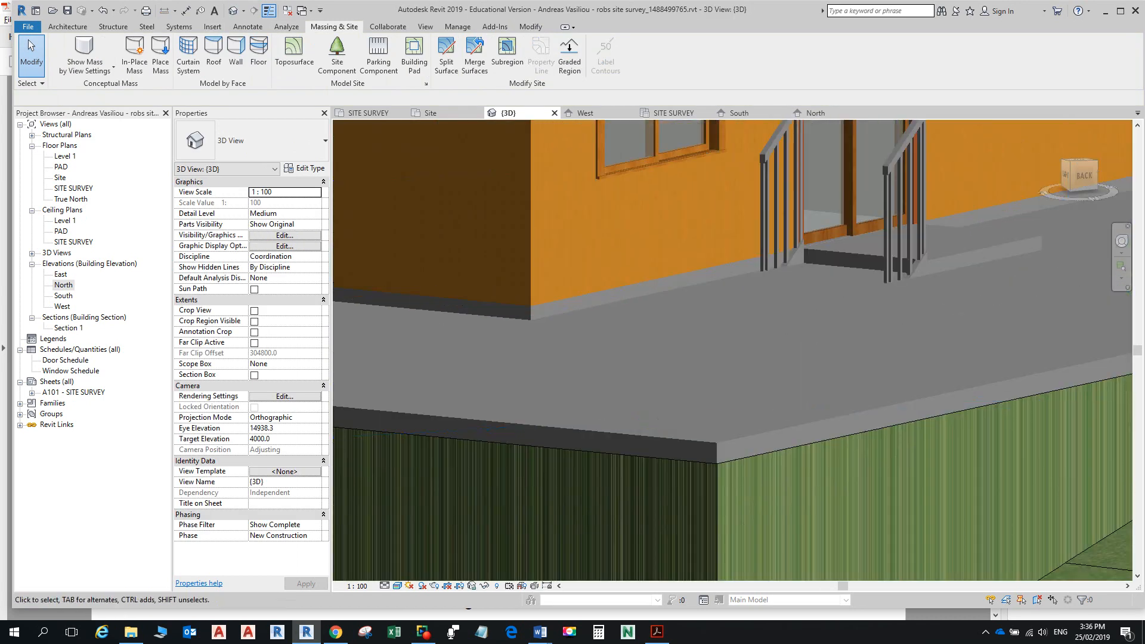
scroll(732, 350, "down", 5)
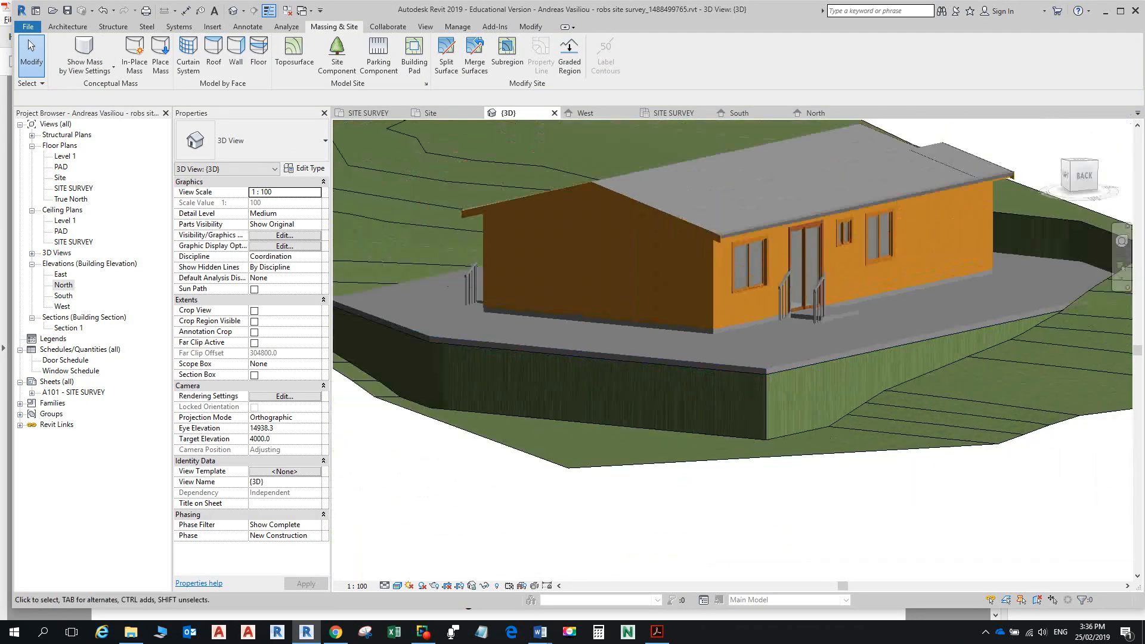
scroll(808, 337, "down", 2)
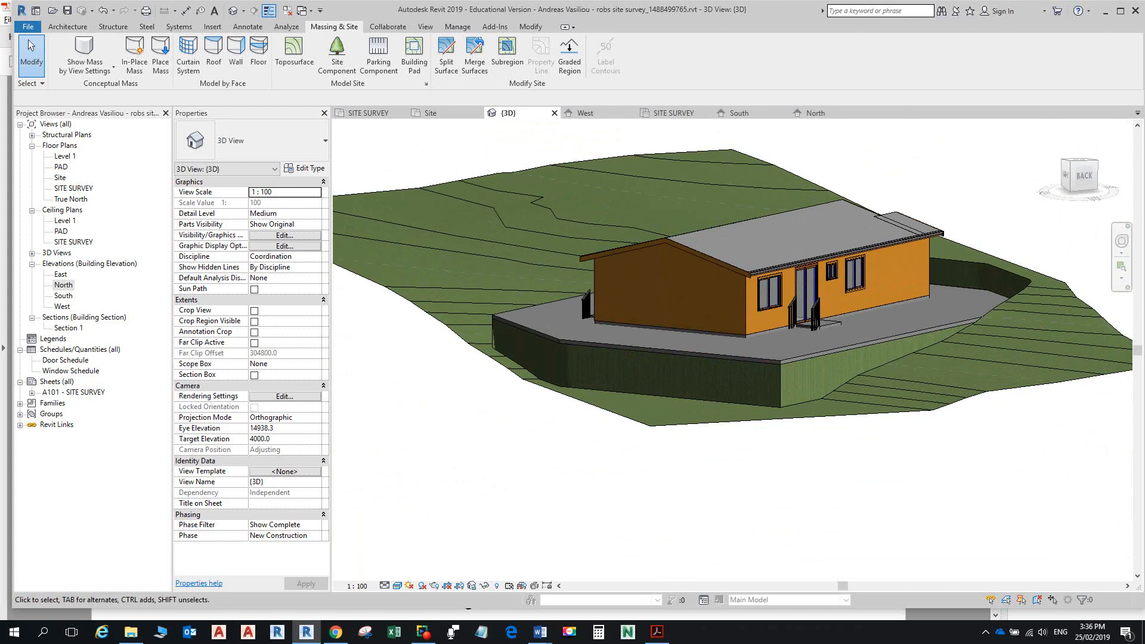
key("alt+Tab")
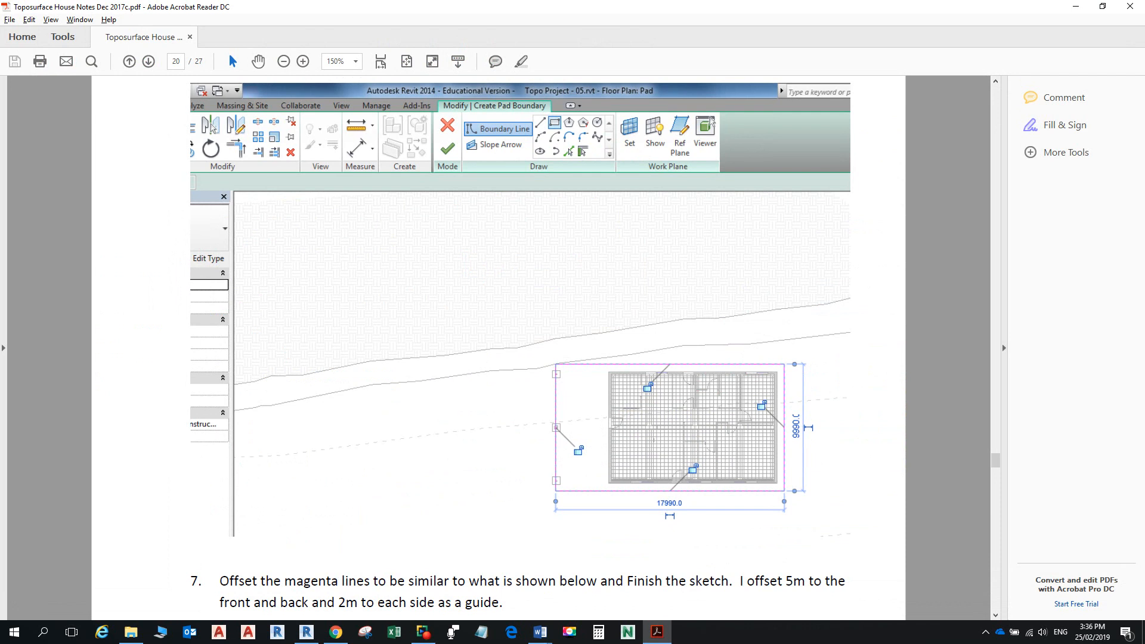
Step: Switch from the tutorial notes in Acrobat Reader back to the Revit window
key("alt+Tab")
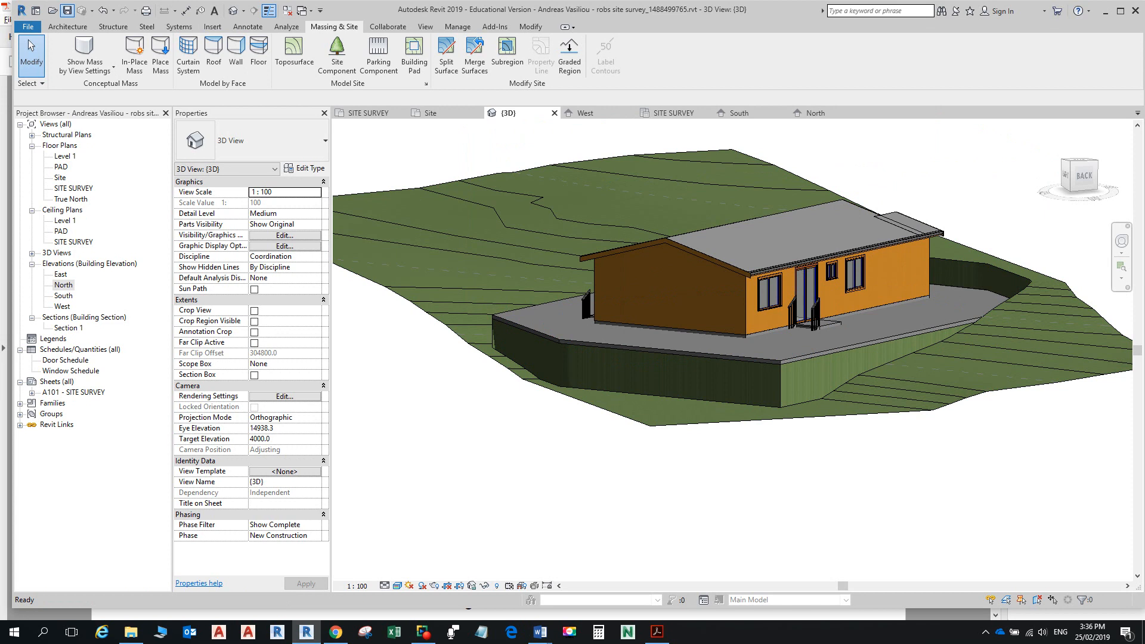
Step: Expand Revit Links and review the linked house file's context options, then return to the PDF
left_click(63, 285)
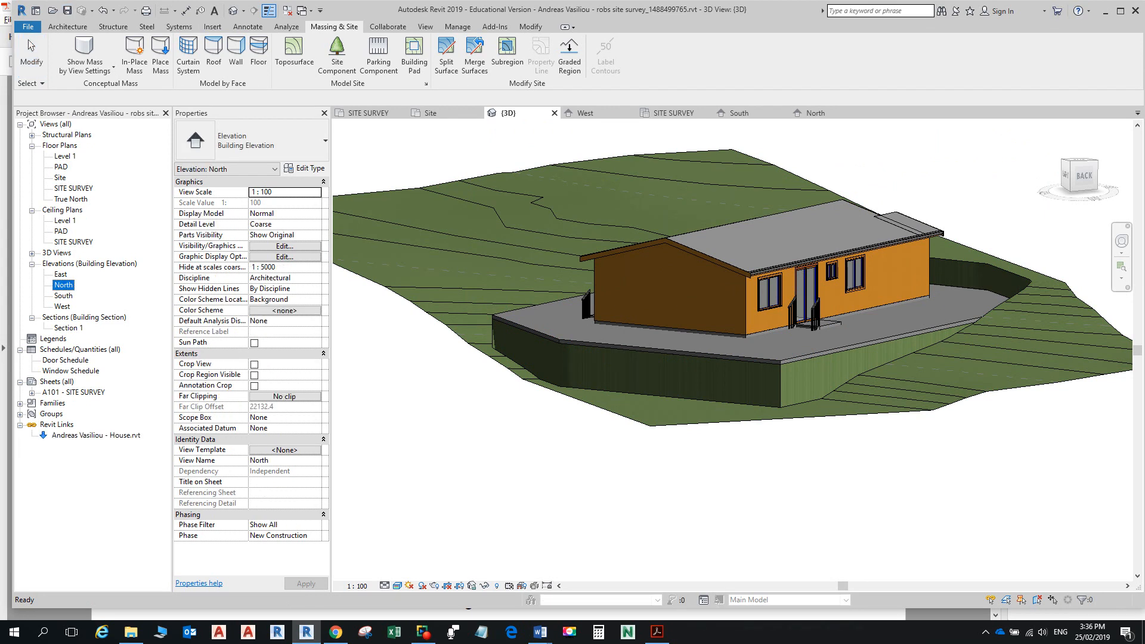
right_click(68, 435)
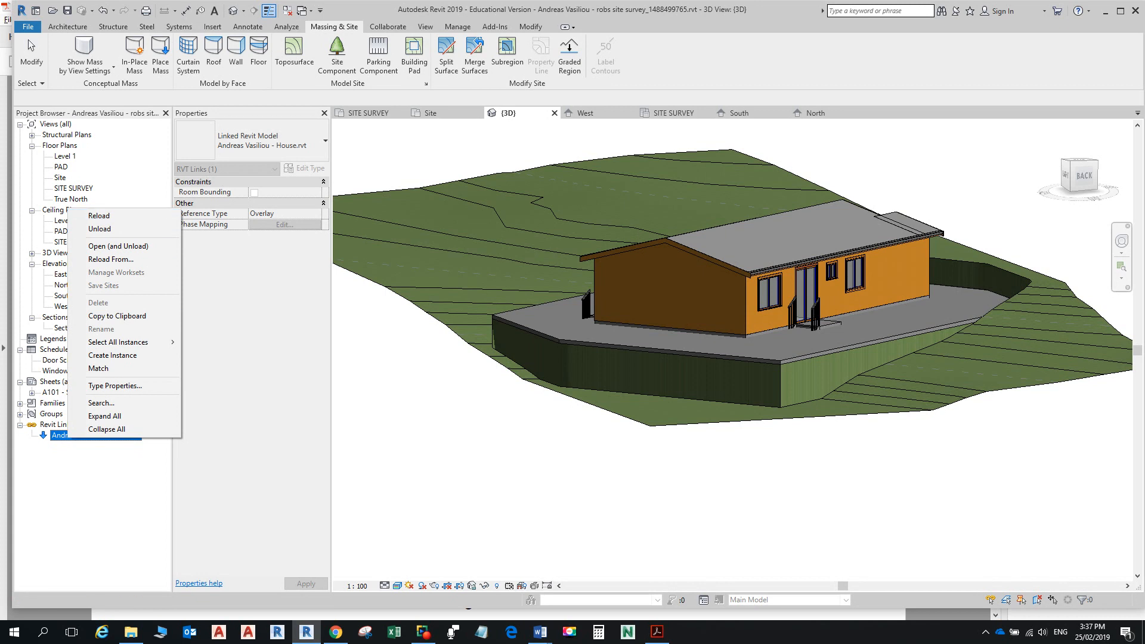
key("alt+Tab")
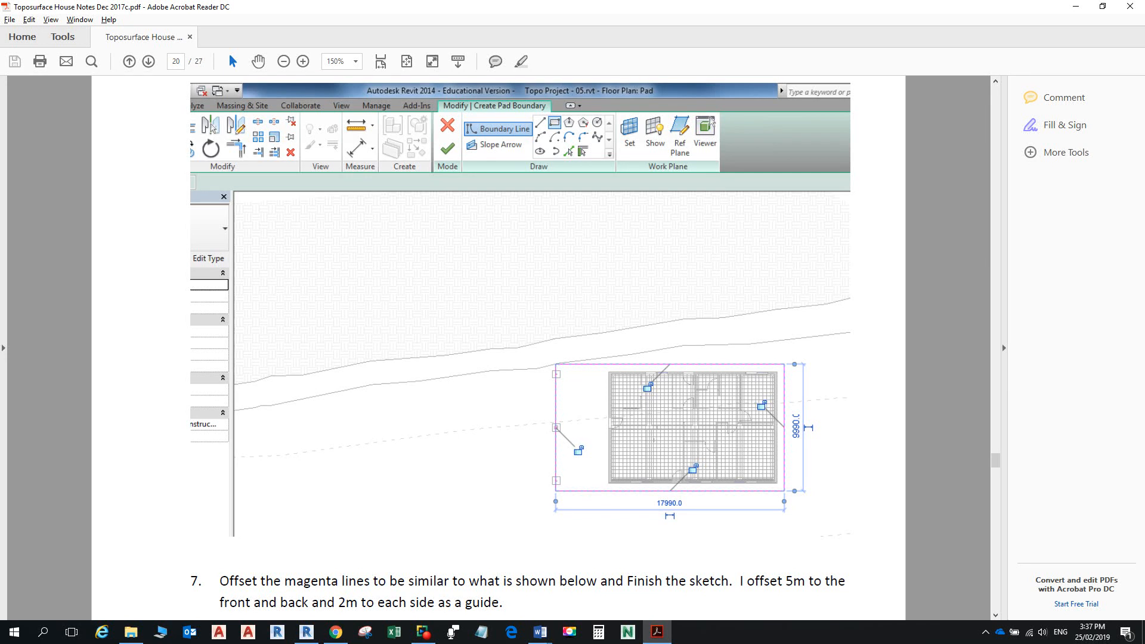
Step: Switch to Revit and zoom out the 3D view of the house on its pad
scroll(542, 345, "down", 6)
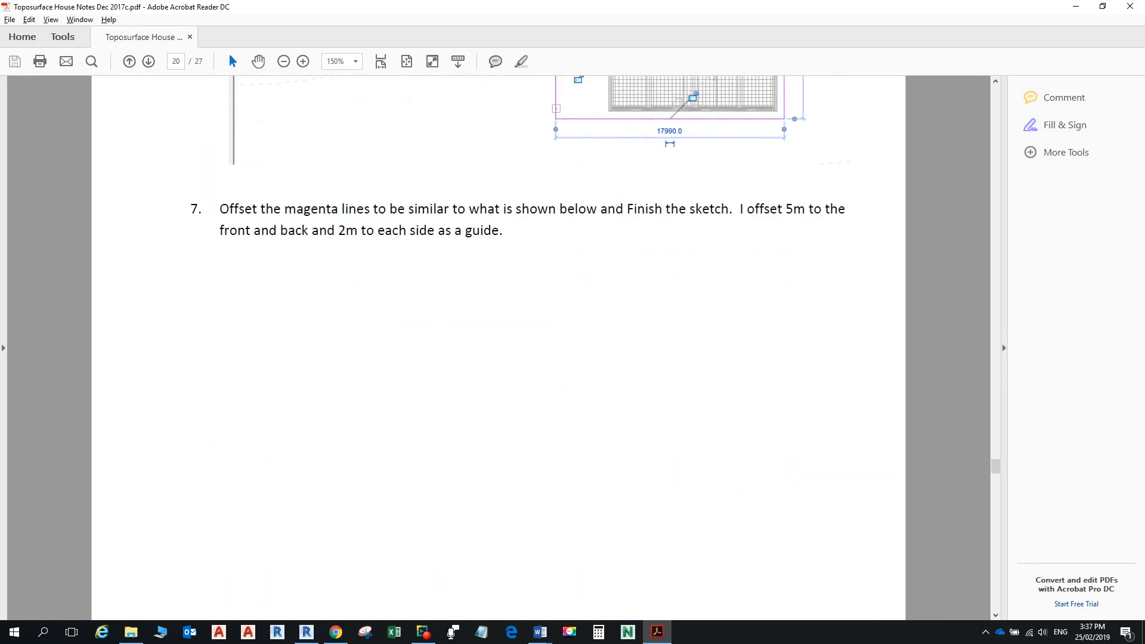
key("alt+Tab")
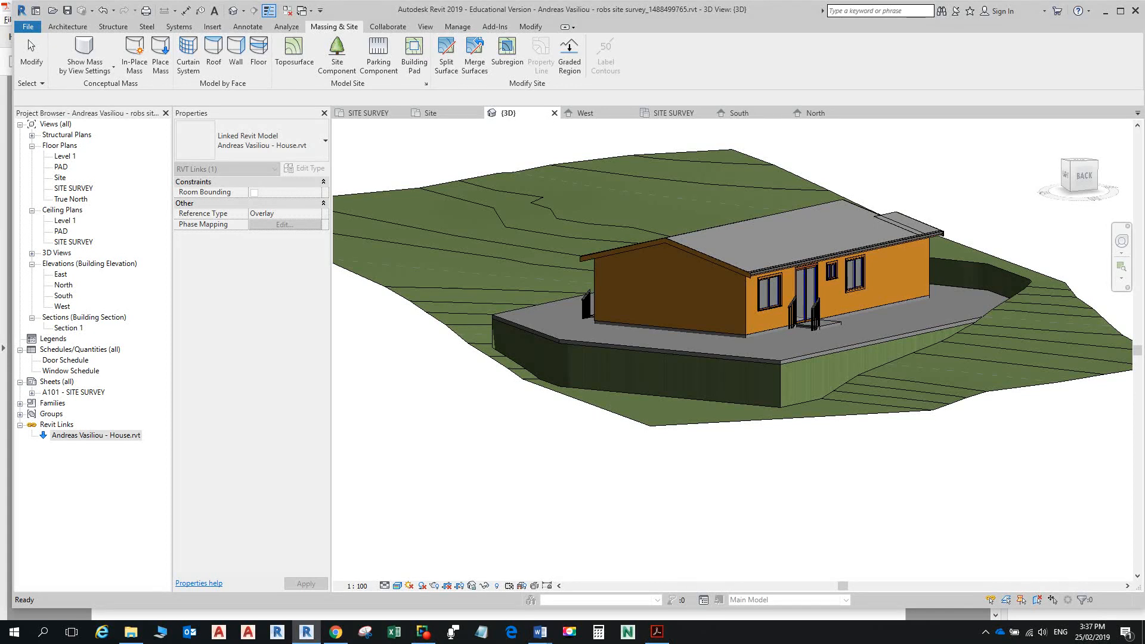
scroll(733, 287, "down", 2)
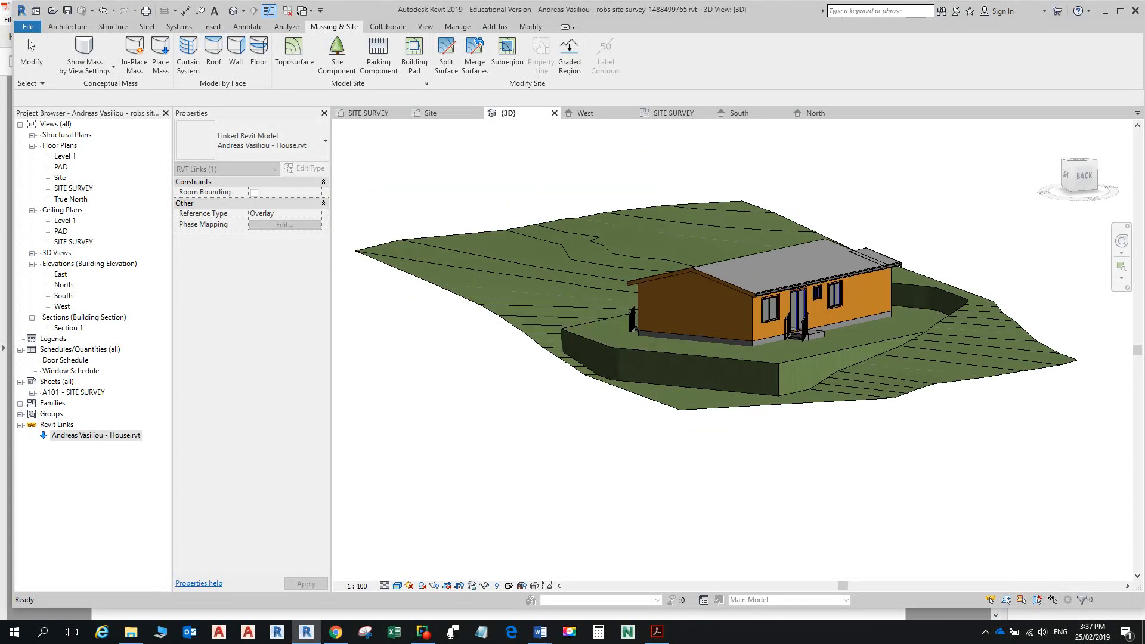
Step: Bring the tutorial PDF forward and scroll to page 24, 'Add a CUT and FILL Schedule'
left_click(656, 632)
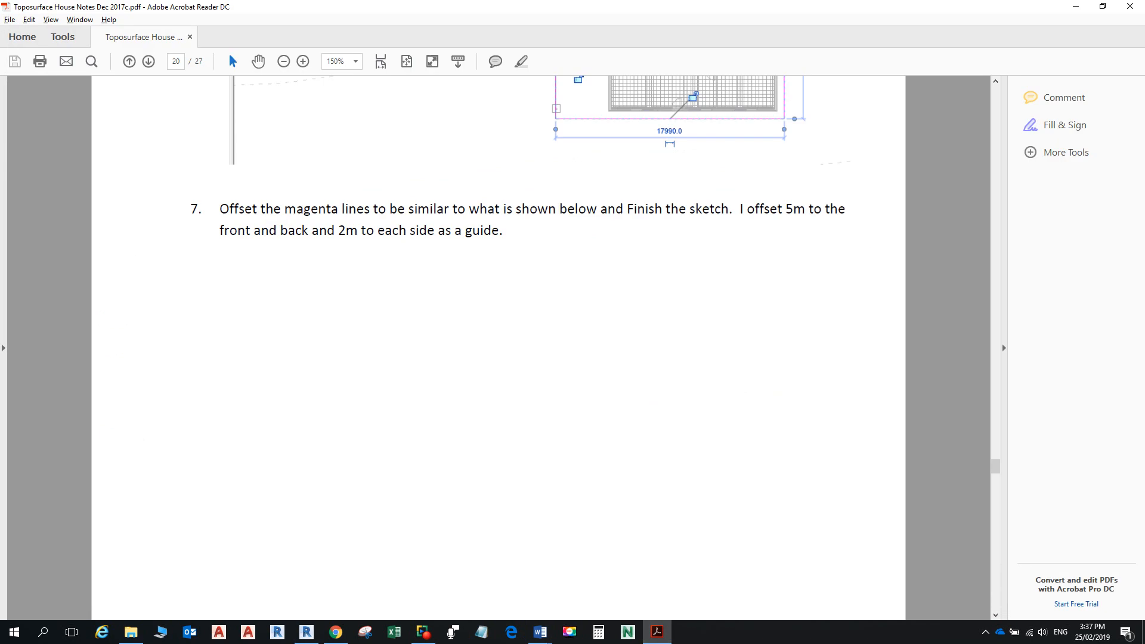
scroll(498, 346, "down", 5)
scroll(498, 346, "down", 15)
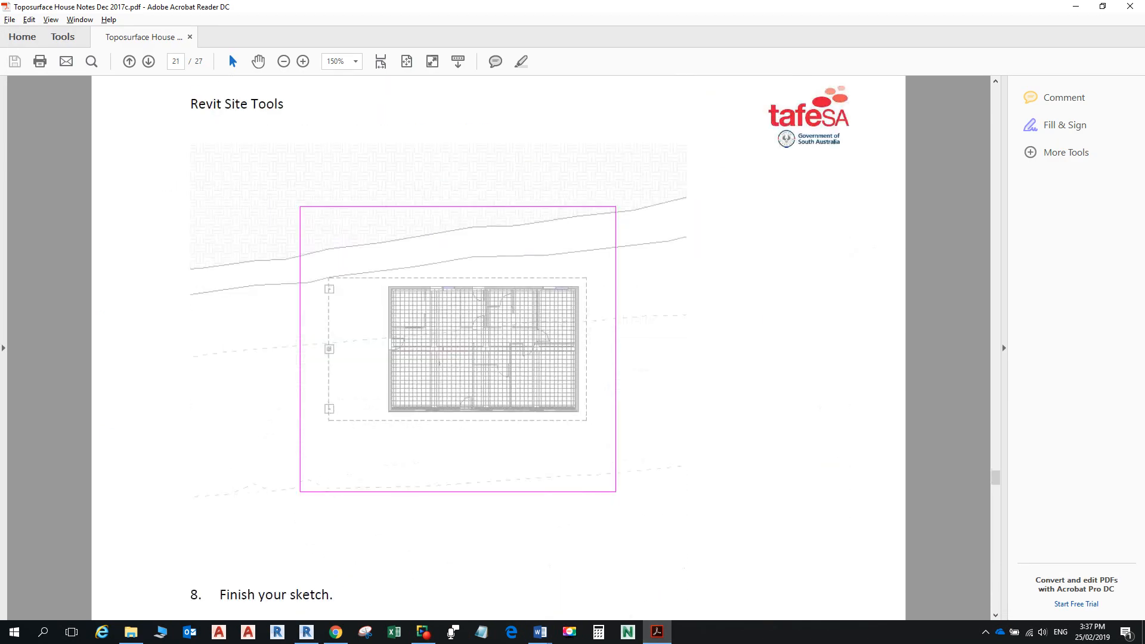
scroll(498, 346, "down", 10)
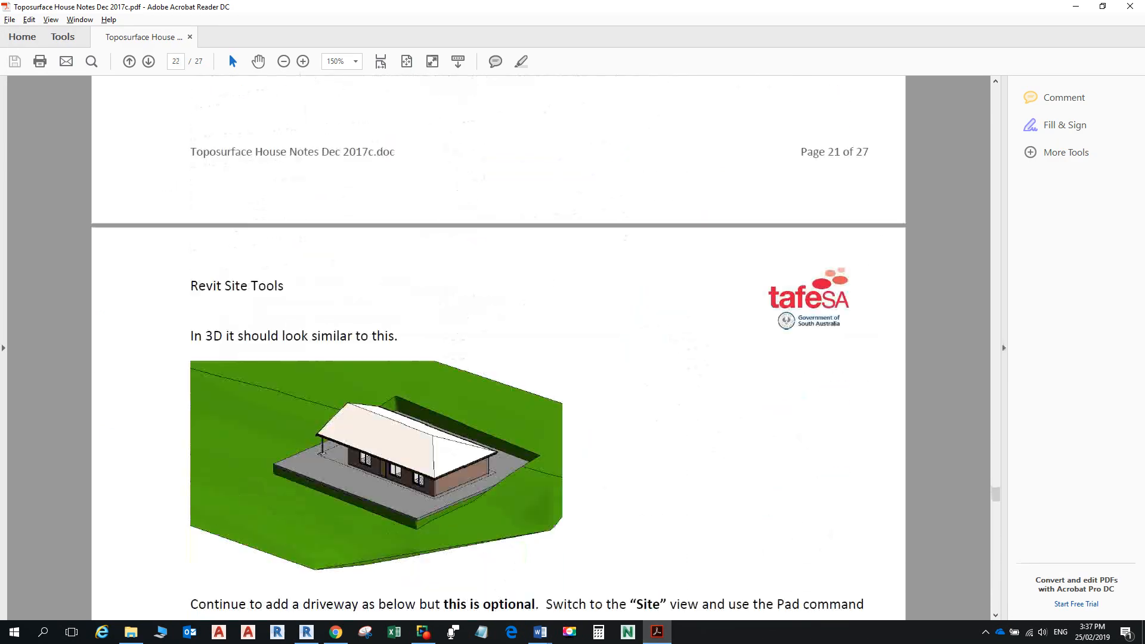
scroll(498, 346, "down", 5)
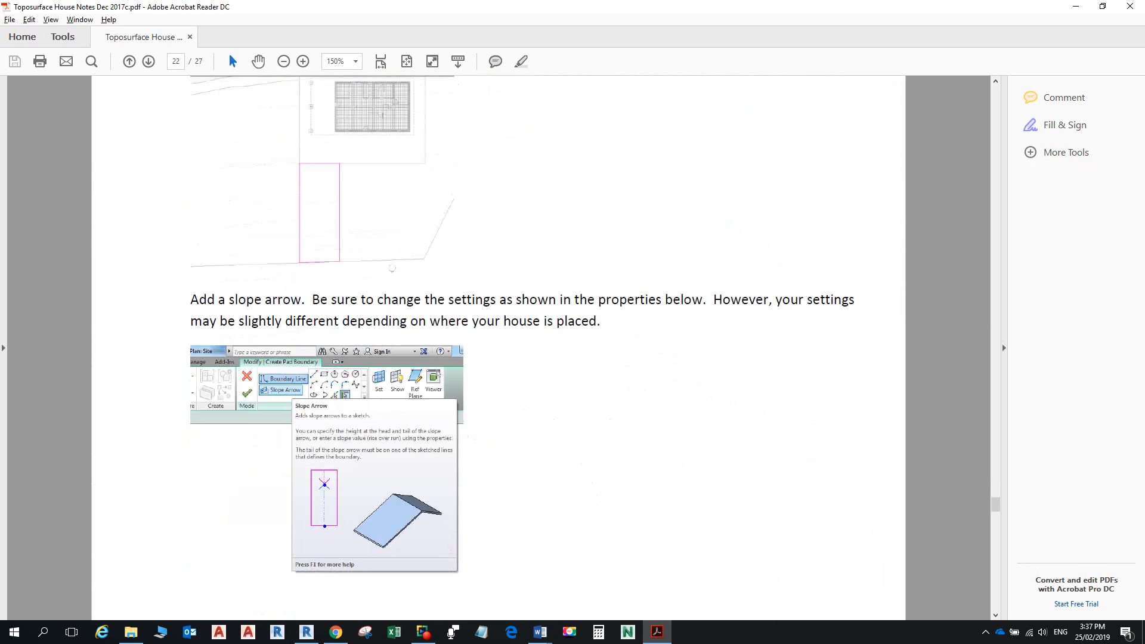
scroll(497, 346, "down", 15)
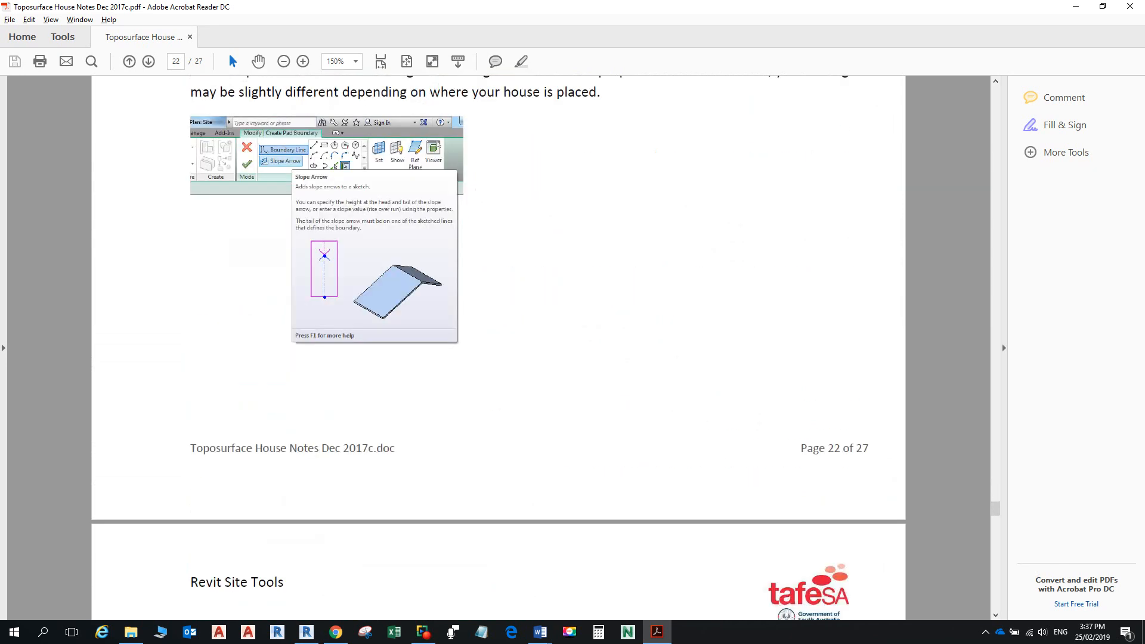
scroll(498, 346, "down", 15)
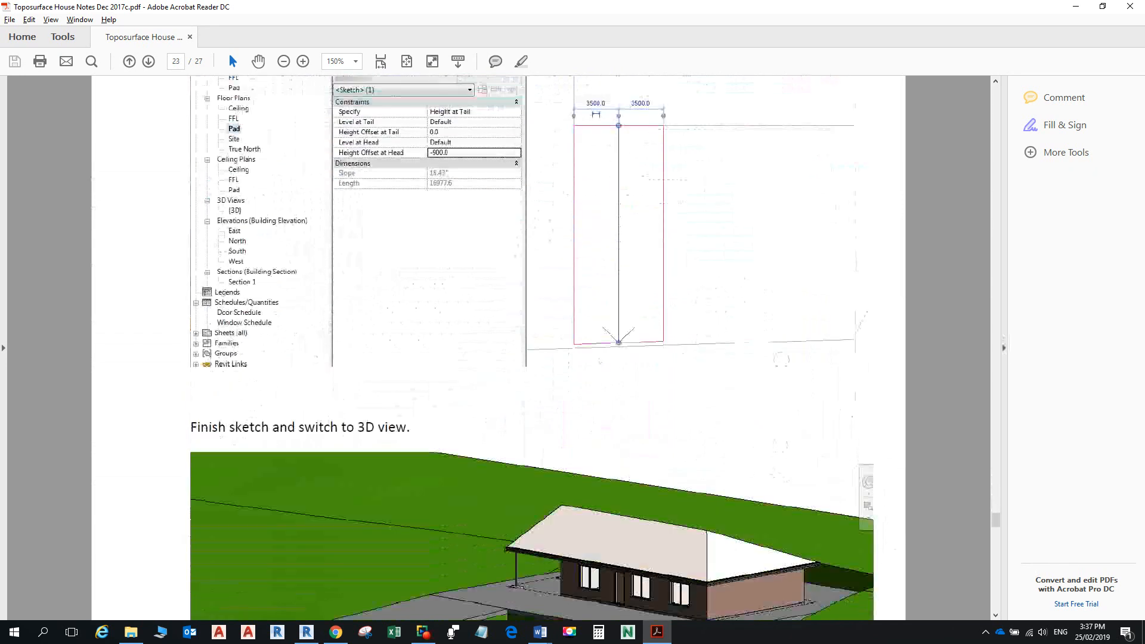
scroll(498, 346, "down", 10)
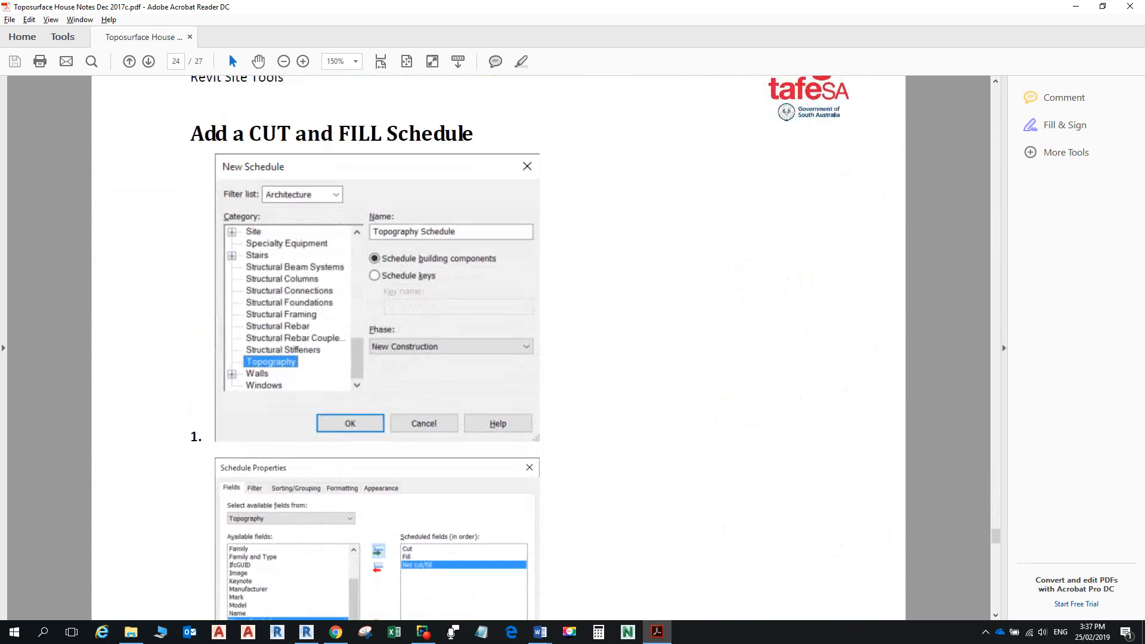
Step: Bring the Word class notes forward and scroll to step 20's Topography Schedule showing -0.15 m³ net
mouse_move(541, 631)
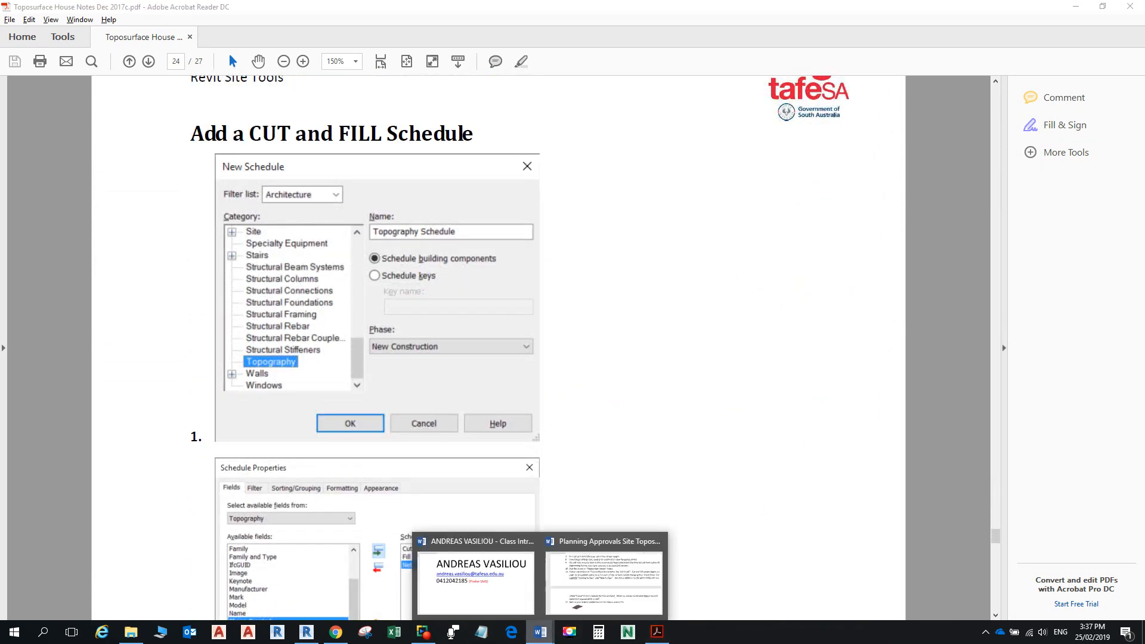
left_click(604, 575)
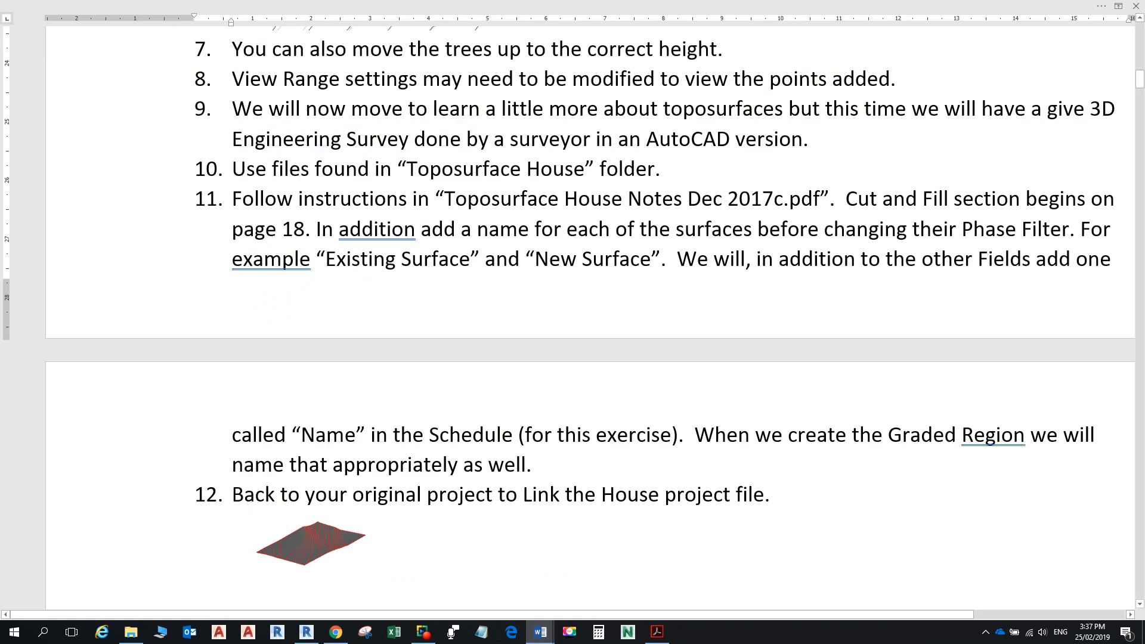
scroll(590, 316, "down", 5)
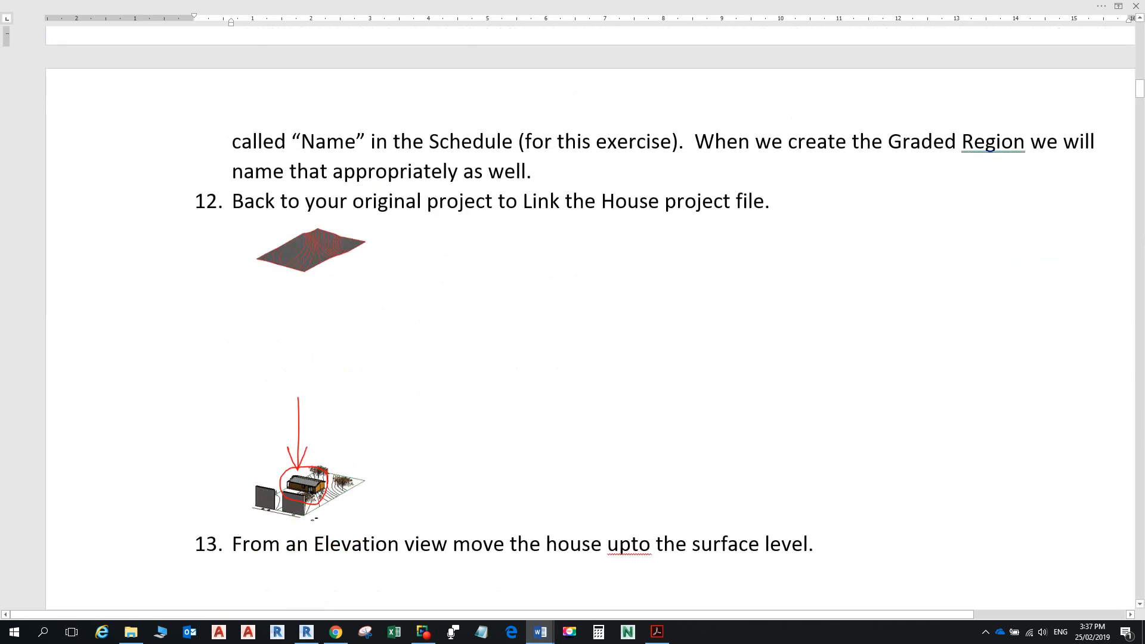
scroll(591, 322, "down", 10)
scroll(590, 322, "down", 20)
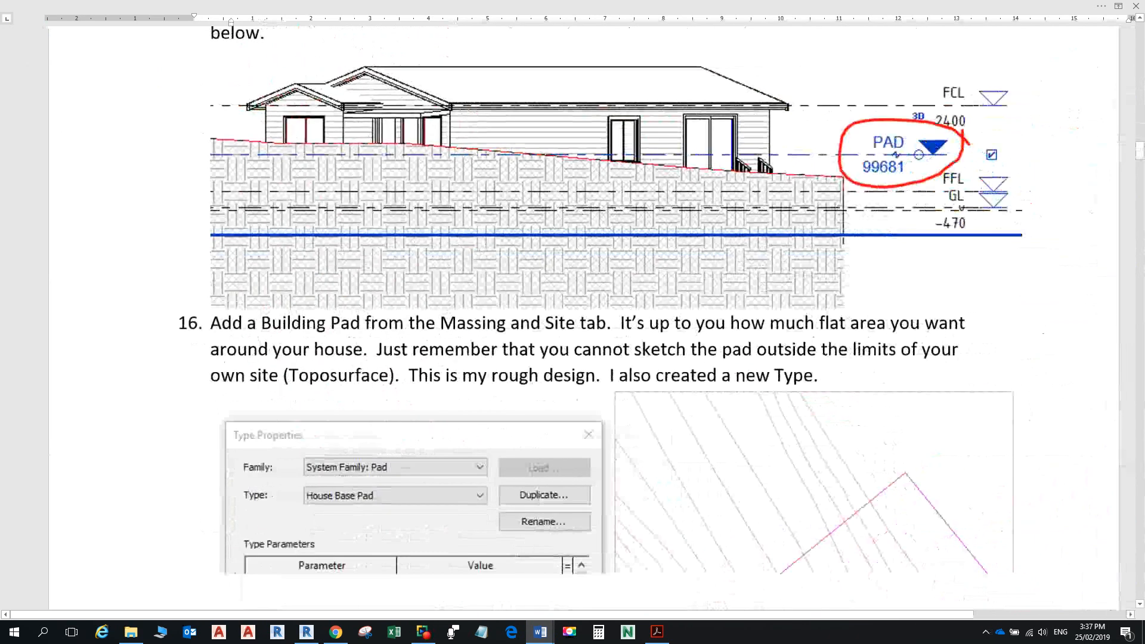
scroll(591, 322, "down", 13)
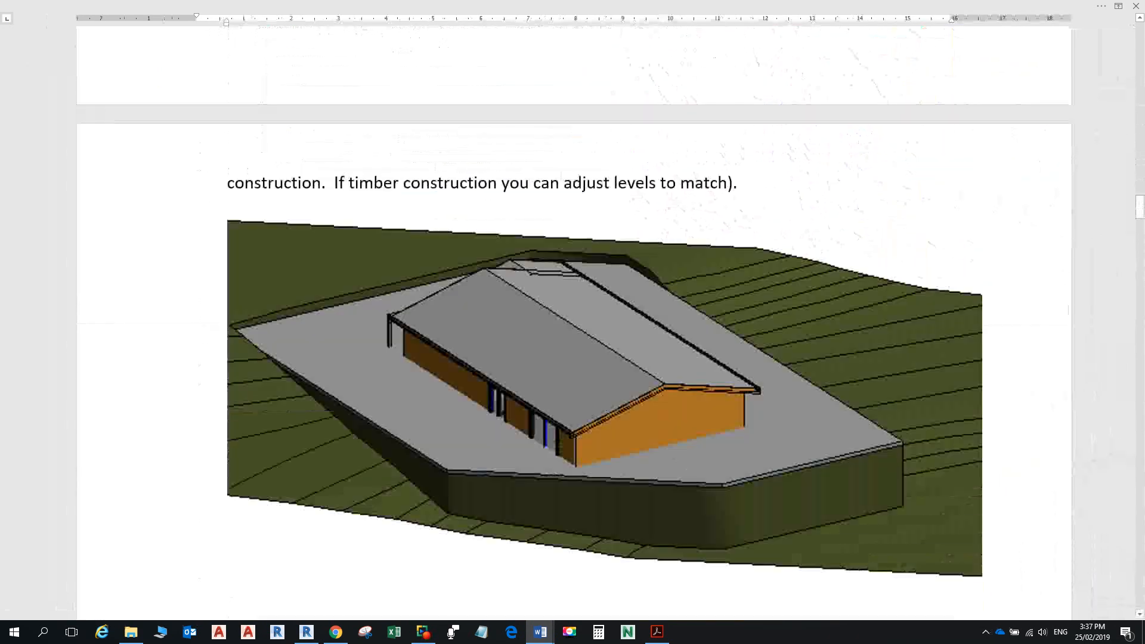
scroll(591, 322, "down", 15)
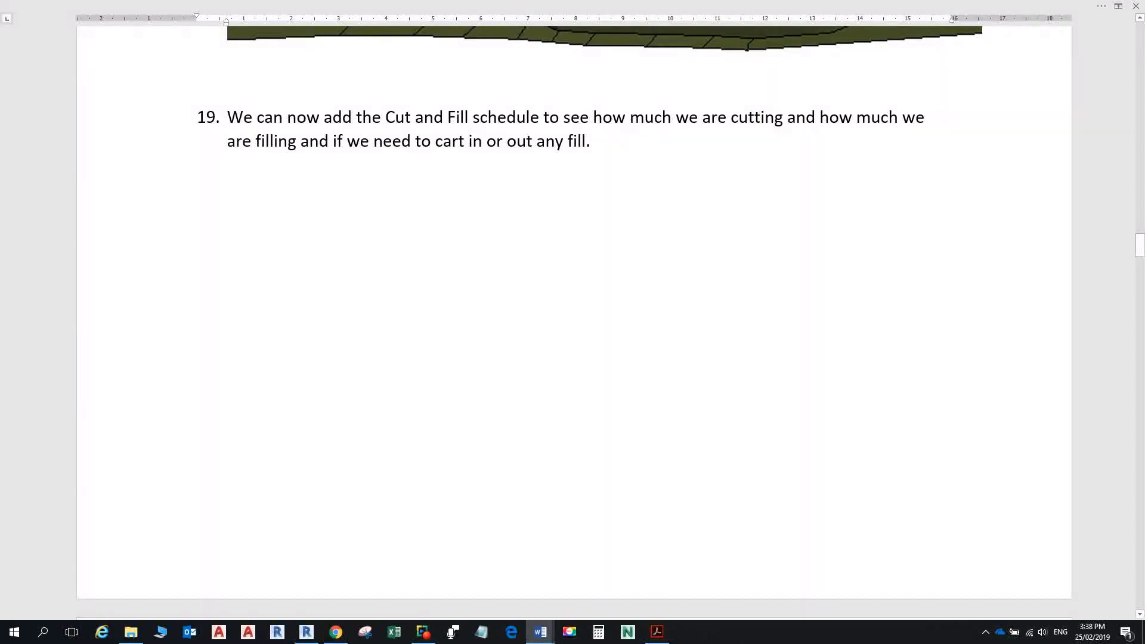
scroll(574, 322, "up", 1, "ctrl")
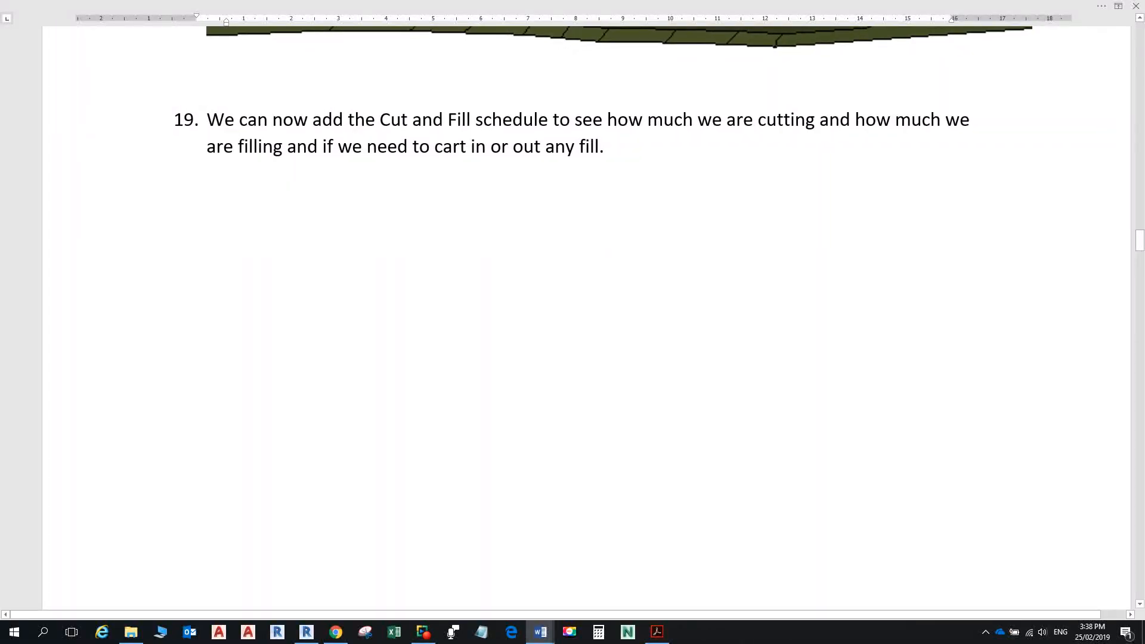
scroll(587, 316, "down", 1)
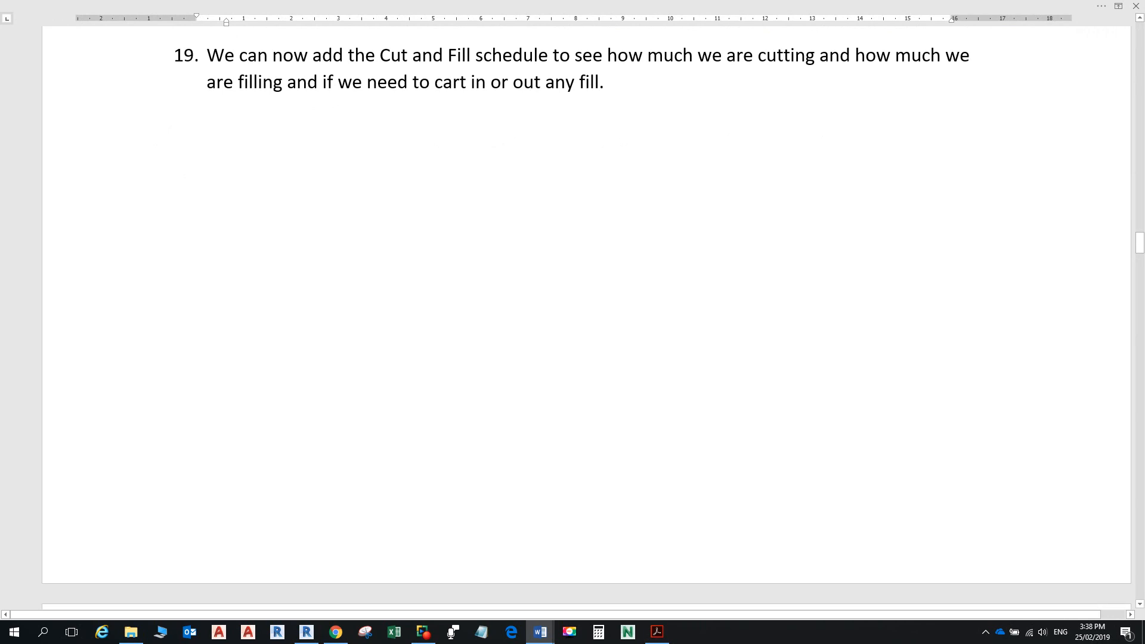
scroll(587, 316, "down", 10)
scroll(588, 316, "up", 1)
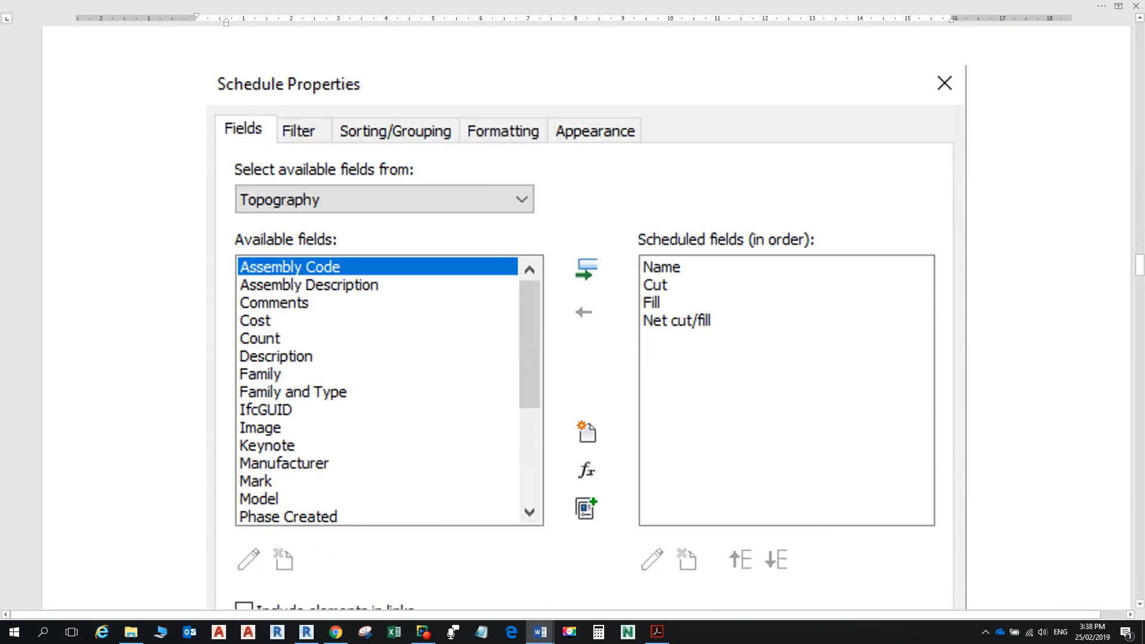
scroll(587, 316, "down", 12)
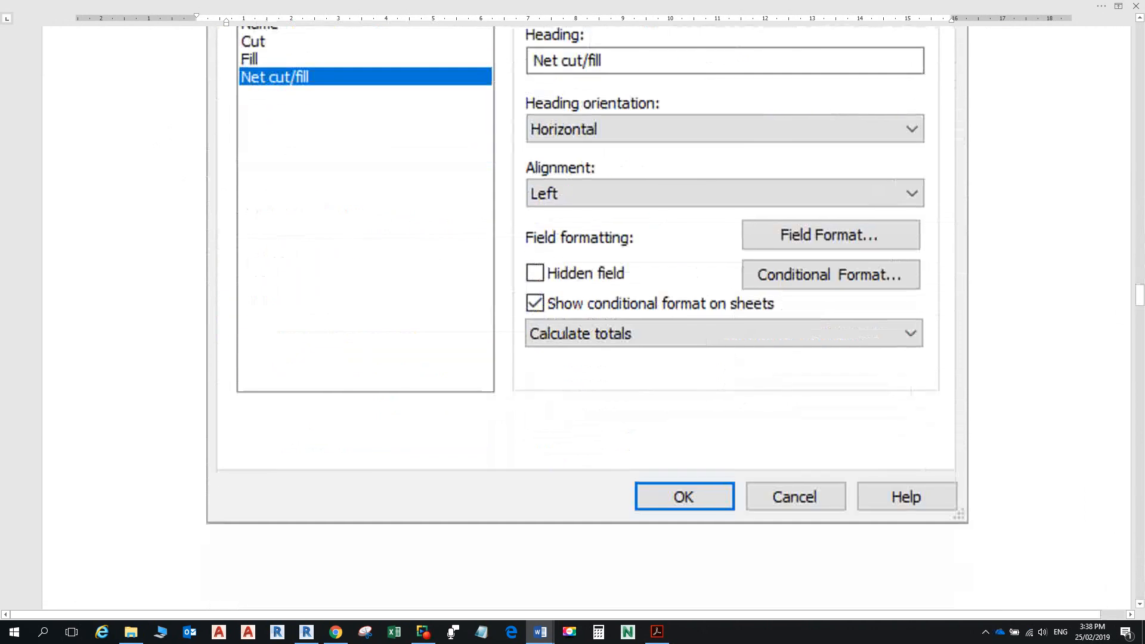
scroll(587, 316, "down", 9)
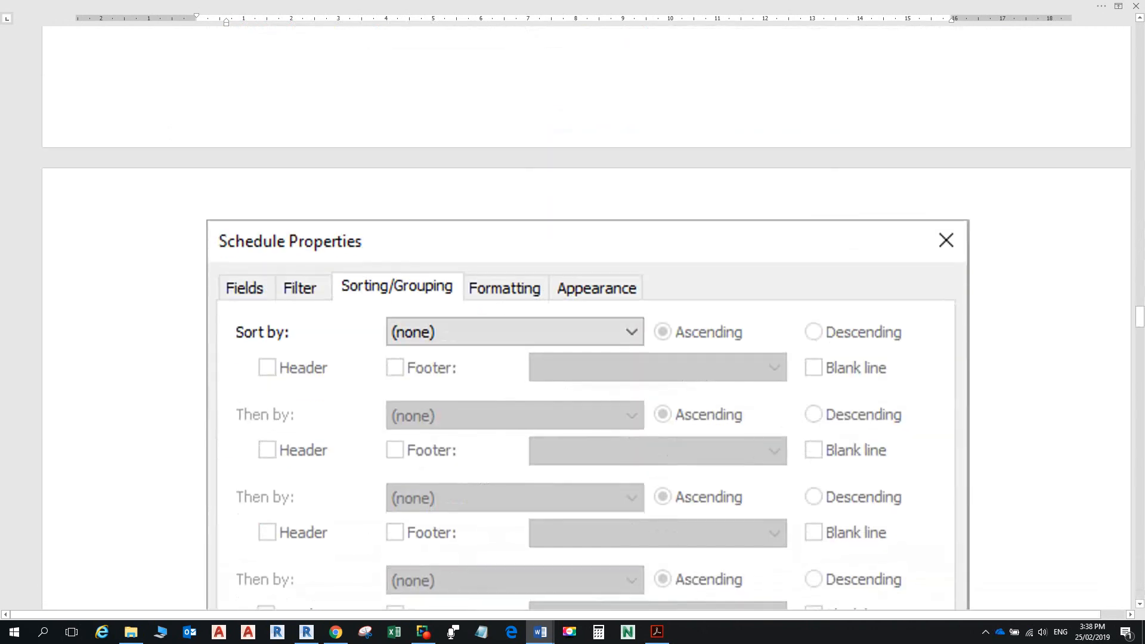
scroll(587, 316, "down", 4)
scroll(587, 316, "up", 5)
scroll(588, 316, "down", 20)
scroll(587, 316, "down", 10)
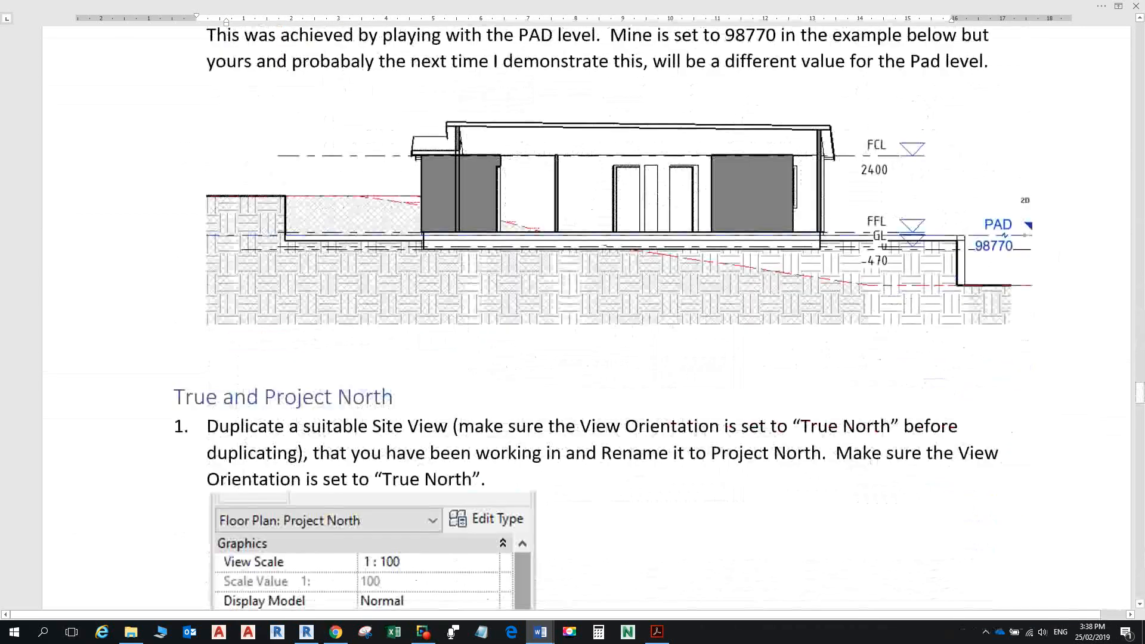
scroll(587, 316, "up", 4)
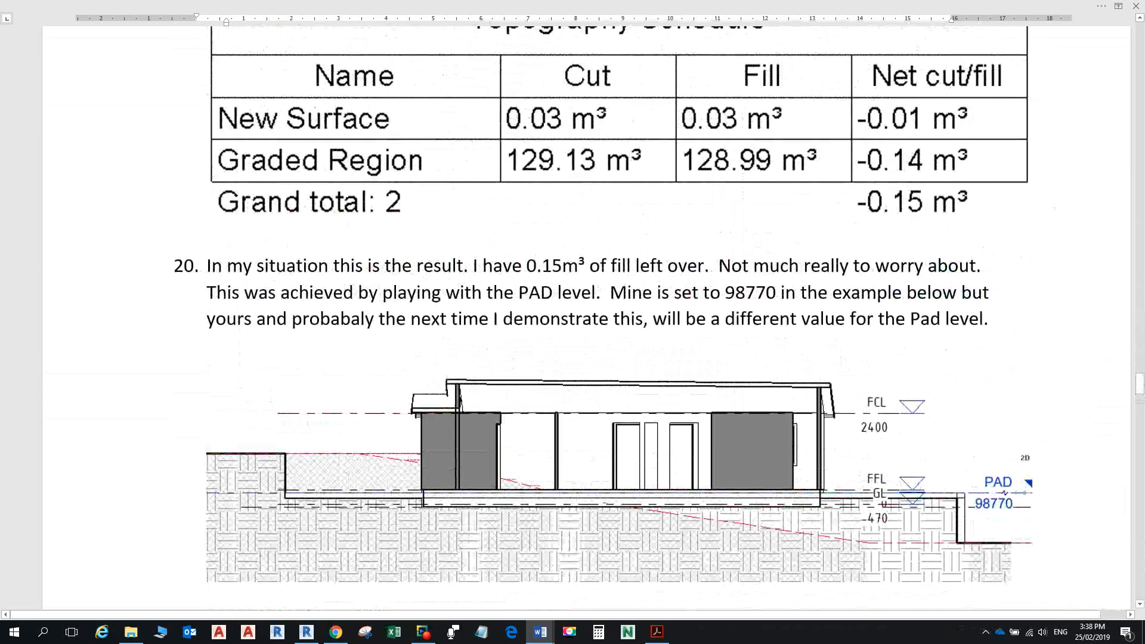
scroll(587, 316, "up", 4)
scroll(588, 316, "up", 4)
scroll(588, 316, "down", 4)
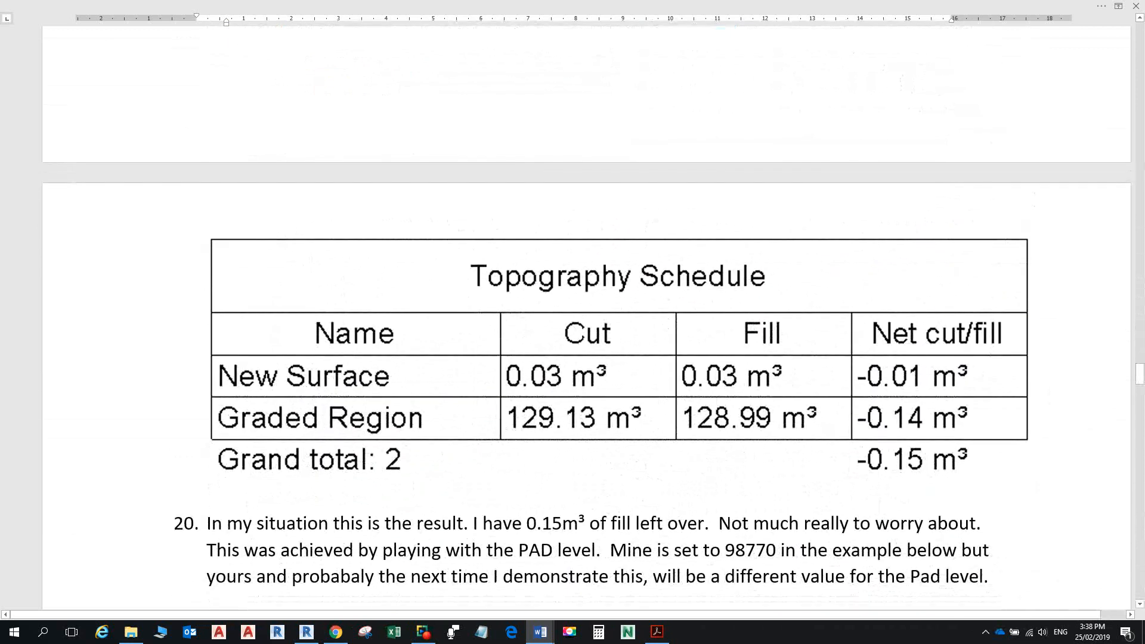
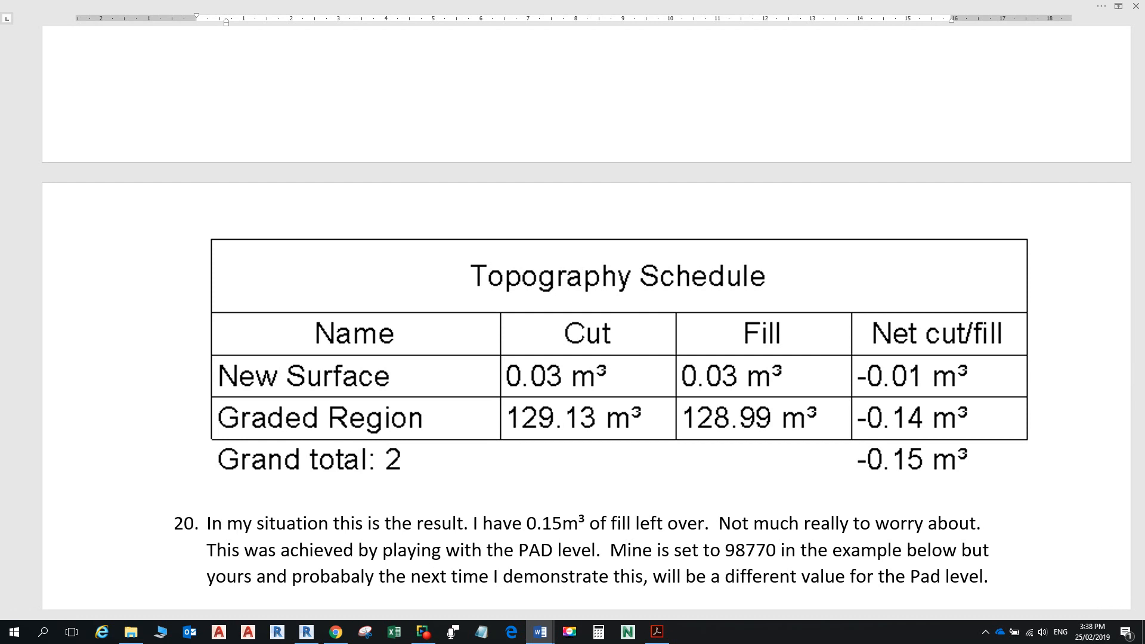
Step: Glance at the PDF and Word notes, then return to the Revit 3D view of the house
key("alt+Tab")
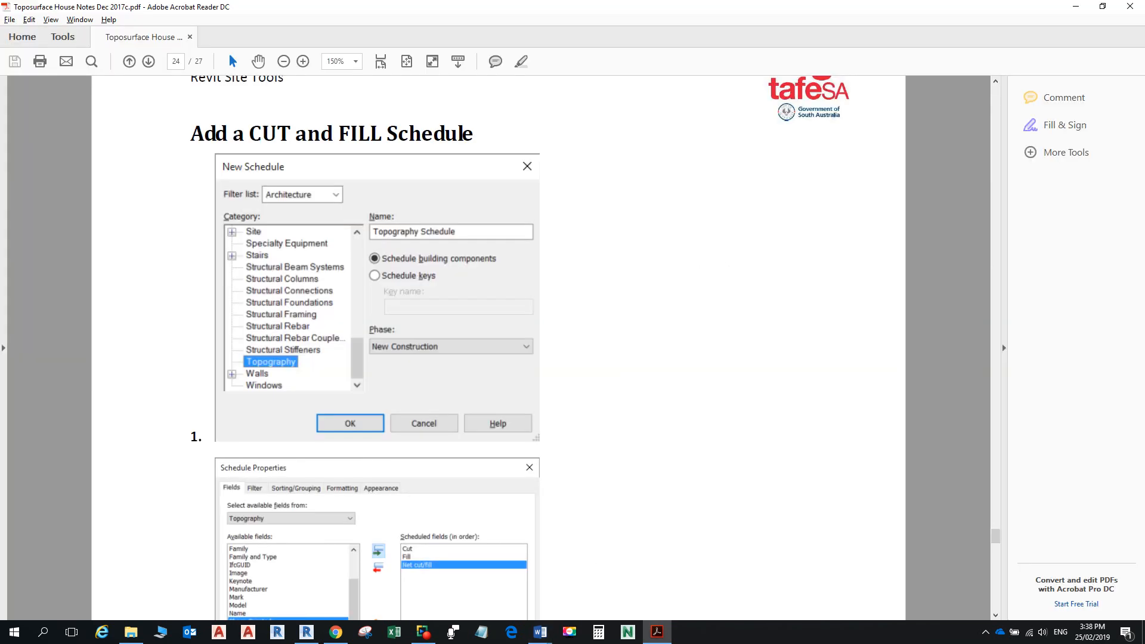
key("alt+Tab")
key("alt+Tab")
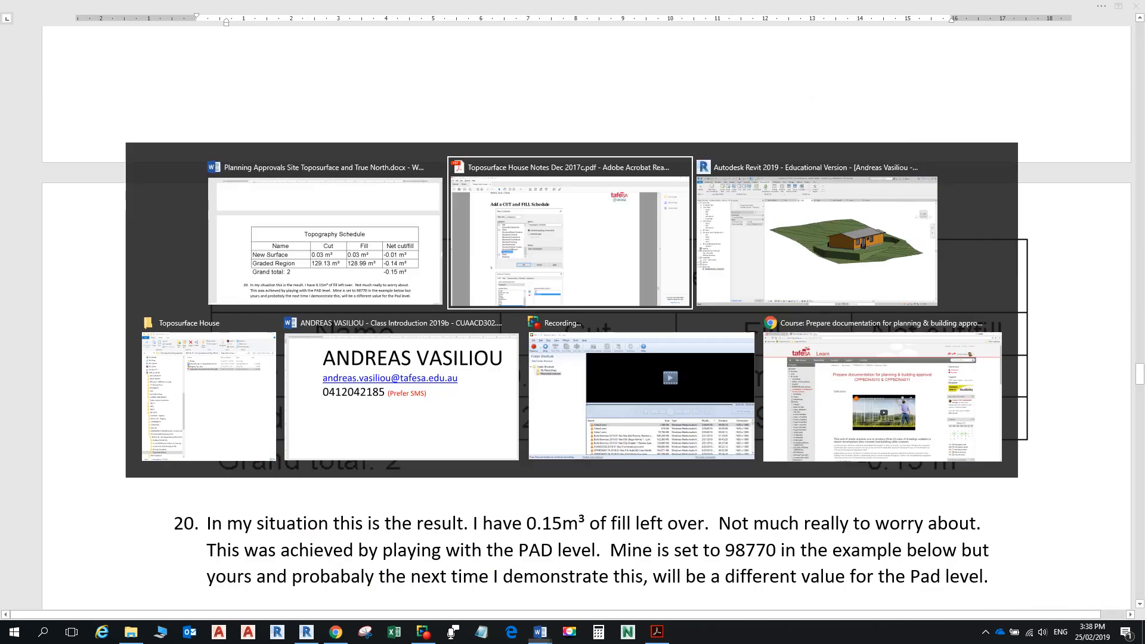
key("alt+Tab")
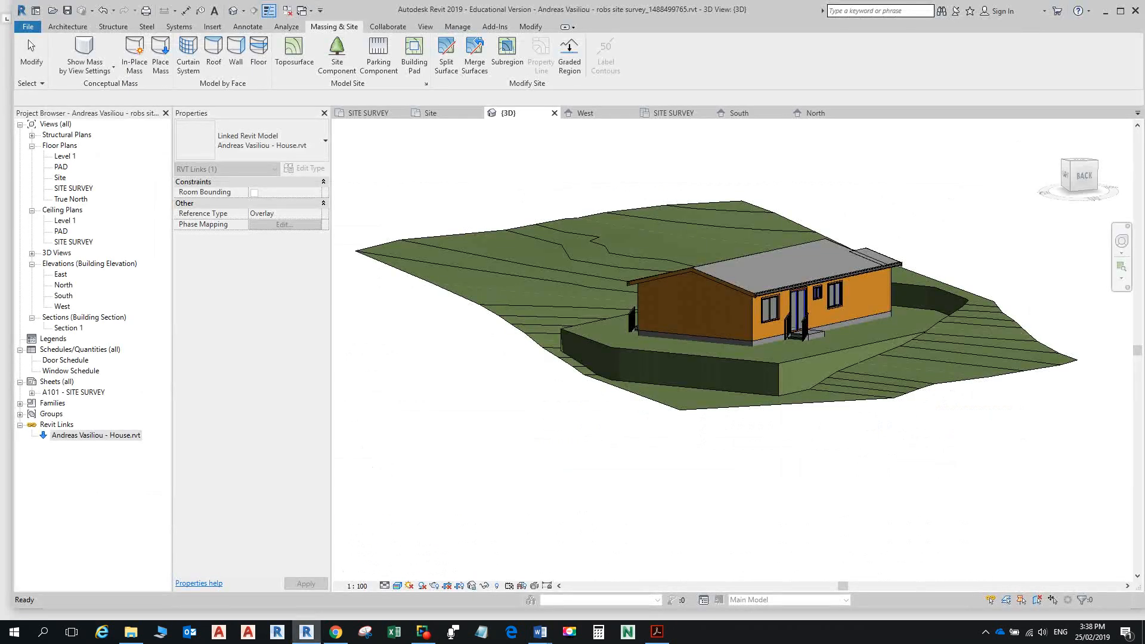
Step: Create a new schedule of the Topography category from the Schedules/Quantities group
left_click(80, 349)
right_click(71, 351)
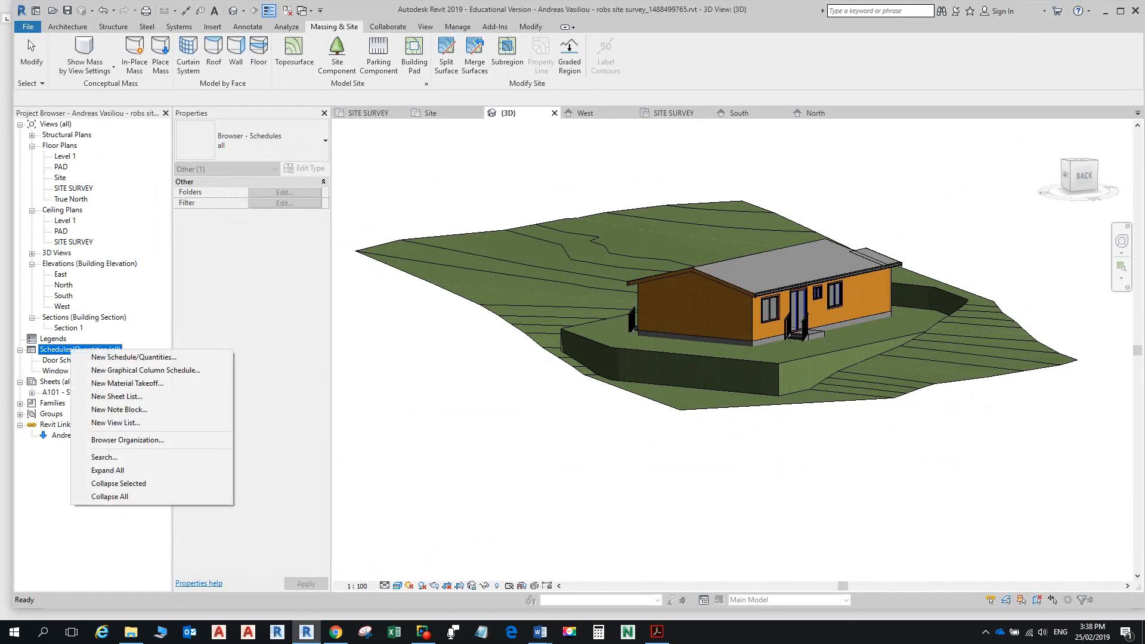
left_click(134, 357)
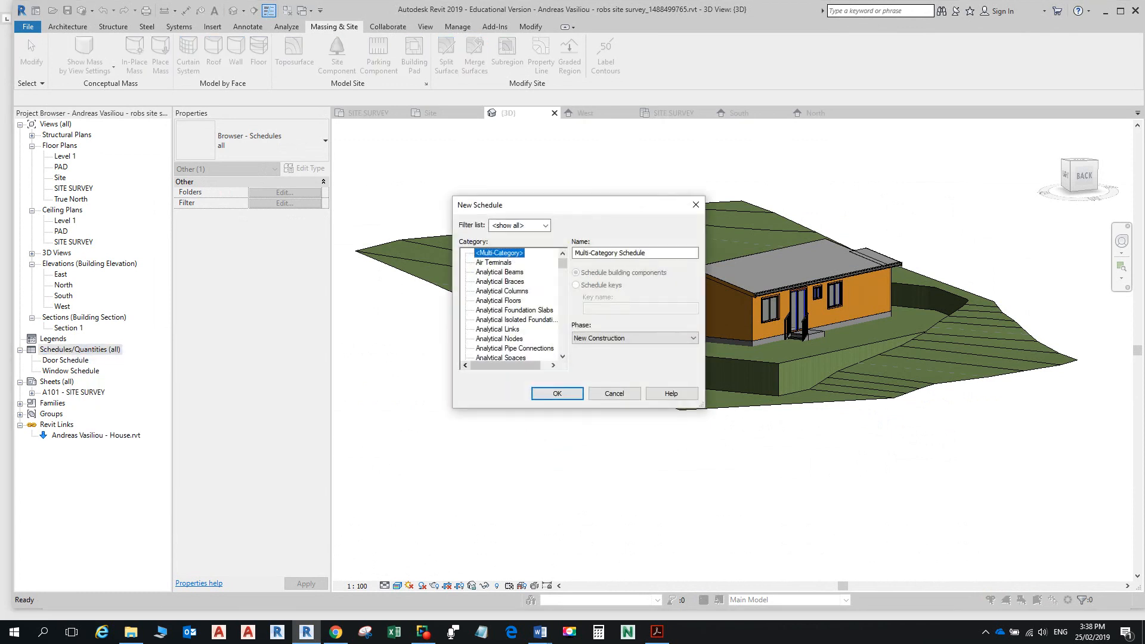
scroll(511, 303, "down", 1)
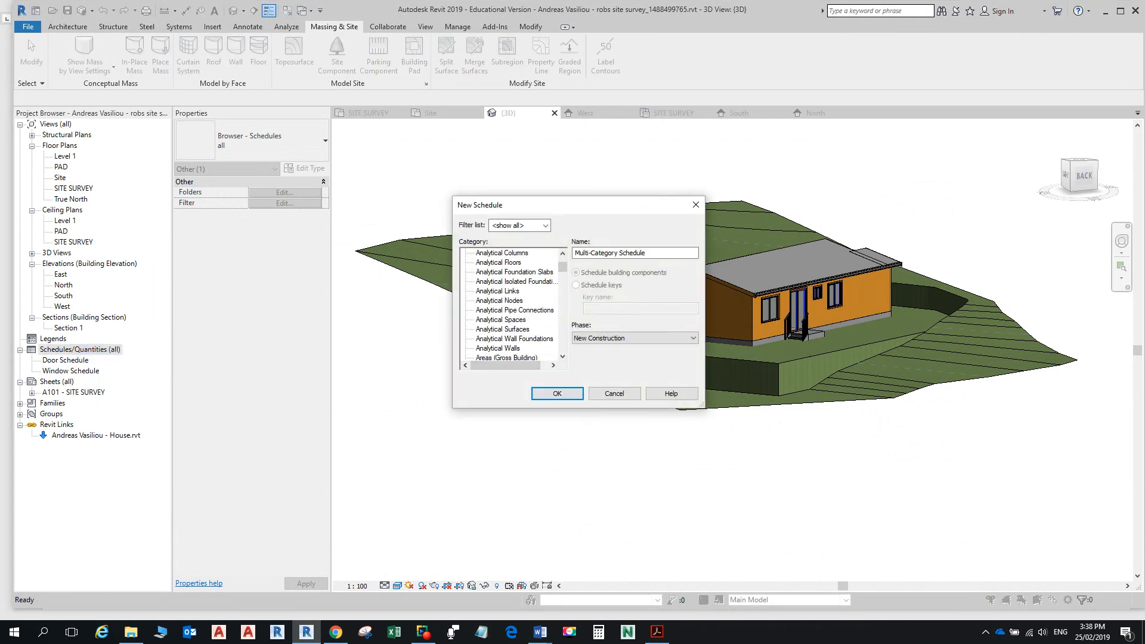
left_click(500, 301)
key("t")
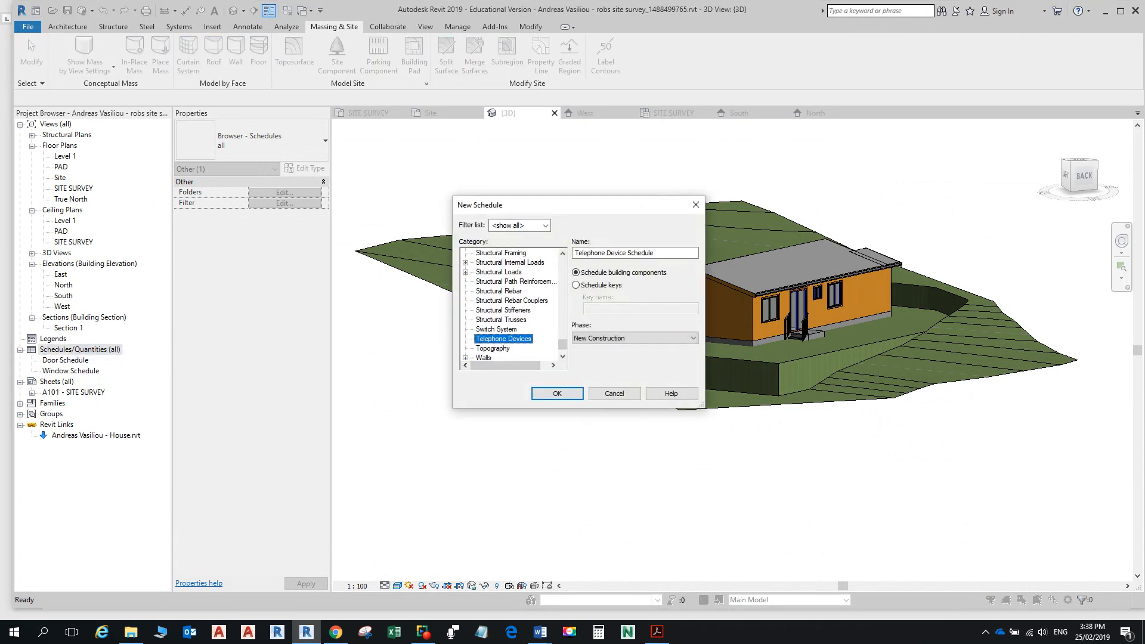
scroll(500, 300, "down", 1)
left_click(493, 338)
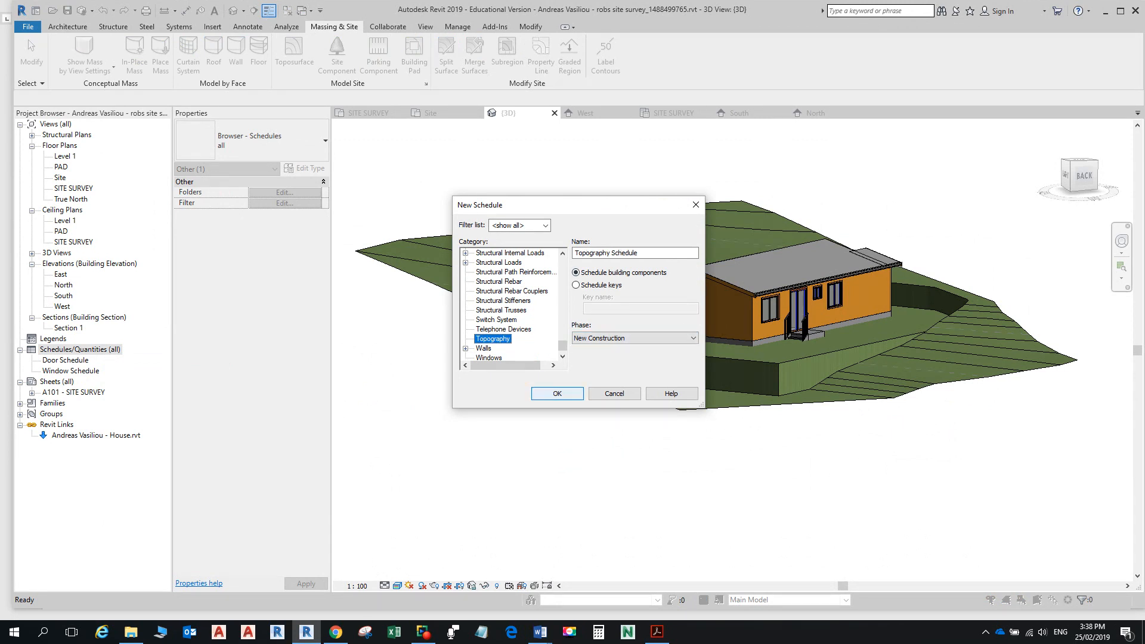
left_click(557, 393)
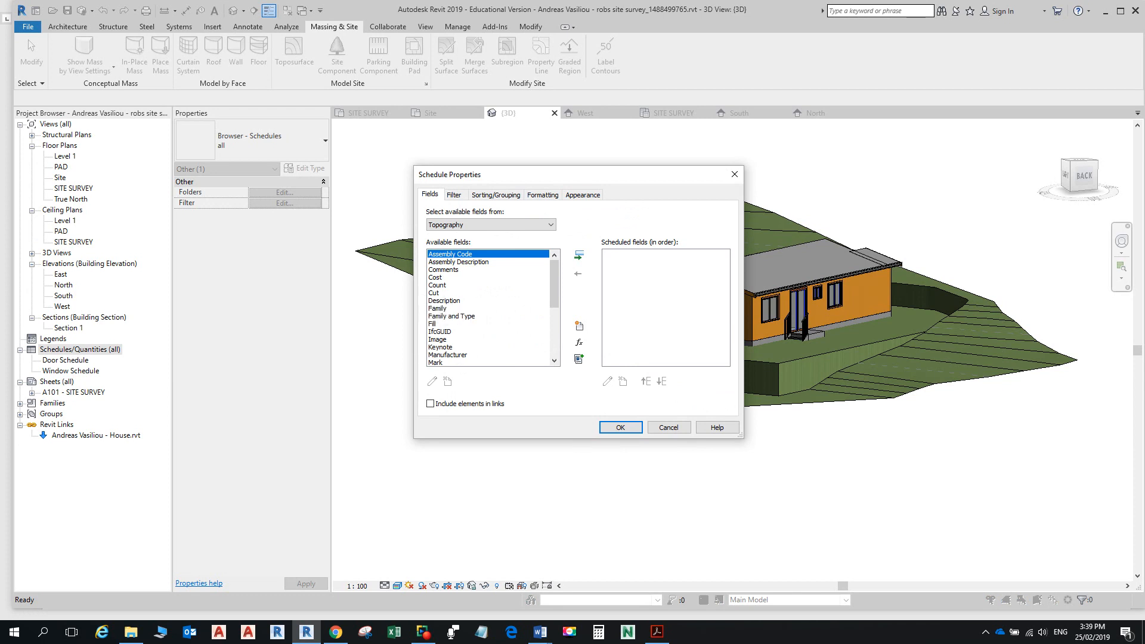
Step: Check the notes' field list and add the Name field to the schedule
left_click(438, 292)
left_click(579, 256)
key("alt+Tab")
scroll(572, 316, "up", 10)
scroll(573, 317, "up", 15)
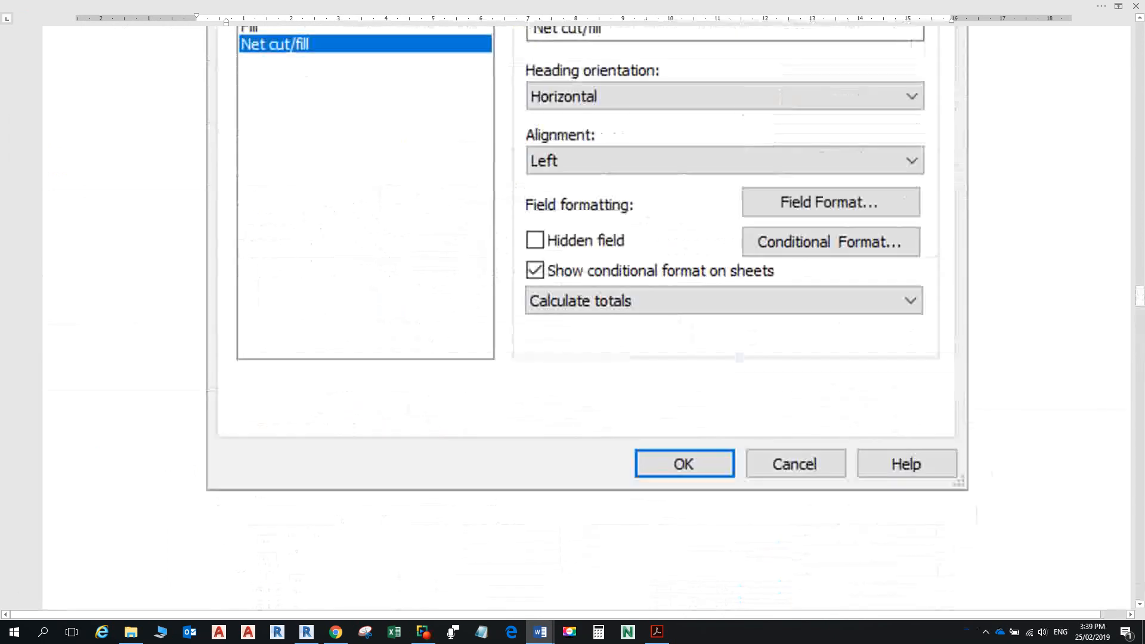
scroll(573, 316, "up", 10)
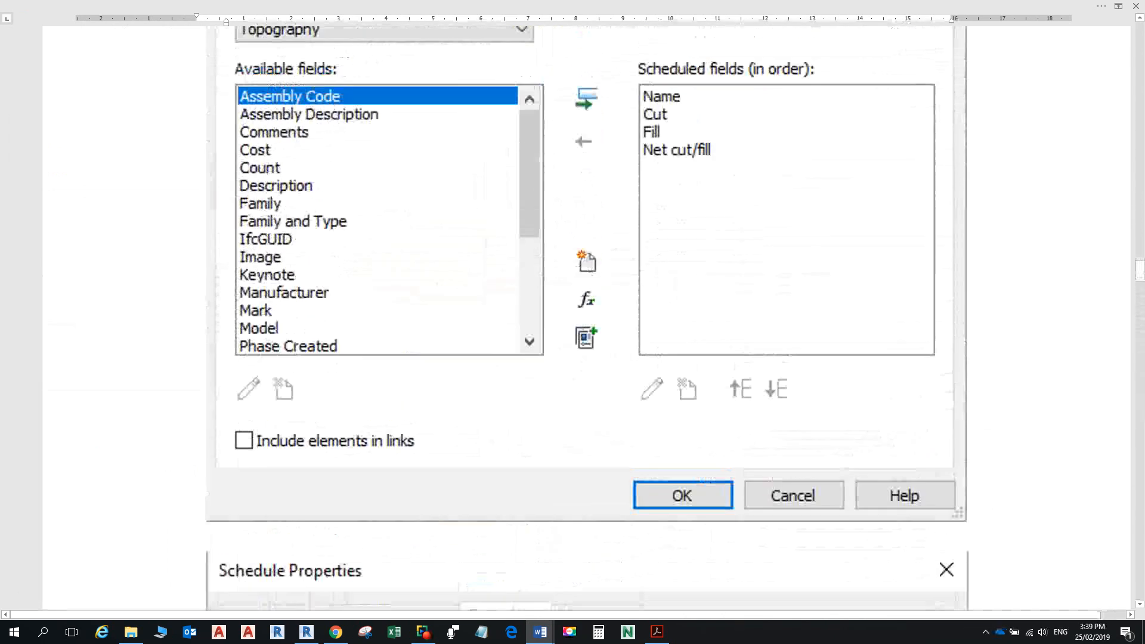
key("alt+Tab")
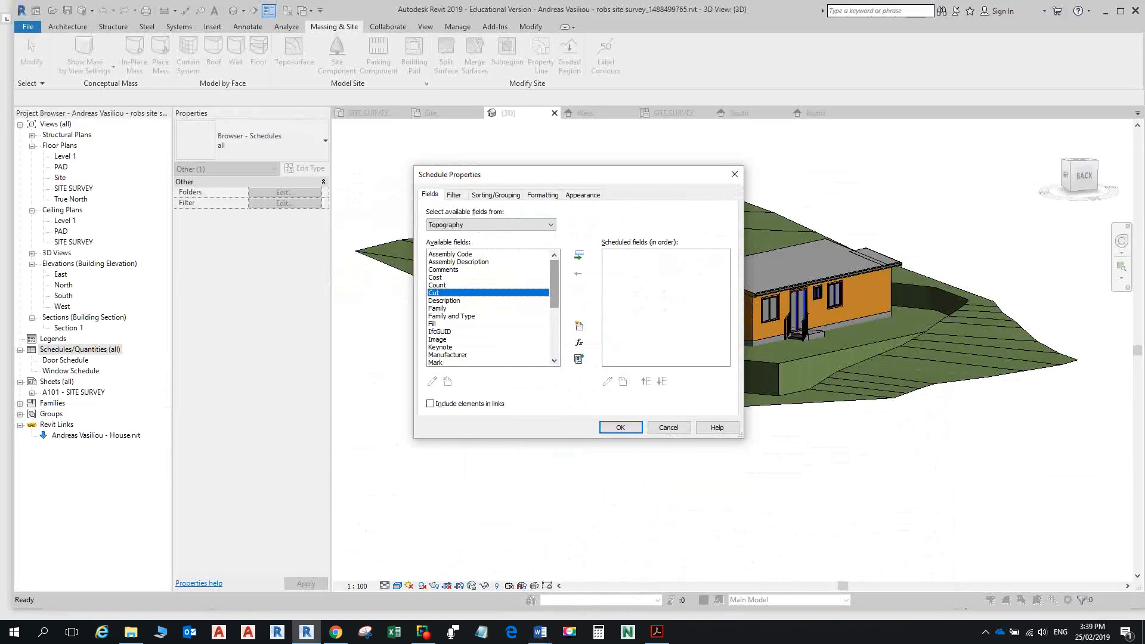
scroll(494, 308, "down", 2)
scroll(494, 308, "down", 2)
left_click(453, 309)
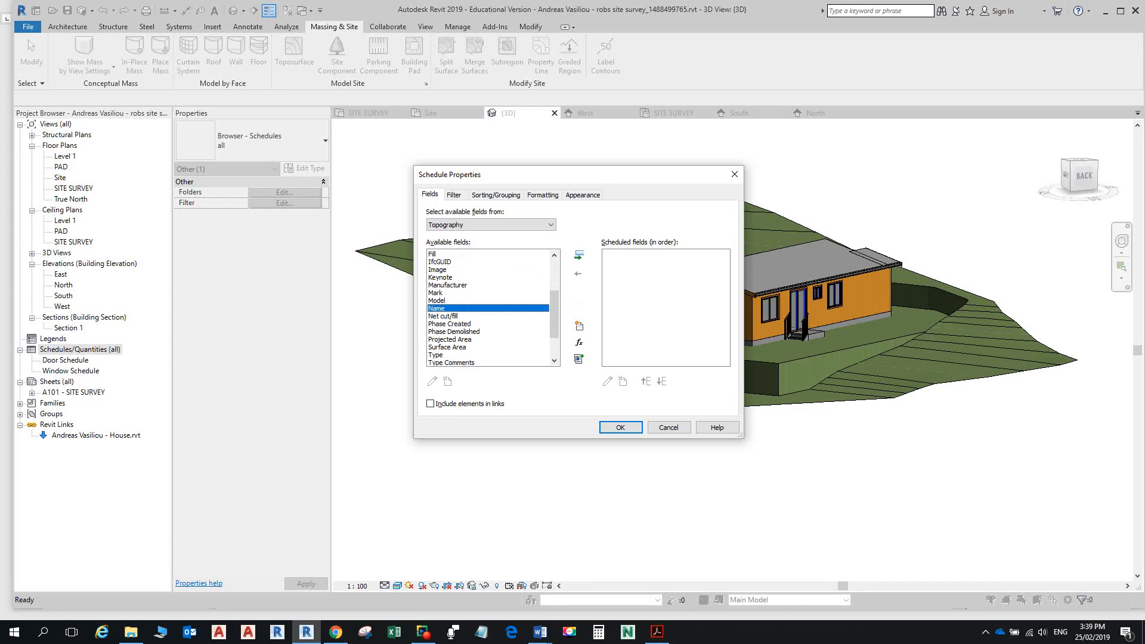
left_click(578, 255)
Step: Add the Cut and Fill fields to the scheduled fields
key("alt+Tab")
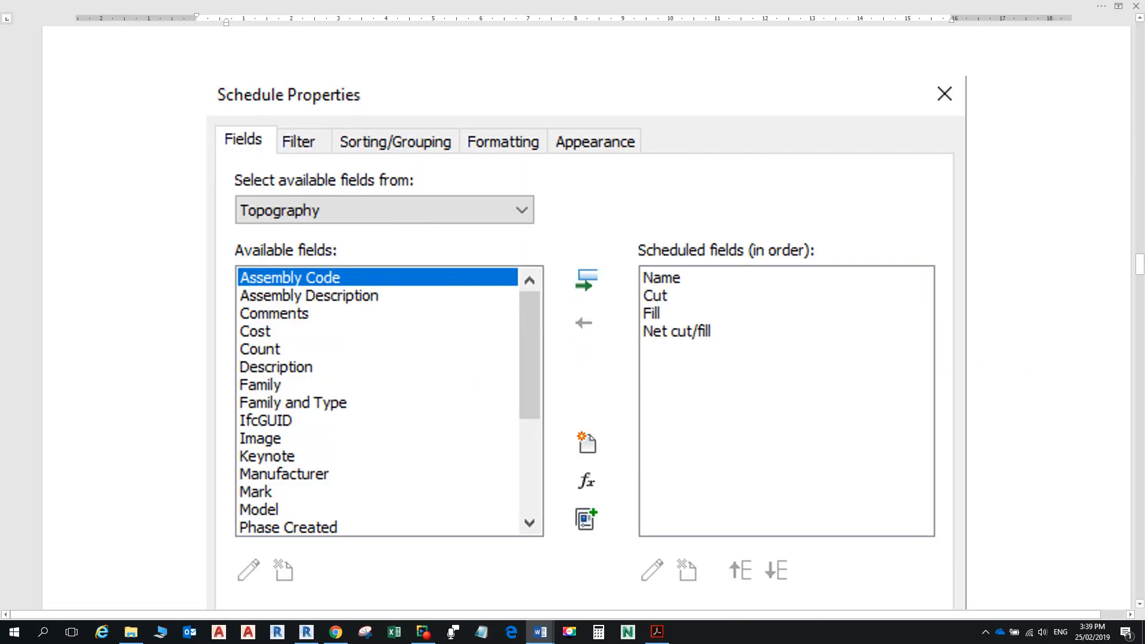
key("alt+Tab")
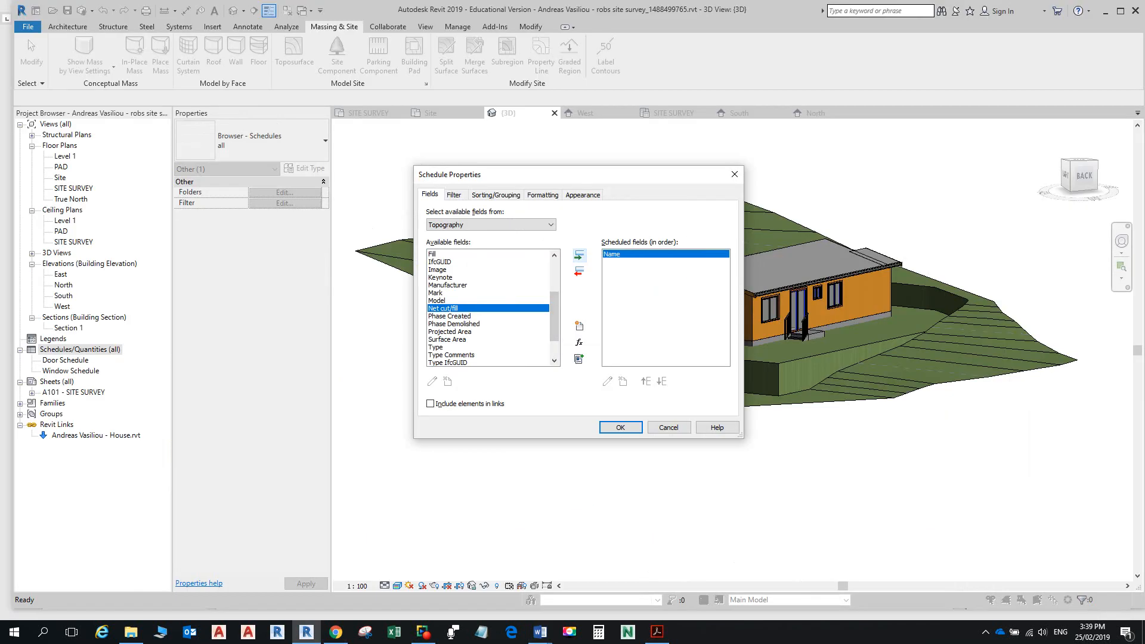
scroll(493, 308, "up", 3)
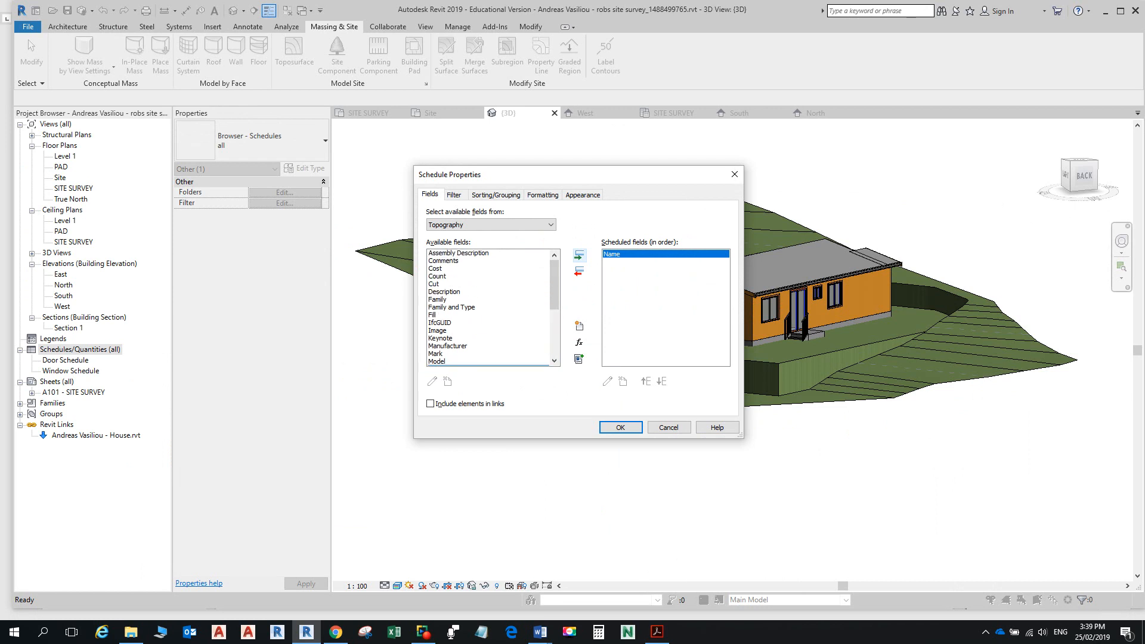
left_click(454, 293)
left_click(578, 256)
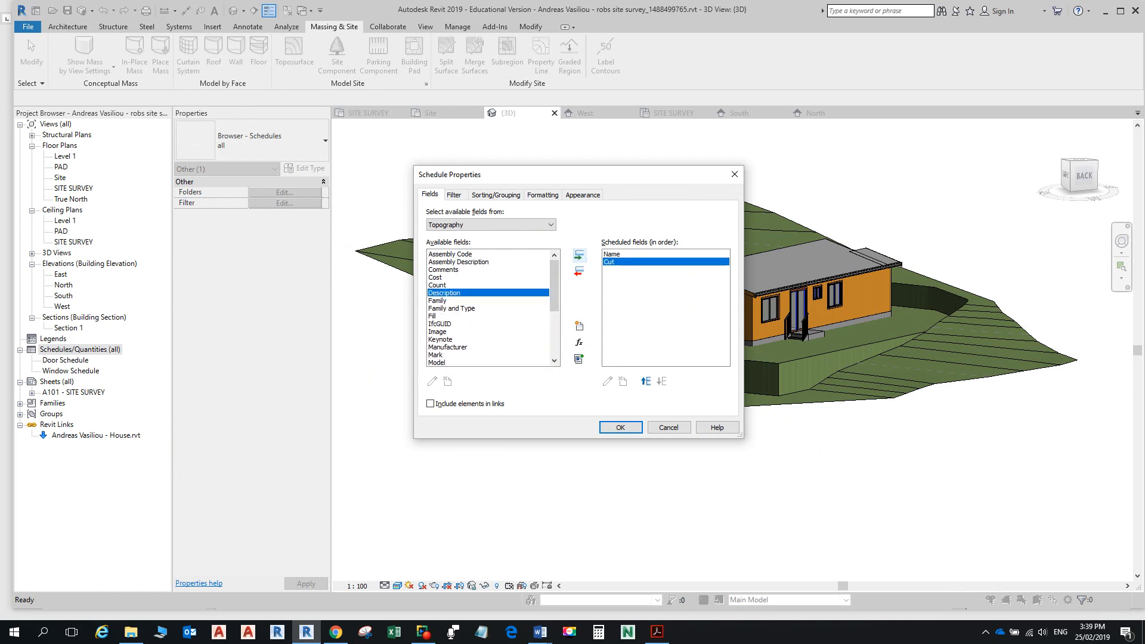
key("alt+Tab")
key("alt+Tab")
left_click(451, 309)
left_click(444, 316)
left_click(579, 255)
key("alt+Tab")
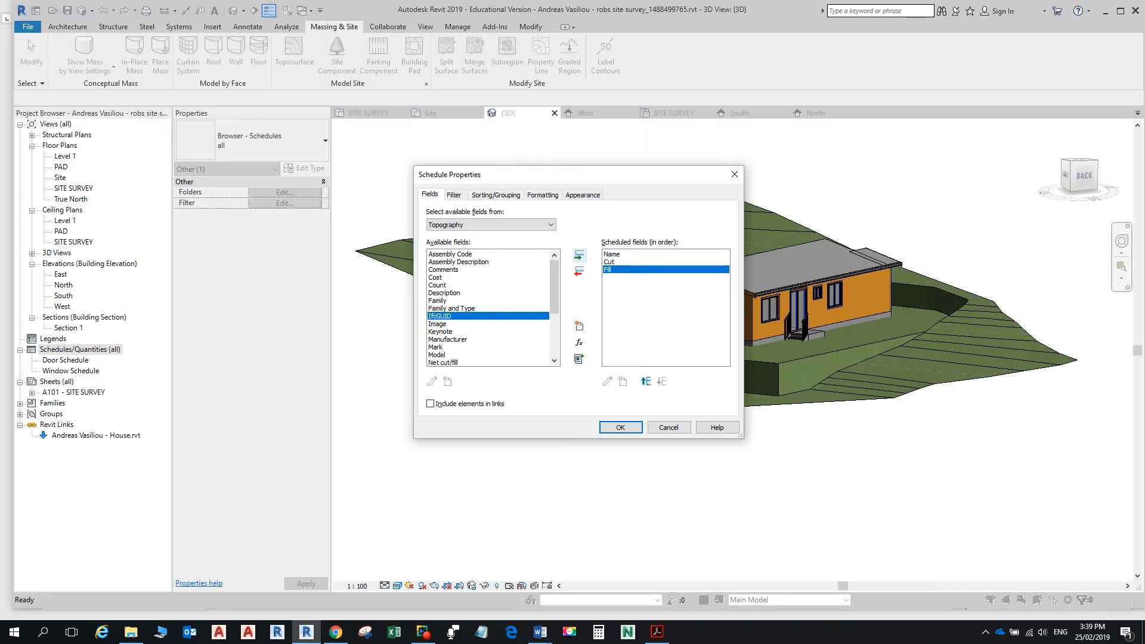
Step: Add the Net cut/fill field and confirm to create the schedule view
scroll(489, 316, "down", 1)
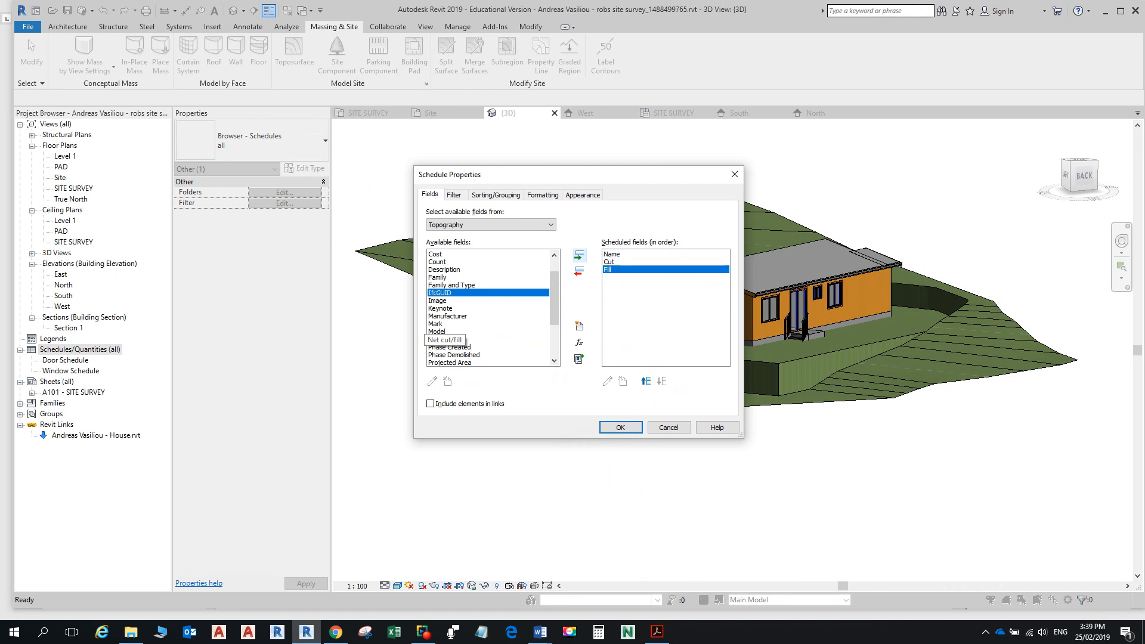
left_click(445, 339)
left_click(578, 256)
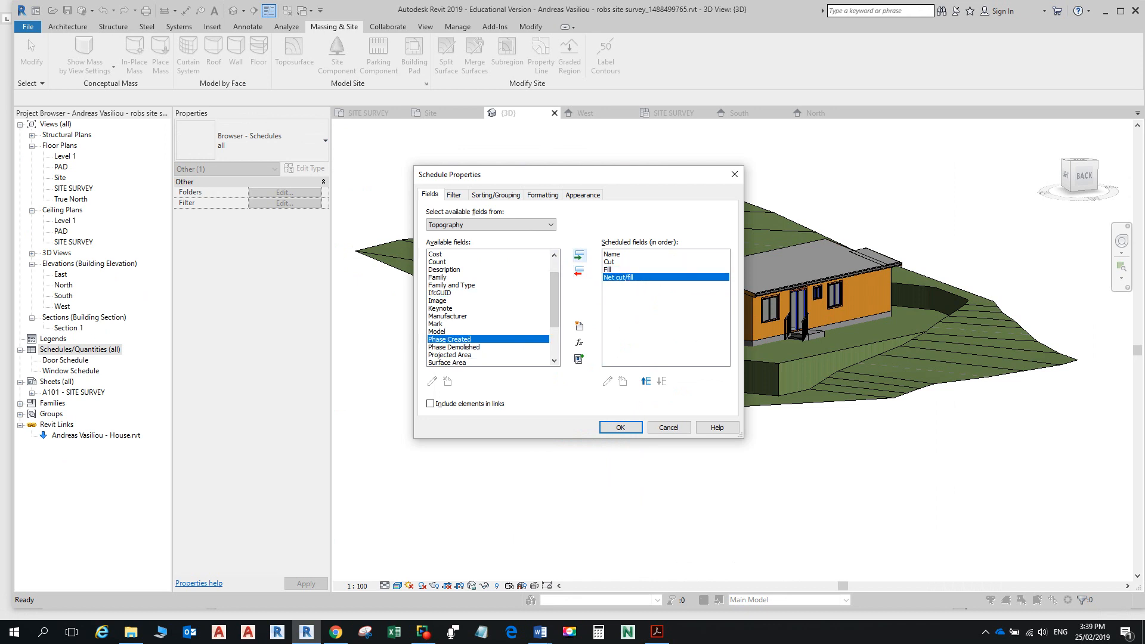
left_click(620, 427)
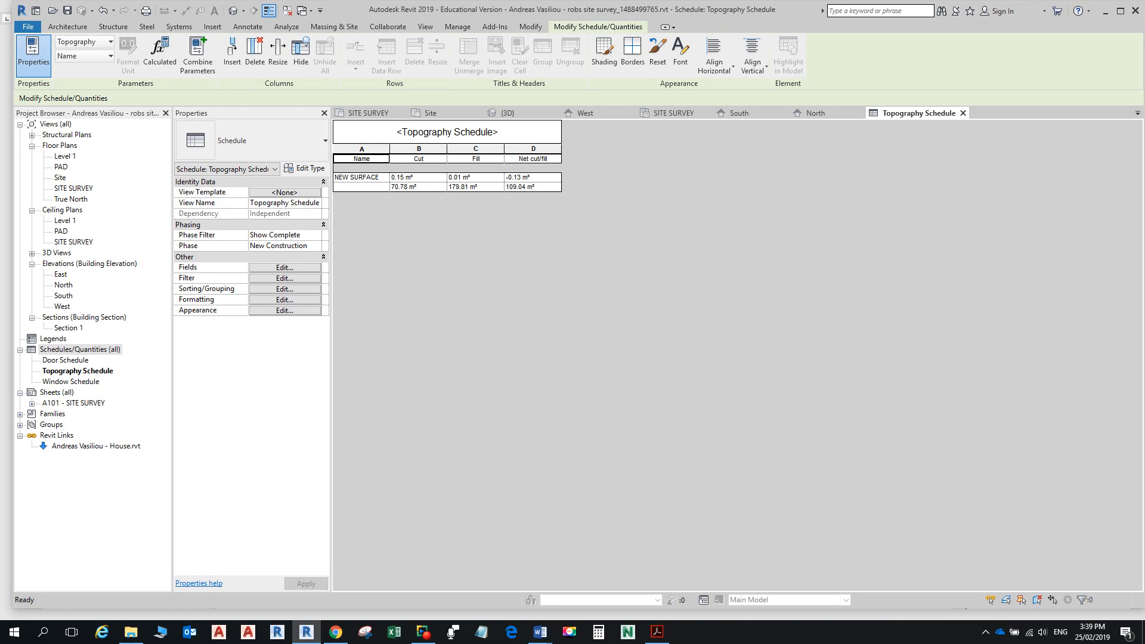
key("alt+Tab")
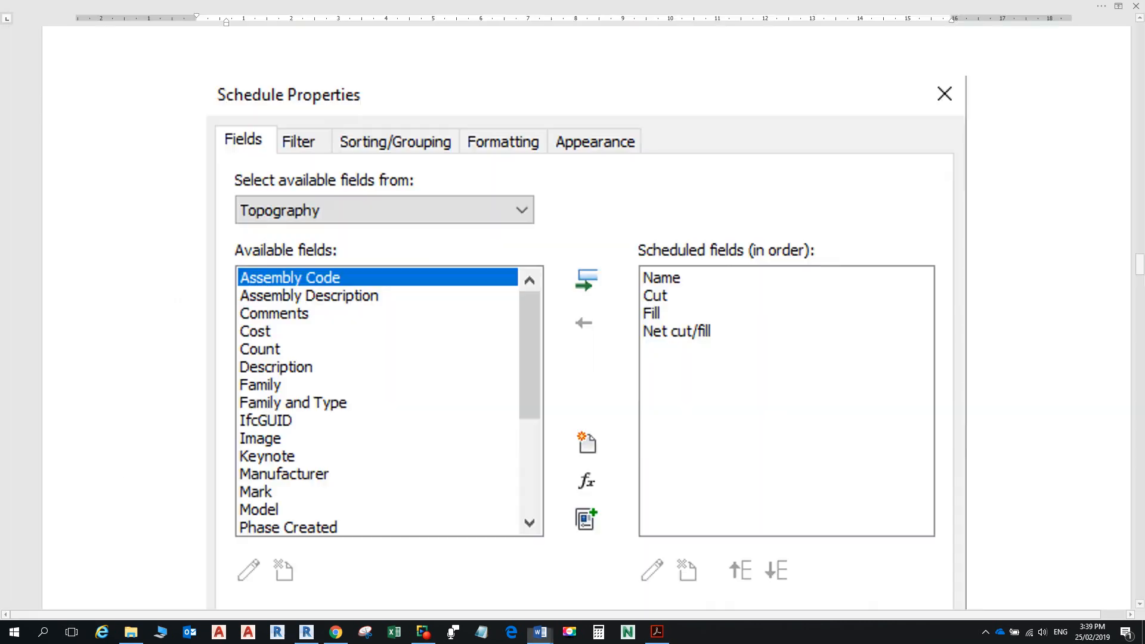
key("alt+Tab")
key("alt+Tab")
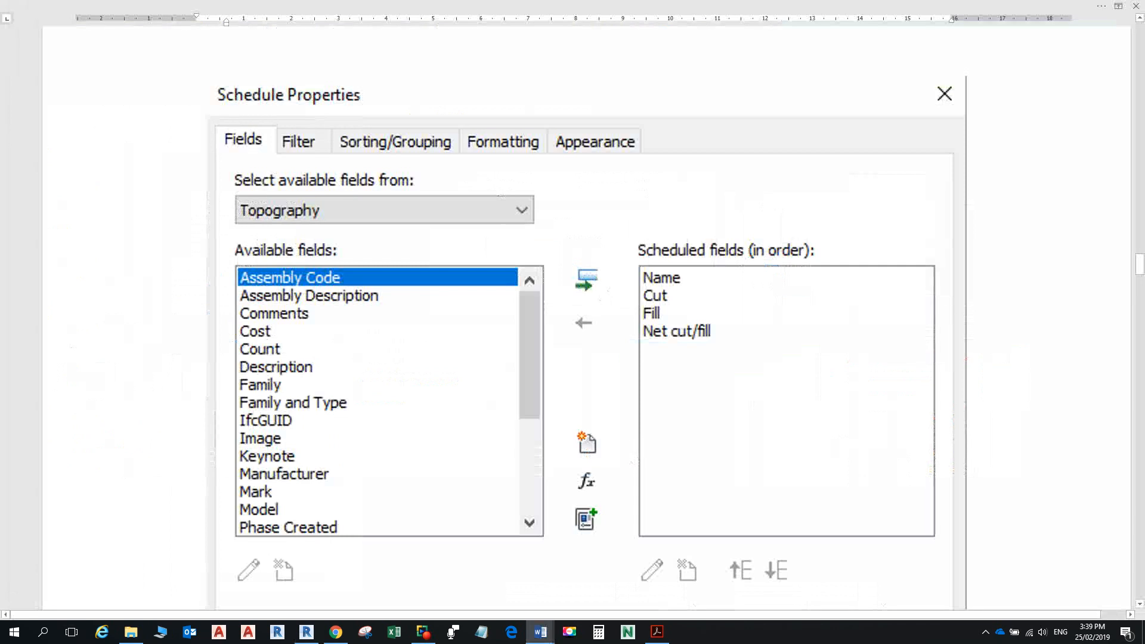
scroll(586, 317, "down", 10)
scroll(587, 317, "down", 4)
scroll(587, 317, "down", 10)
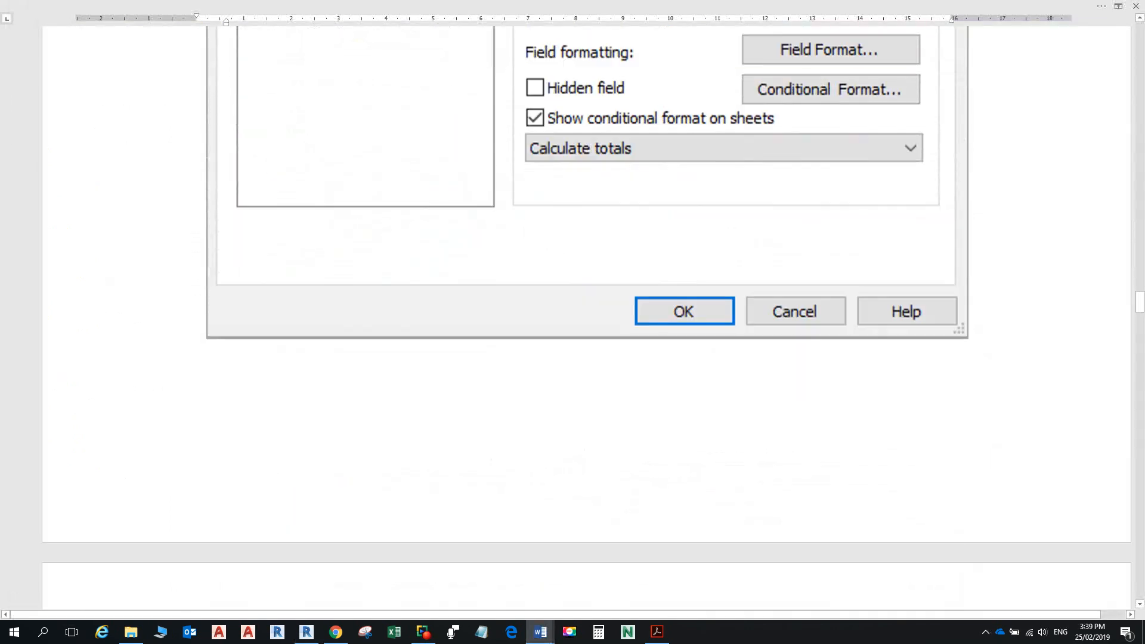
scroll(587, 317, "up", 1)
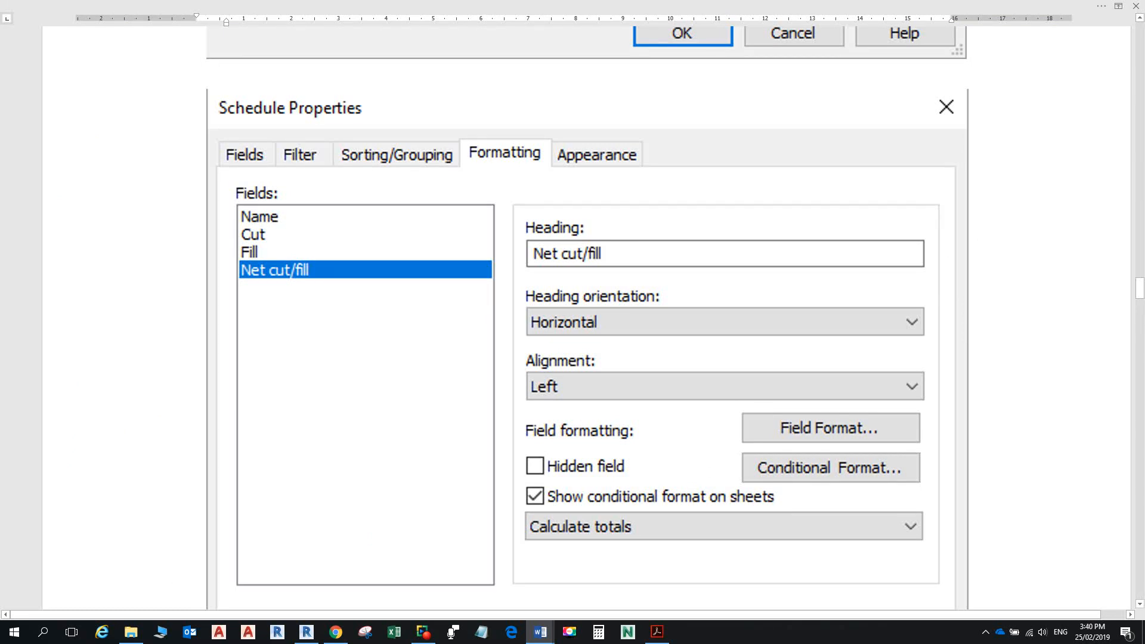
key("alt+Tab")
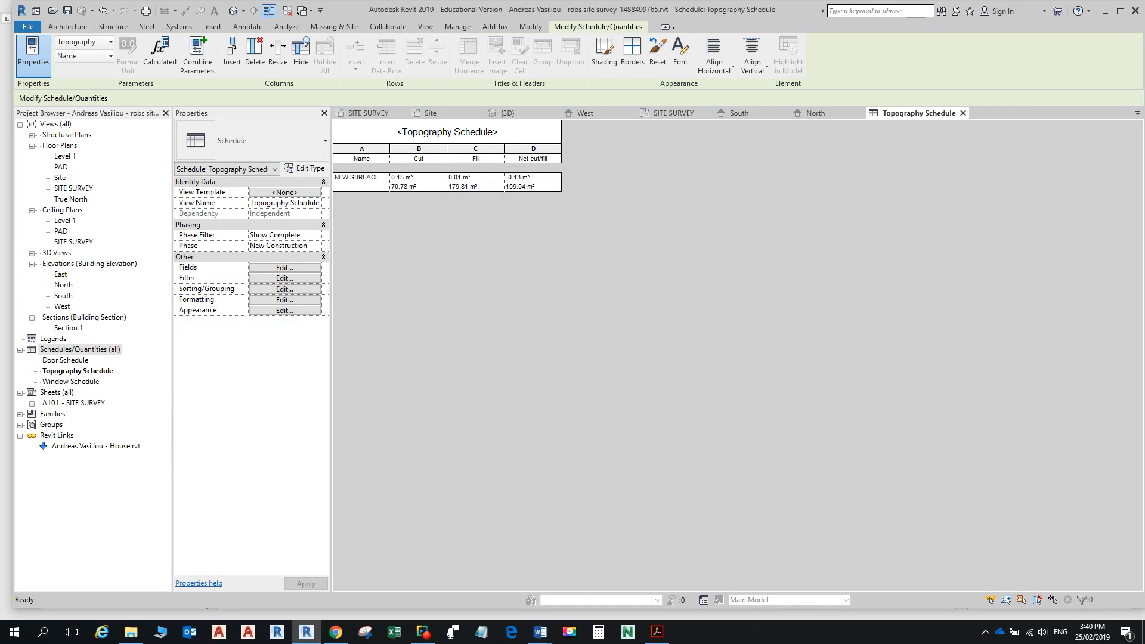
left_click(816, 113)
scroll(914, 325, "down", 5)
Step: Edit the PAD level tag's elevation value to read 98500
middle_click_drag(914, 325, 567, 344)
scroll(882, 343, "up", 5)
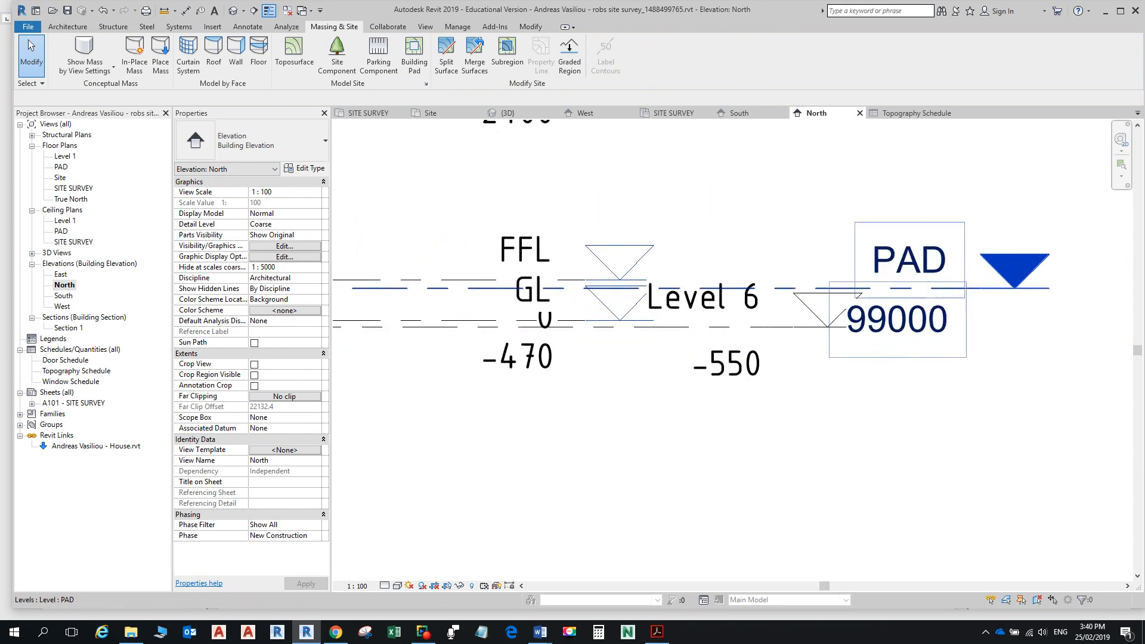
left_click(881, 320)
left_click(881, 320)
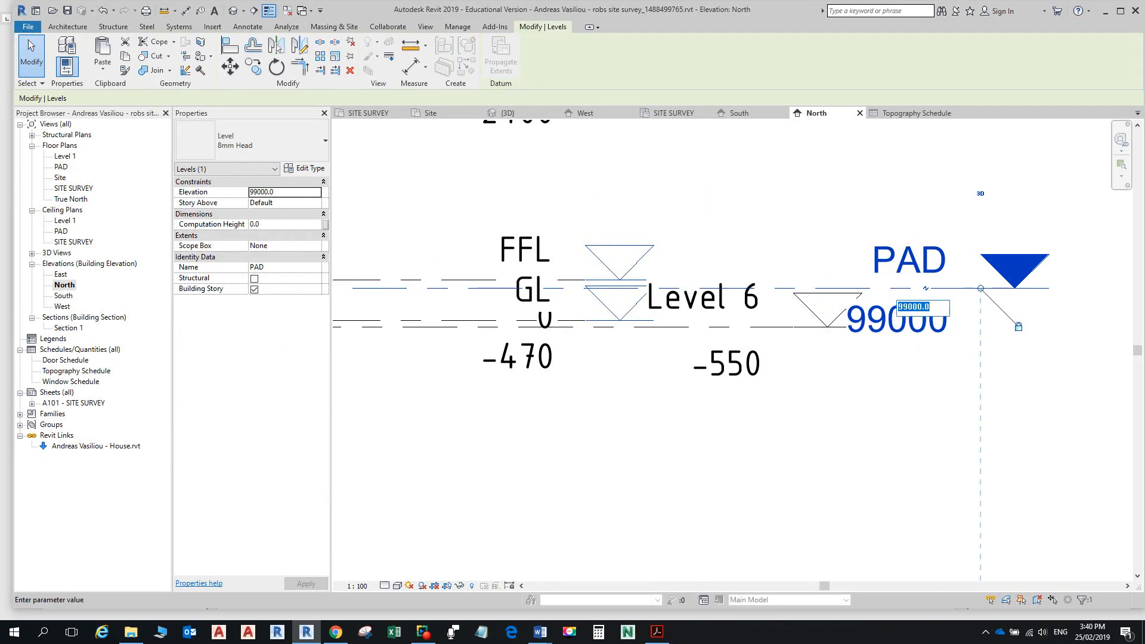
left_click_drag(903, 307, 923, 307)
type("8500")
key("Return")
scroll(1028, 394, "down", 6)
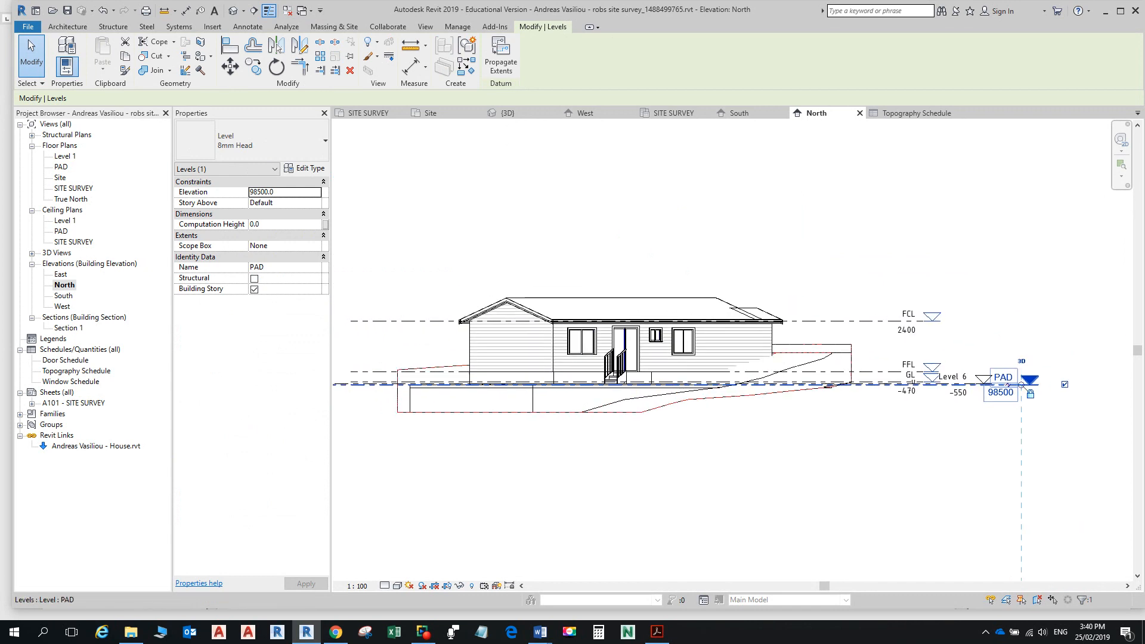
scroll(495, 370, "up", 3)
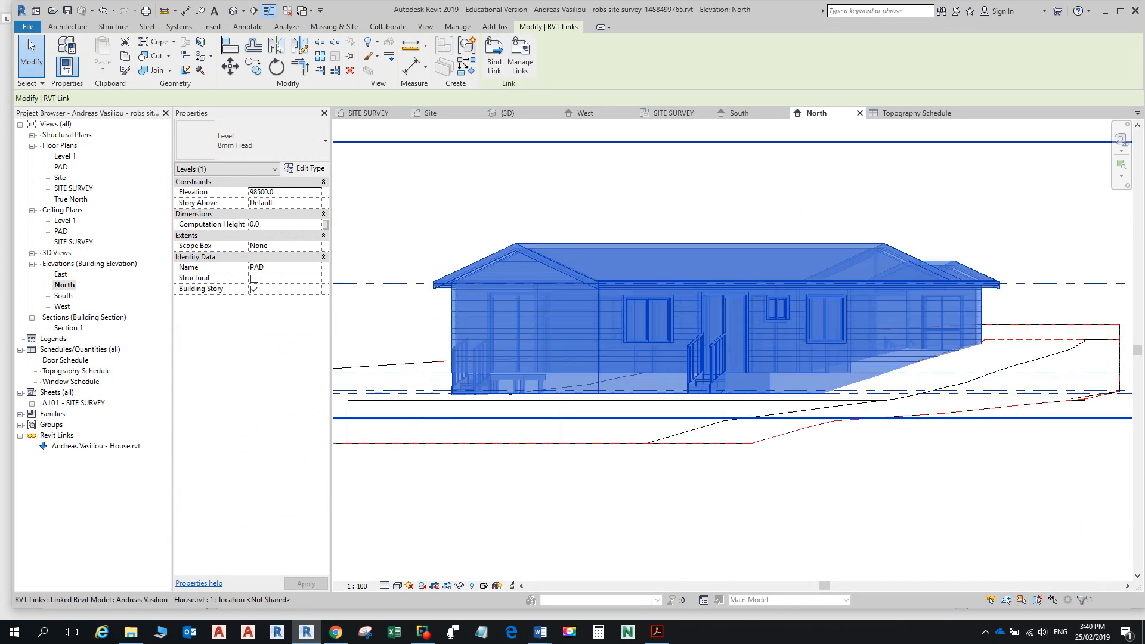
Step: Move the linked house model 500 mm downward with MV
left_click(494, 369)
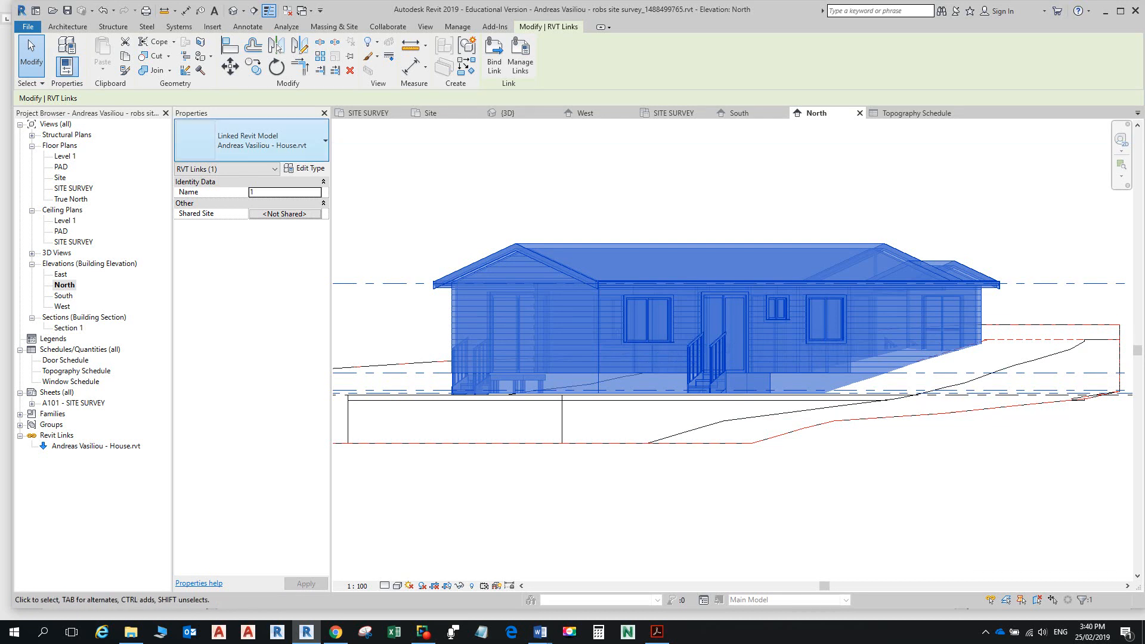
key("m")
key("v")
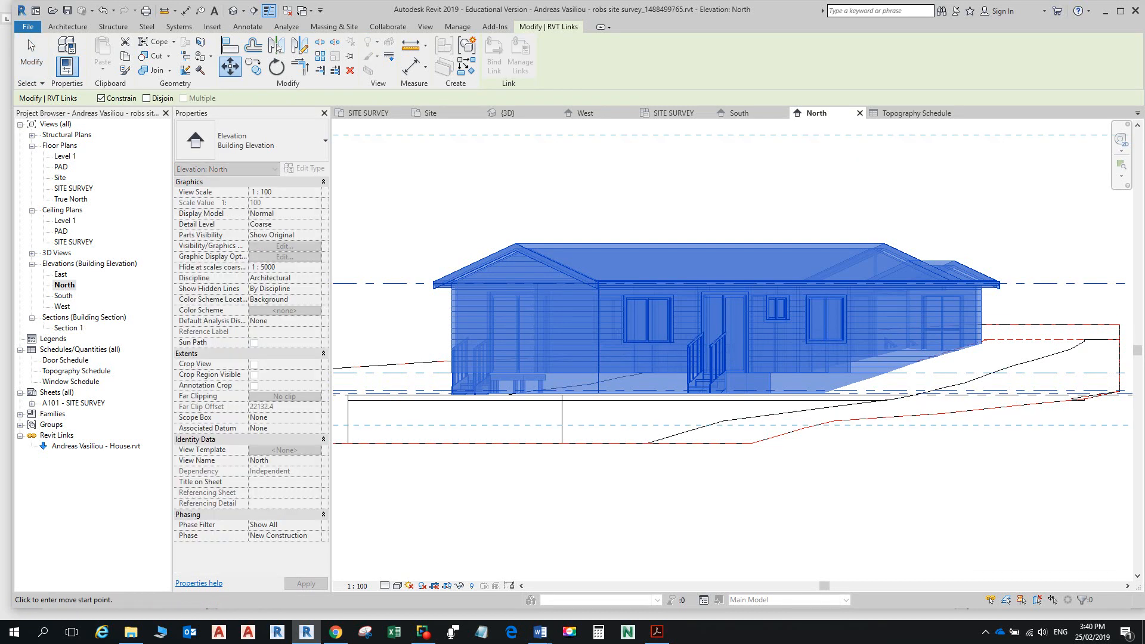
left_click(403, 201)
type("500")
key("Return")
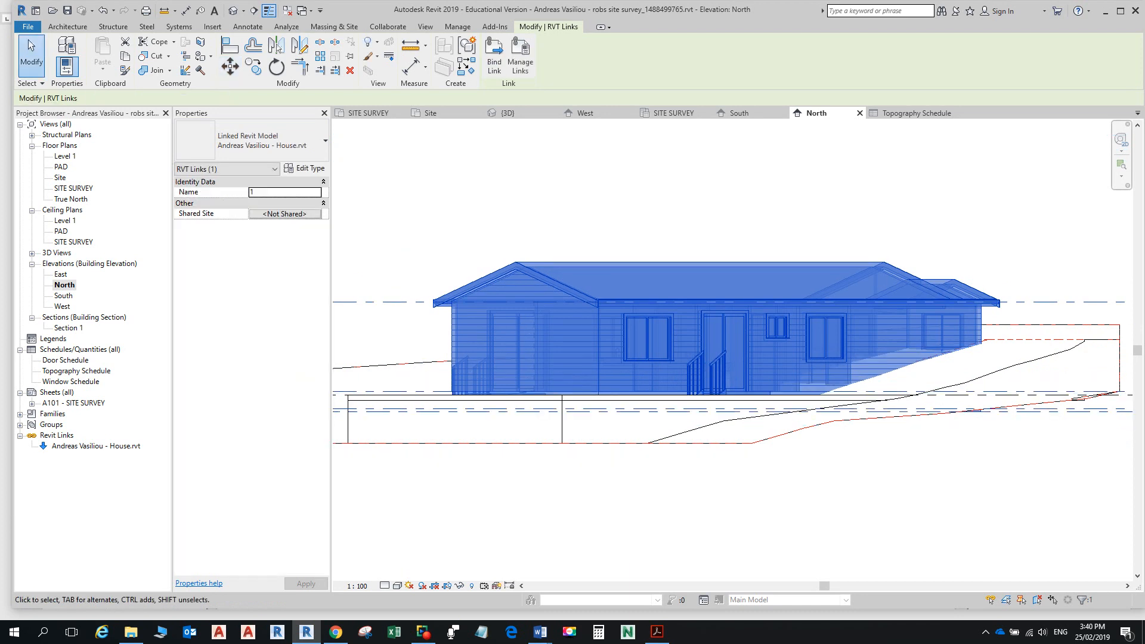
Step: Open the Topography Schedule view from the Project Browser
scroll(528, 343, "down", 2)
scroll(527, 341, "down", 1)
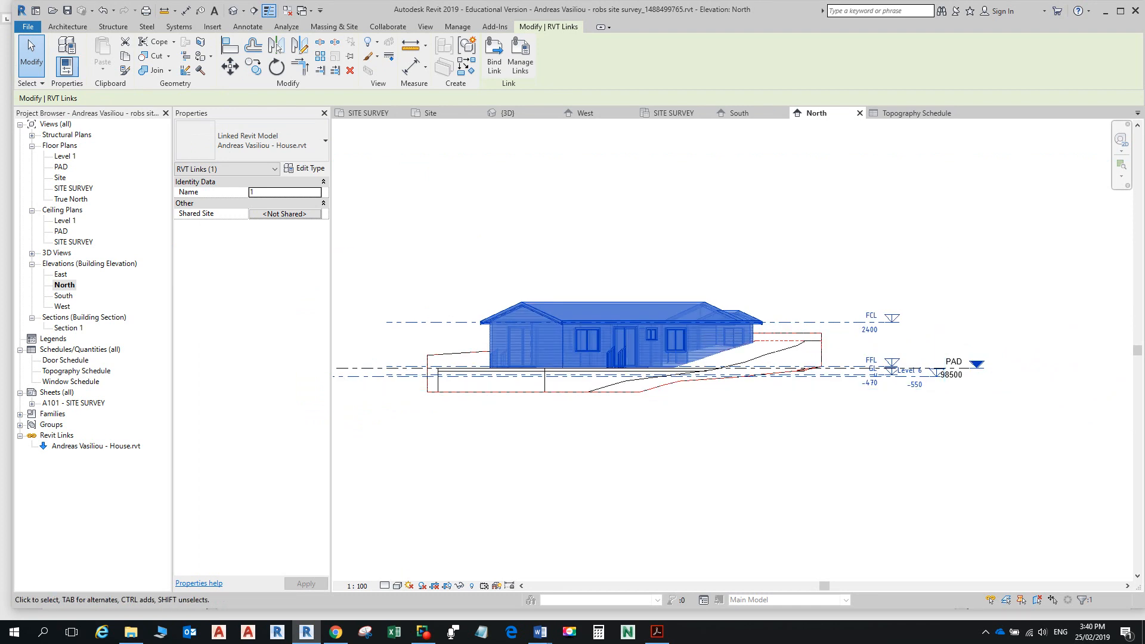
double_click(75, 371)
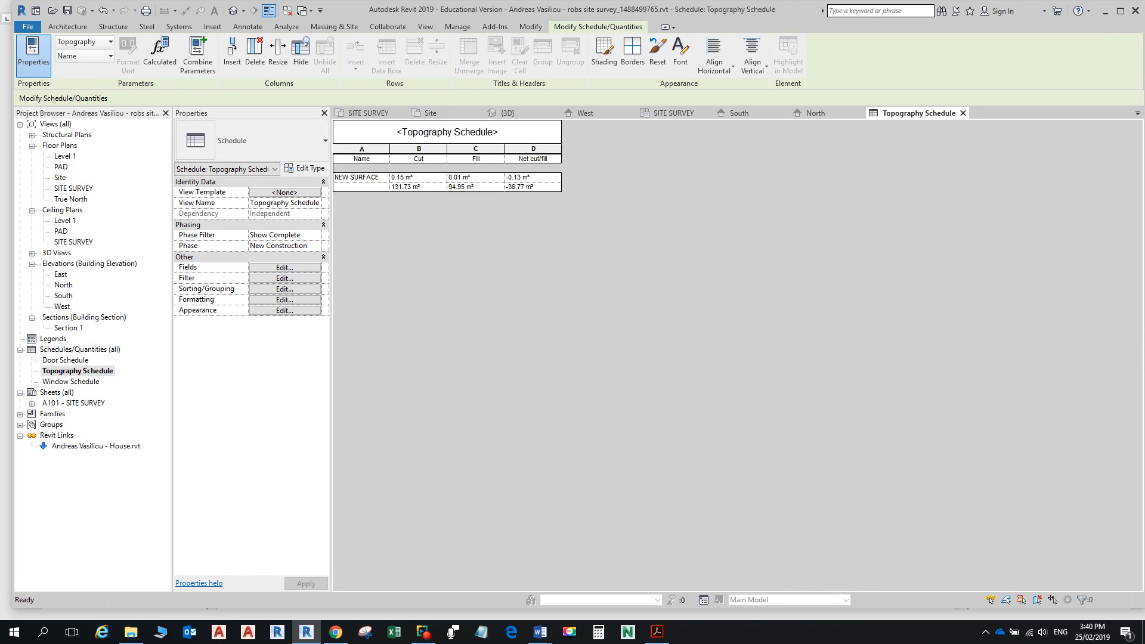
Step: Review the Word guide, then open the schedule's Formatting settings via Edit..
key("alt+Tab")
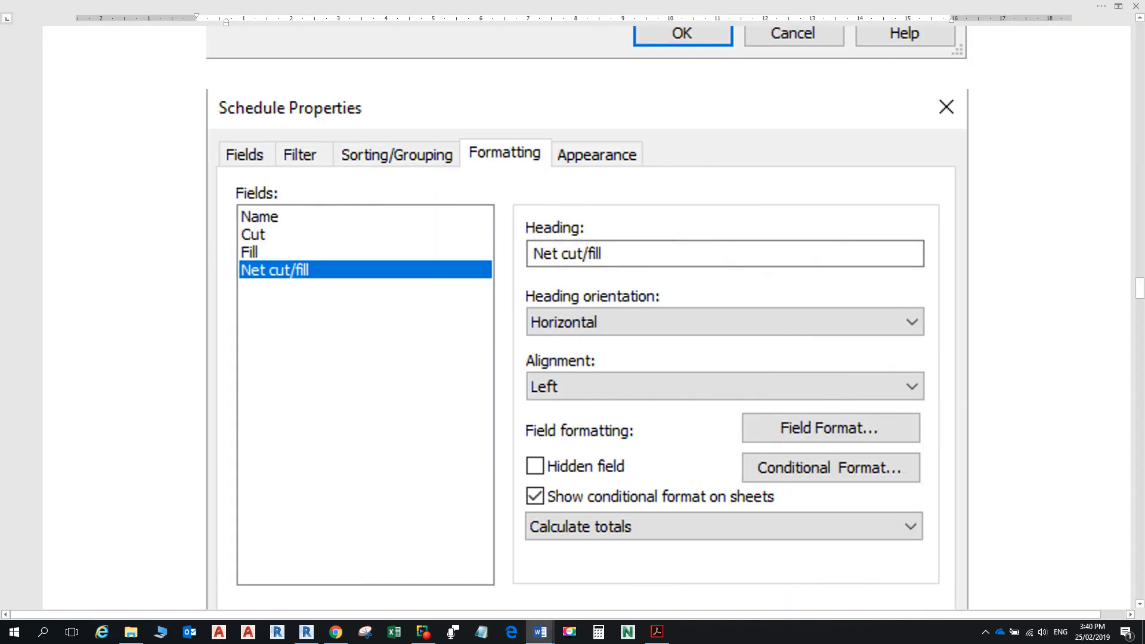
scroll(588, 317, "down", 5)
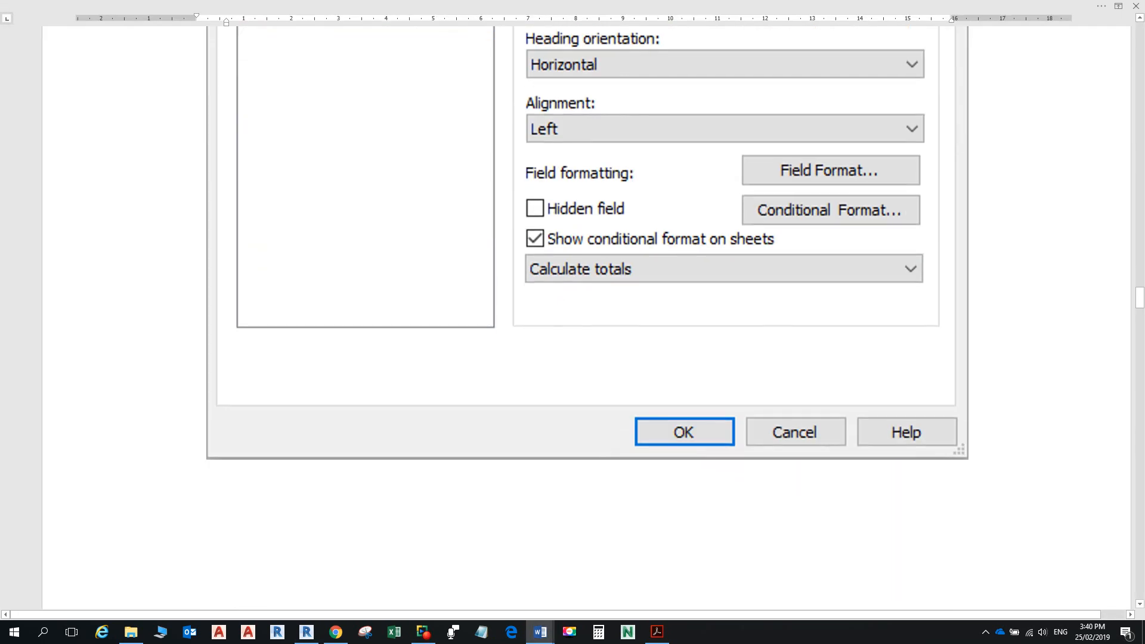
scroll(587, 316, "up", 3)
scroll(587, 316, "up", 1)
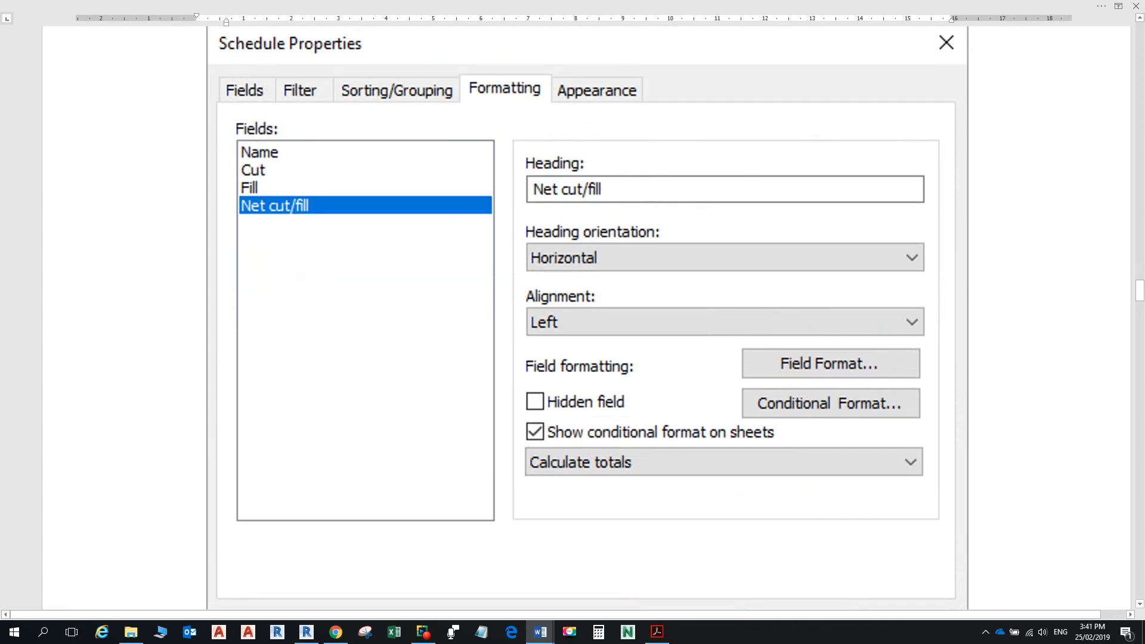
key("alt+Tab")
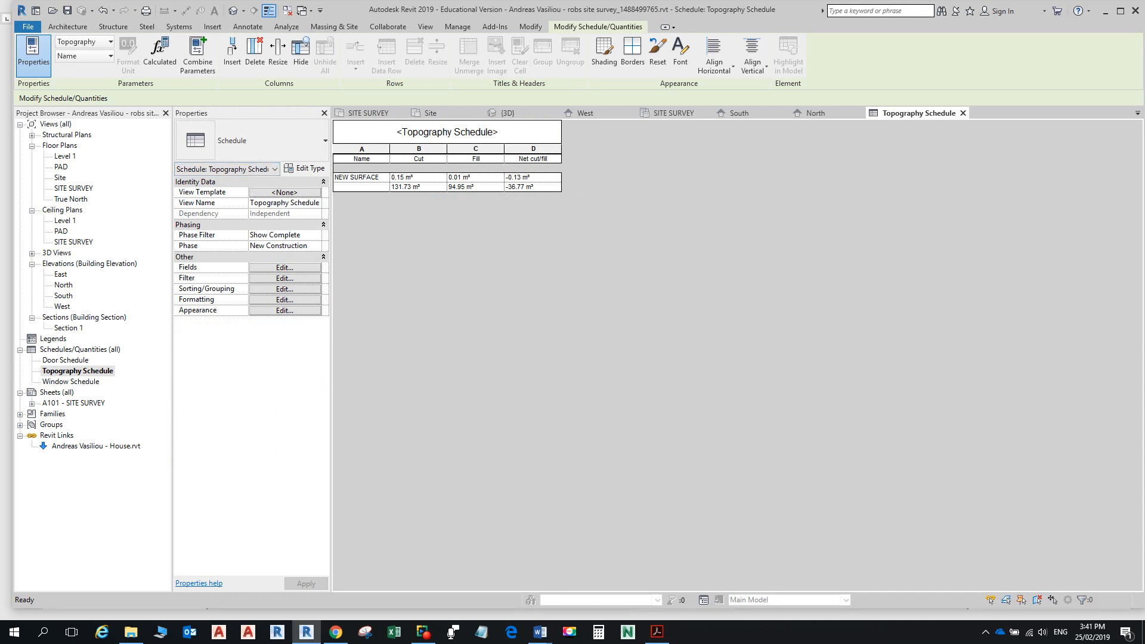
left_click(284, 300)
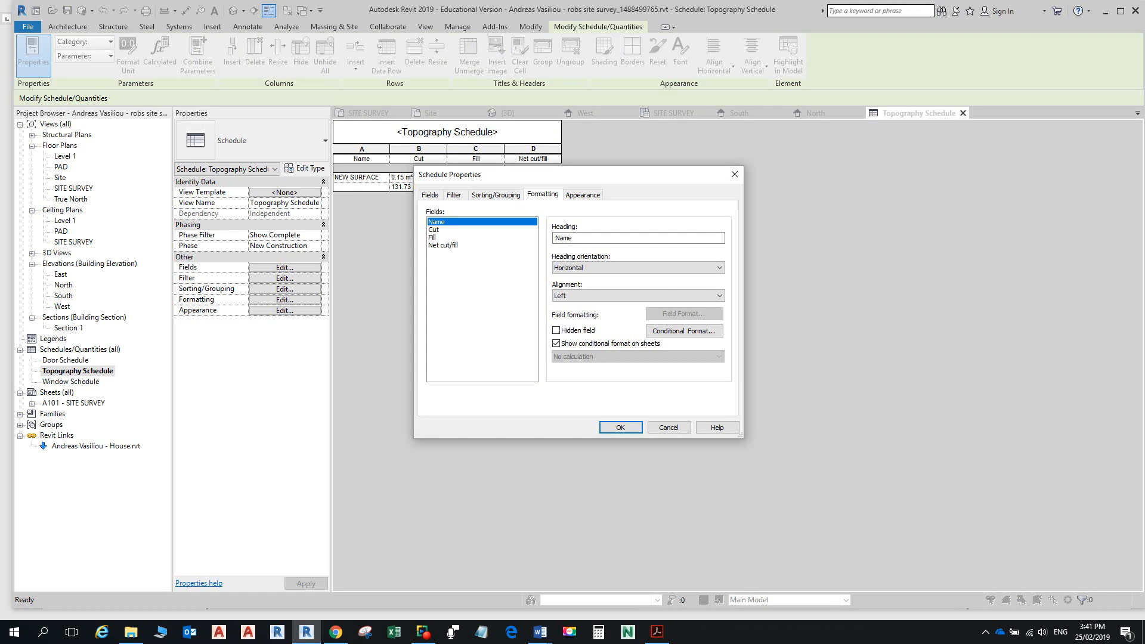
Step: Set the Net cut/fill field to calculate totals
left_click(443, 245)
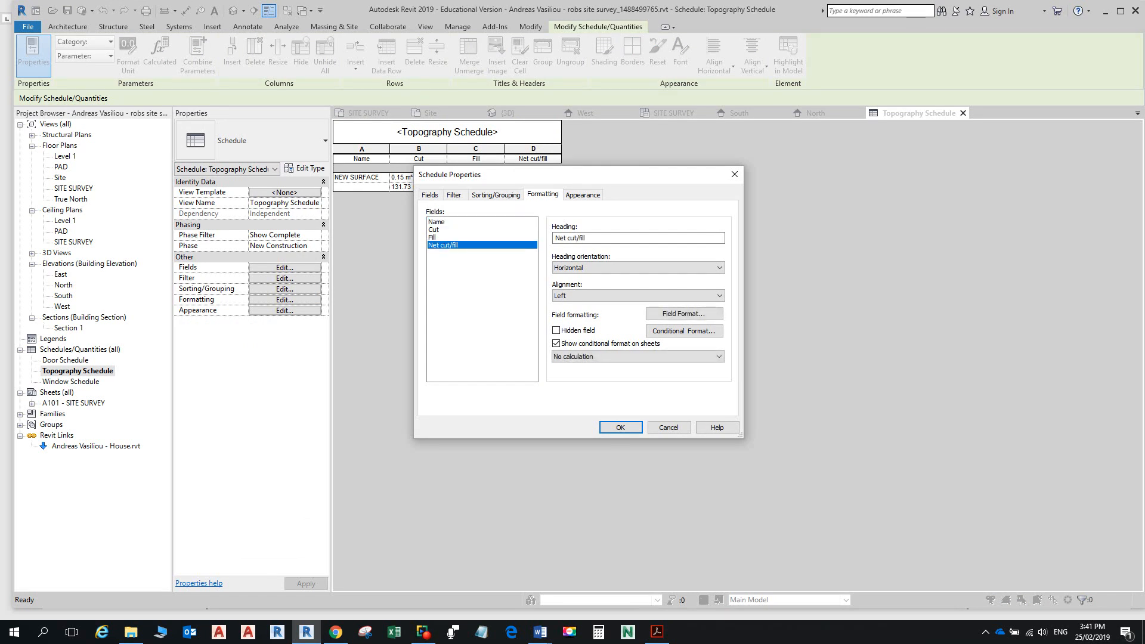
left_click(637, 356)
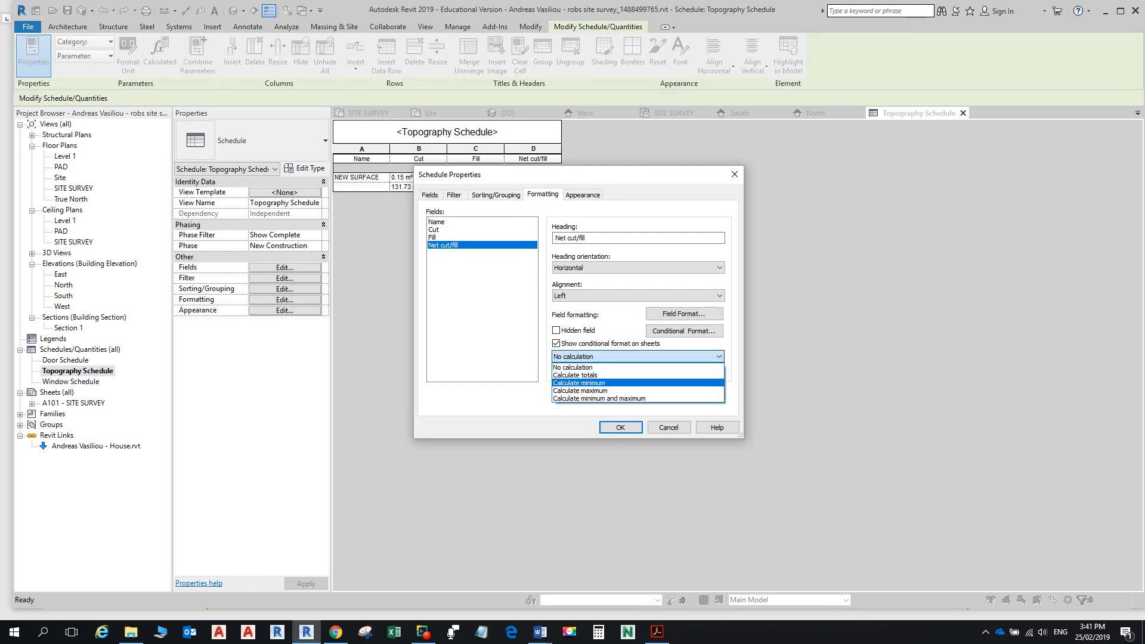
left_click(575, 375)
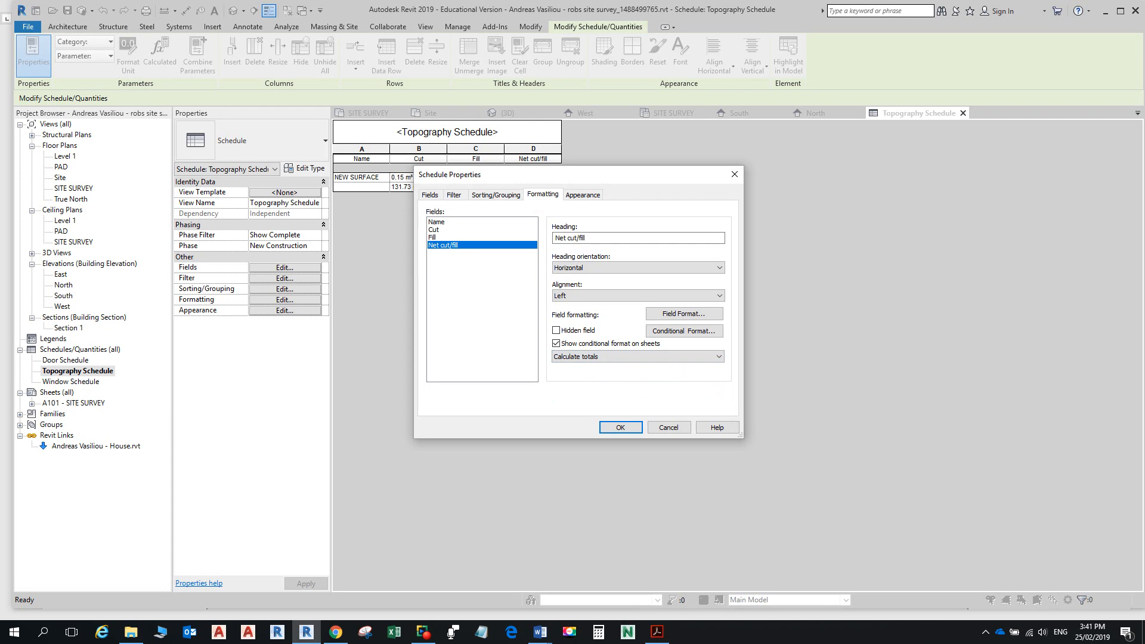
key("alt+Tab")
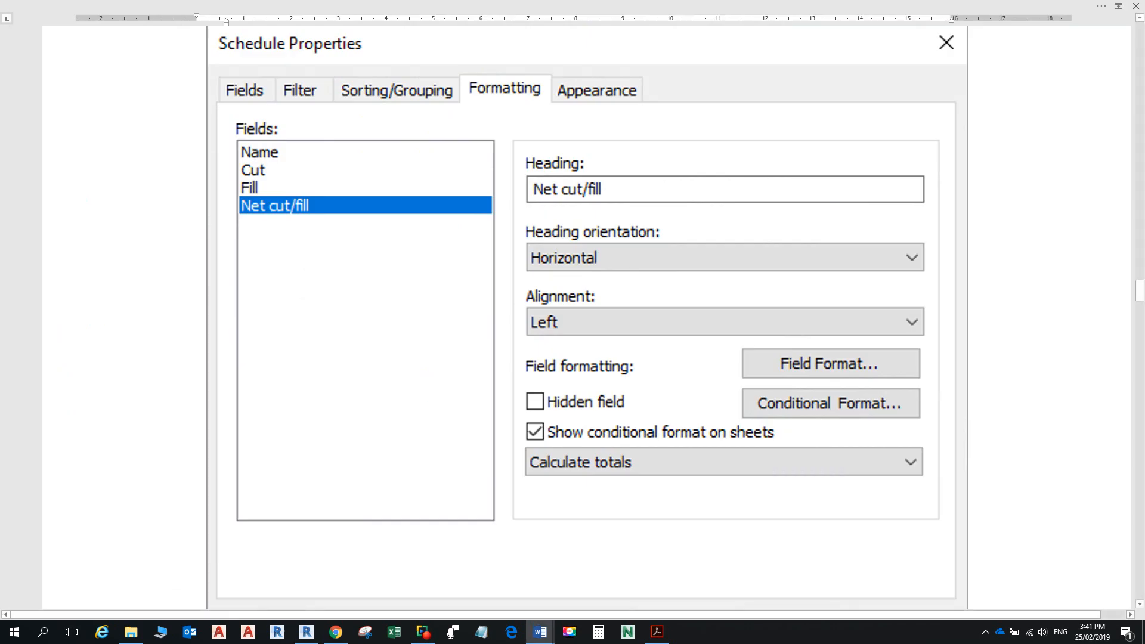
scroll(572, 317, "down", 10)
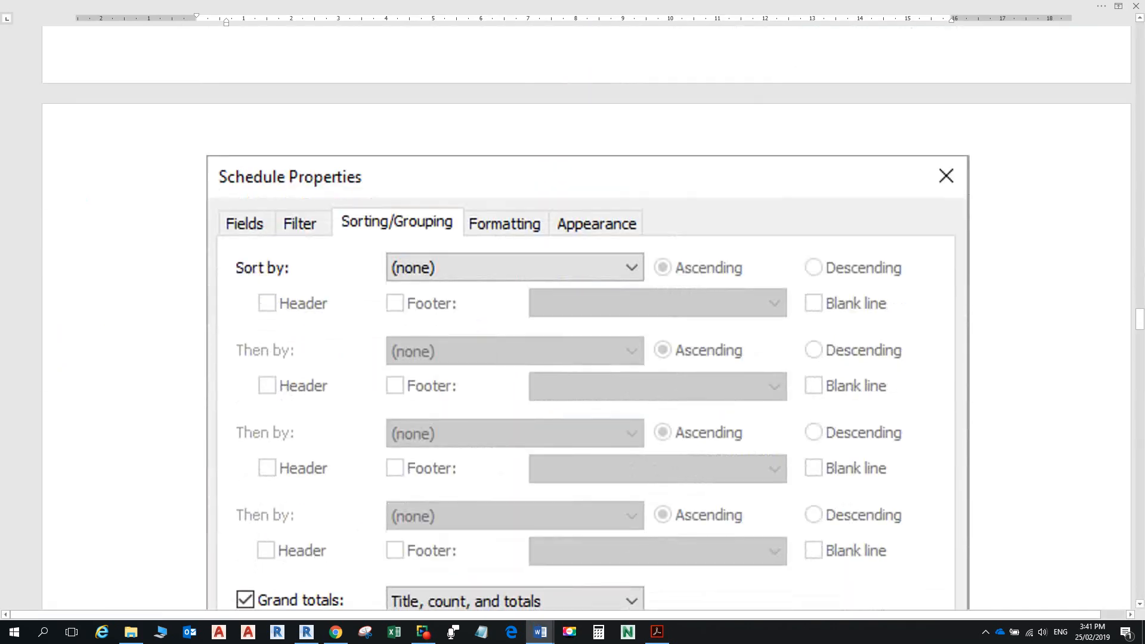
scroll(573, 316, "down", 3)
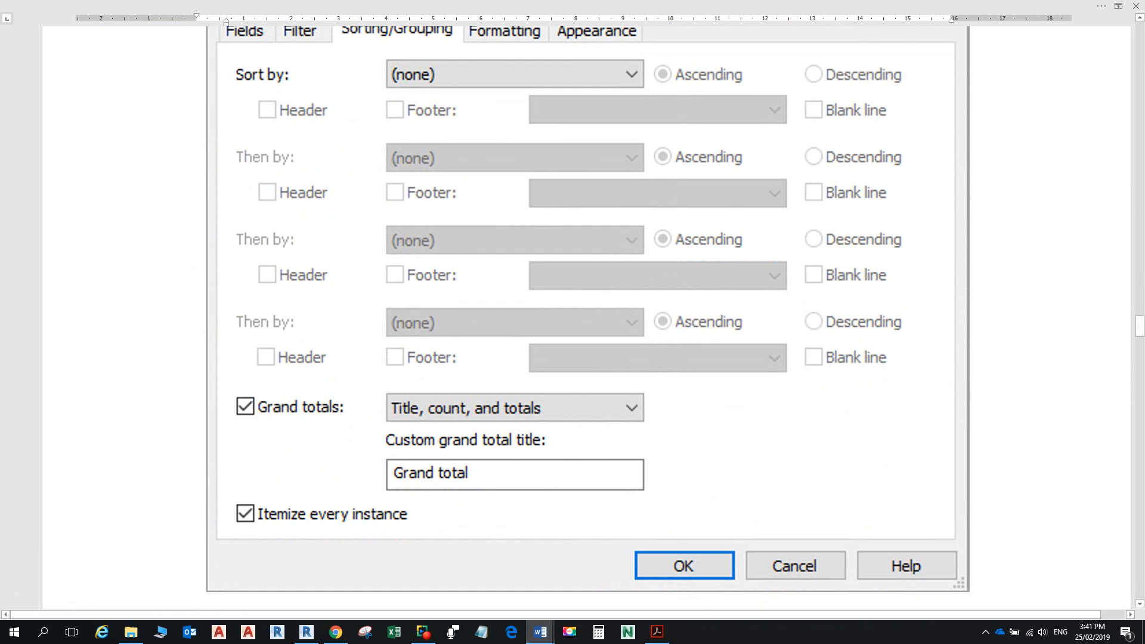
key("alt+Tab")
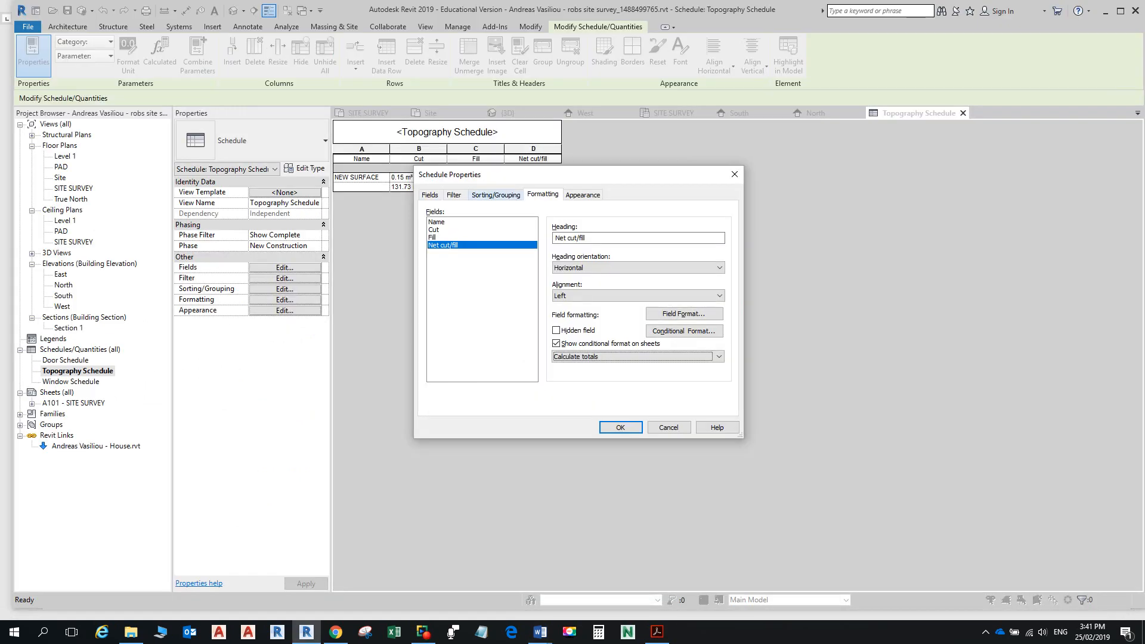
Step: Turn on grand totals in the Sorting/Grouping settings
left_click(497, 195)
key("alt+g")
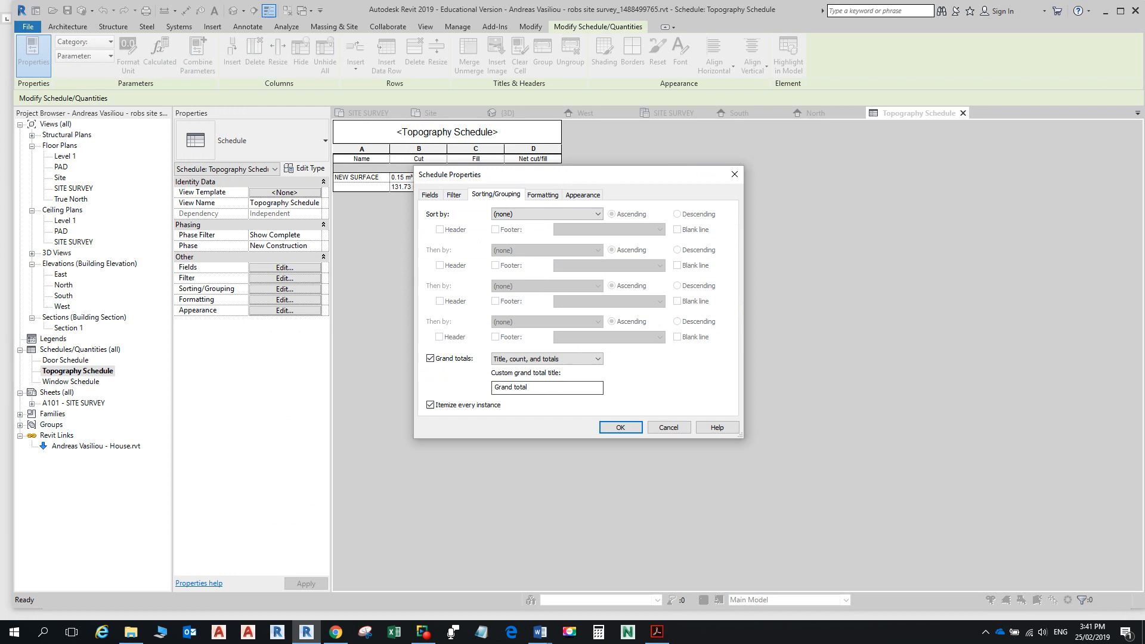
key("alt+Tab")
scroll(587, 322, "down", 10)
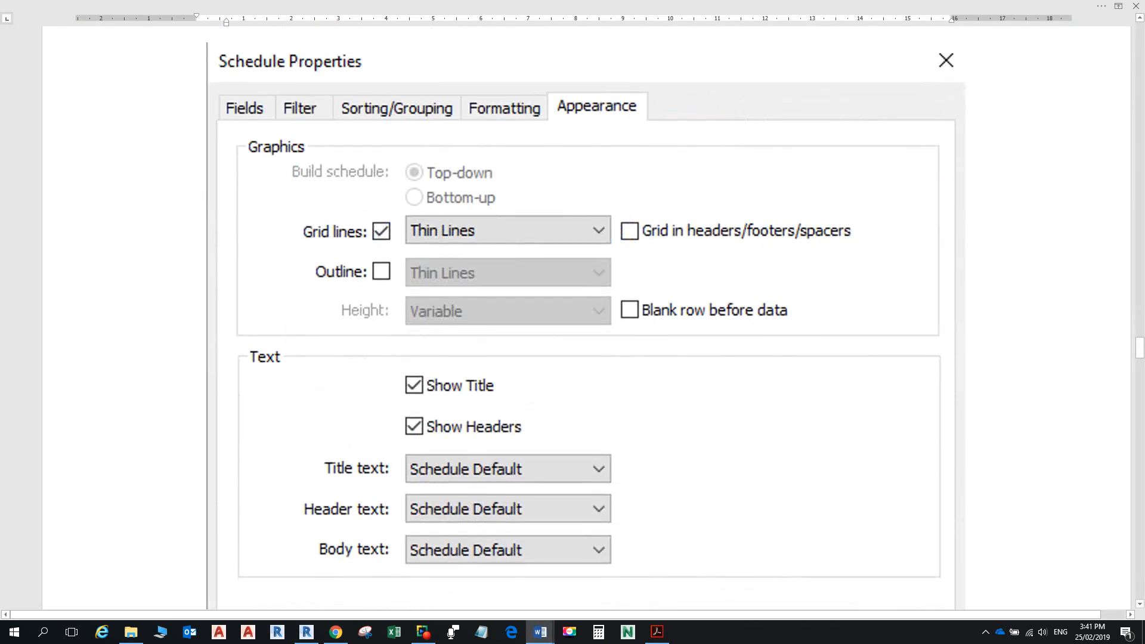
scroll(588, 322, "down", 3)
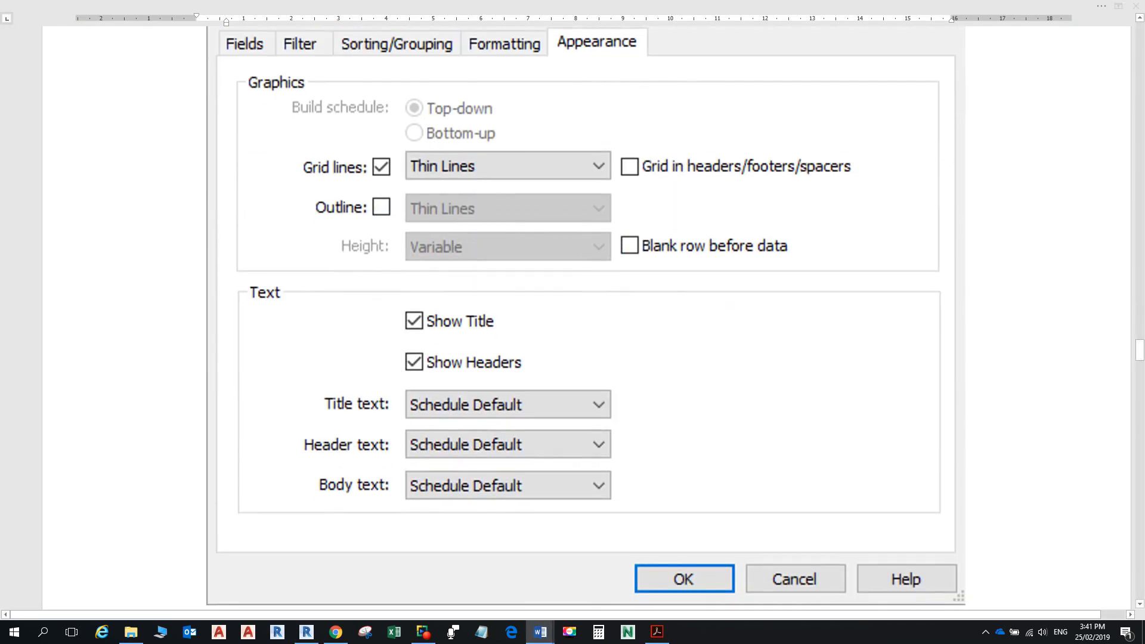
key("alt+Tab")
Step: Compare the Appearance settings with the guide and confirm the schedule properties
left_click(582, 195)
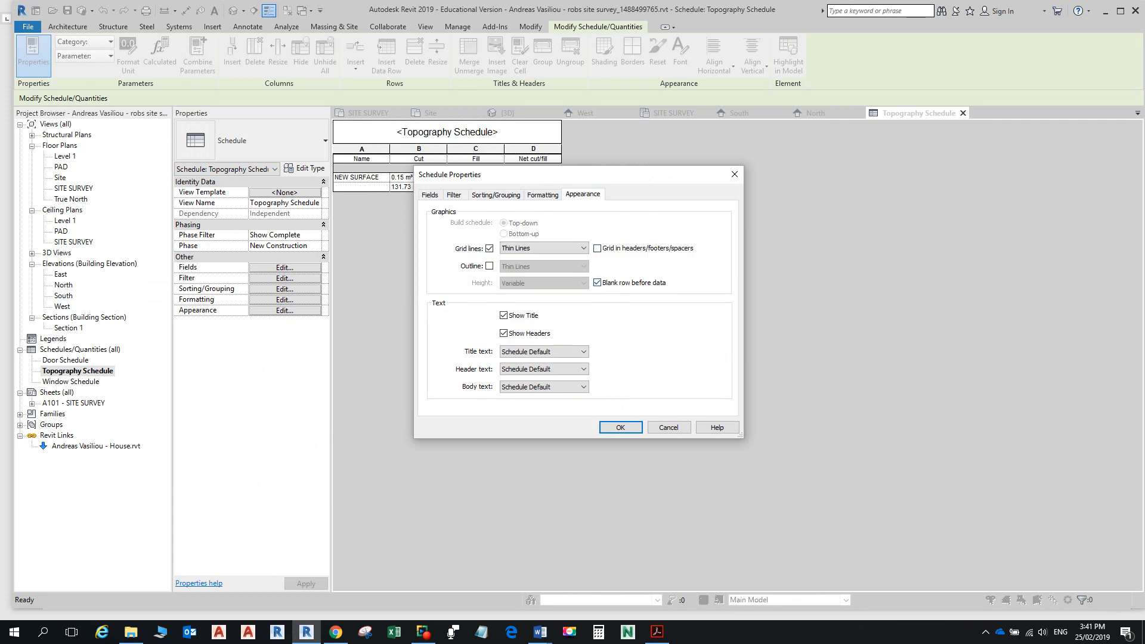
key("alt+Tab")
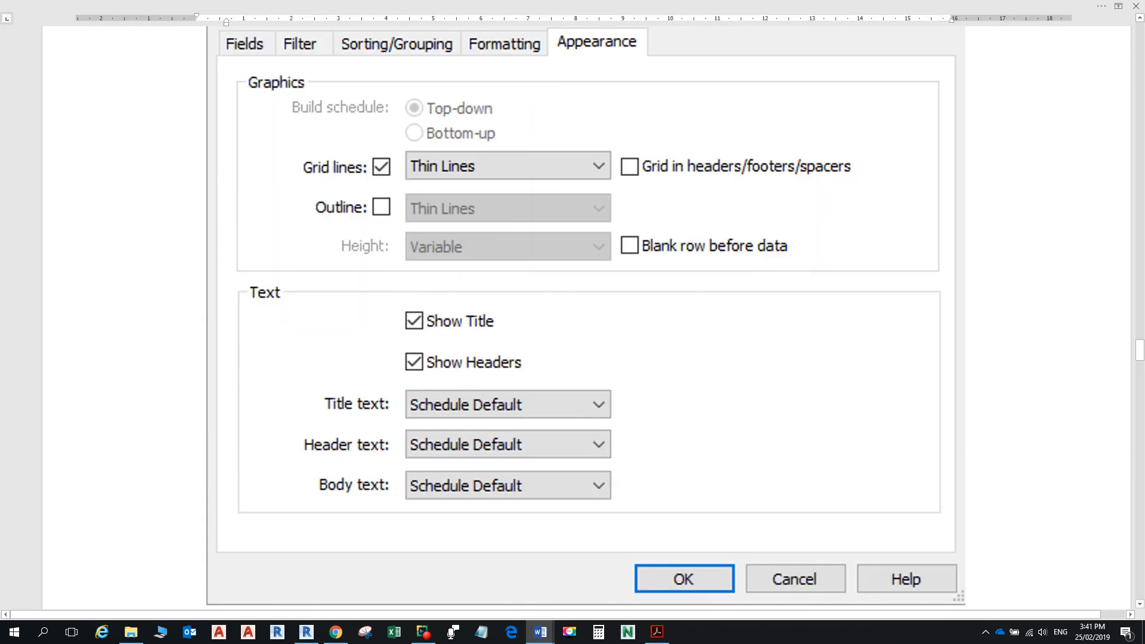
key("alt+Tab")
key("alt+Tab")
scroll(572, 322, "down", 10)
scroll(572, 322, "up", 3)
scroll(572, 322, "up", 1)
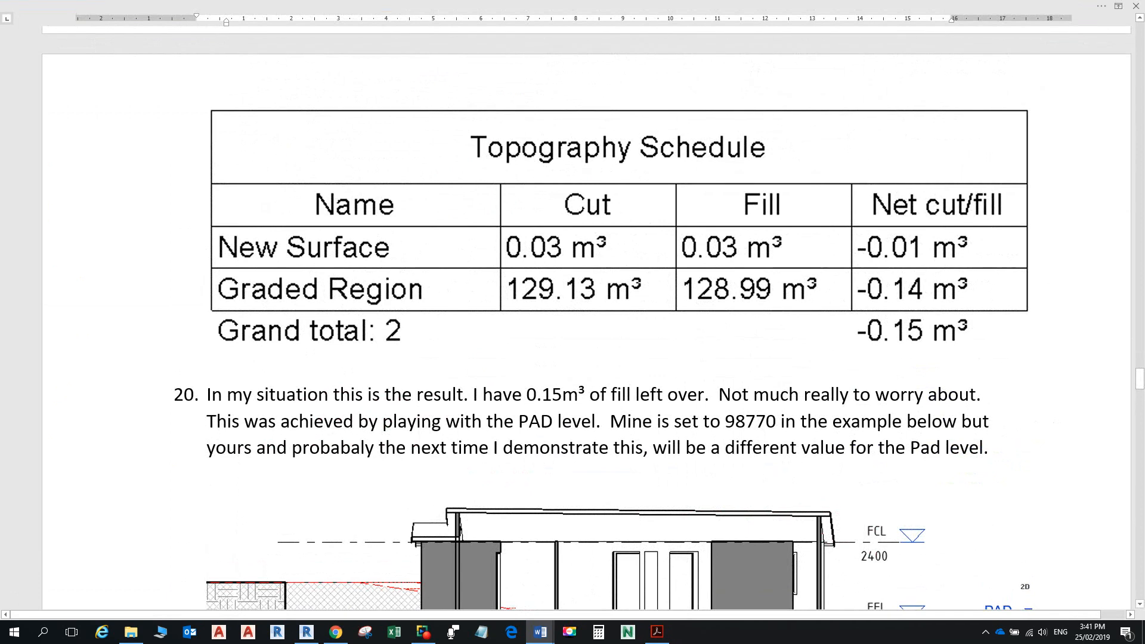
key("alt+Tab")
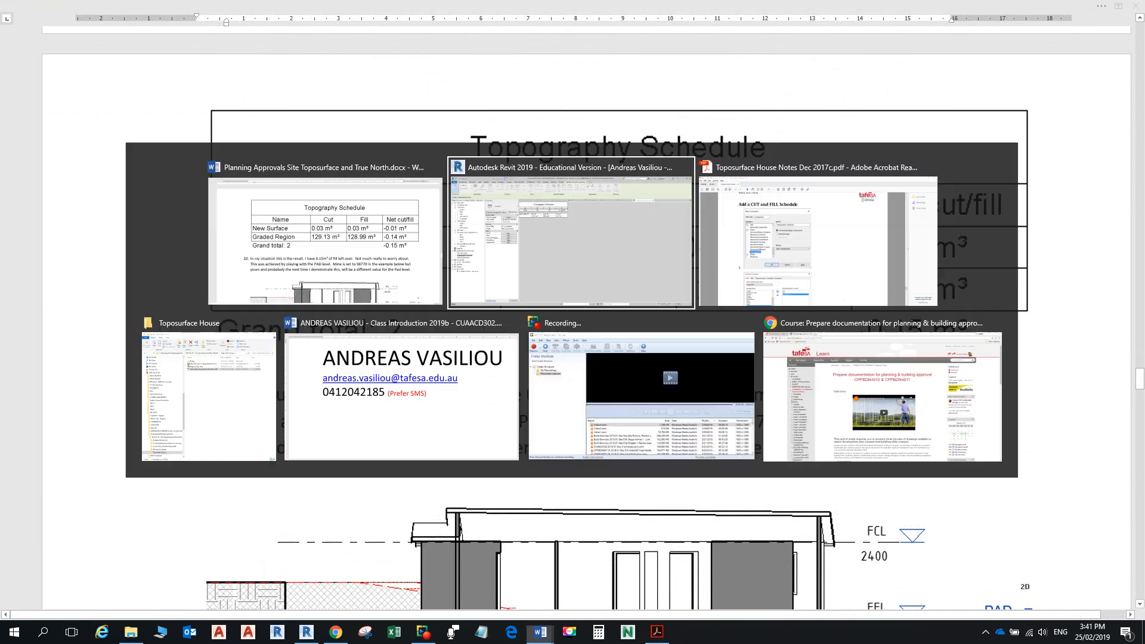
key("Return")
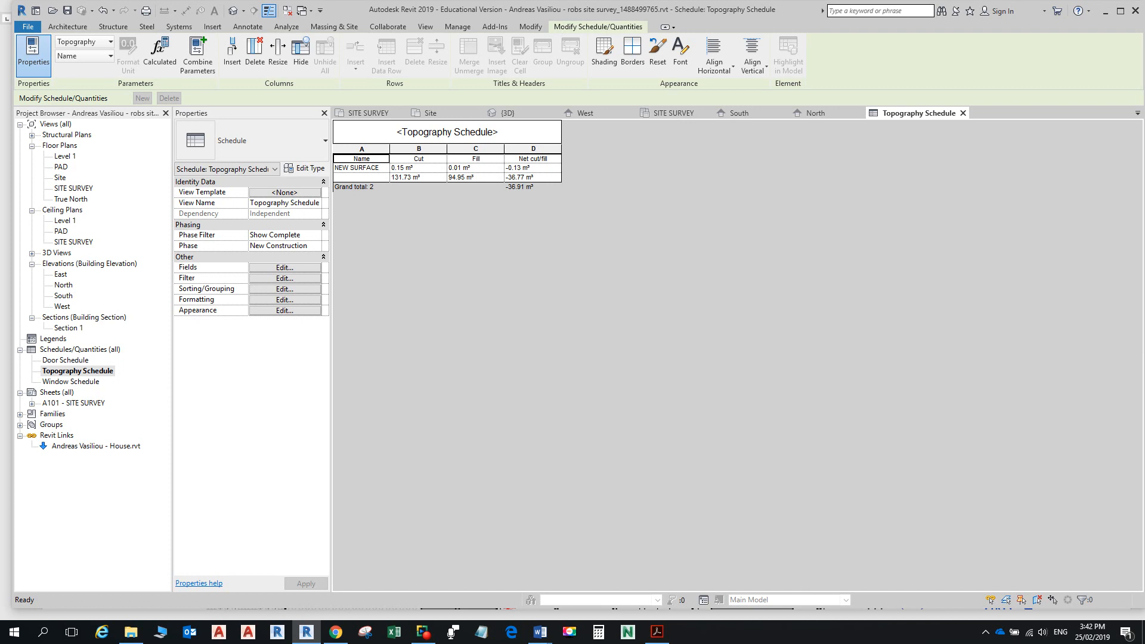
Step: Place the Topography Schedule on sheet A101 - SITE SURVEY, then bring up the PDF notes
double_click(76, 404)
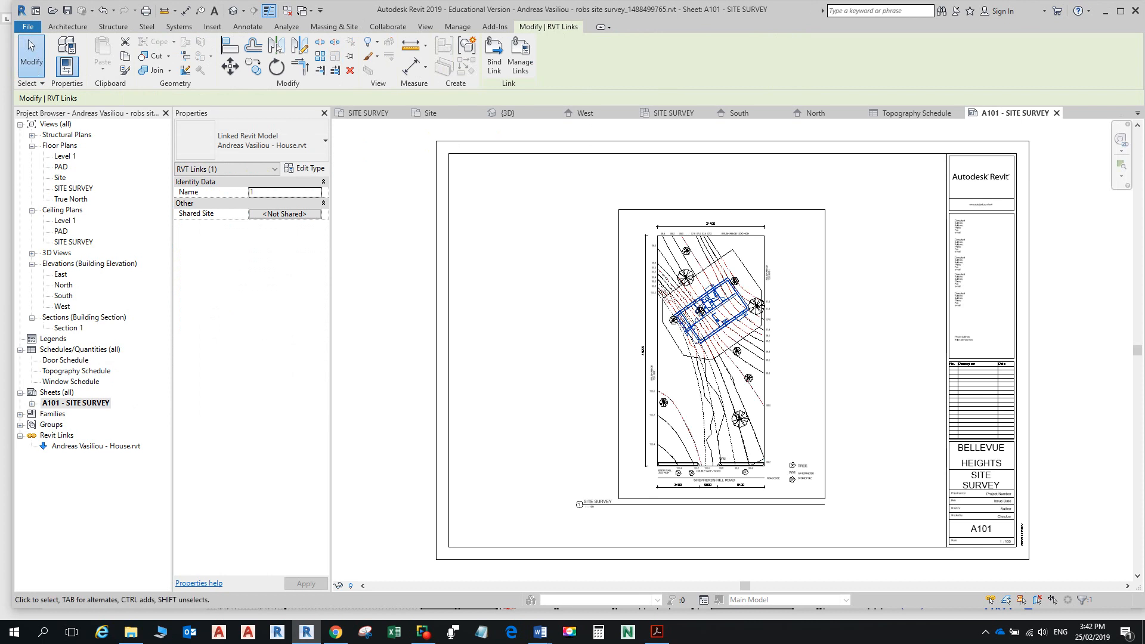
left_click(103, 370)
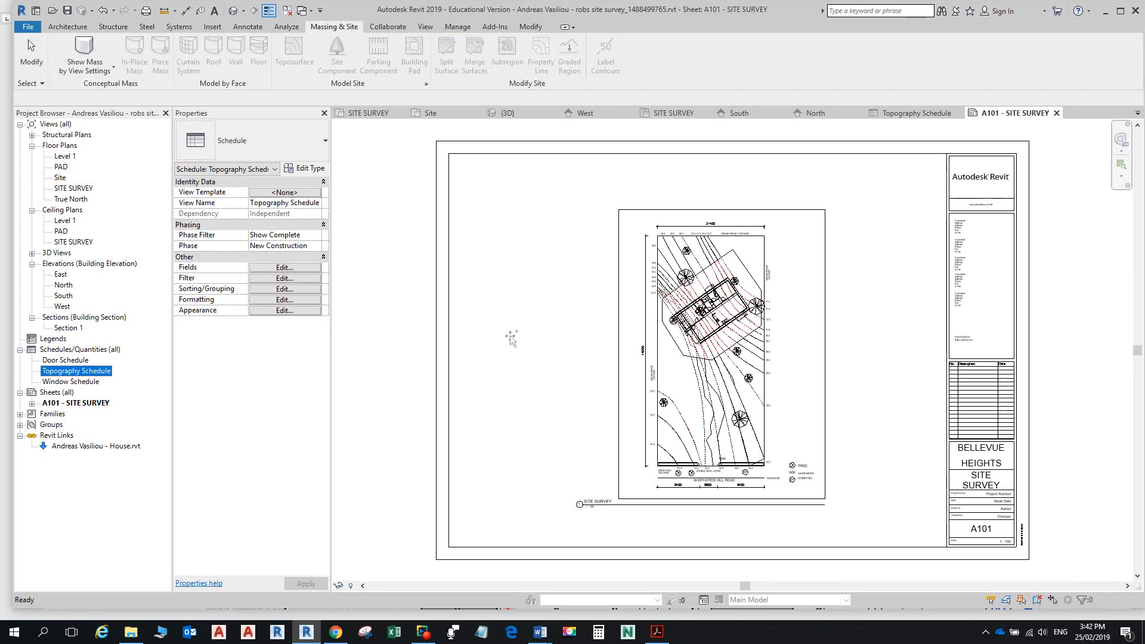
left_click(505, 236)
scroll(528, 247, "up", 3)
scroll(530, 253, "up", 6)
scroll(755, 325, "up", 1)
middle_click_drag(754, 325, 926, 370)
key("Escape")
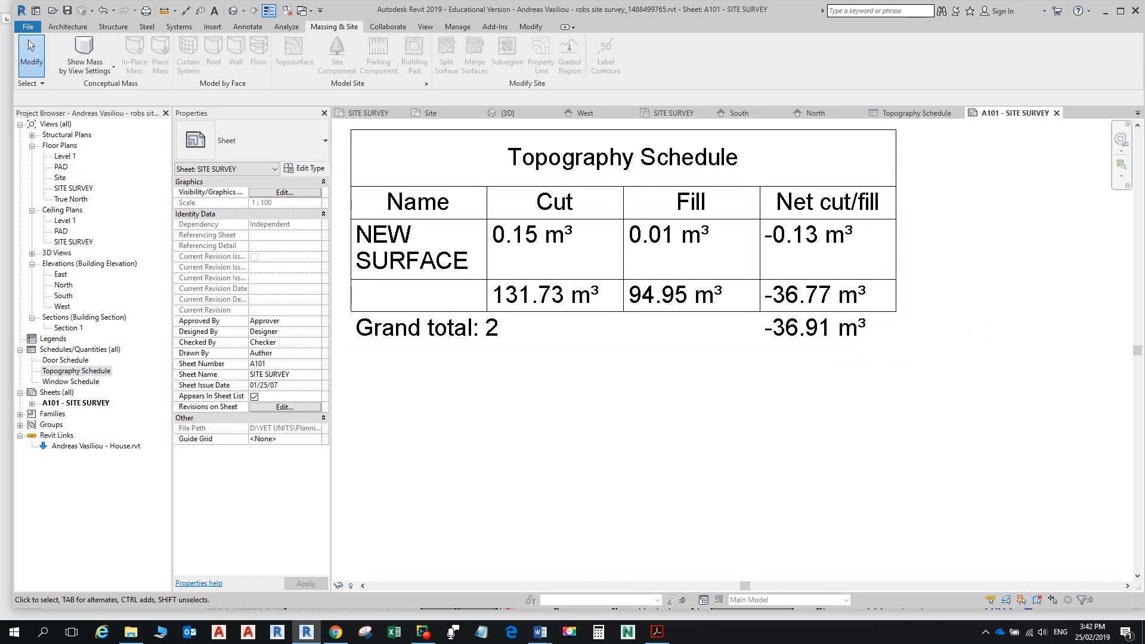
key("alt+Tab")
key("alt+Tab")
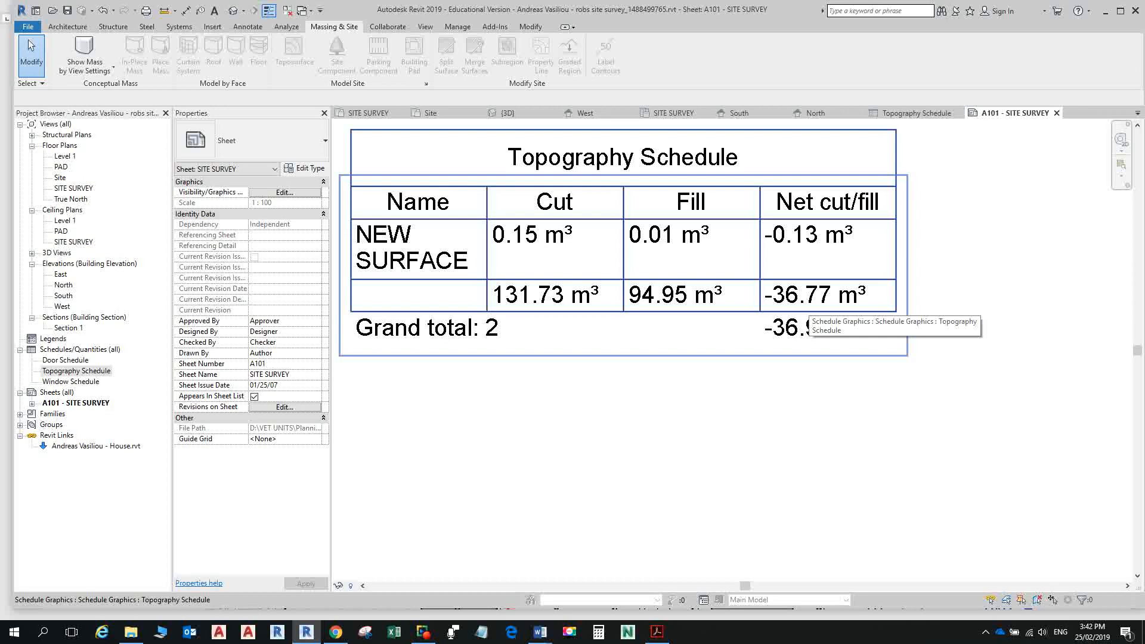
key("alt+Tab")
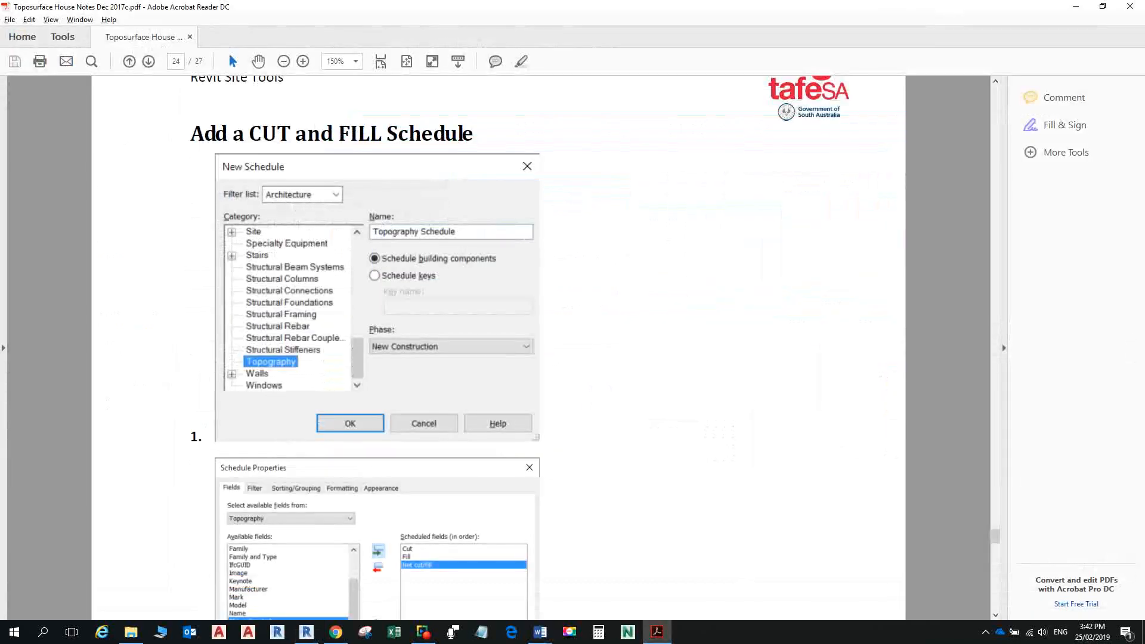
Step: Scroll the PDF cut and fill notes down to page 26
scroll(498, 346, "down", 5)
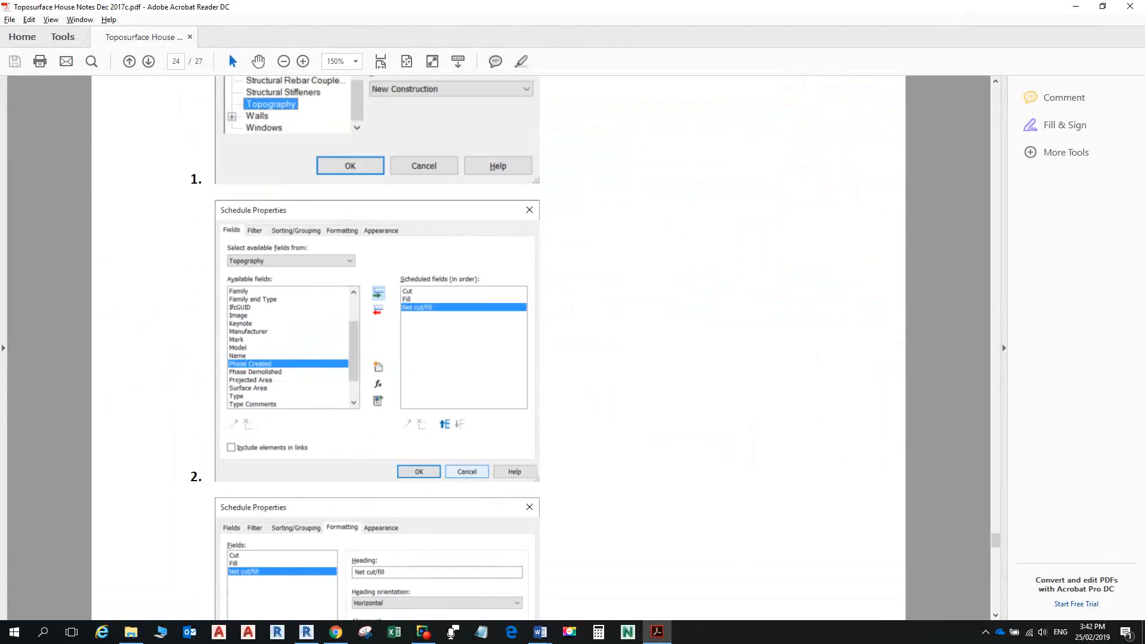
scroll(498, 346, "down", 12)
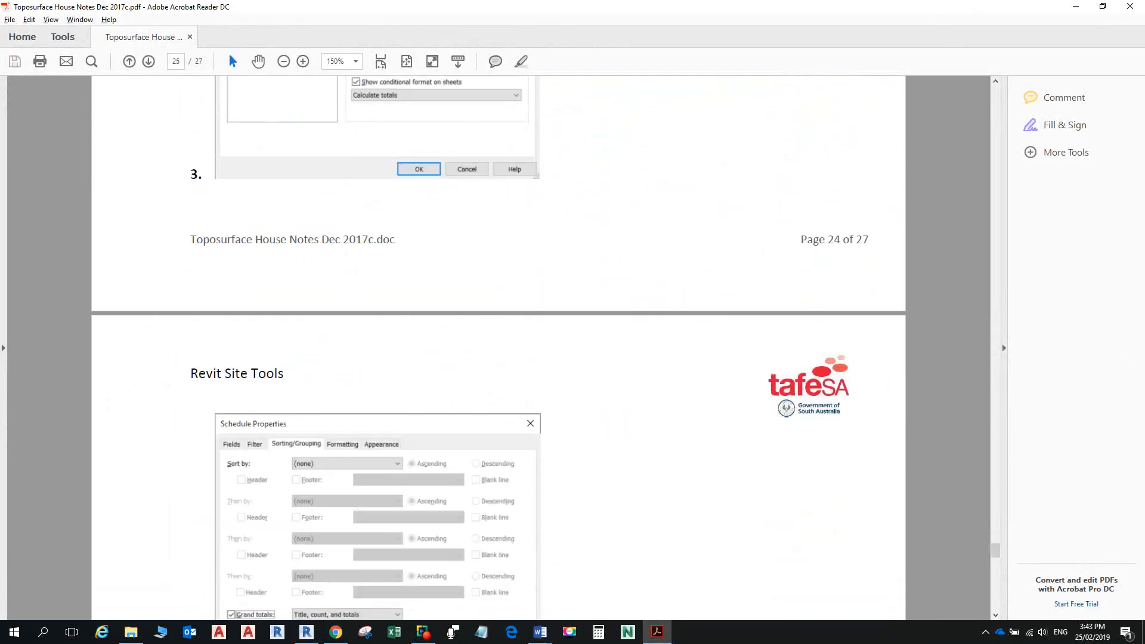
scroll(498, 346, "down", 5)
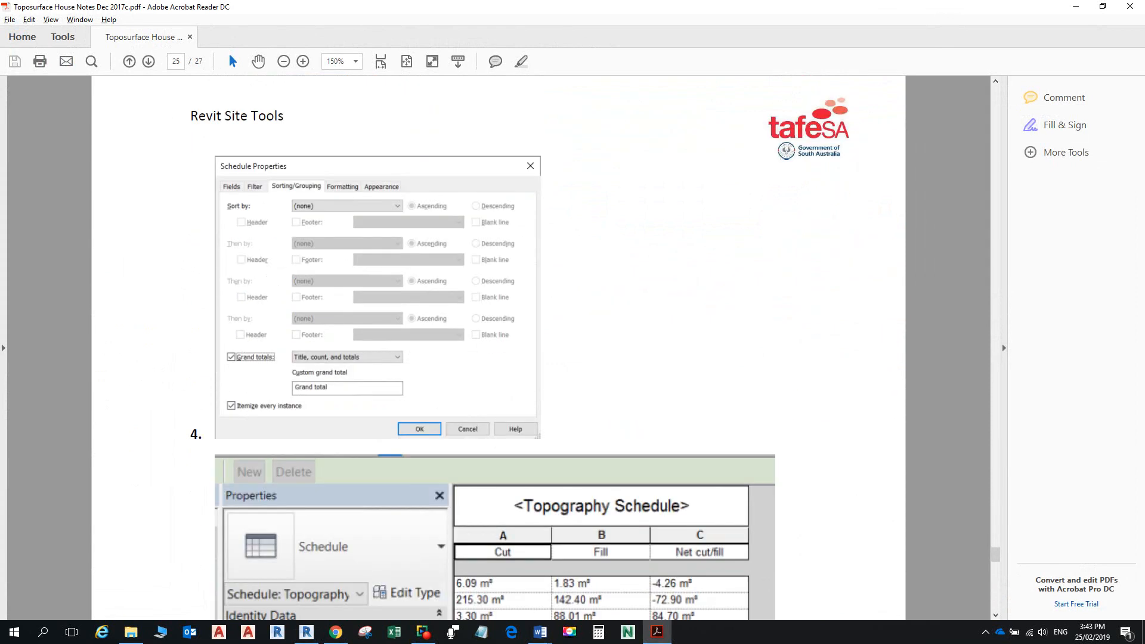
scroll(497, 346, "down", 6)
scroll(498, 346, "down", 13)
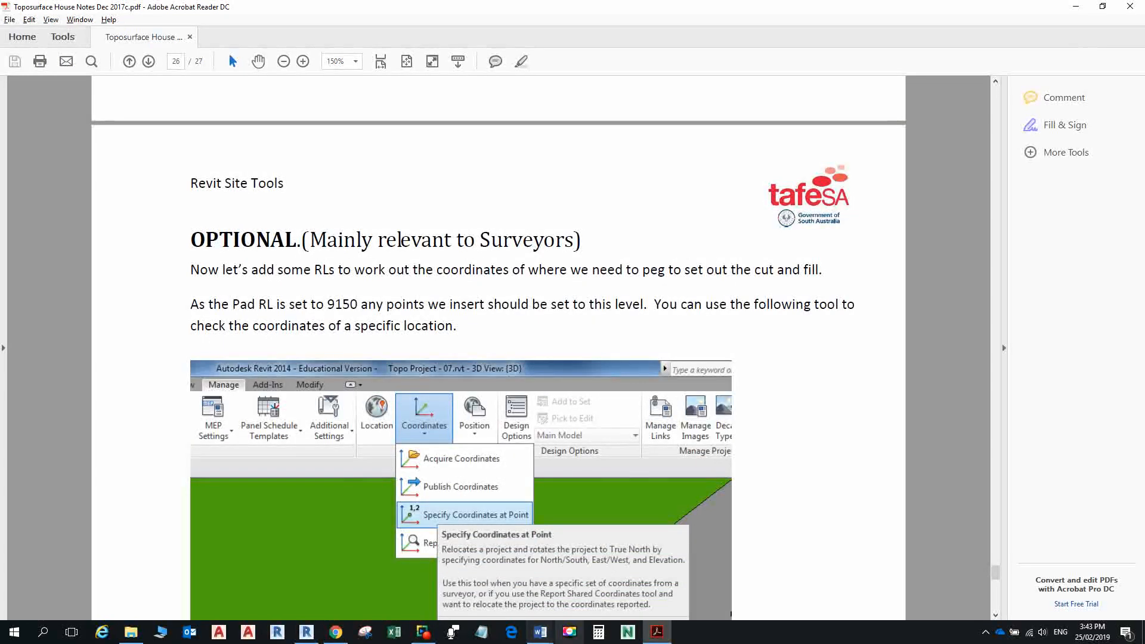
Step: Check item 20 in the Planning Approvals site notes, then return to Revit's sheet A101
left_click(541, 631)
left_click(604, 582)
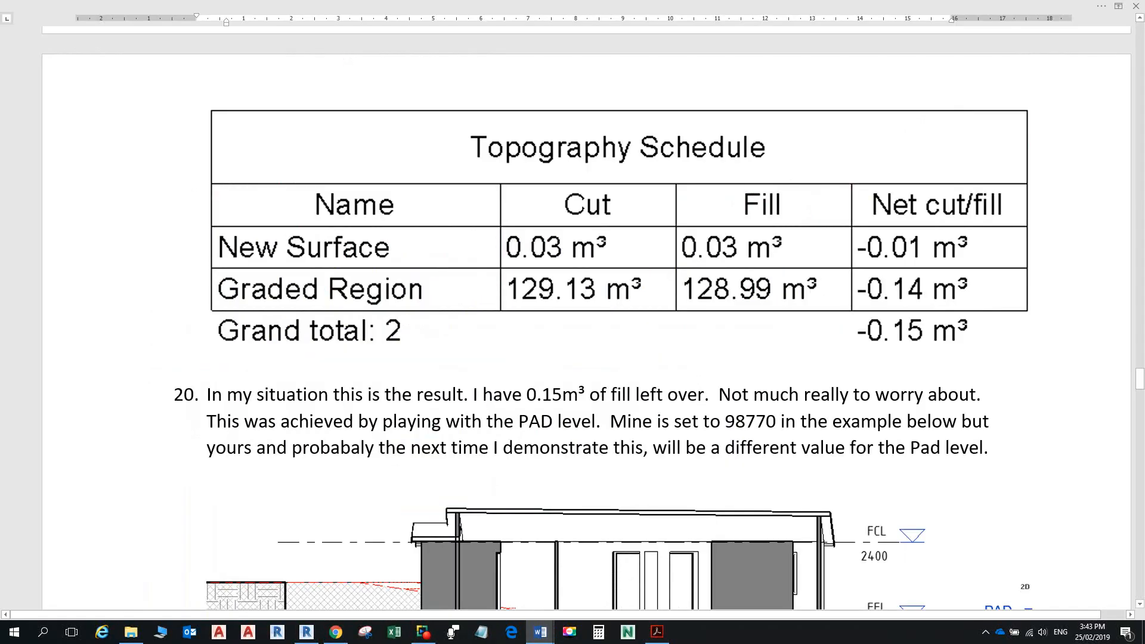
scroll(604, 581, "down", 5)
scroll(603, 358, "up", 2)
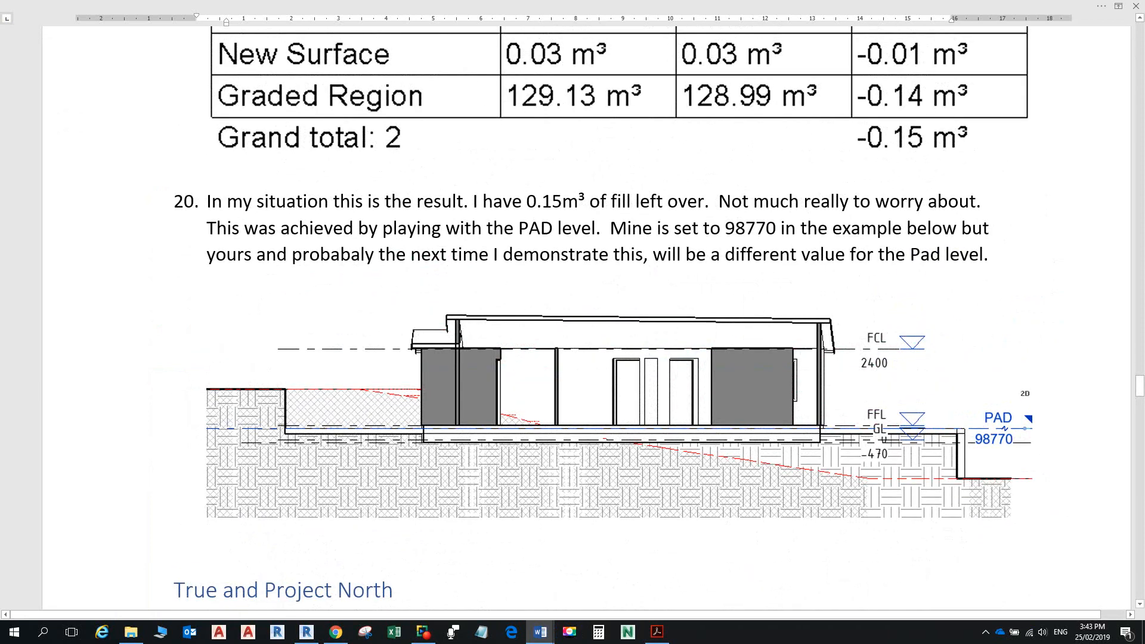
scroll(588, 322, "up", 3, "ctrl")
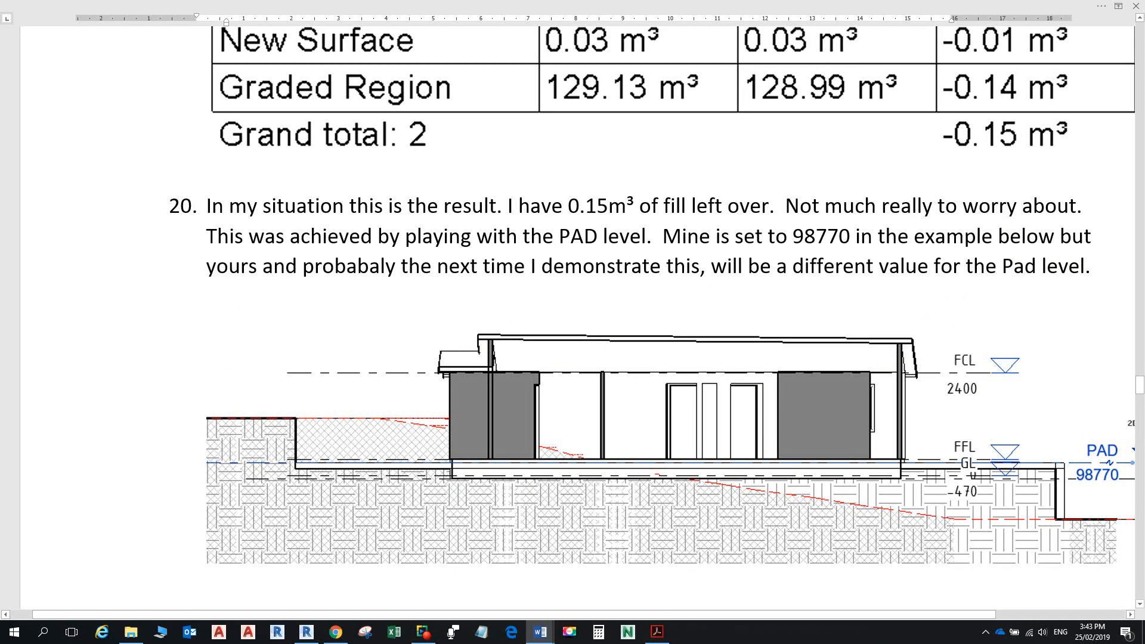
key("alt+Tab")
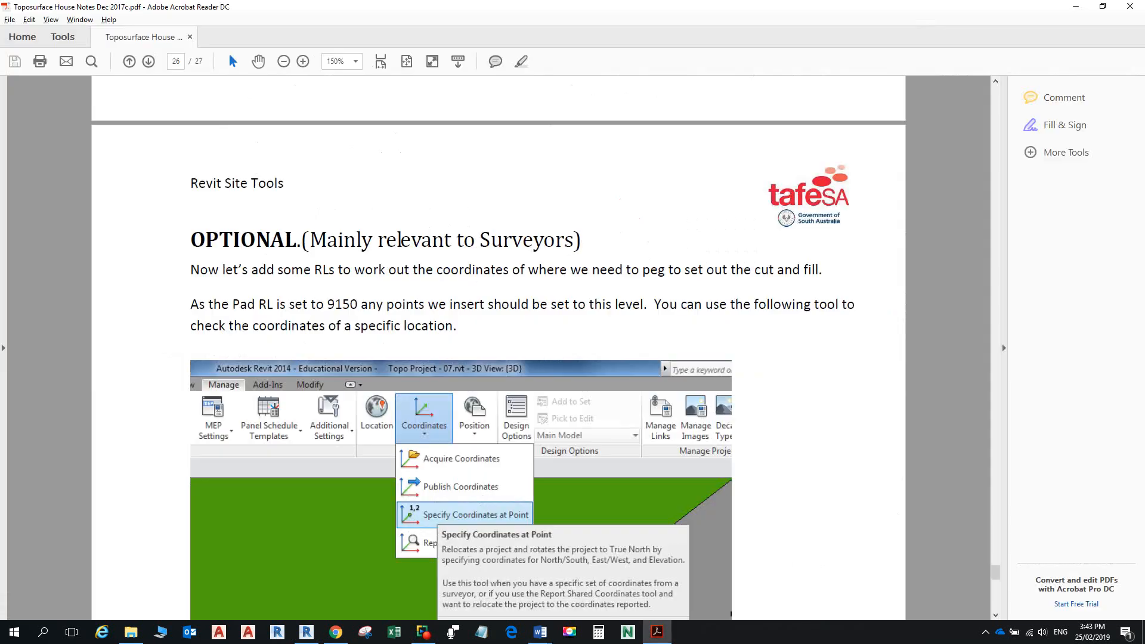
key("alt+Tab")
key("Tab")
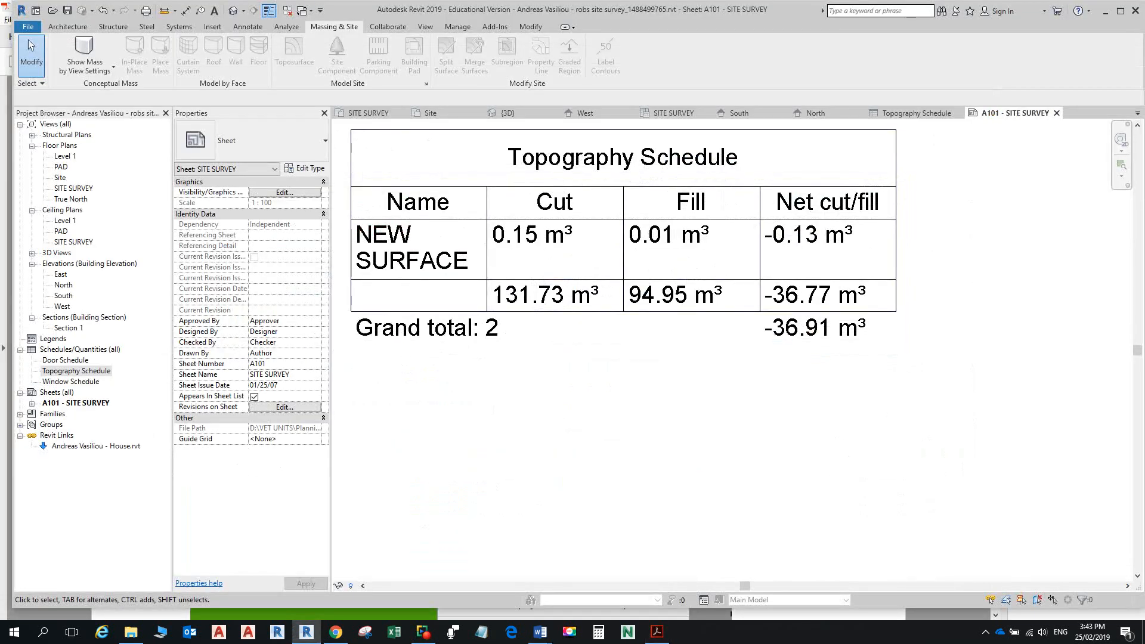
Step: In the South elevation, change the PAD level to 98700, then reopen sheet A101
double_click(63, 296)
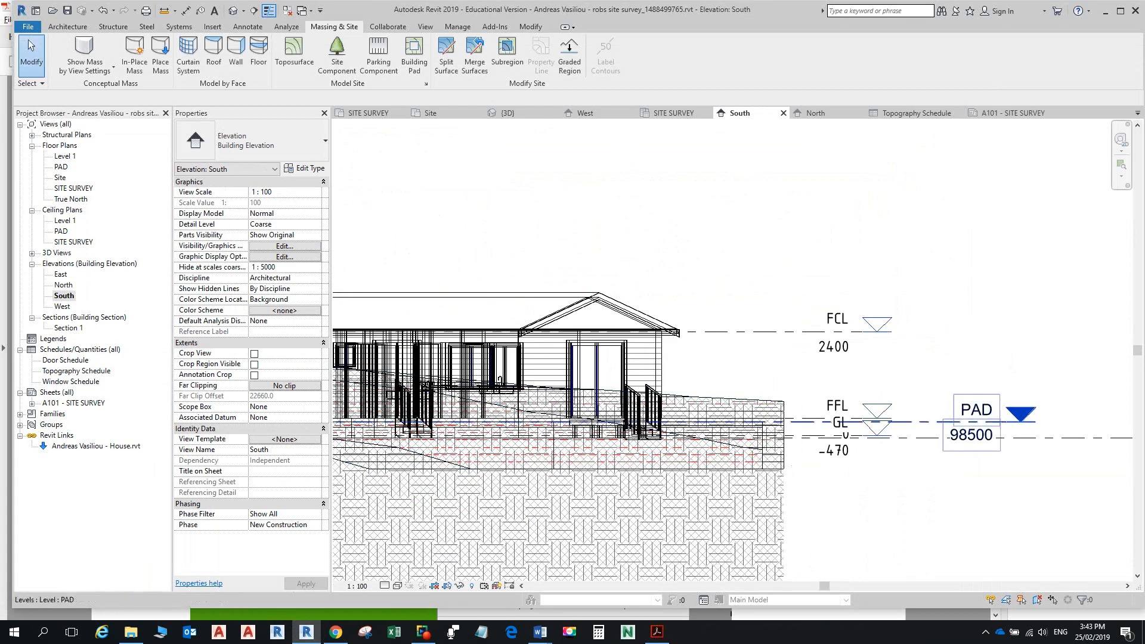
left_click(969, 435)
left_click(966, 434)
left_click(957, 435)
key("BackSpace")
type("700.0")
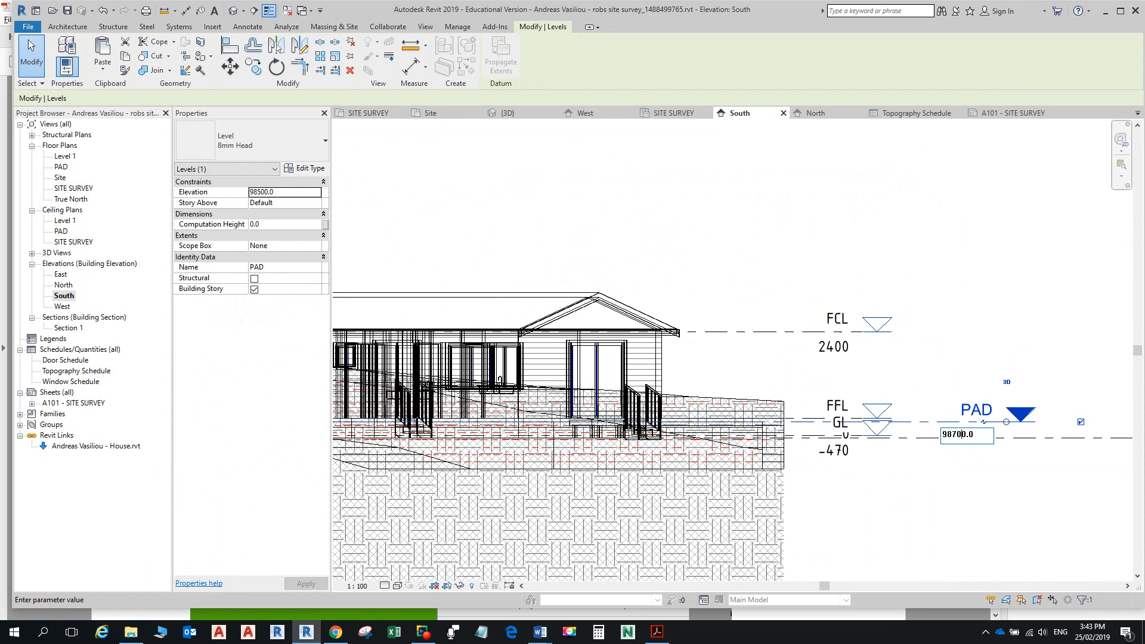
key("Return")
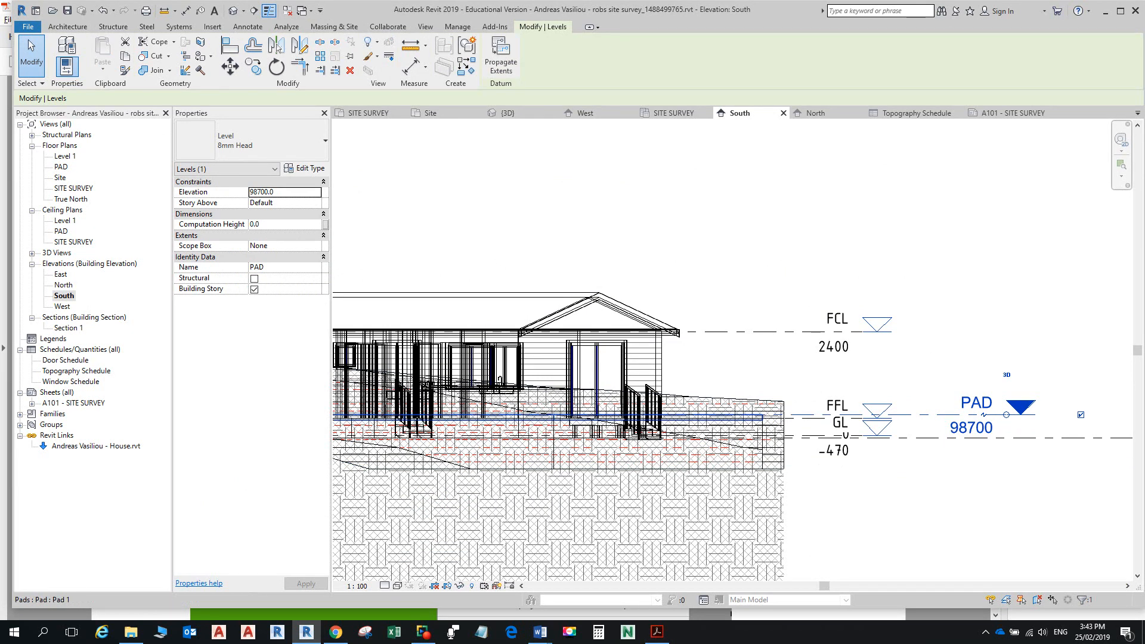
double_click(76, 404)
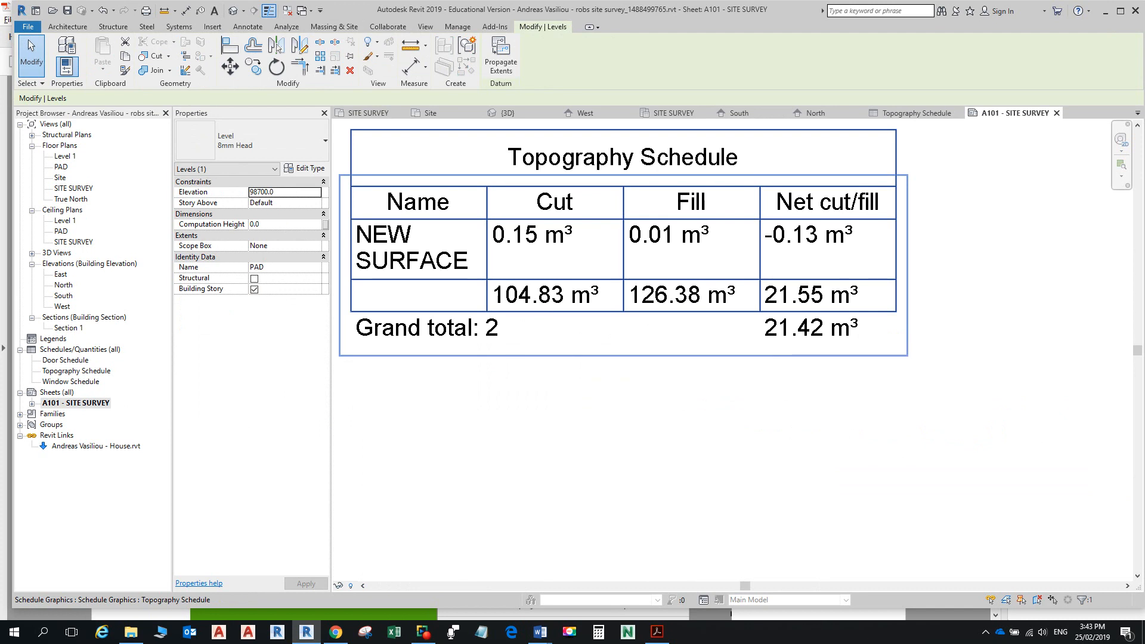
Step: Move between the PDF notes and the Revit schedule, ending on the Word notes' item 20 example
key("alt+Tab")
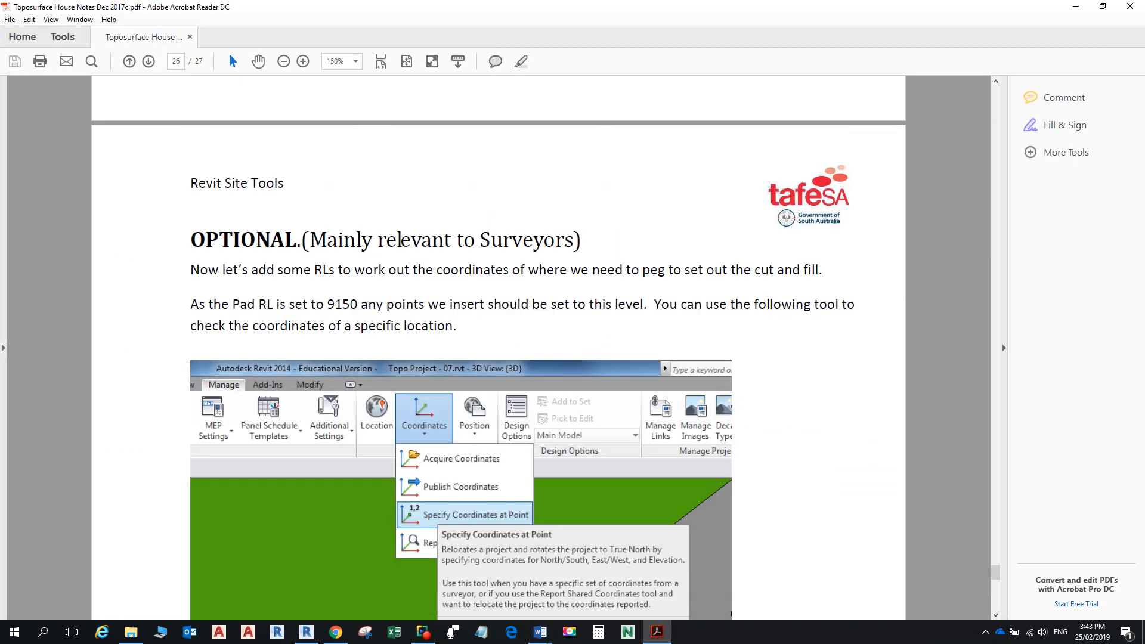
key("alt+Tab")
key("alt+Tab")
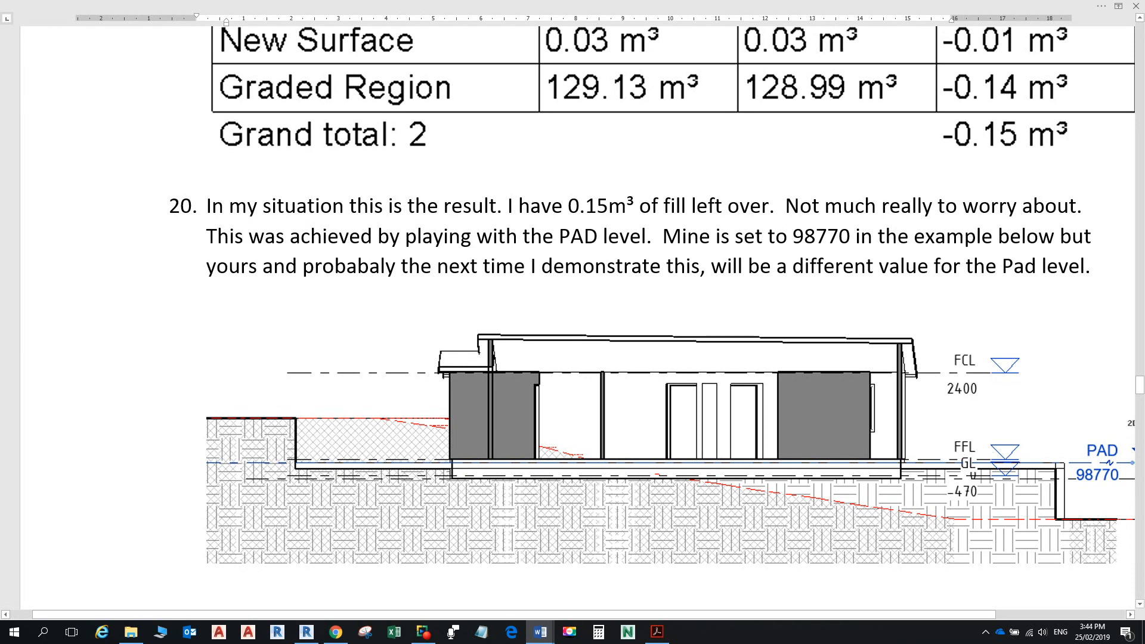
key("alt+Tab")
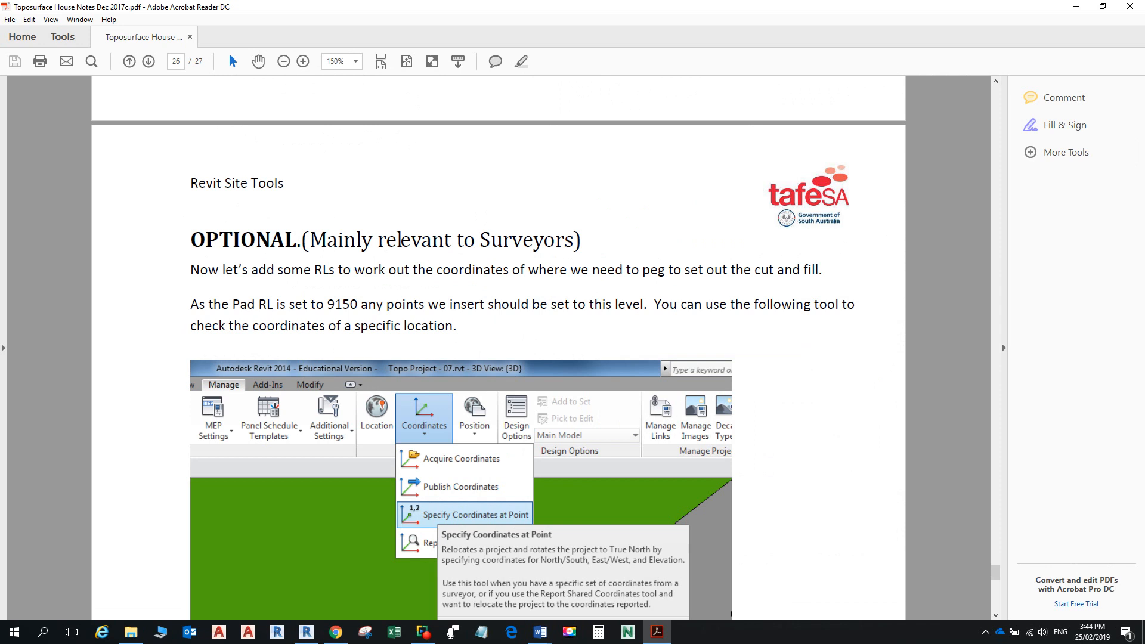
key("alt+Tab")
key("Tab")
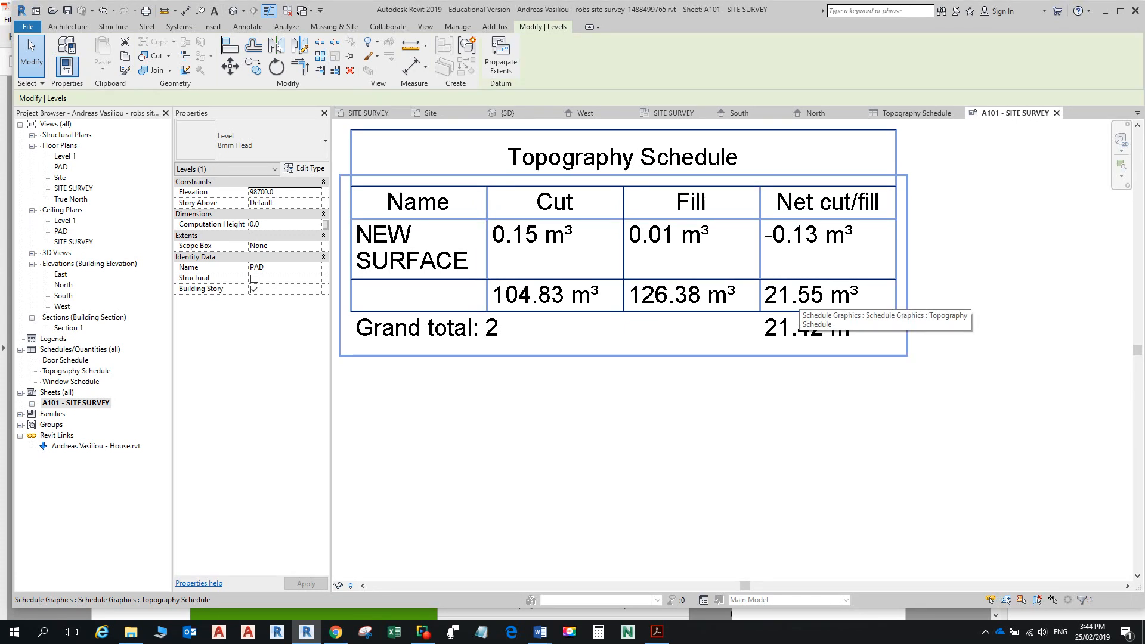
key("alt+Tab")
key("alt+Tab")
key("Tab")
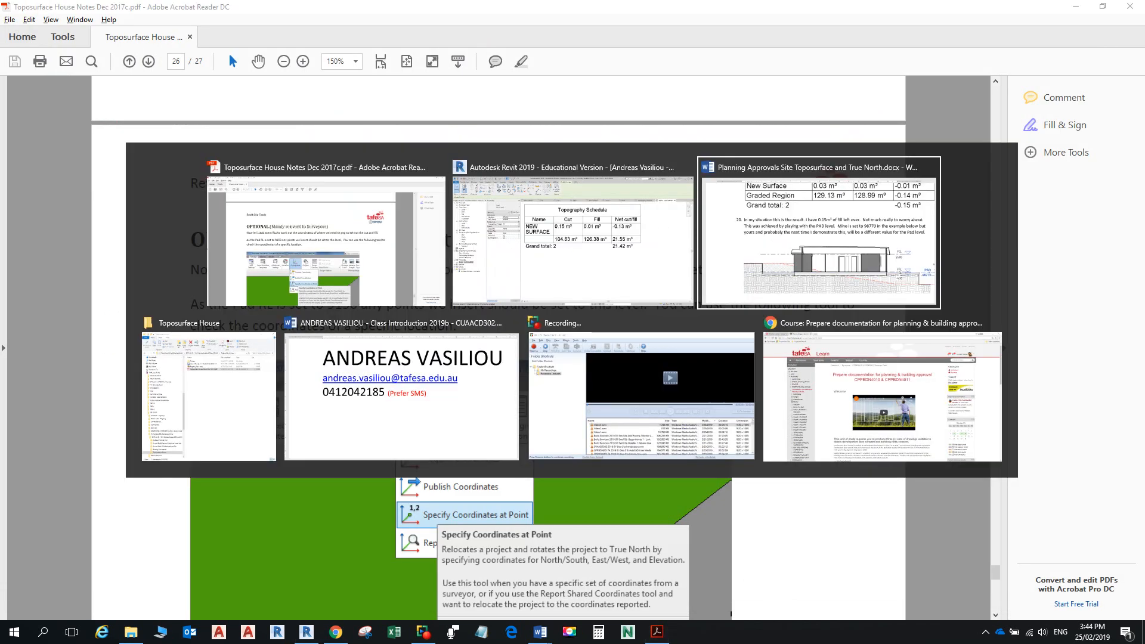
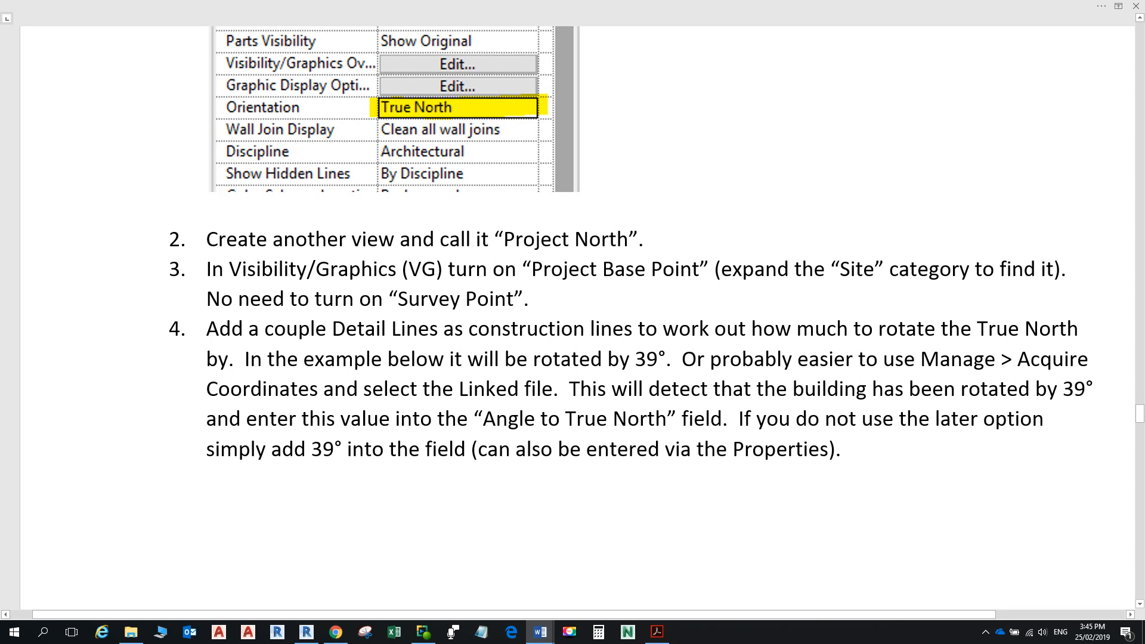
Step: Scroll up to the True and Project North heading in Word, then cycle windows back toward Revit
scroll(572, 316, "up", 5)
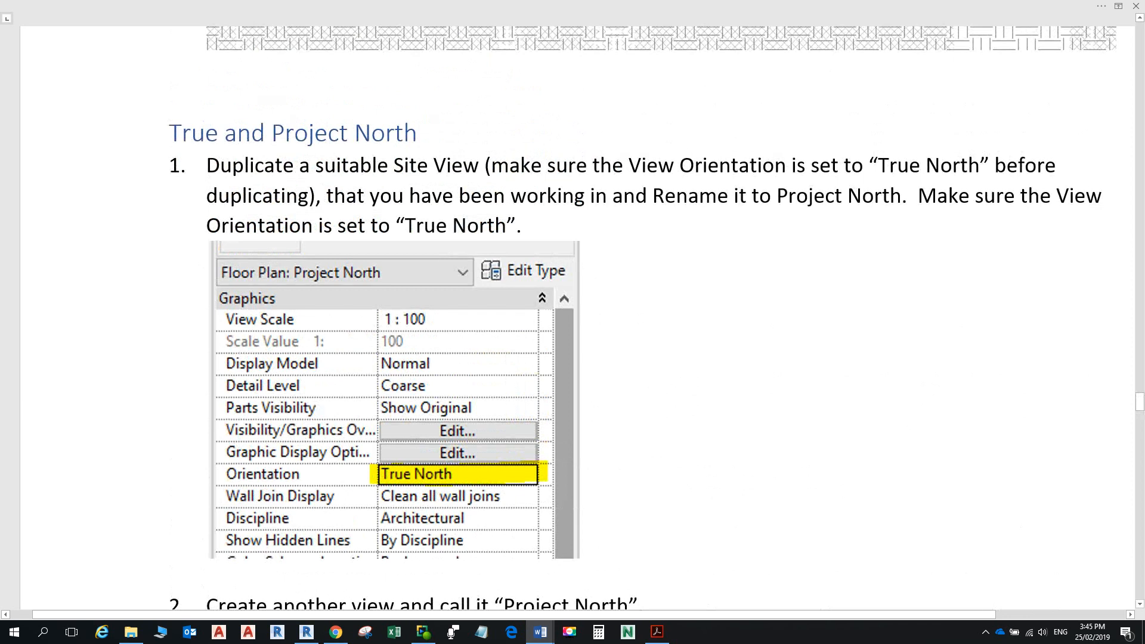
key("alt+Tab")
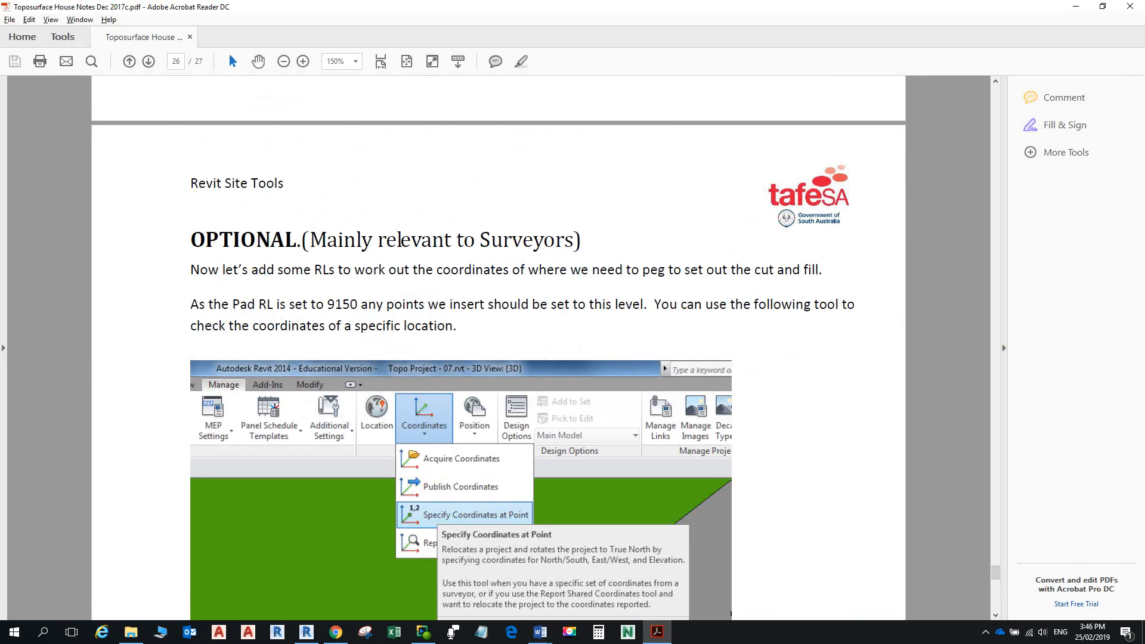
key("alt+Tab")
key("Tab")
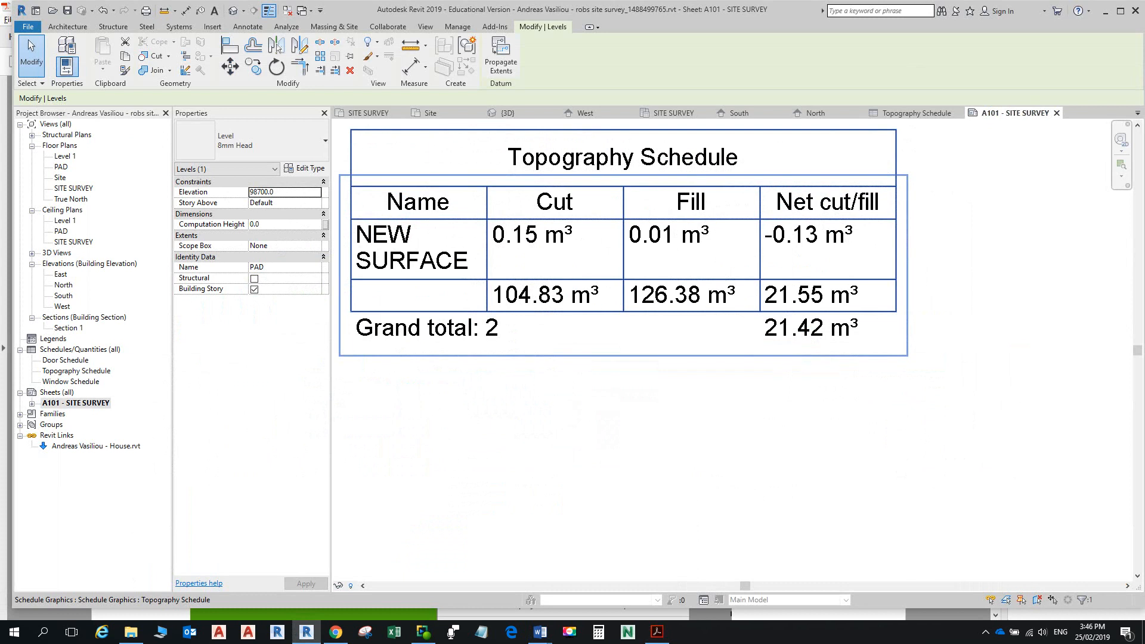
Step: Open the Site floor plan and apply True North as its Orientation in Properties
left_click(73, 188)
double_click(60, 178)
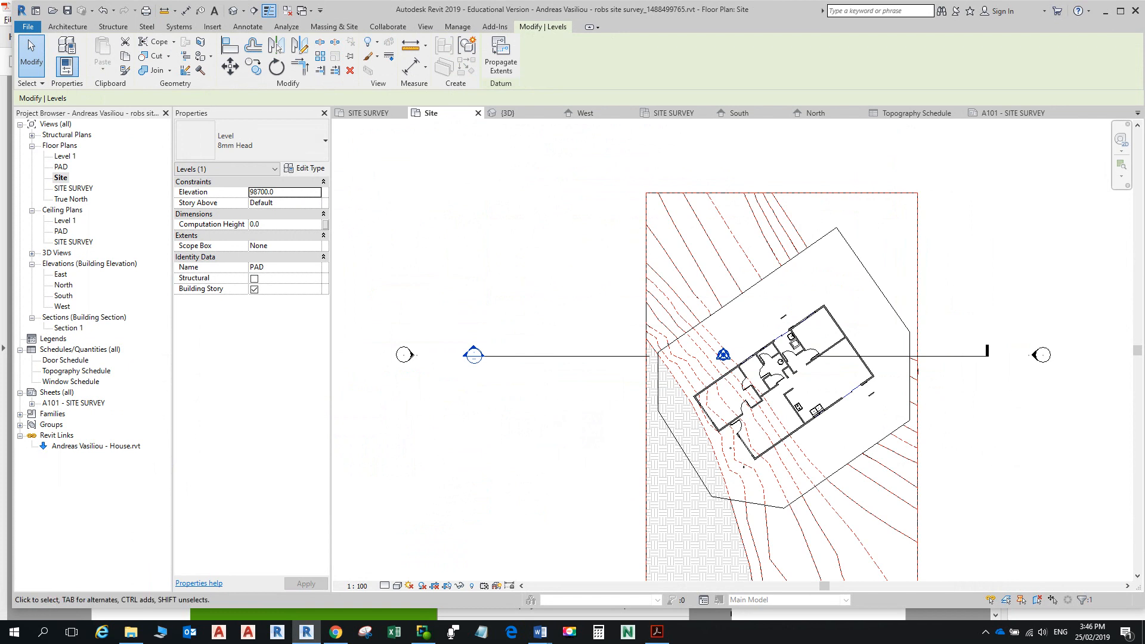
key("Escape")
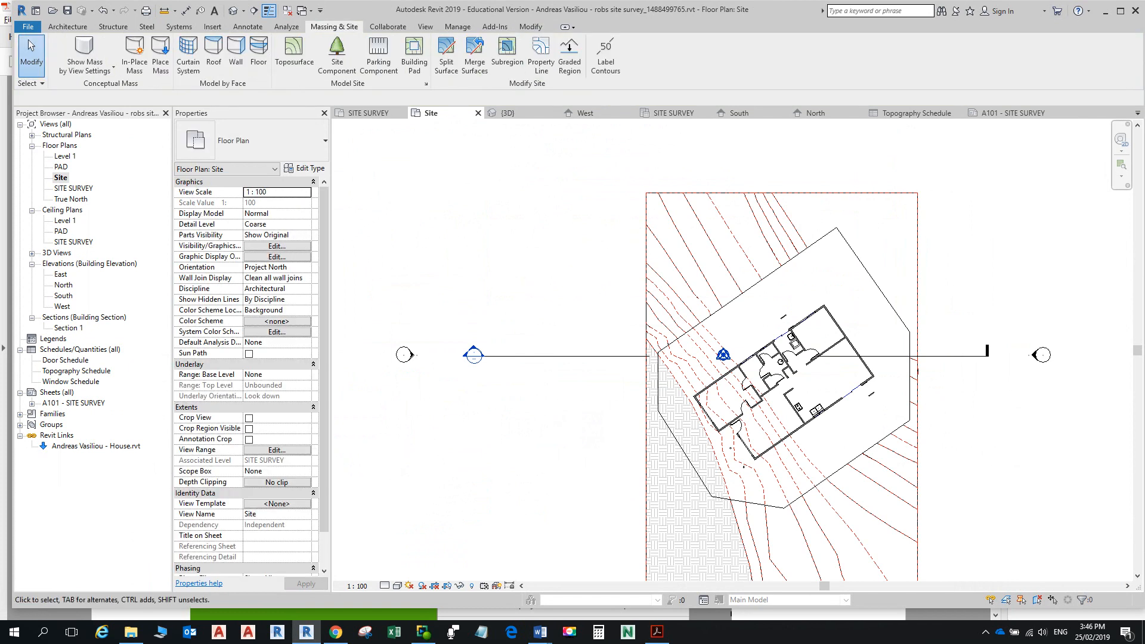
left_click(277, 267)
left_click(305, 267)
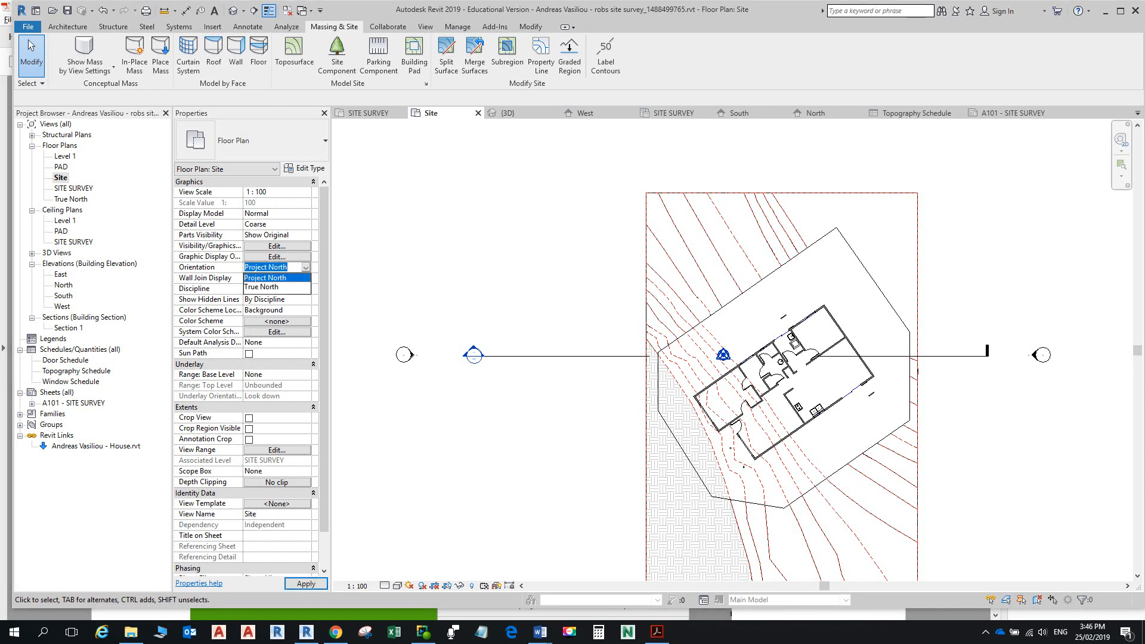
left_click(262, 287)
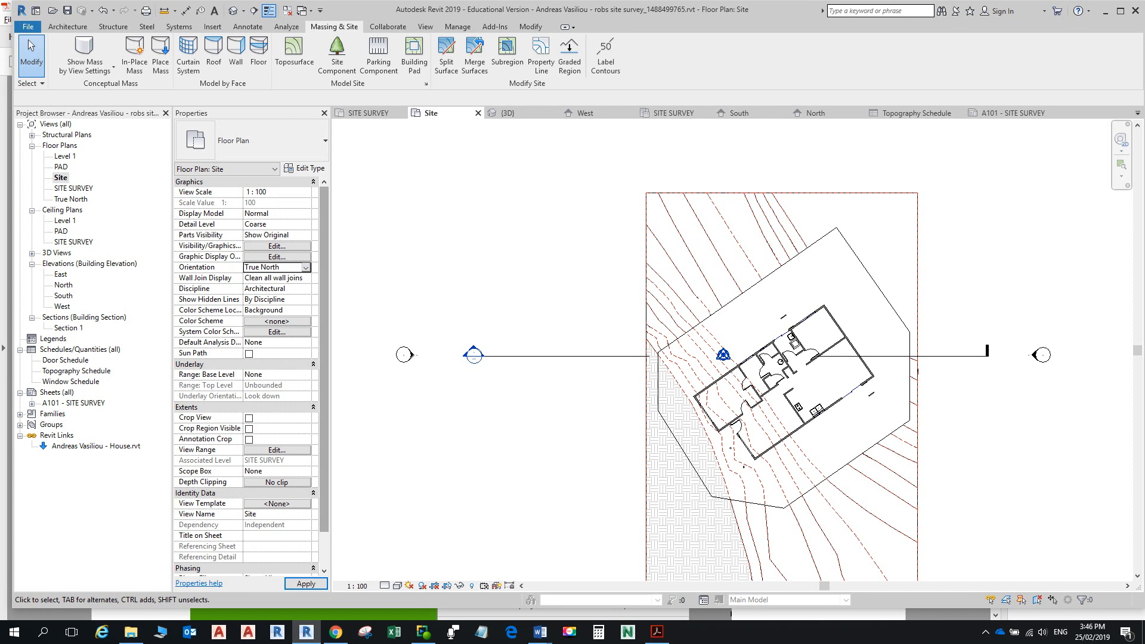
left_click(306, 584)
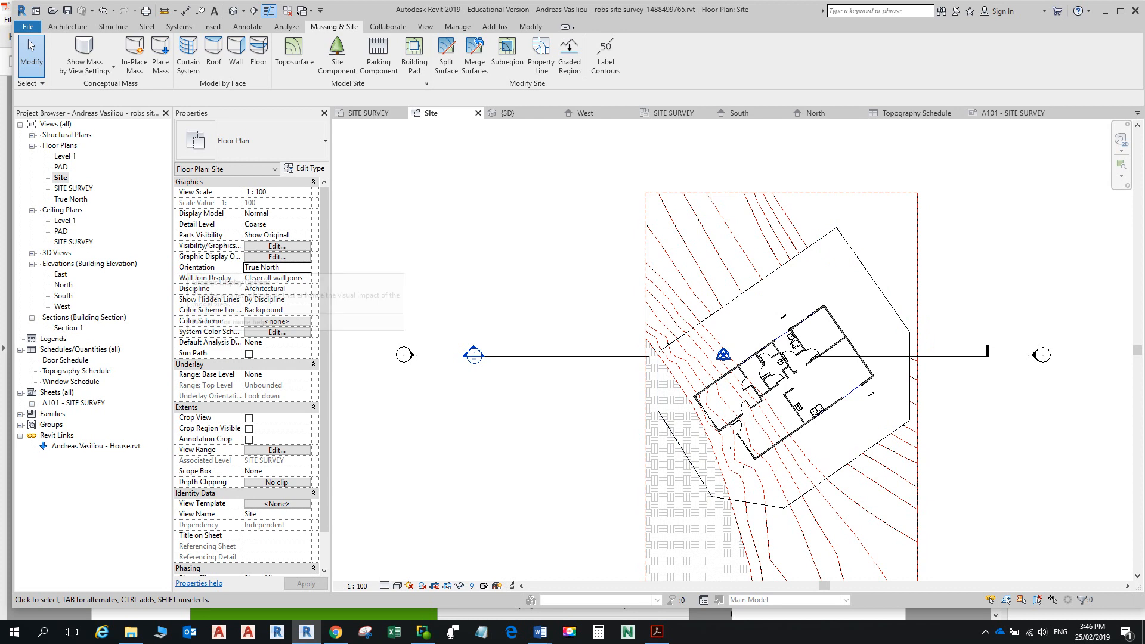
Step: Duplicate the Site plan and rename the copy TRUE NORTH
right_click(61, 178)
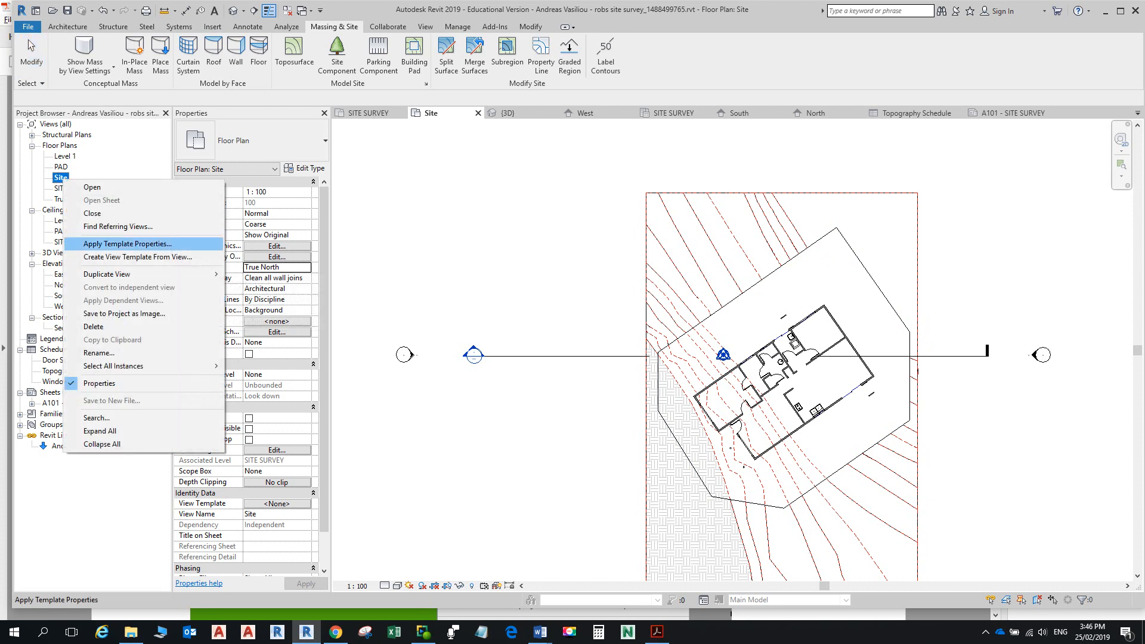
mouse_move(137, 274)
left_click(257, 274)
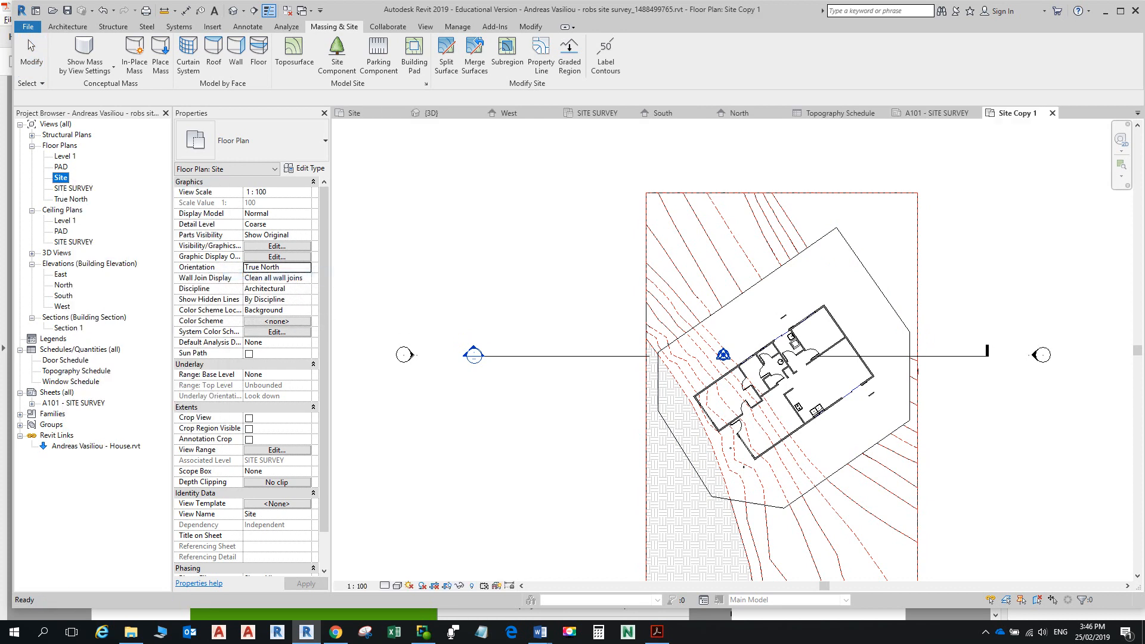
right_click(79, 188)
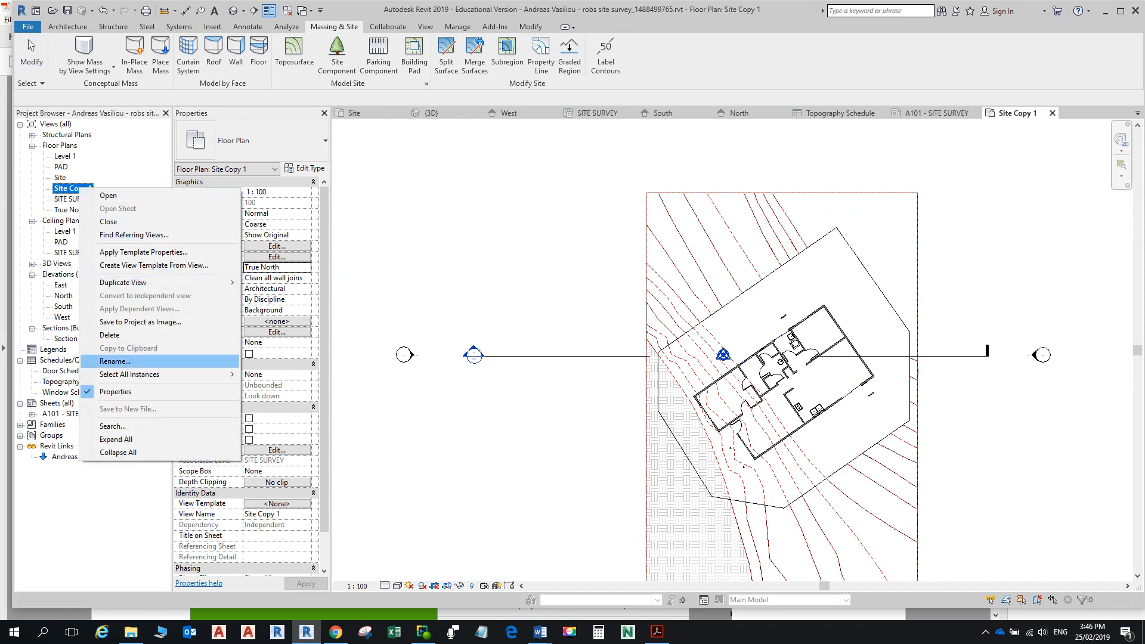
left_click(114, 361)
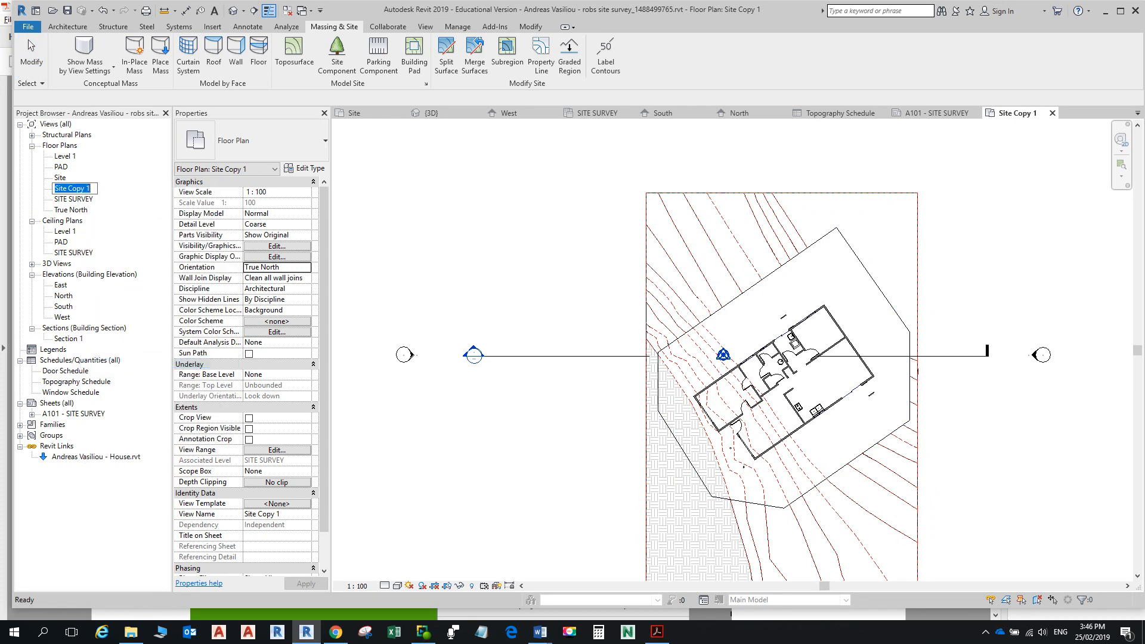
type("tRUE nORTH")
key("BackSpace")
key("BackSpace")
key("BackSpace")
key("BackSpace")
key("BackSpace")
key("BackSpace")
key("BackSpace")
key("BackSpace")
key("BackSpace")
key("BackSpace")
type("t")
key("BackSpace")
type("TRUE NORTH")
key("Return")
Step: Duplicate the Site plan again and rename this copy PROJECT NORTH
left_click(60, 178)
right_click(62, 177)
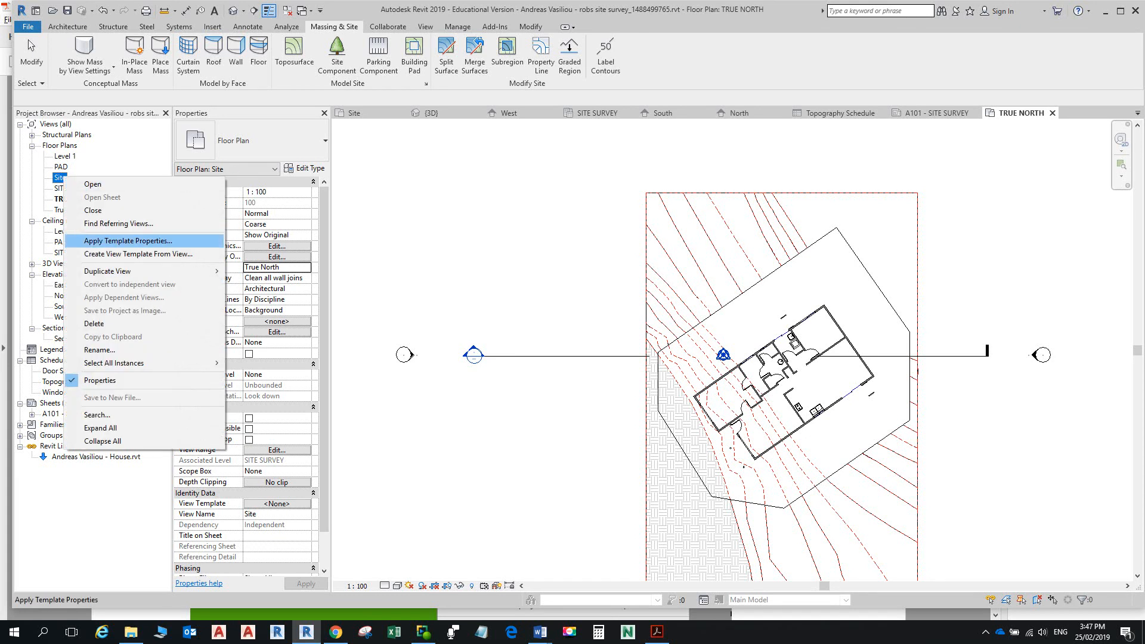
left_click(73, 183)
right_click(60, 177)
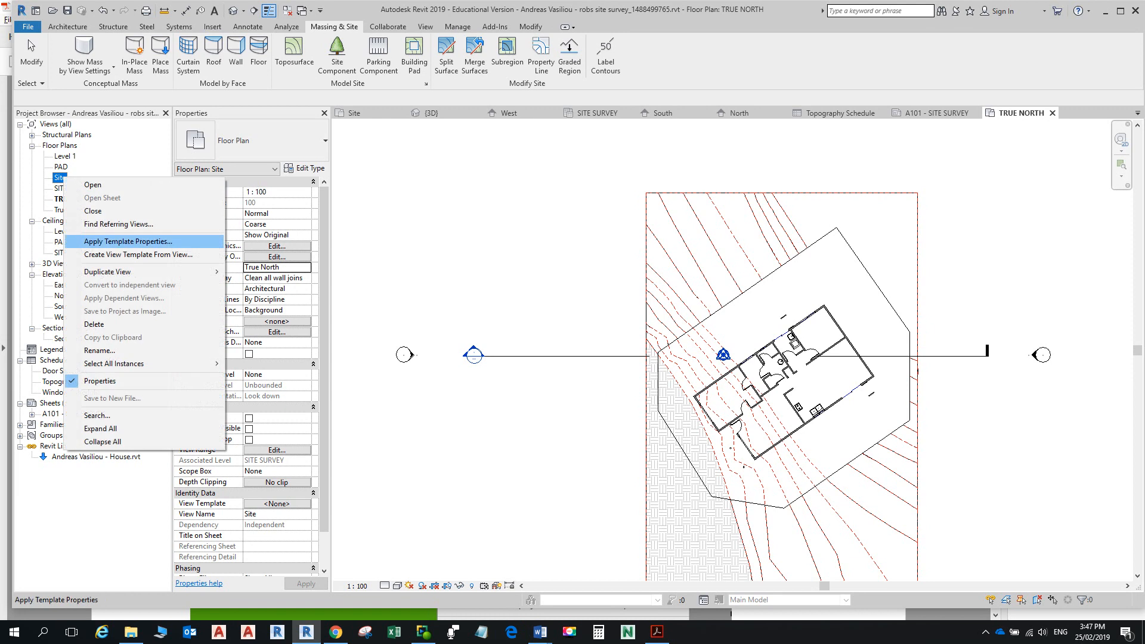
mouse_move(179, 271)
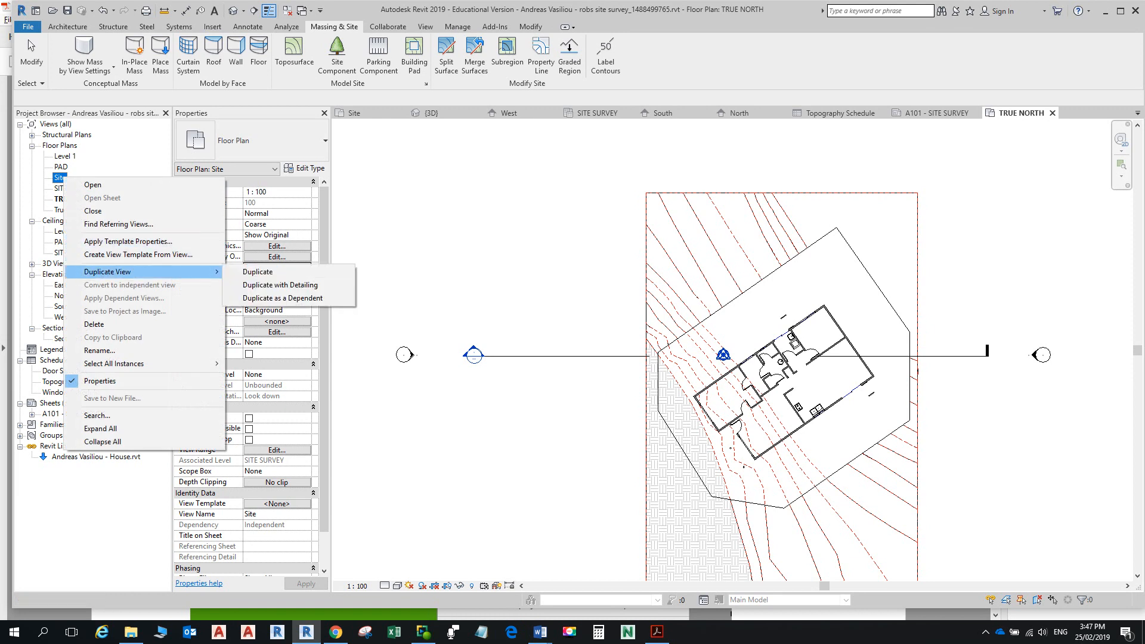
left_click(412, 271)
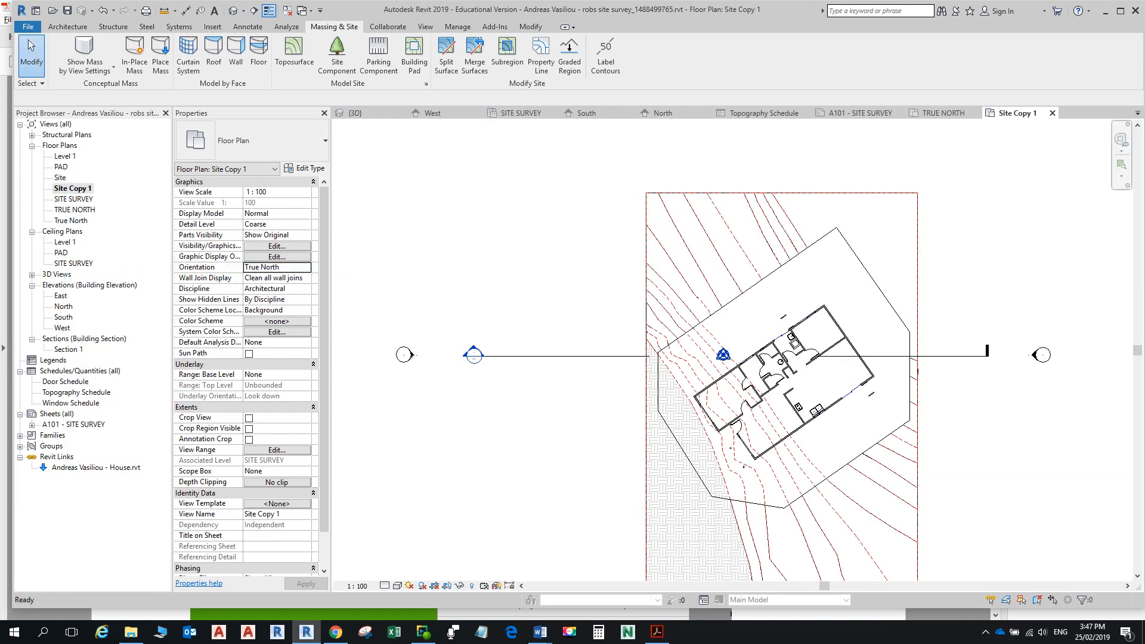
right_click(76, 189)
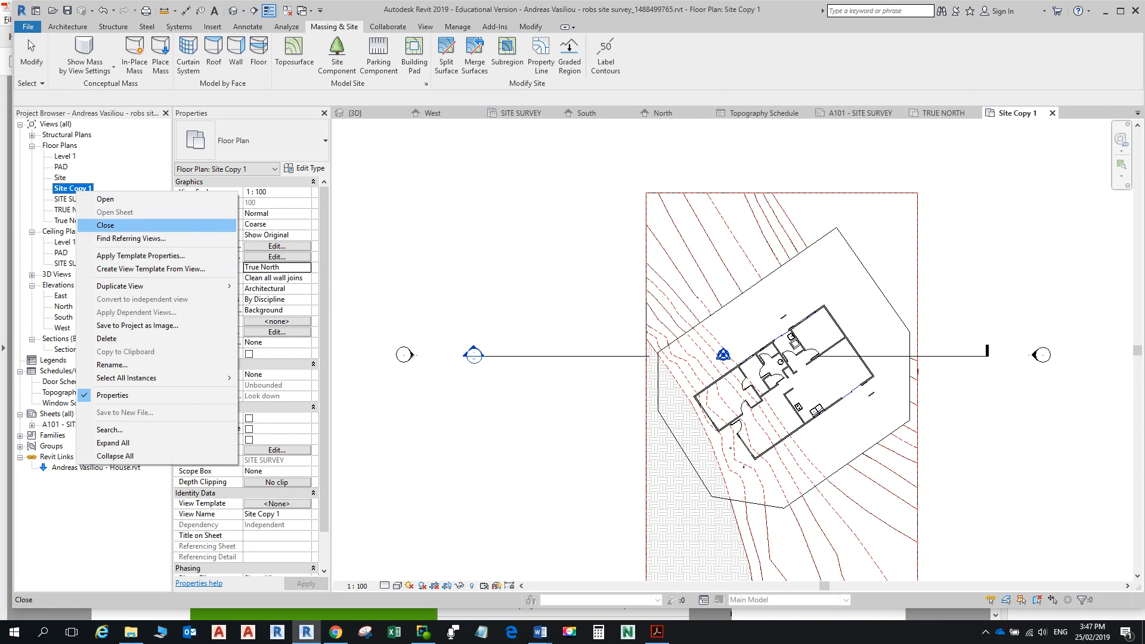
left_click(113, 364)
type("PROJECT NORTH")
key("Return")
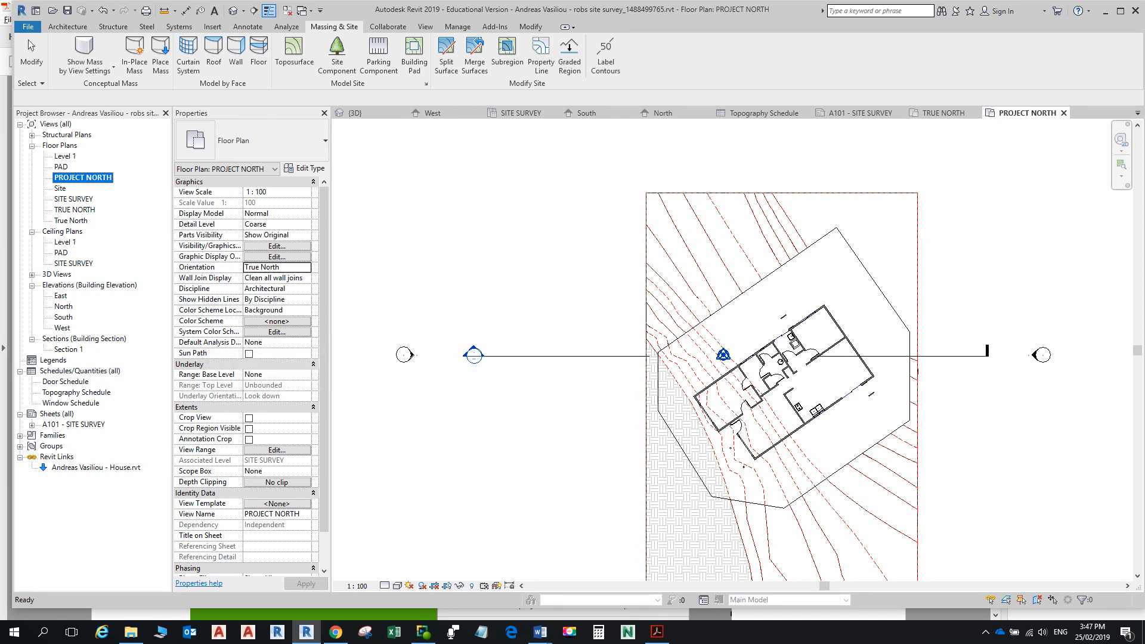
Step: Set PROJECT NORTH's Orientation to Project North and apply, then bring up TRUE NORTH
left_click(277, 267)
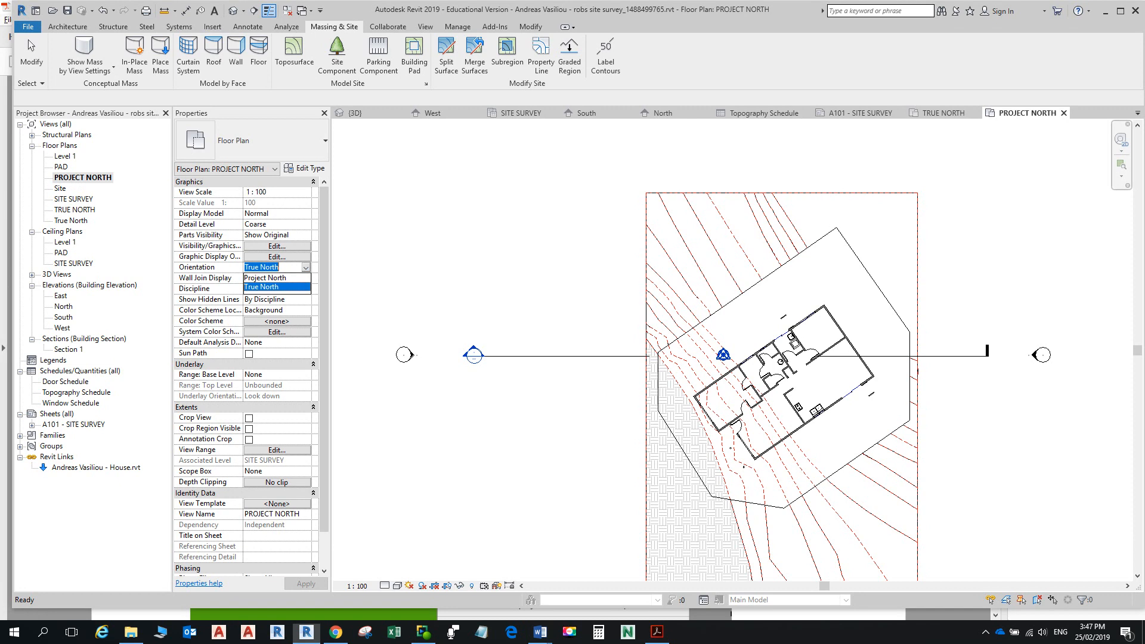
left_click(265, 278)
left_click(306, 583)
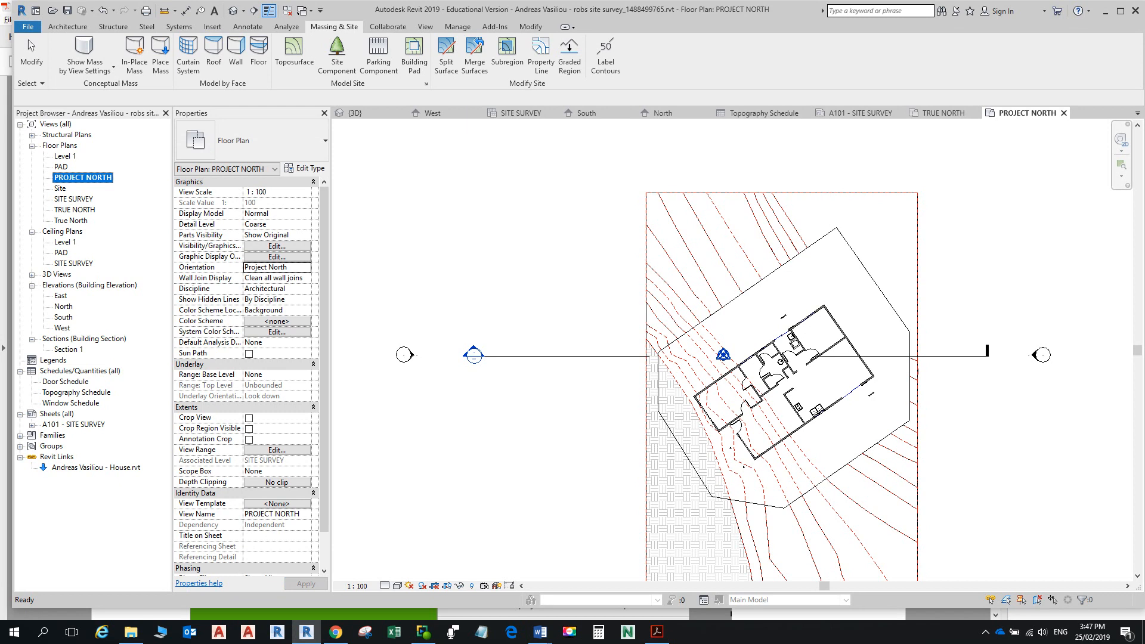
left_click(943, 114)
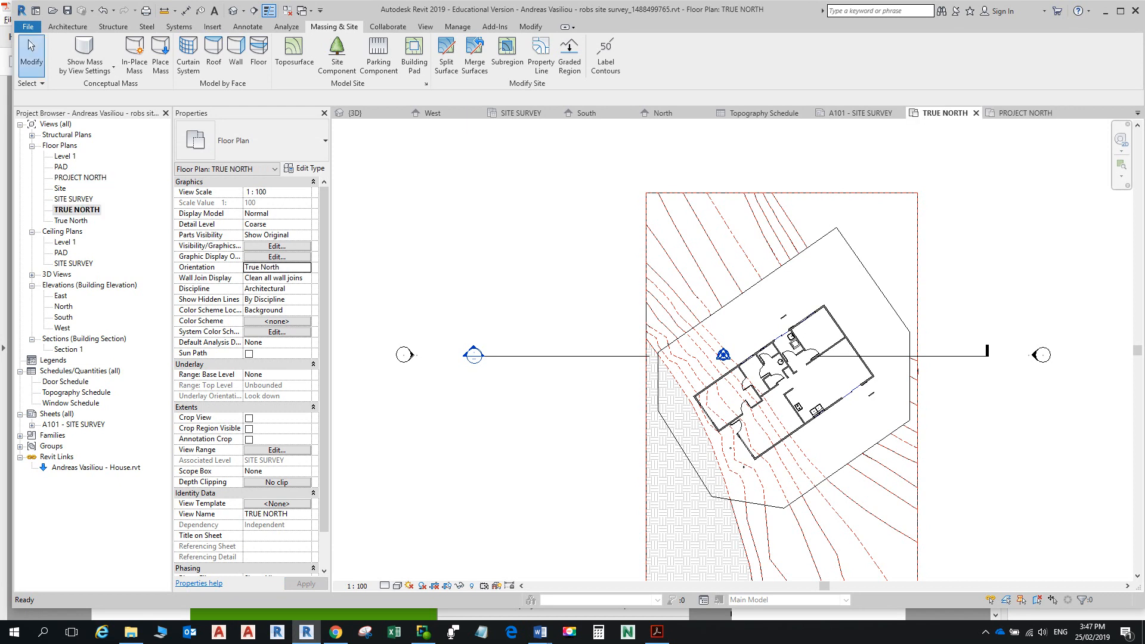
Step: Close the PDF notes and read Word steps 2–4 on the Project Base Point before returning to Revit
left_click(8, 310)
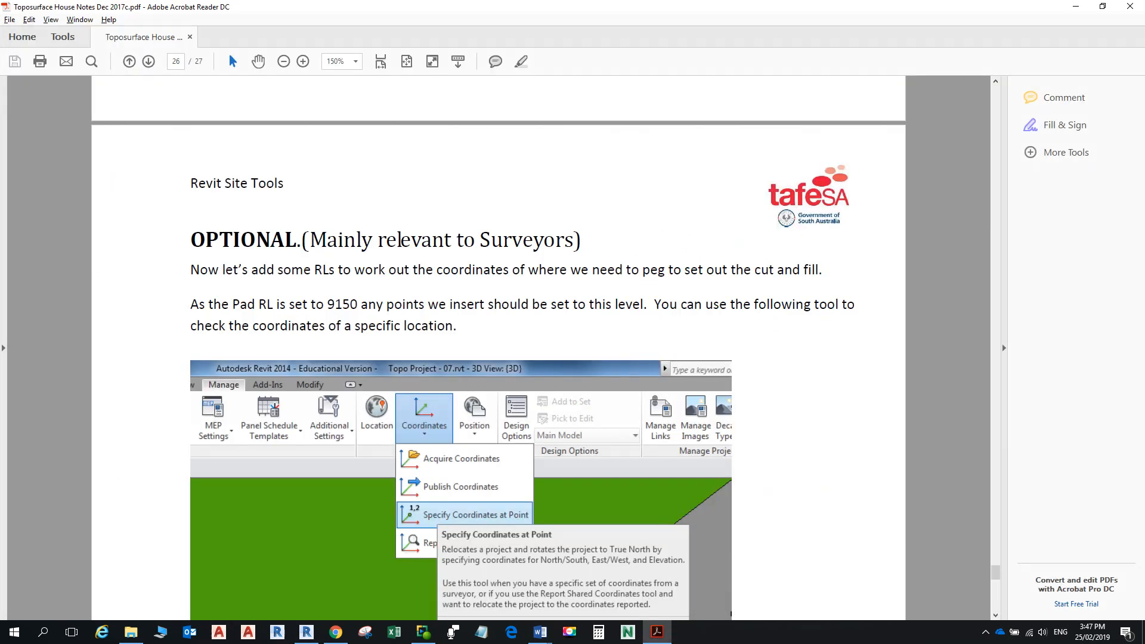
left_click(1130, 7)
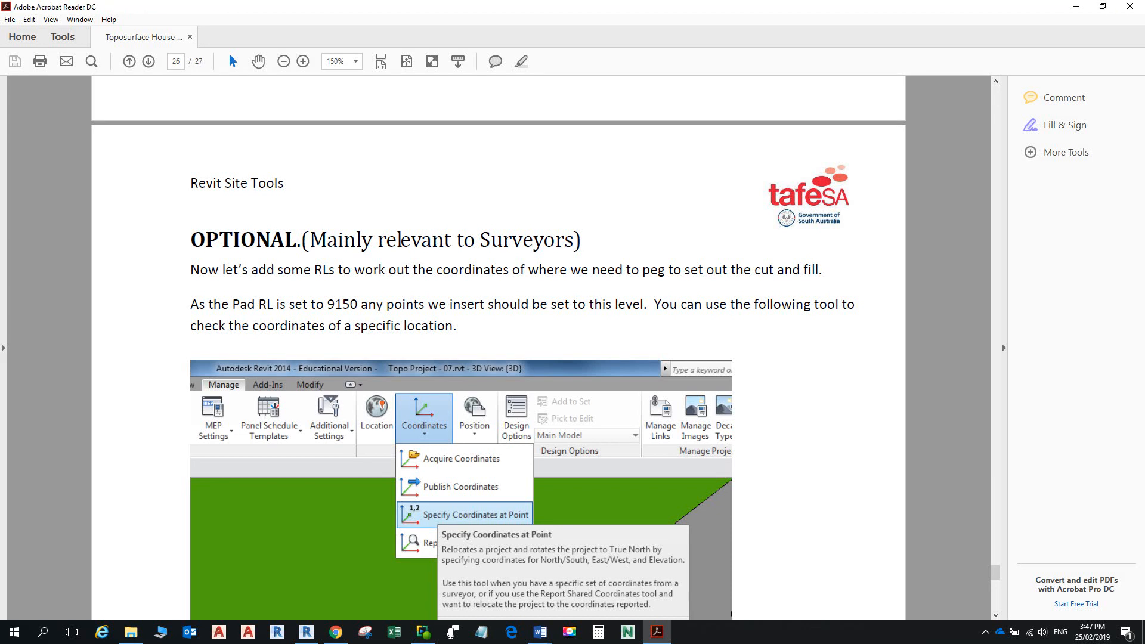
key("alt+Tab")
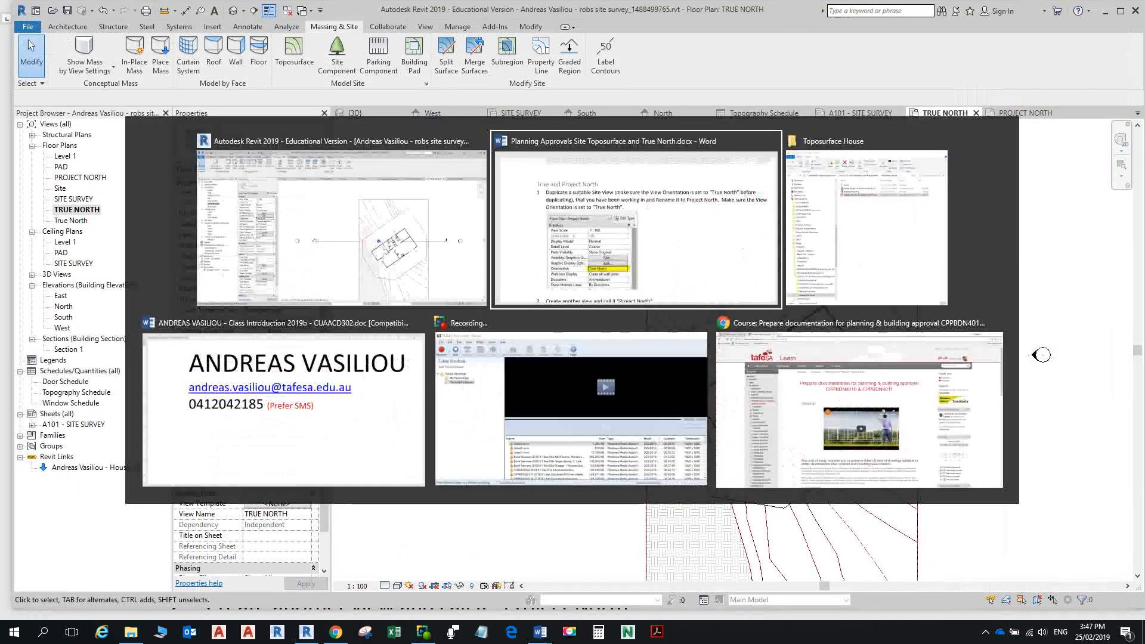
scroll(572, 316, "down", 5)
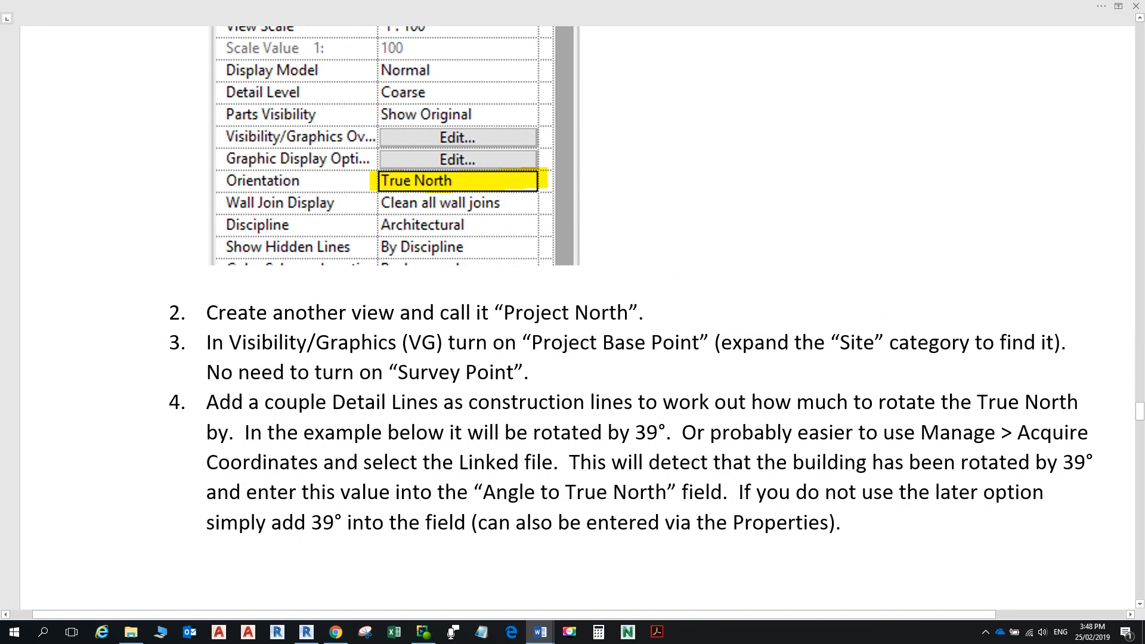
scroll(572, 316, "down", 3)
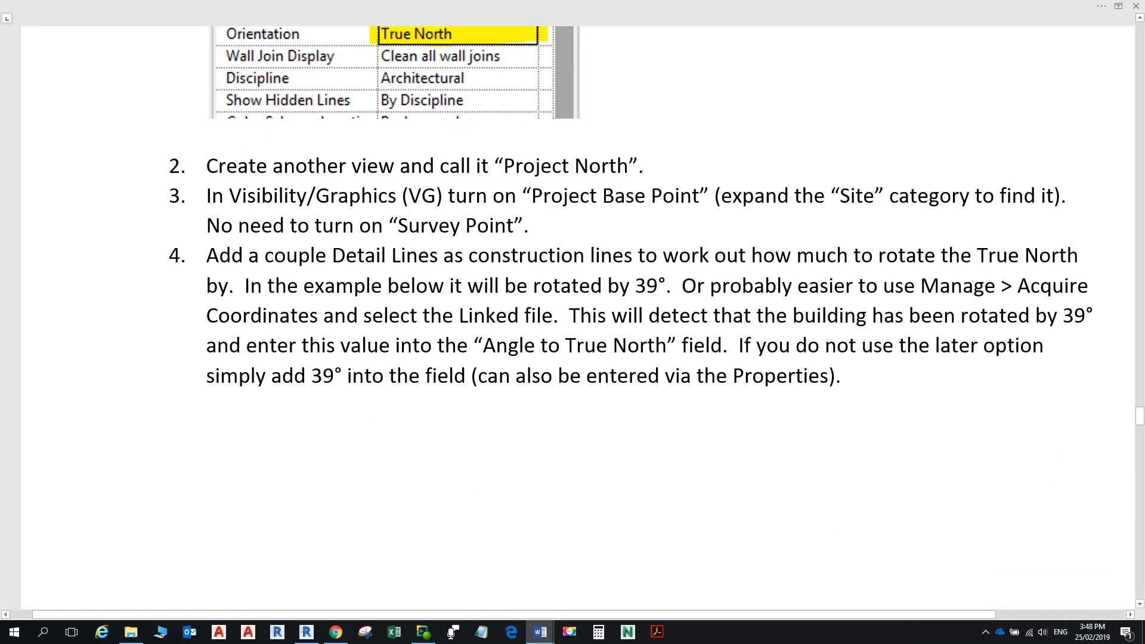
scroll(572, 316, "up", 9)
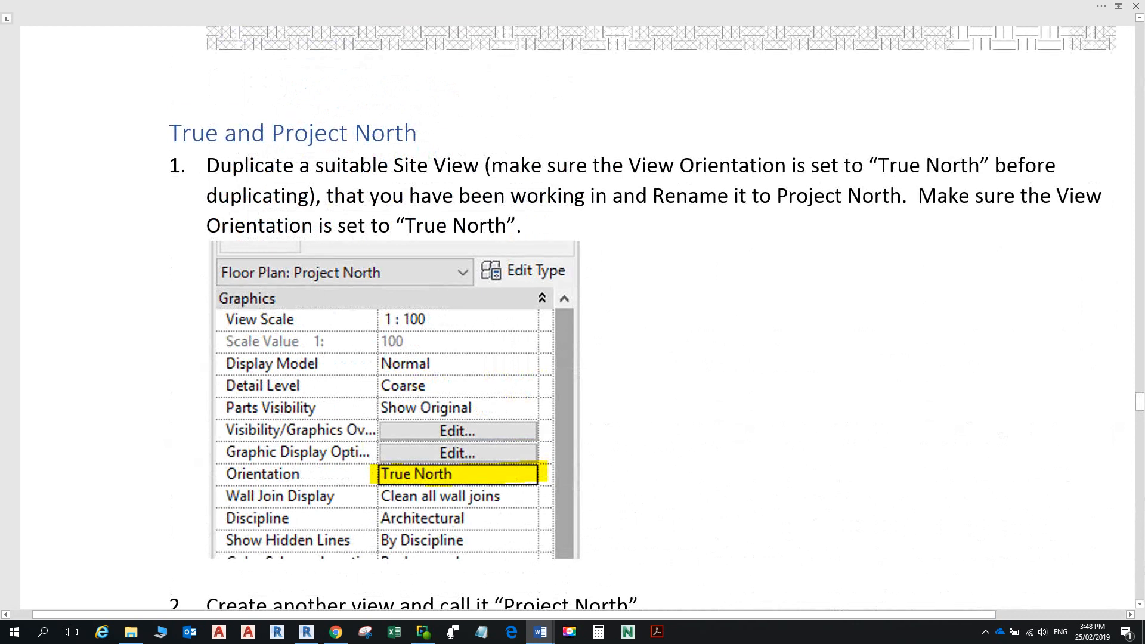
scroll(572, 316, "down", 4)
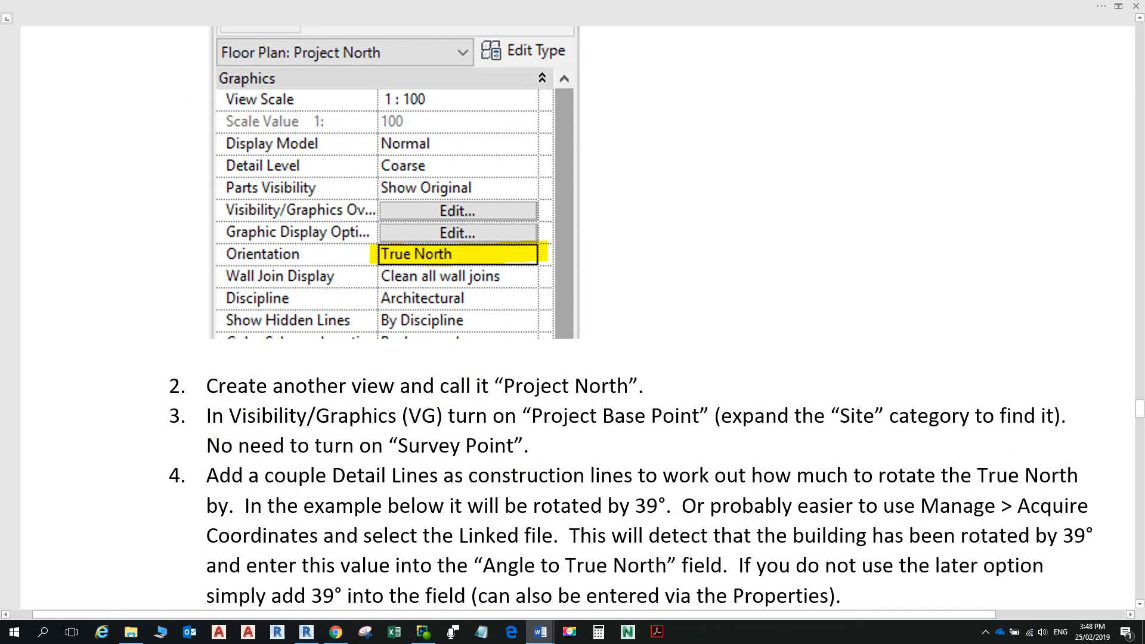
key("alt+Tab")
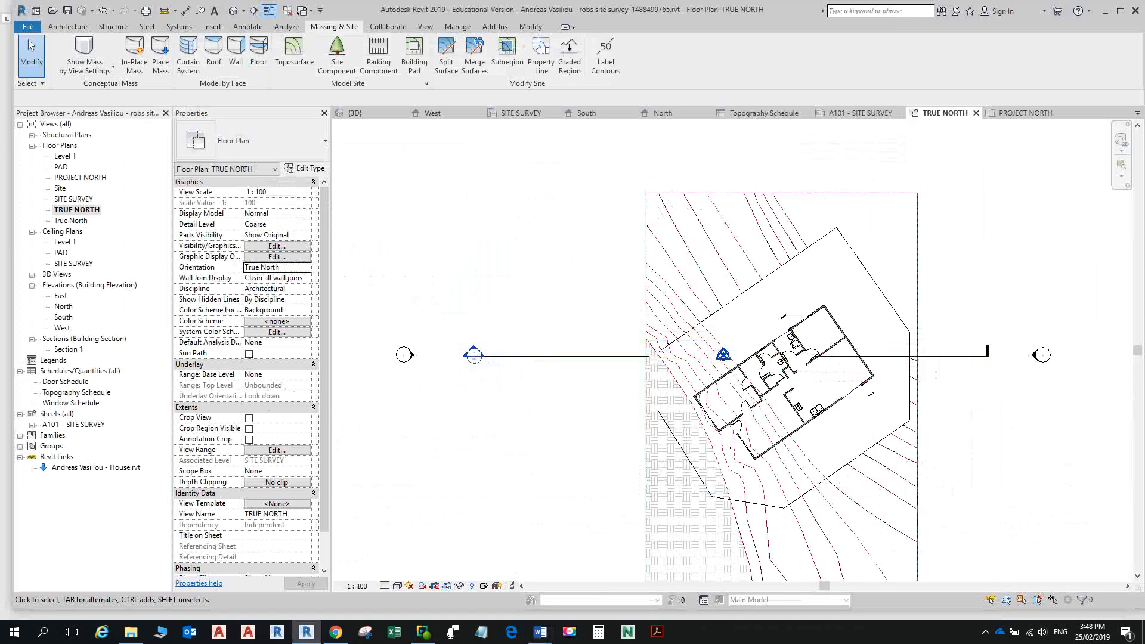
Step: Switch to PROJECT NORTH and expand the Site category in Visibility/Graphics (VG)
left_click(77, 210)
key("ctrl+Tab")
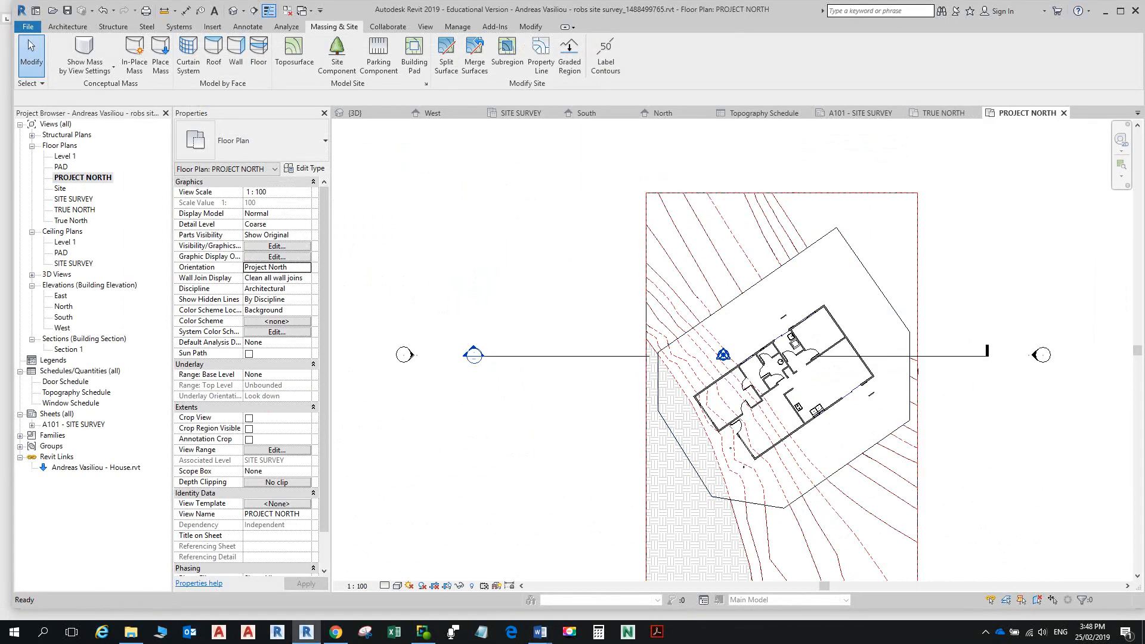
key("v")
key("g")
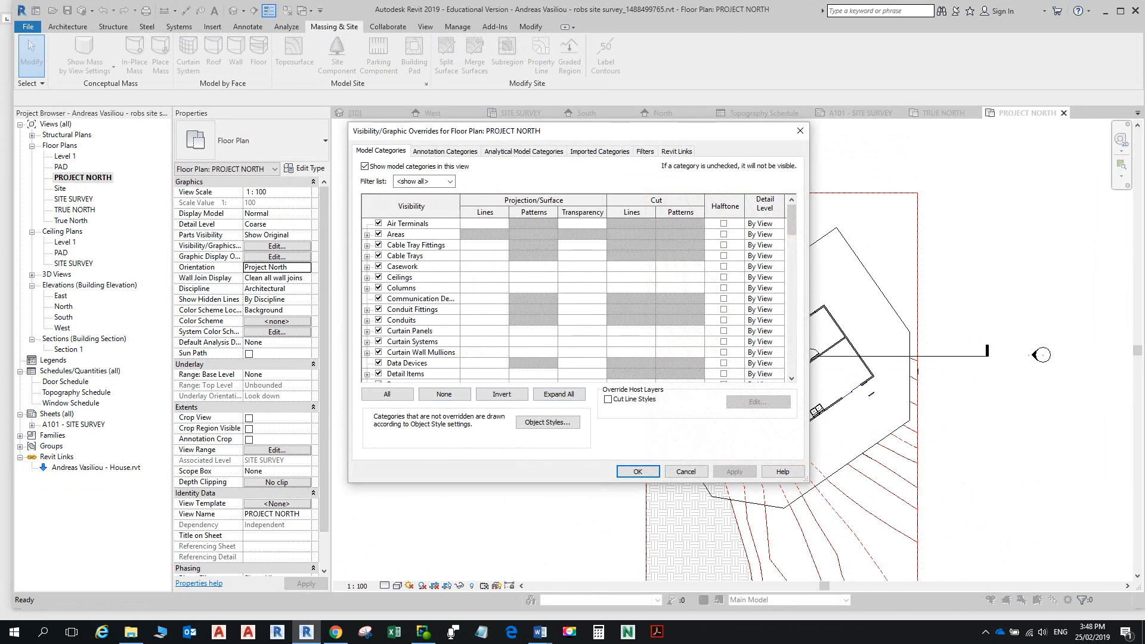
key("t")
scroll(572, 300, "down", 2)
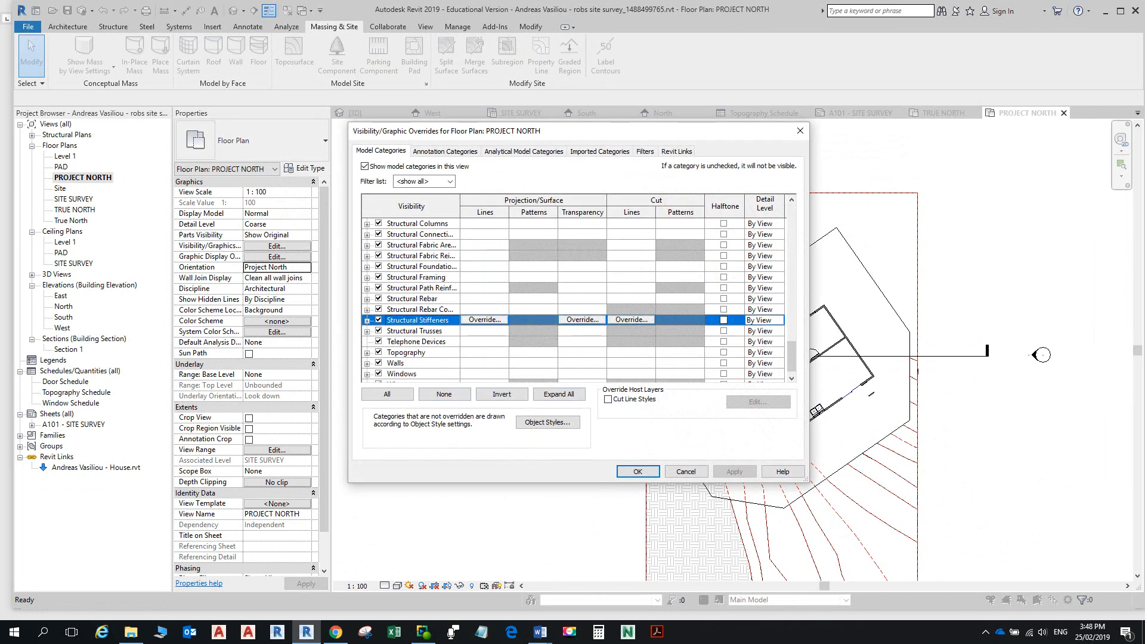
scroll(573, 301, "down", 1)
scroll(573, 300, "up", 3)
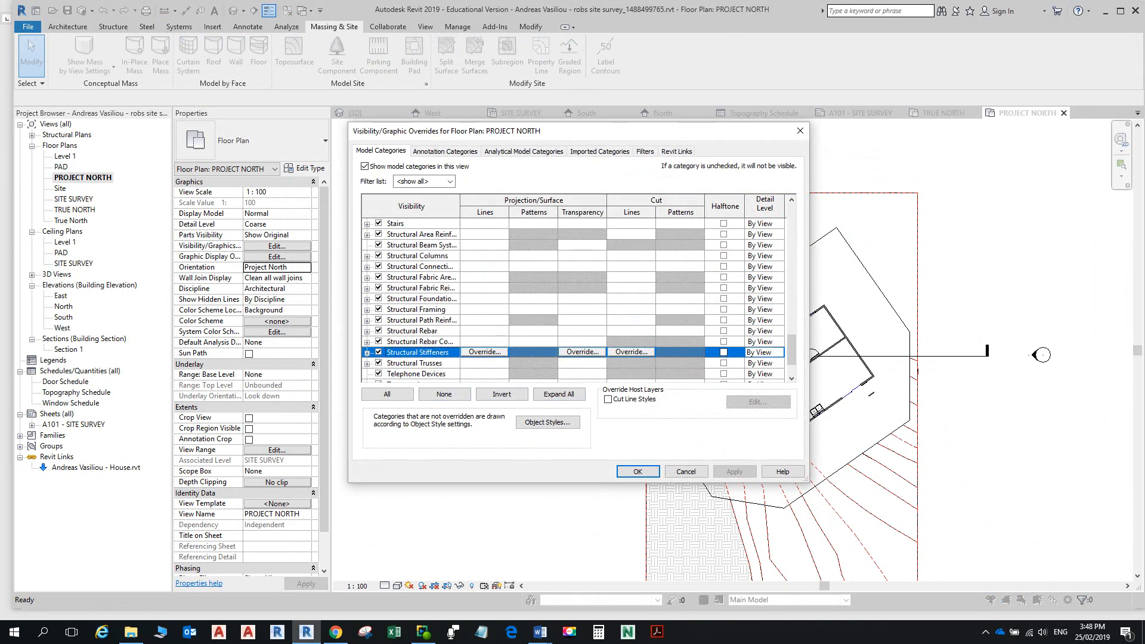
scroll(573, 299, "up", 1)
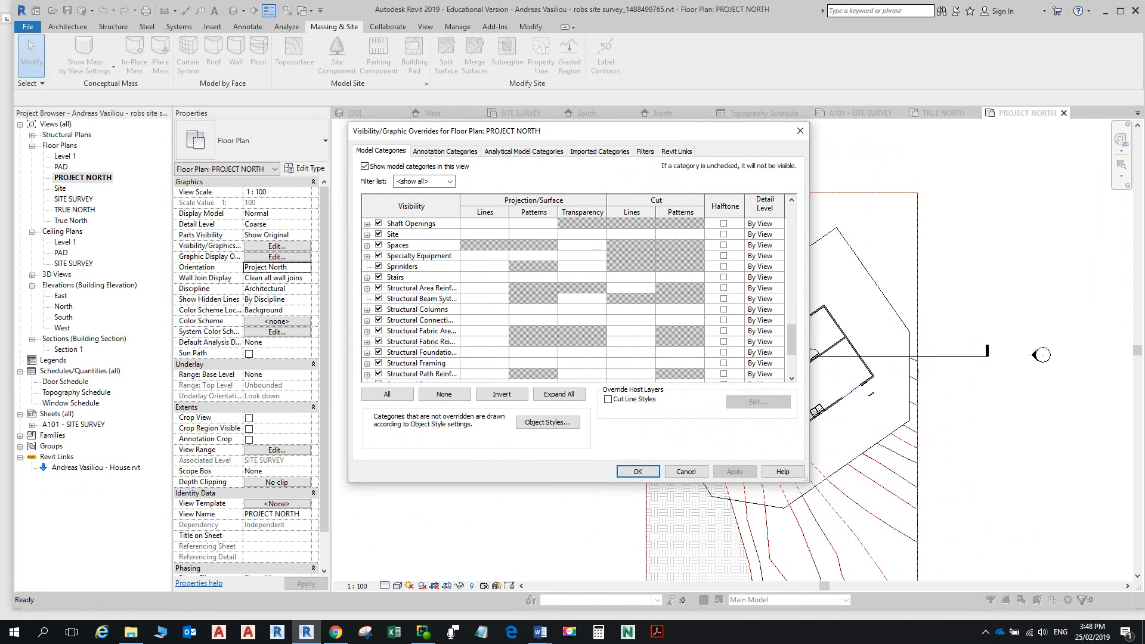
left_click(367, 235)
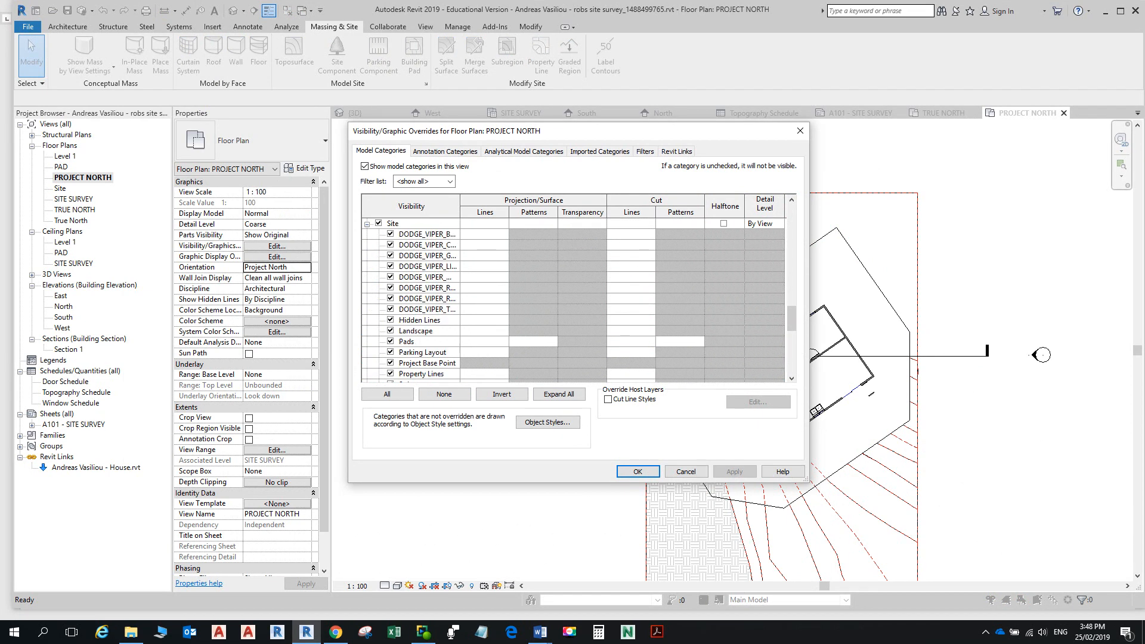
scroll(574, 299, "down", 2)
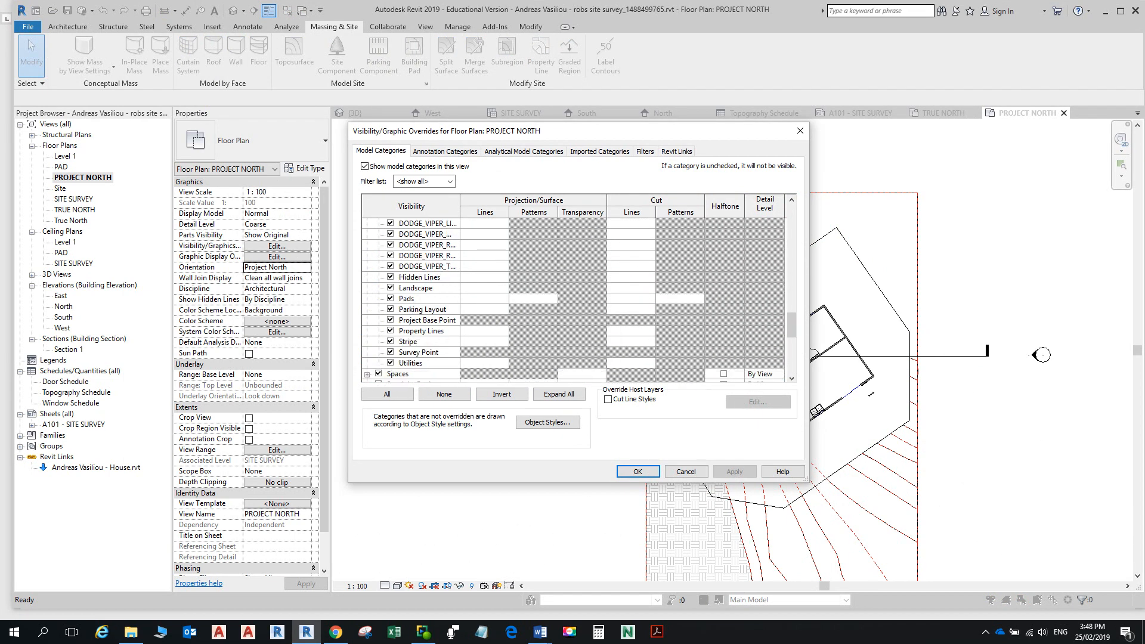
scroll(574, 300, "down", 1)
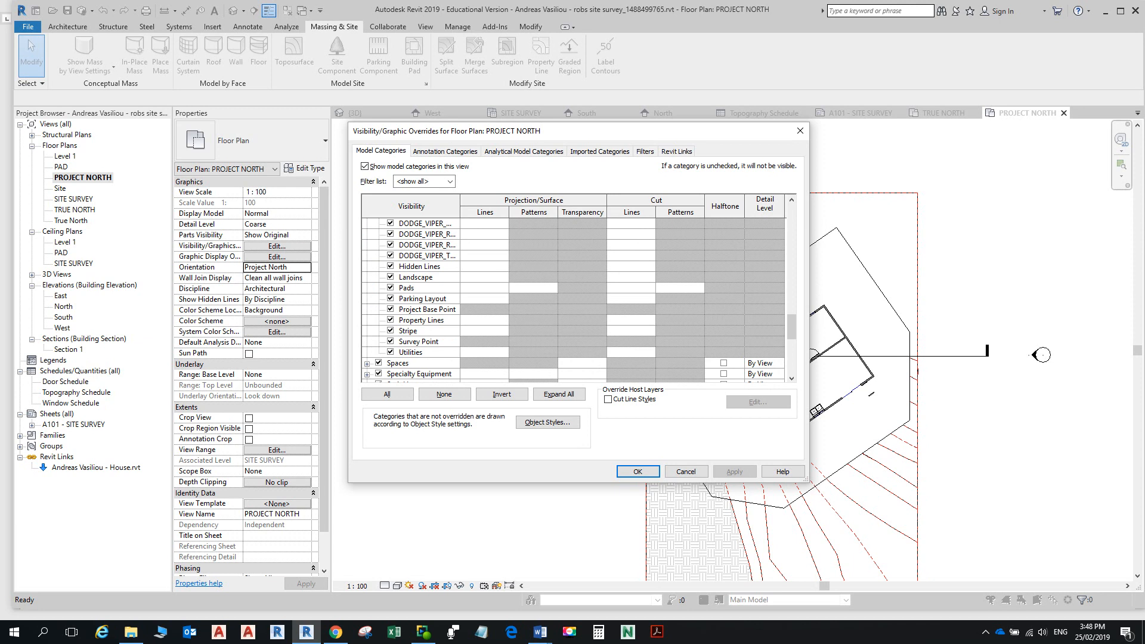
Step: After checking the Word notes, uncheck Survey Point and confirm with OK
key("alt+Tab")
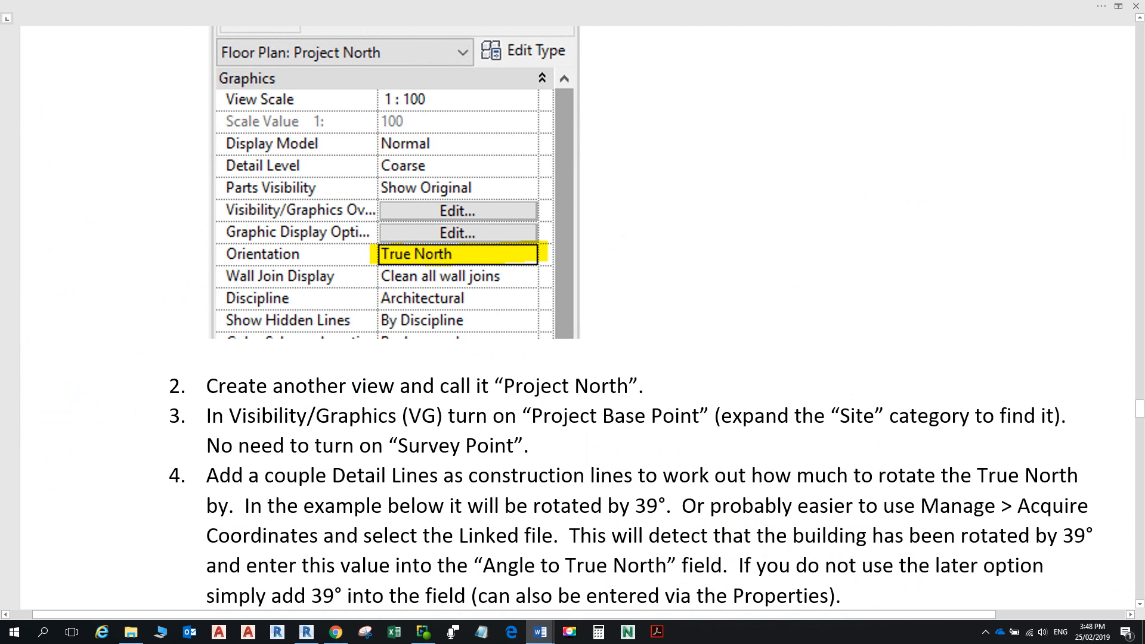
key("alt+Tab")
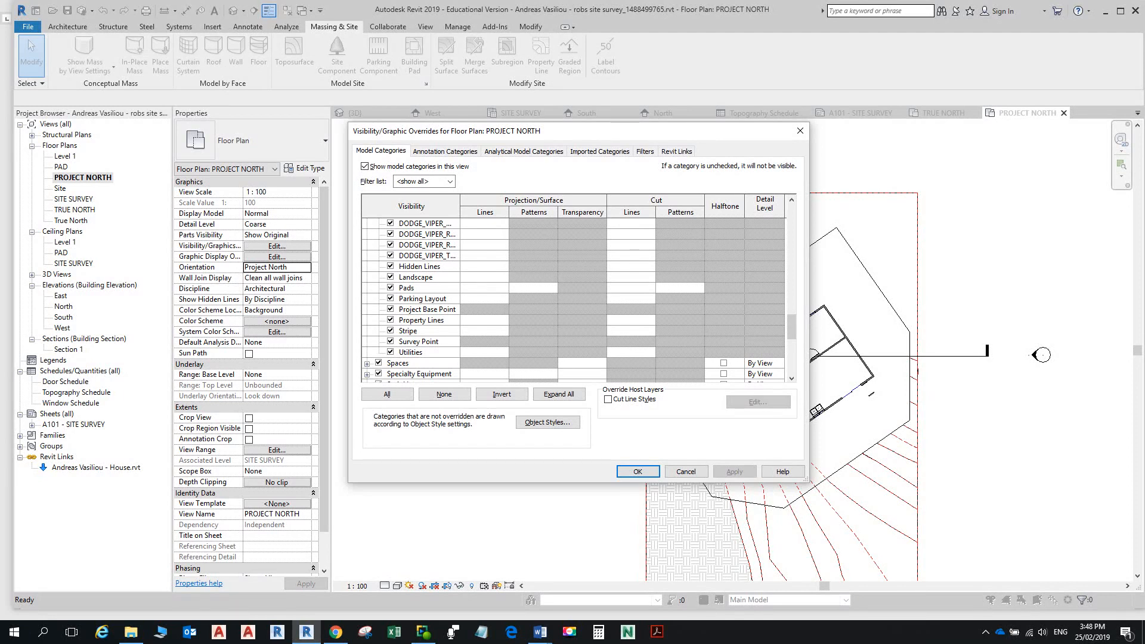
left_click(391, 341)
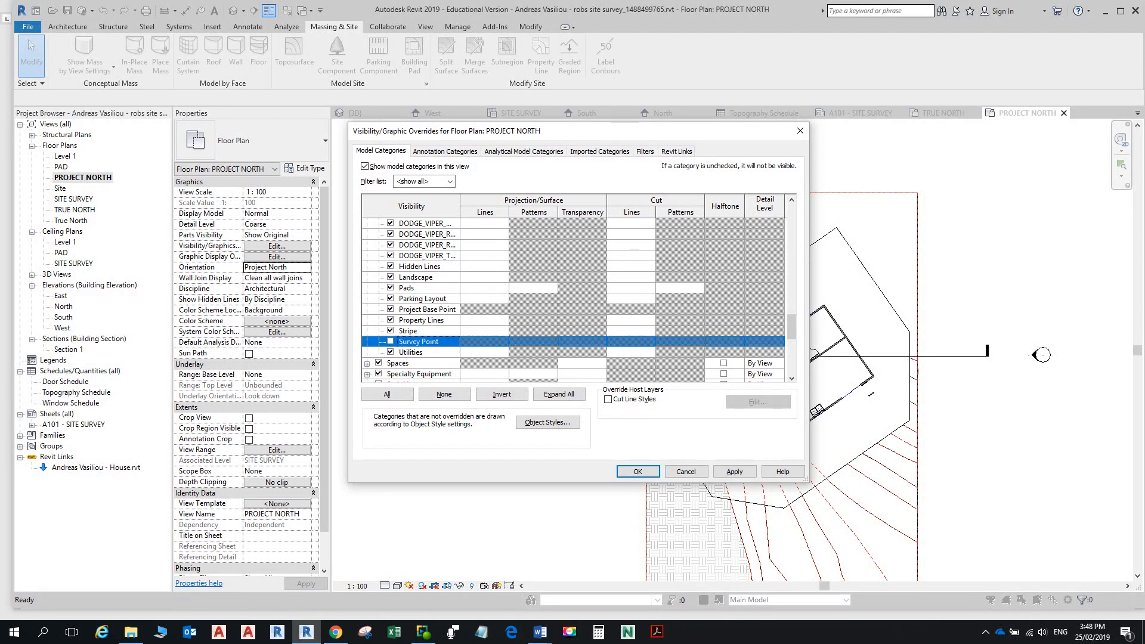
left_click(636, 472)
scroll(724, 355, "up", 3)
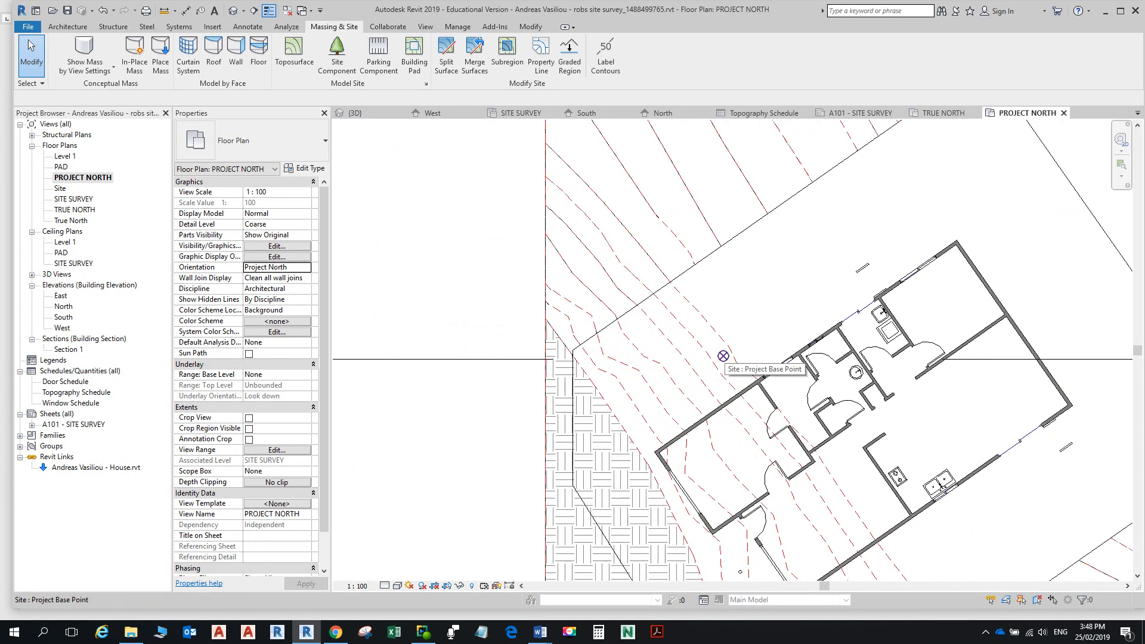
Step: Reopen VG, expand Site, uncheck Survey Point again and click OK
key("alt+Tab")
key("alt+Tab")
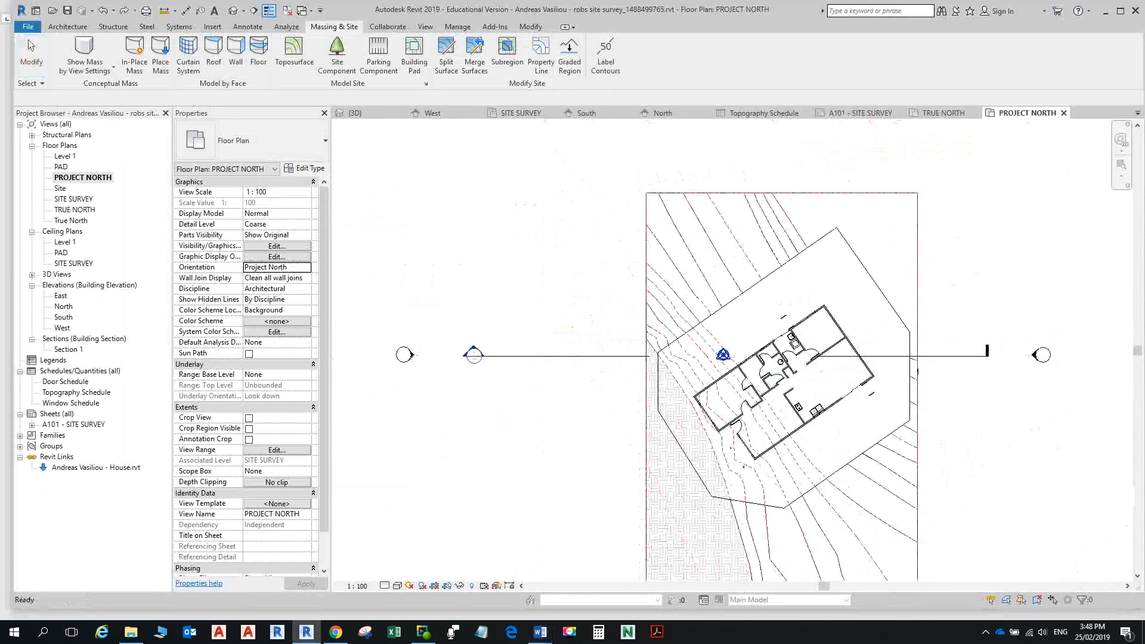
scroll(723, 355, "up", 8)
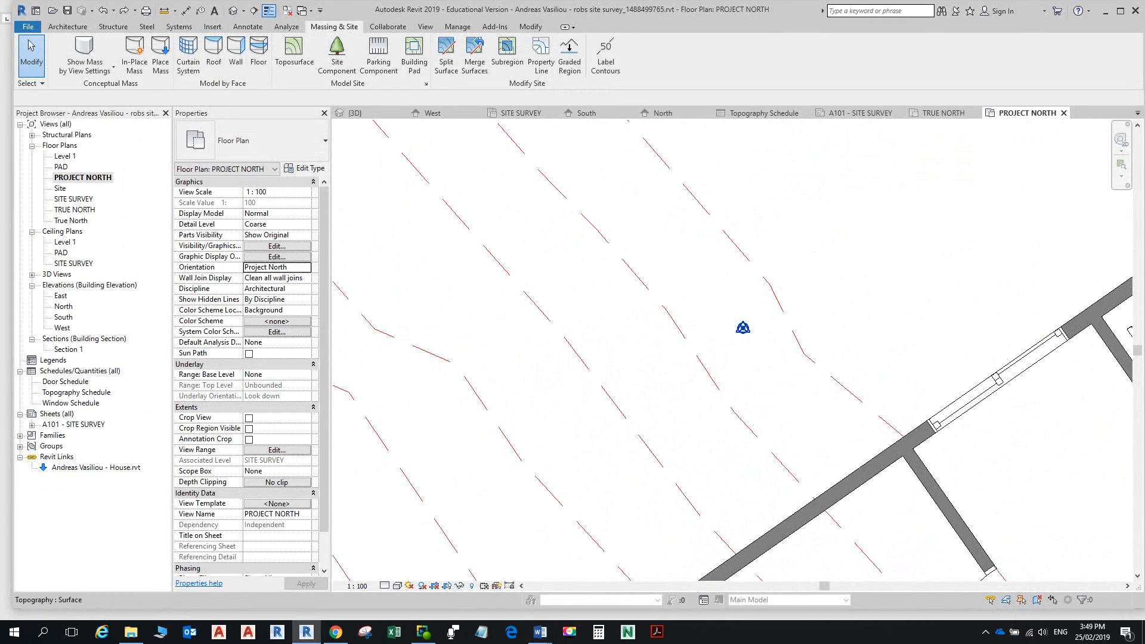
key("v")
key("g")
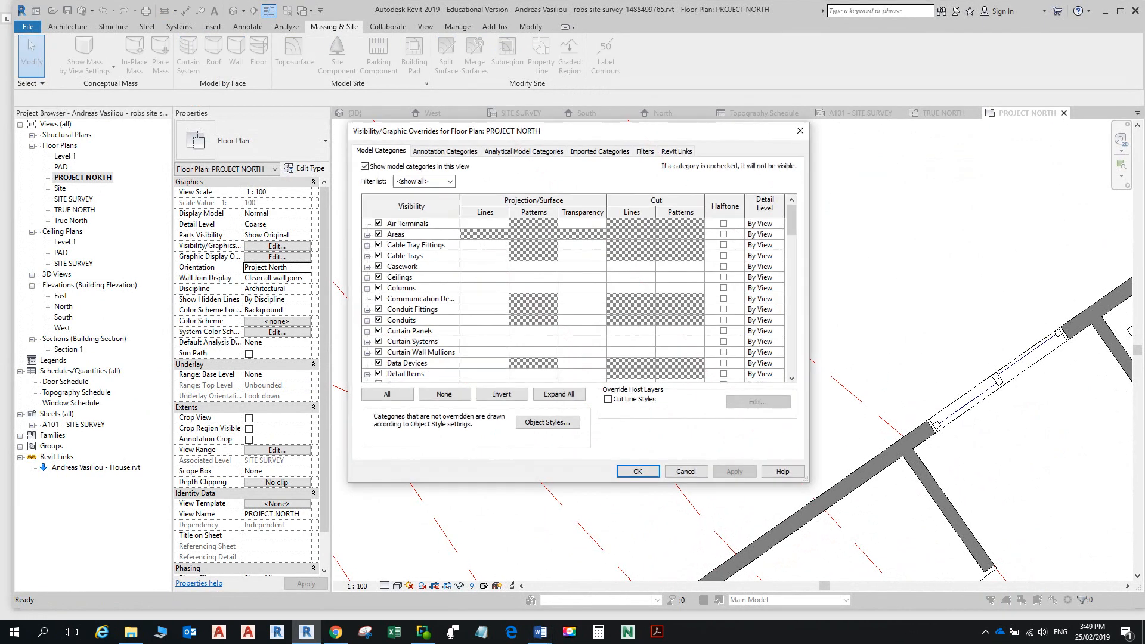
left_click(411, 341)
key("s")
scroll(572, 300, "up", 7)
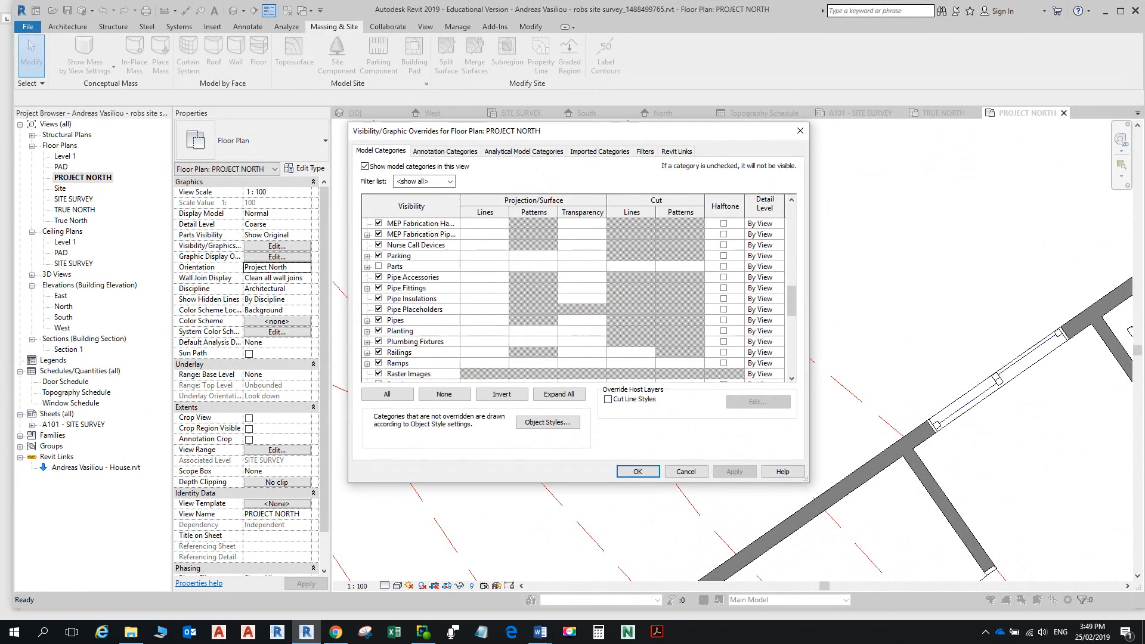
scroll(573, 300, "down", 12)
scroll(573, 300, "down", 2)
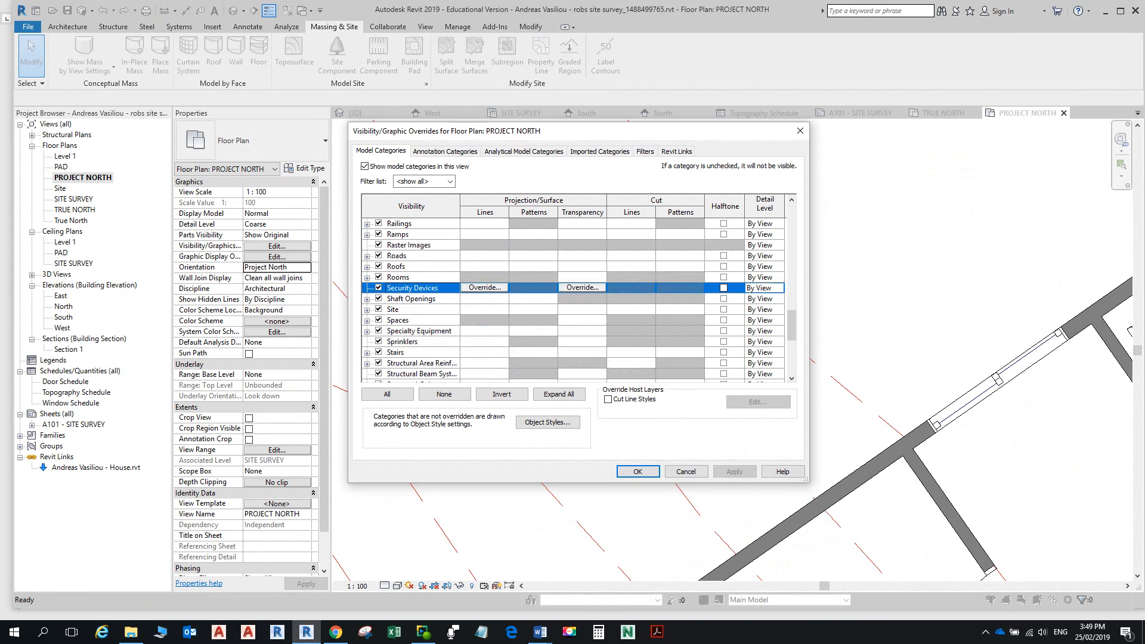
left_click(368, 309)
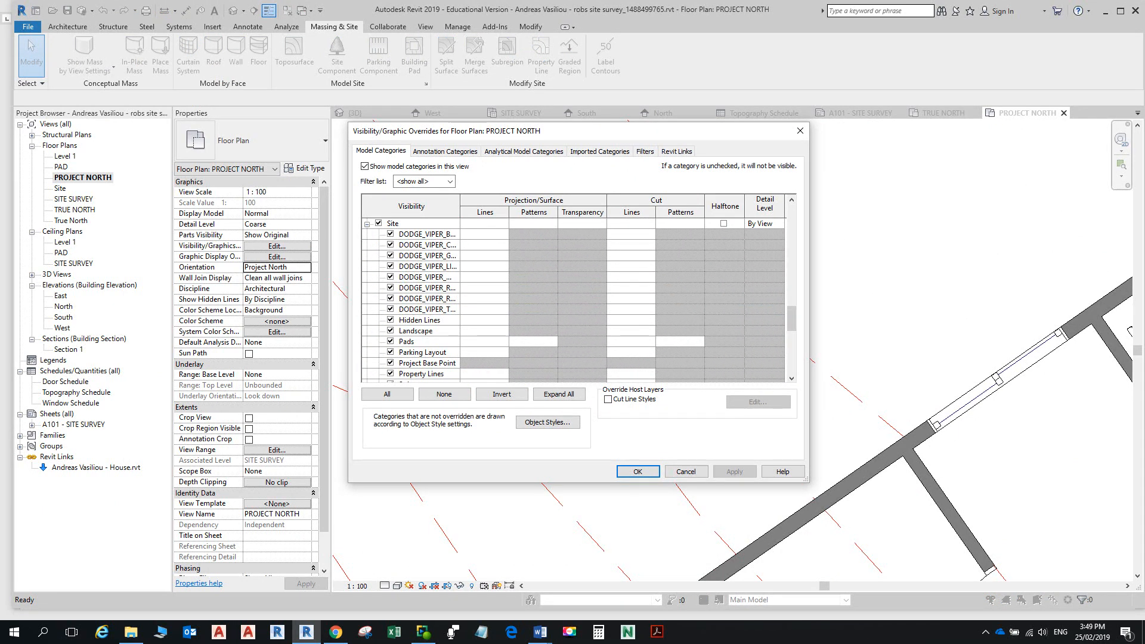
scroll(573, 301, "down", 4)
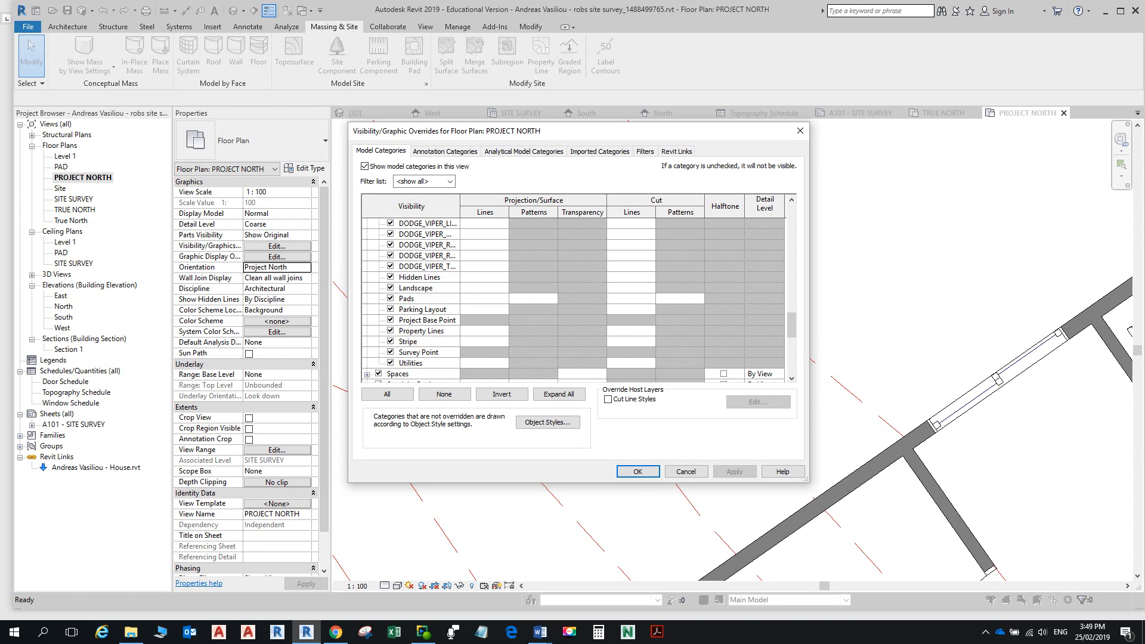
left_click(390, 352)
left_click(637, 472)
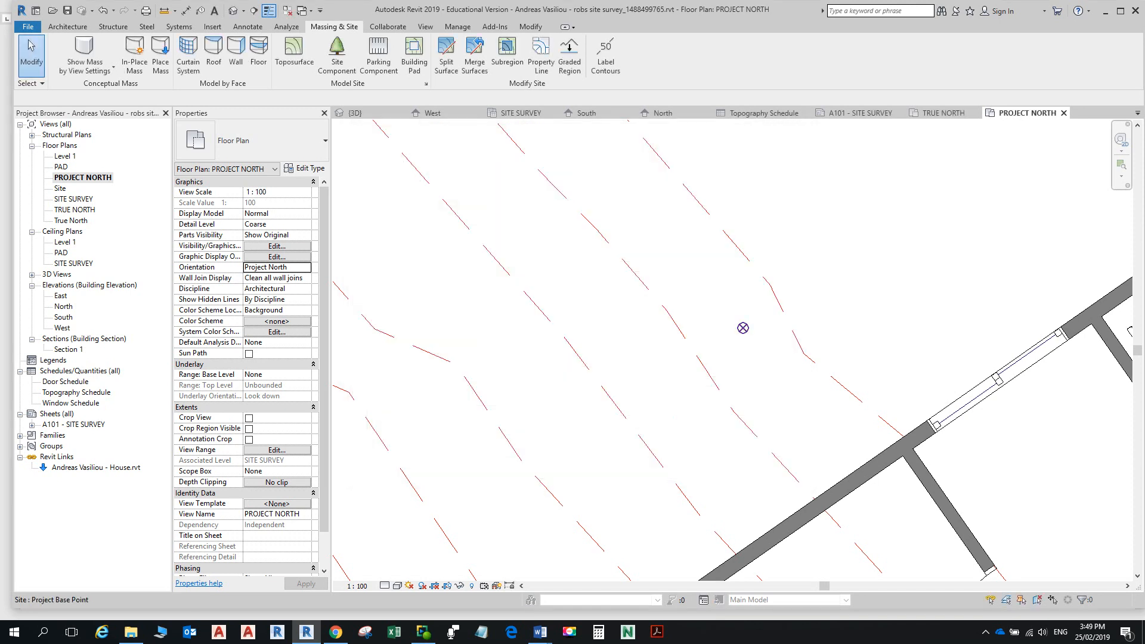
Step: Select the Project Base Point to read Elev 0.0 and Angle to True North 0.00°, then frame the whole site
left_click(743, 328)
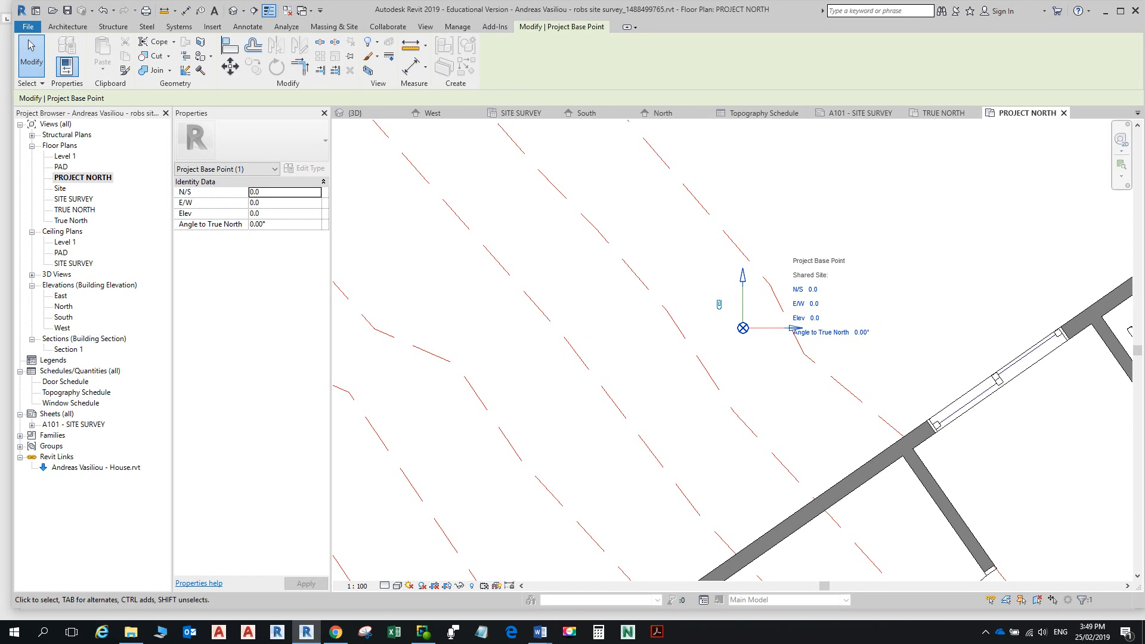
scroll(844, 310, "down", 5)
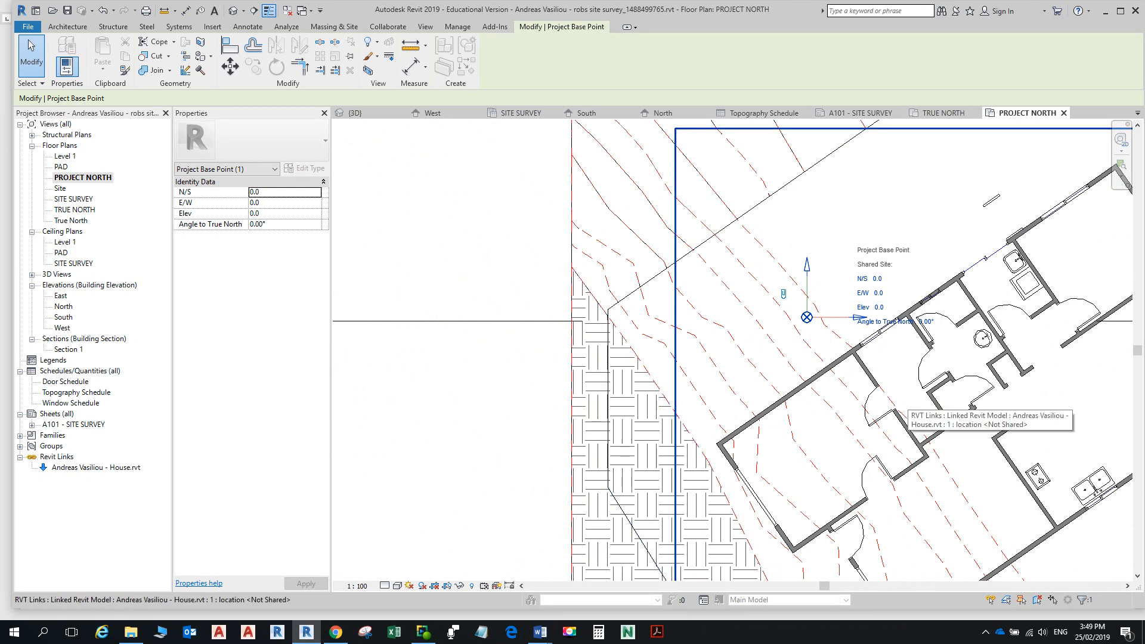
scroll(877, 380, "down", 5)
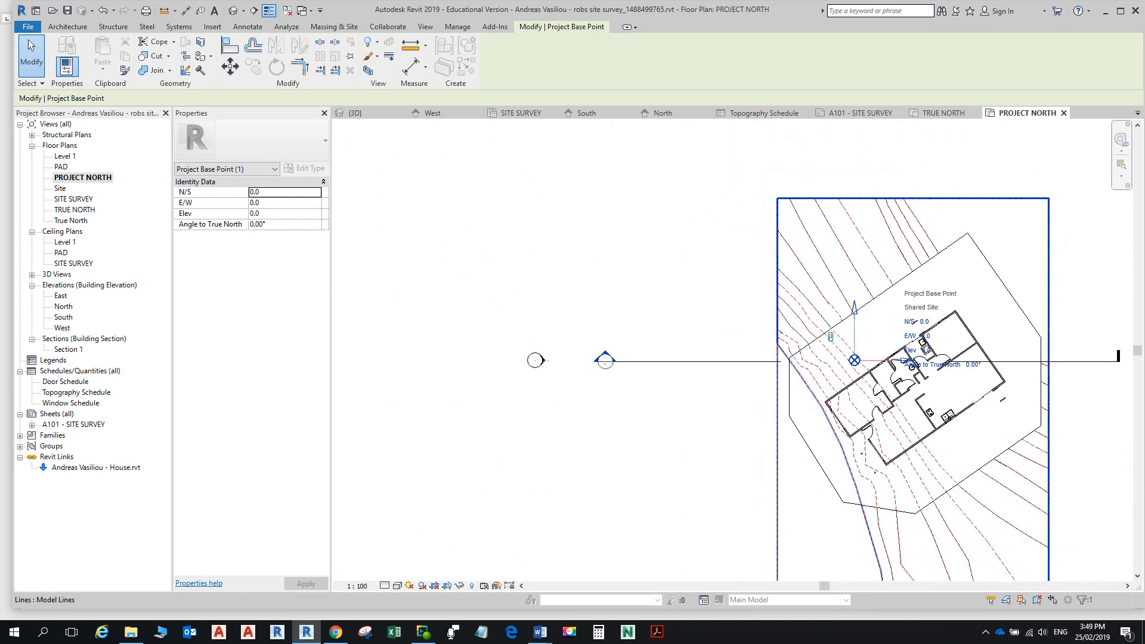
middle_click_drag(877, 380, 733, 347)
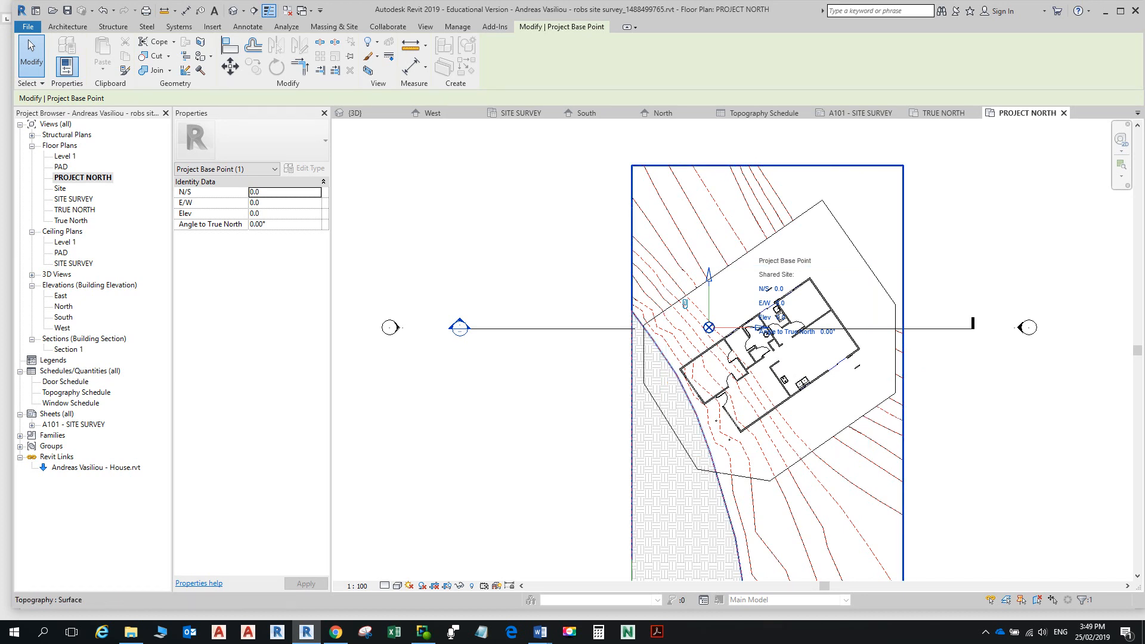
key("alt+Tab")
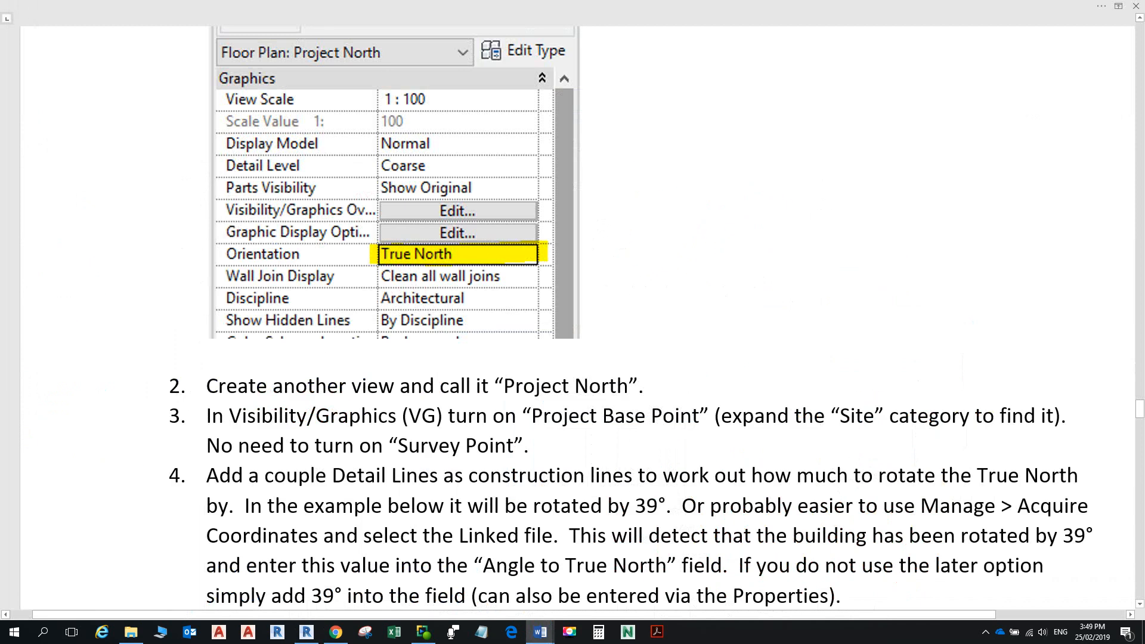
Step: Scroll to step 4 in Word and highlight the Acquire Coordinates instruction
scroll(573, 322, "down", 3)
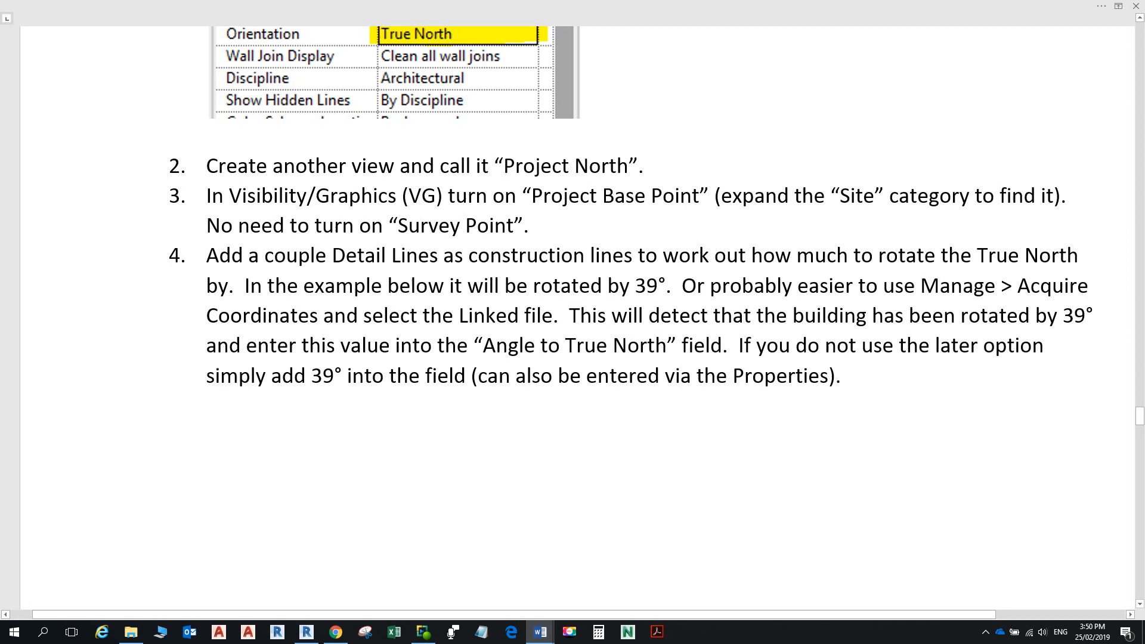
left_click_drag(920, 286, 1093, 286)
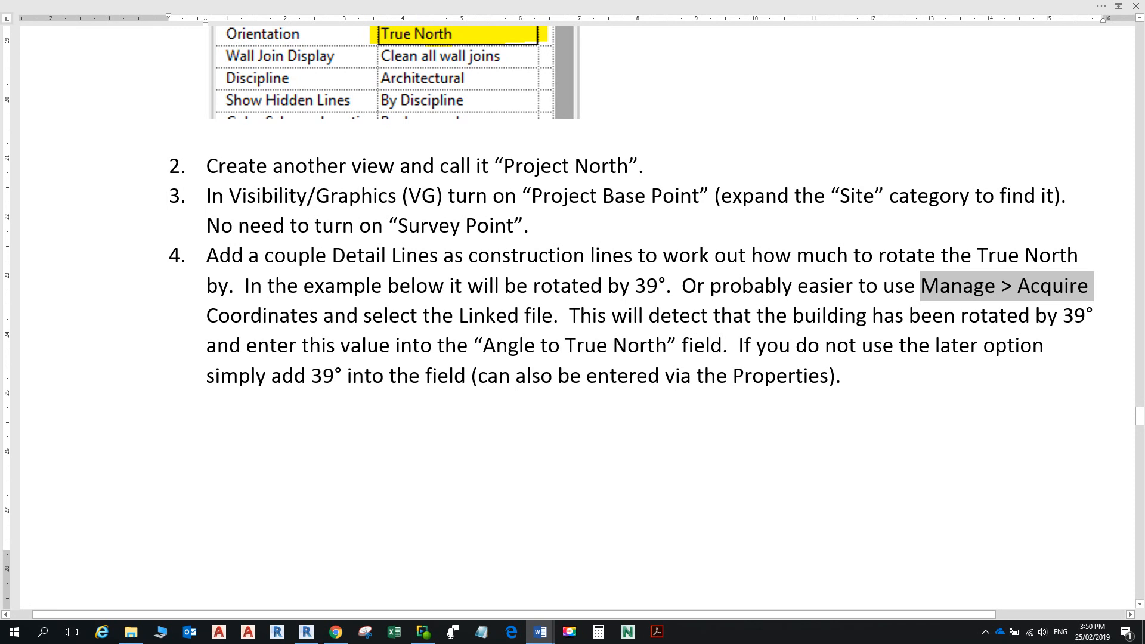
key("alt+Tab")
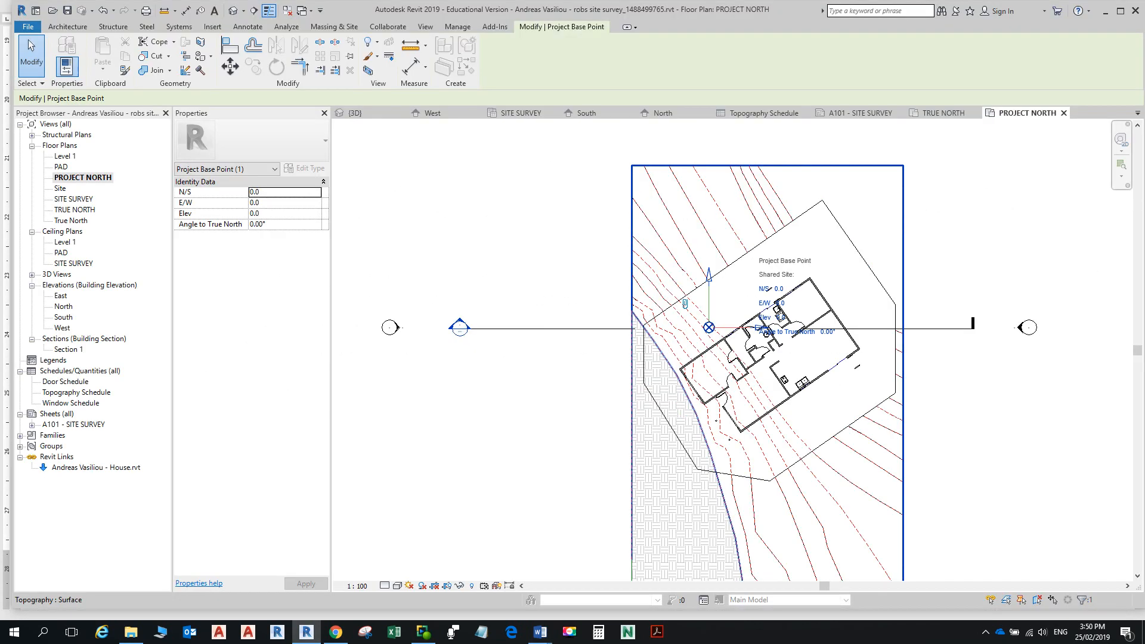
Step: Try editing the base point's Angle to True North, then cancel and deselect
left_click(268, 224)
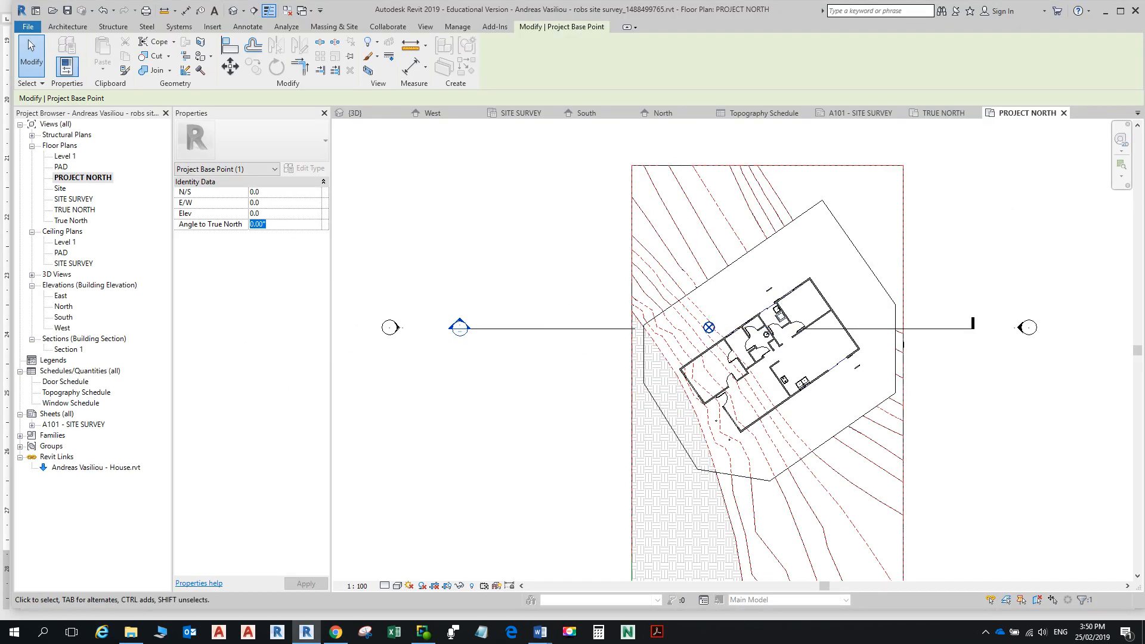
left_click(827, 332)
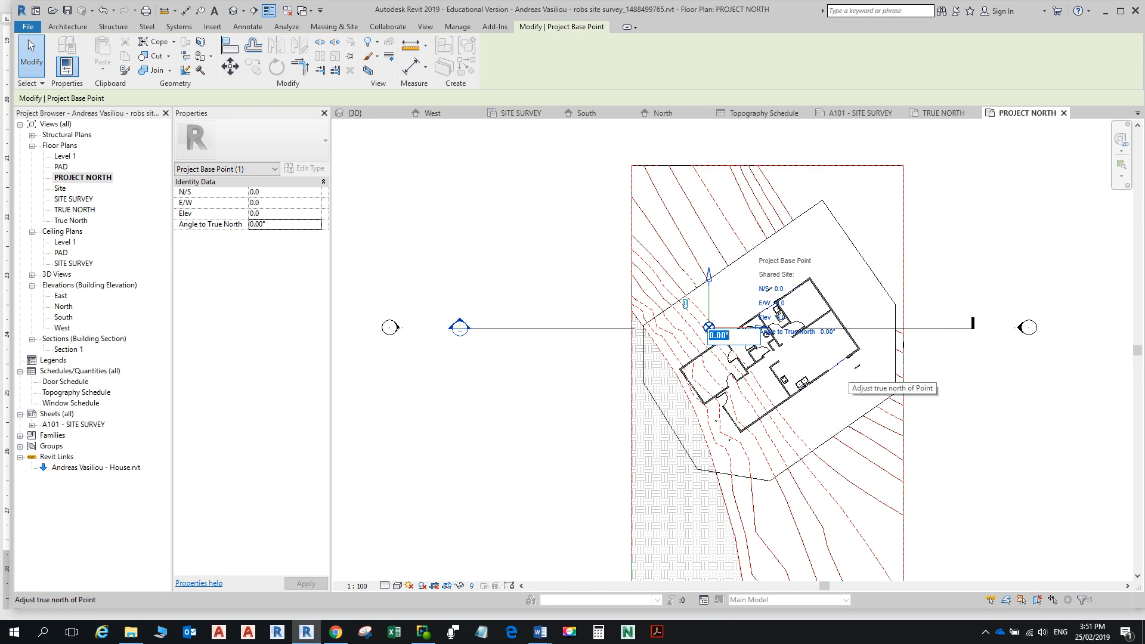
key("Escape")
key("Escape")
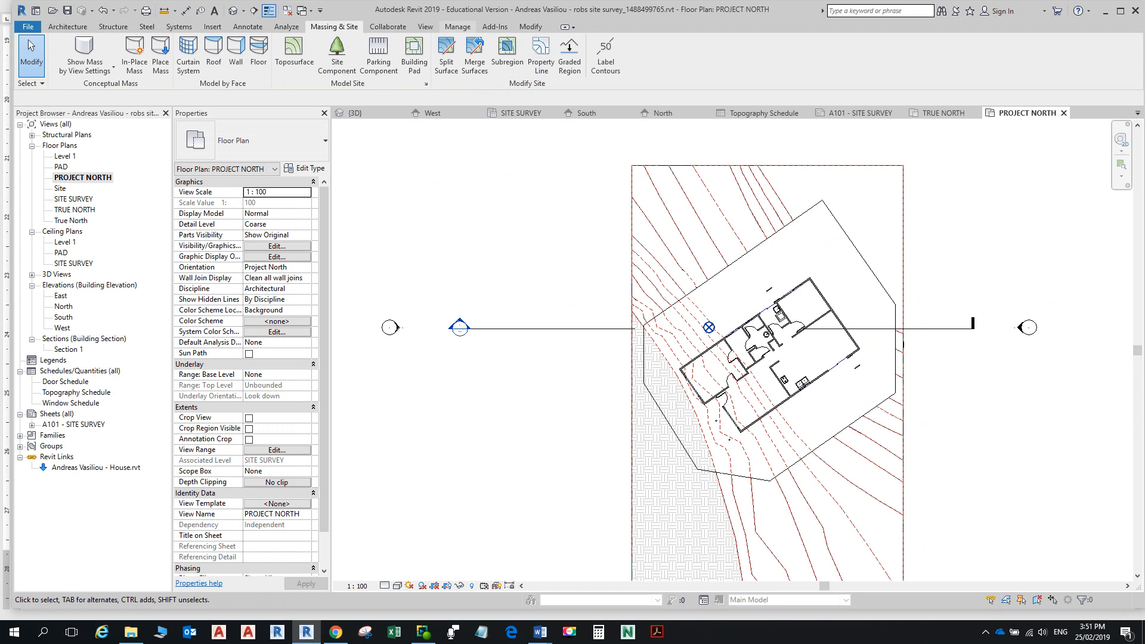
Step: Acquire Coordinates from the linked House.rvt and confirm the base point's angle now reads 35.00°
left_click(457, 27)
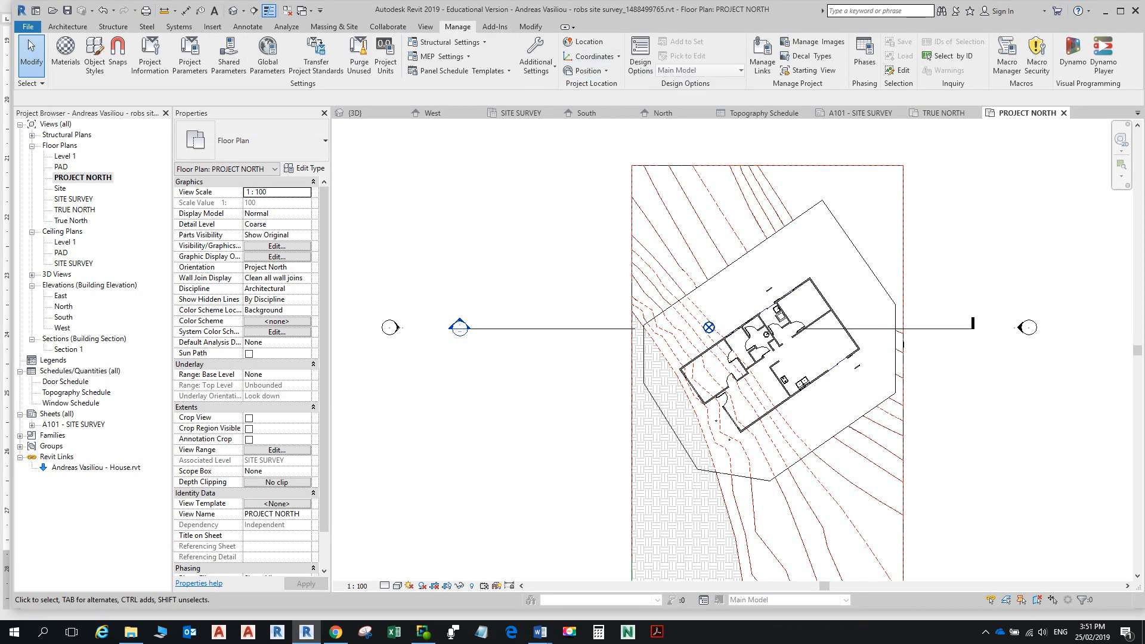
left_click(593, 56)
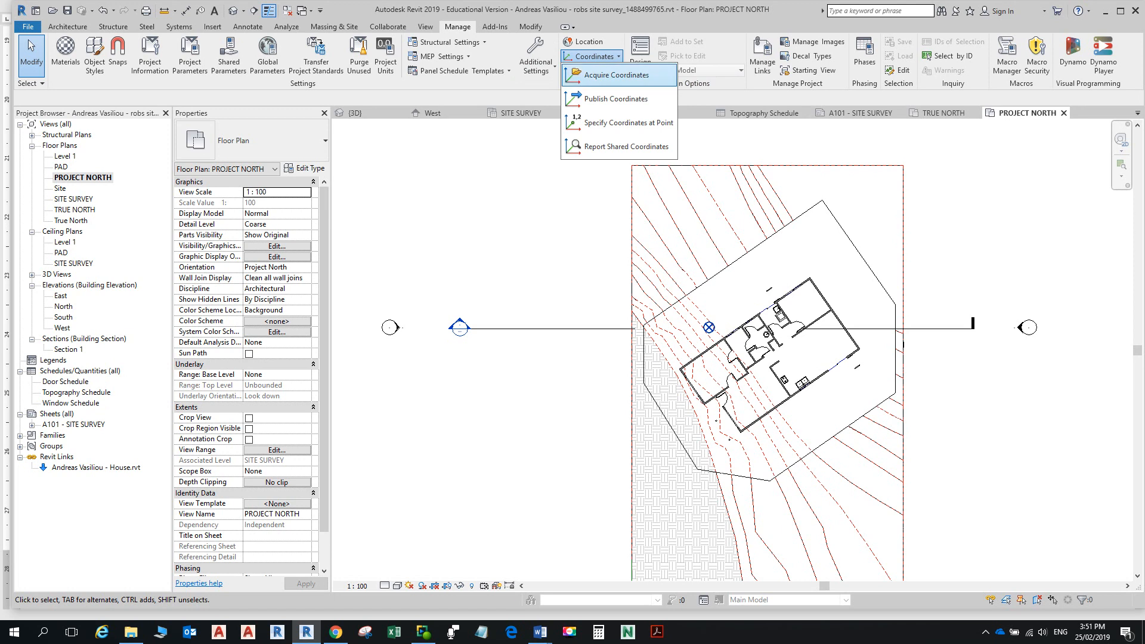
left_click(616, 74)
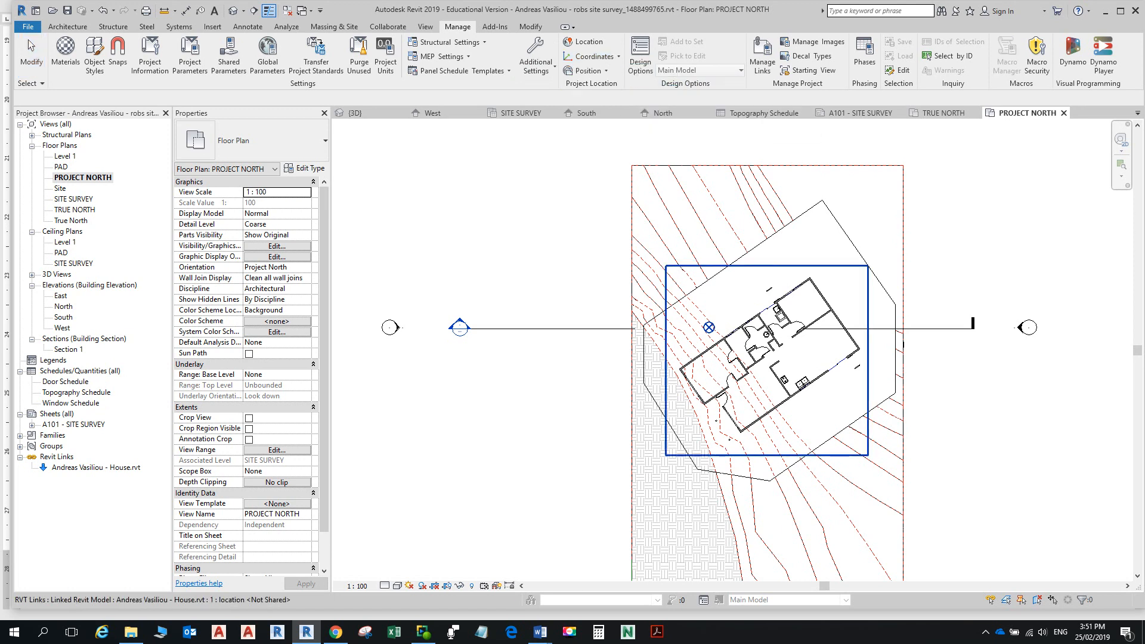
left_click(773, 304)
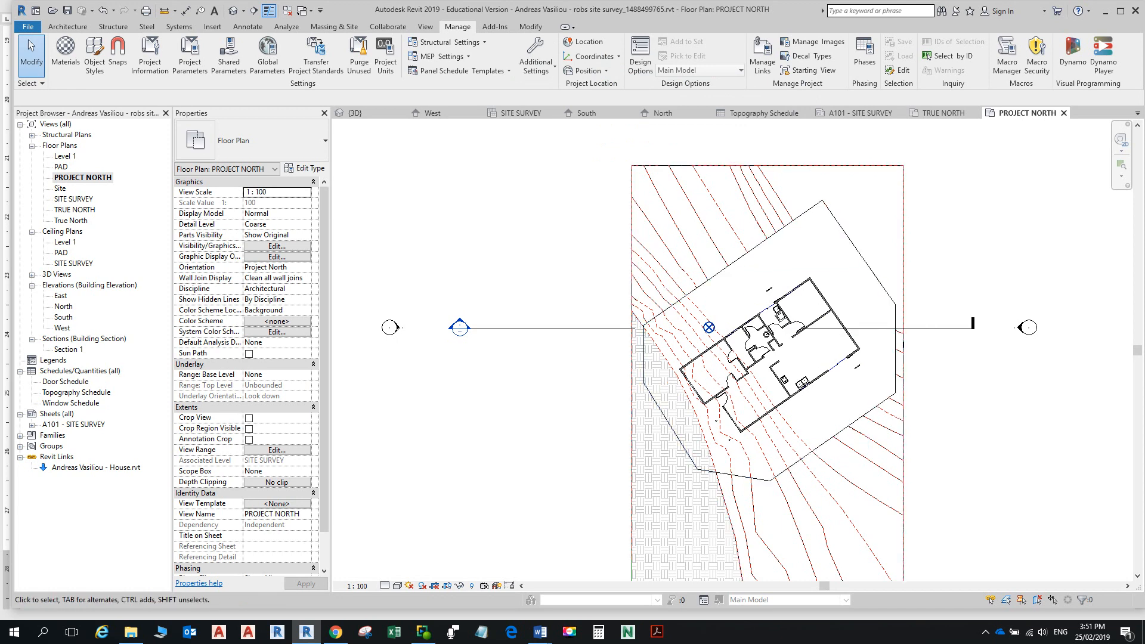
left_click(709, 328)
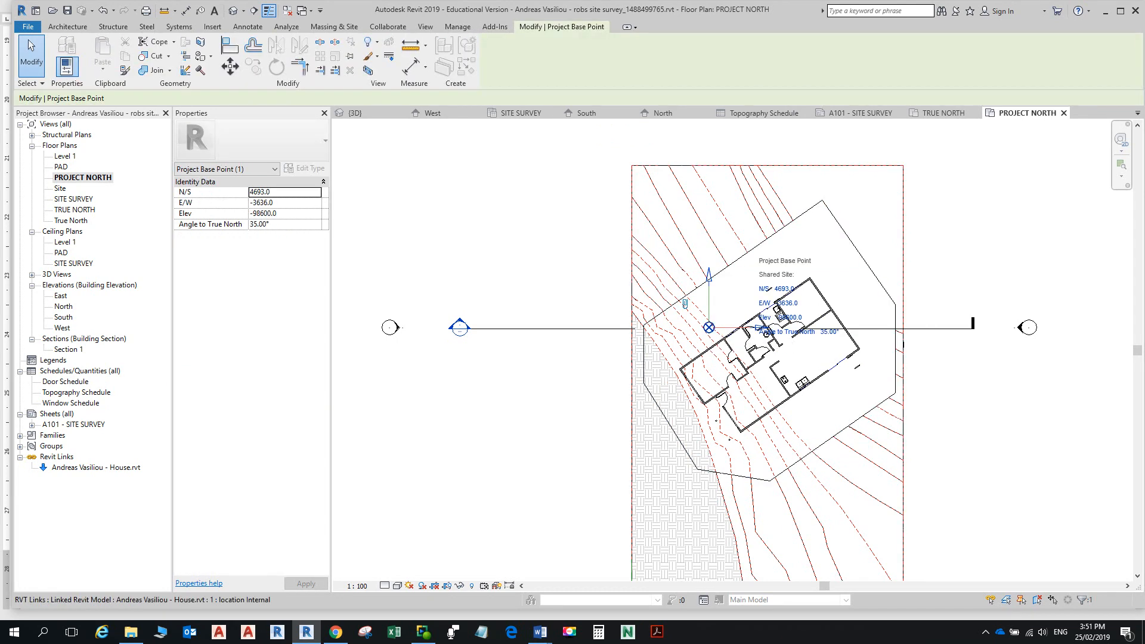
scroll(835, 329, "up", 3)
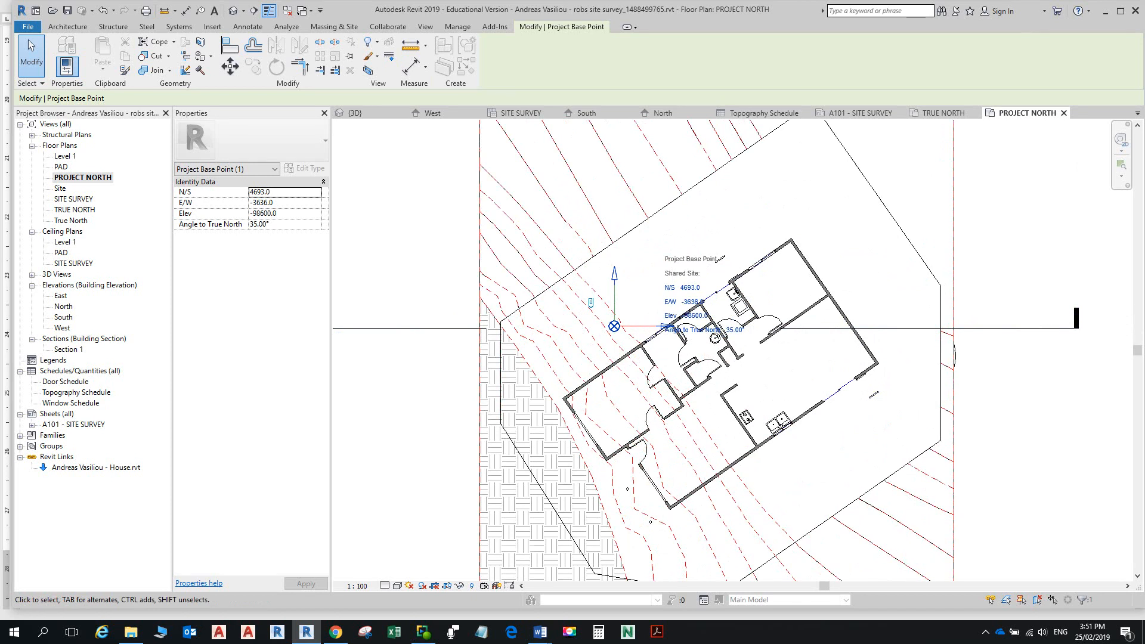
key("alt+Tab")
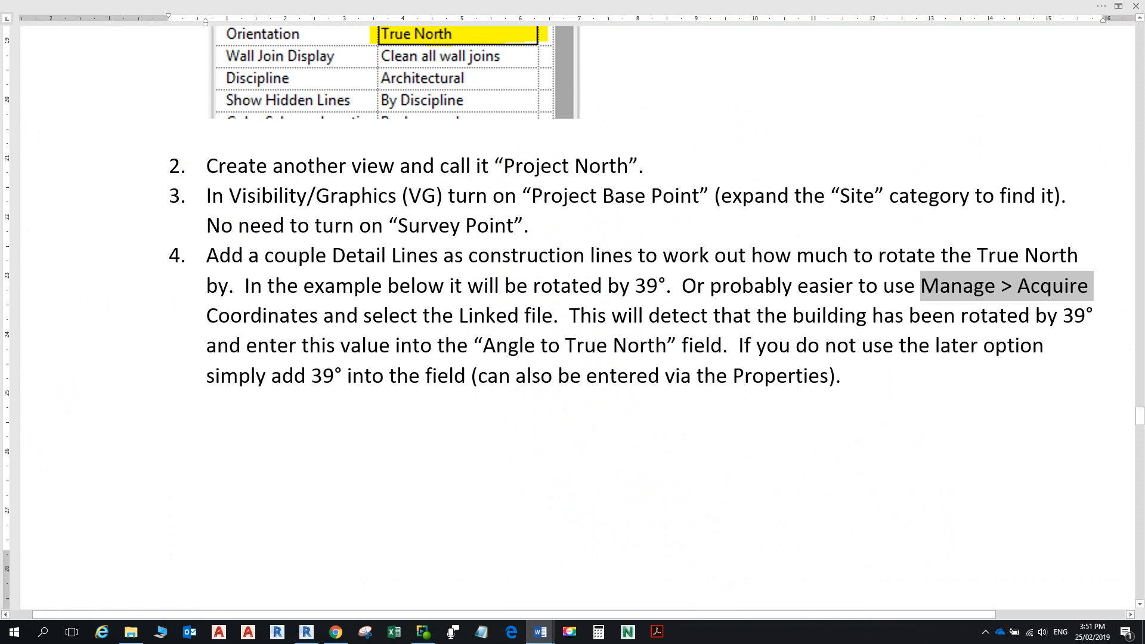
Step: Read Word steps 5–8 on the reversed True/Project North, then deselect the Project Base Point in Revit
scroll(577, 317, "down", 10)
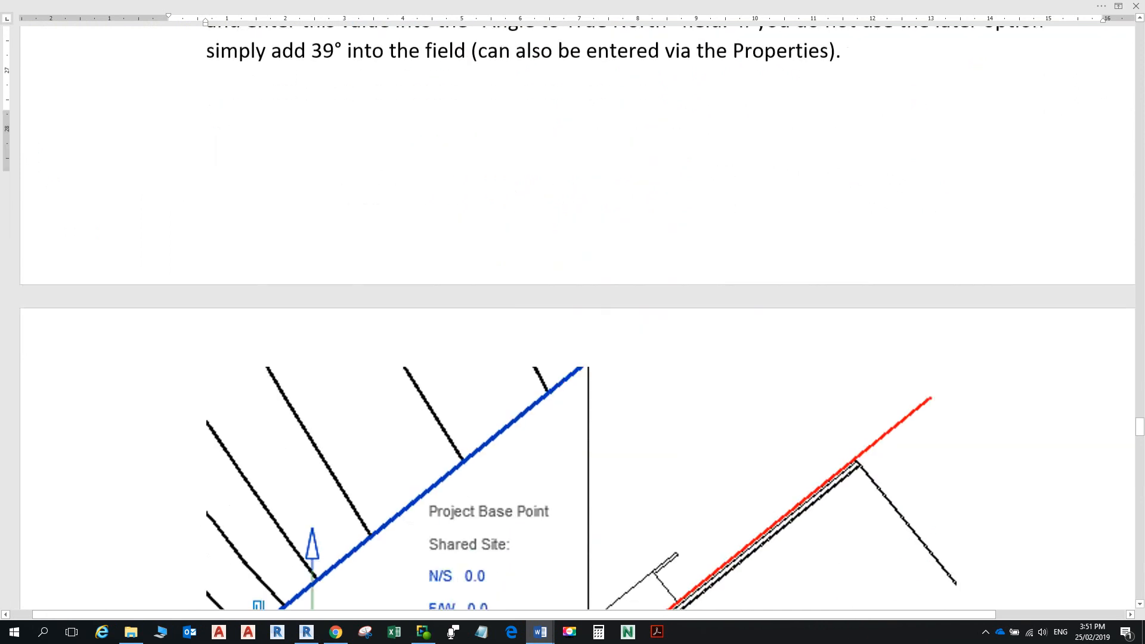
scroll(577, 317, "down", 7)
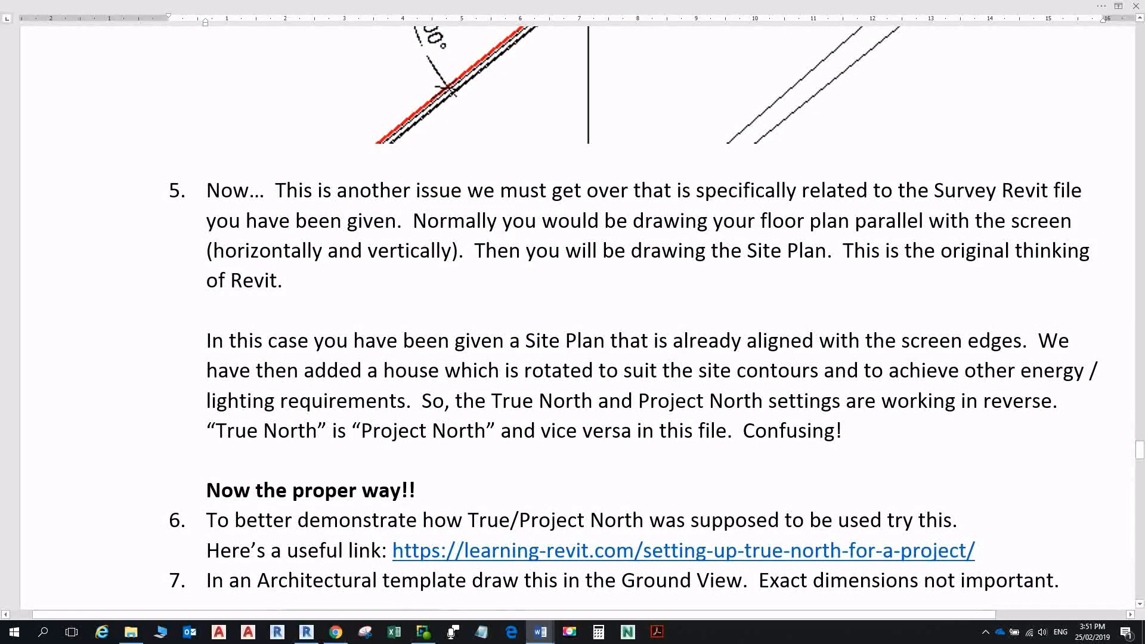
scroll(577, 317, "up", 5)
scroll(577, 317, "down", 3)
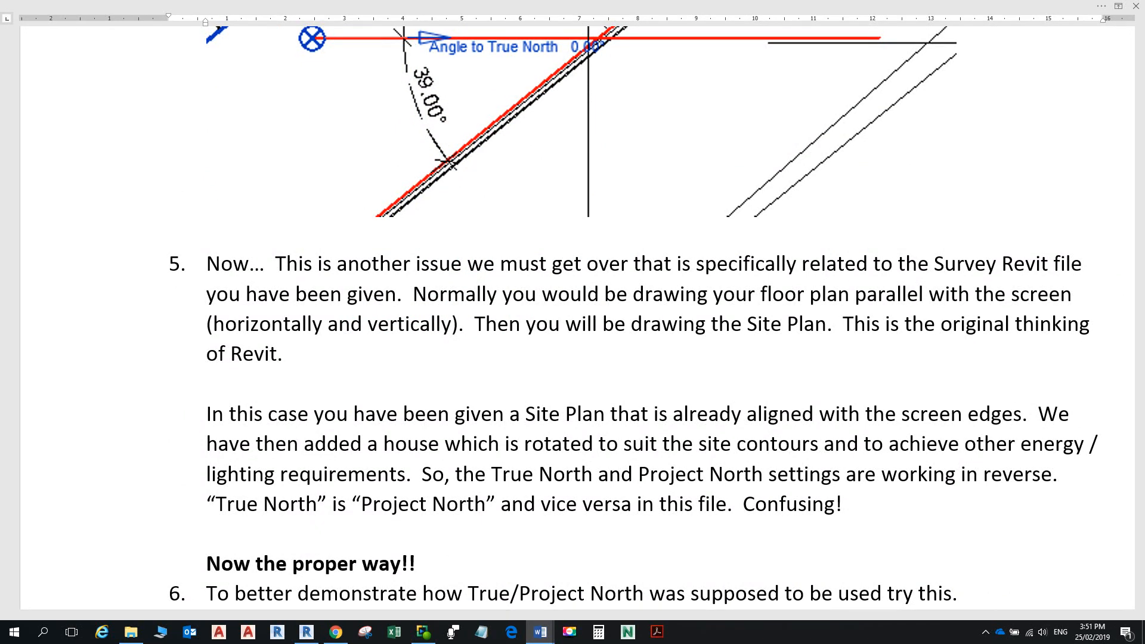
scroll(572, 316, "down", 3)
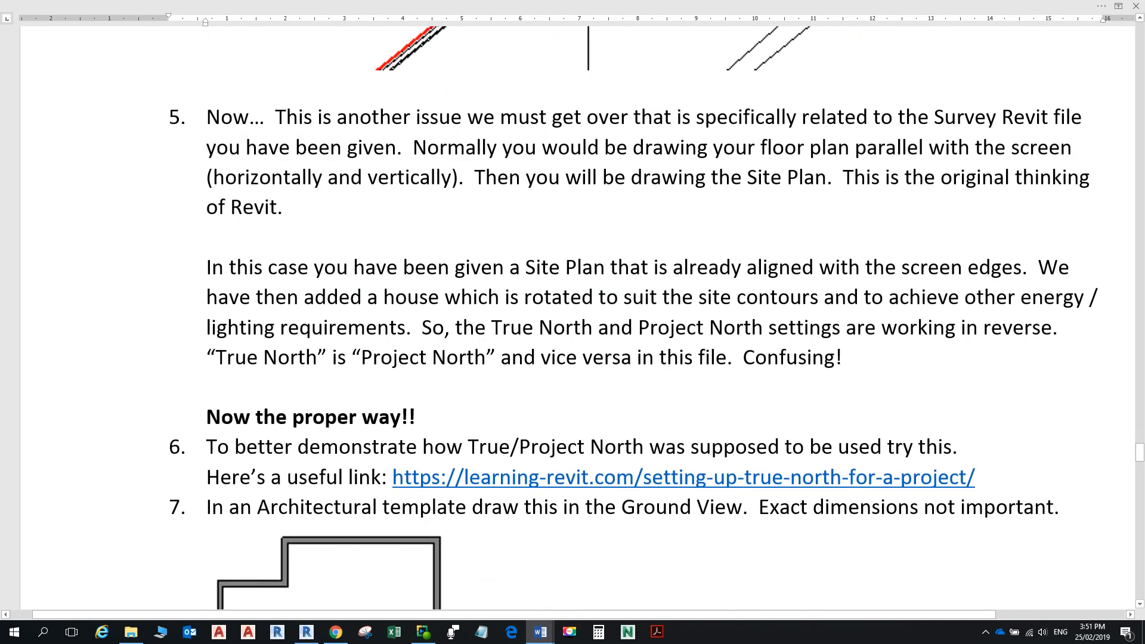
scroll(573, 316, "down", 4)
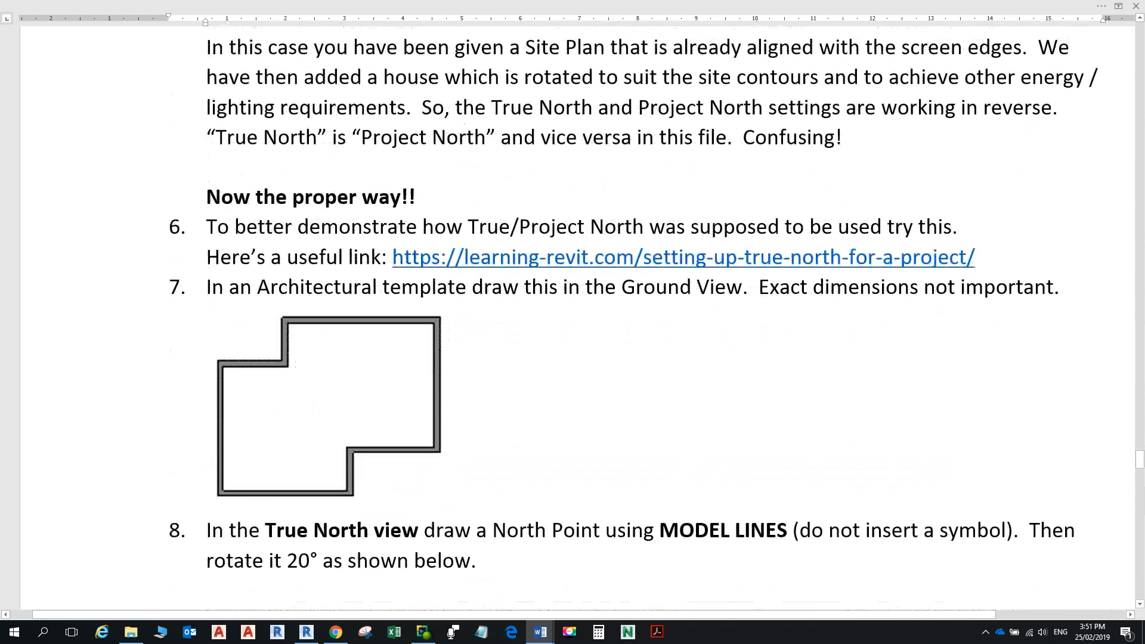
scroll(656, 256, "up", 1)
scroll(572, 316, "up", 5)
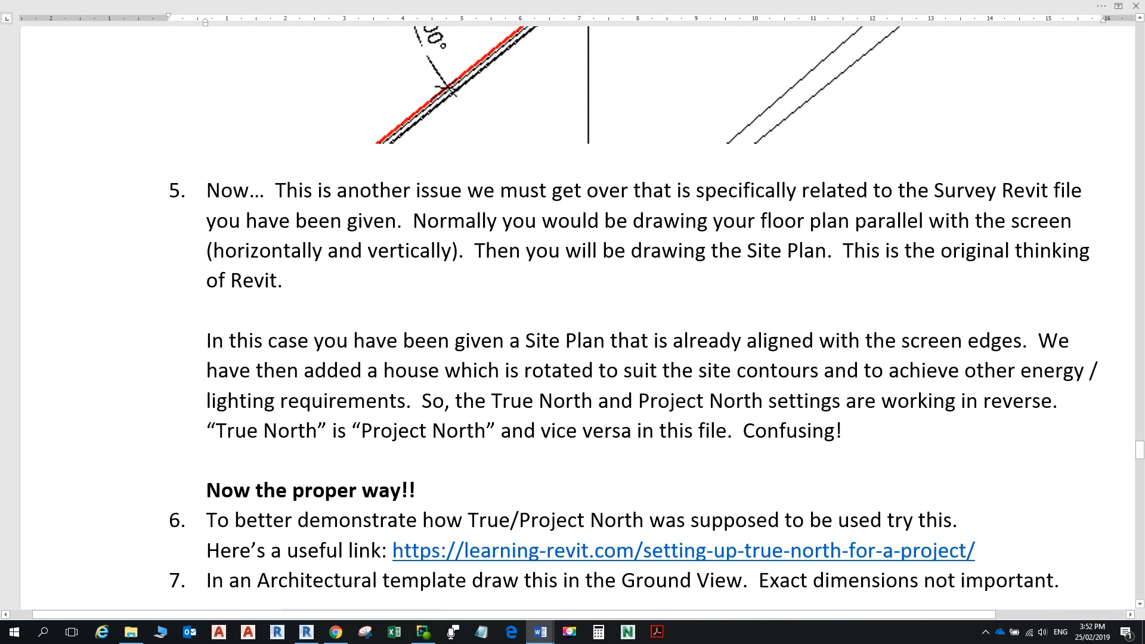
scroll(573, 322, "down", 4)
scroll(573, 322, "up", 2, "ctrl")
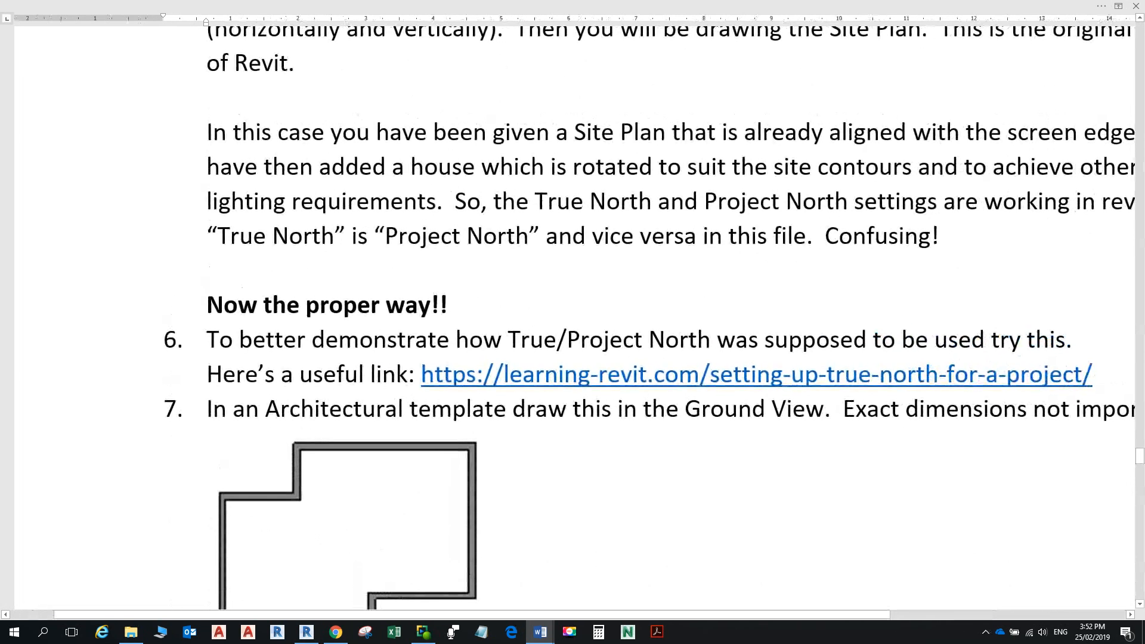
left_click_drag(826, 237, 874, 237)
key("alt+Tab")
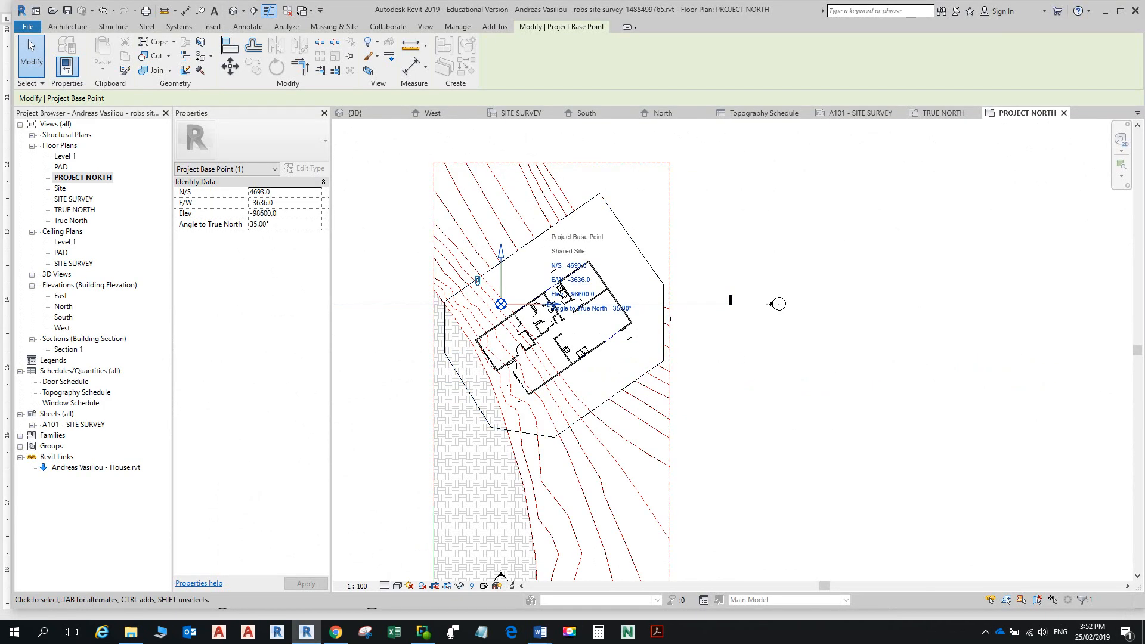
key("Escape")
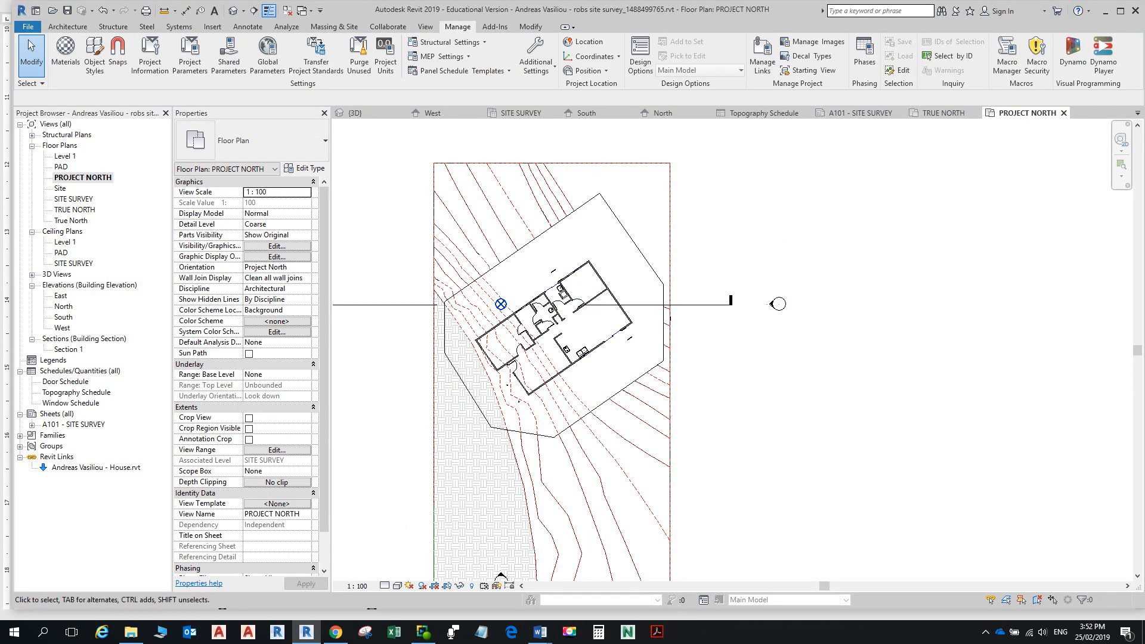
left_click(74, 210)
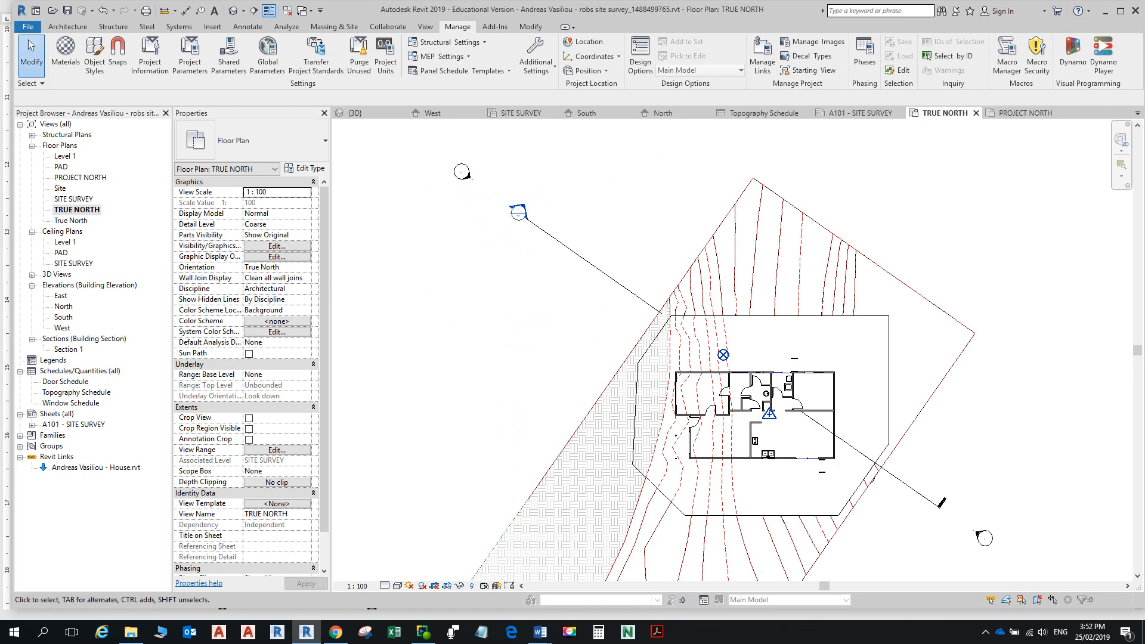
scroll(613, 328, "down", 2)
middle_click_drag(613, 328, 613, 242)
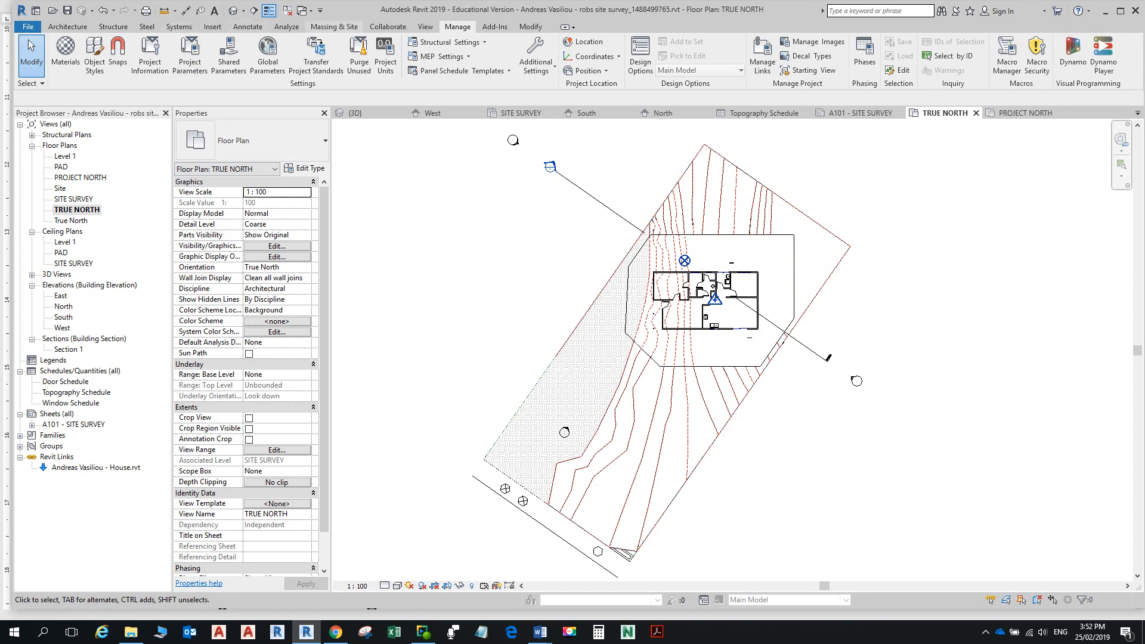
key("alt+Tab")
scroll(572, 316, "up", 10)
scroll(573, 322, "down", 5, "ctrl")
scroll(573, 322, "up", 7)
key("alt+Tab")
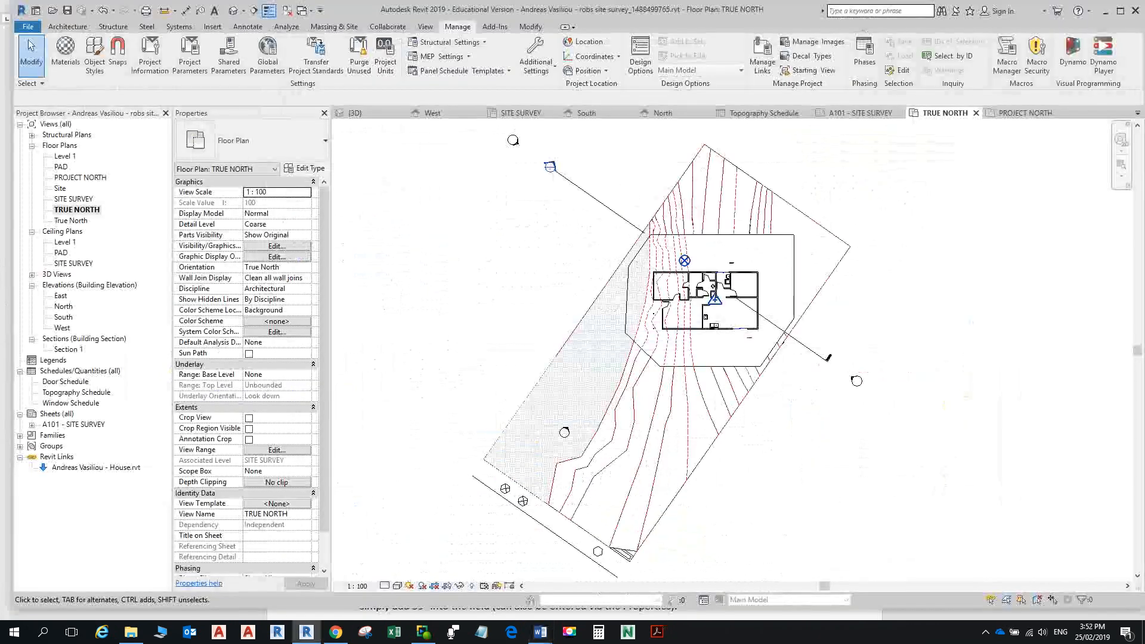
left_click(80, 178)
double_click(80, 178)
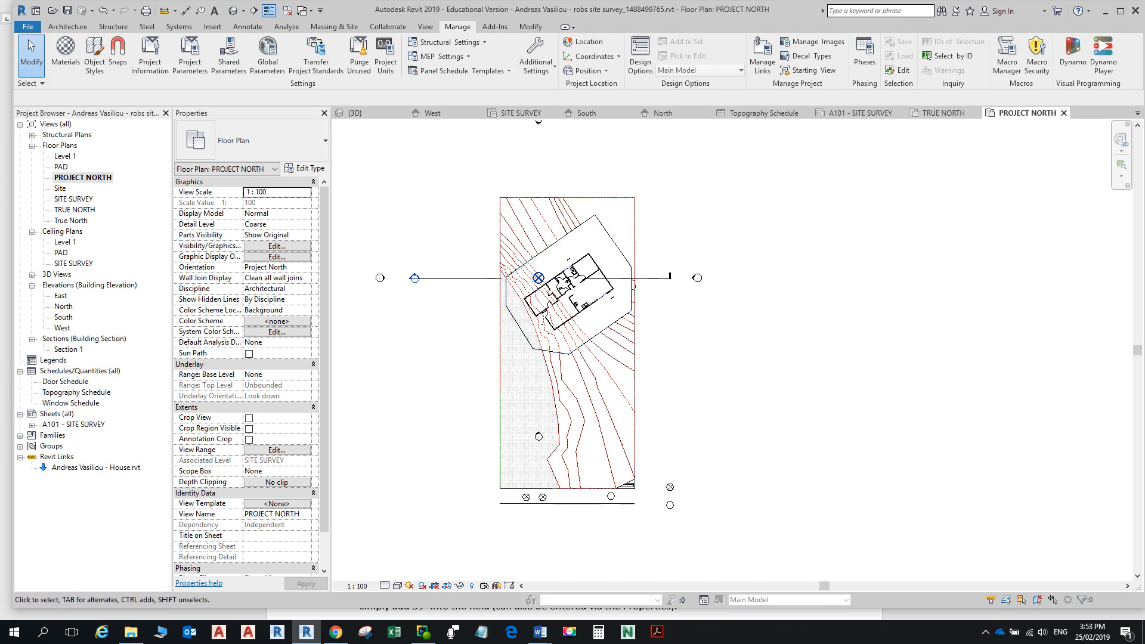
double_click(74, 210)
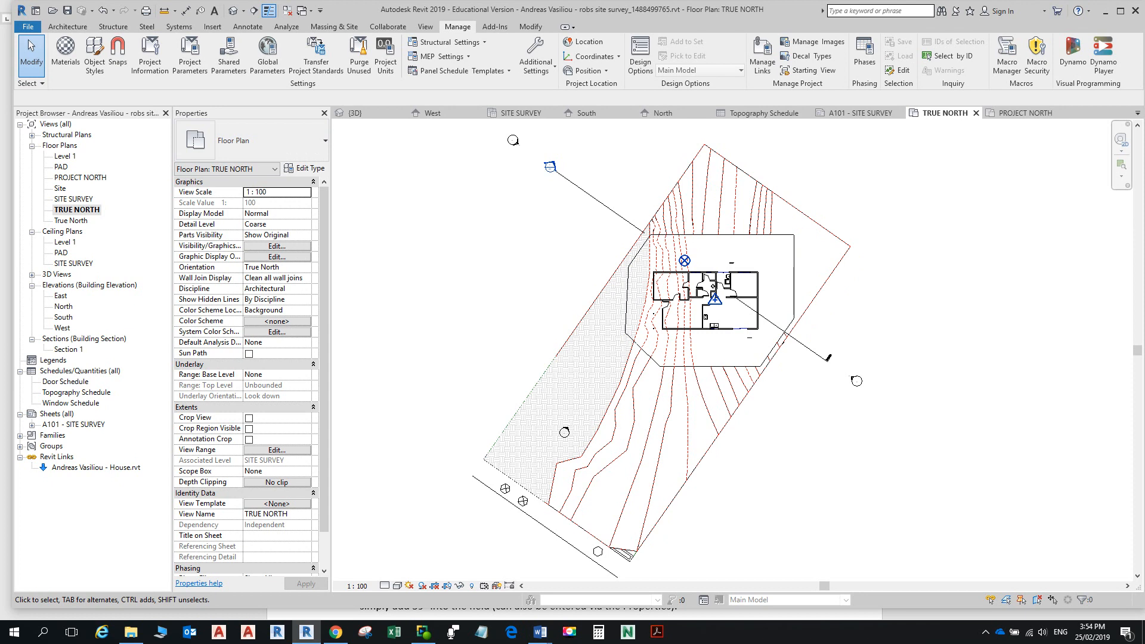
Step: View the Site plan in its True North orientation, then return to the PROJECT NORTH plan
double_click(60, 189)
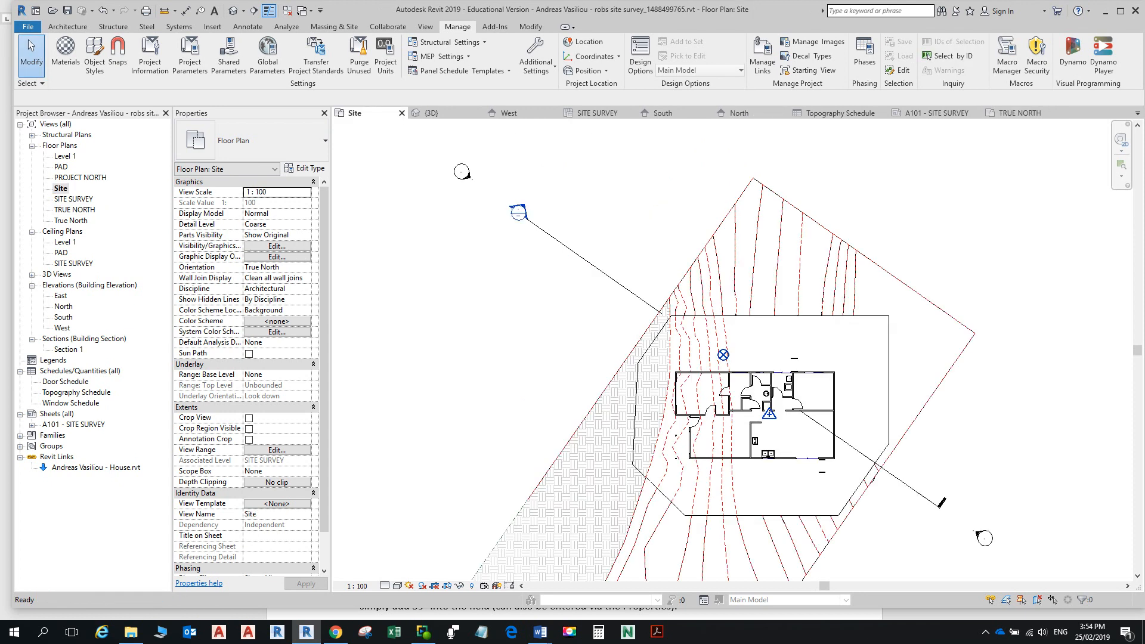
scroll(743, 337, "down", 2)
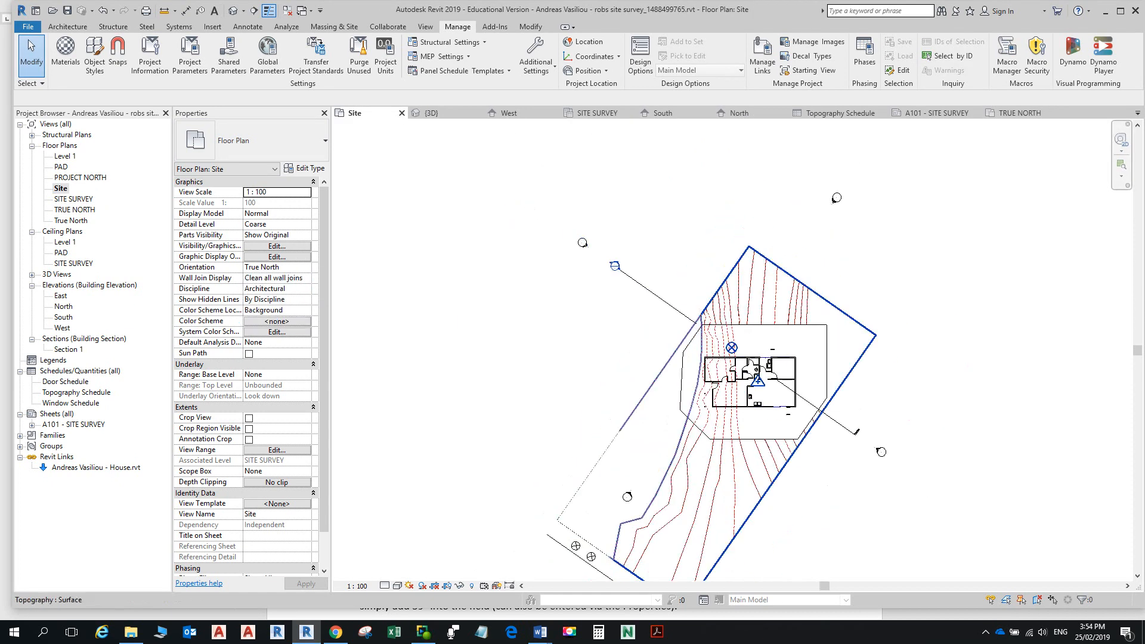
scroll(738, 352, "down", 2)
double_click(80, 177)
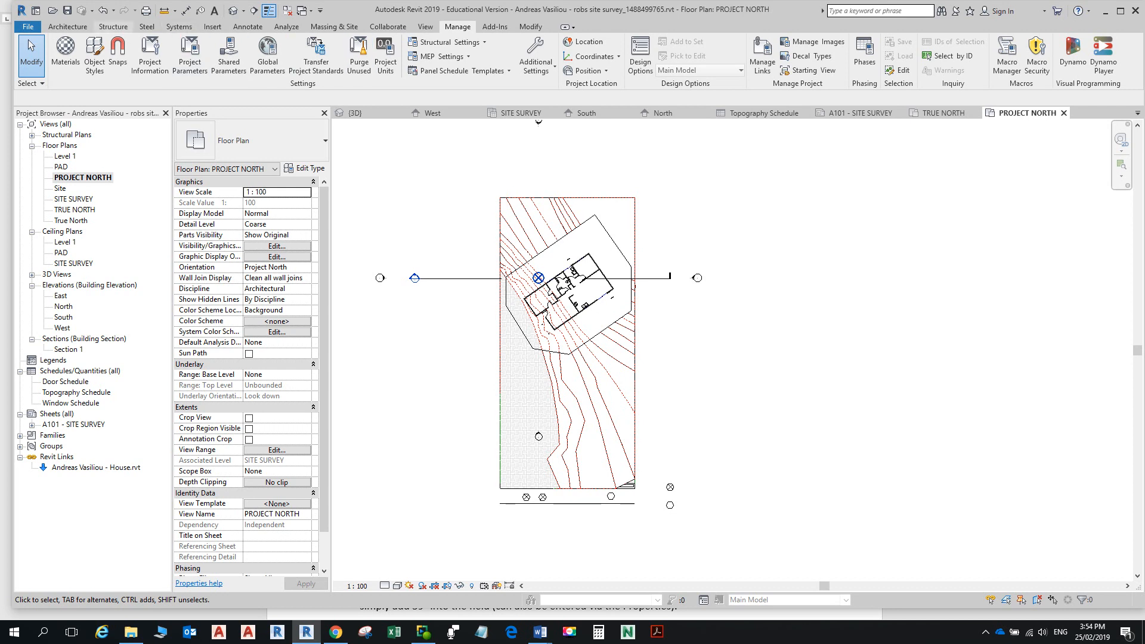
Step: Sketch the north arrow as chained model lines below-right of the site
left_click(67, 26)
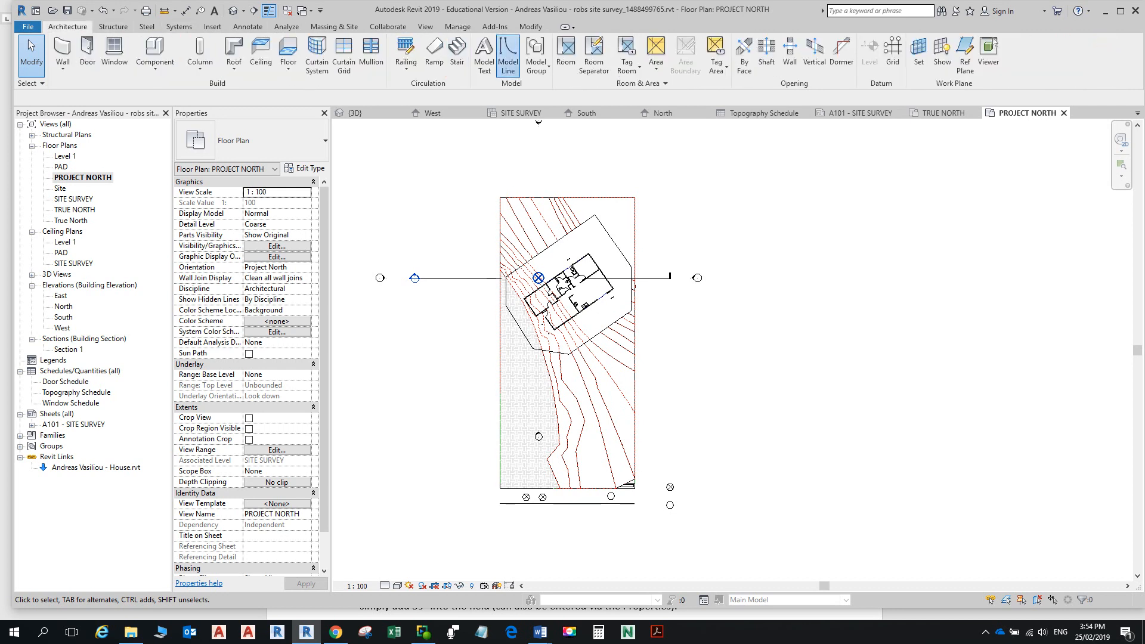
left_click(508, 56)
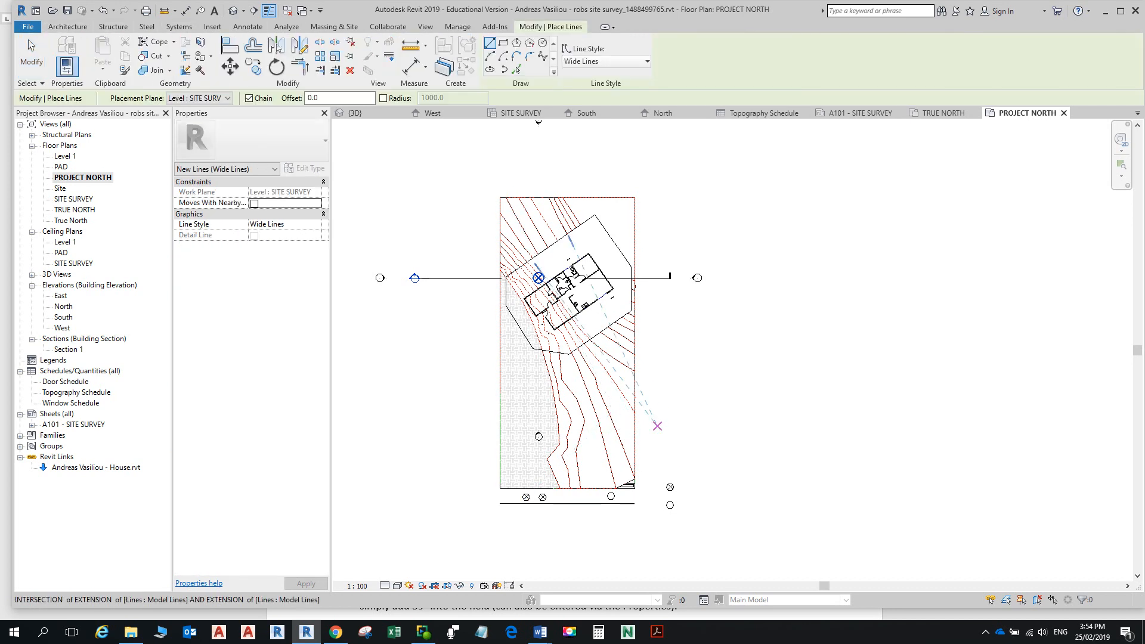
left_click(661, 400)
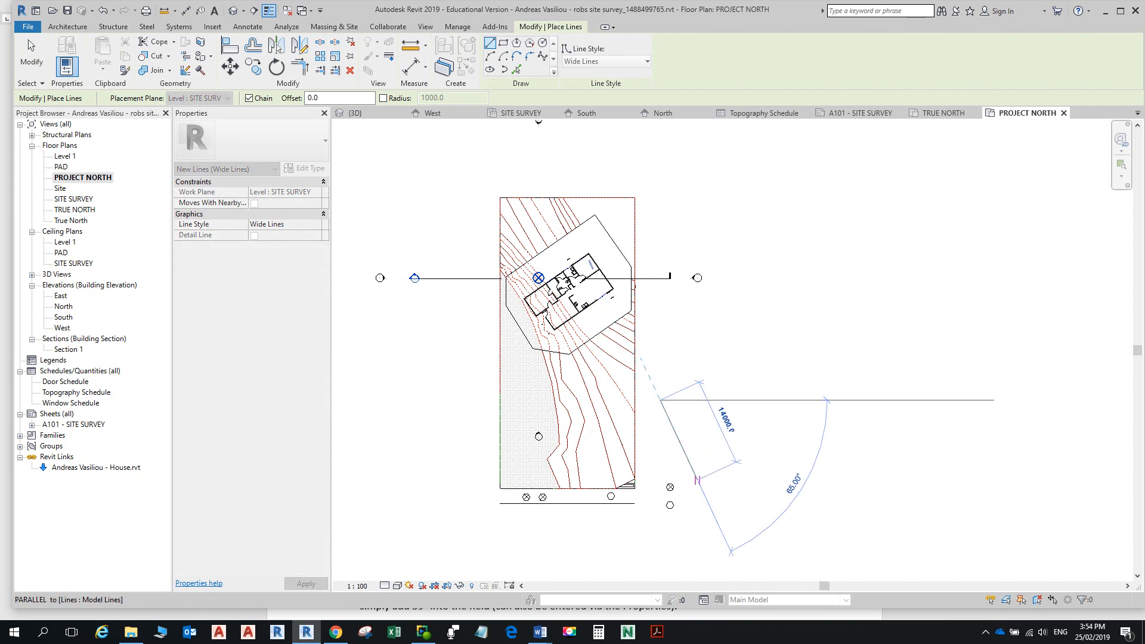
left_click(687, 466)
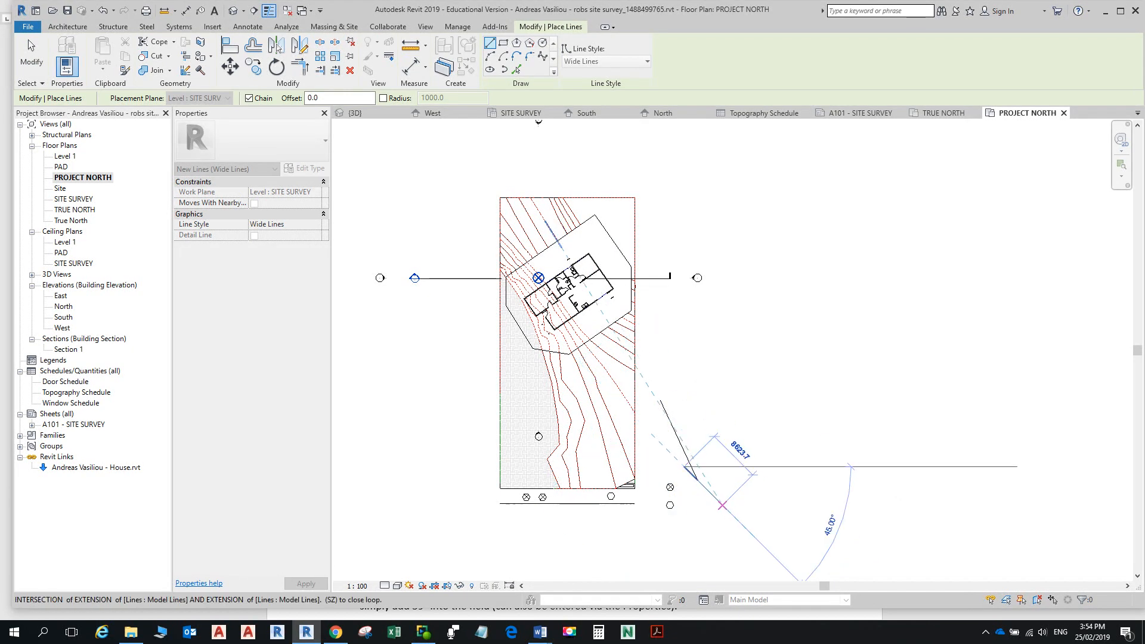
scroll(703, 462, "up", 3)
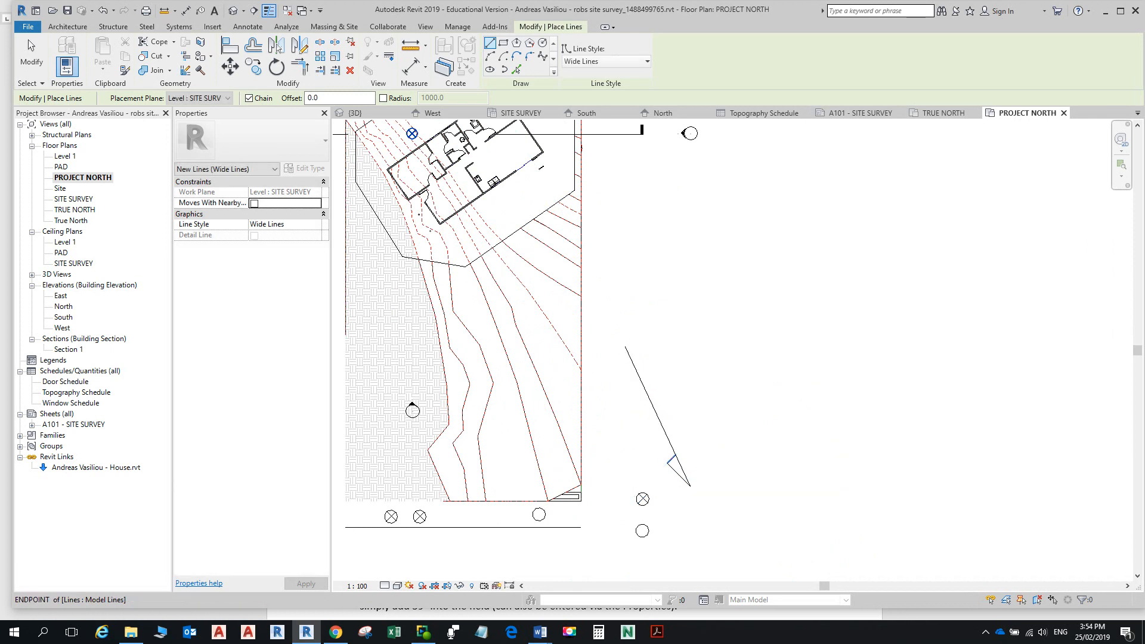
scroll(756, 454, "down", 2)
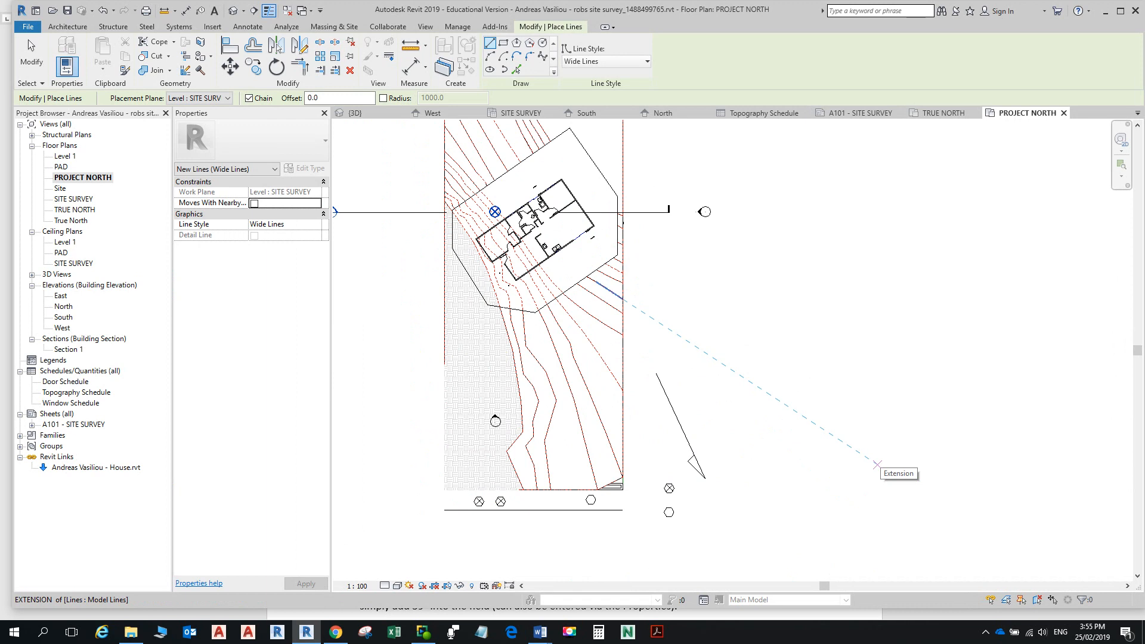
key("Escape")
key("Escape")
scroll(797, 449, "down", 1)
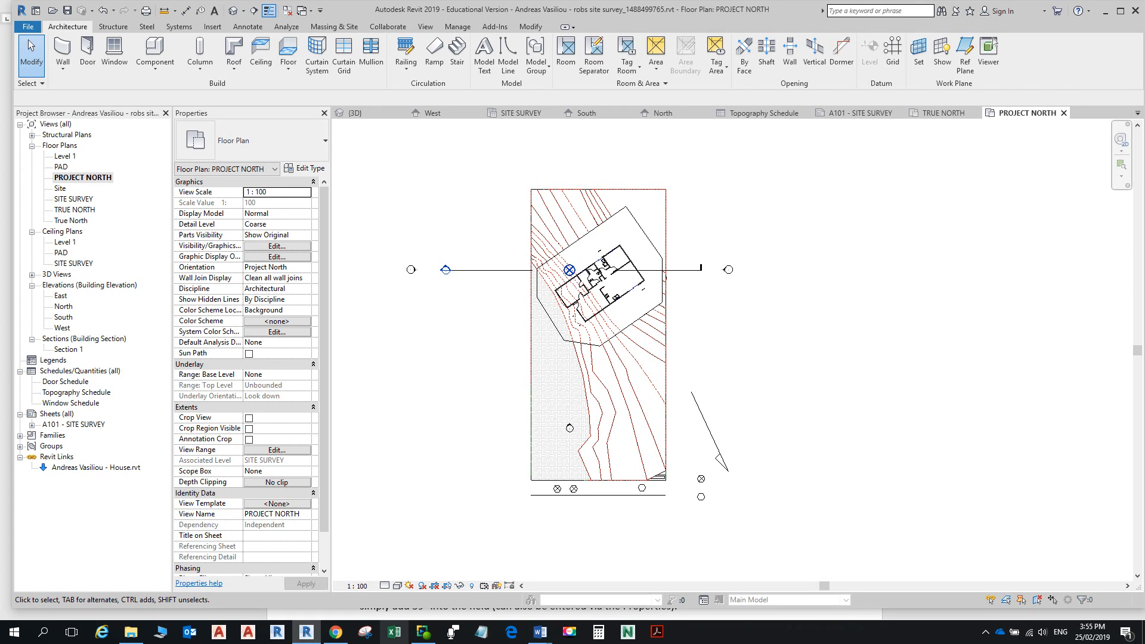
mouse_move(539, 632)
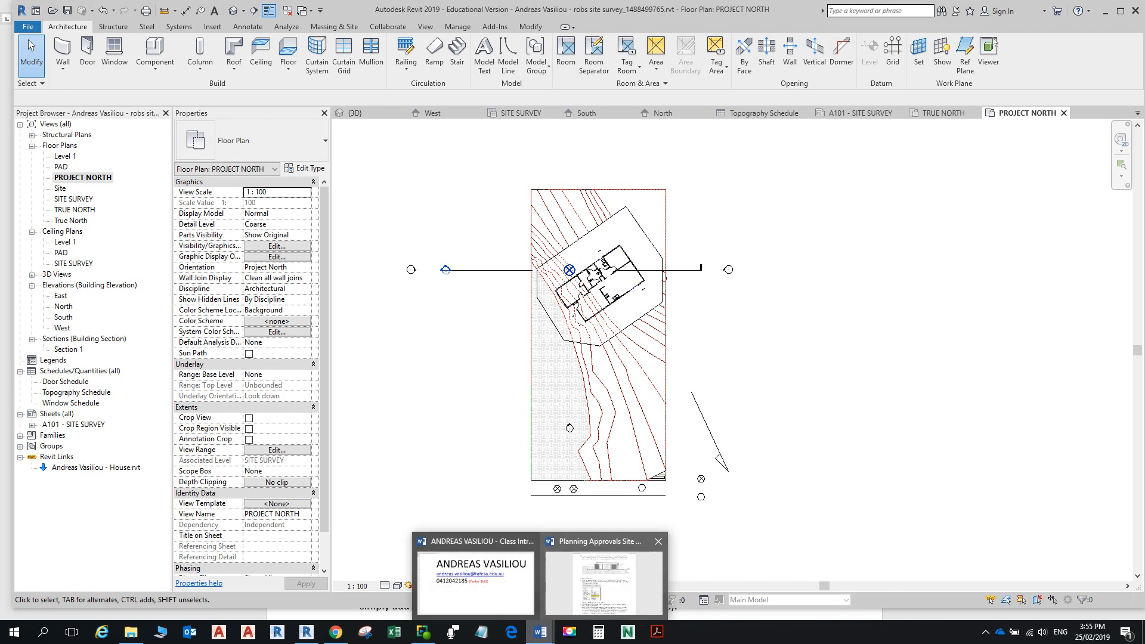
left_click(603, 581)
scroll(574, 316, "down", 5)
scroll(575, 322, "down", 15)
scroll(575, 322, "down", 4)
scroll(575, 322, "up", 2)
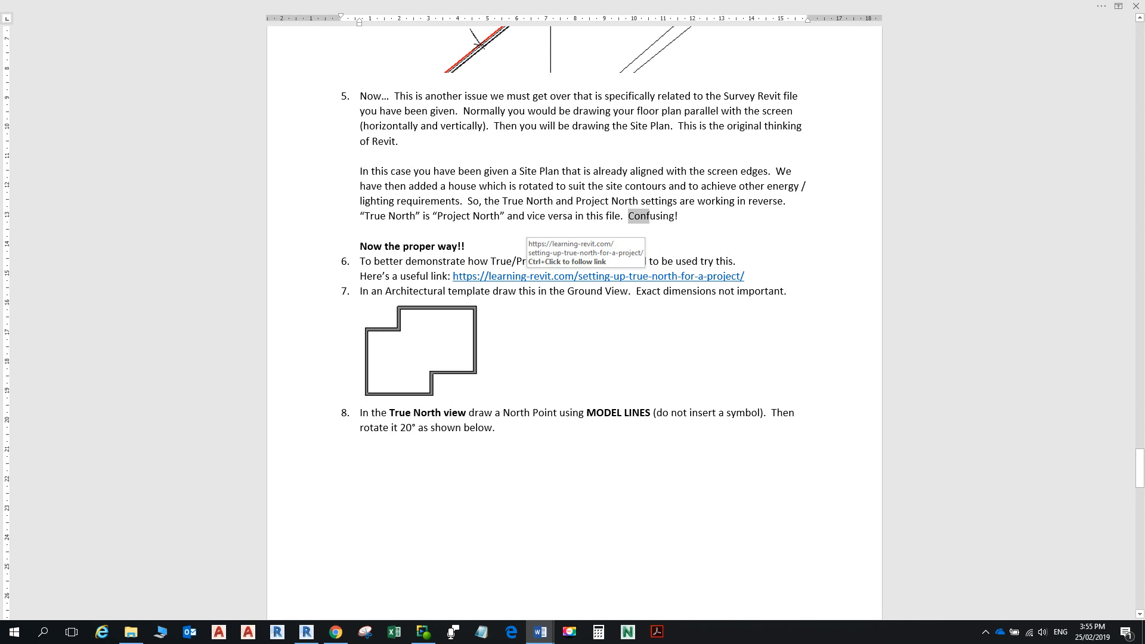
scroll(574, 322, "down", 8)
scroll(574, 322, "down", 4)
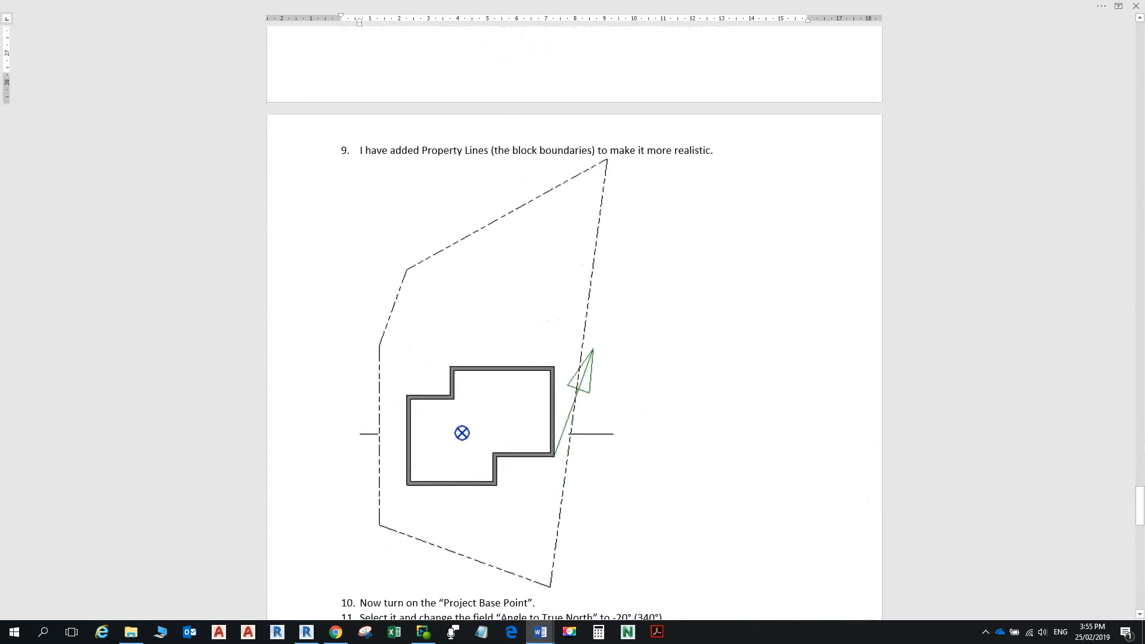
scroll(574, 322, "up", 2)
scroll(574, 322, "down", 2)
scroll(572, 322, "down", 3)
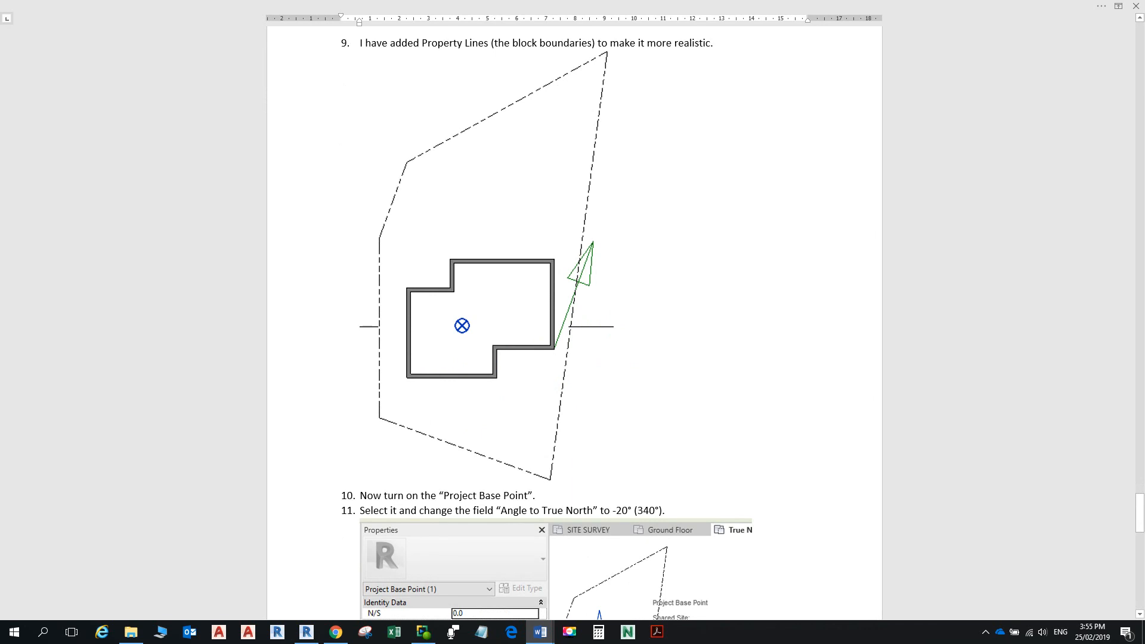
scroll(574, 315, "down", 8)
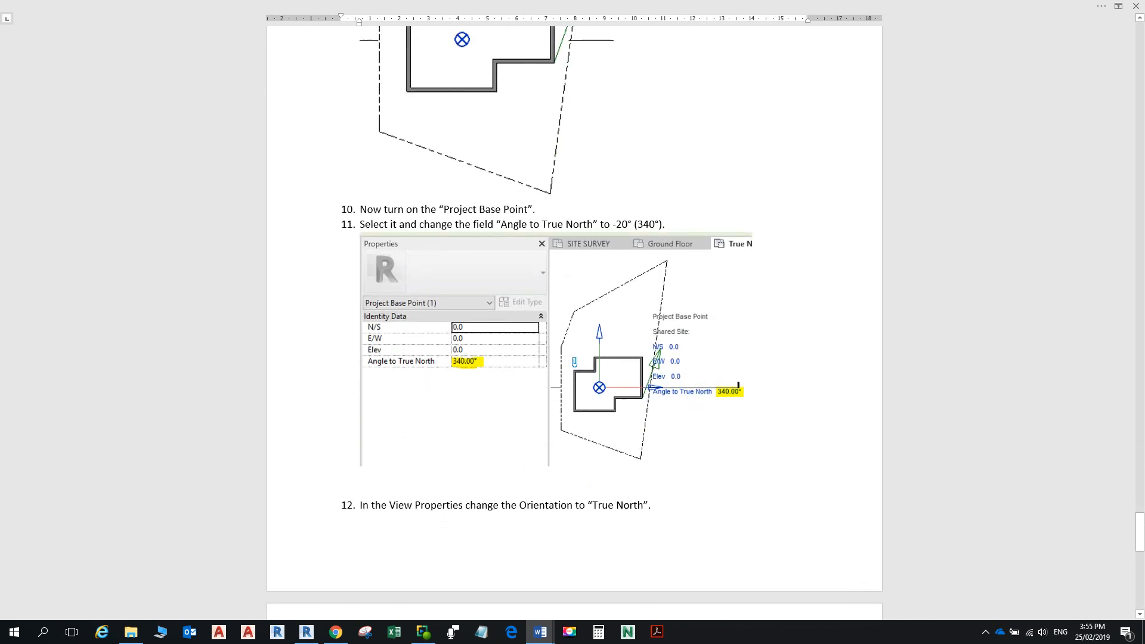
scroll(575, 322, "up", 15)
scroll(574, 322, "up", 3)
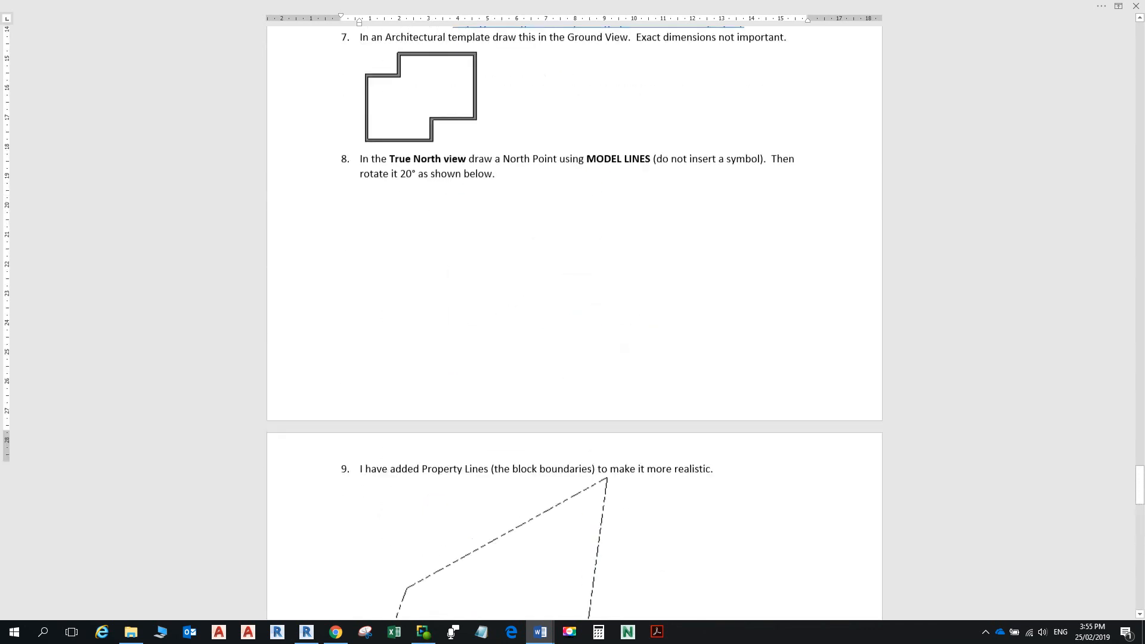
scroll(574, 322, "down", 20)
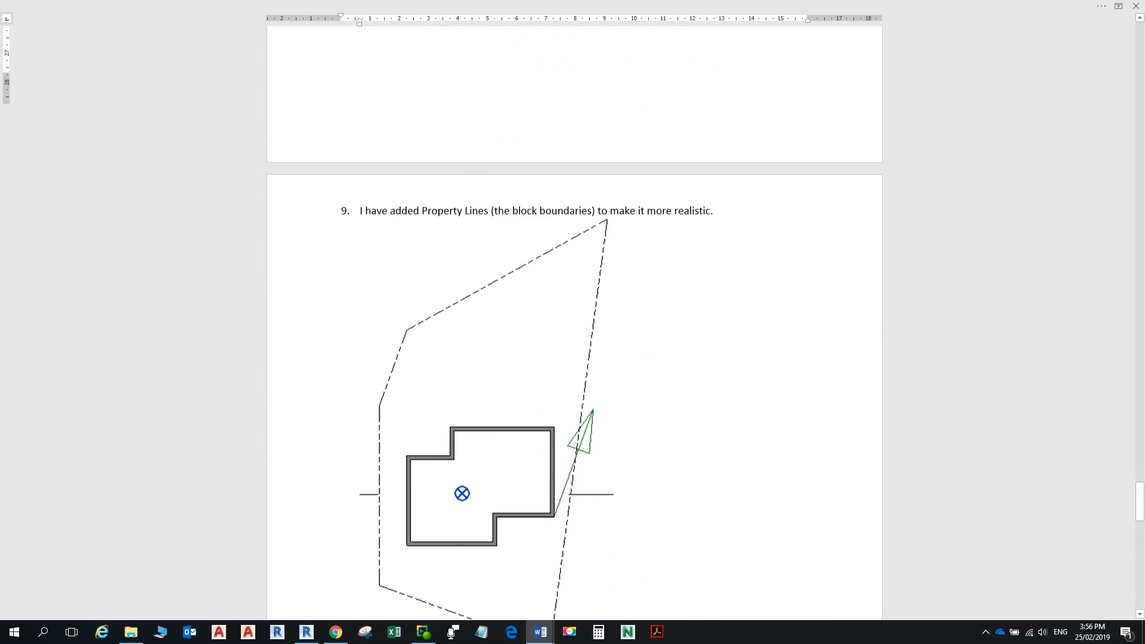
scroll(574, 322, "down", 1)
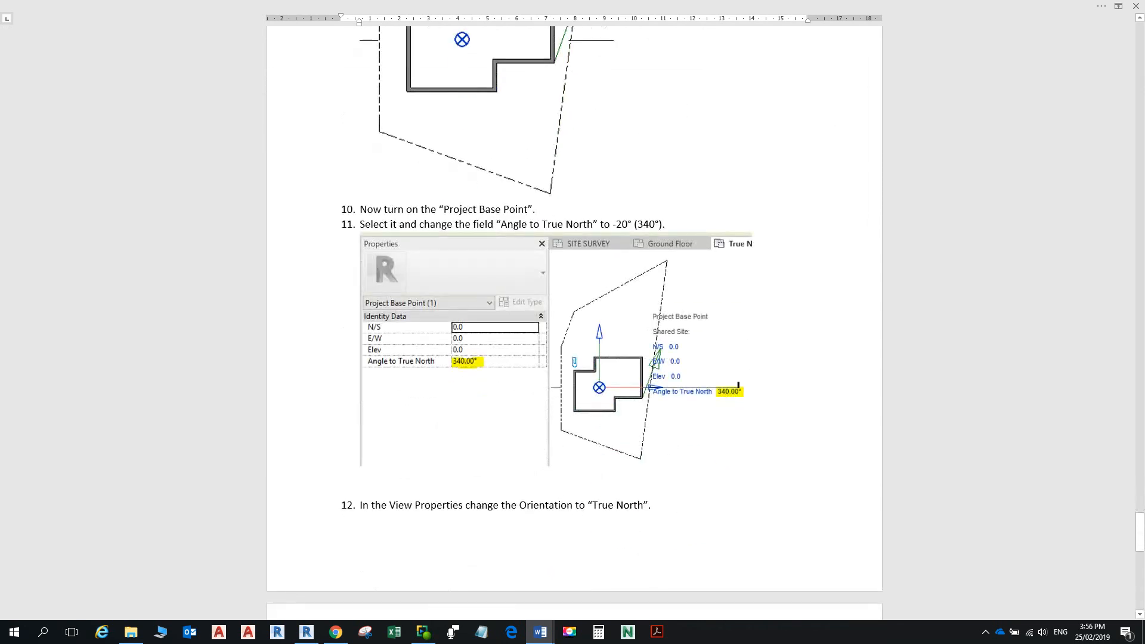
scroll(574, 322, "down", 10)
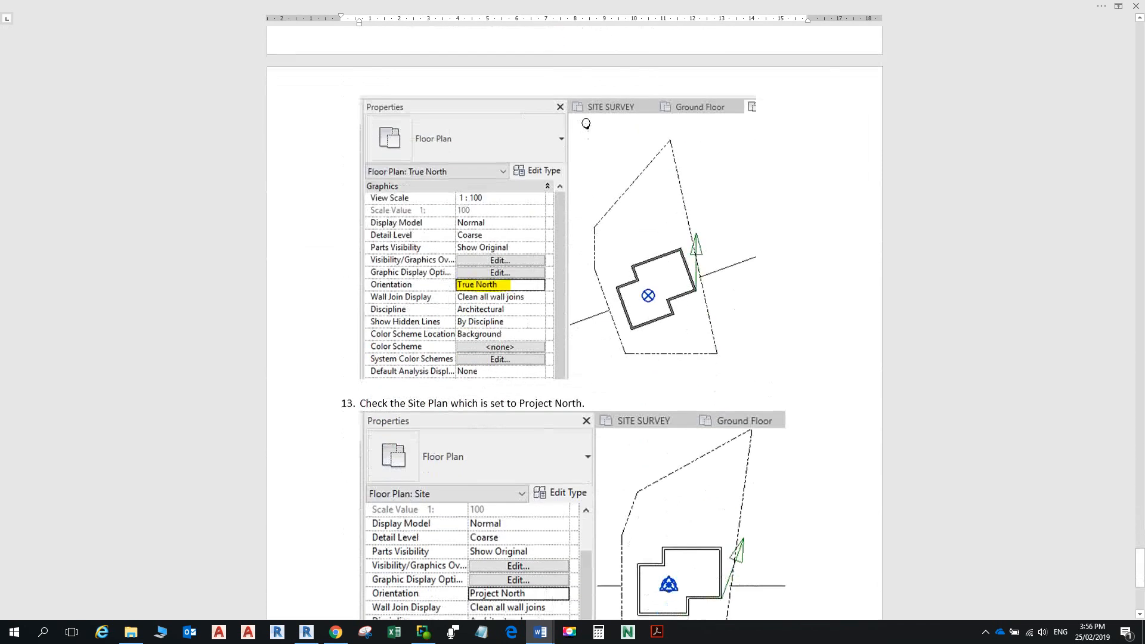
scroll(575, 322, "up", 4)
scroll(575, 322, "down", 3)
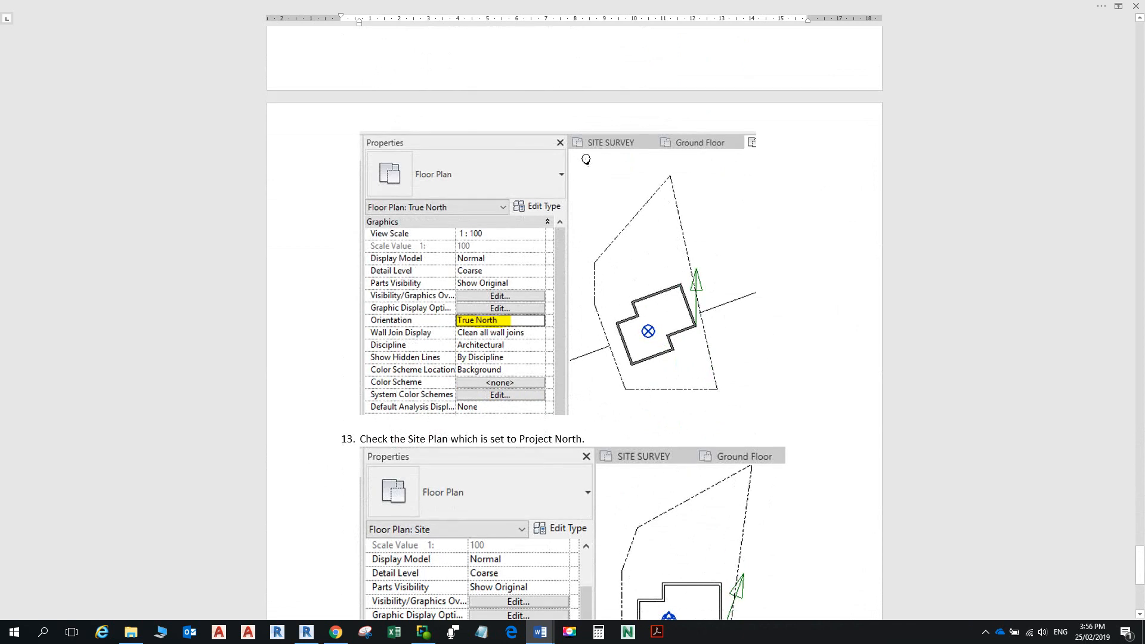
scroll(574, 322, "down", 5)
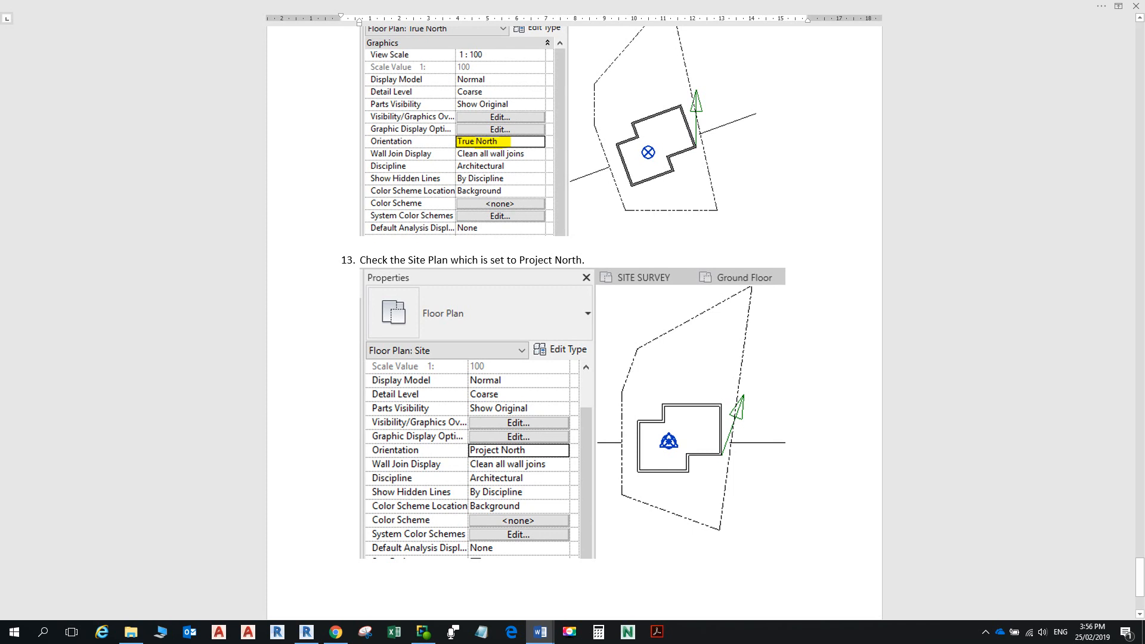
key("alt+Tab")
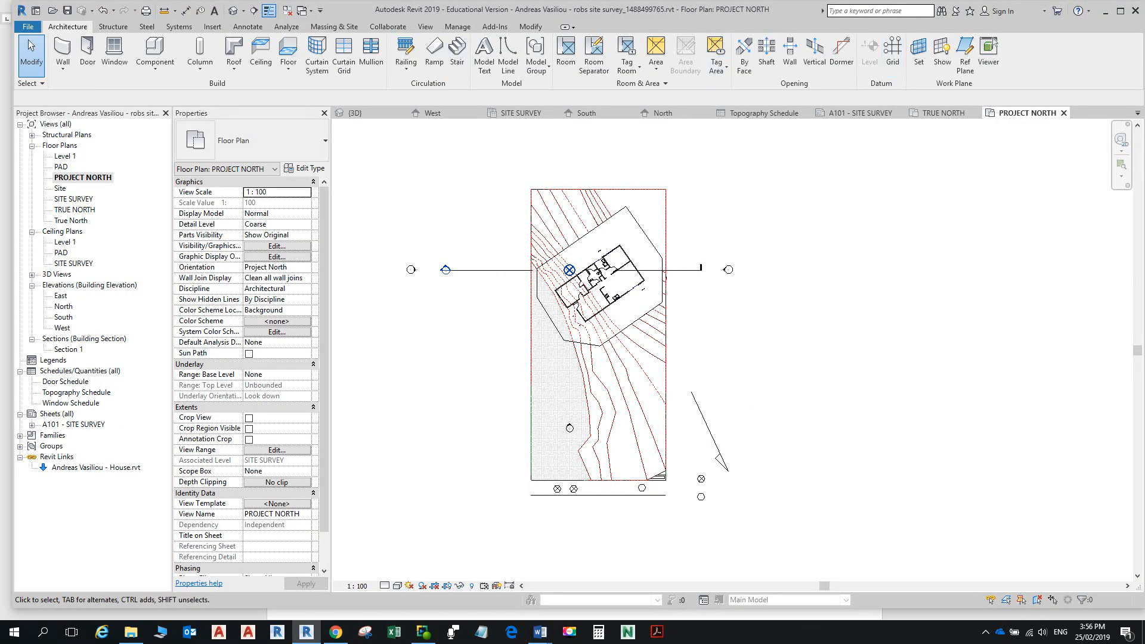
Step: Check the Massing & Site tools for Property Line, then go back to the Word tutorial
left_click(334, 26)
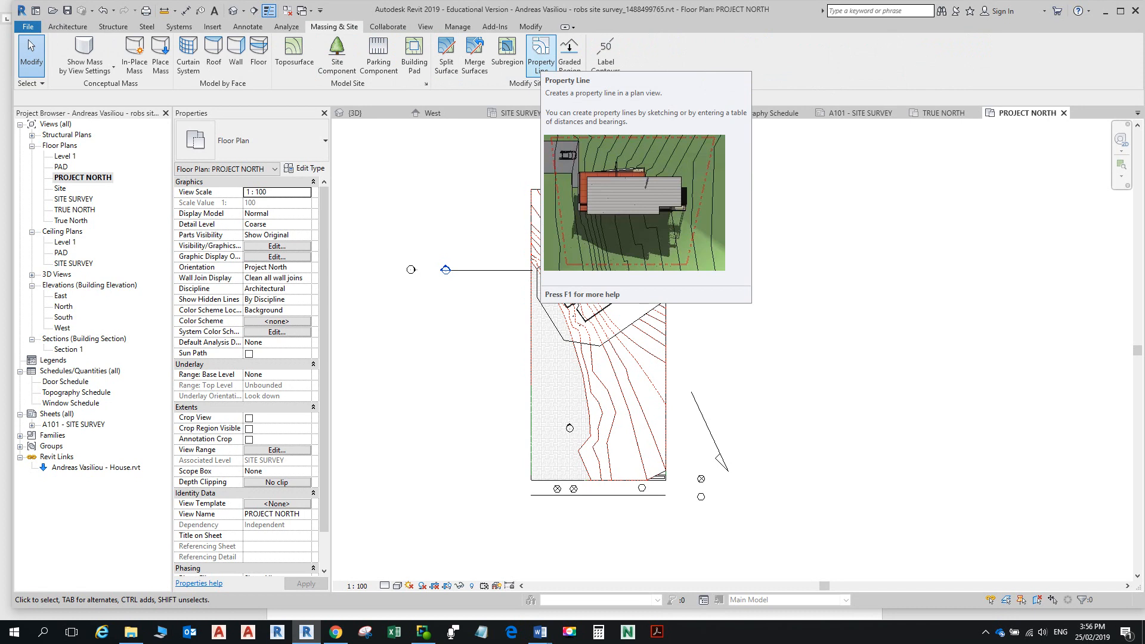
key("alt+Tab")
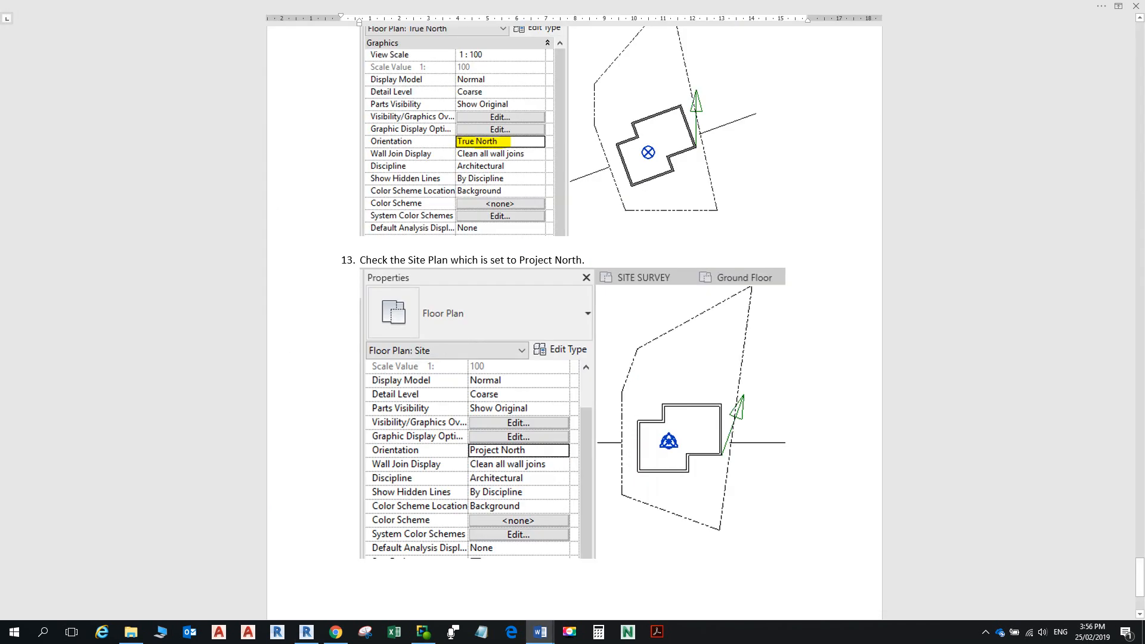
Step: Browse up from the Toposurface House folder into the Ascent Revit 2016 Architecture Site folder
left_click(131, 632)
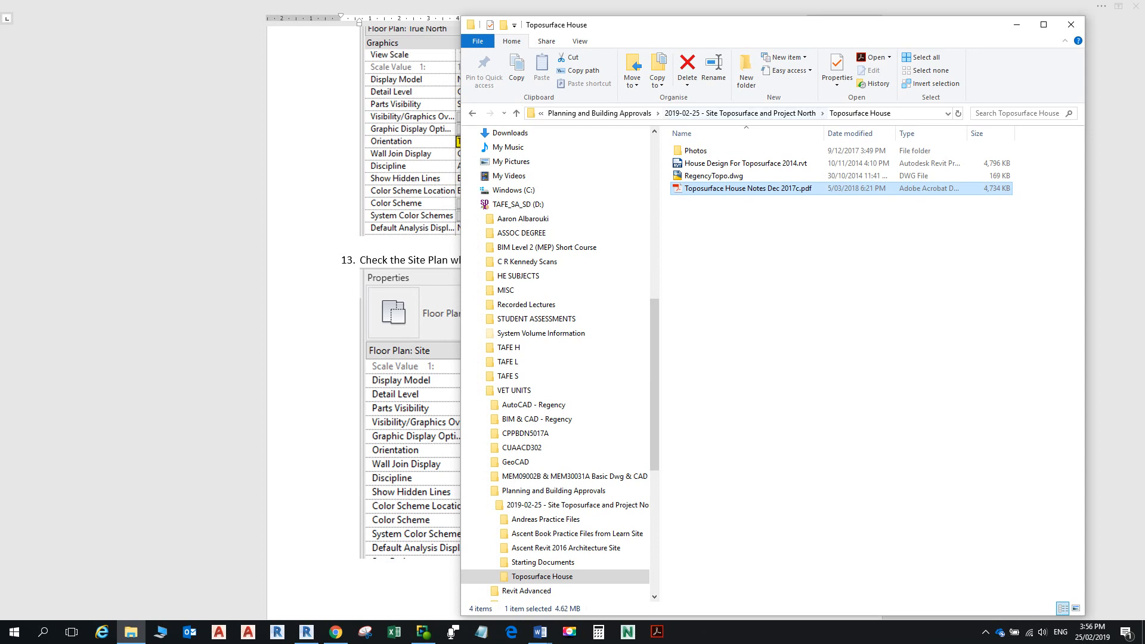
left_click(740, 113)
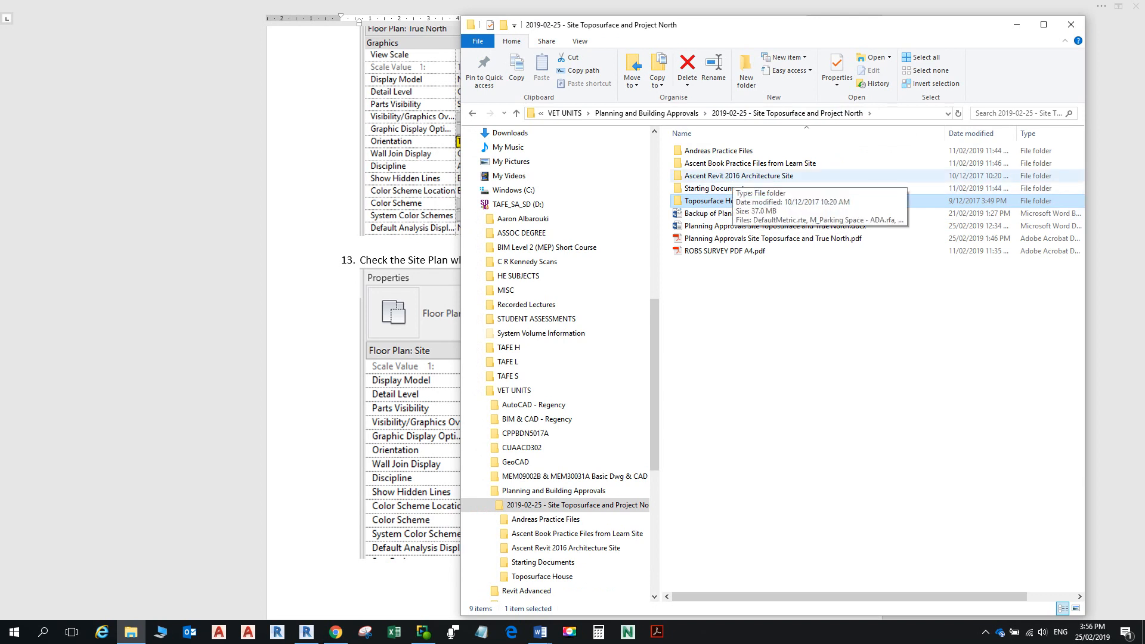
double_click(738, 176)
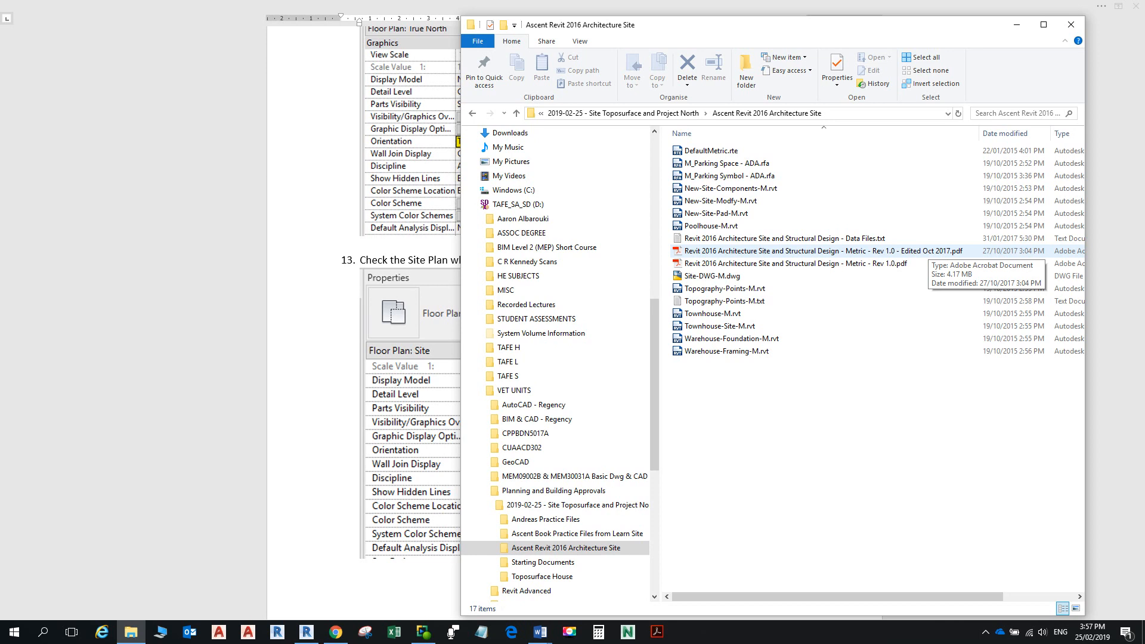
Step: Return to the Word tutorial and scroll to the property-line steps
key("alt+Tab")
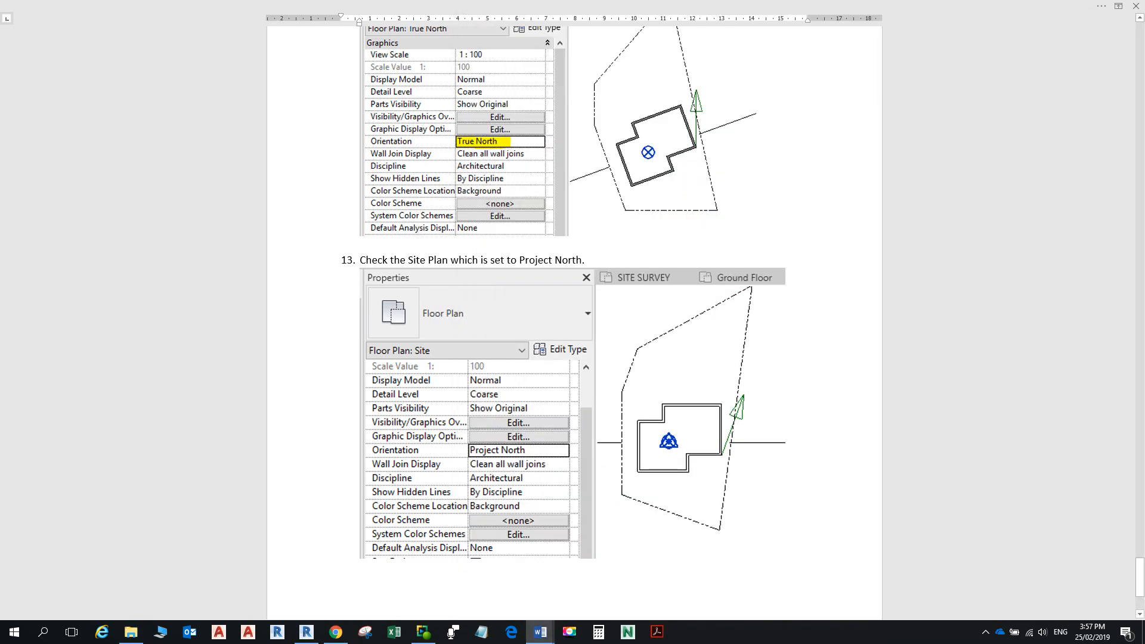
scroll(572, 322, "down", 3)
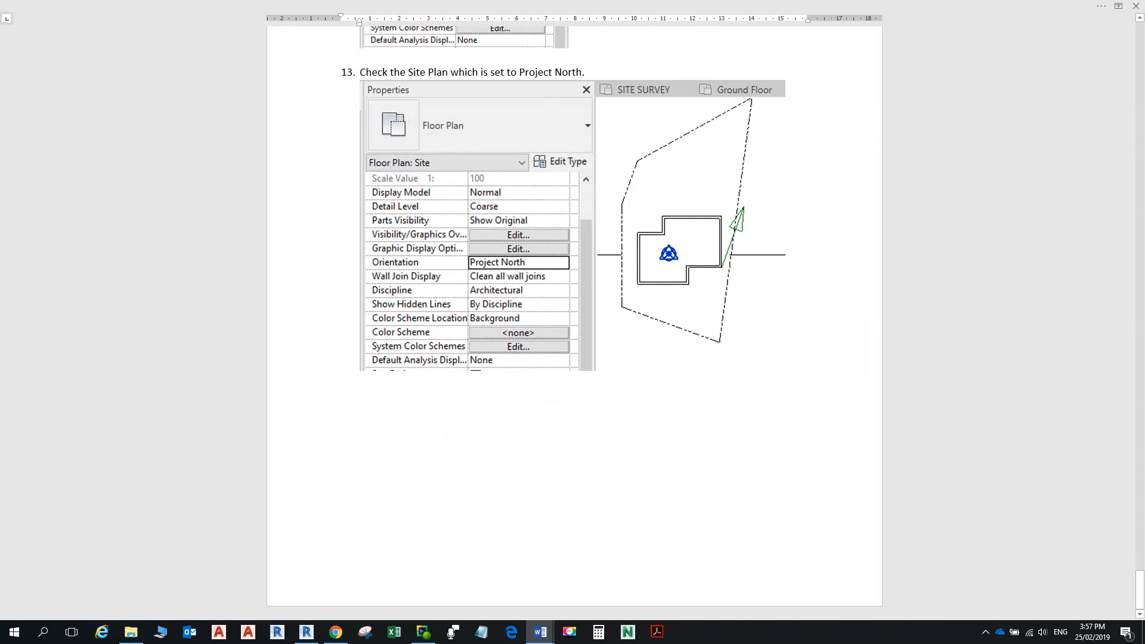
scroll(573, 322, "up", 6)
scroll(572, 322, "up", 14)
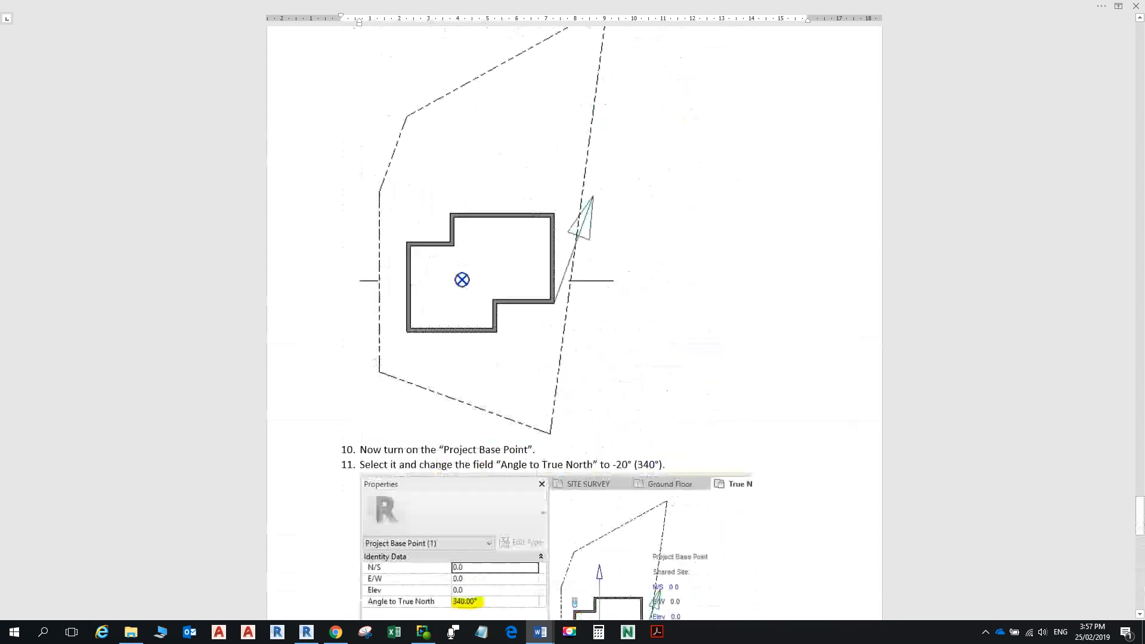